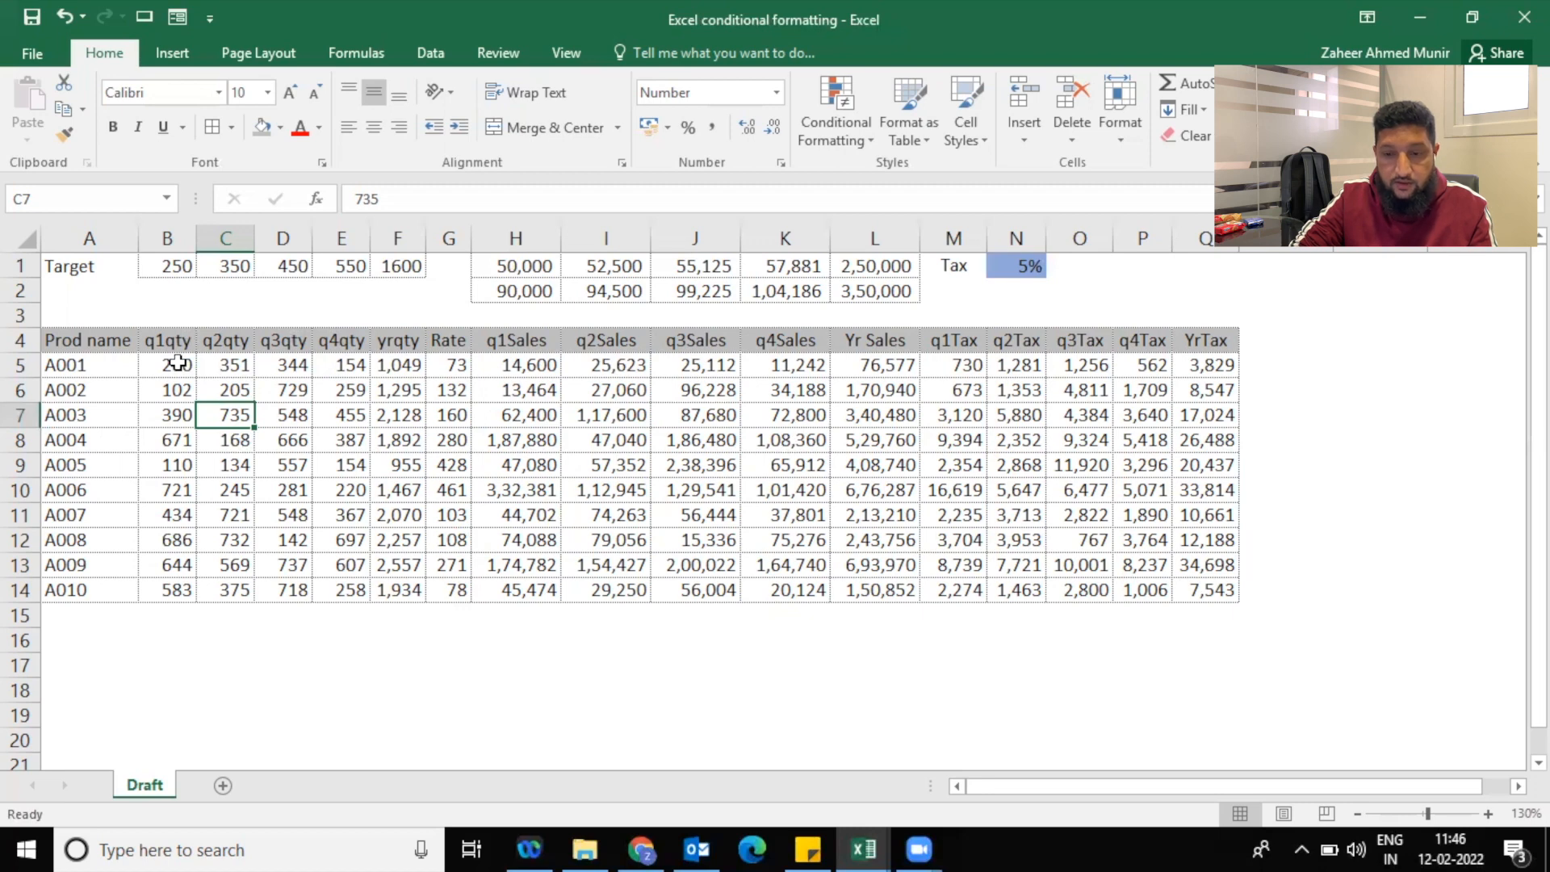
# Highlight the q1qty values in B5:B14 that are greater than 250 with Green Fill with Dark Green Text
pyautogui.click(828, 135)
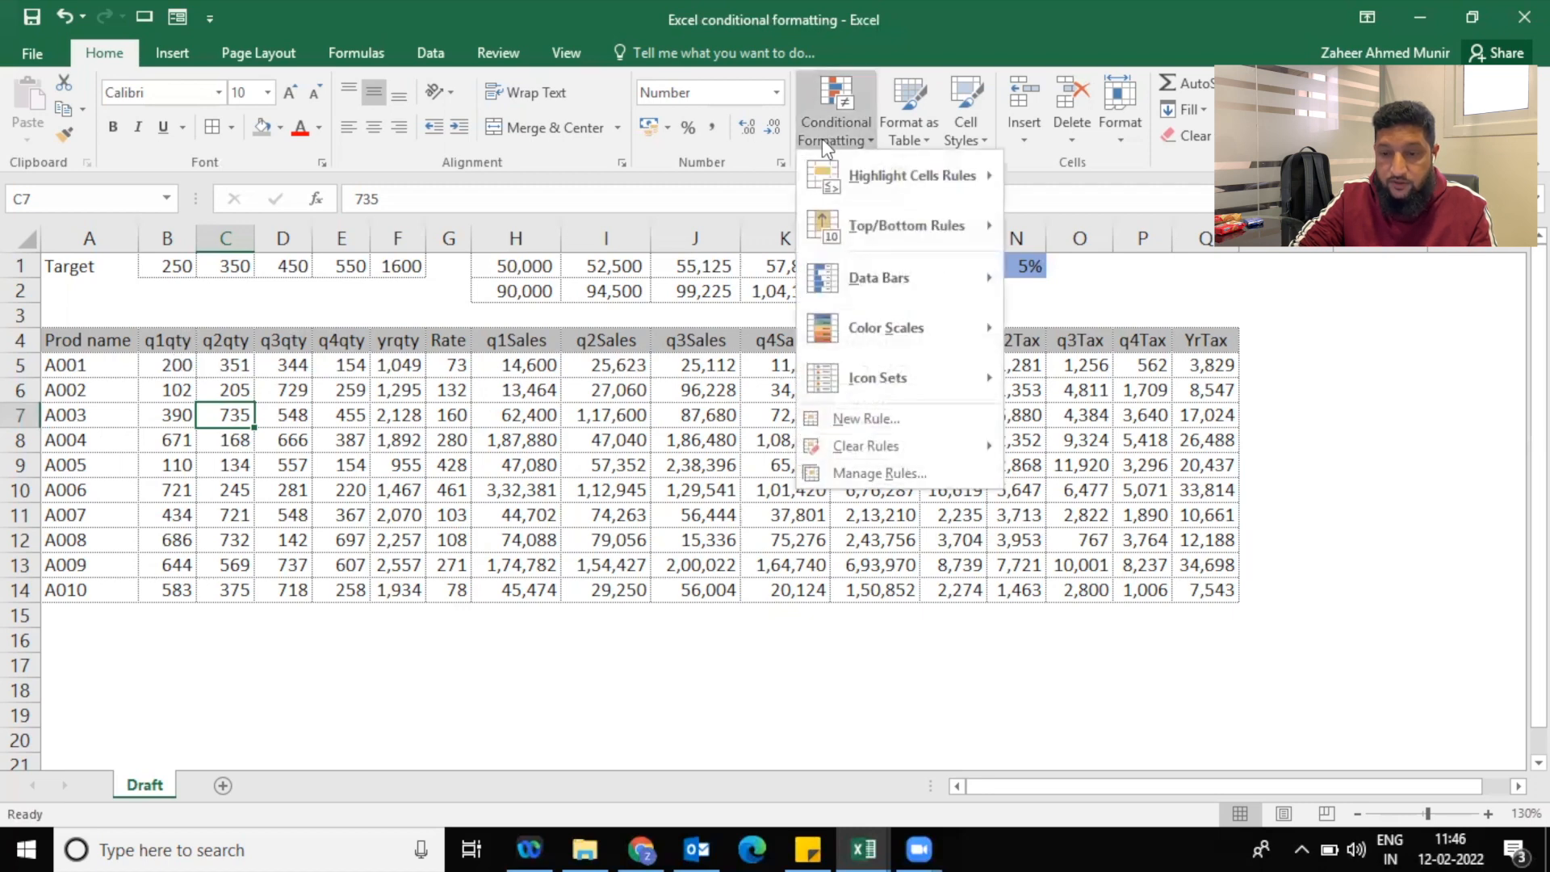
pyautogui.click(157, 367)
pyautogui.moveTo(172, 361); pyautogui.dragTo(166, 588)
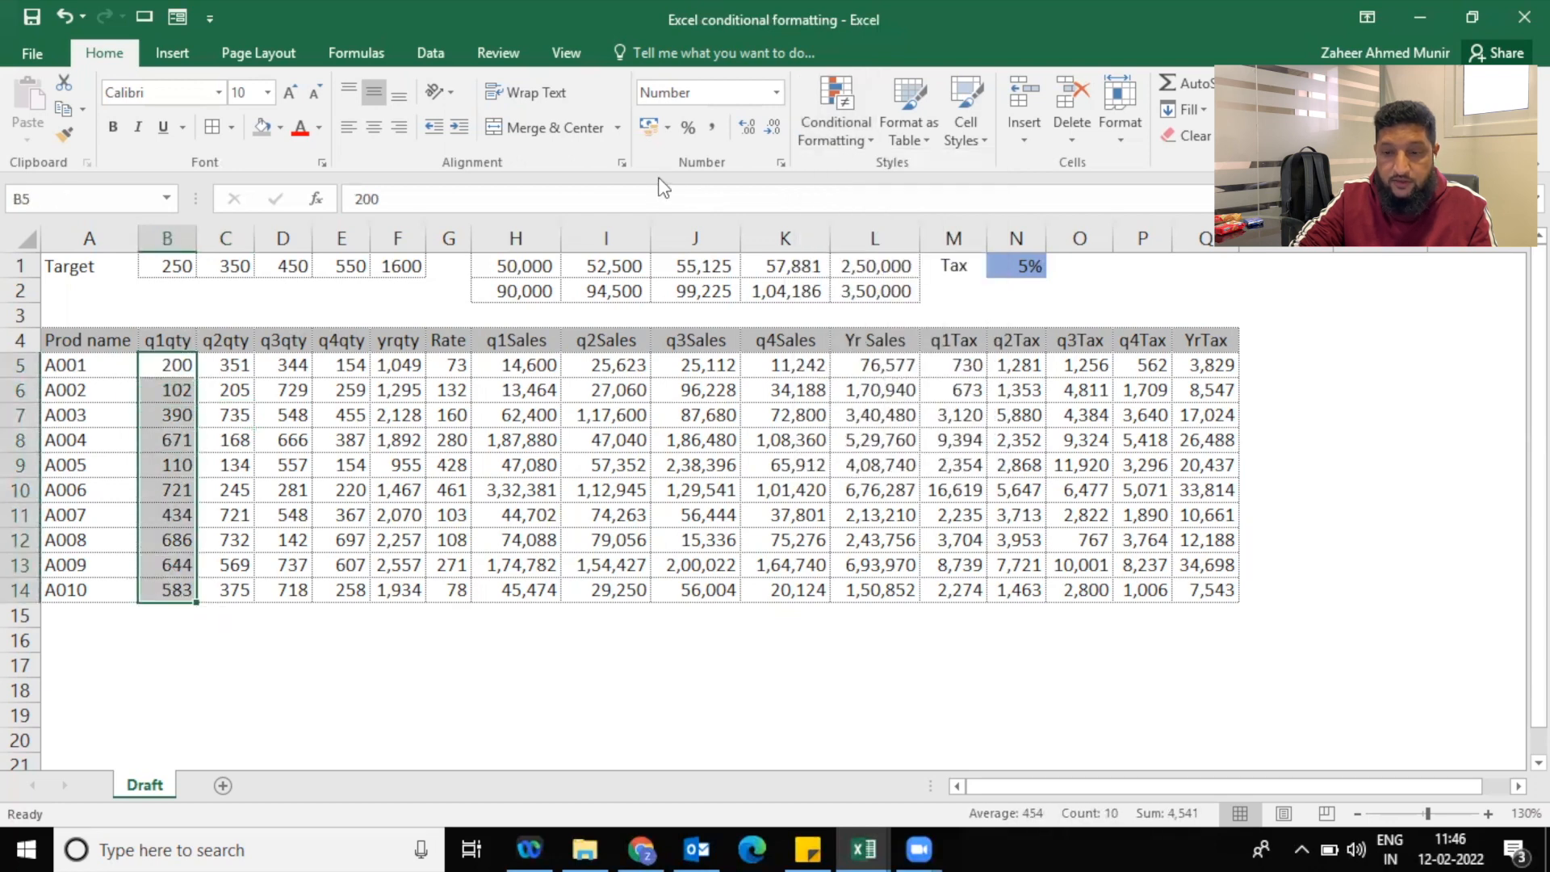
pyautogui.click(820, 141)
pyautogui.moveTo(855, 166)
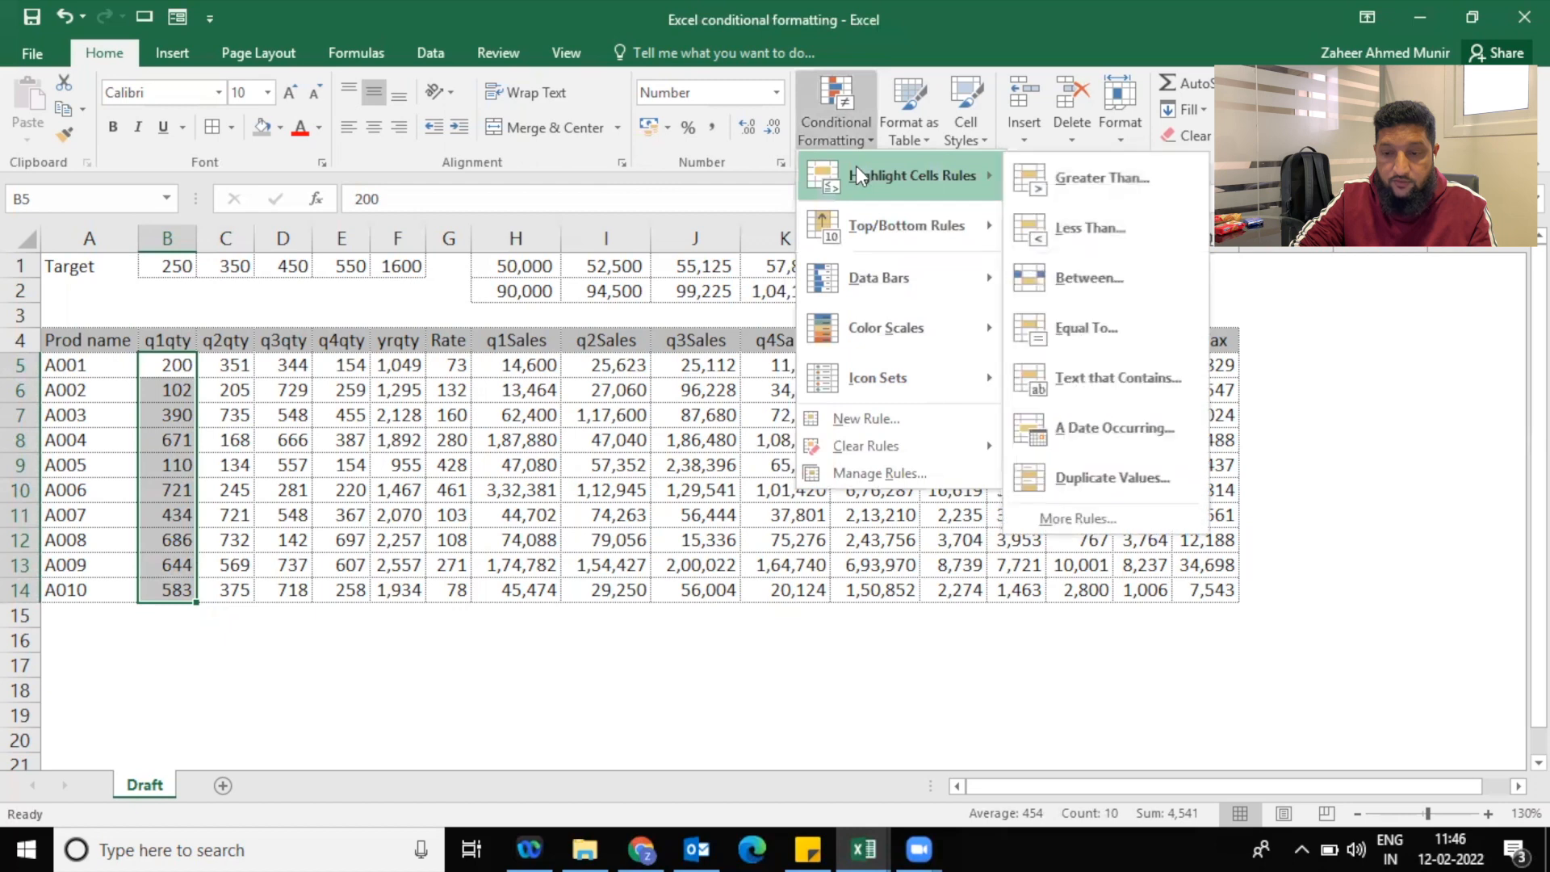
pyautogui.click(1067, 169)
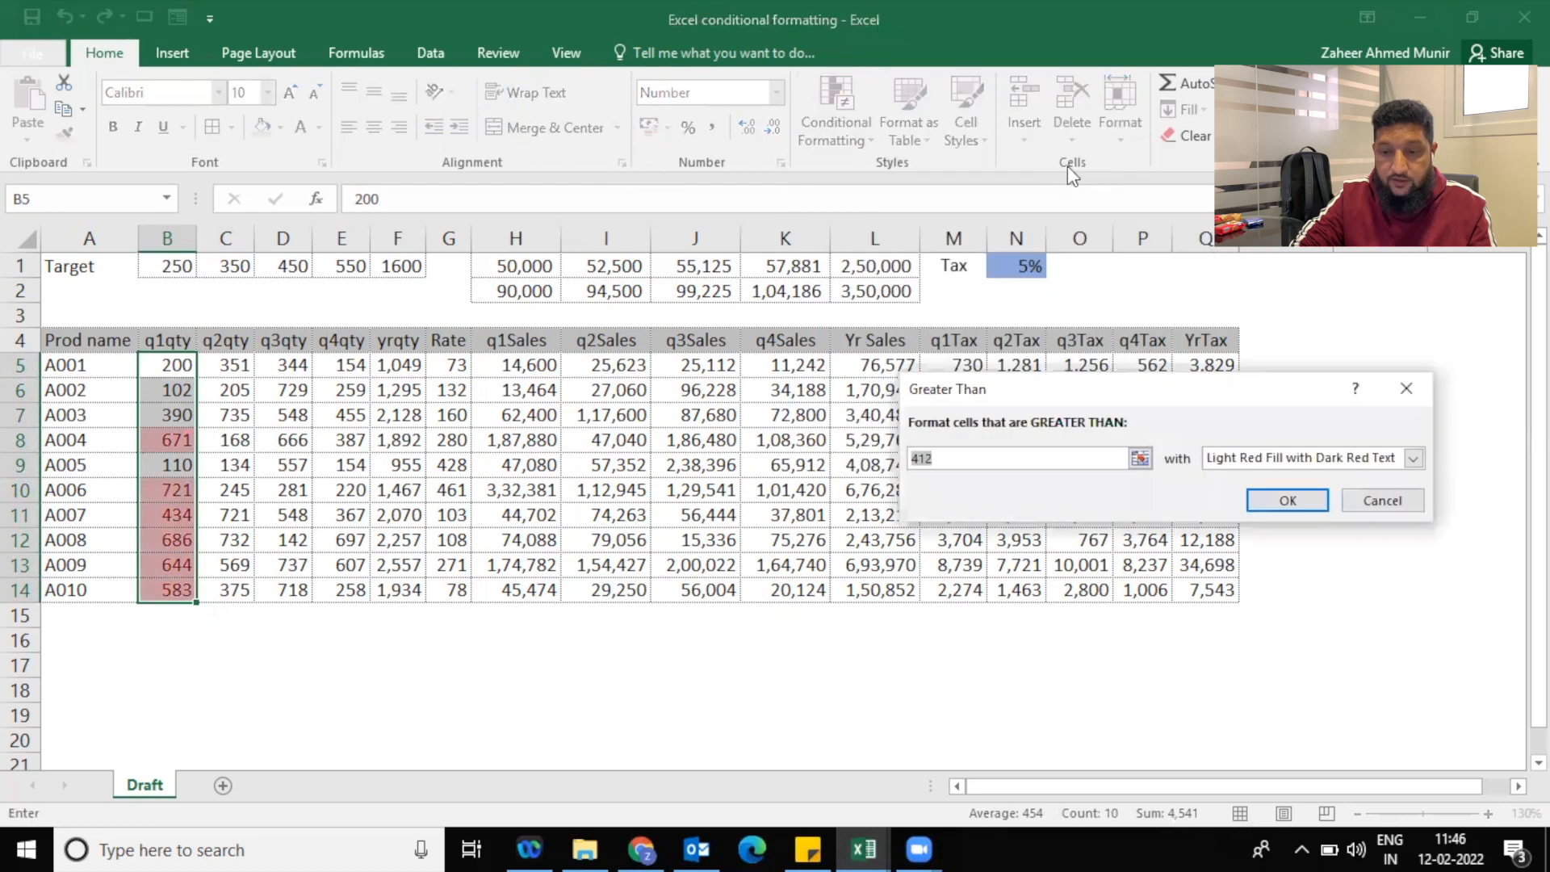
pyautogui.write('250')
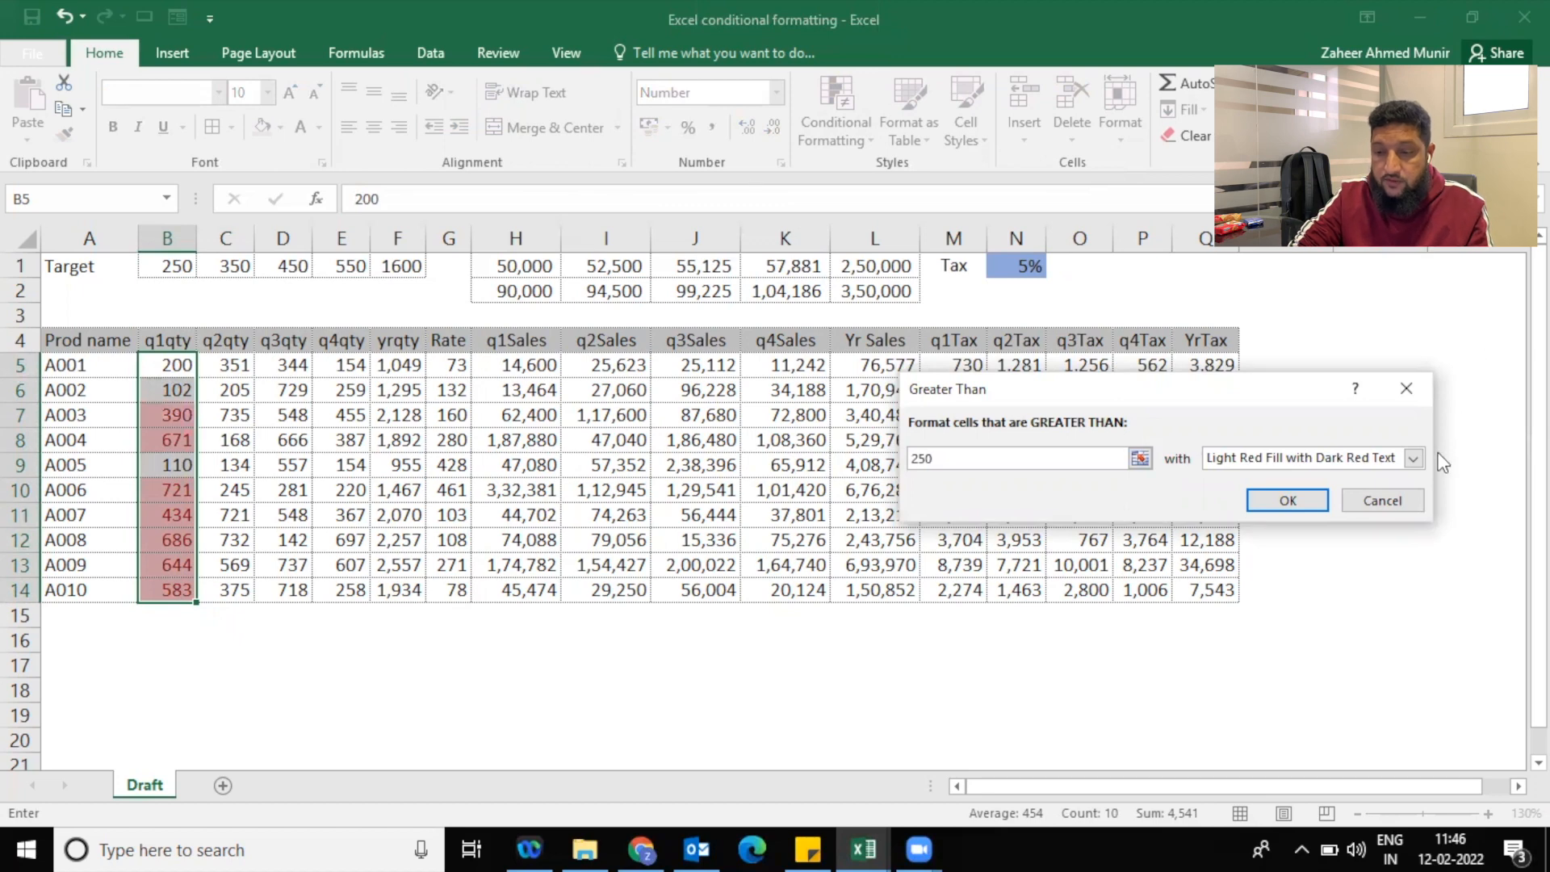
pyautogui.click(1413, 458)
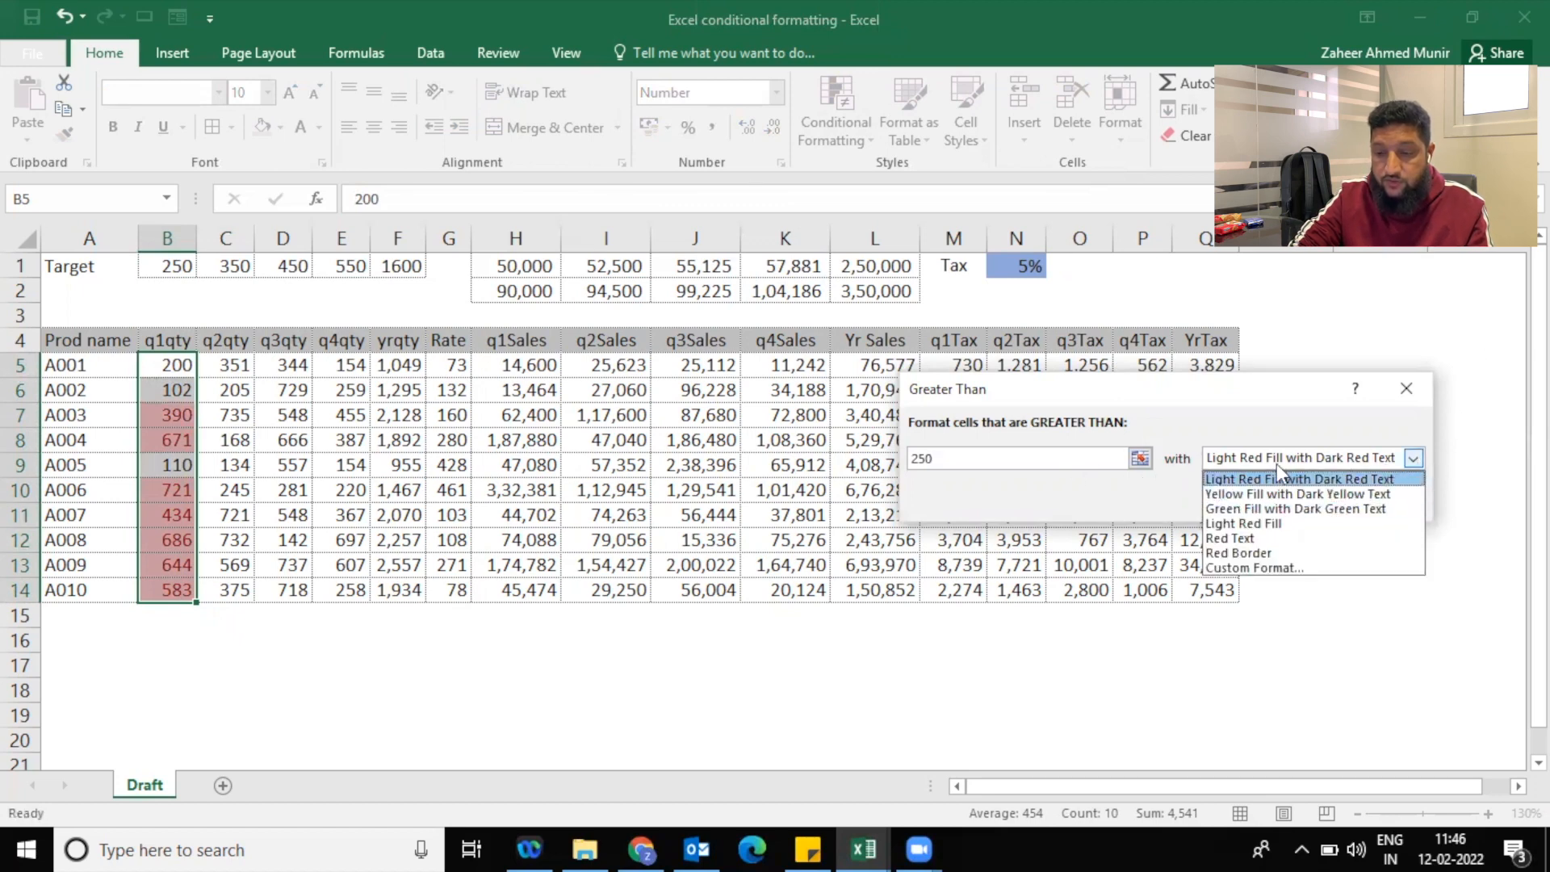
pyautogui.click(1269, 509)
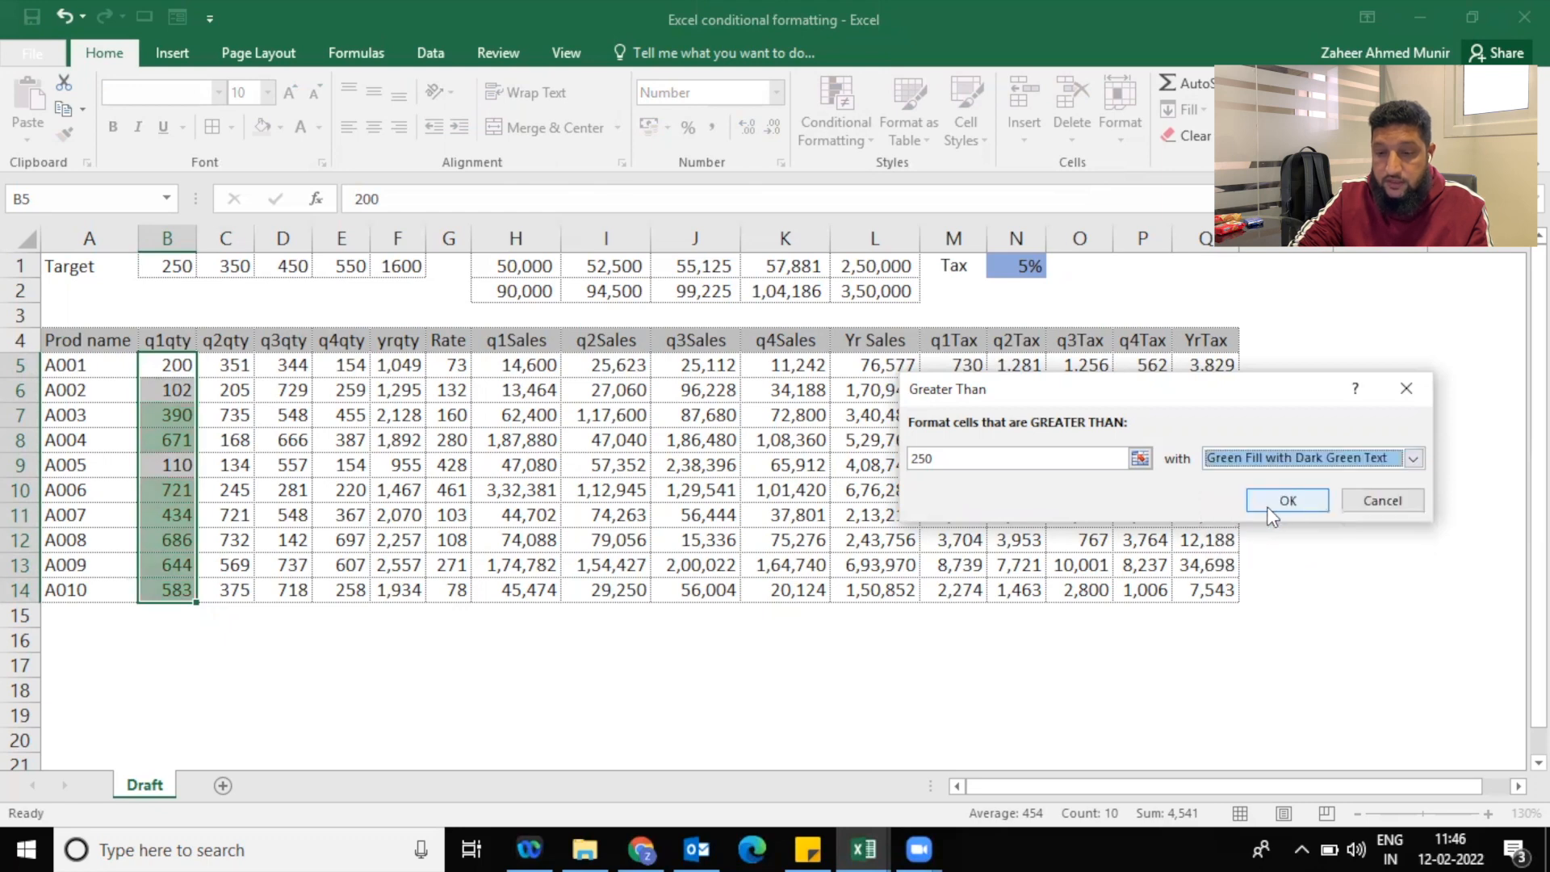
pyautogui.click(1287, 501)
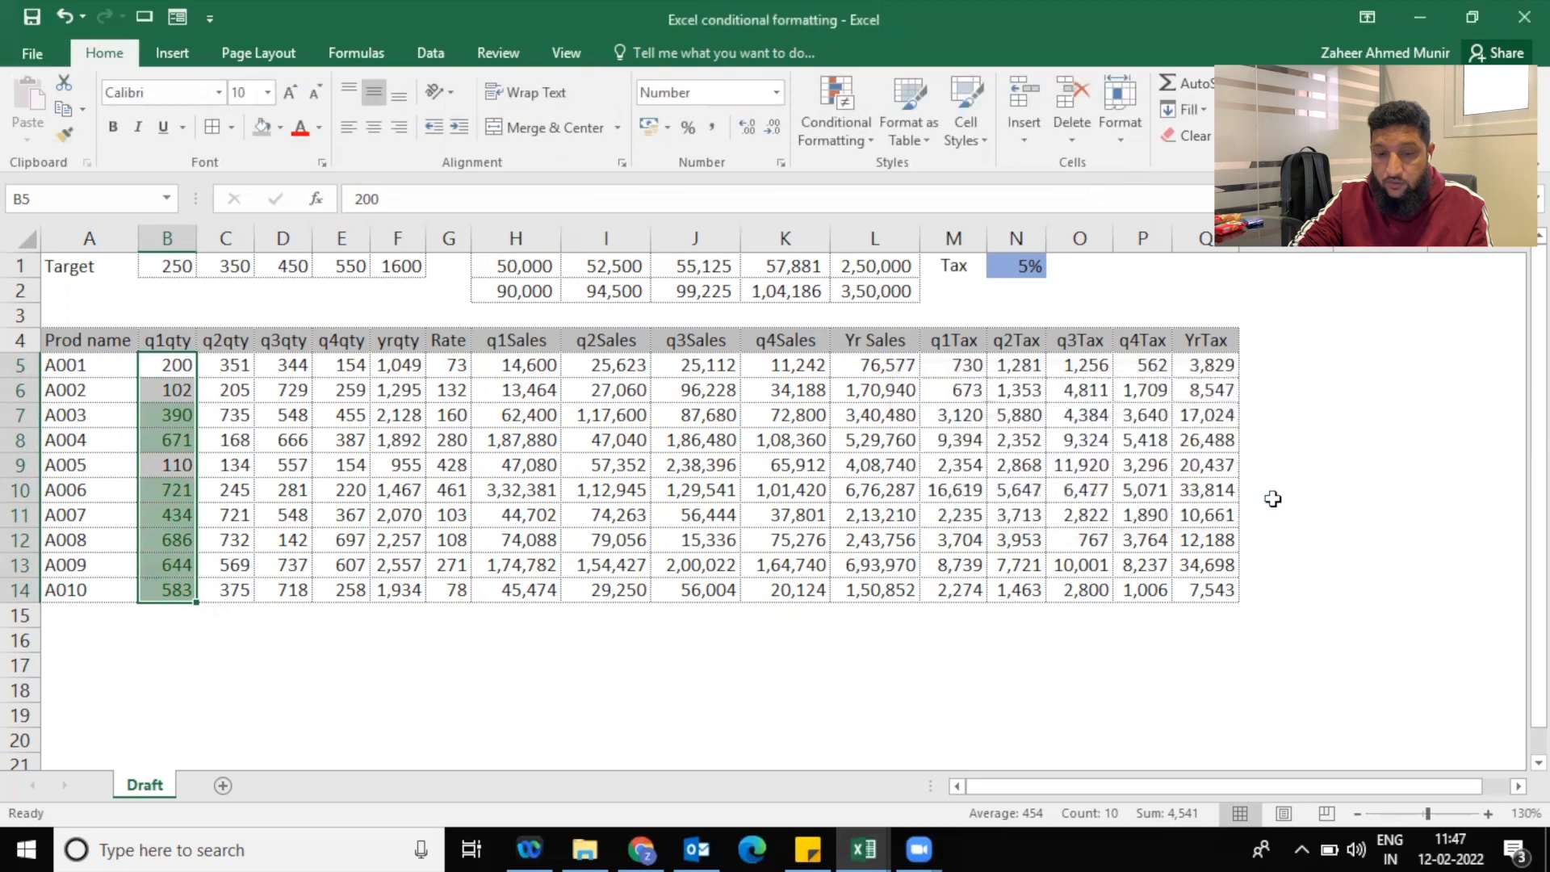
# Check the highlighted q1qty values against the q1 target in cell B1
pyautogui.click(173, 415)
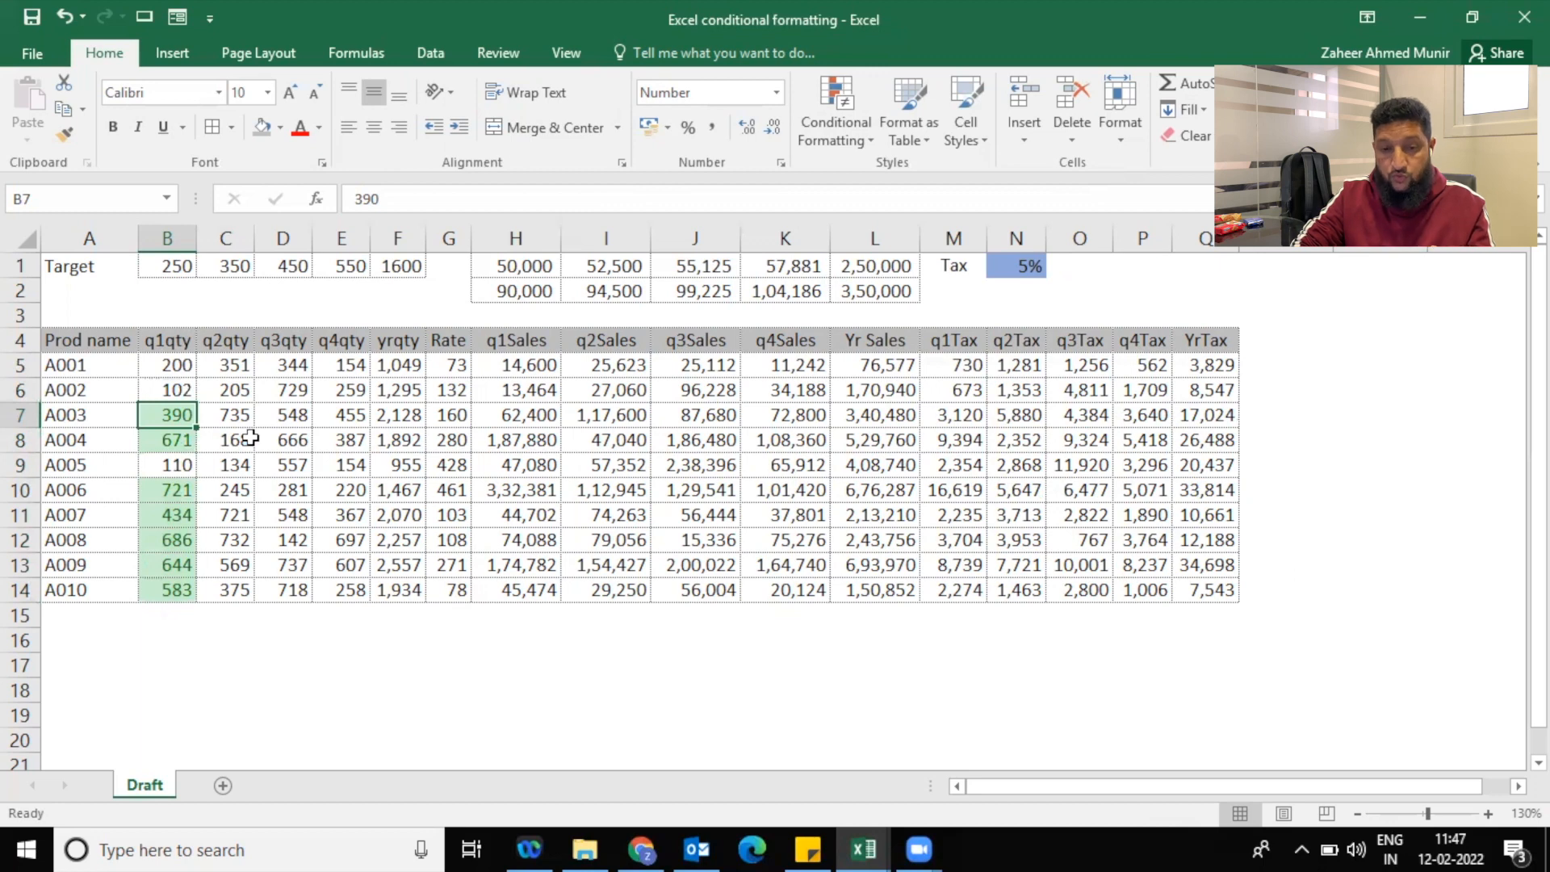
pyautogui.press('Up')
pyautogui.press('Up')
pyautogui.press('Up')
pyautogui.press('Up')
pyautogui.press('Up')
pyautogui.press('Up')
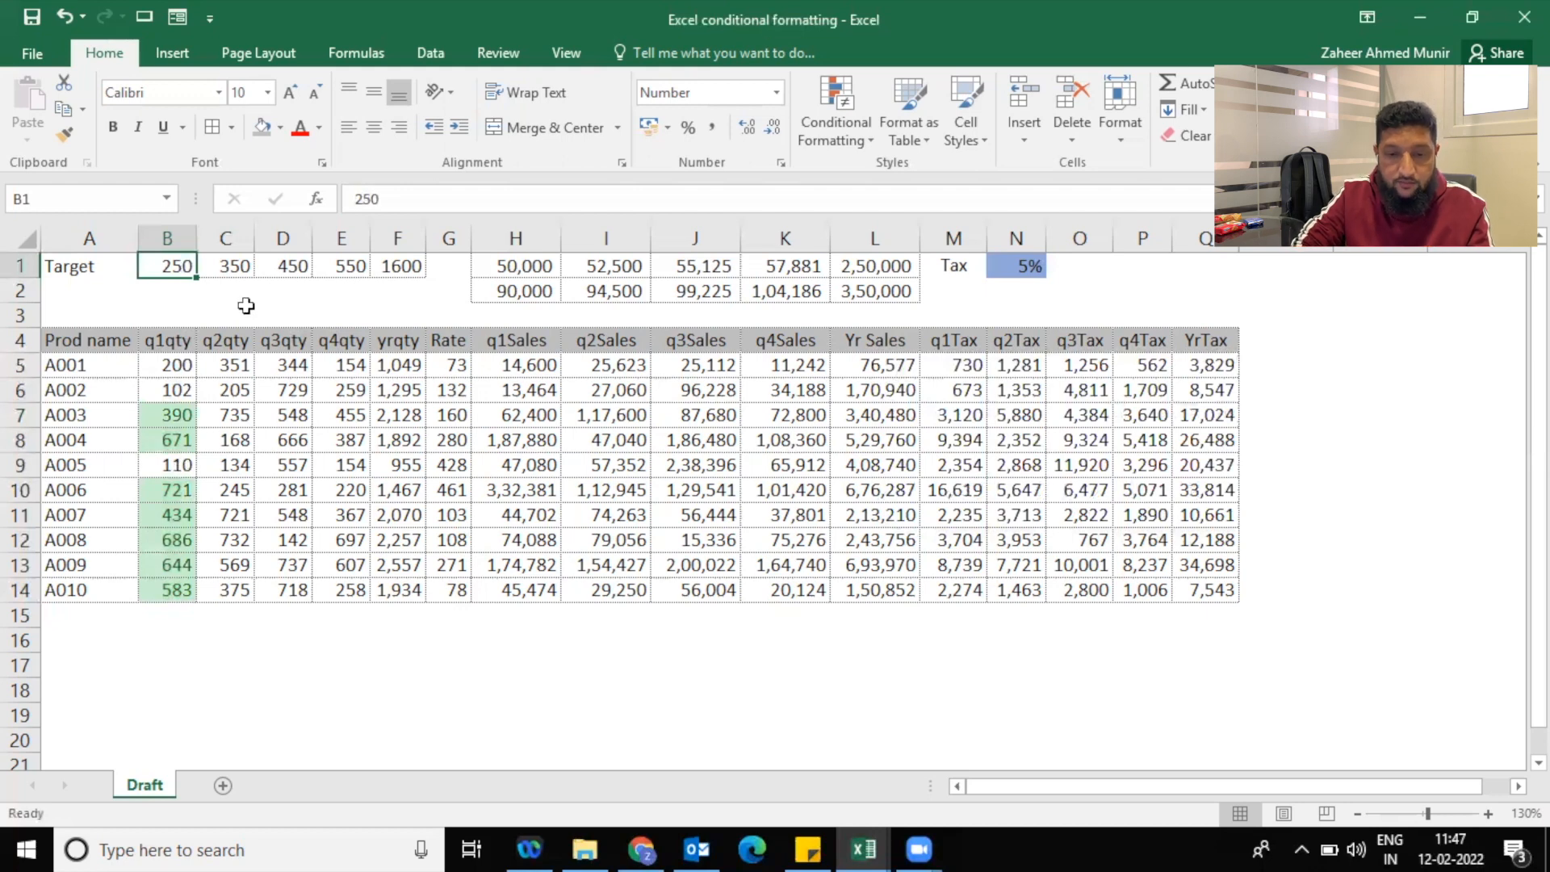
# Highlight the q2qty values in C5:C14 that are greater than 350 with Yellow Fill with Dark Yellow Text
pyautogui.moveTo(242, 369); pyautogui.dragTo(235, 590)
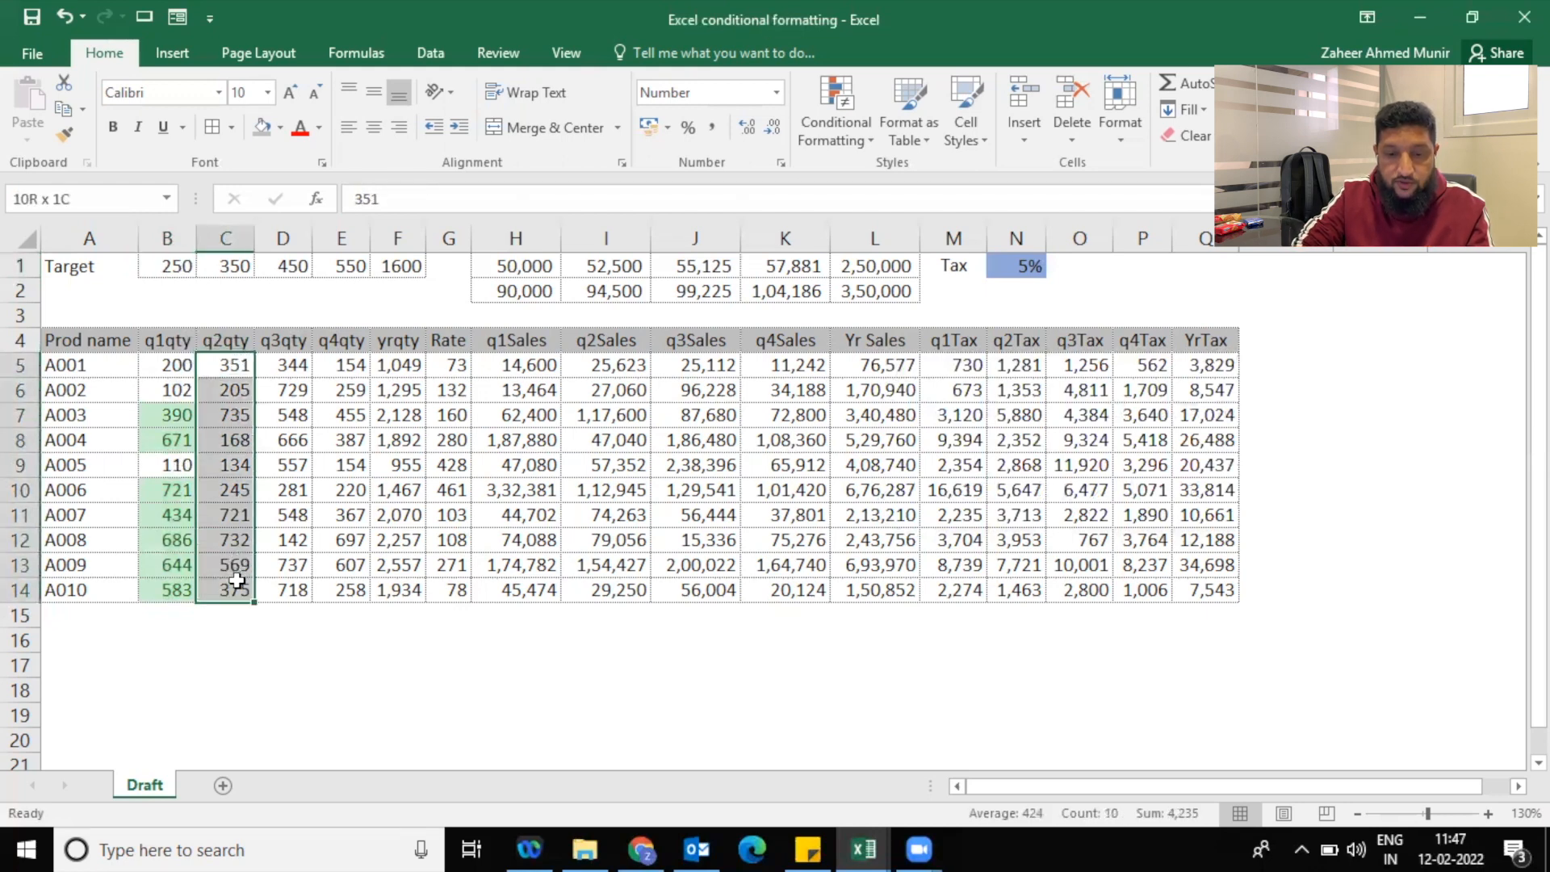
pyautogui.click(836, 121)
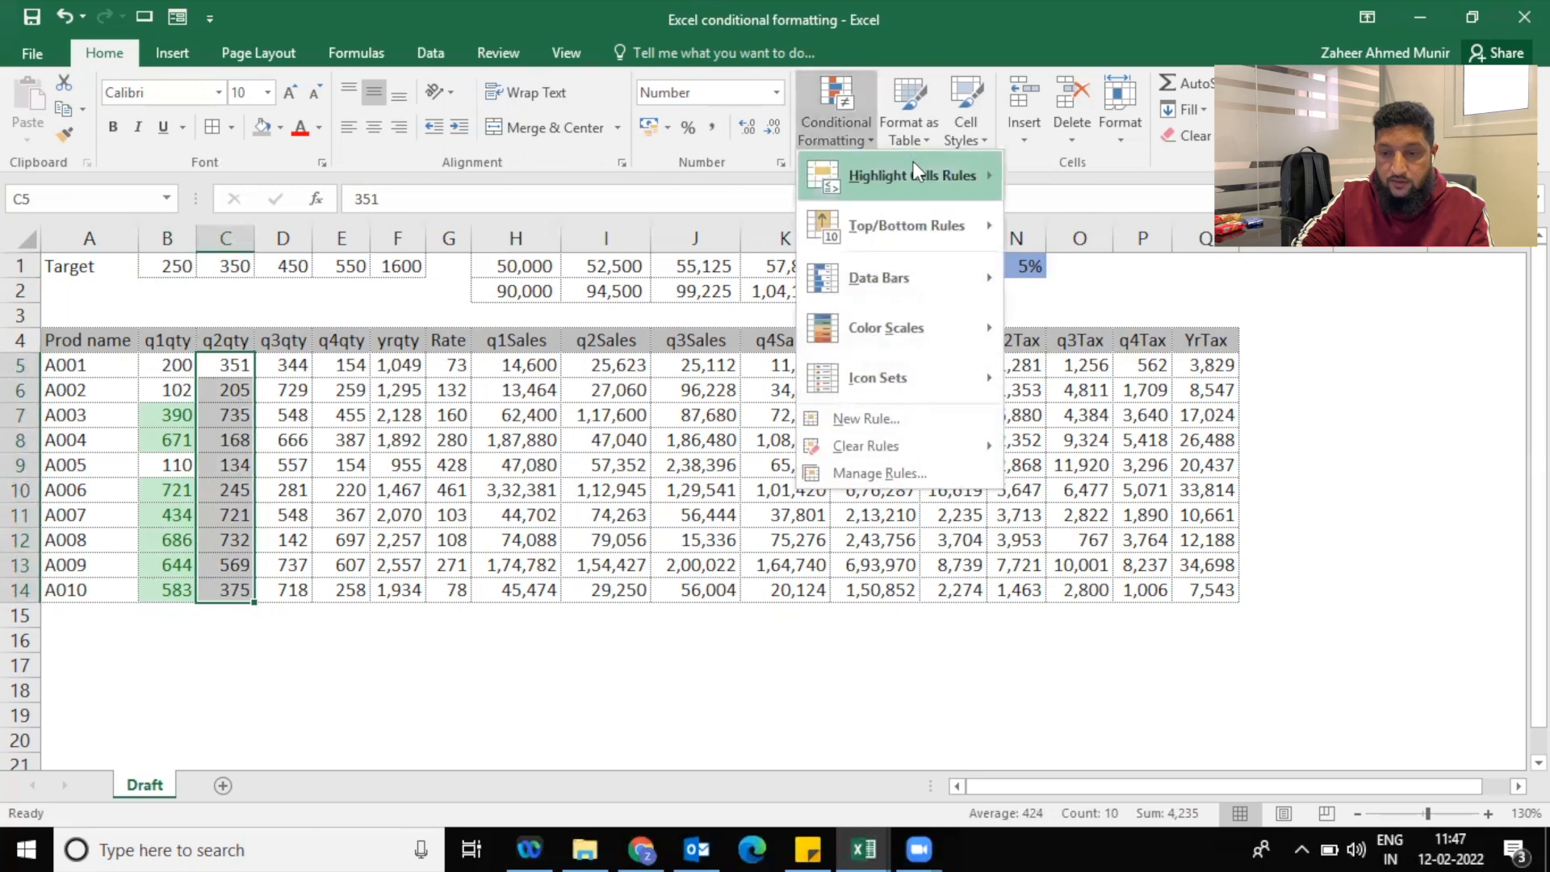
pyautogui.moveTo(913, 165)
pyautogui.click(1074, 178)
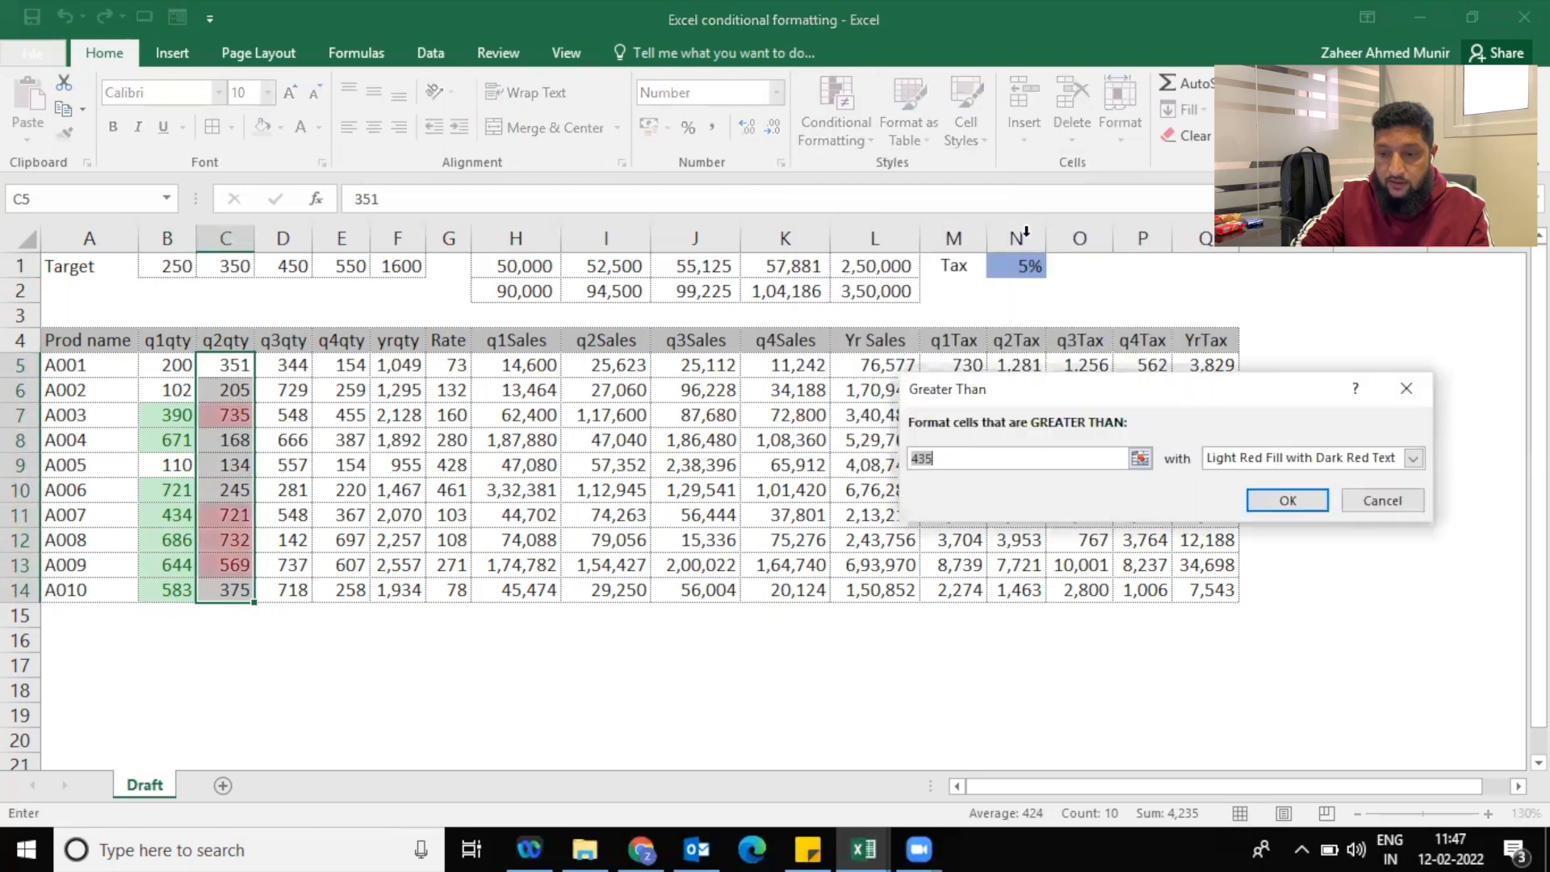
pyautogui.write('350')
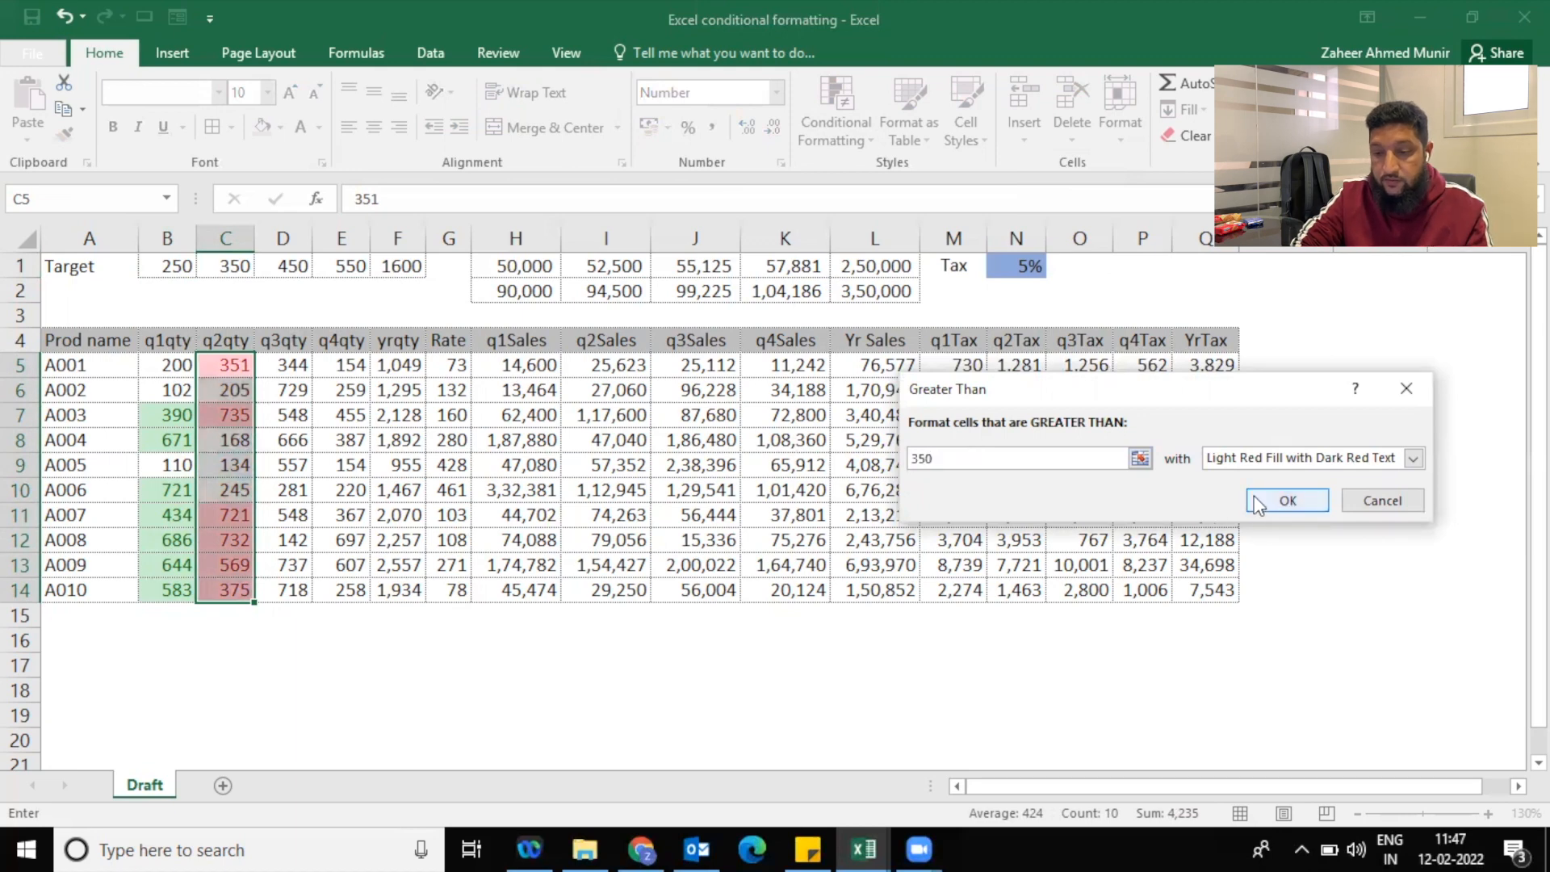
pyautogui.click(1295, 462)
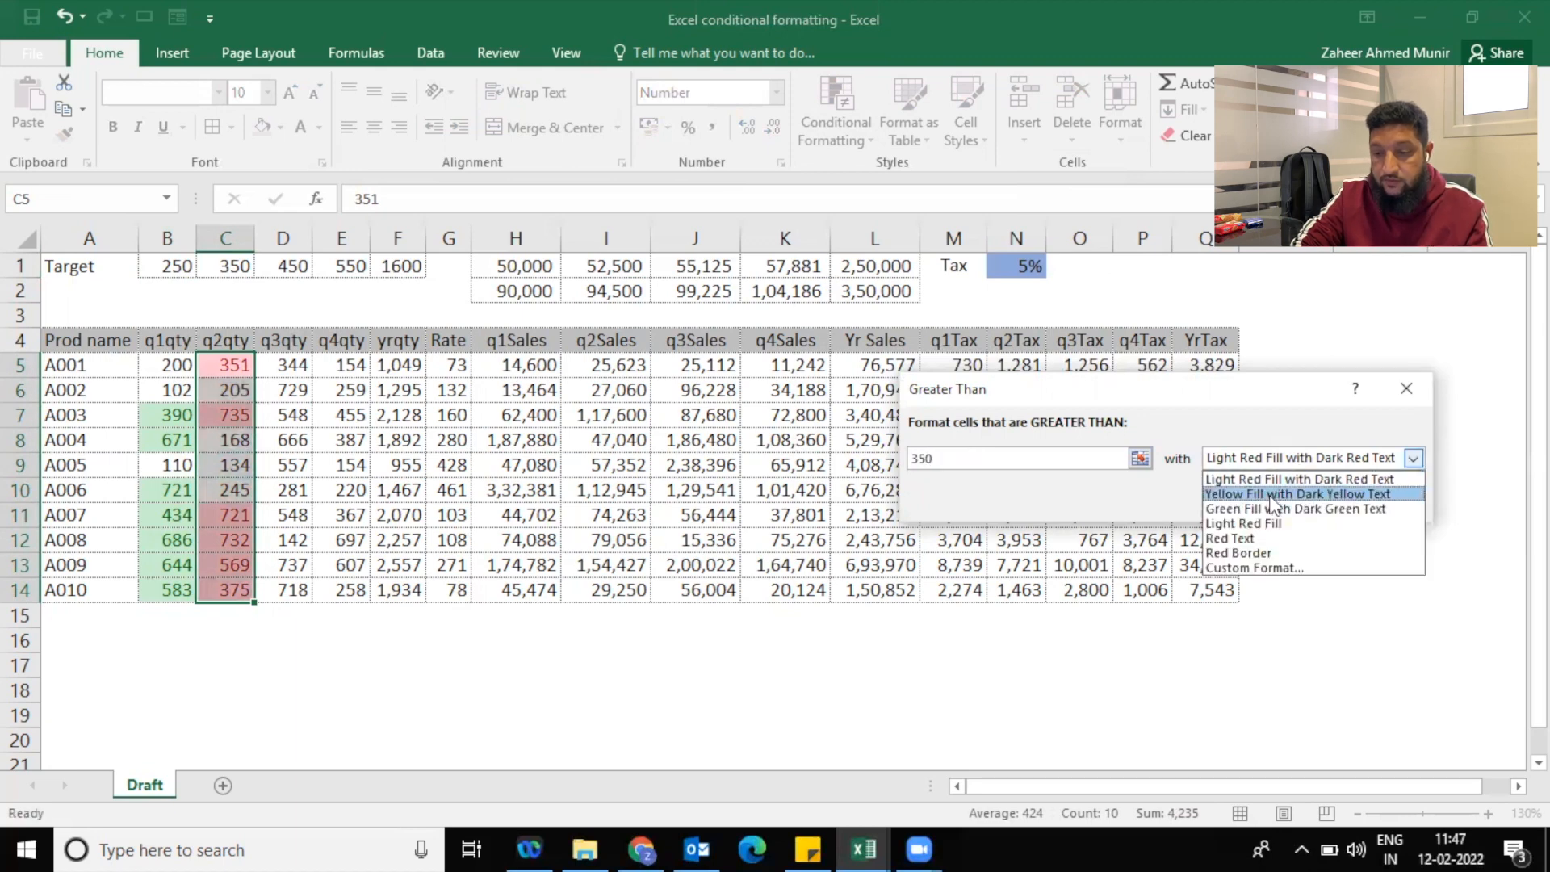
pyautogui.click(1273, 494)
pyautogui.click(1285, 501)
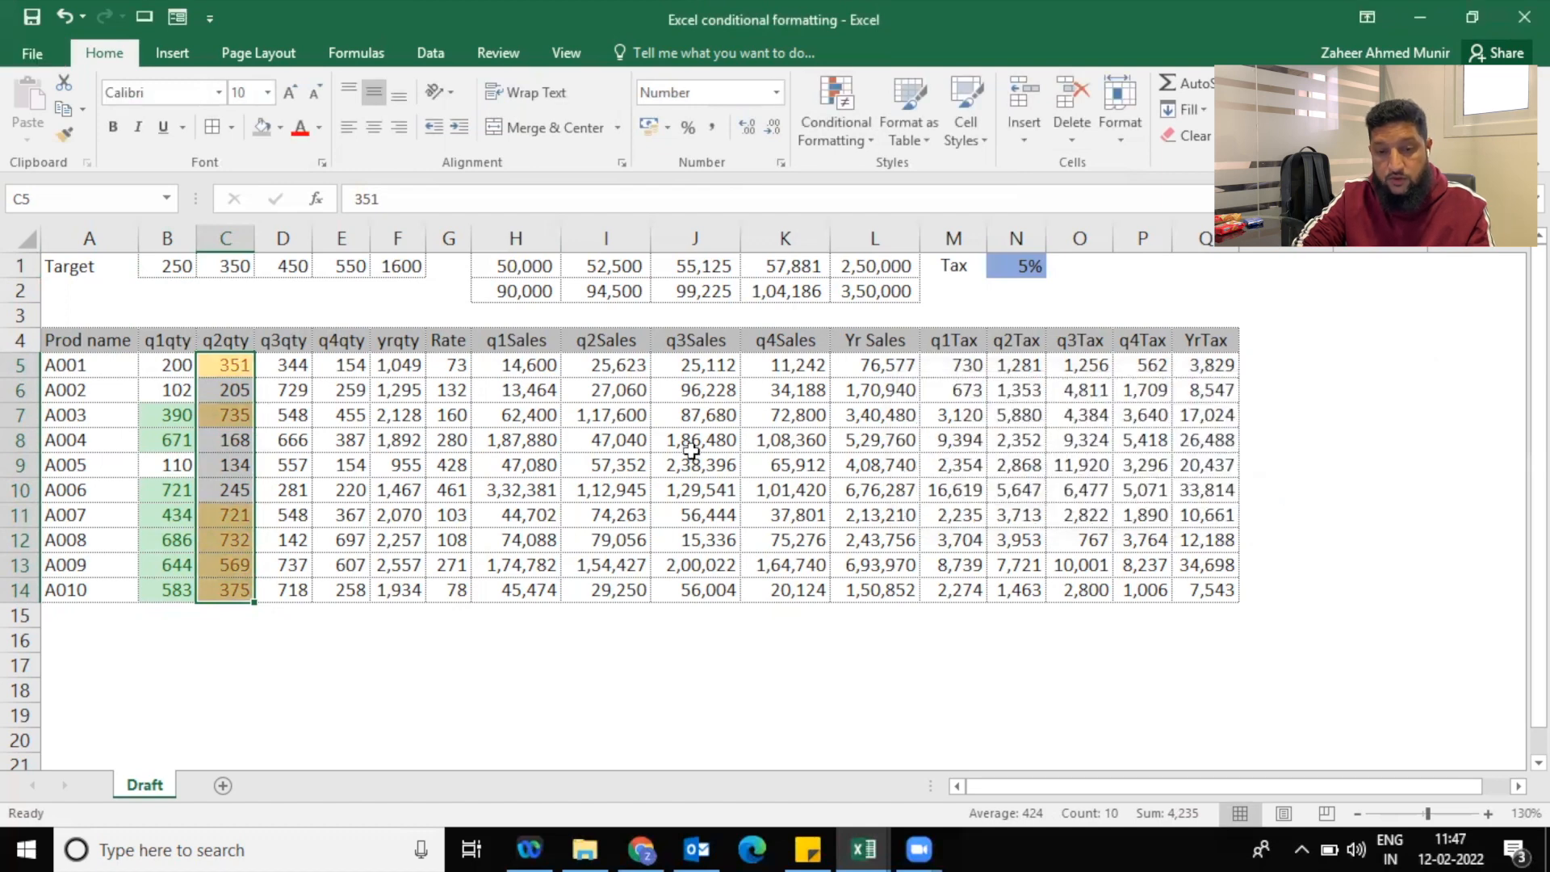
# Highlight the q3qty values in D5:D14 that are greater than 450 with Light Red Fill with Dark Red Text
pyautogui.click(287, 365)
pyautogui.moveTo(298, 403); pyautogui.dragTo(304, 595)
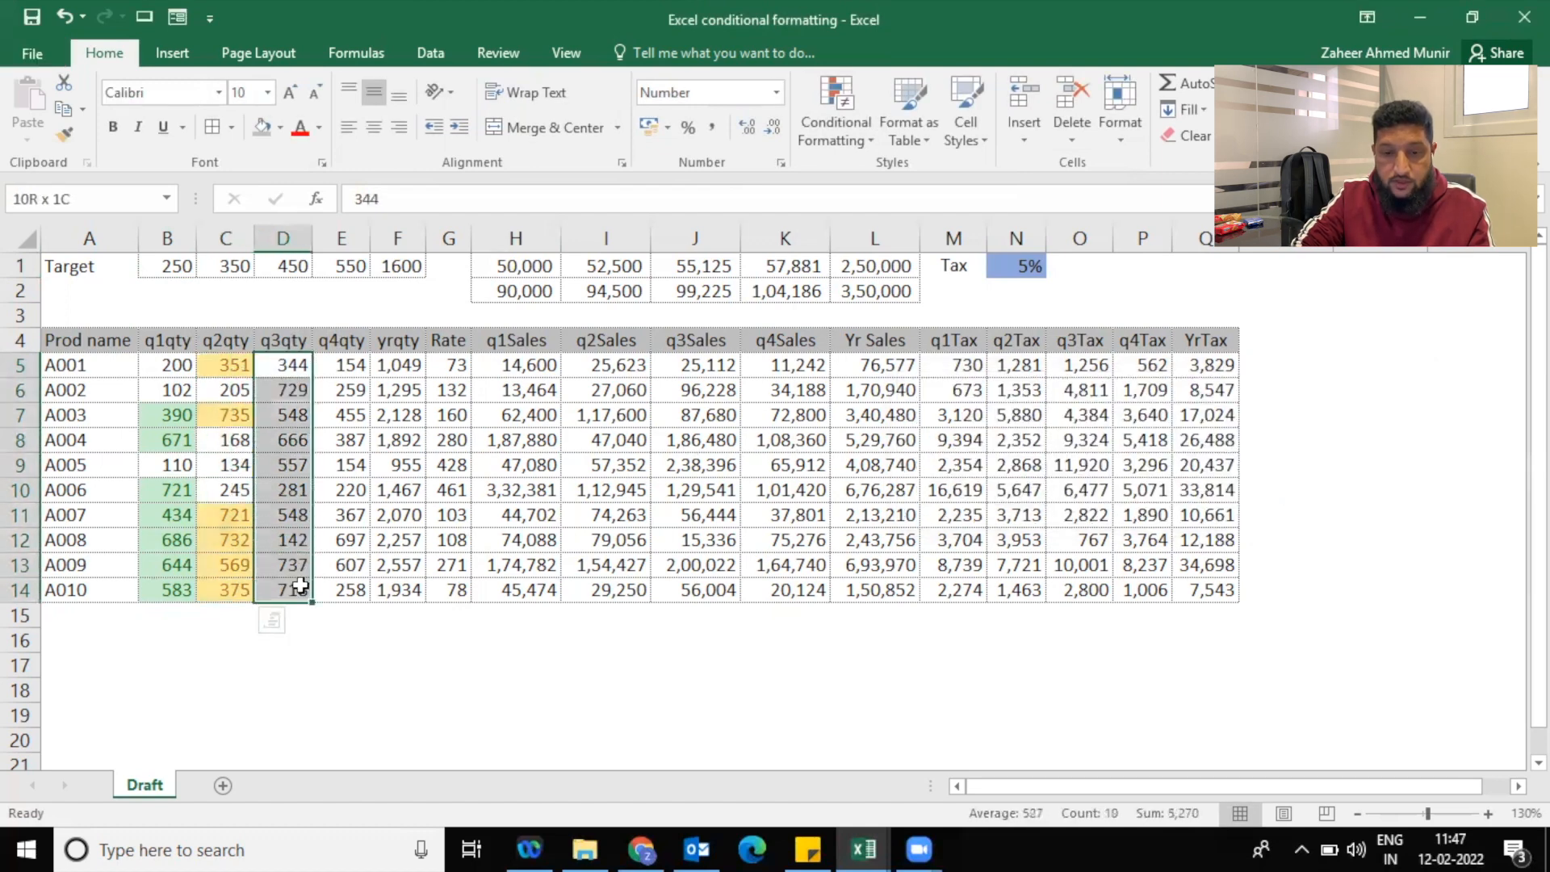
pyautogui.click(810, 138)
pyautogui.moveTo(874, 173)
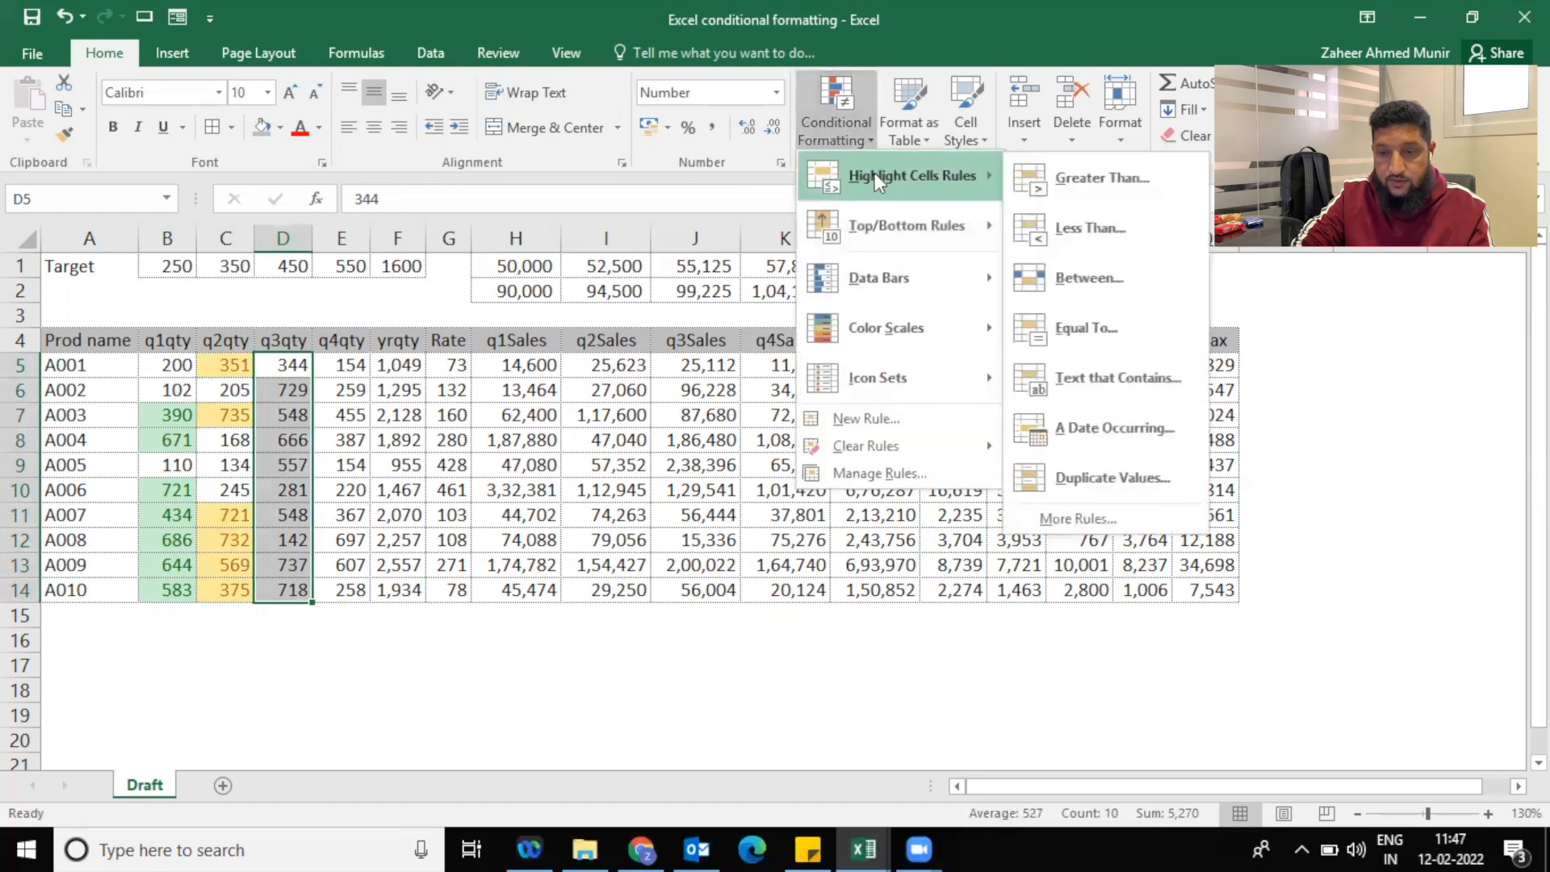
pyautogui.click(1102, 179)
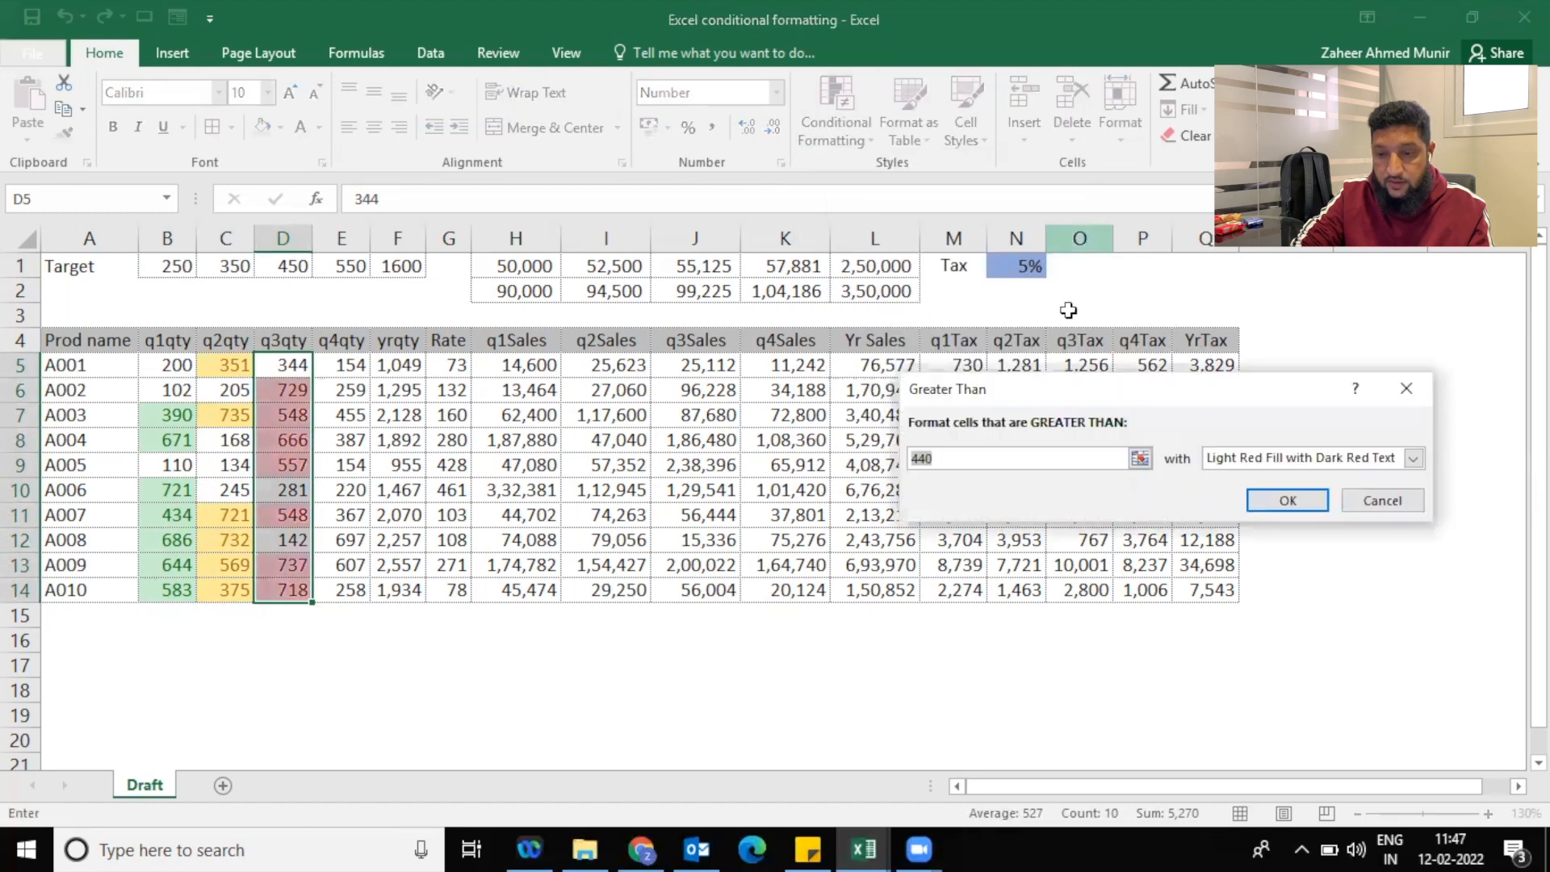
pyautogui.write('450')
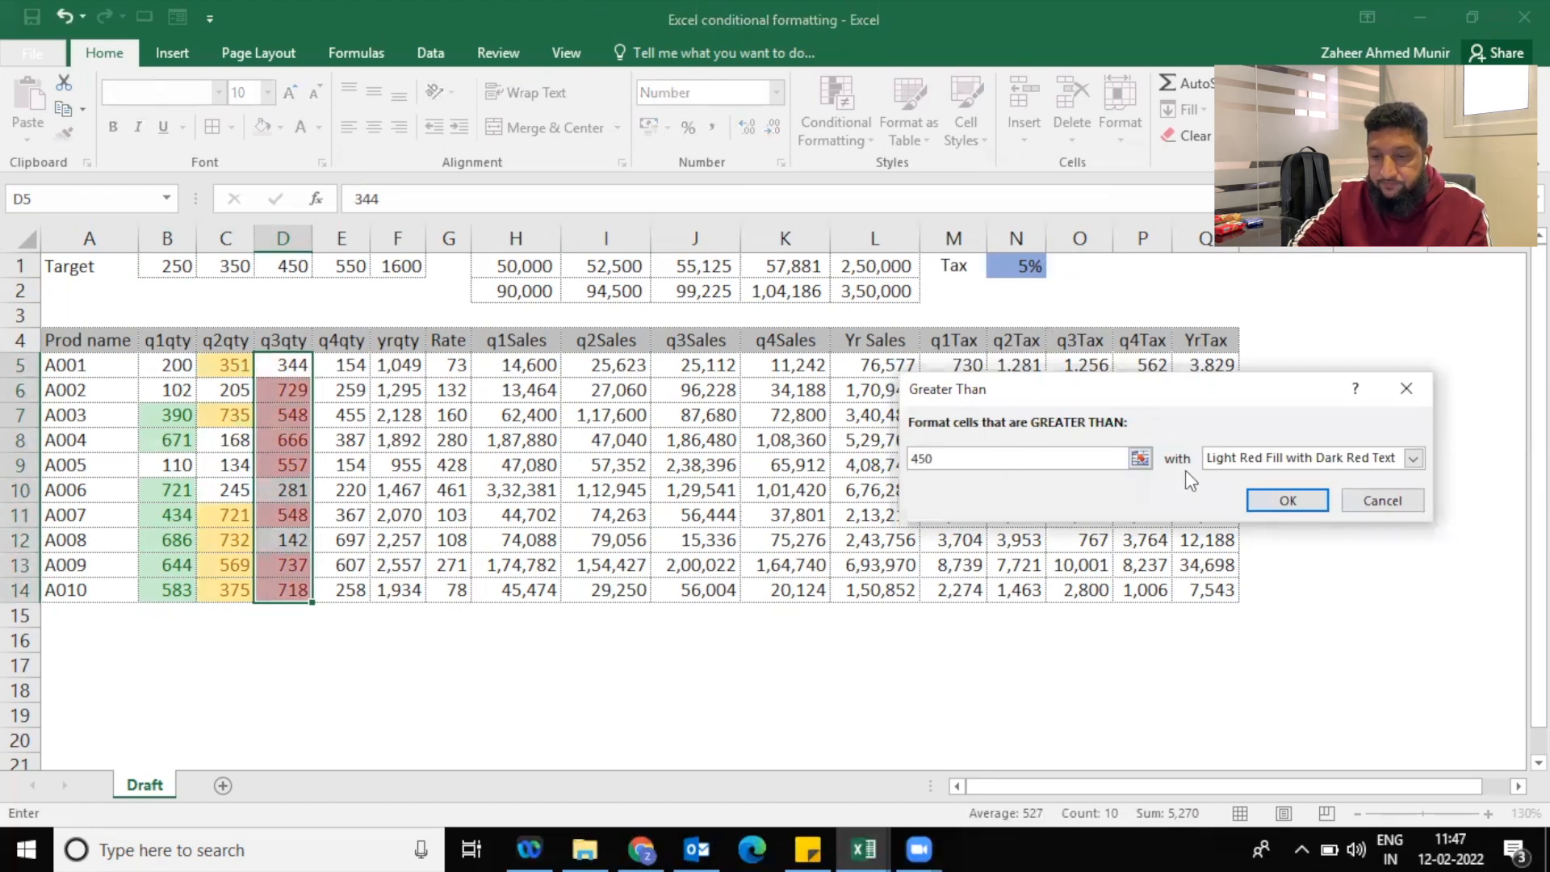
pyautogui.click(1287, 500)
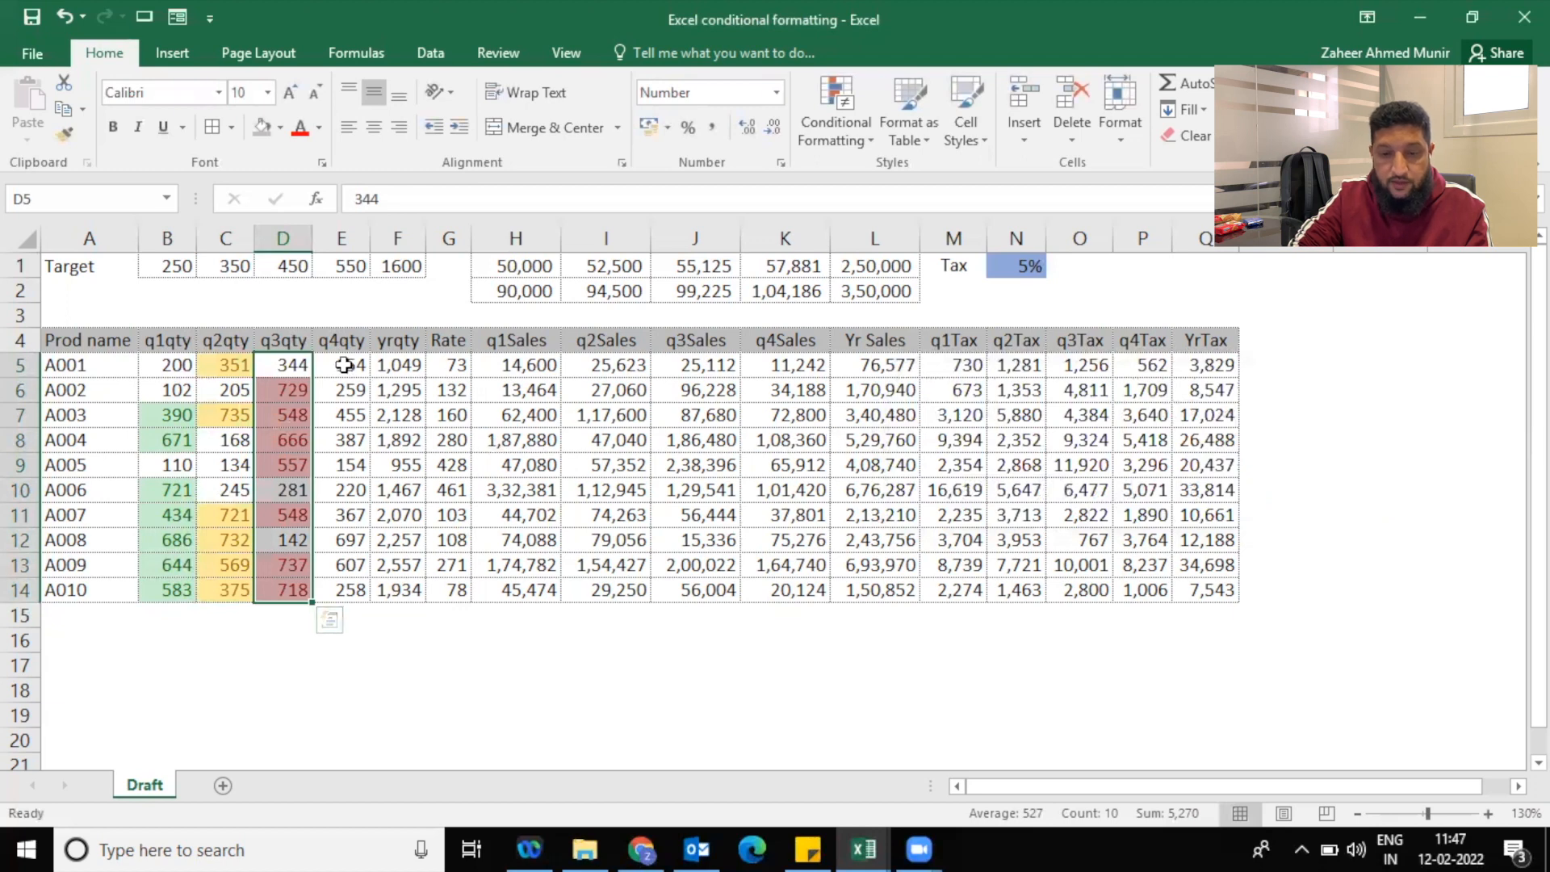
# Set up a Greater Than highlighting rule for the q4qty values in E5:E14 with 550 as the threshold
pyautogui.moveTo(345, 365); pyautogui.dragTo(348, 593)
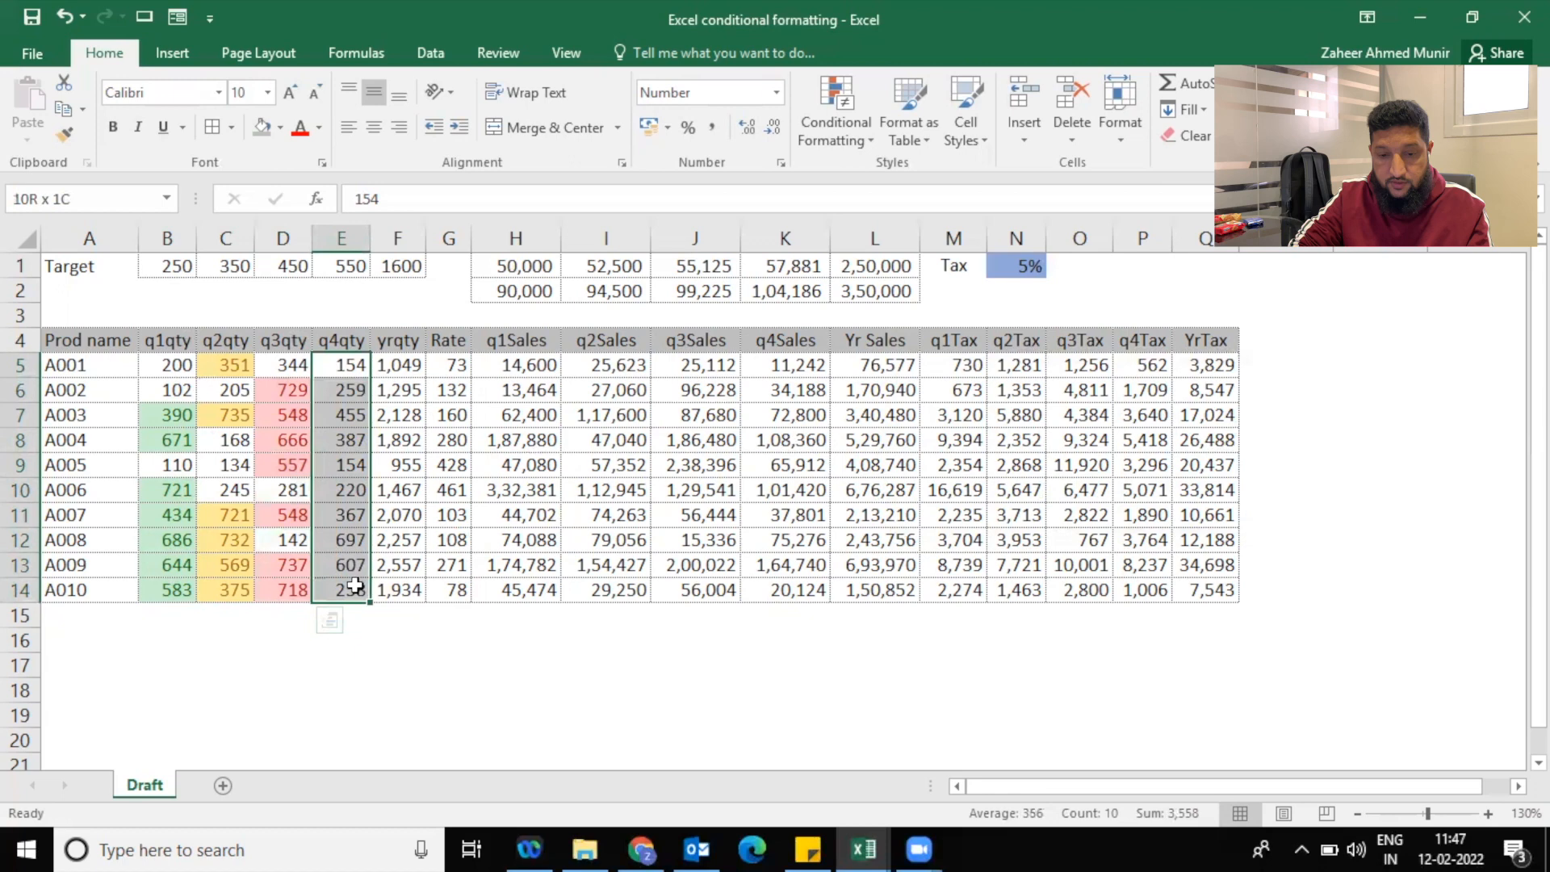
pyautogui.click(855, 100)
pyautogui.moveTo(908, 157)
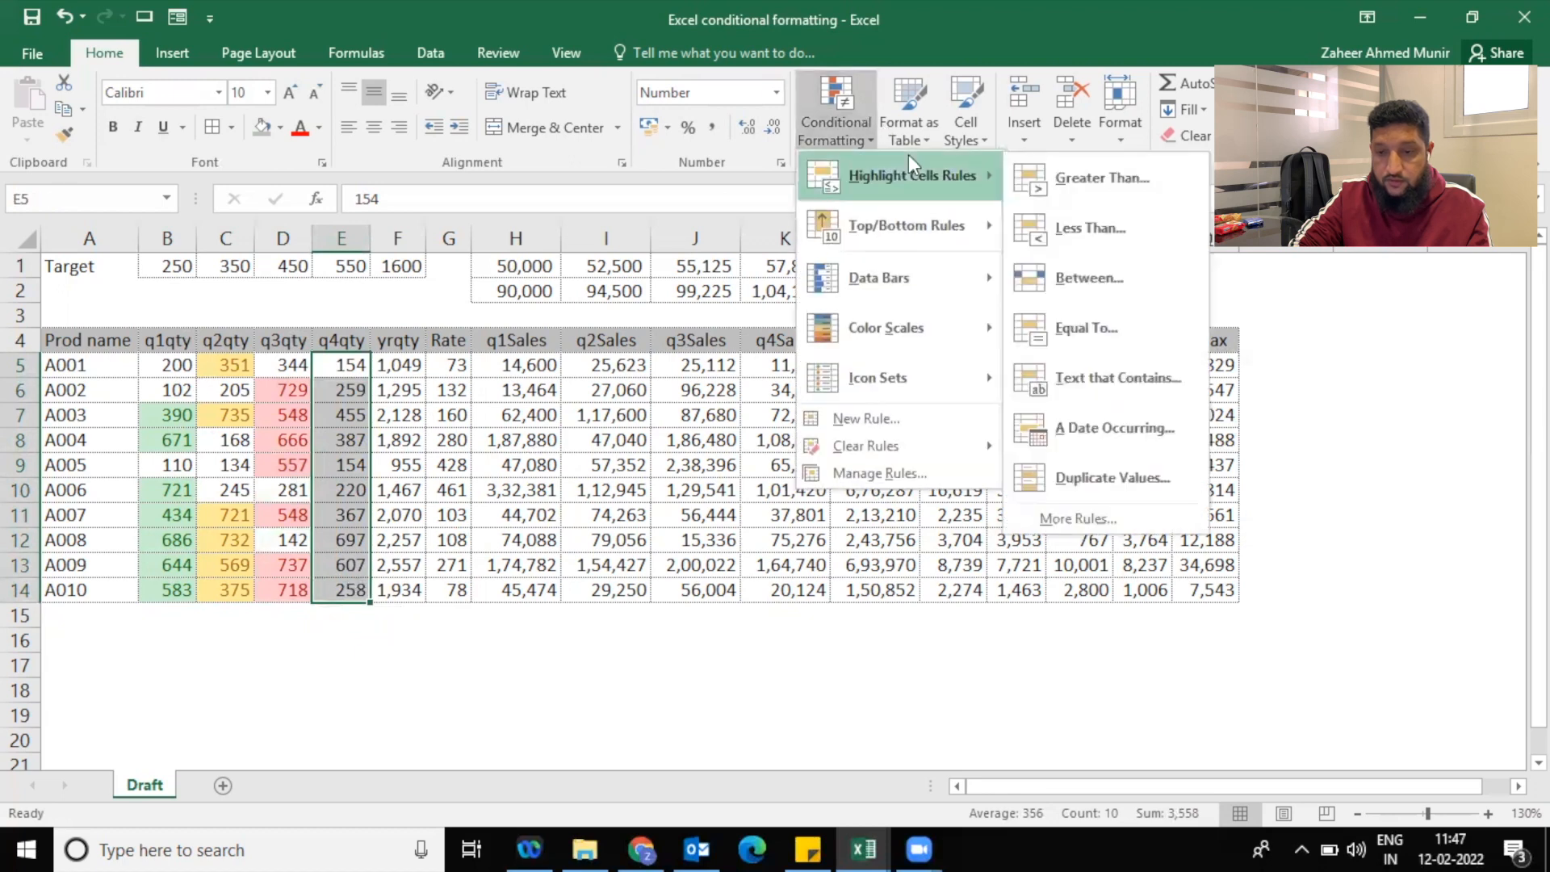
pyautogui.click(1058, 179)
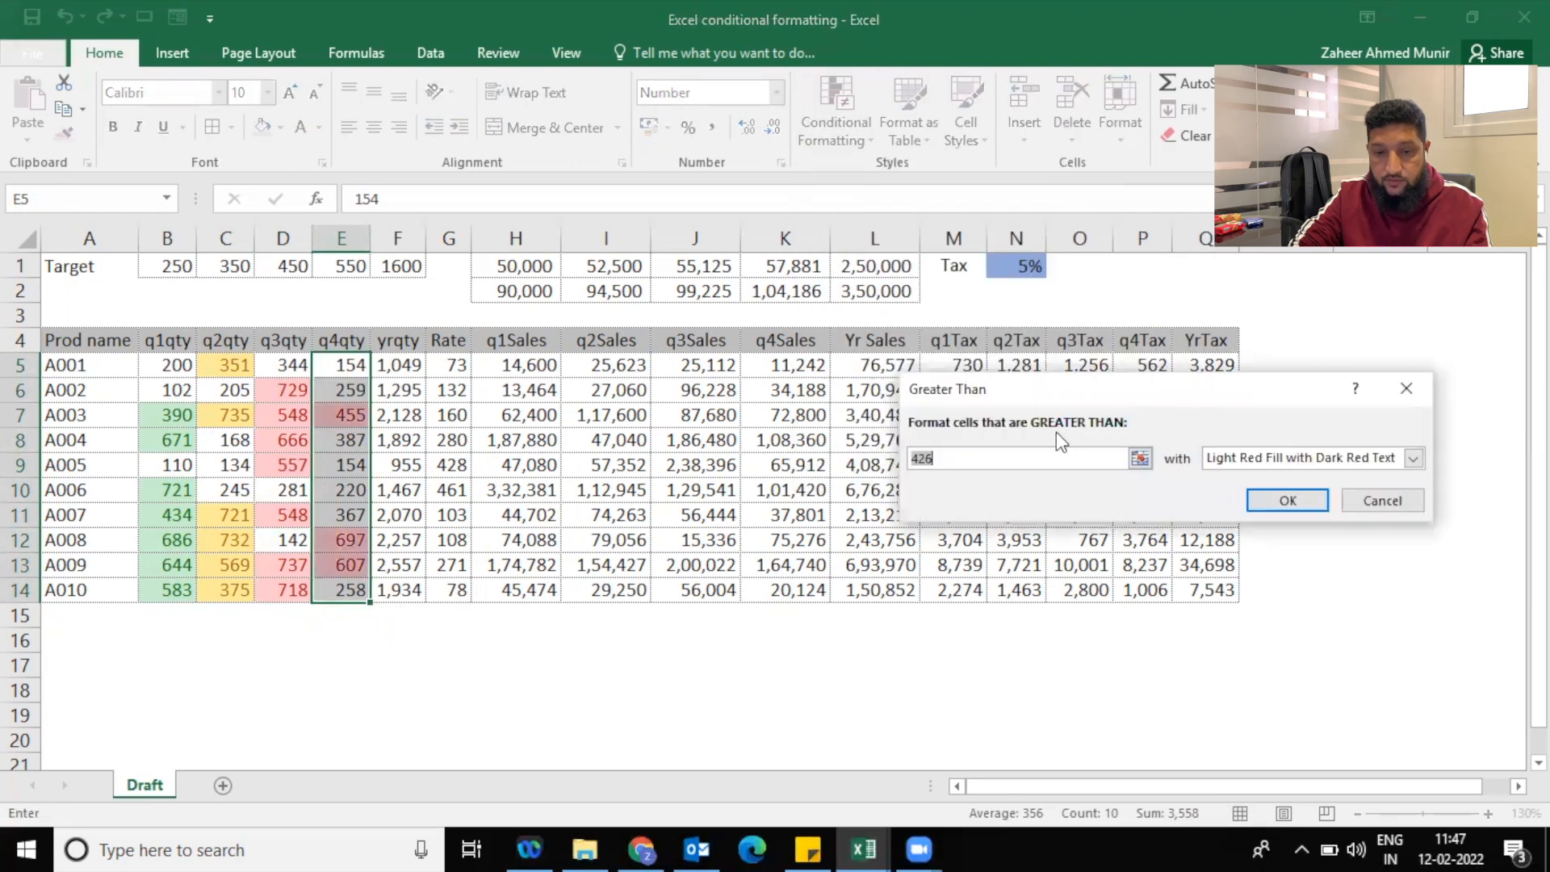
pyautogui.write('550')
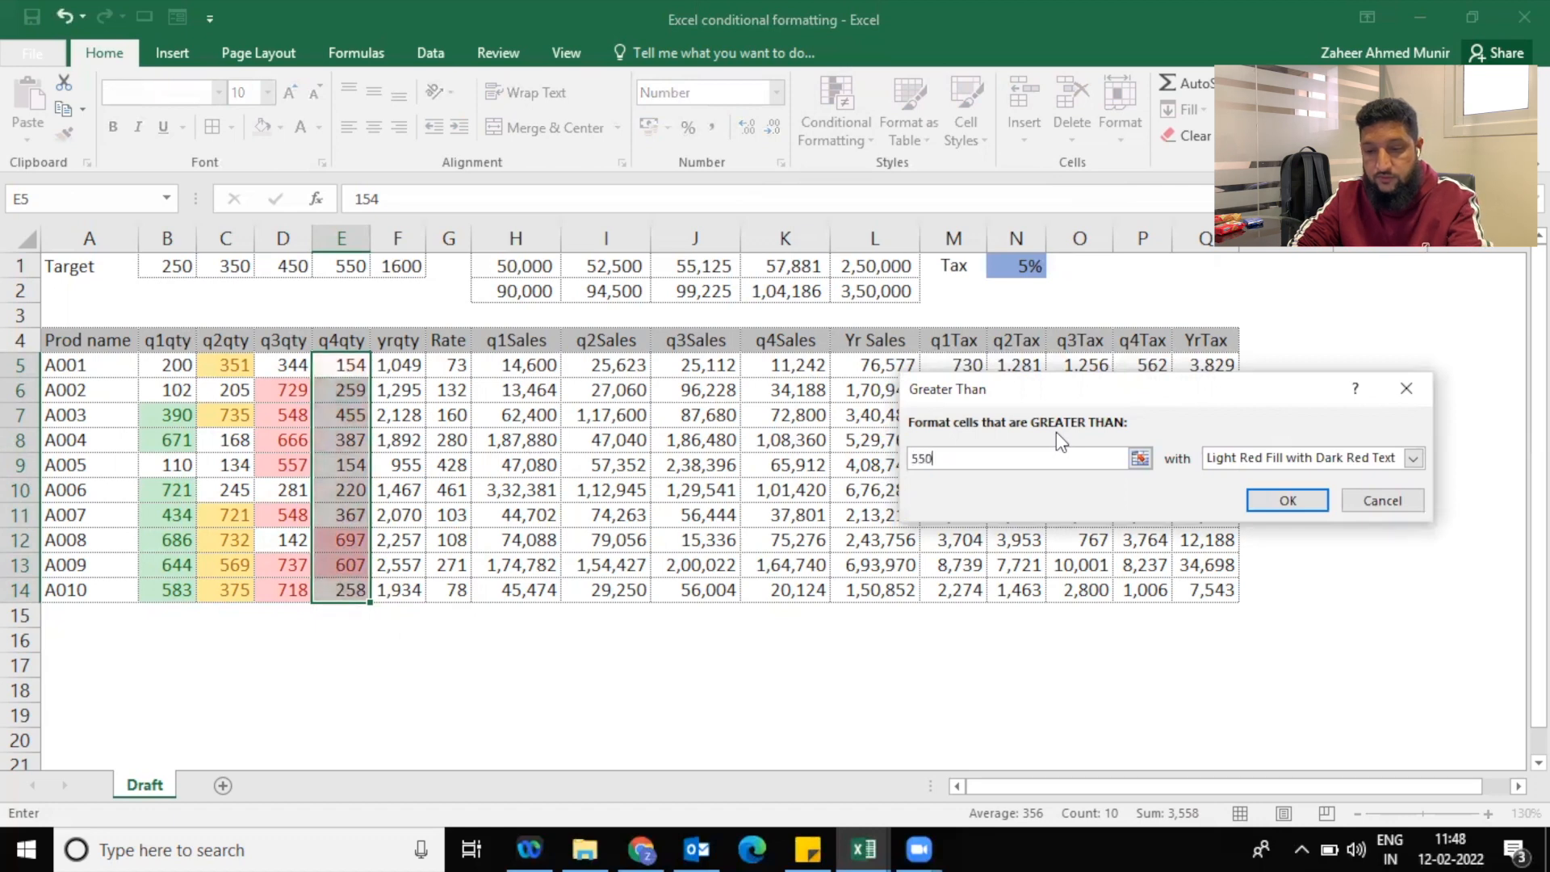
# Give the q4qty rule a custom format with a light green background fill and apply it
pyautogui.click(1331, 459)
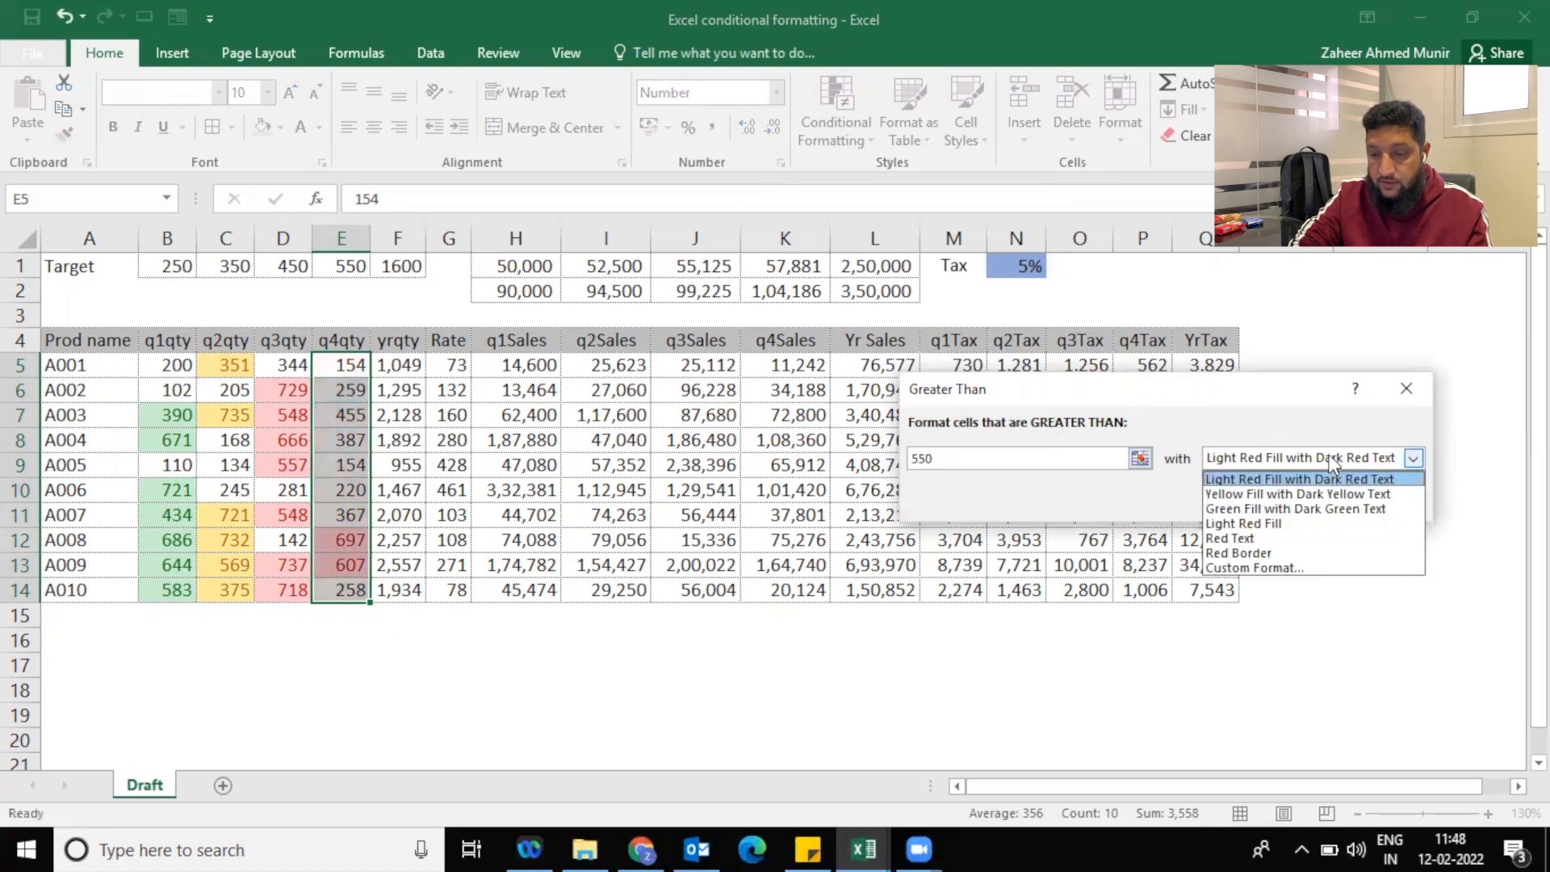
pyautogui.click(1288, 569)
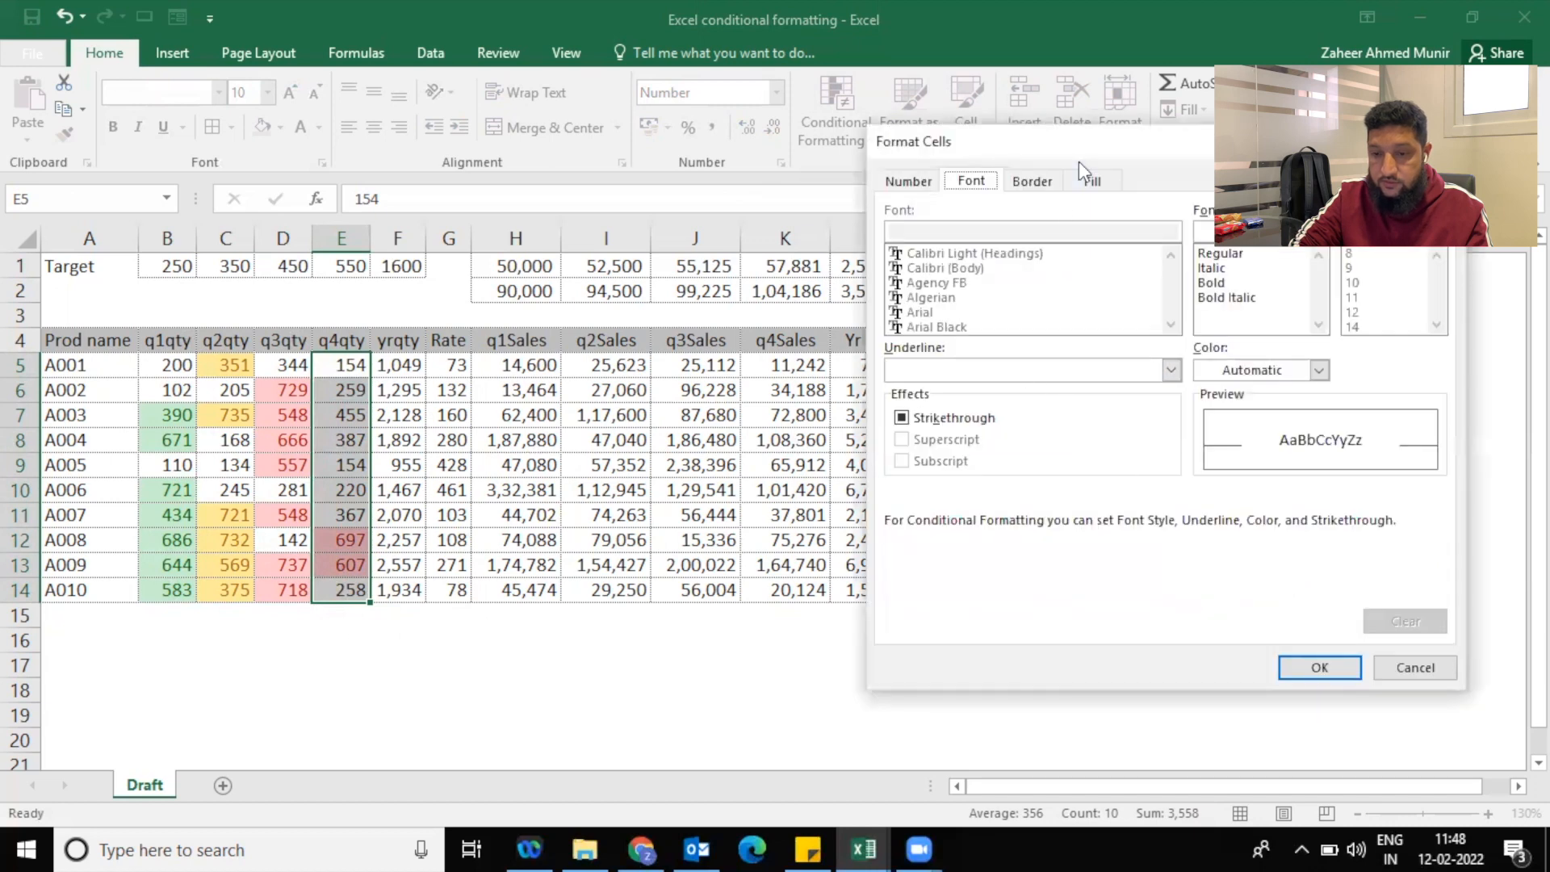
pyautogui.click(1092, 182)
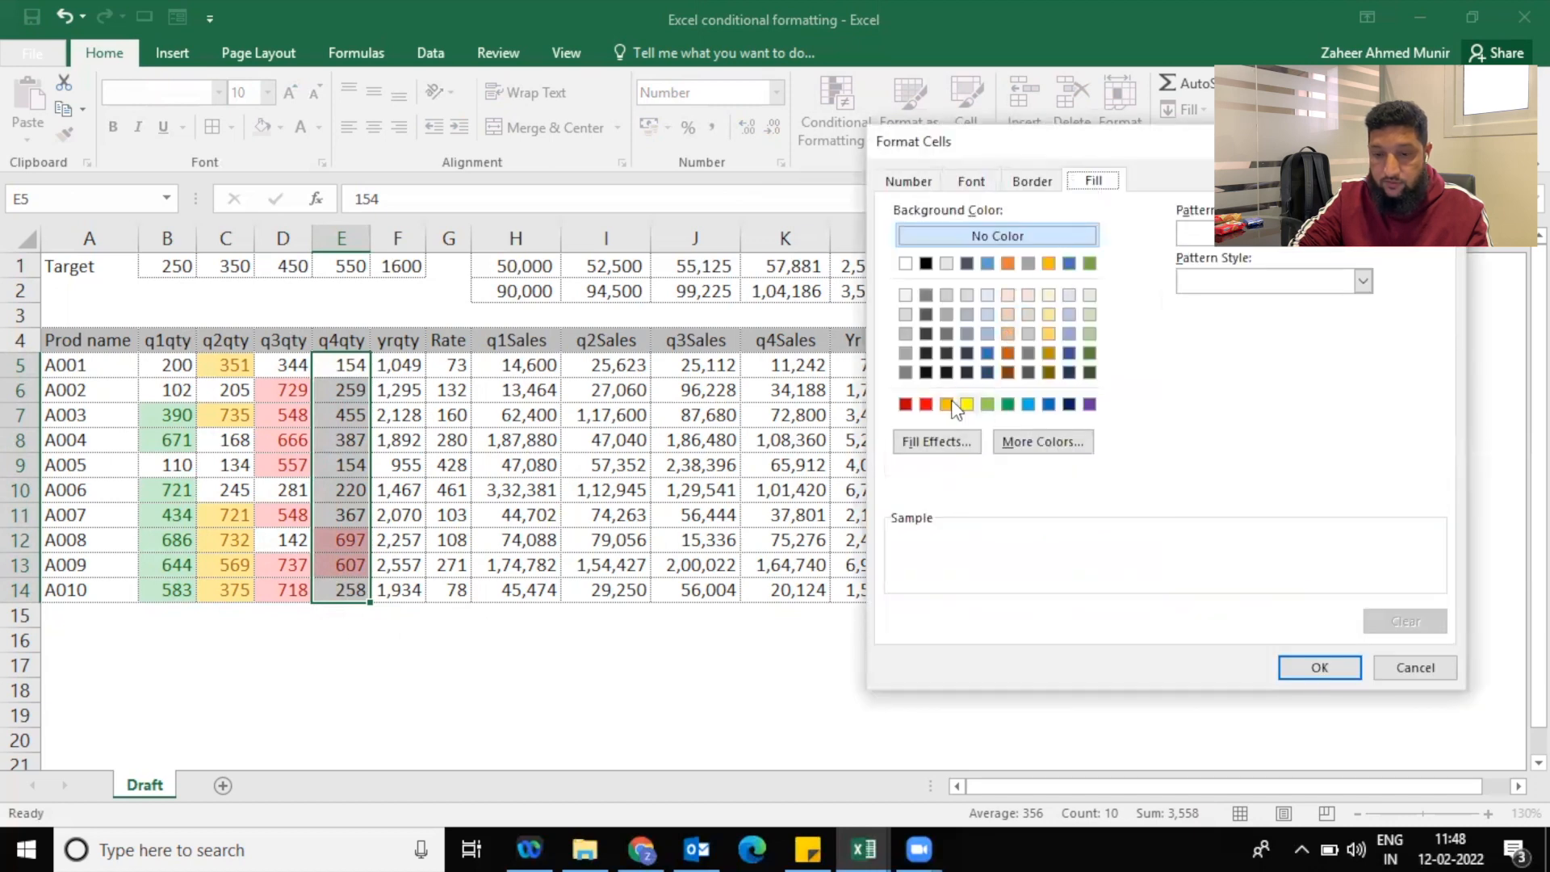
pyautogui.click(1009, 405)
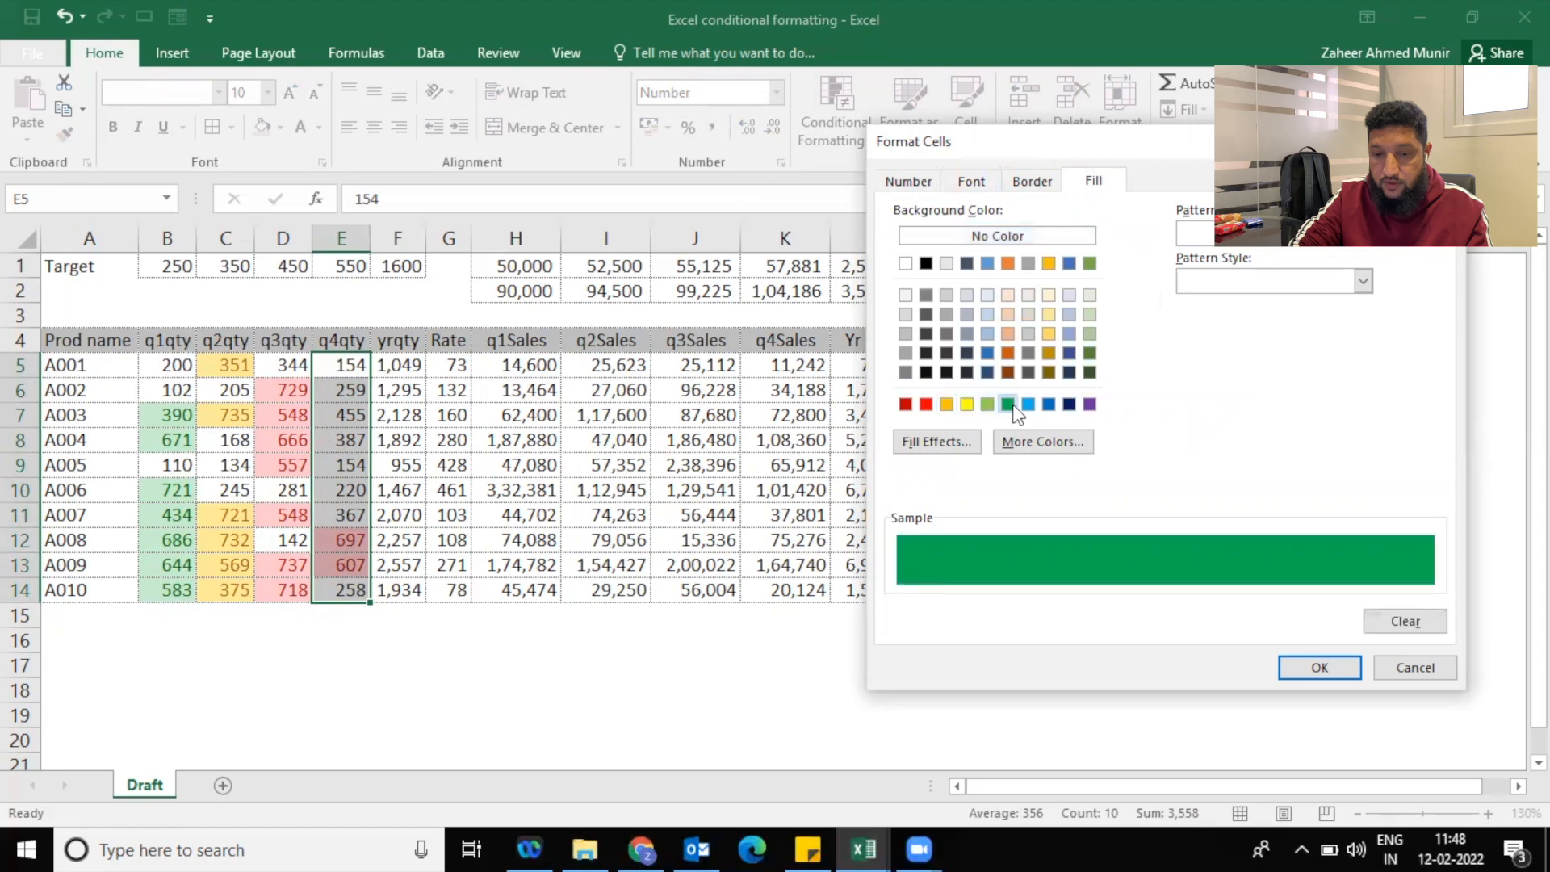
pyautogui.click(988, 404)
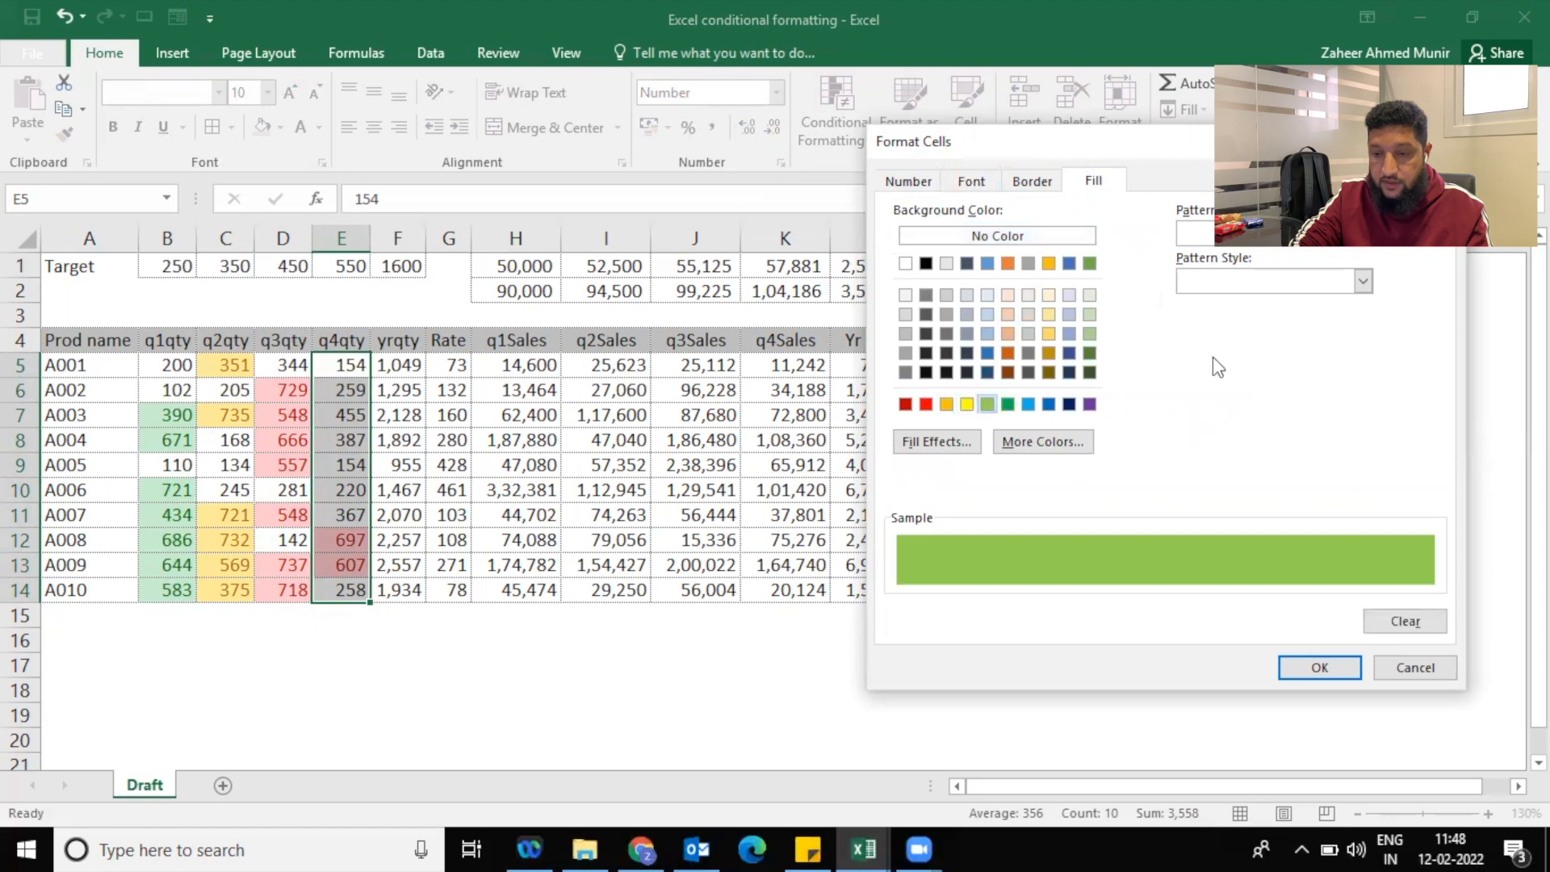
pyautogui.click(1290, 664)
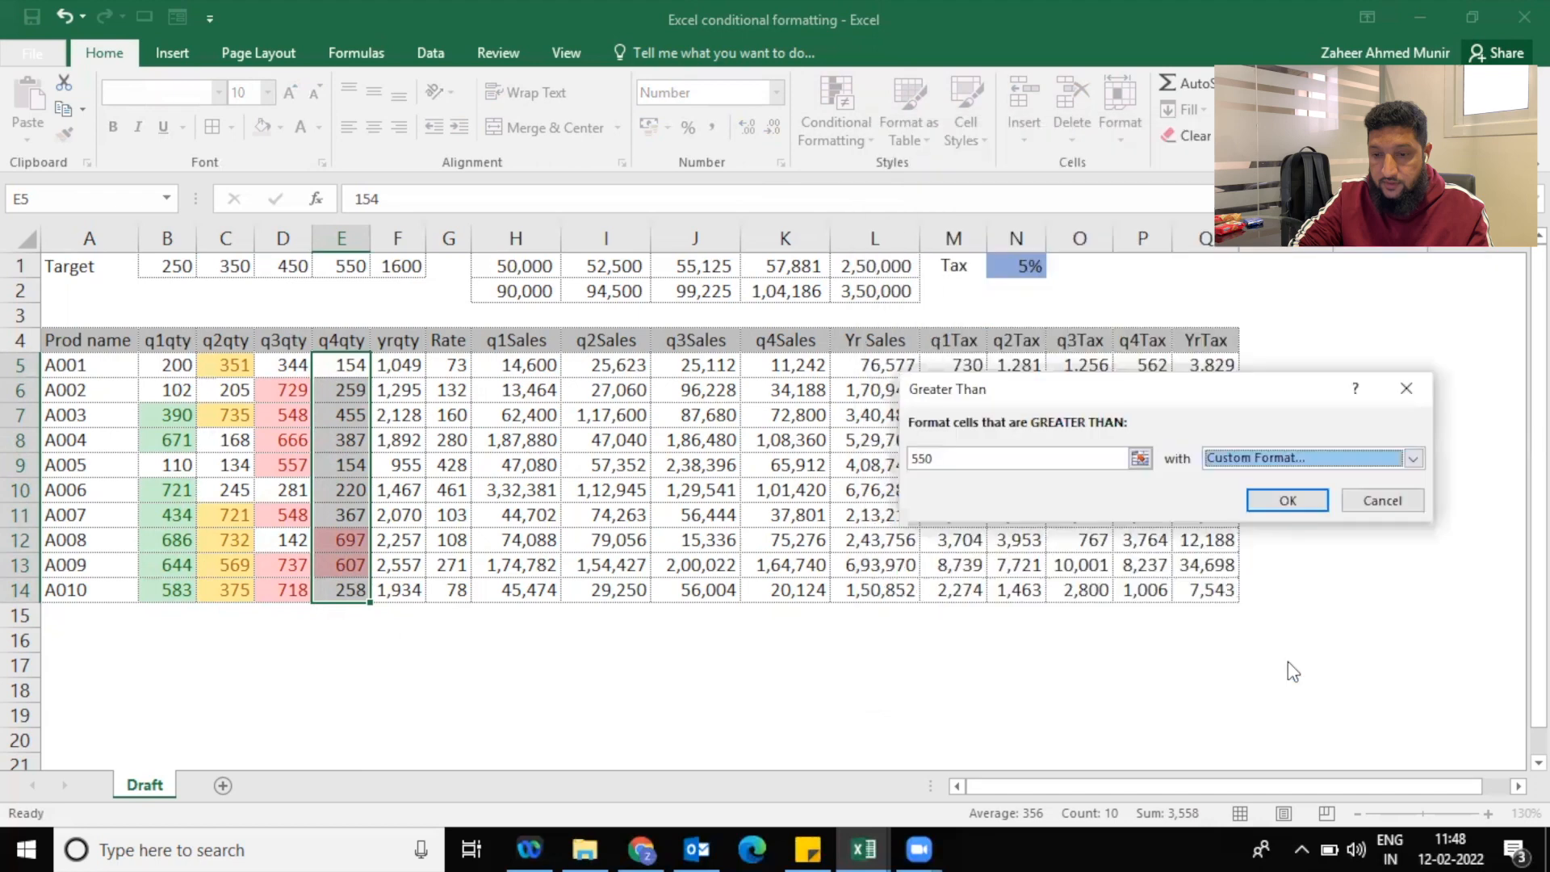
pyautogui.click(1287, 500)
pyautogui.click(396, 474)
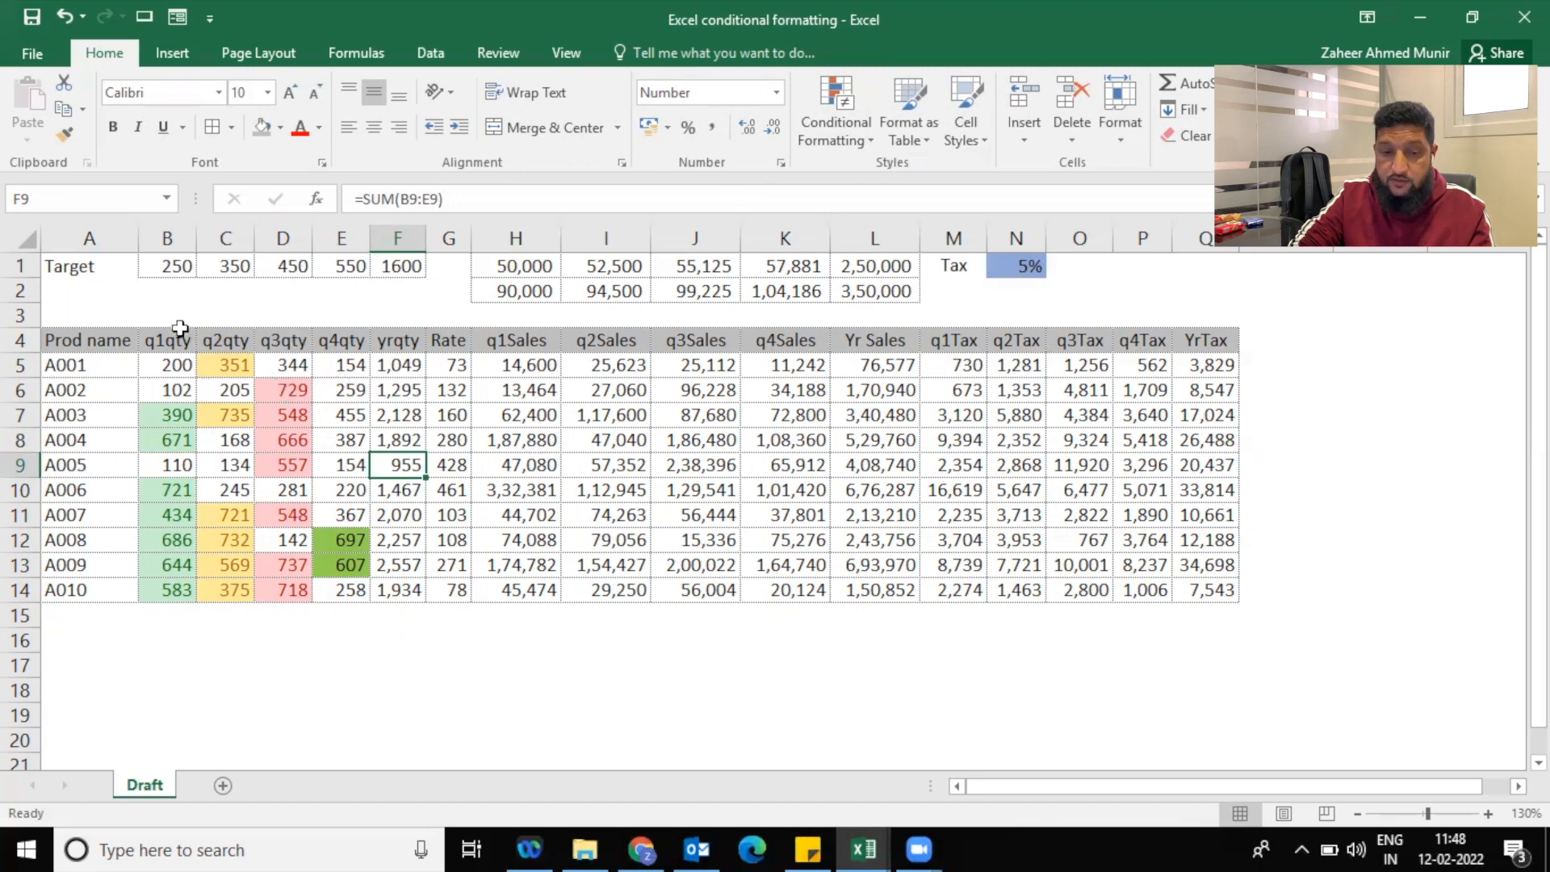
# Set up a Less Than highlighting rule for the q1qty values in B5:B14 with 250 as the threshold
pyautogui.click(176, 292)
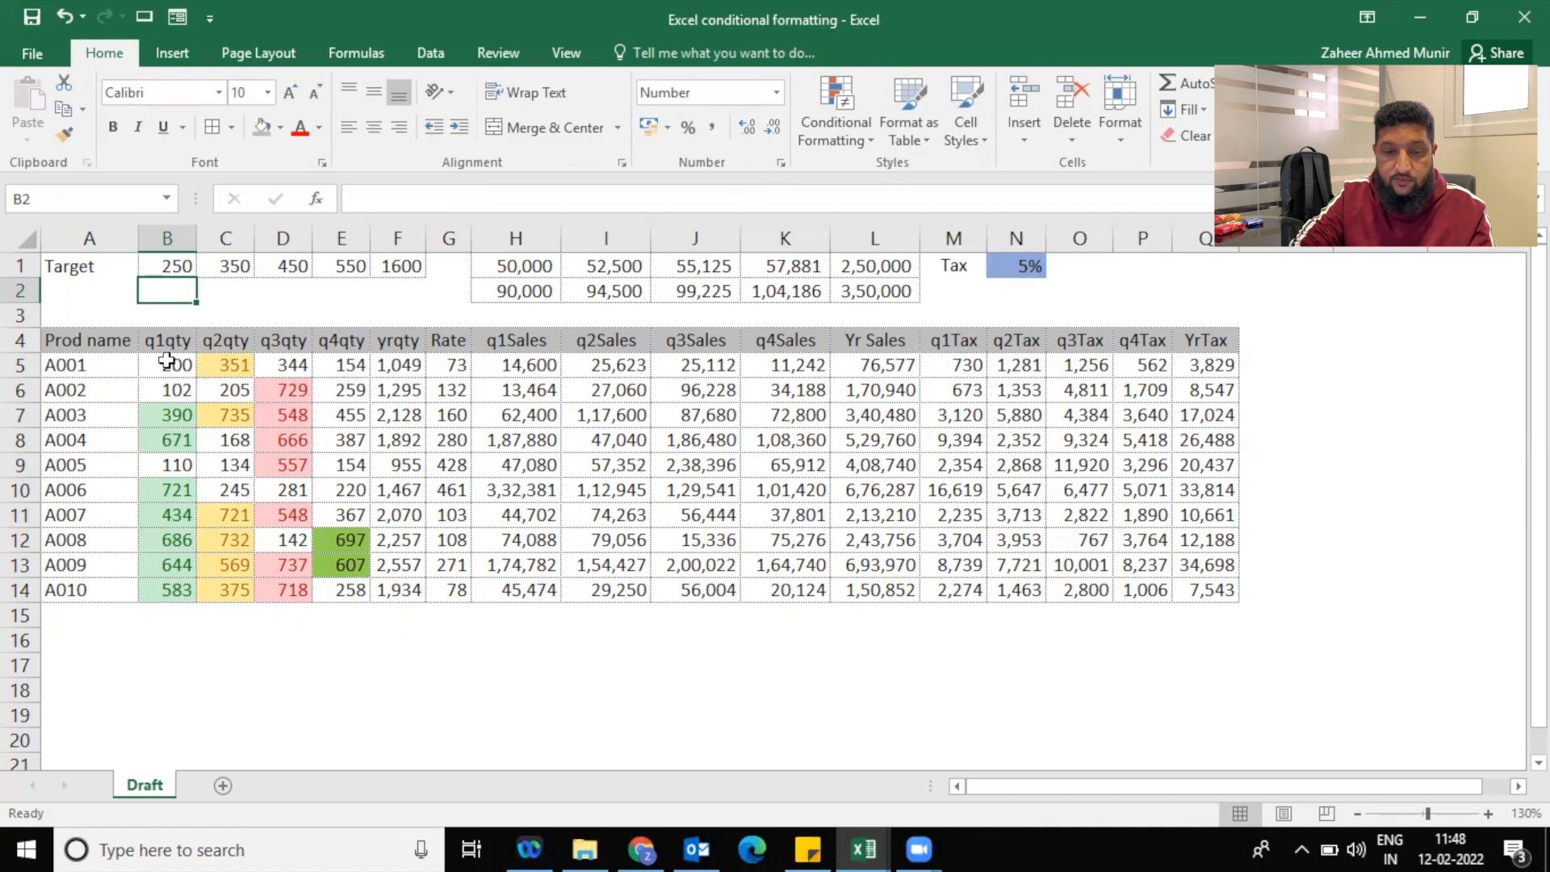
pyautogui.moveTo(169, 358); pyautogui.dragTo(171, 589)
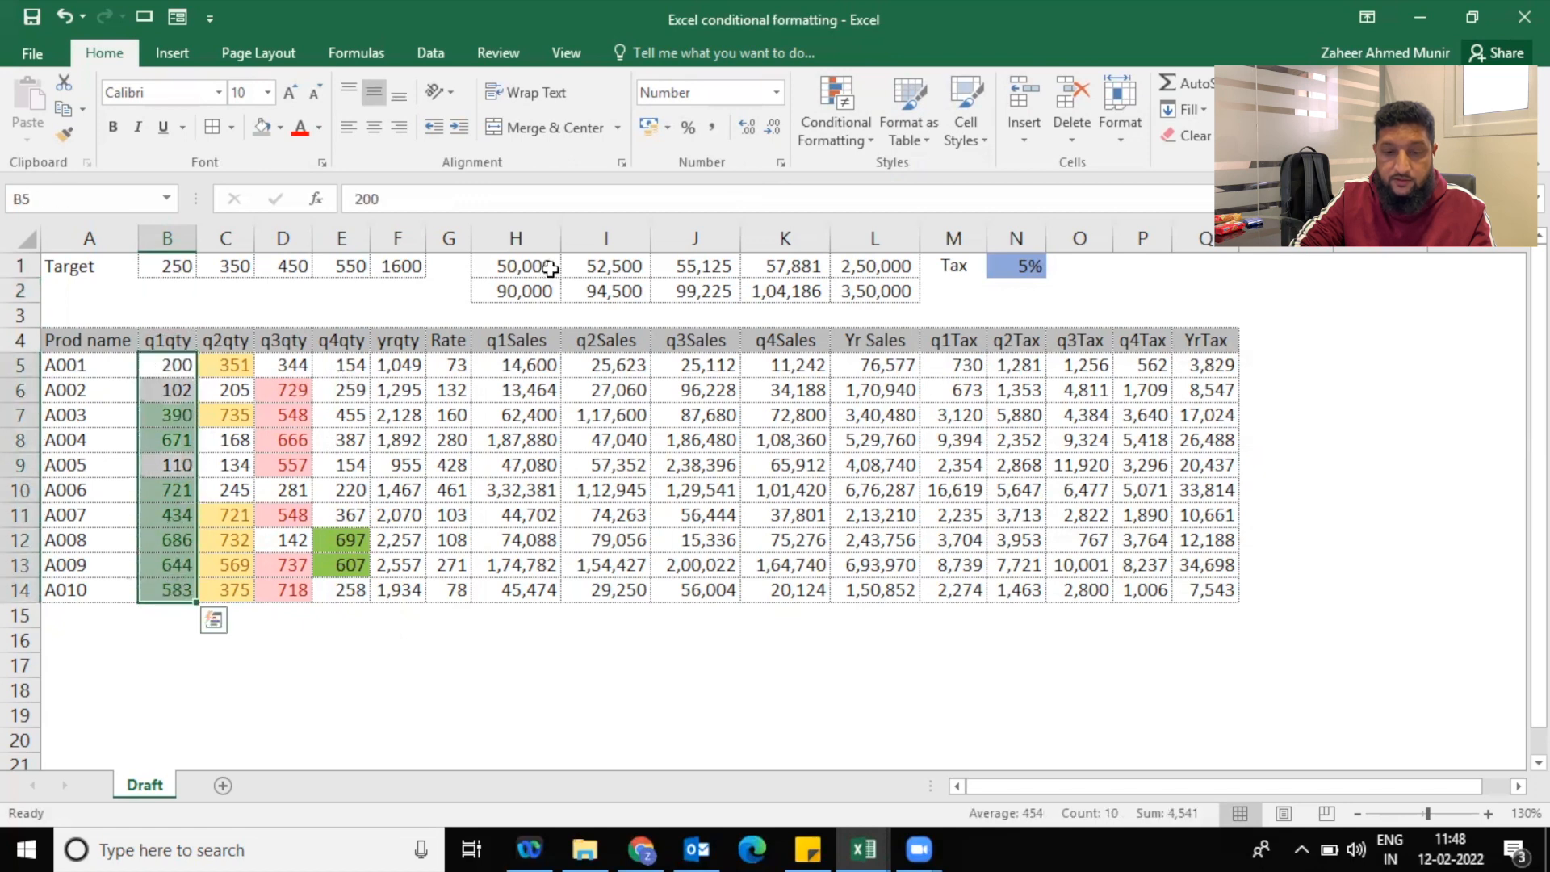
pyautogui.click(846, 122)
pyautogui.moveTo(933, 166)
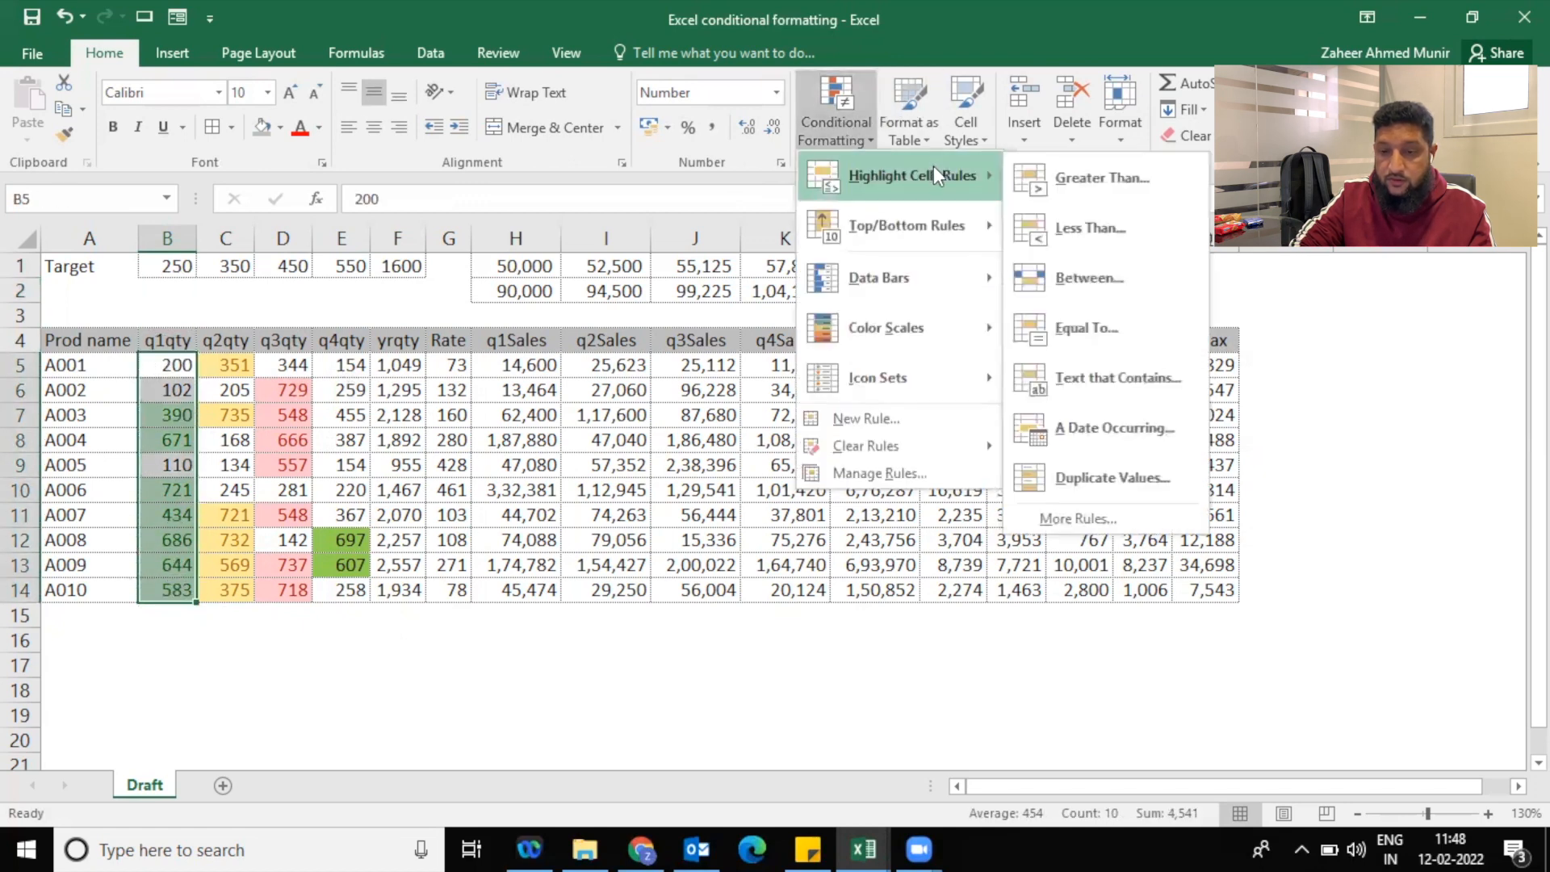
pyautogui.click(1095, 216)
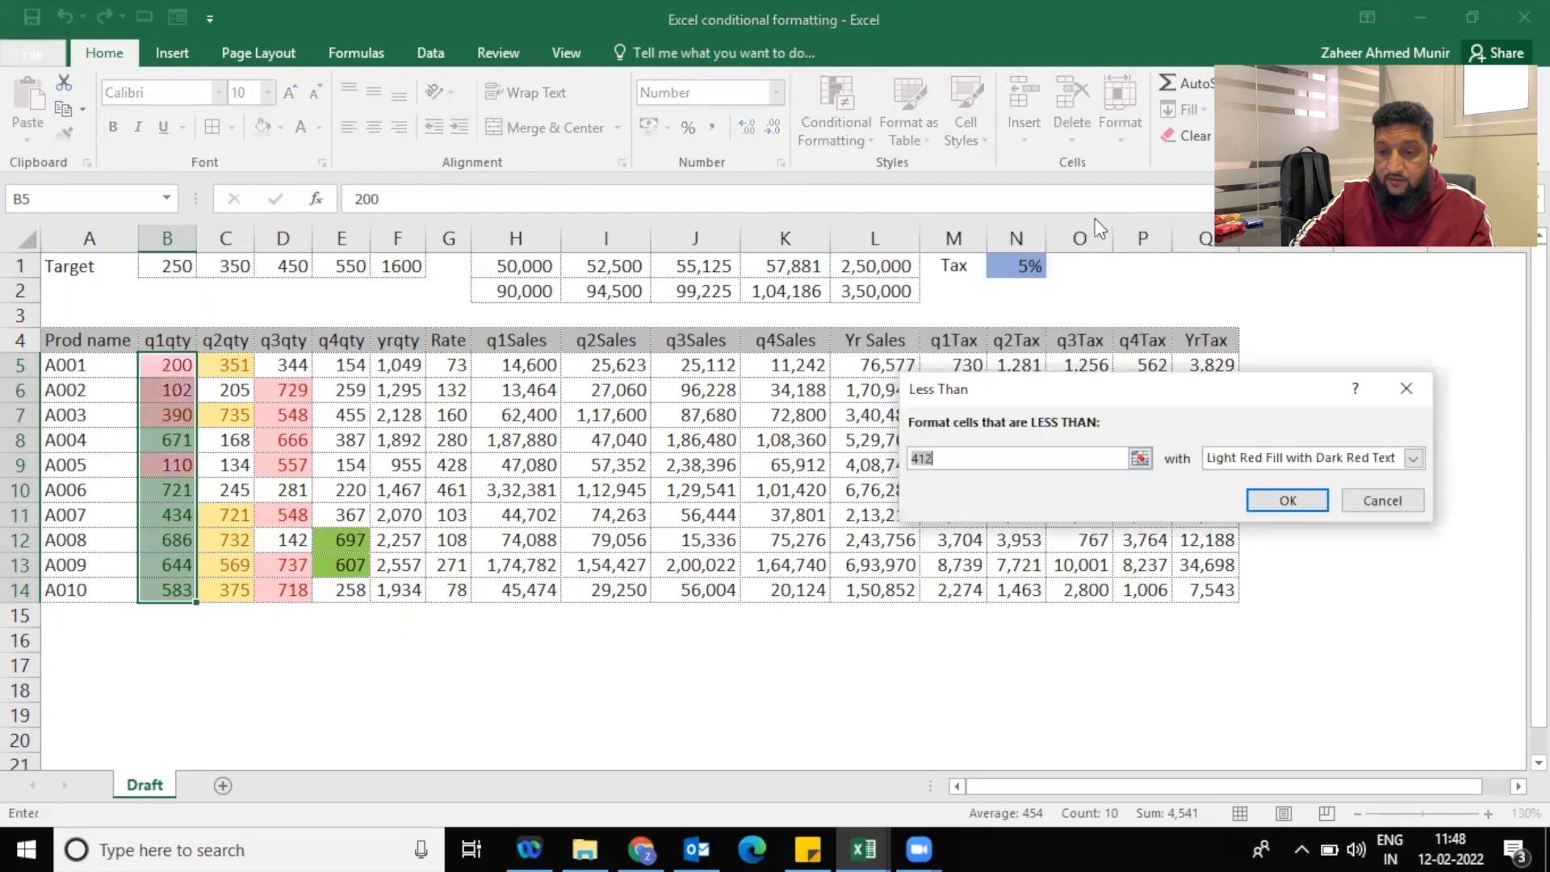
pyautogui.write('250')
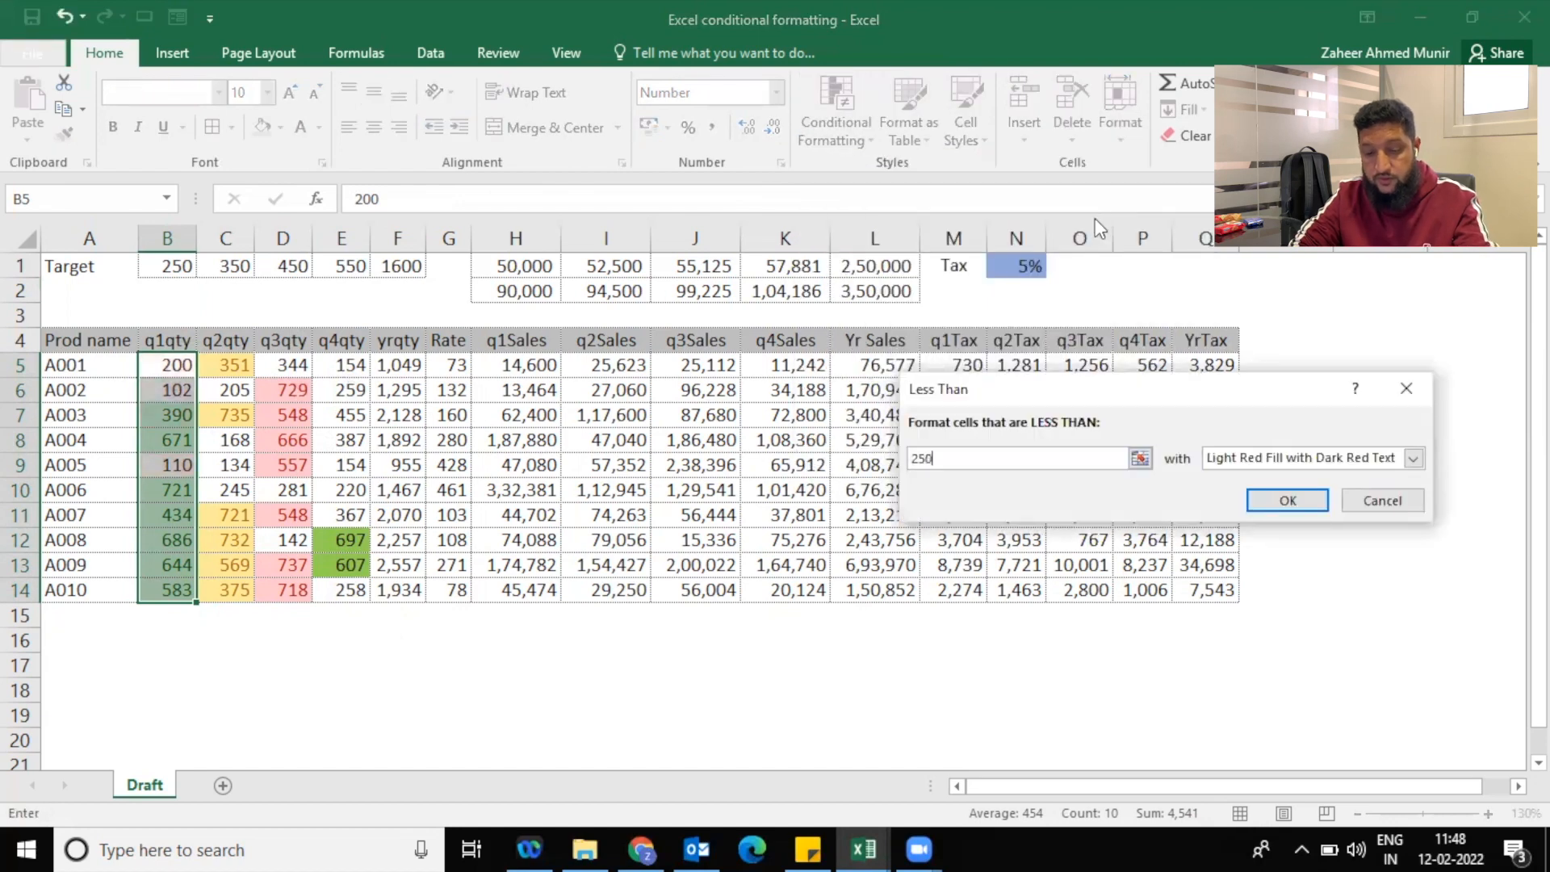
# Give the q1qty Less Than rule a custom format with a bright red background fill and apply it
pyautogui.click(1272, 460)
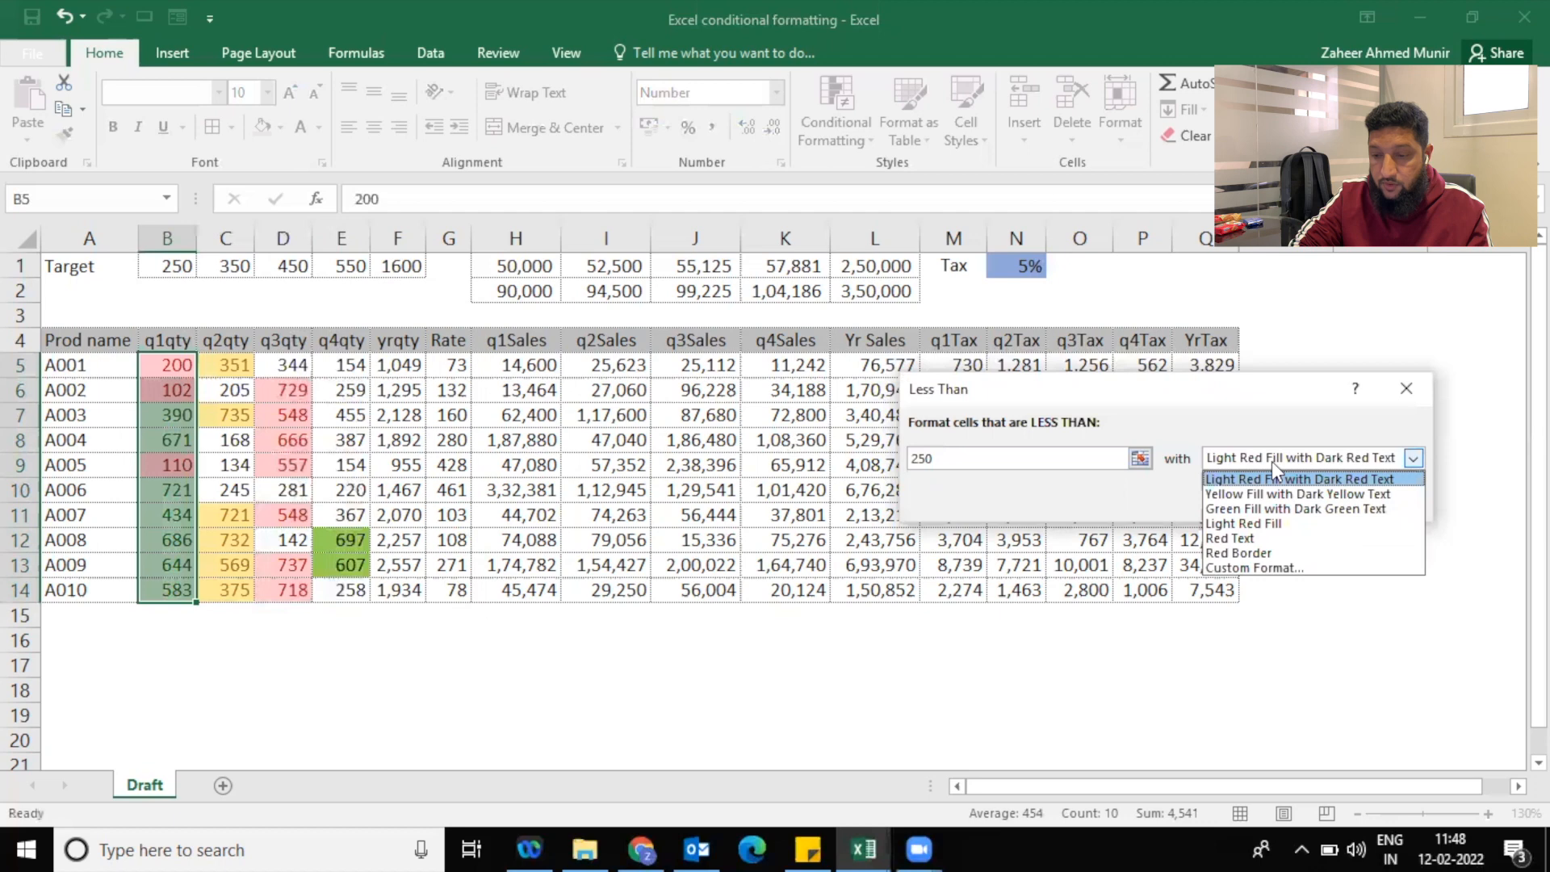
pyautogui.click(1269, 569)
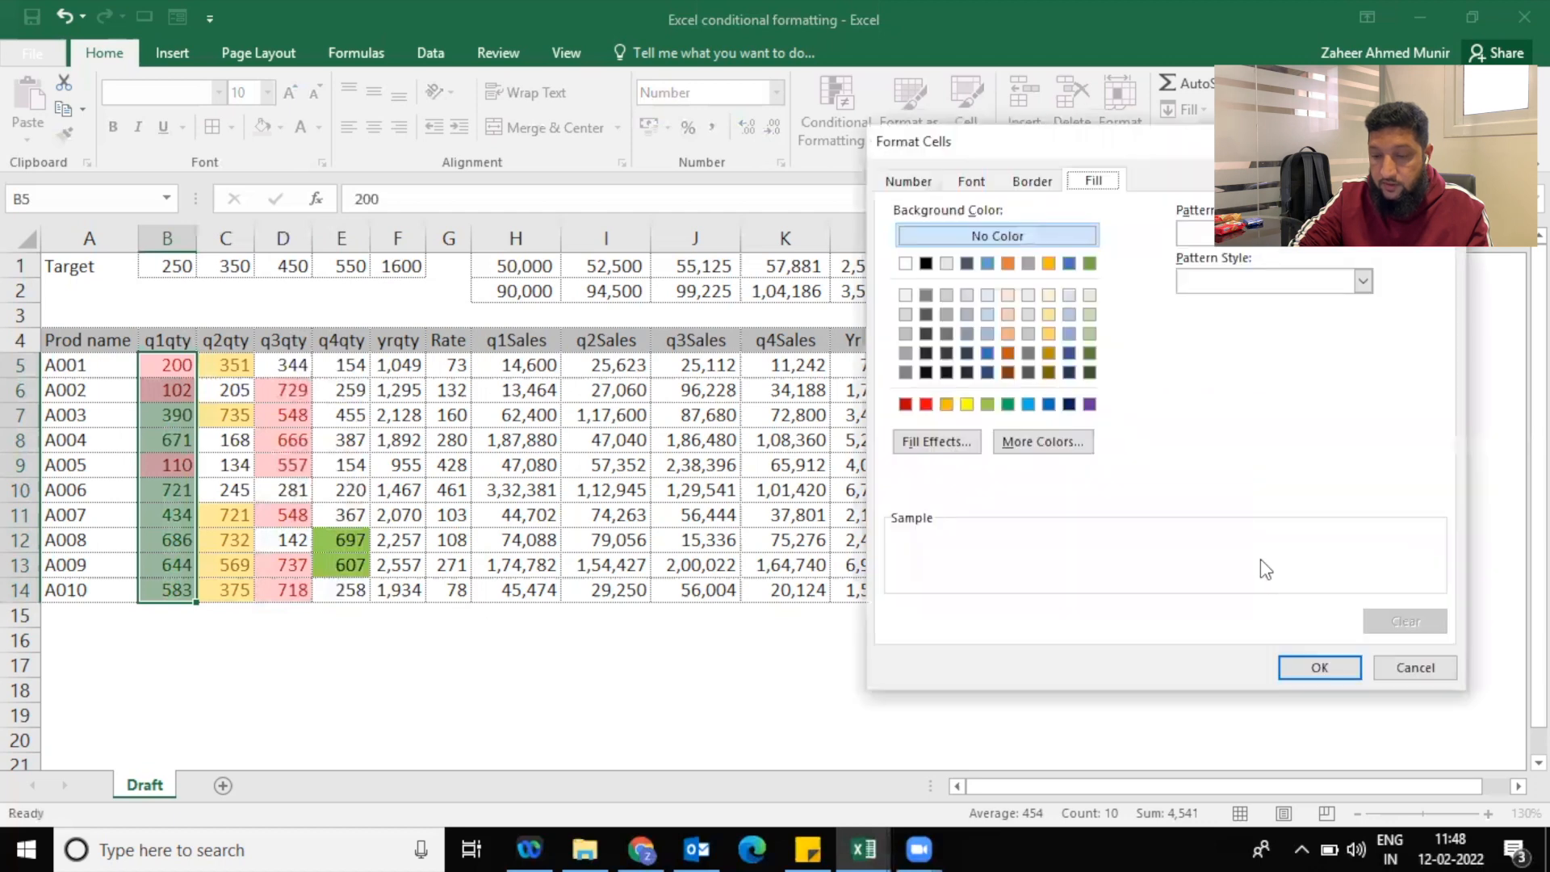
pyautogui.click(926, 404)
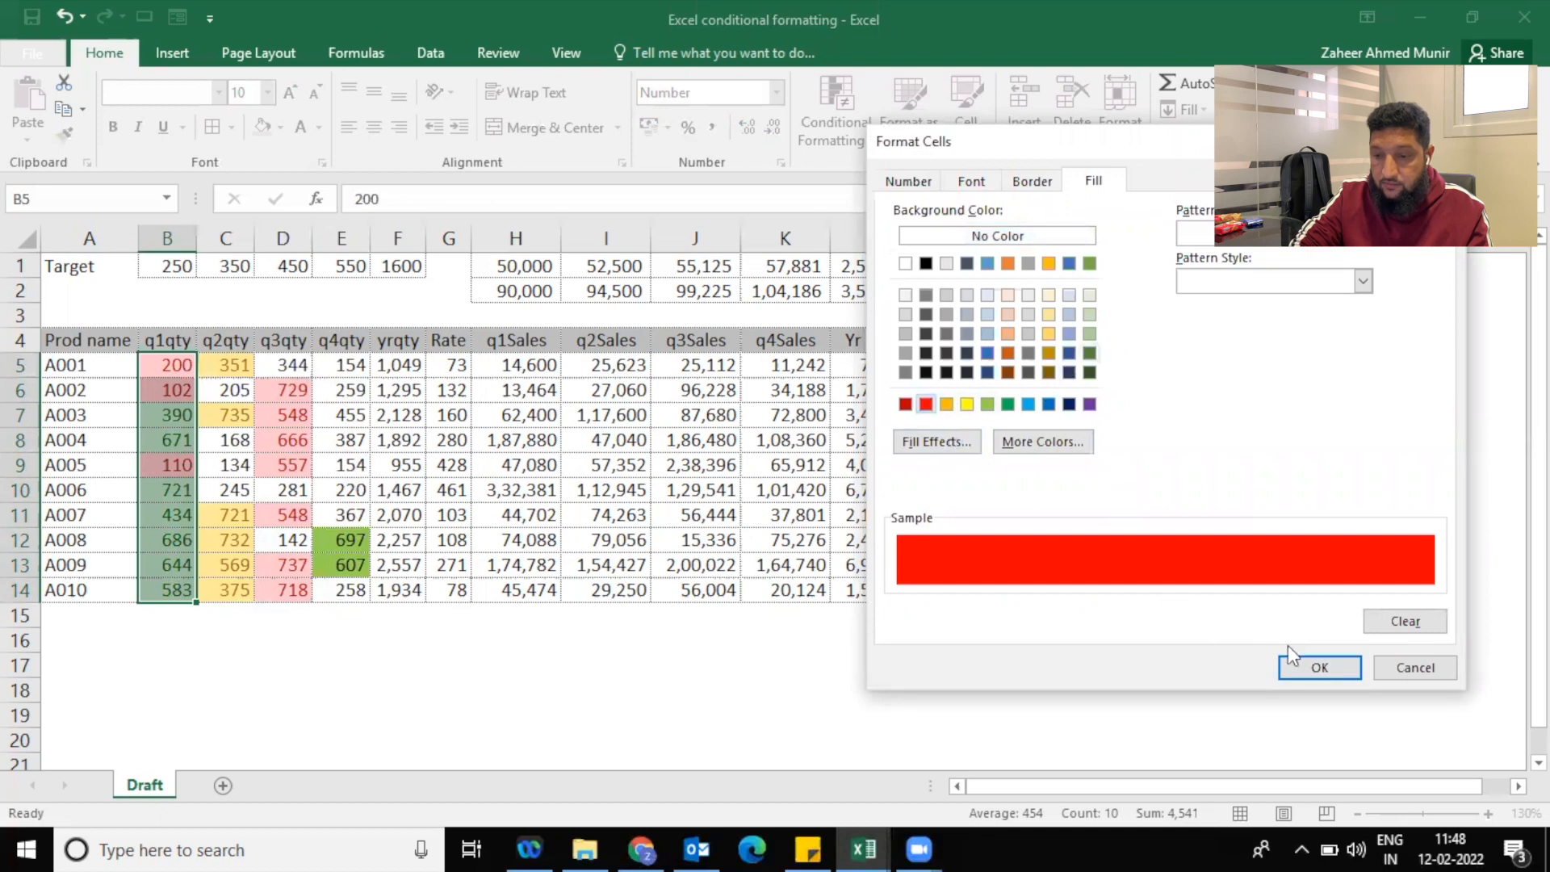
pyautogui.click(1289, 667)
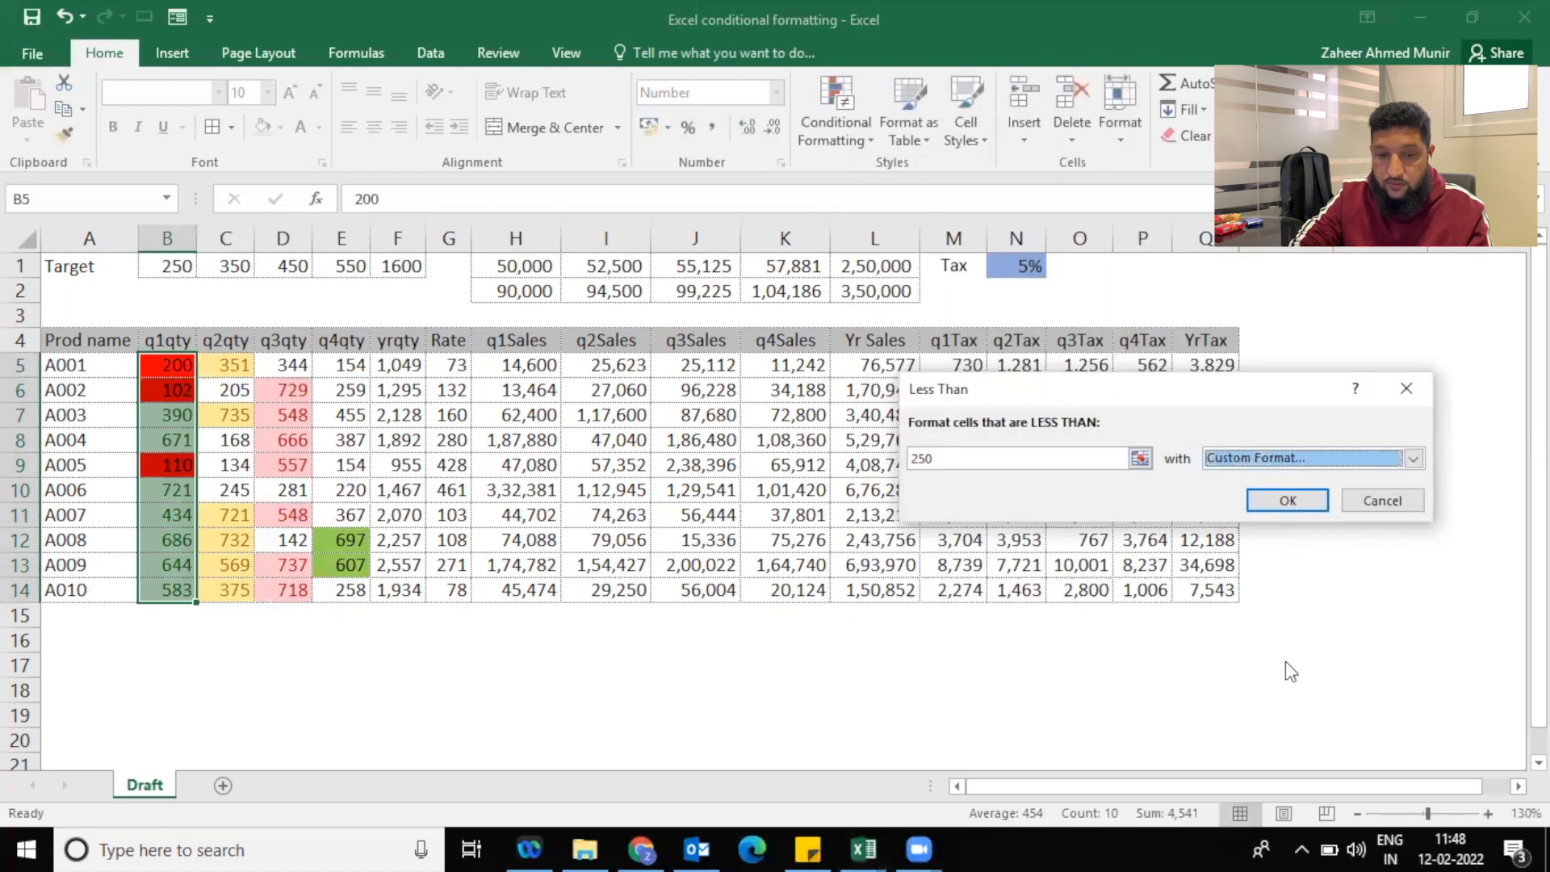
pyautogui.click(1298, 503)
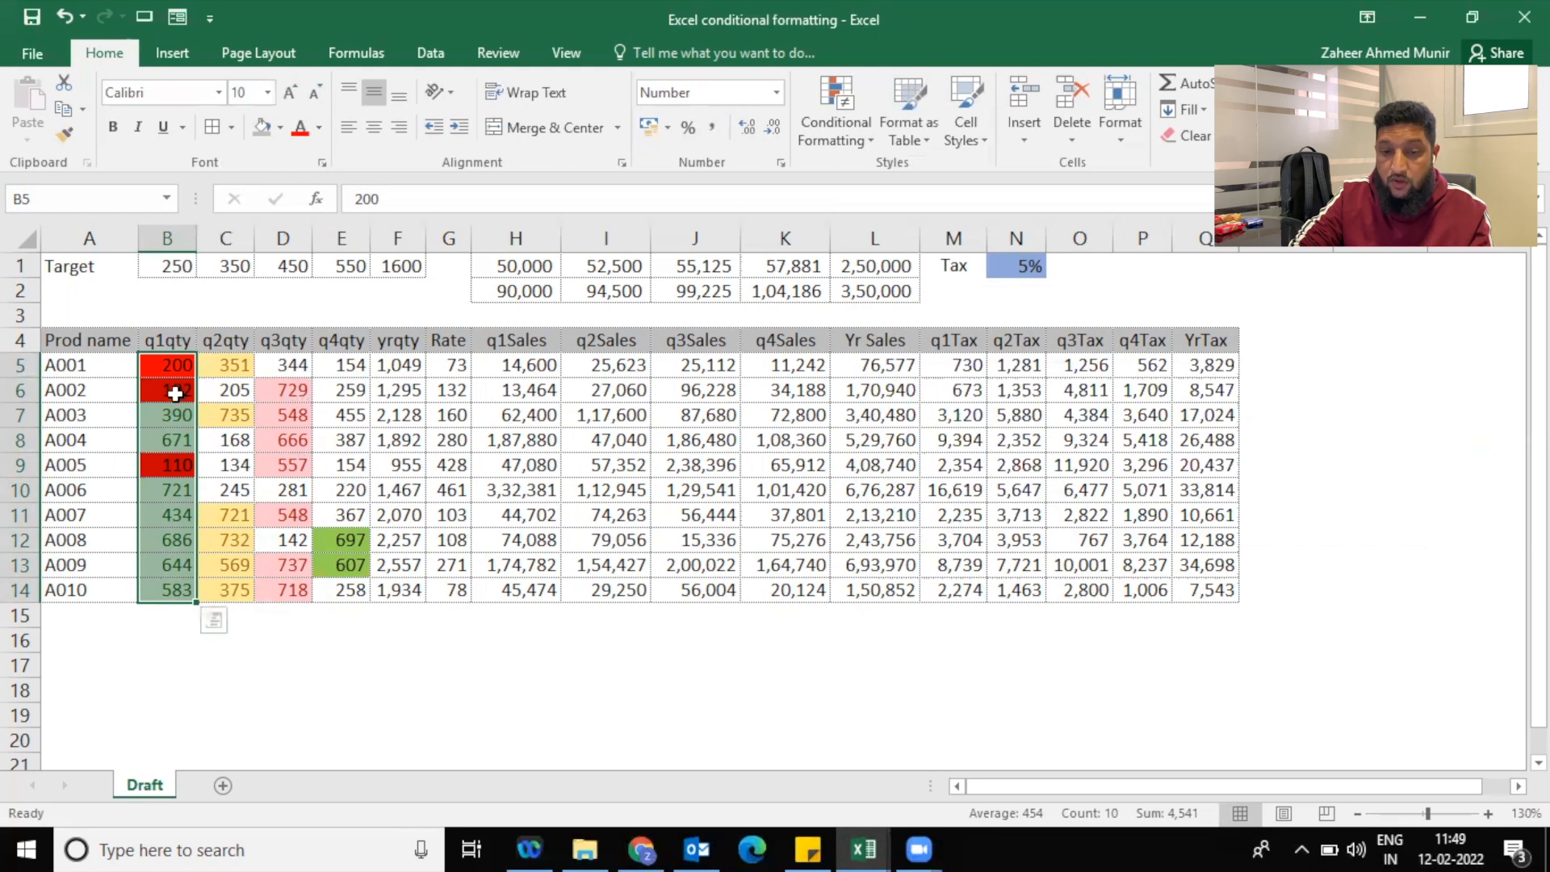
pyautogui.click(222, 391)
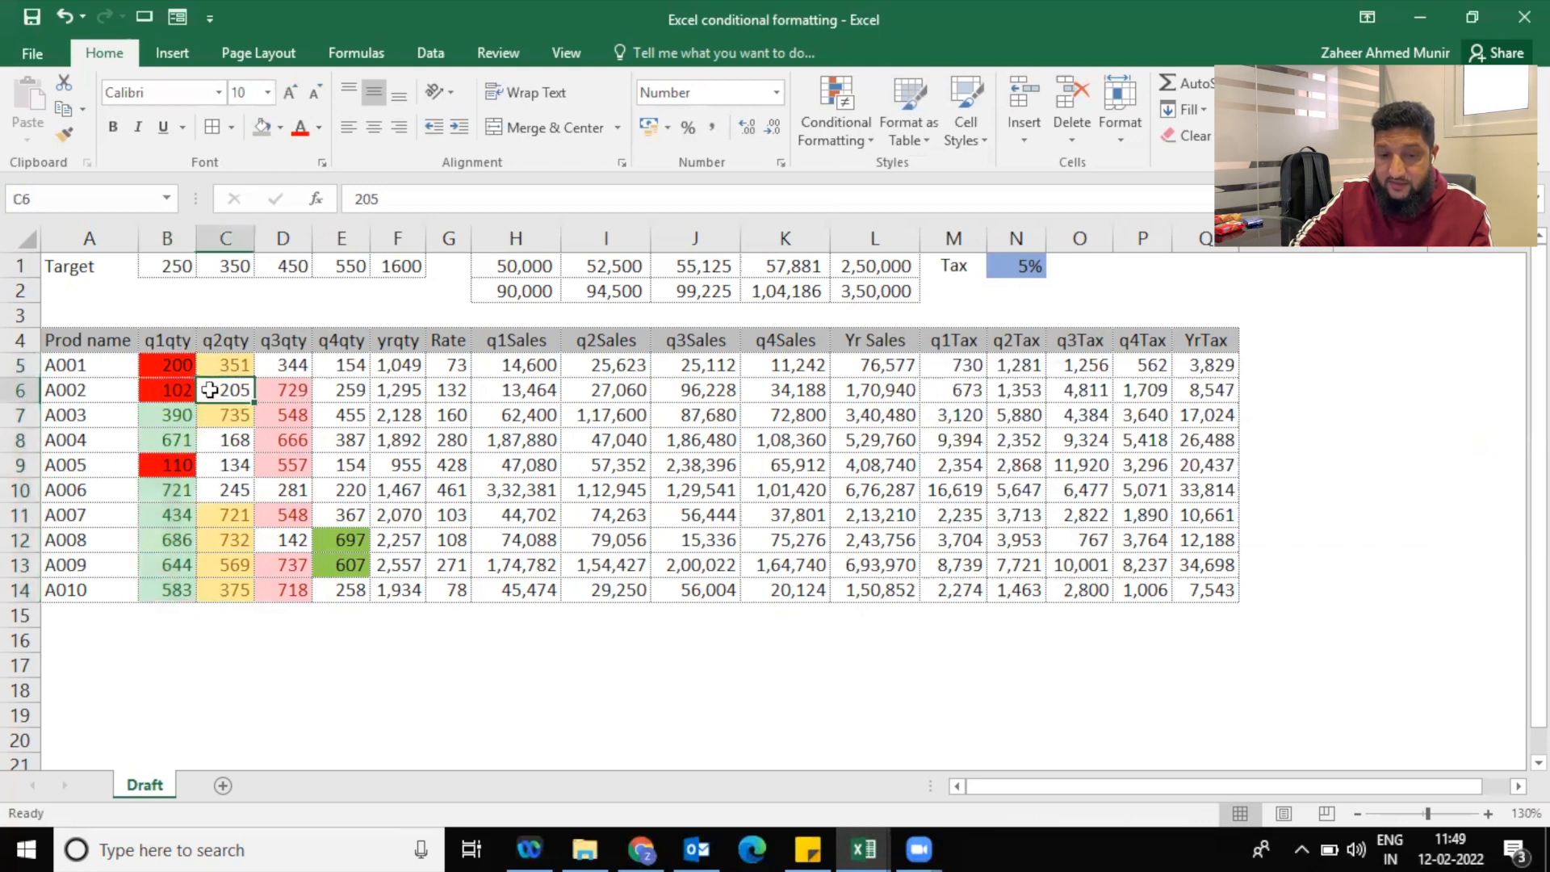
# In the Rules Manager for this worksheet, extend the less-than-250 red rule to cover B5:E14 and apply the change
pyautogui.click(852, 143)
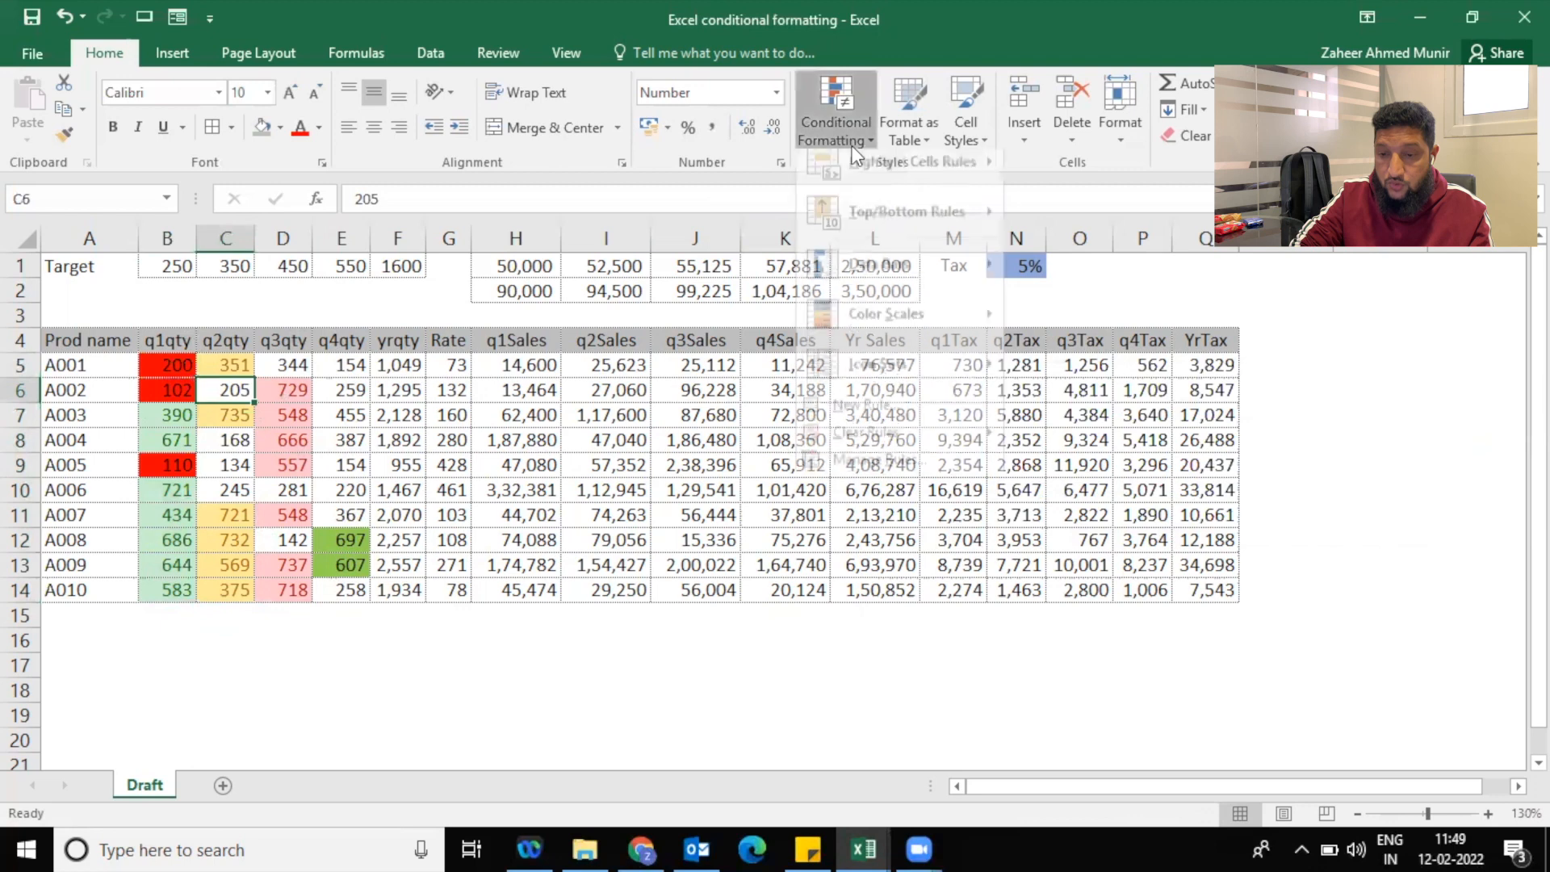
pyautogui.click(869, 472)
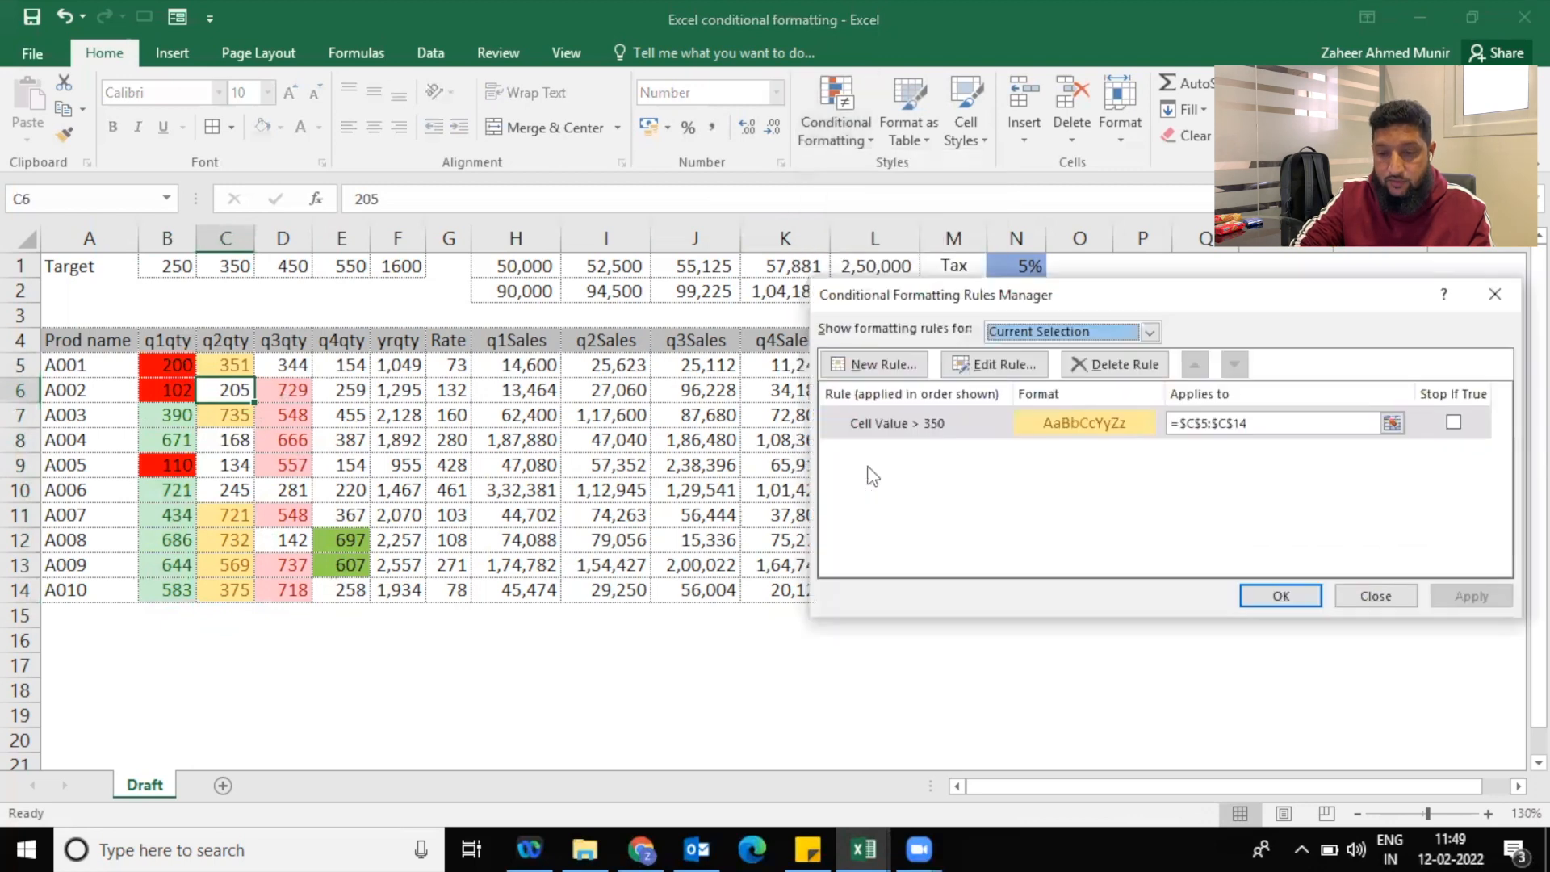
pyautogui.click(1025, 331)
pyautogui.click(1026, 369)
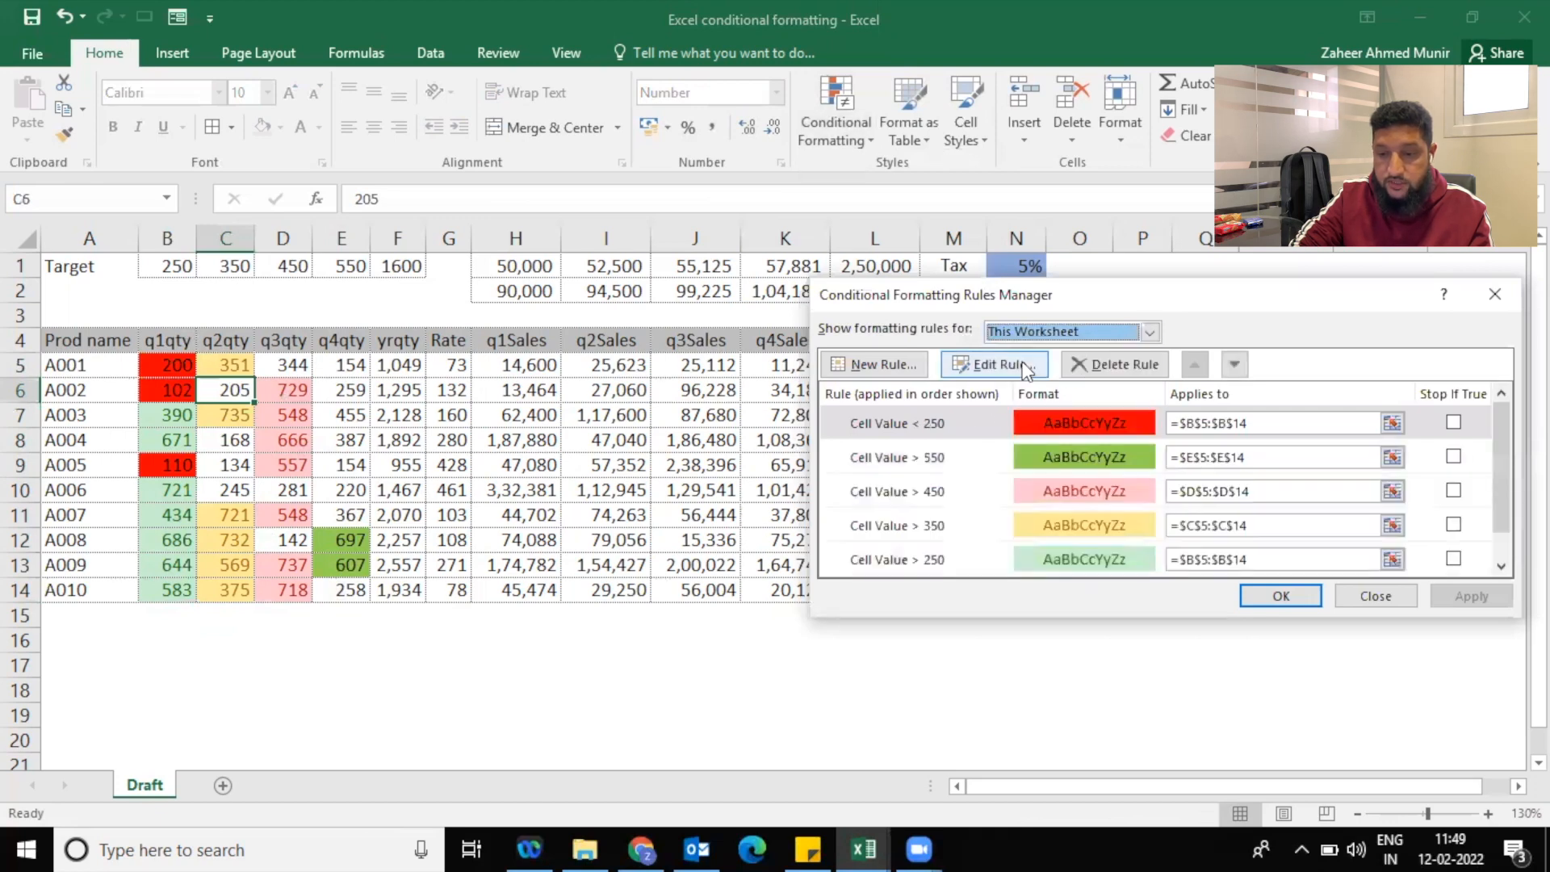
pyautogui.click(1097, 431)
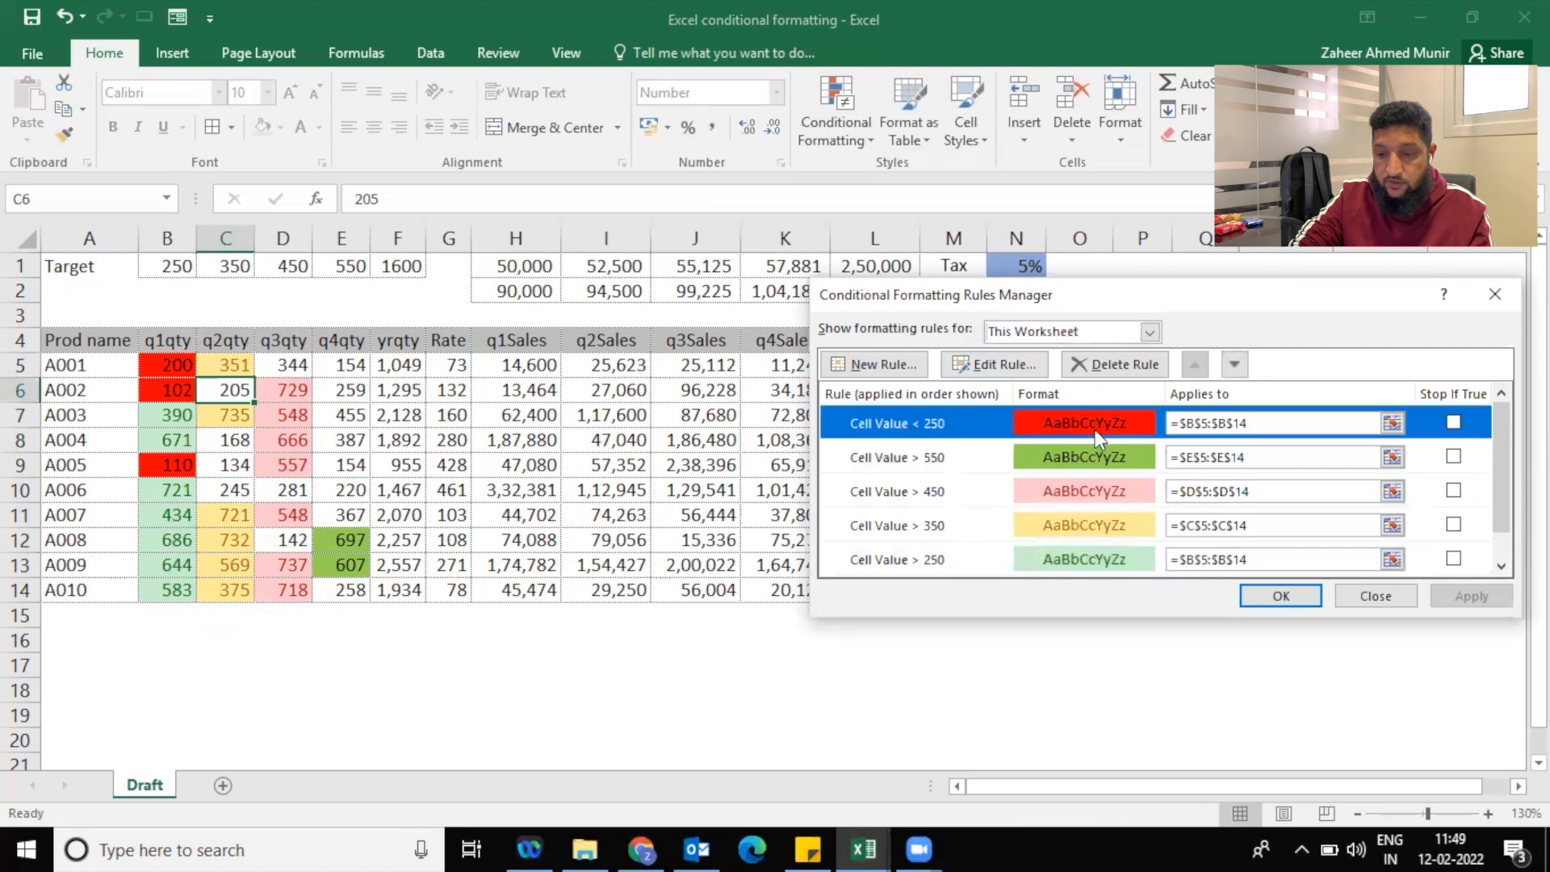
pyautogui.click(1392, 423)
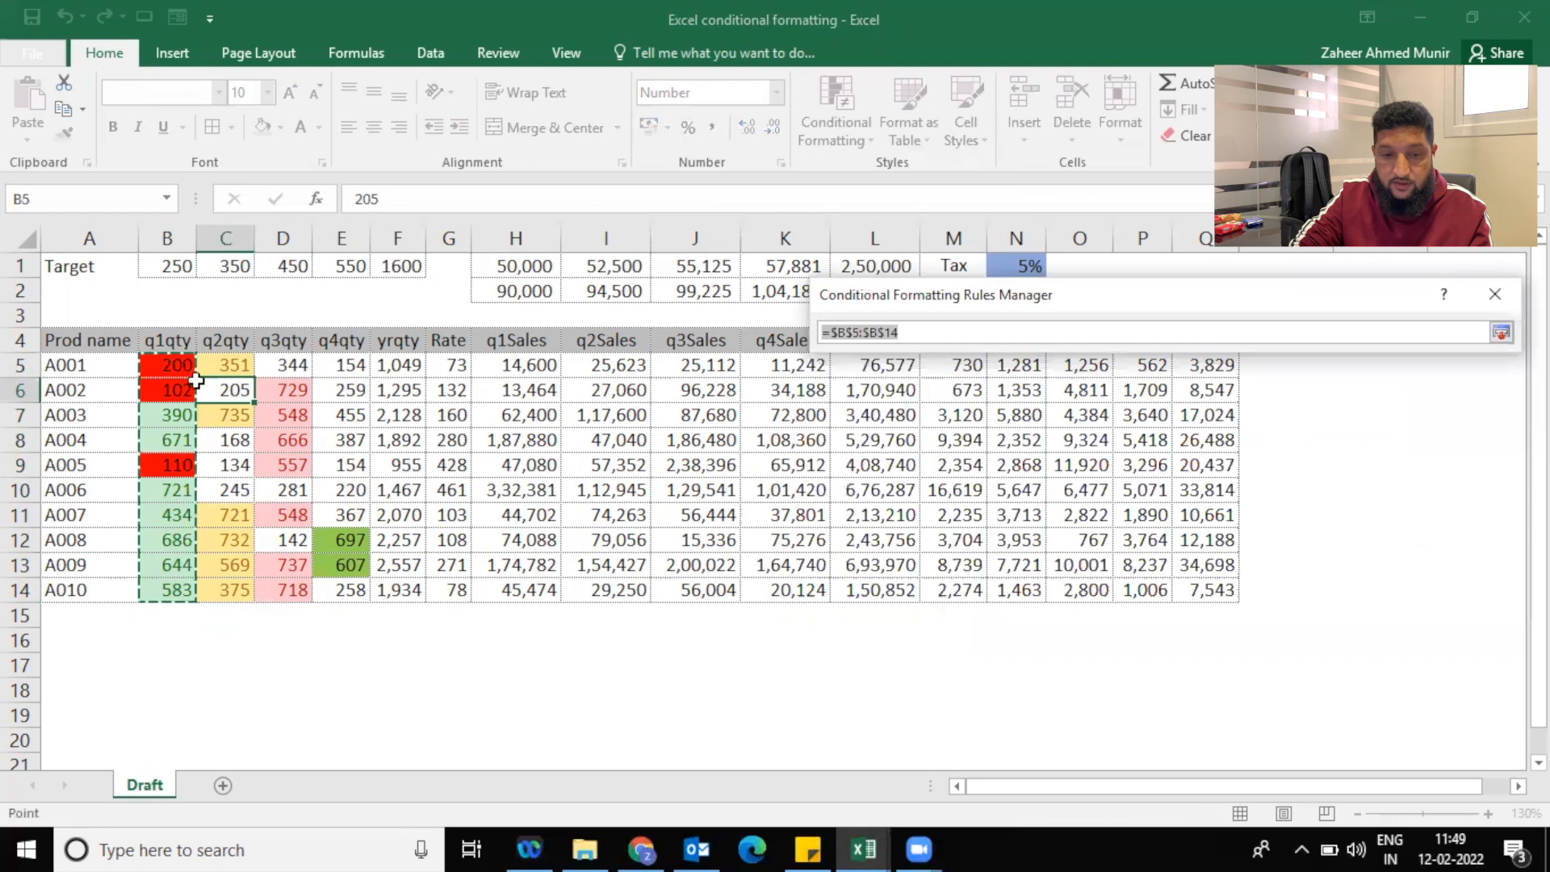
pyautogui.moveTo(182, 368); pyautogui.dragTo(355, 590)
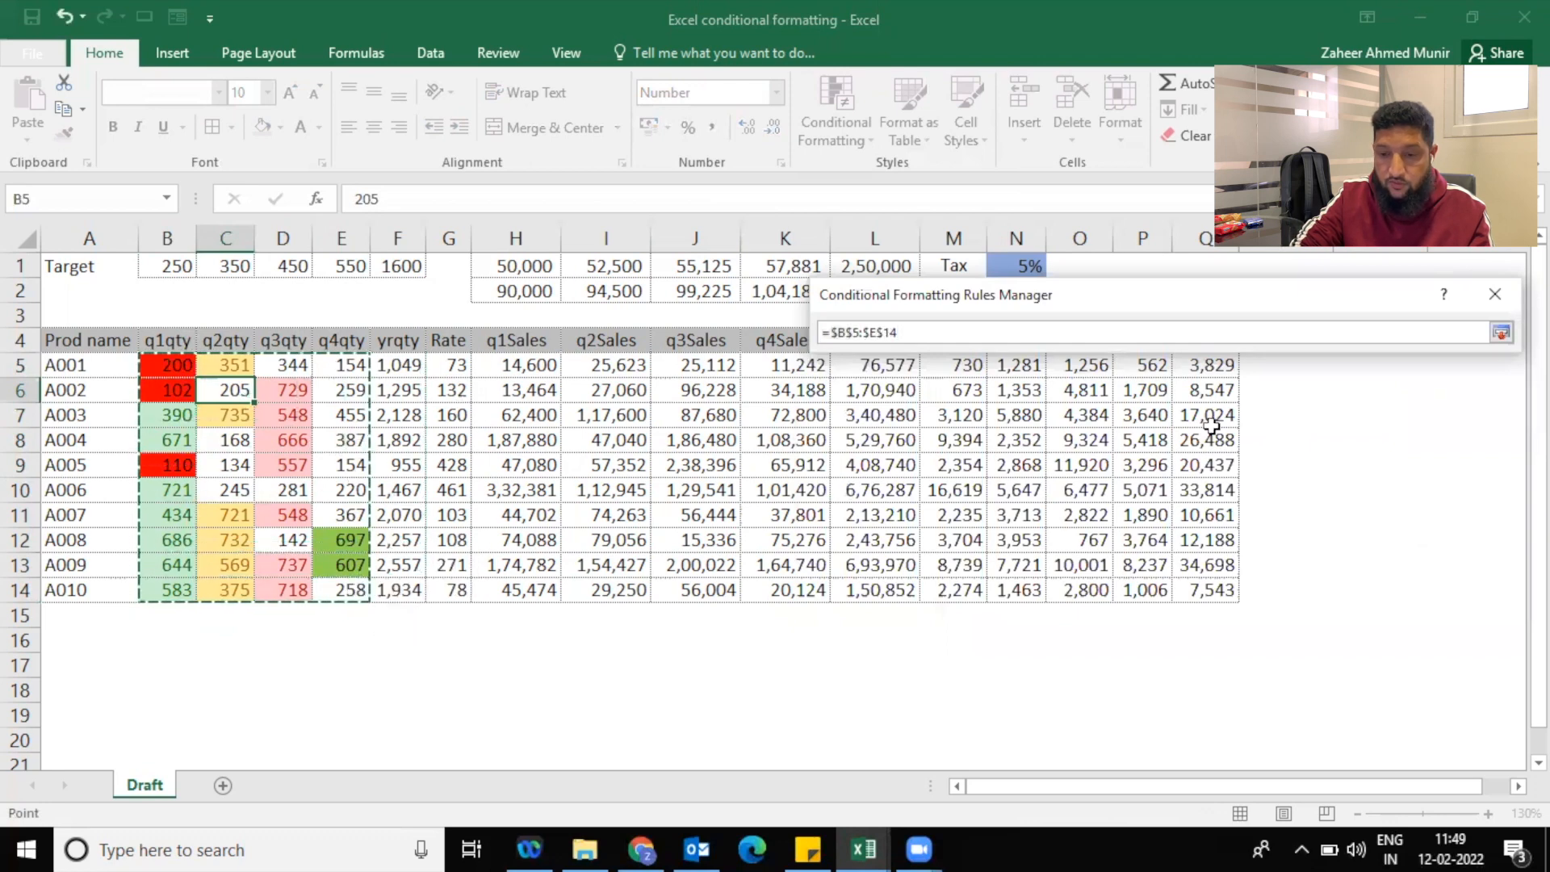
pyautogui.click(1500, 332)
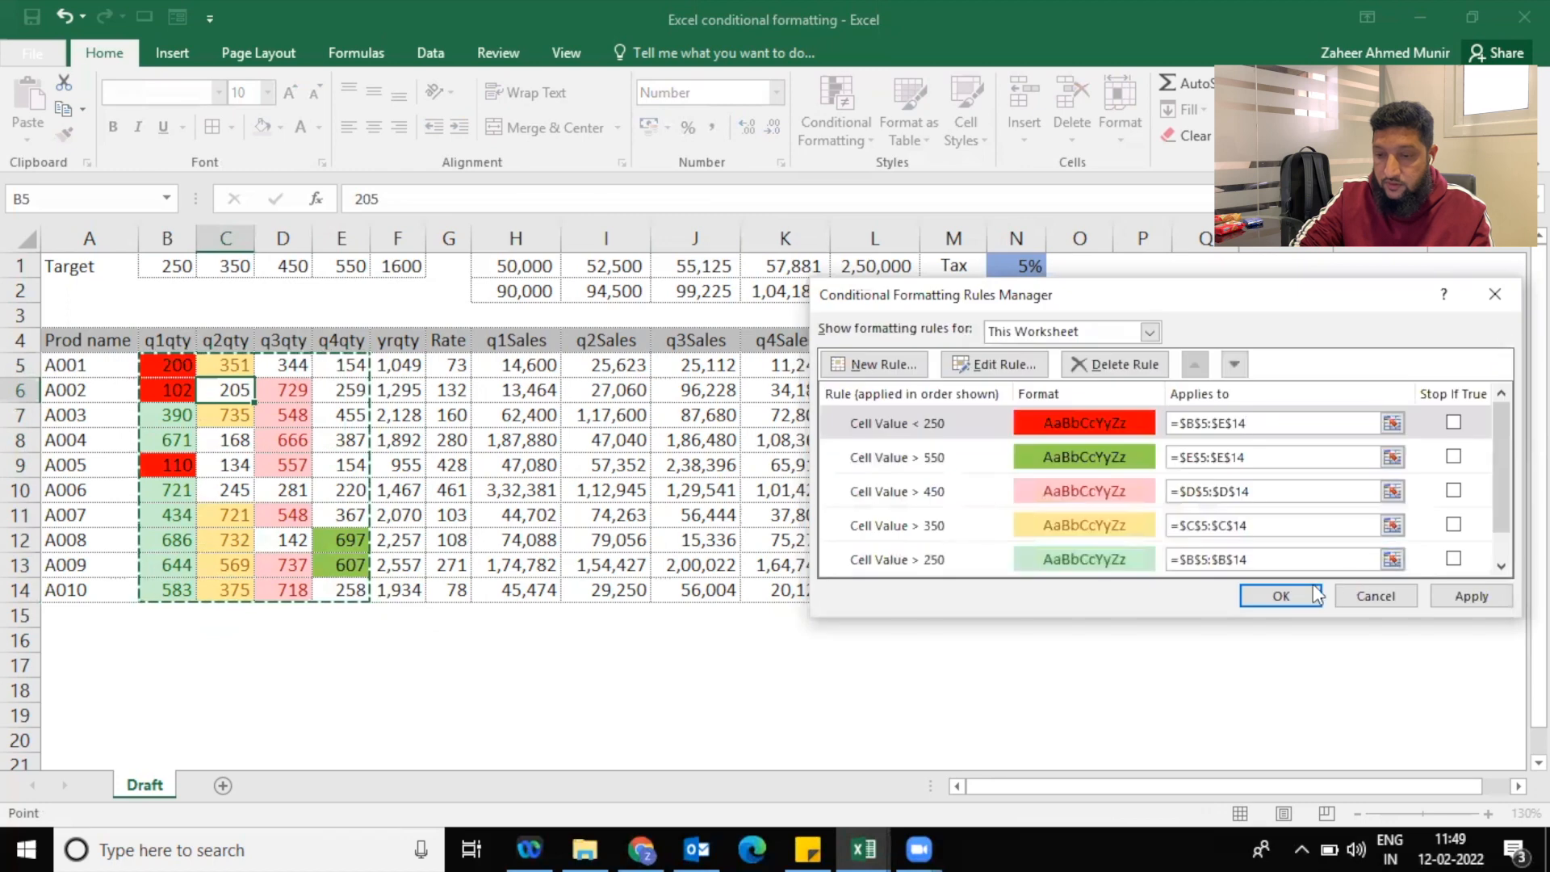
pyautogui.click(1471, 596)
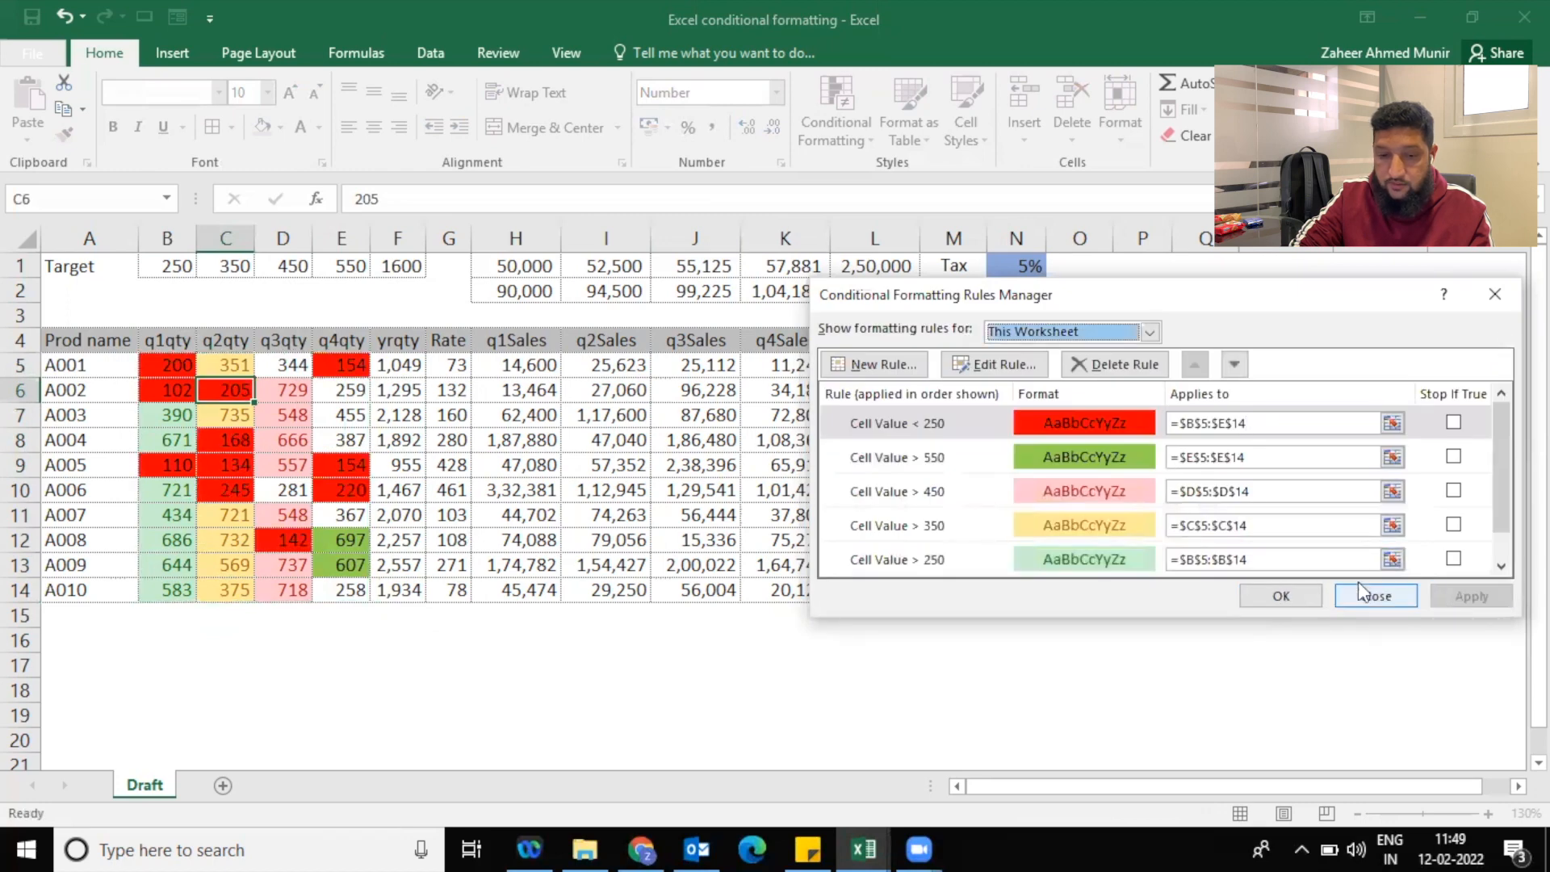
pyautogui.click(1281, 596)
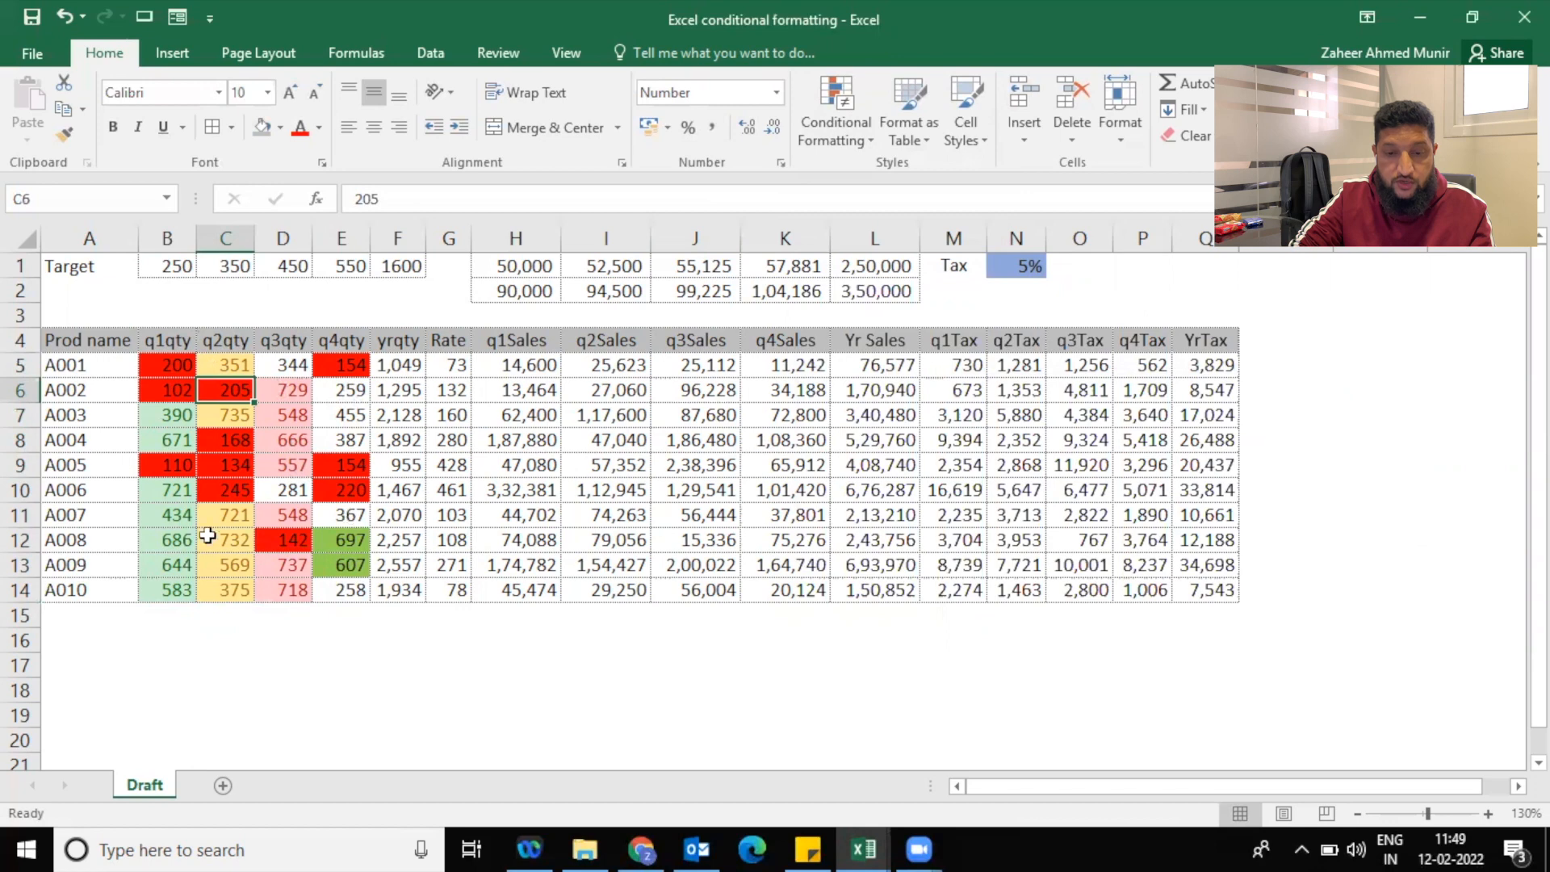
# Change the q1qty value of product A003 in B7 to 100
pyautogui.click(173, 418)
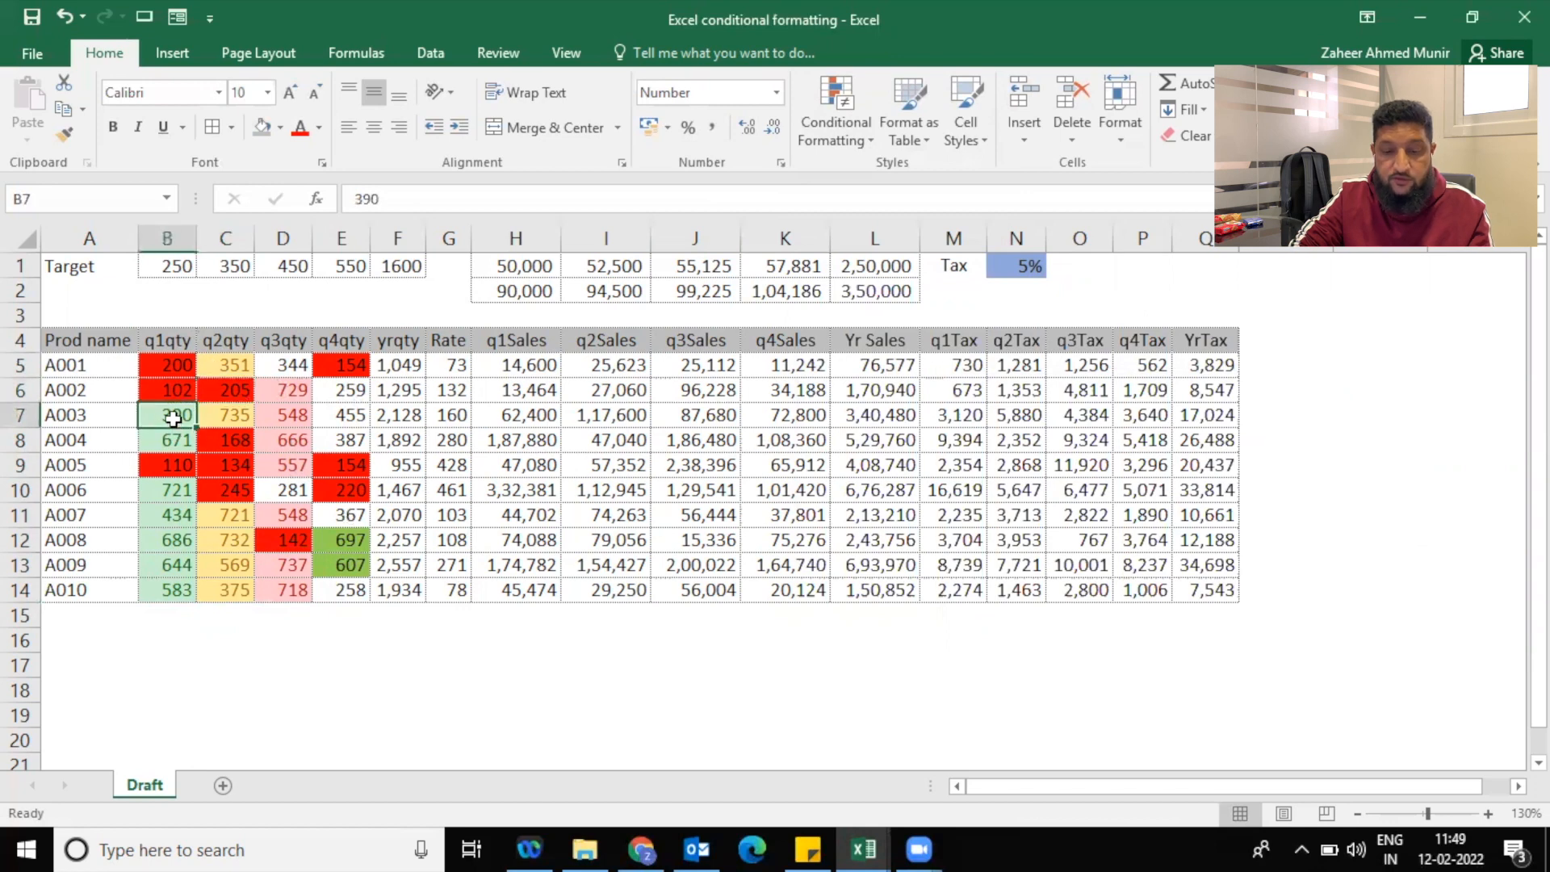
pyautogui.write('100')
pyautogui.press('Return')
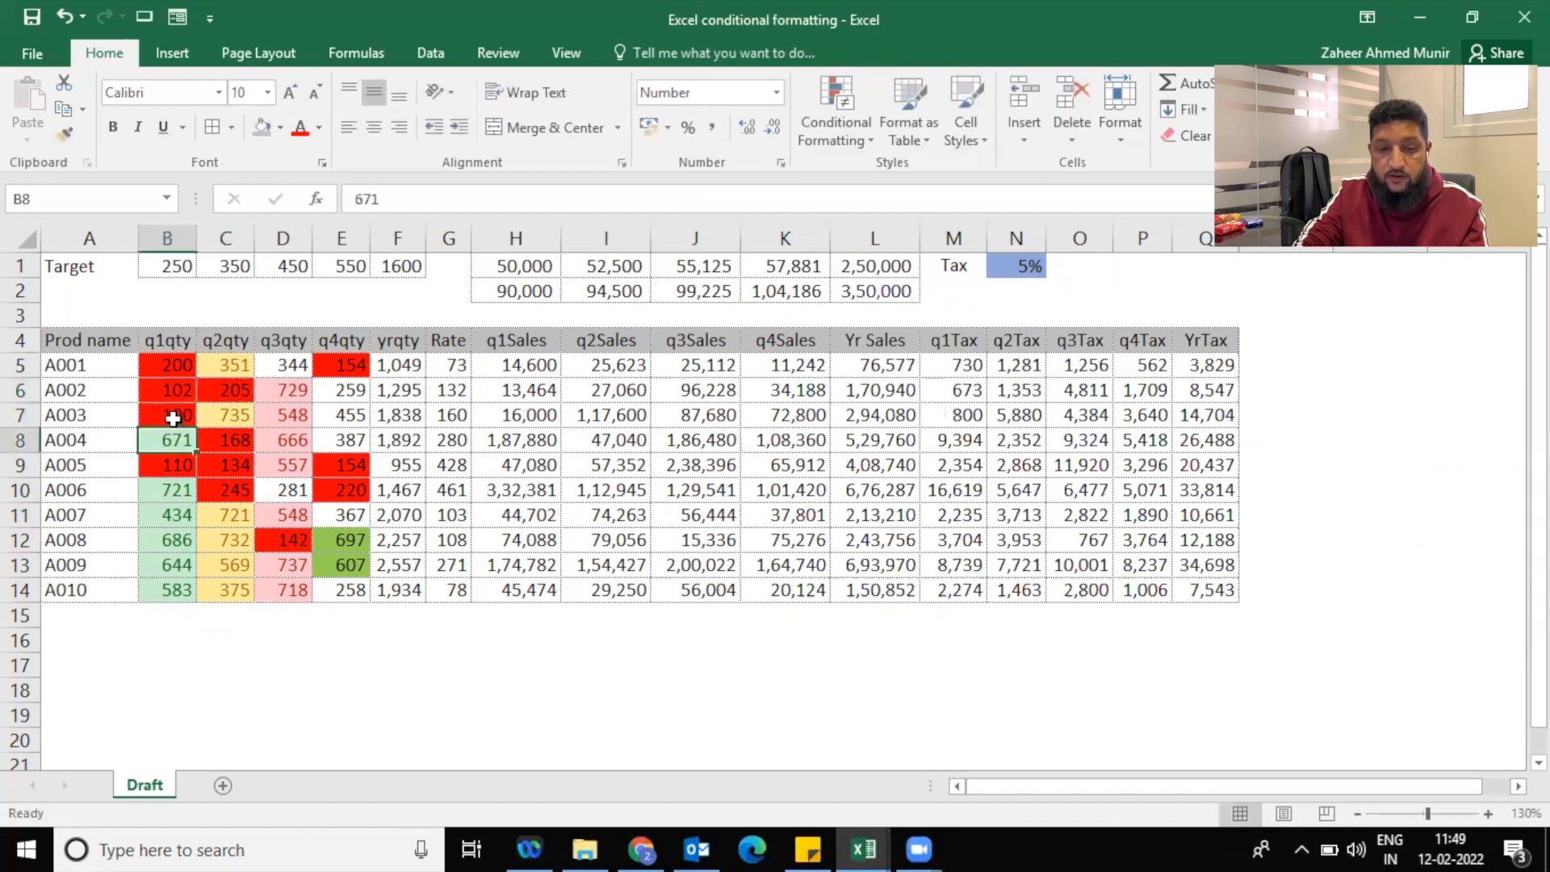
pyautogui.click(171, 520)
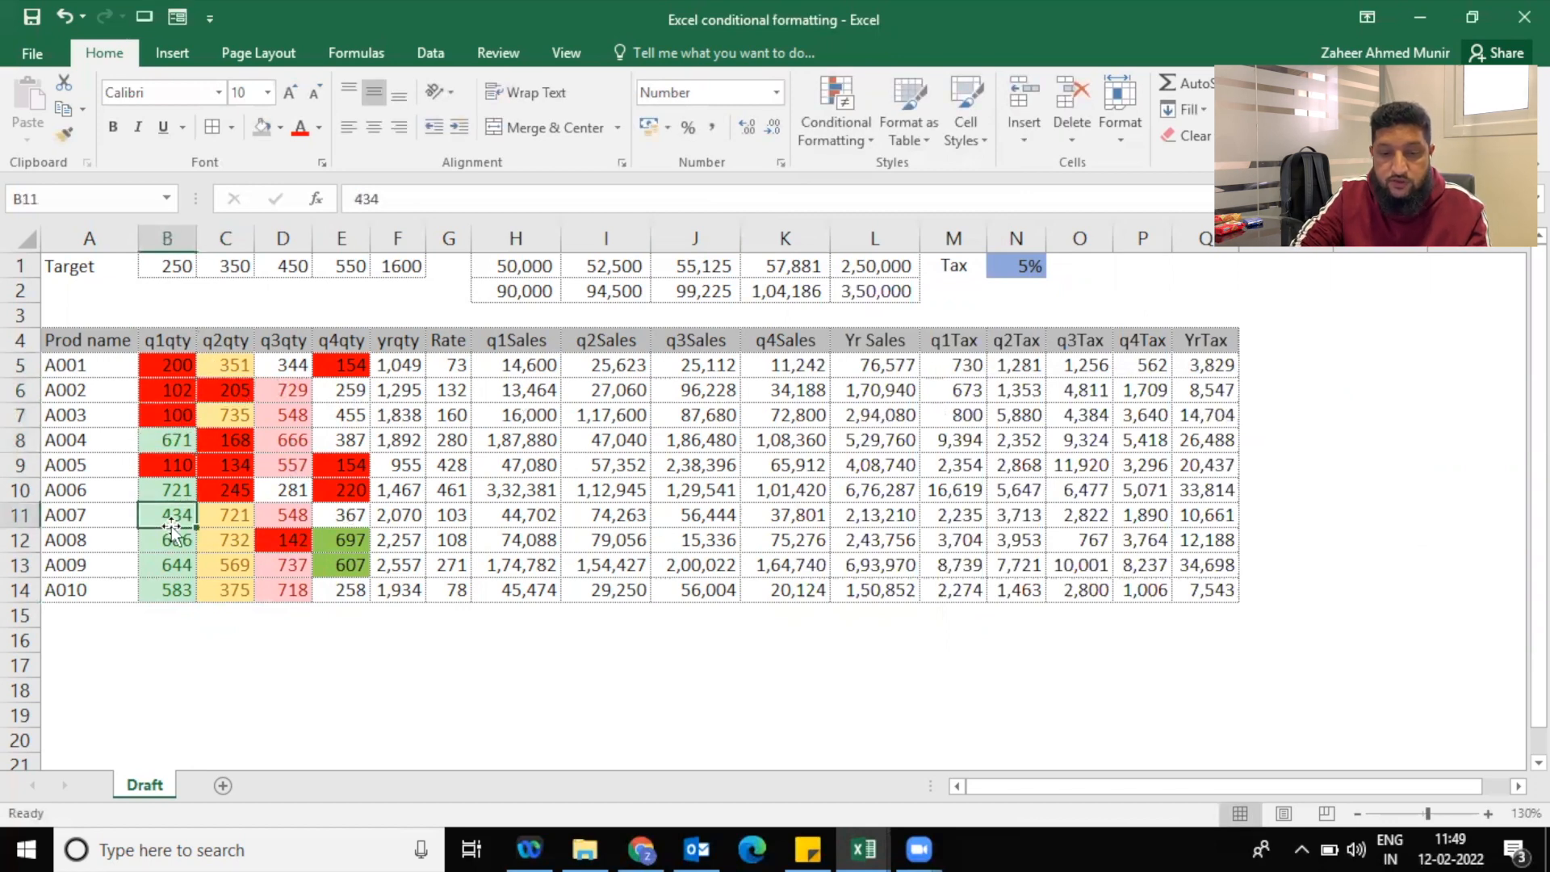
pyautogui.click(305, 487)
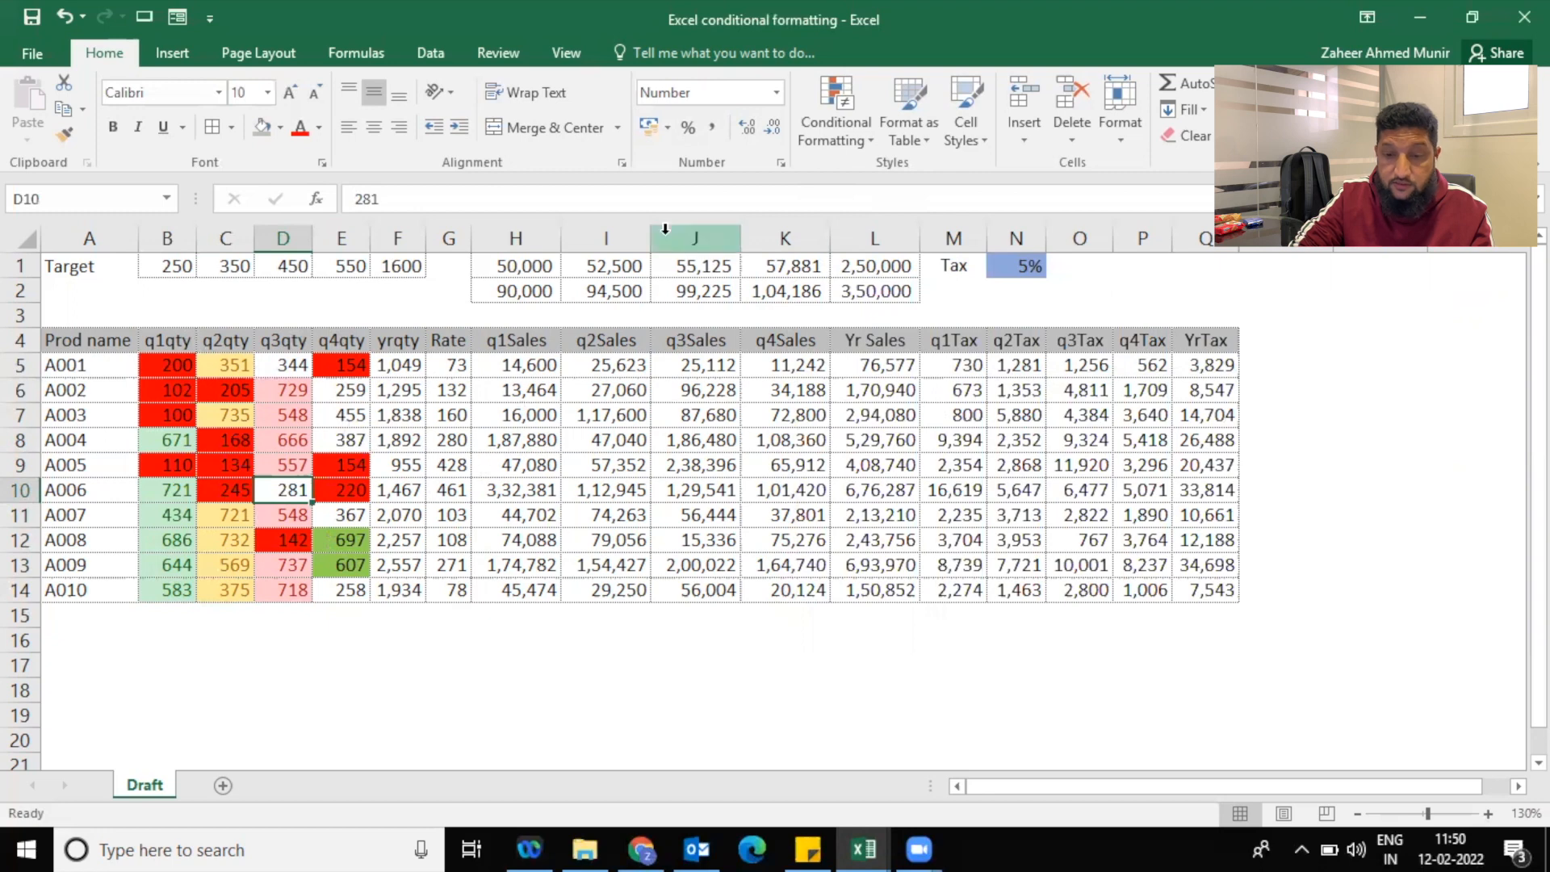
# Delete all conditional formatting rules of the worksheet through the Rules Manager and undo the deletion
pyautogui.click(851, 122)
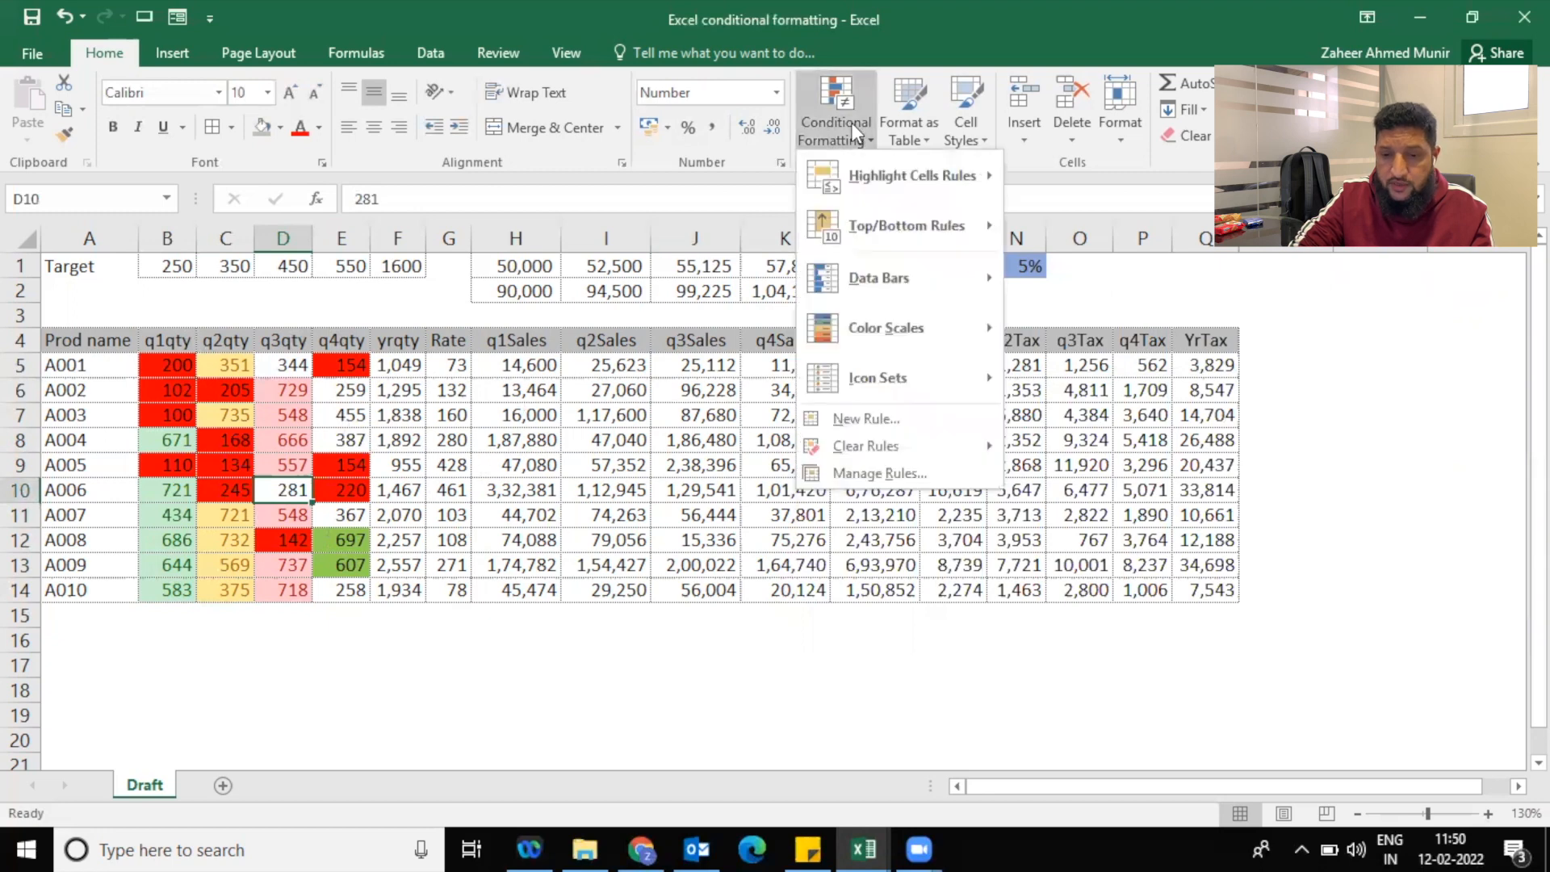
pyautogui.click(874, 473)
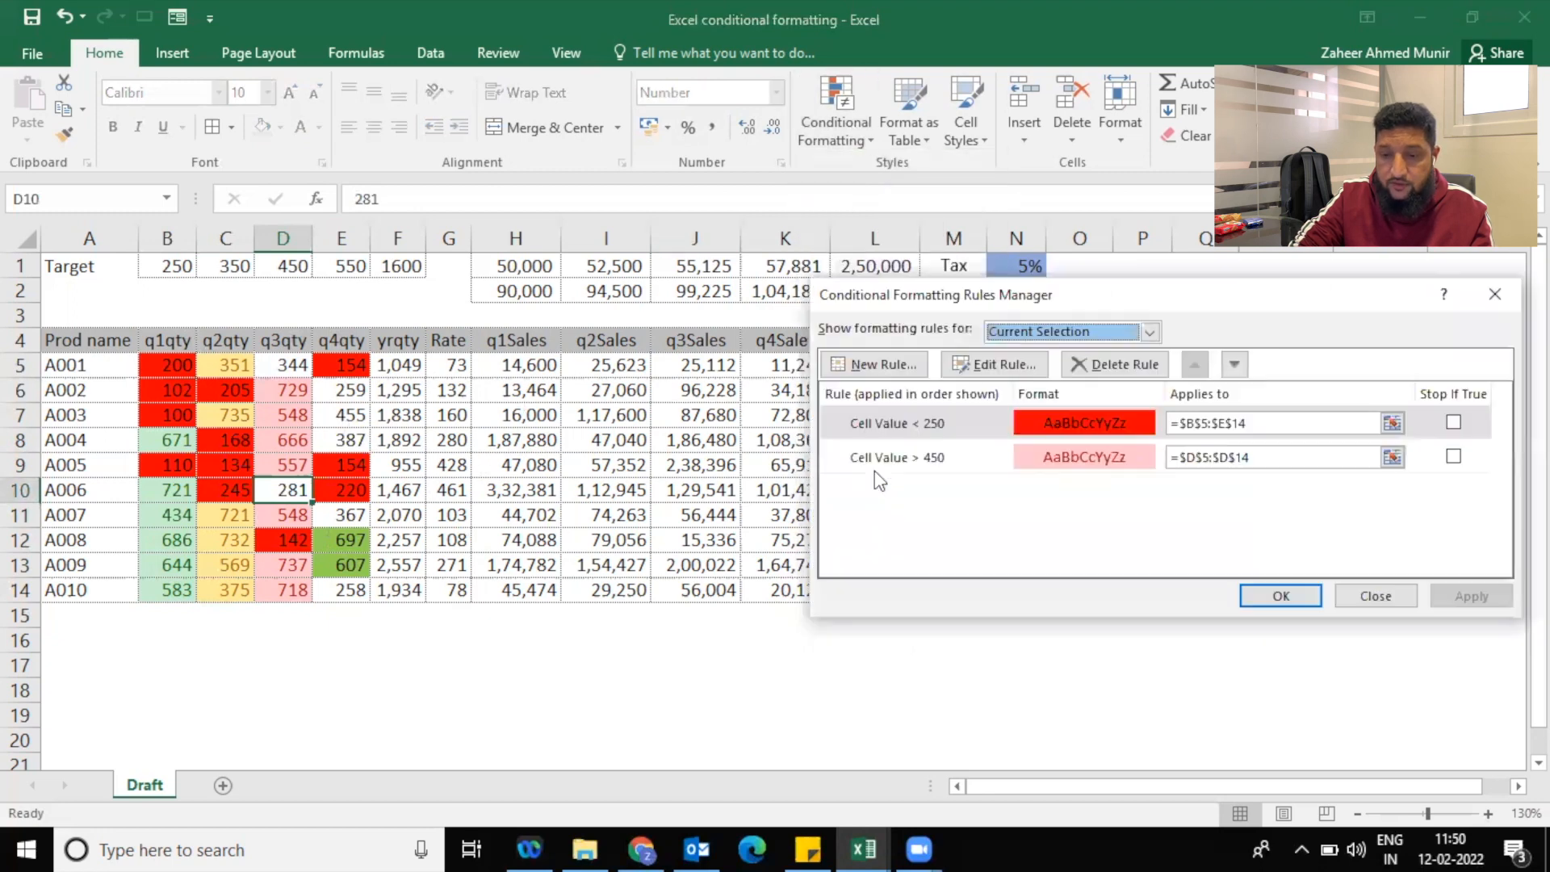
pyautogui.click(1054, 333)
pyautogui.click(1040, 368)
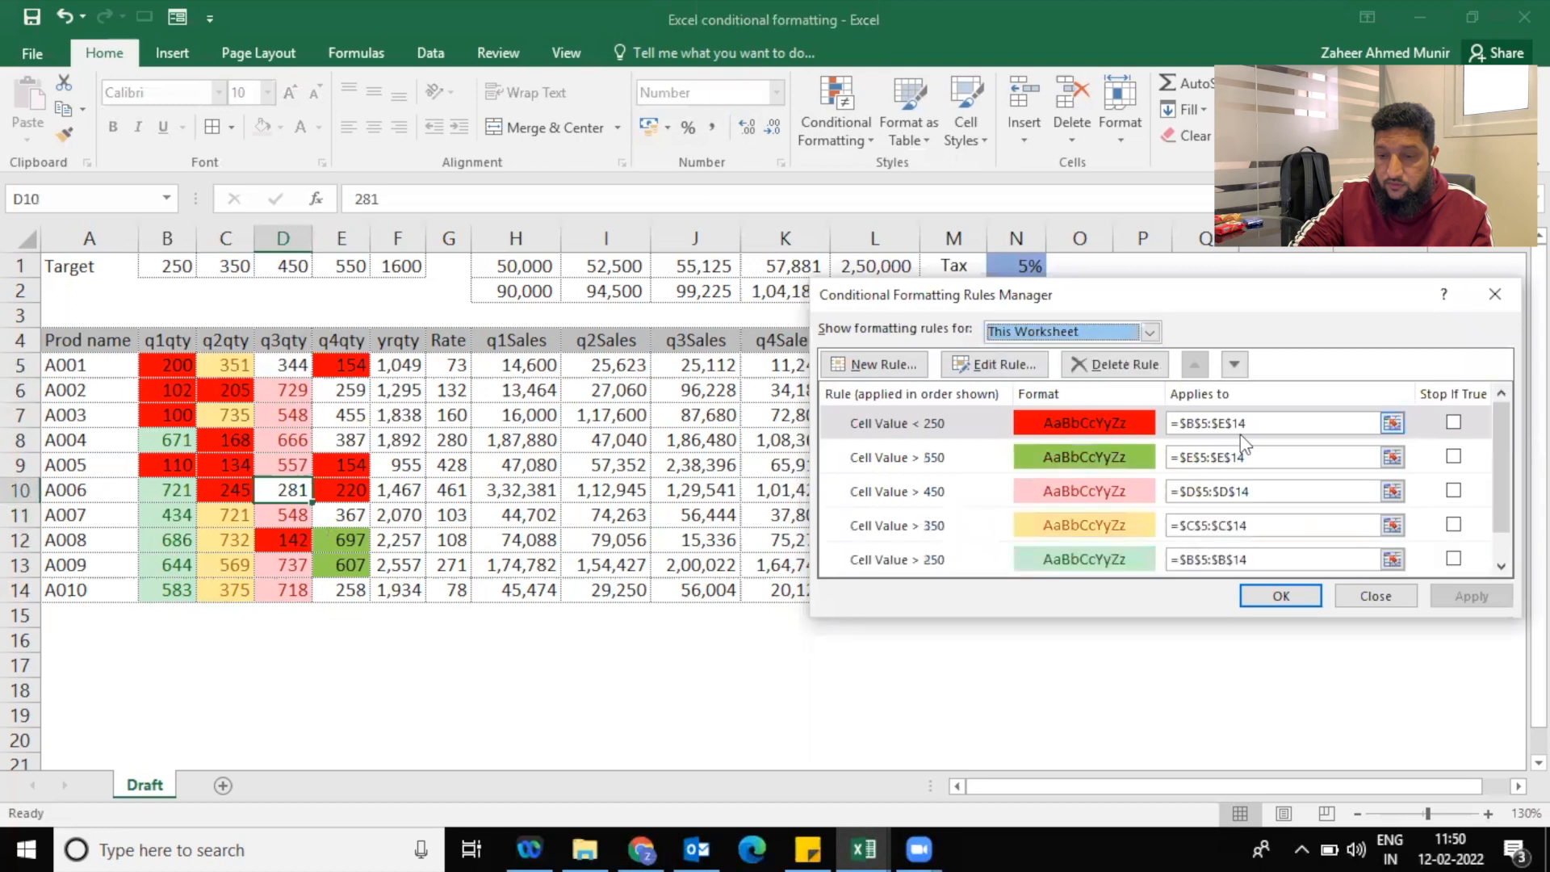
pyautogui.click(993, 426)
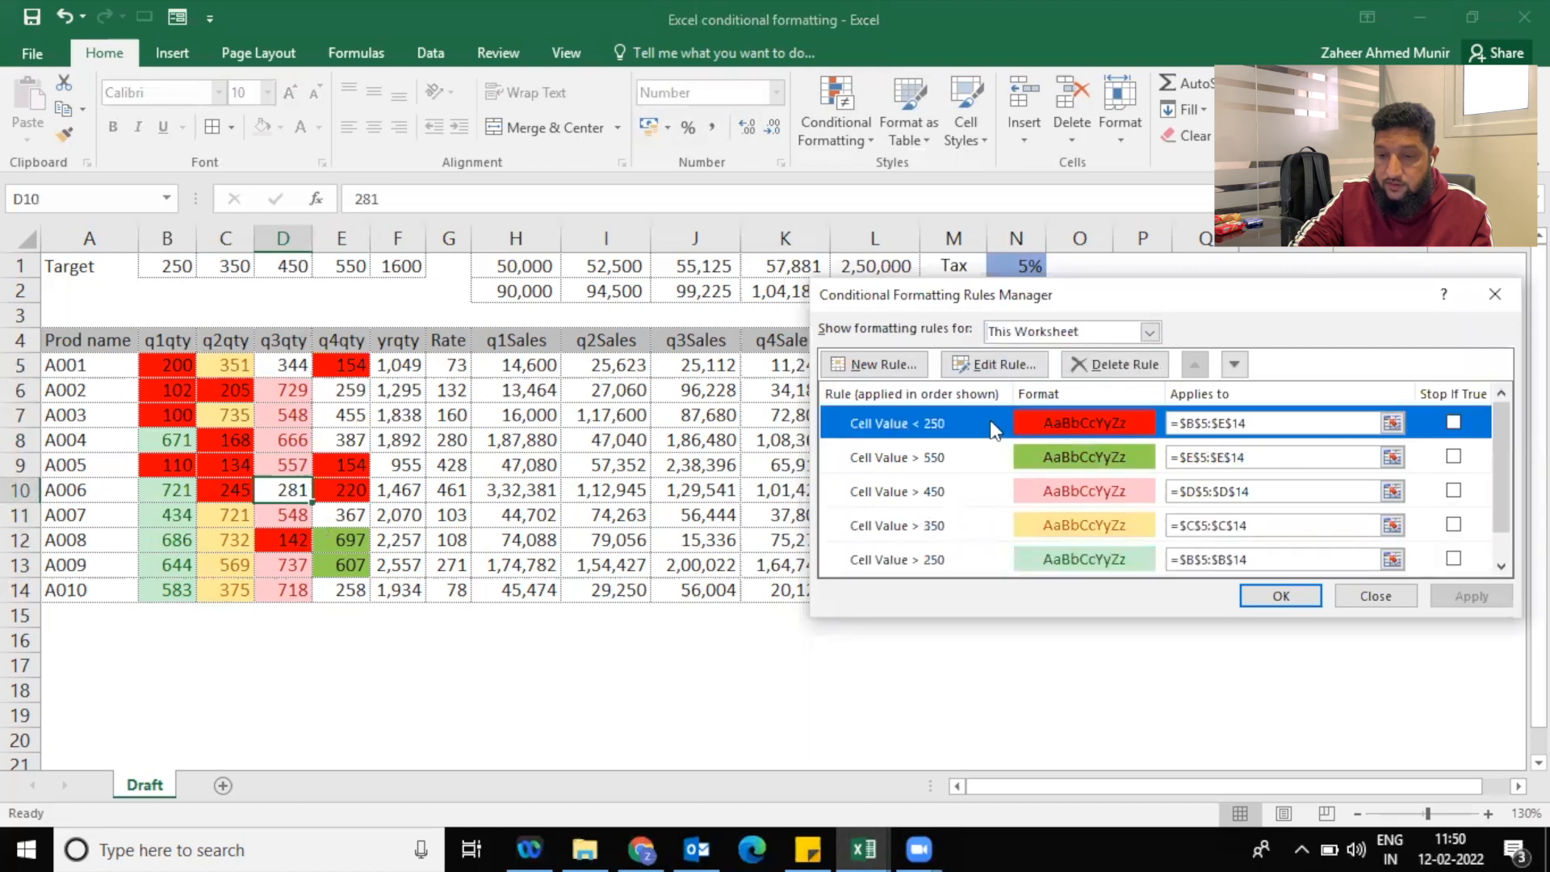
pyautogui.click(1114, 364)
pyautogui.click(1114, 364)
pyautogui.click(1115, 364)
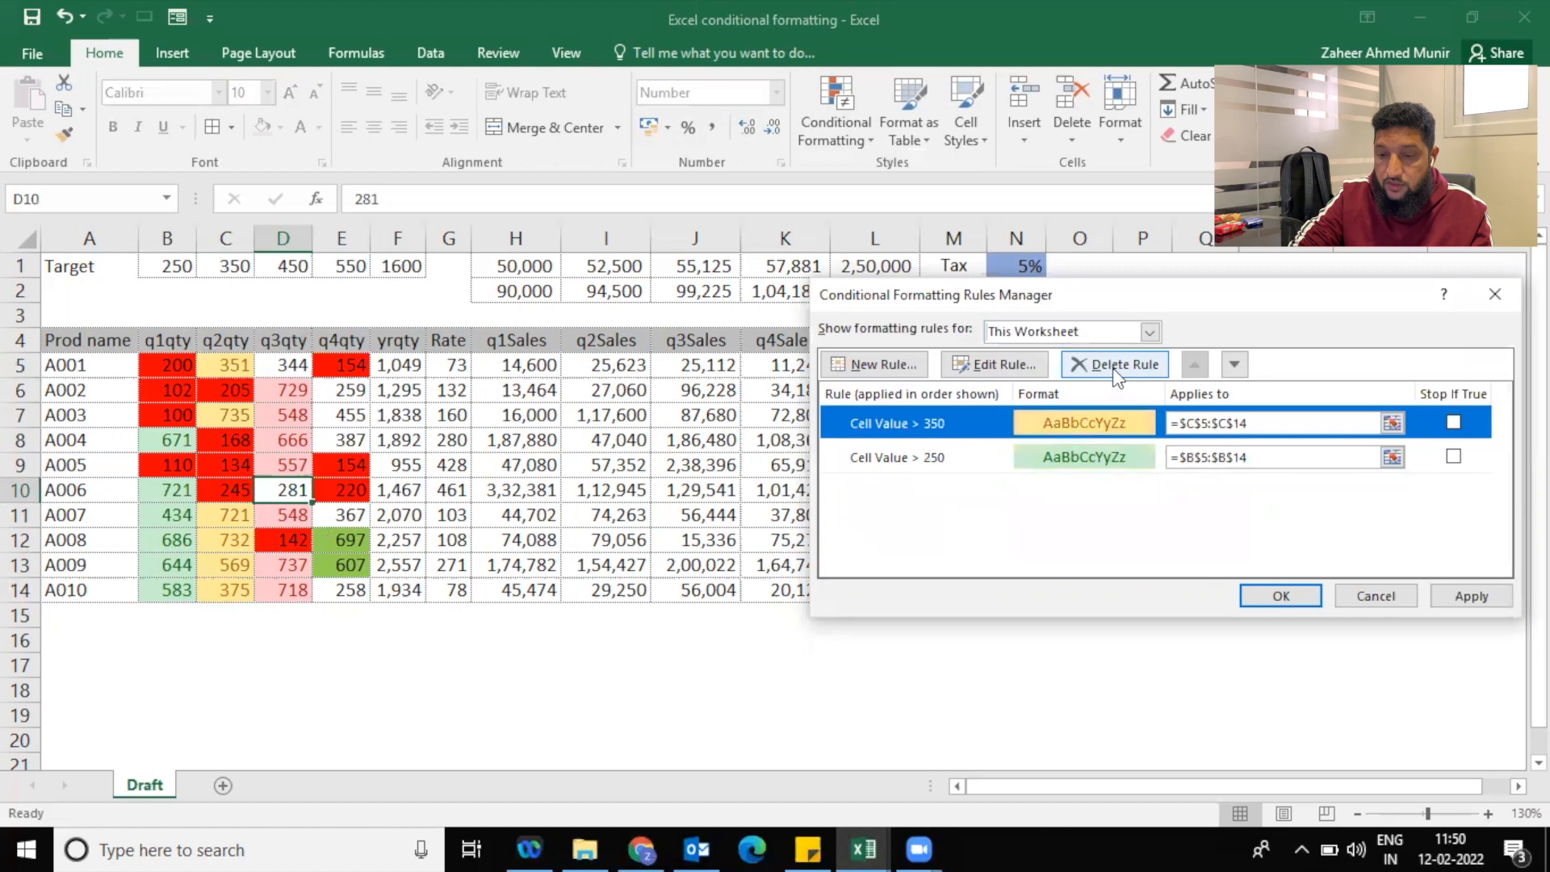
pyautogui.click(1114, 364)
pyautogui.click(1114, 364)
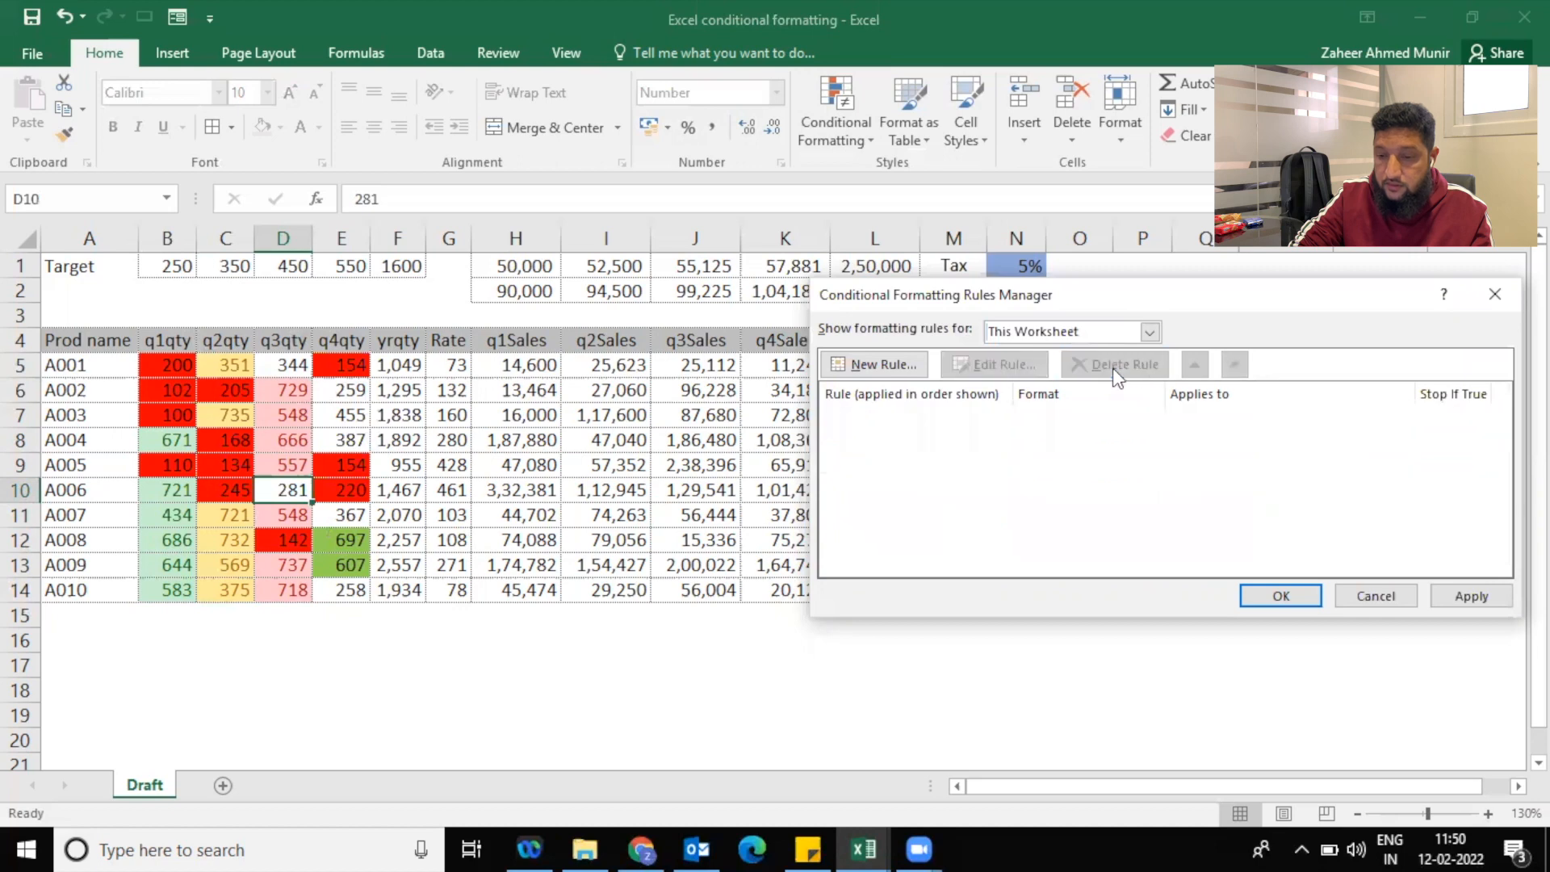
pyautogui.click(1446, 593)
pyautogui.click(1300, 595)
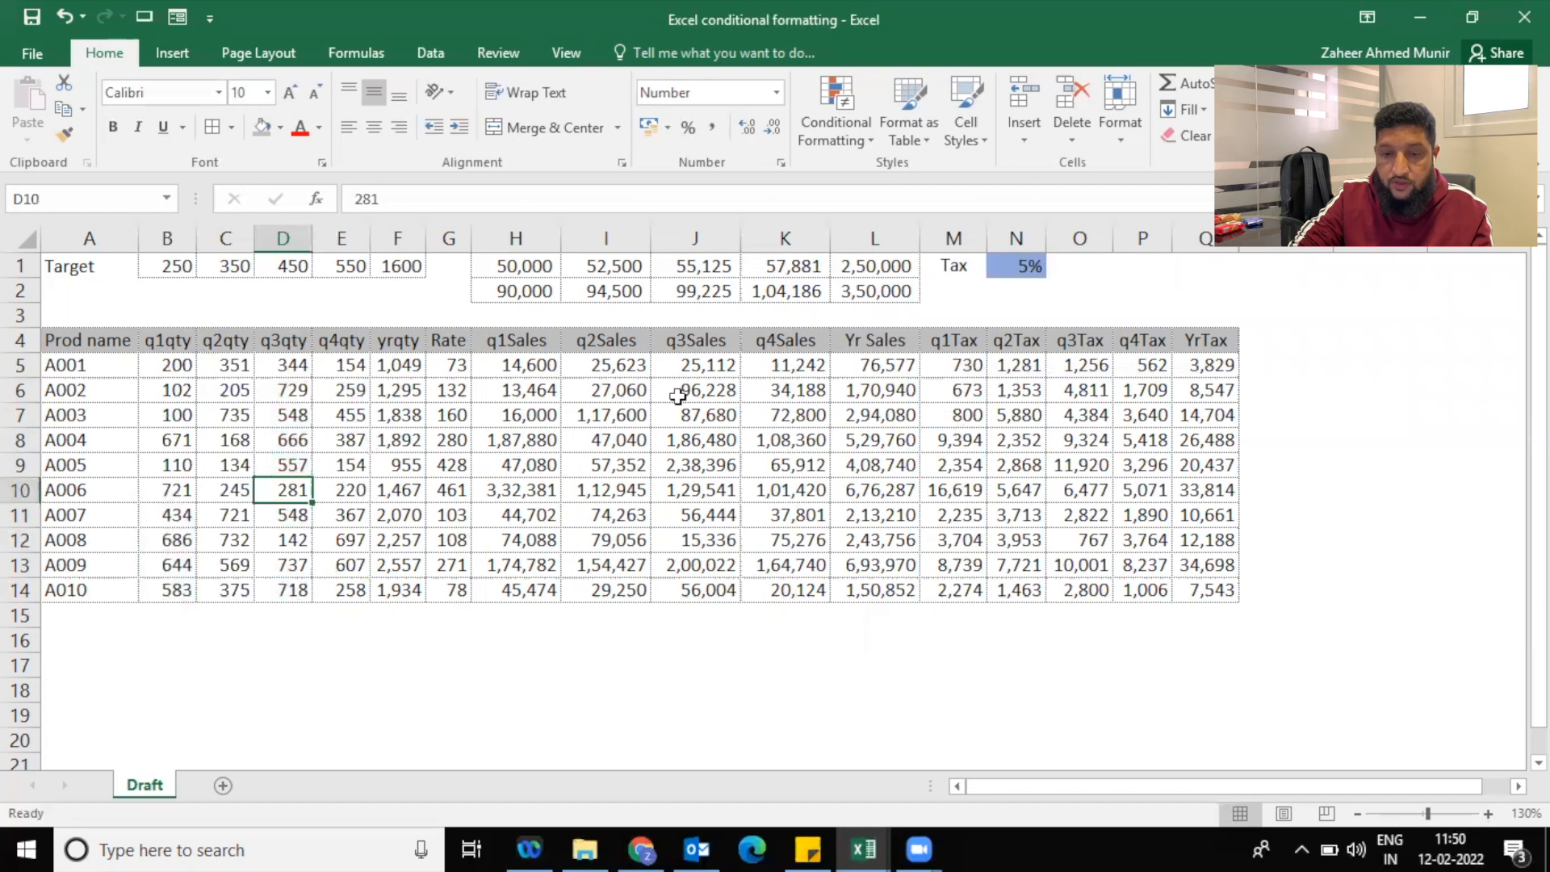
pyautogui.hotkey('ctrl', 'z')
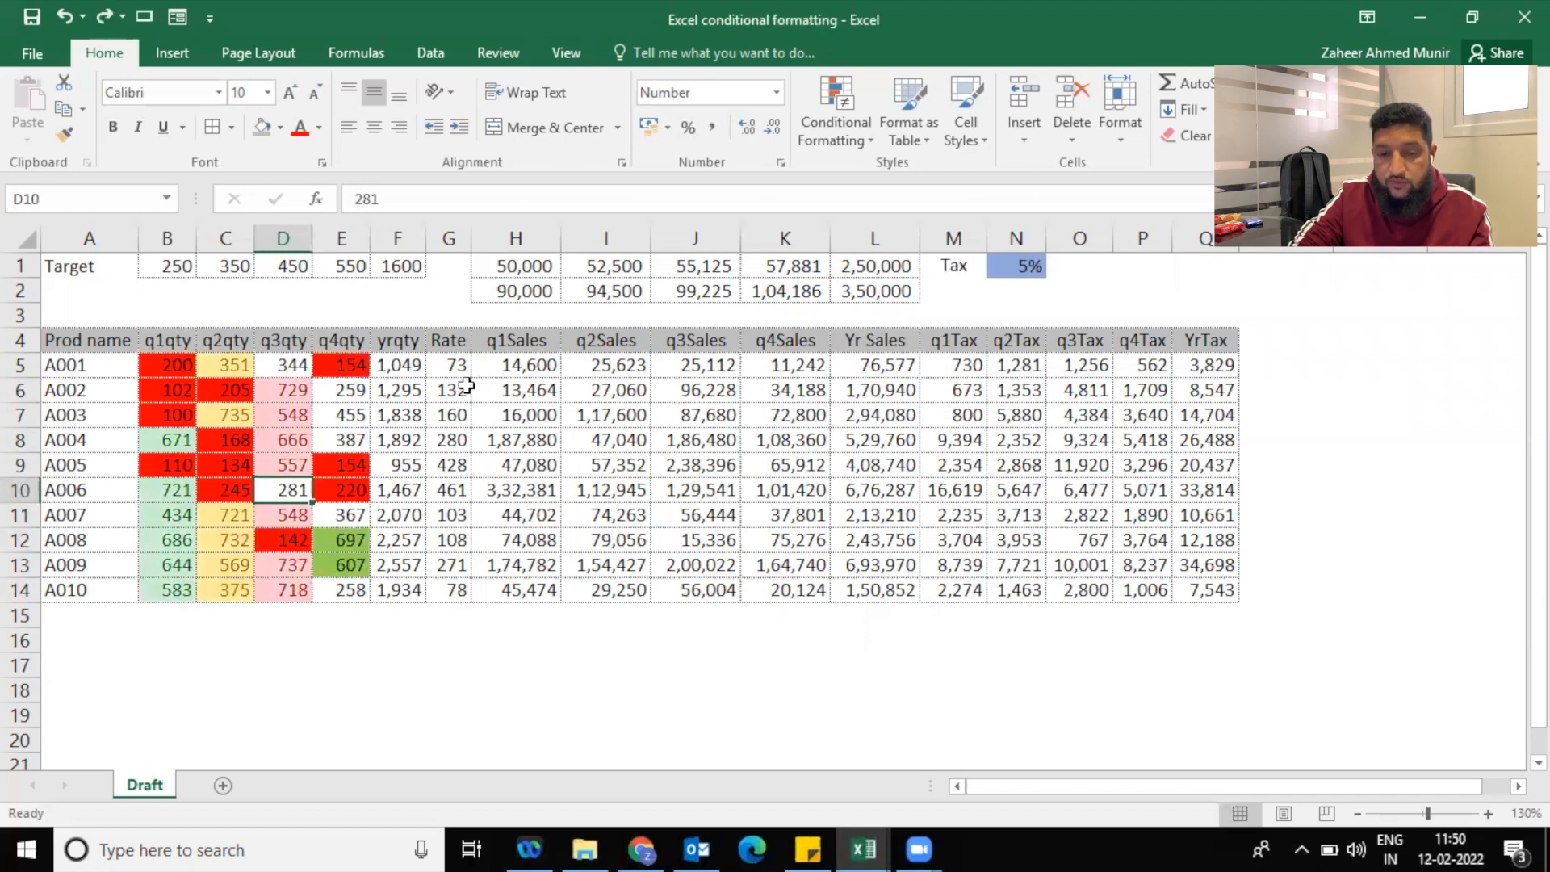
# In the Rules Manager for this worksheet, change the q4qty Greater Than rule's threshold to 600 and apply it
pyautogui.click(864, 115)
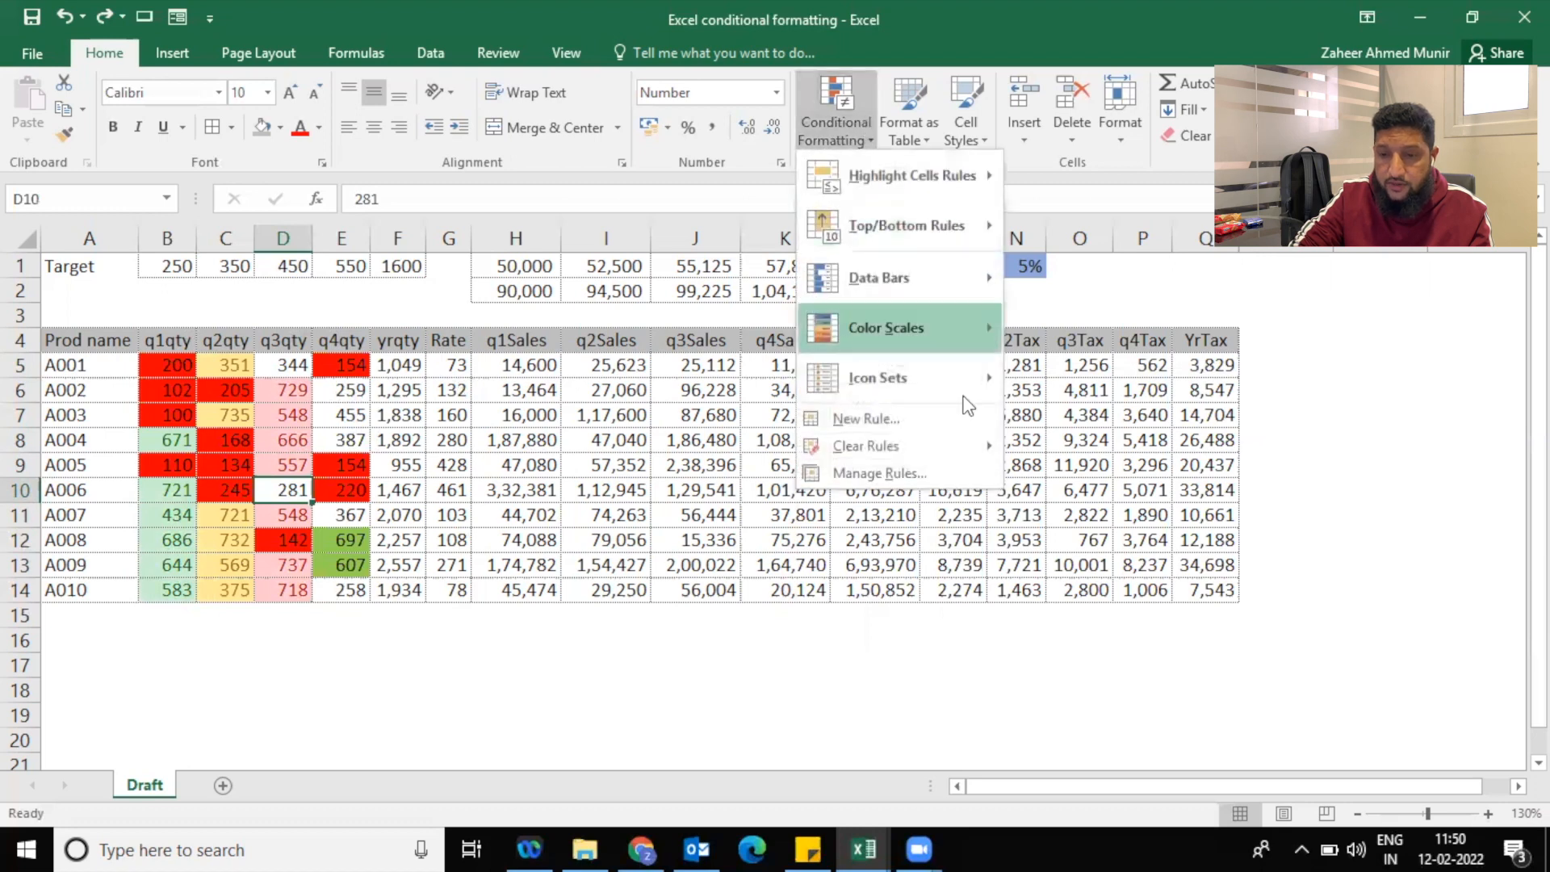
pyautogui.click(905, 473)
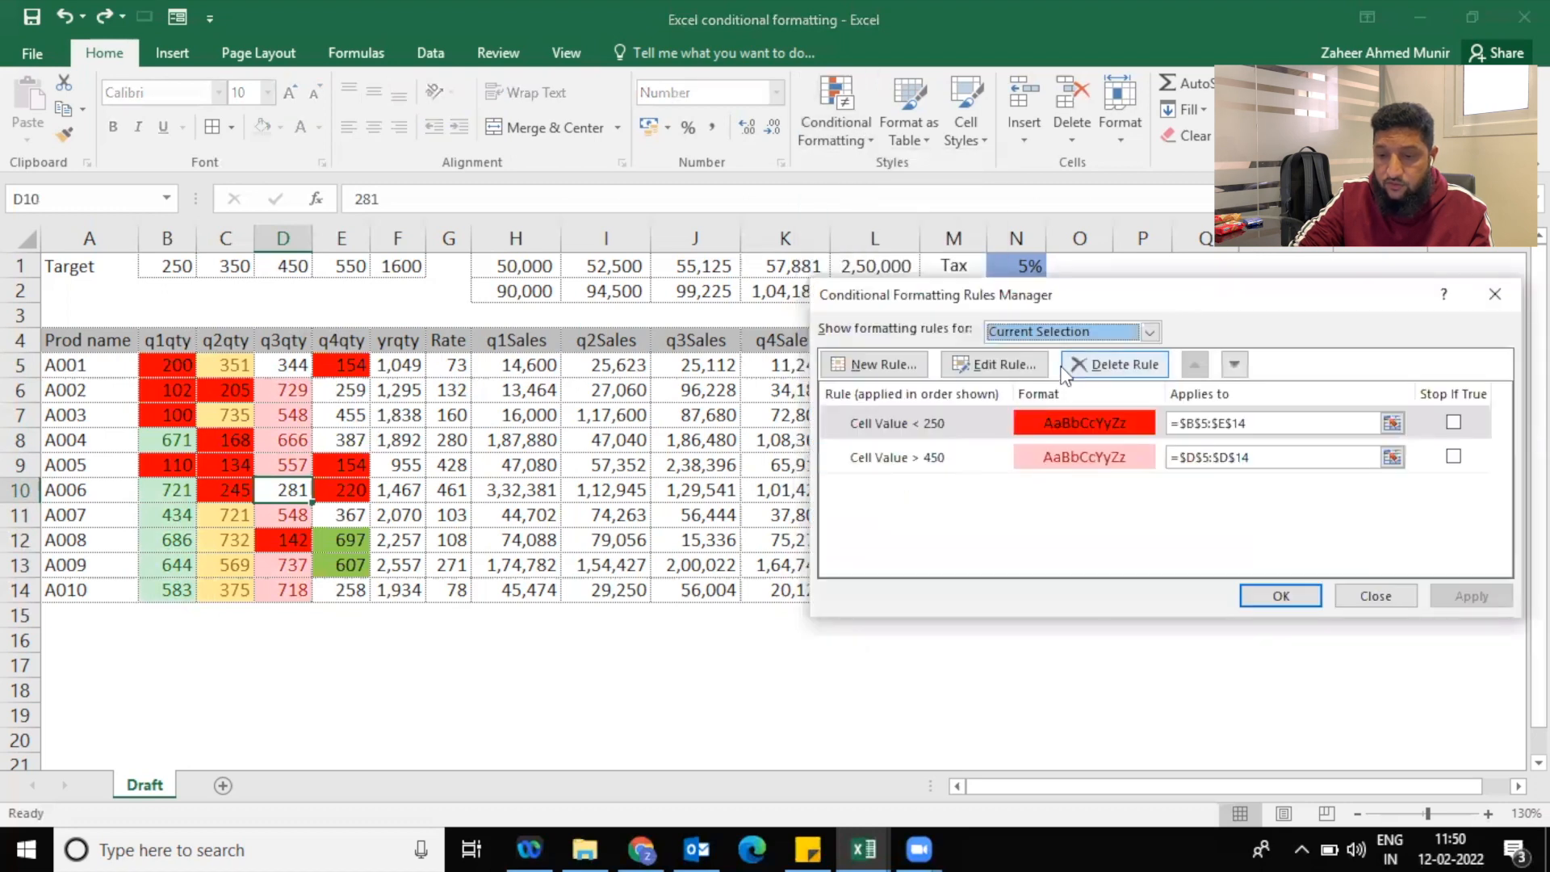
pyautogui.click(1058, 332)
pyautogui.click(1047, 368)
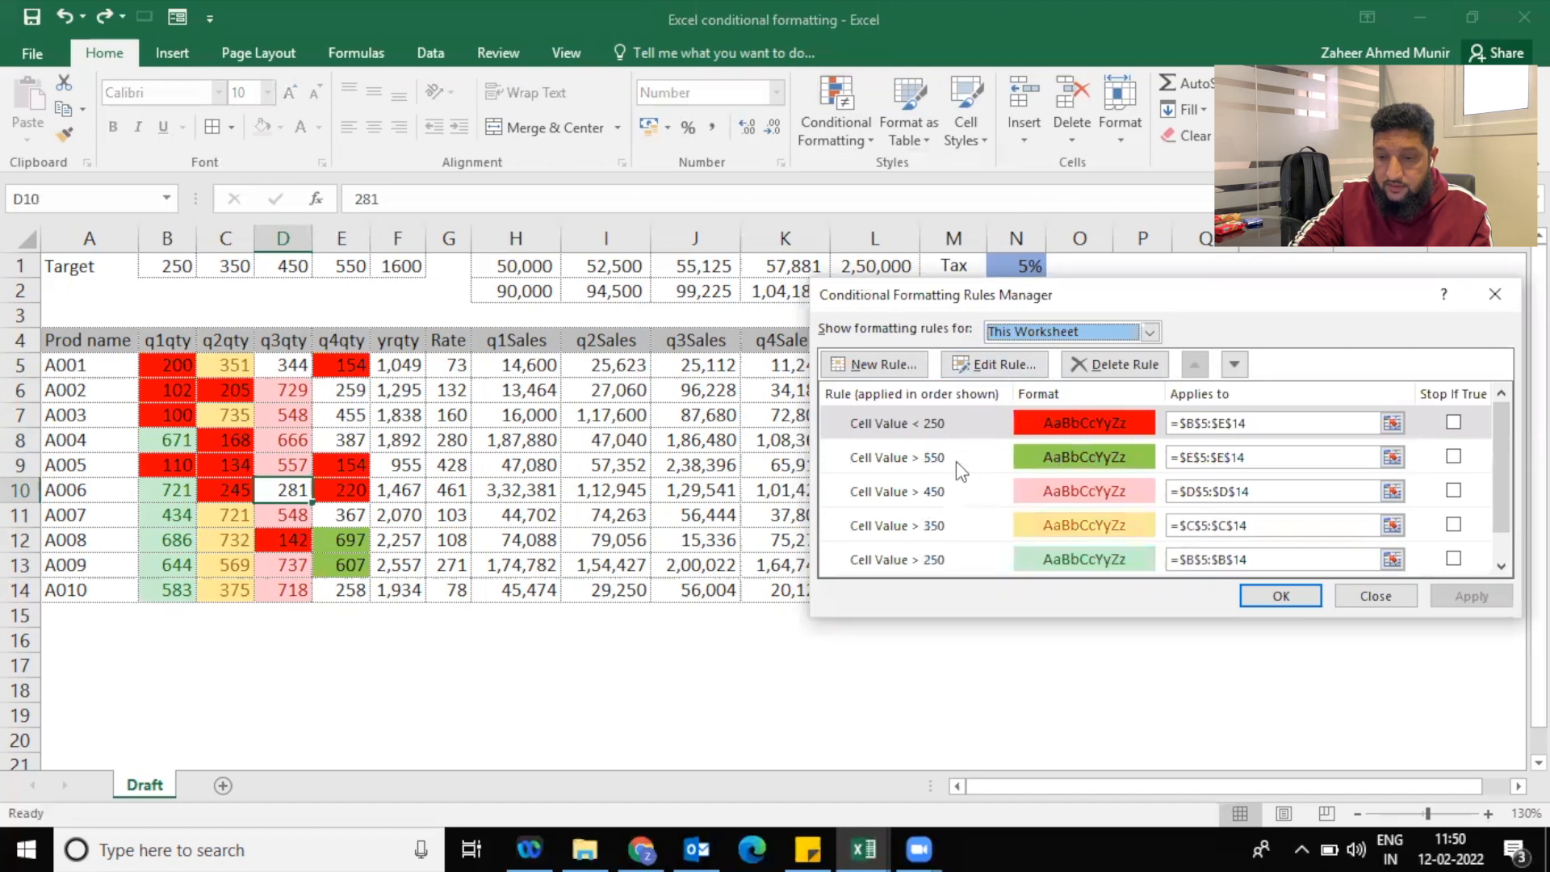
pyautogui.click(1269, 458)
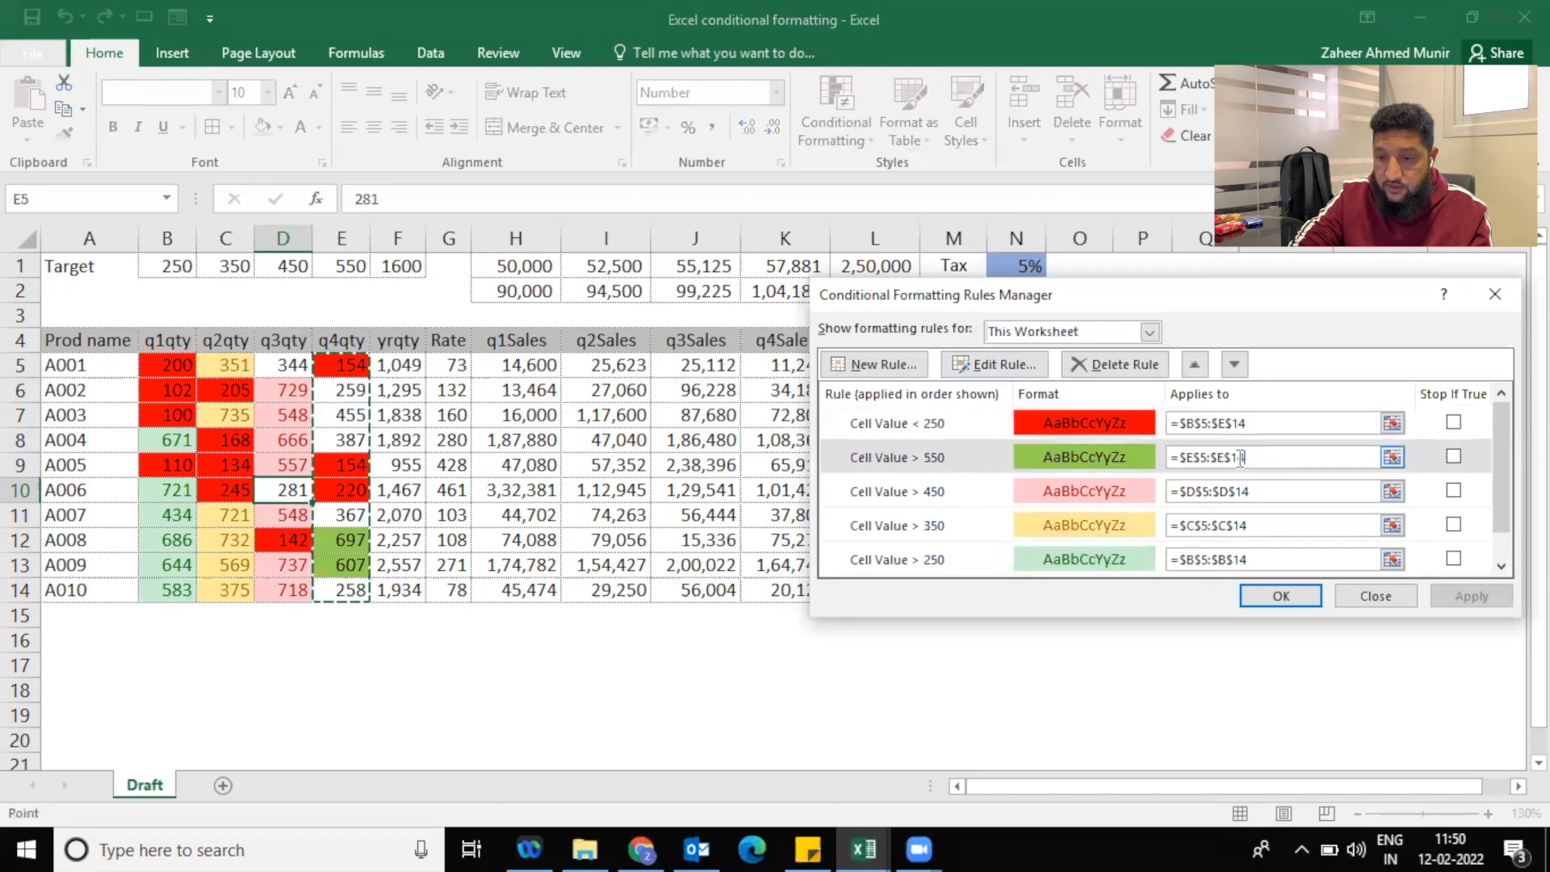
pyautogui.click(1124, 460)
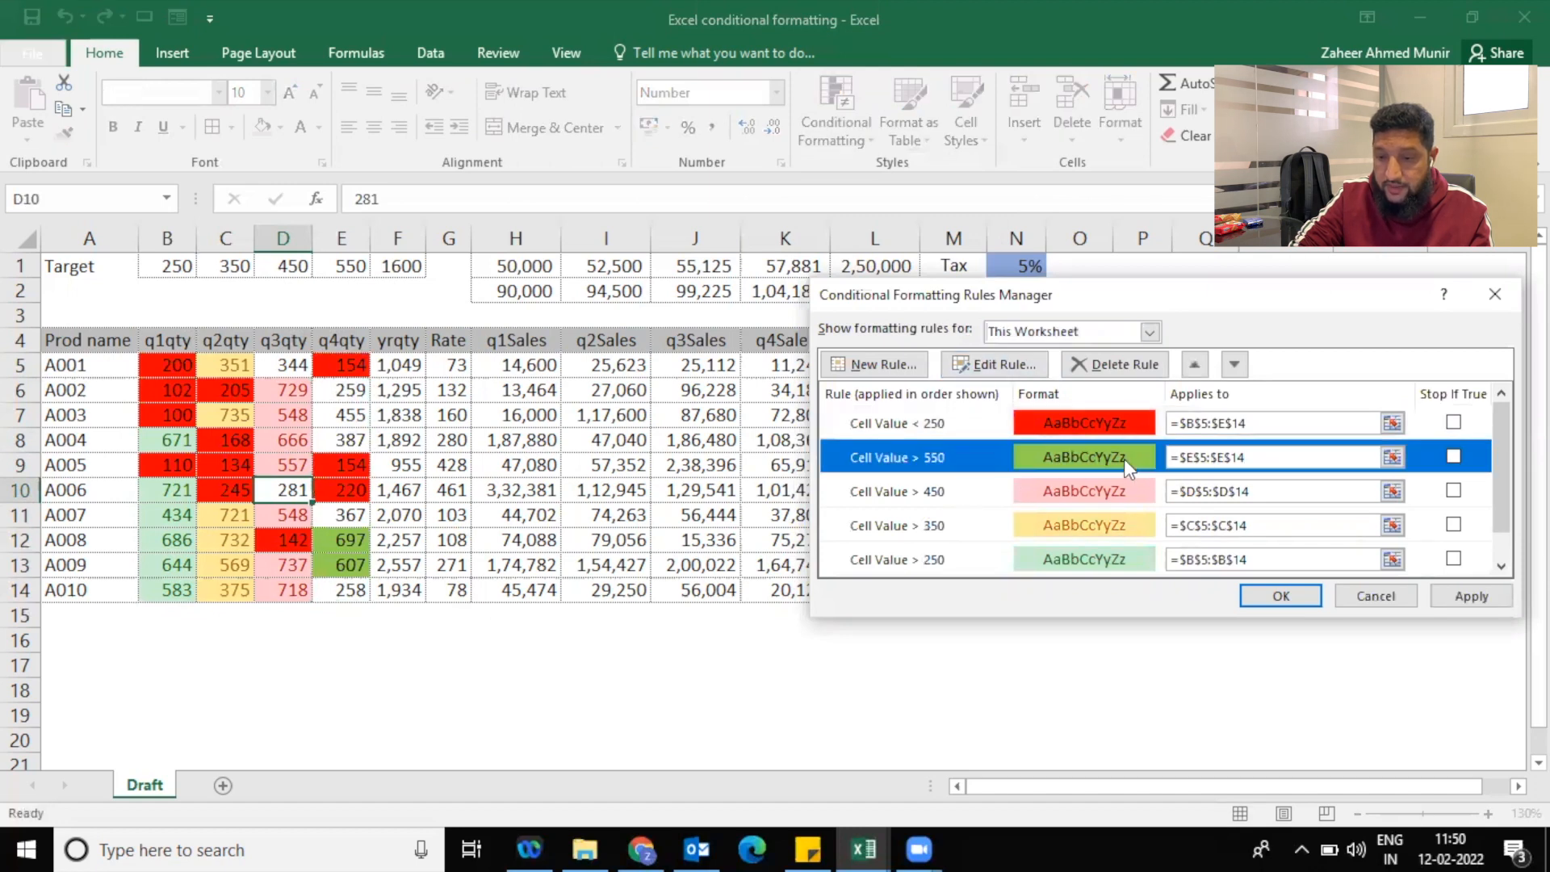
pyautogui.click(1017, 371)
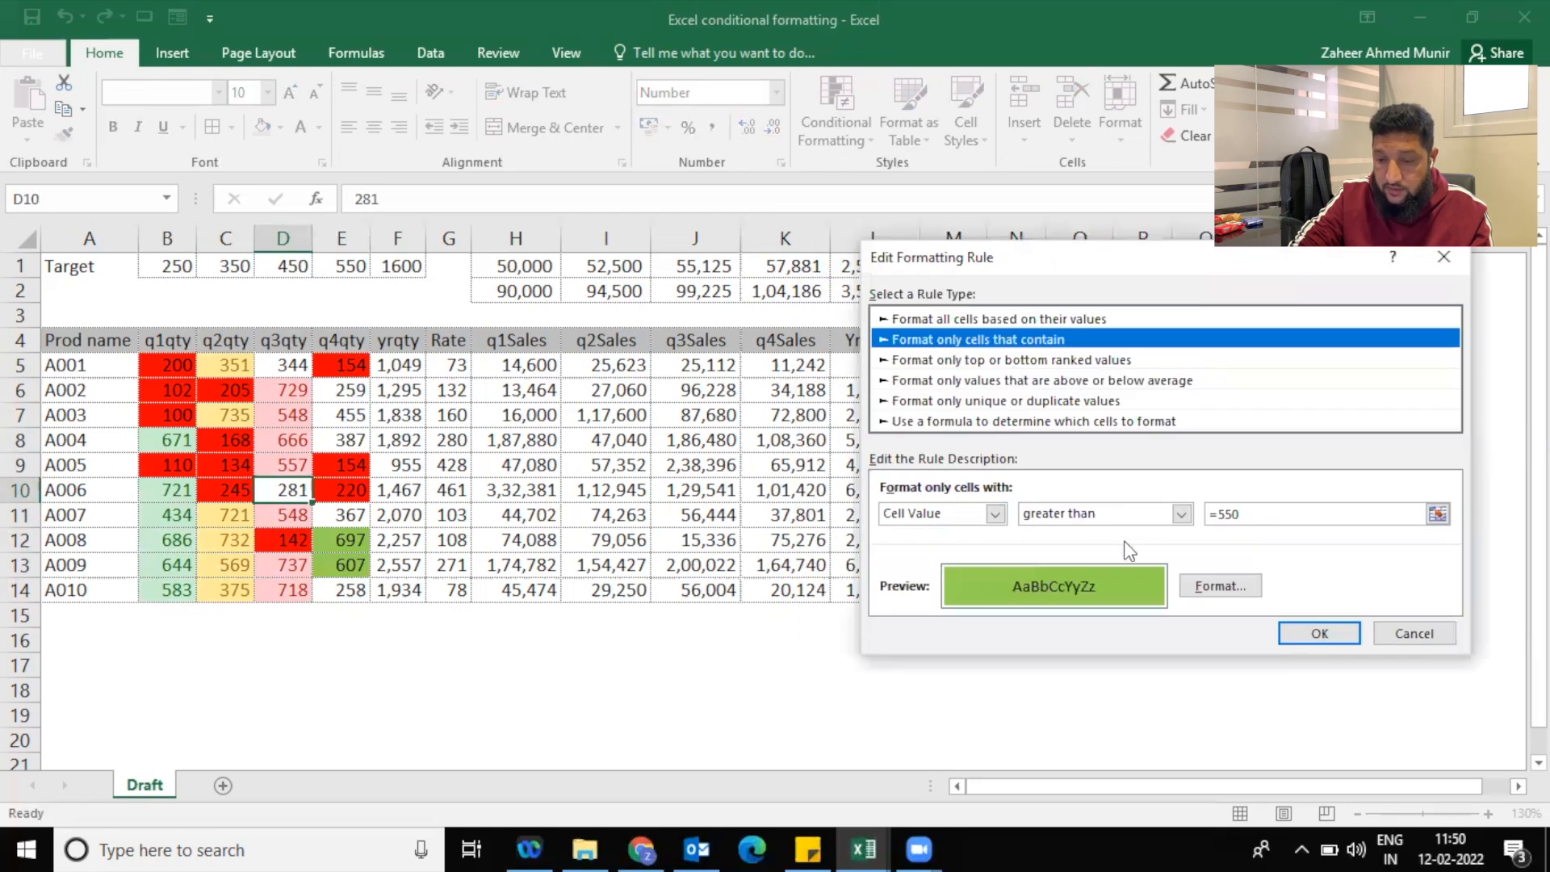
pyautogui.doubleClick(1228, 513)
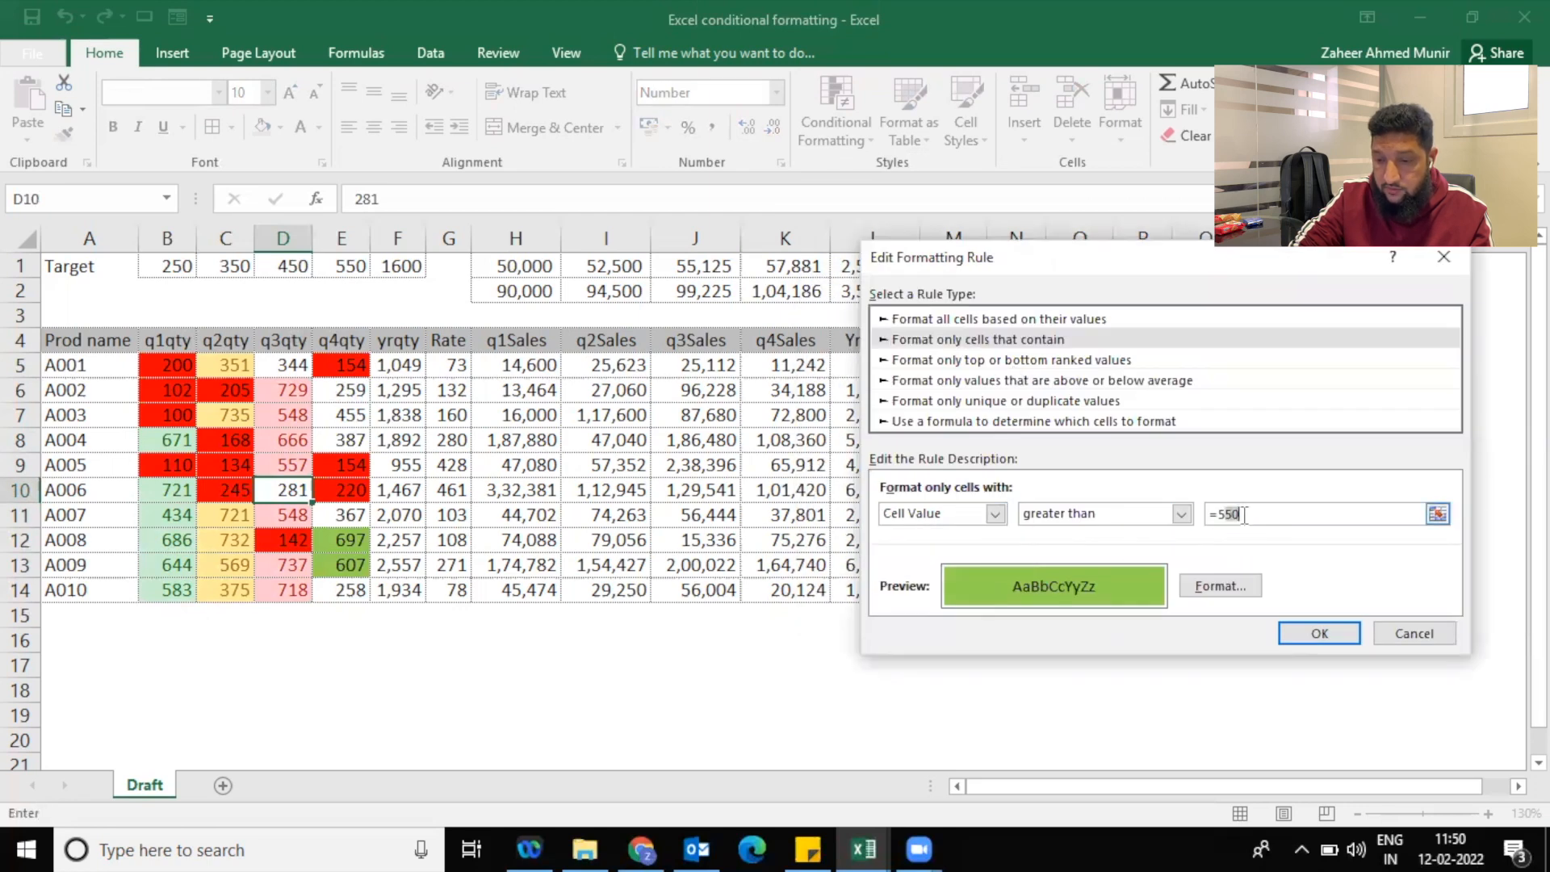
pyautogui.write('600')
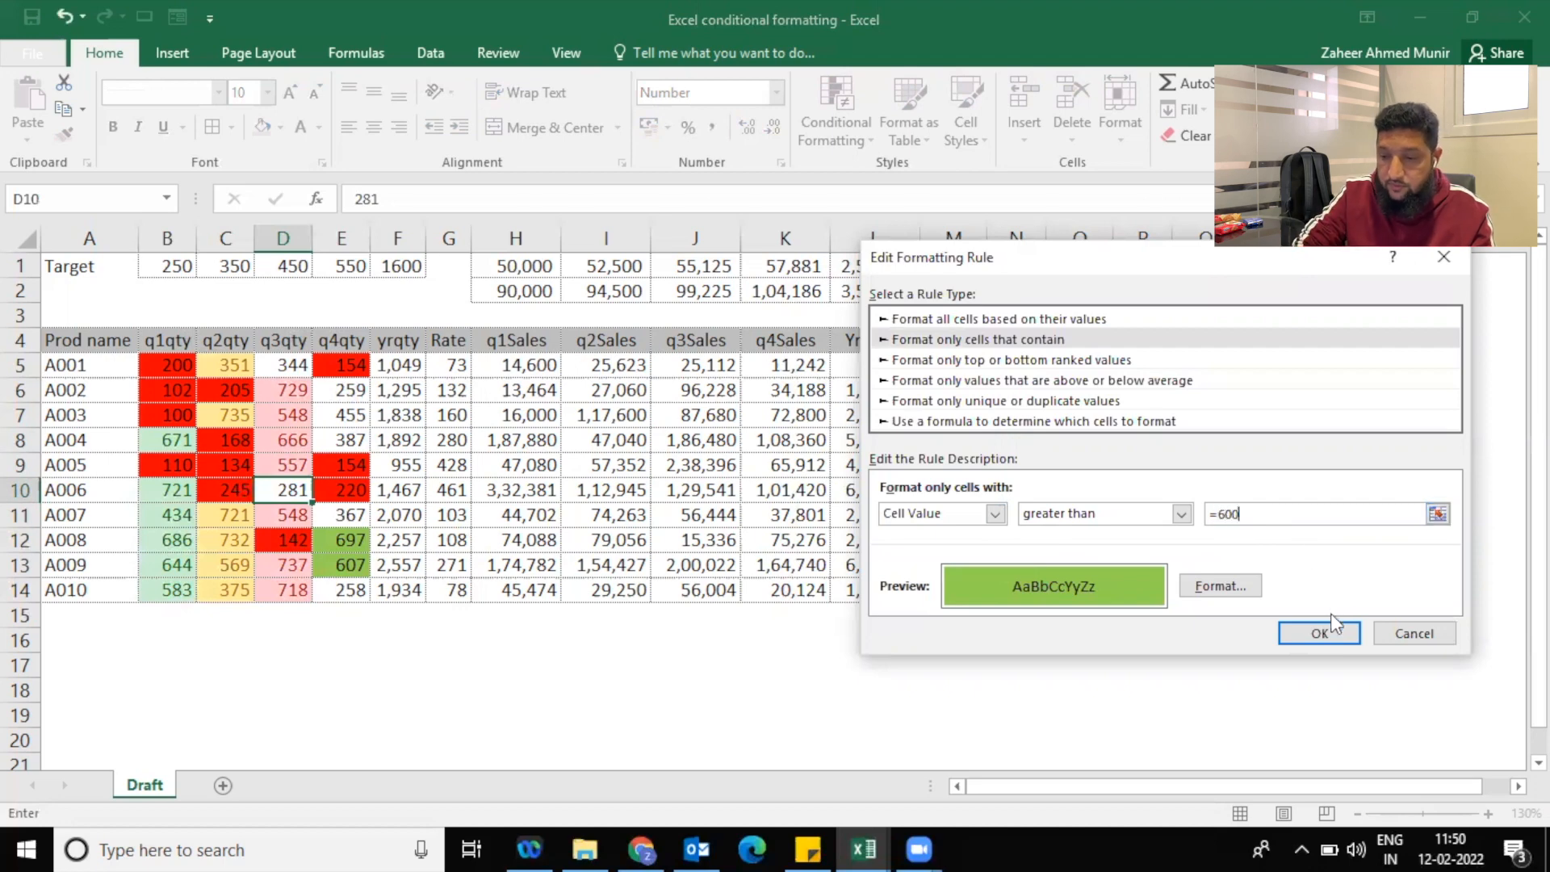
pyautogui.click(1324, 633)
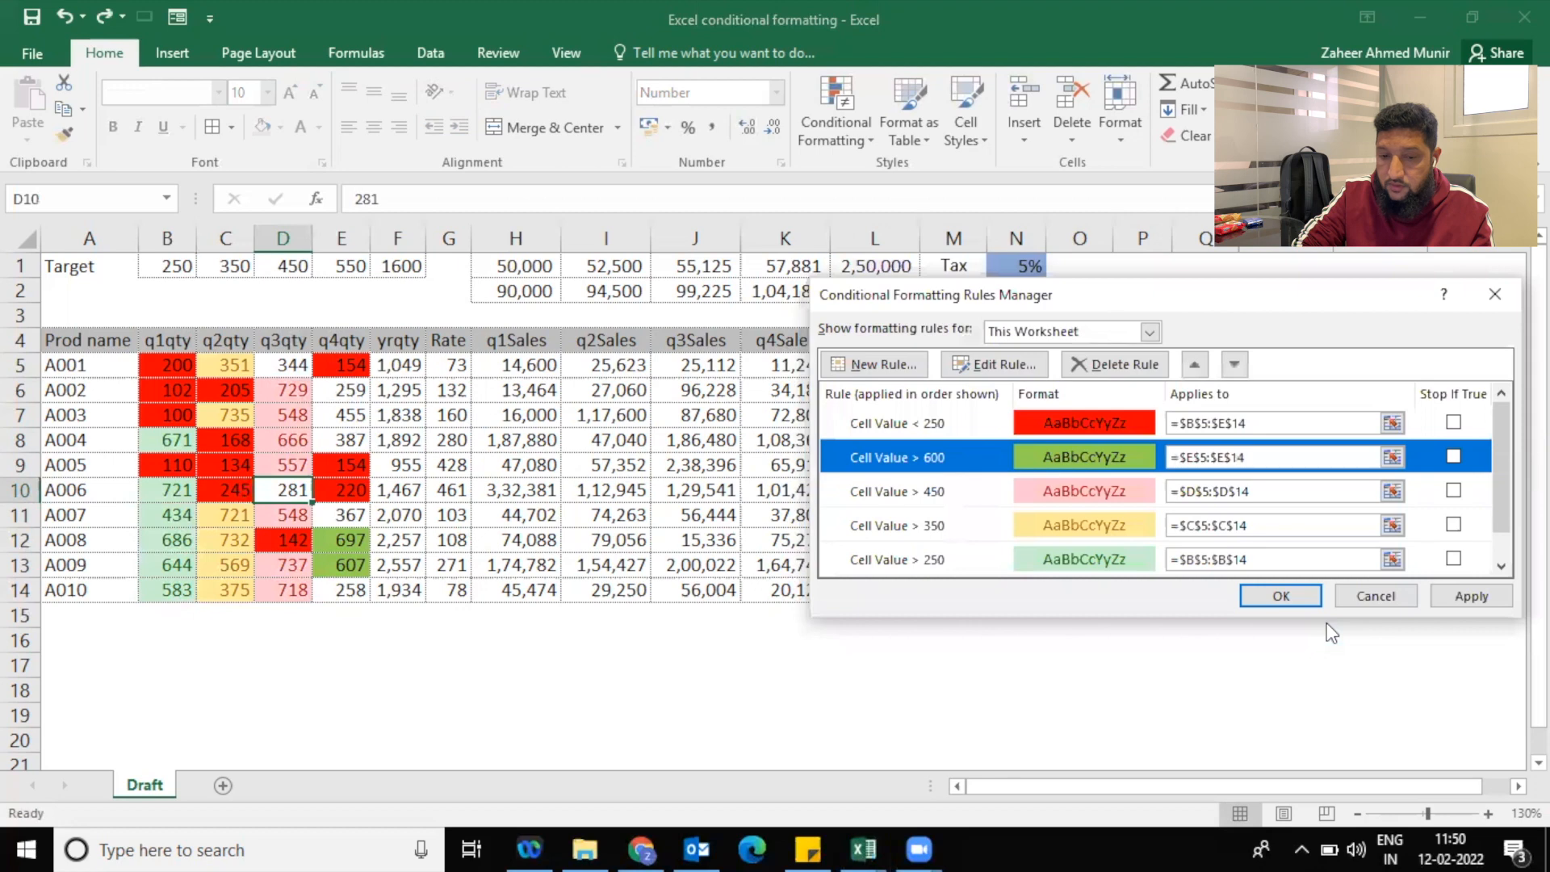
pyautogui.click(1464, 597)
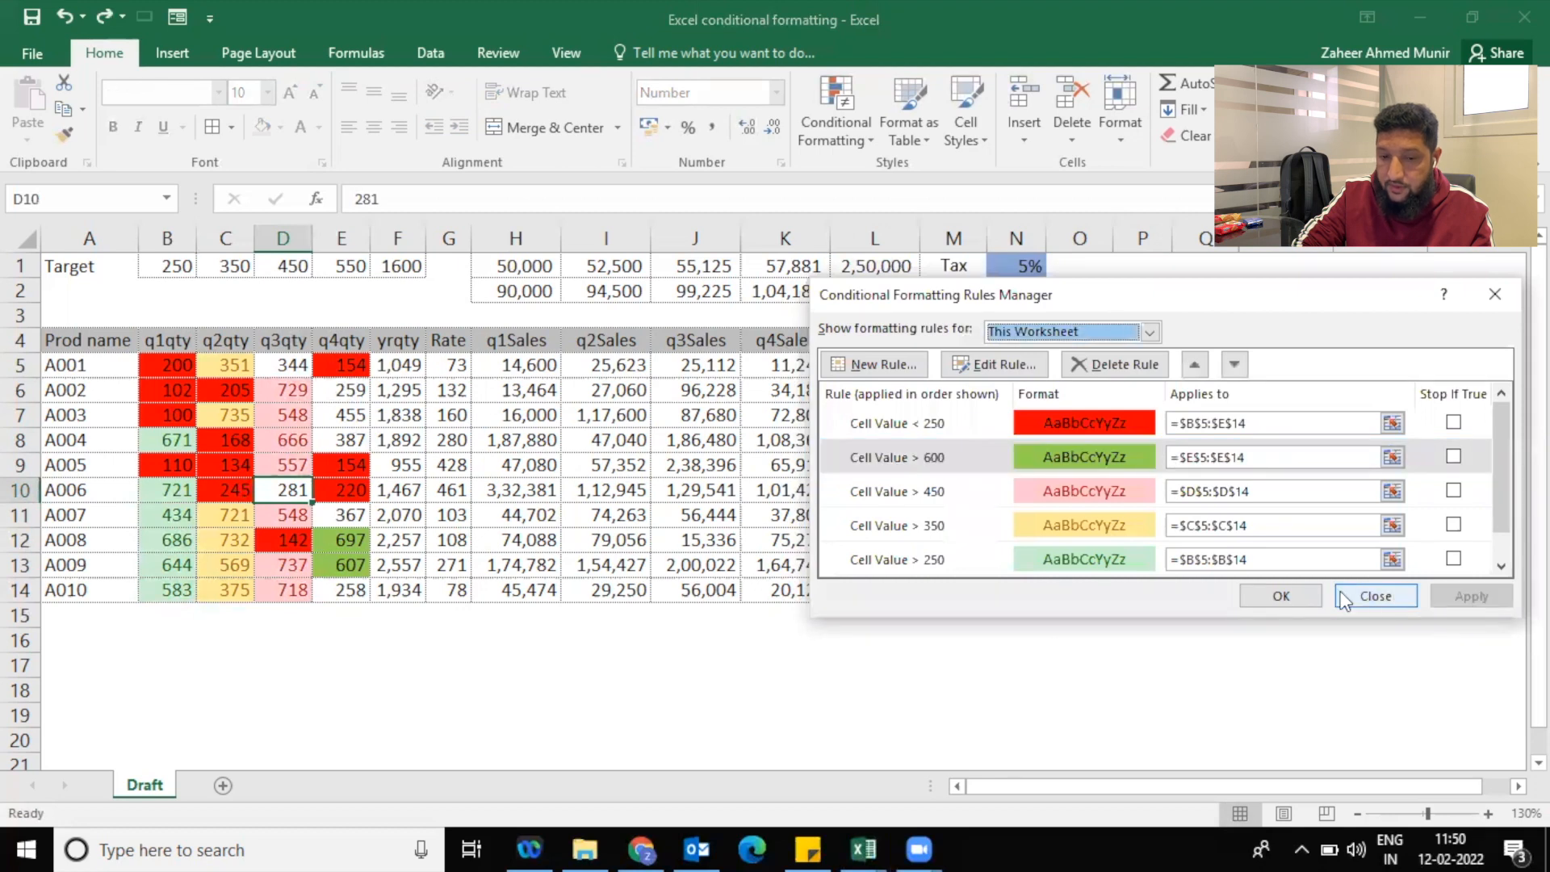
pyautogui.click(1281, 595)
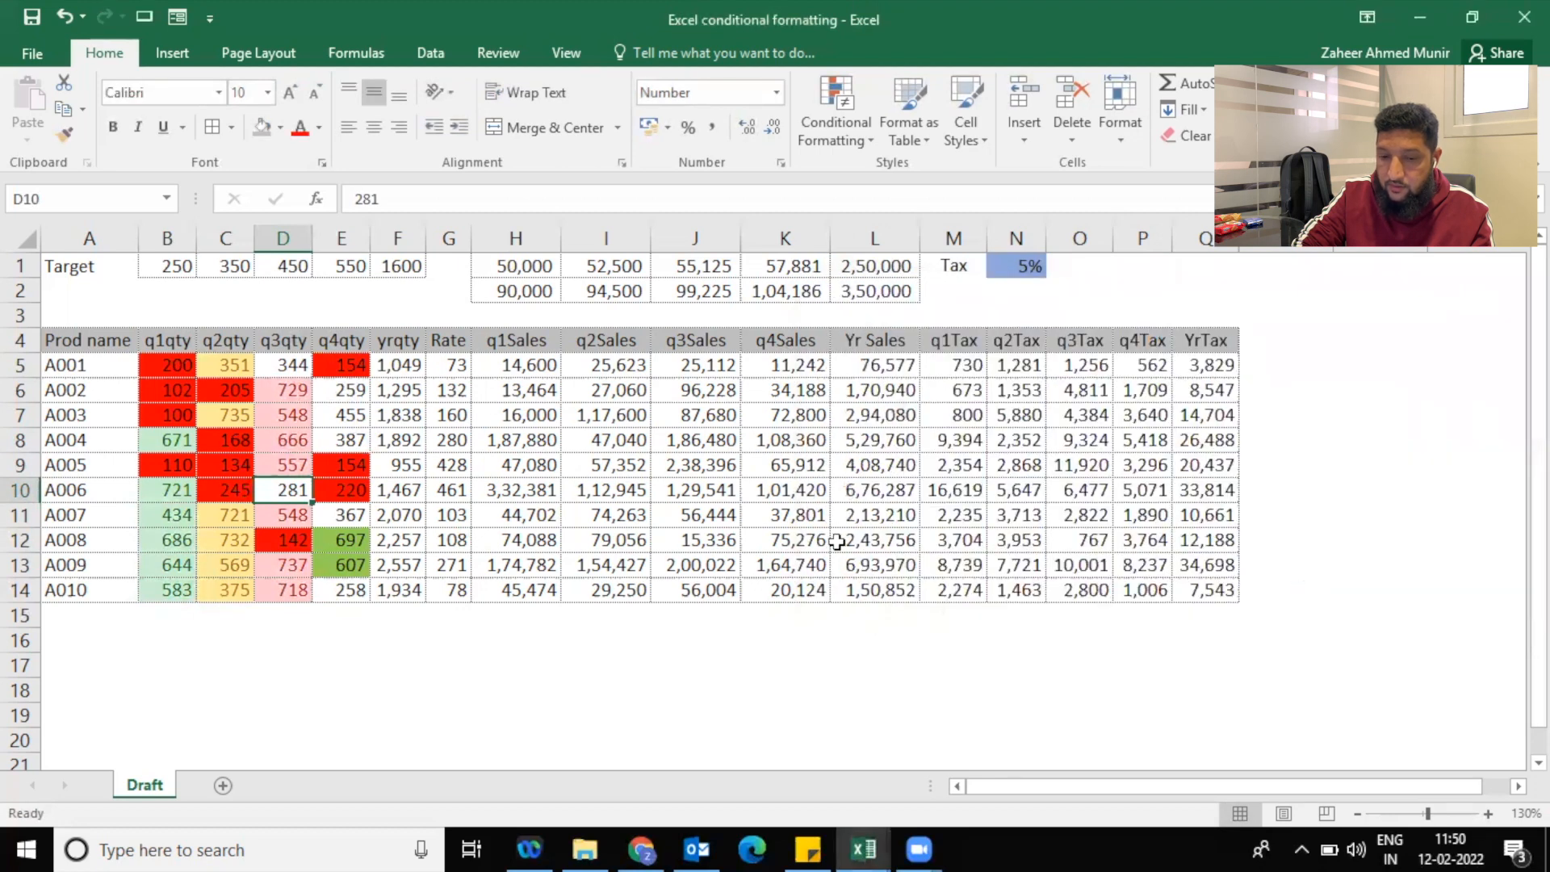
# Change the q4qty value of product A008 in E12 to 550
pyautogui.click(340, 541)
pyautogui.write('550')
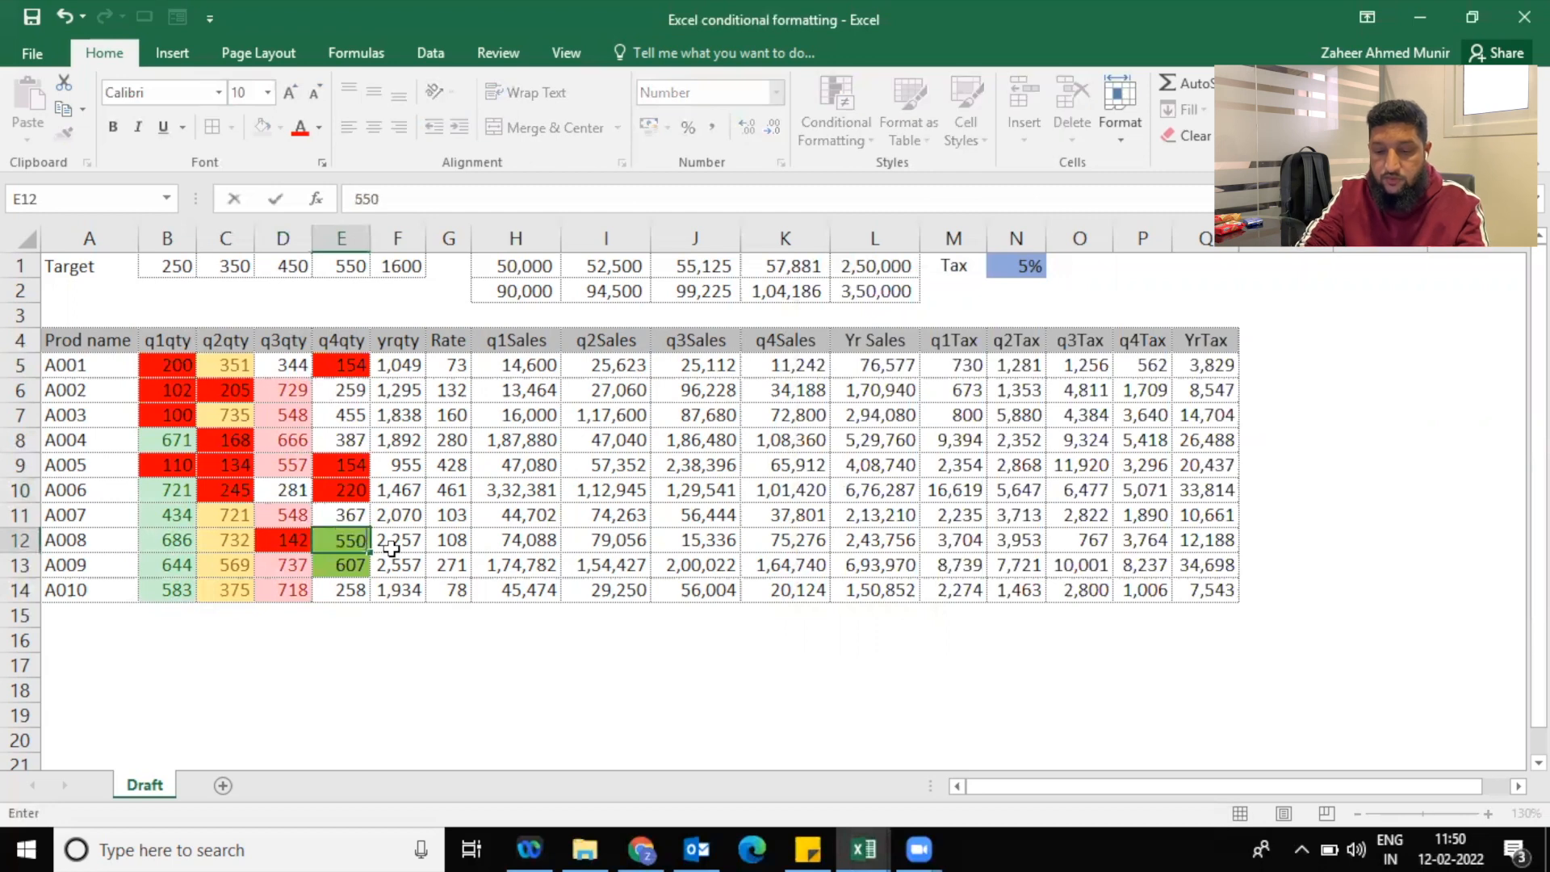
pyautogui.press('Return')
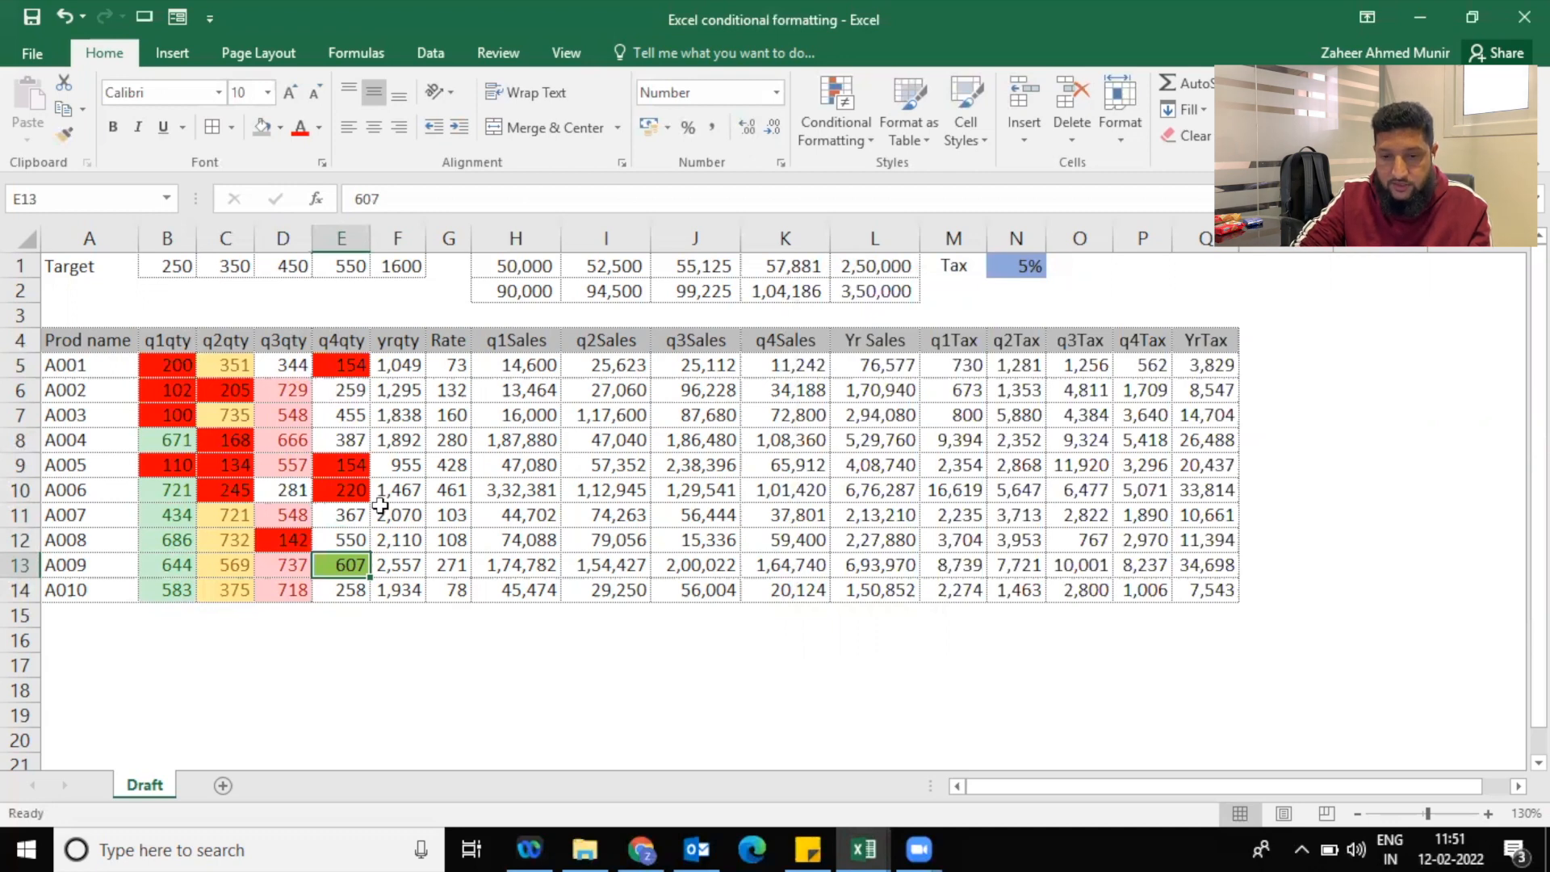
pyautogui.click(844, 113)
pyautogui.moveTo(870, 170)
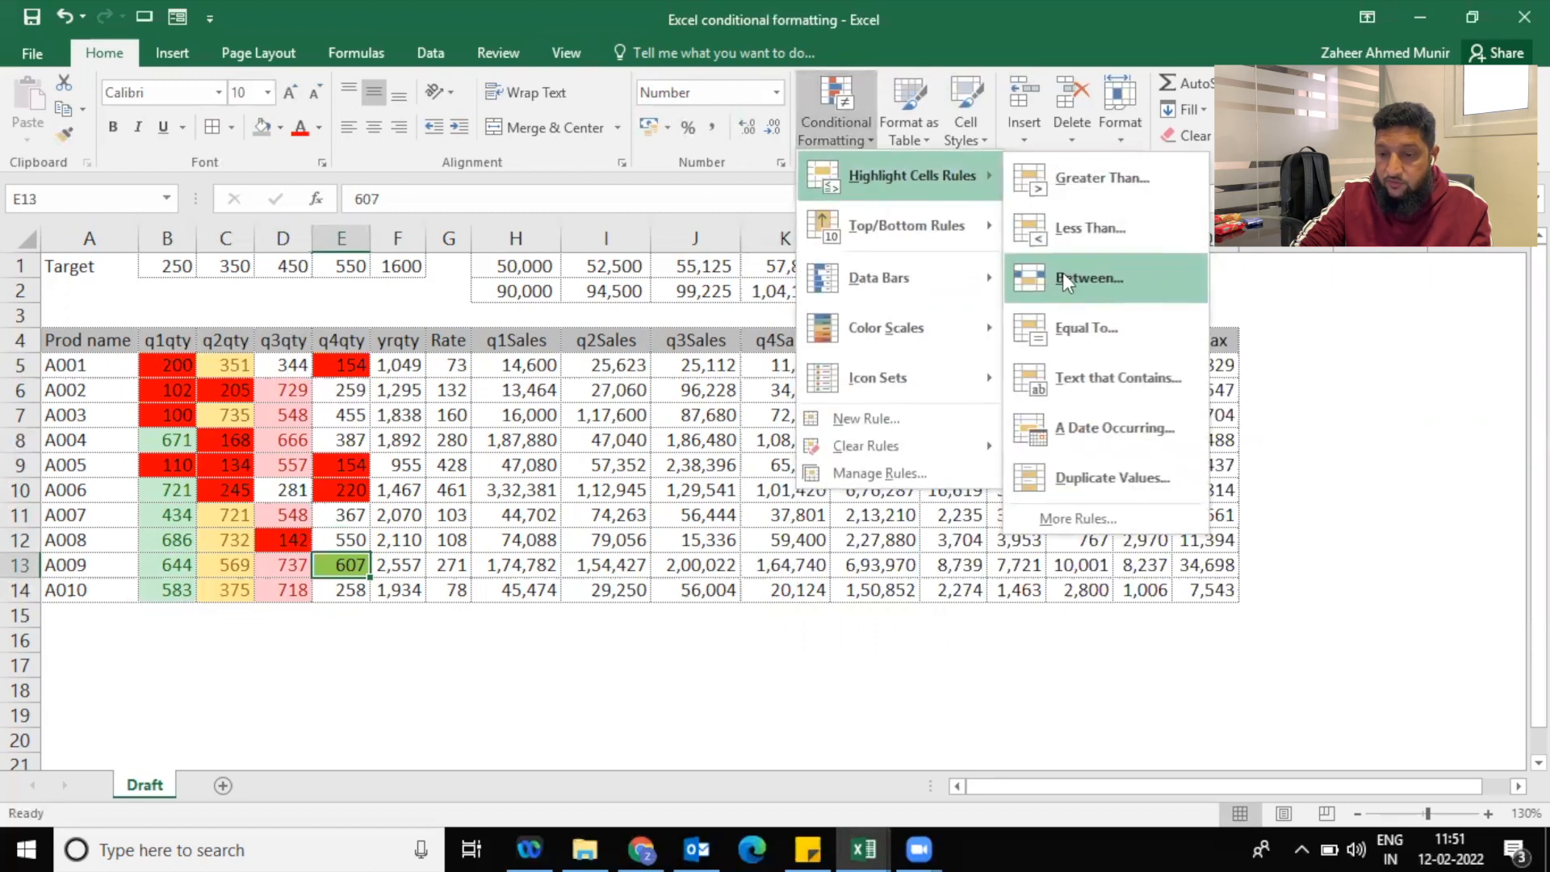
pyautogui.click(505, 429)
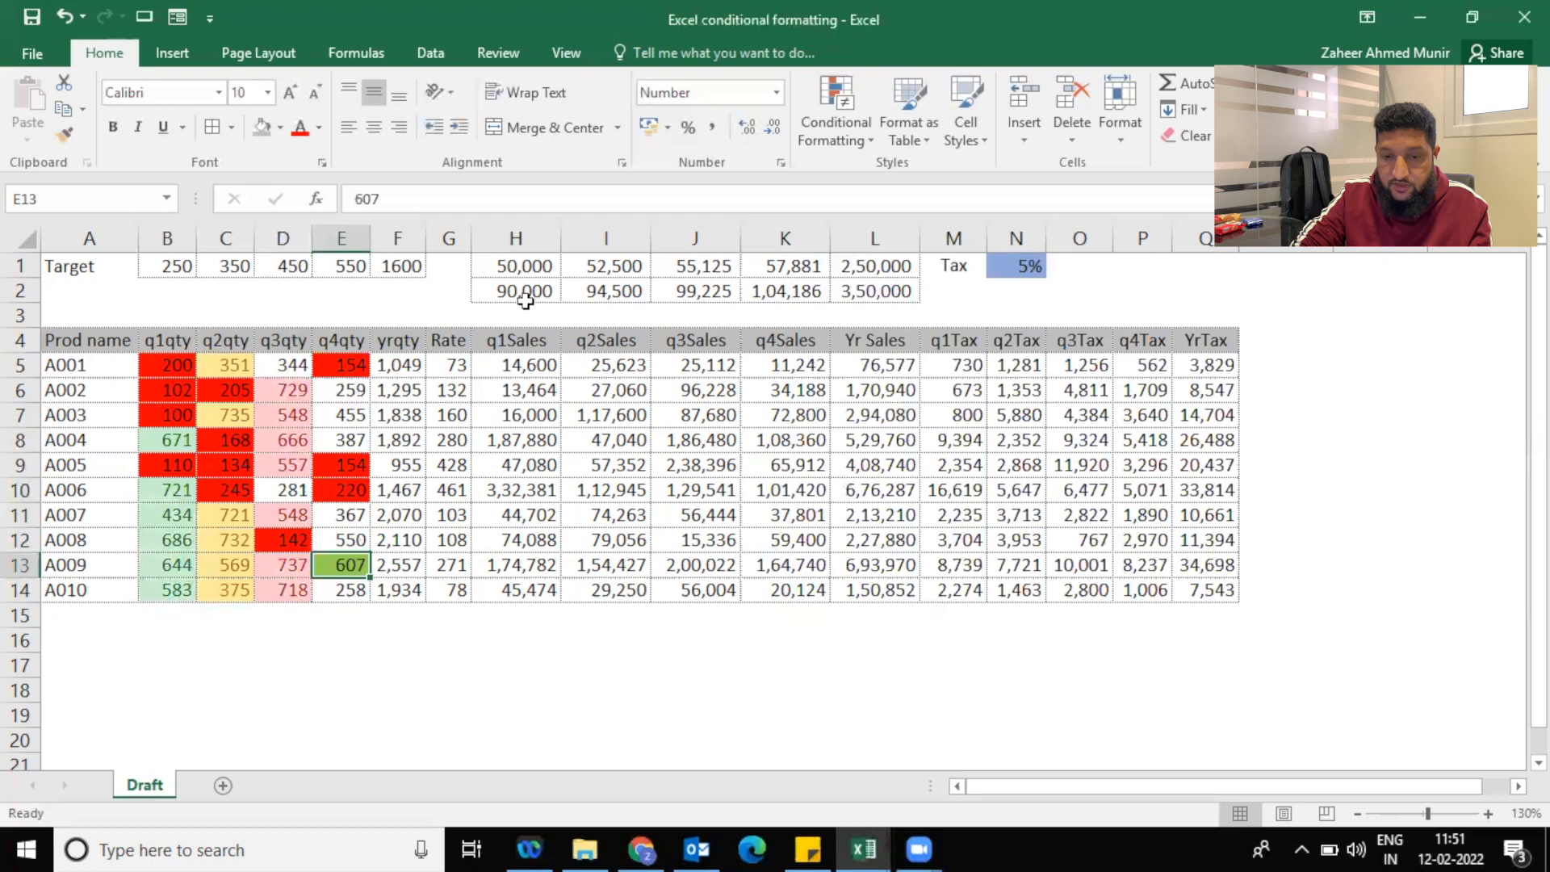
# Highlight q1Sales values in H5:H14 between 5000 and 9000 with Green Fill with Dark Green Text
pyautogui.moveTo(519, 367); pyautogui.dragTo(521, 593)
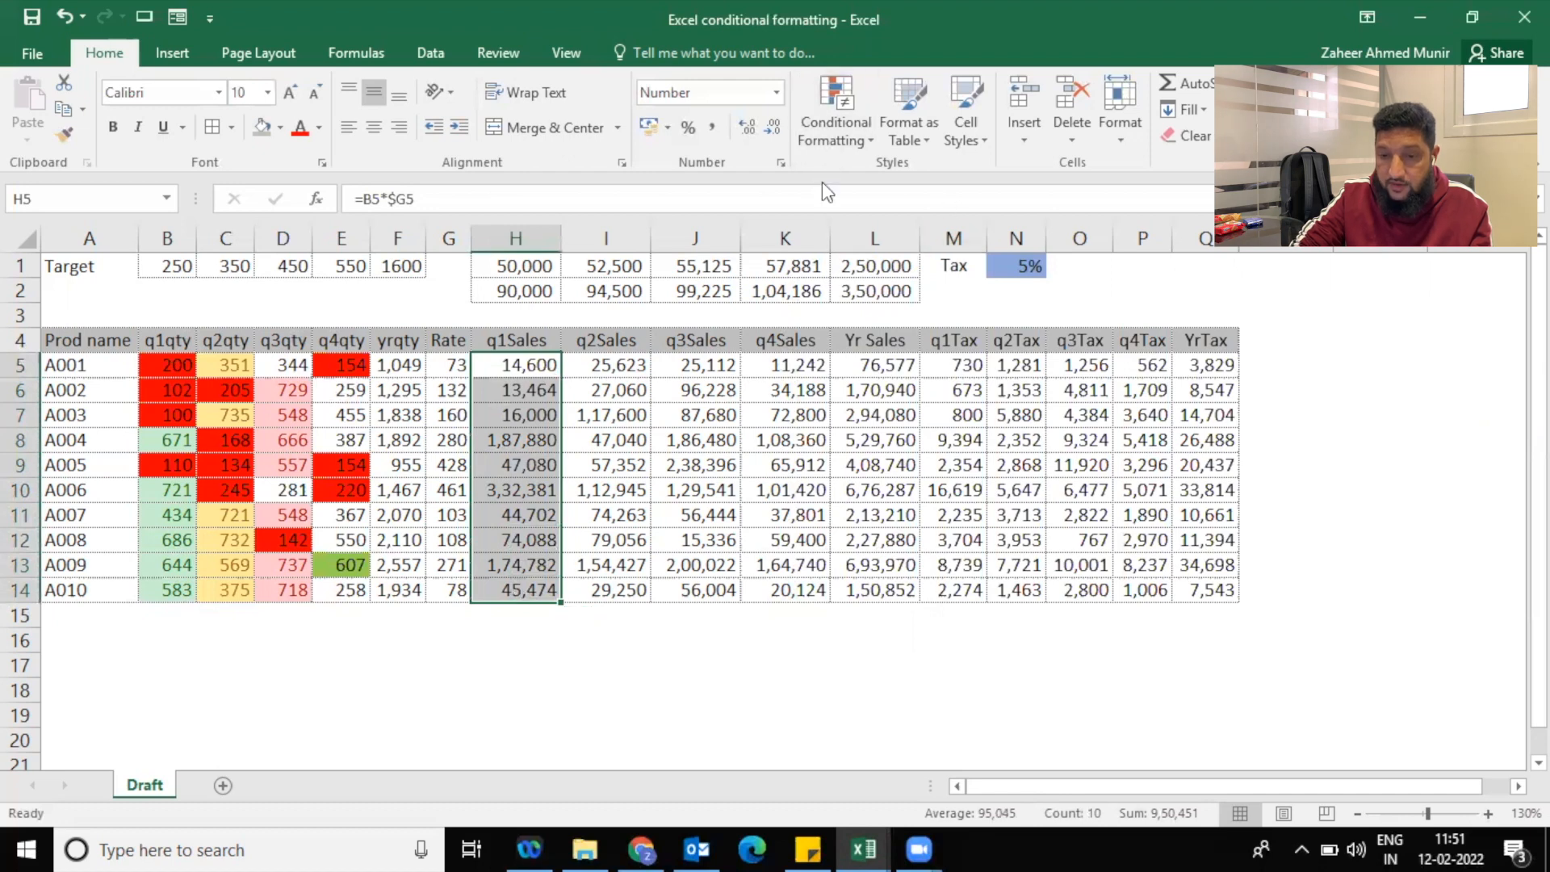
pyautogui.click(834, 144)
pyautogui.moveTo(879, 171)
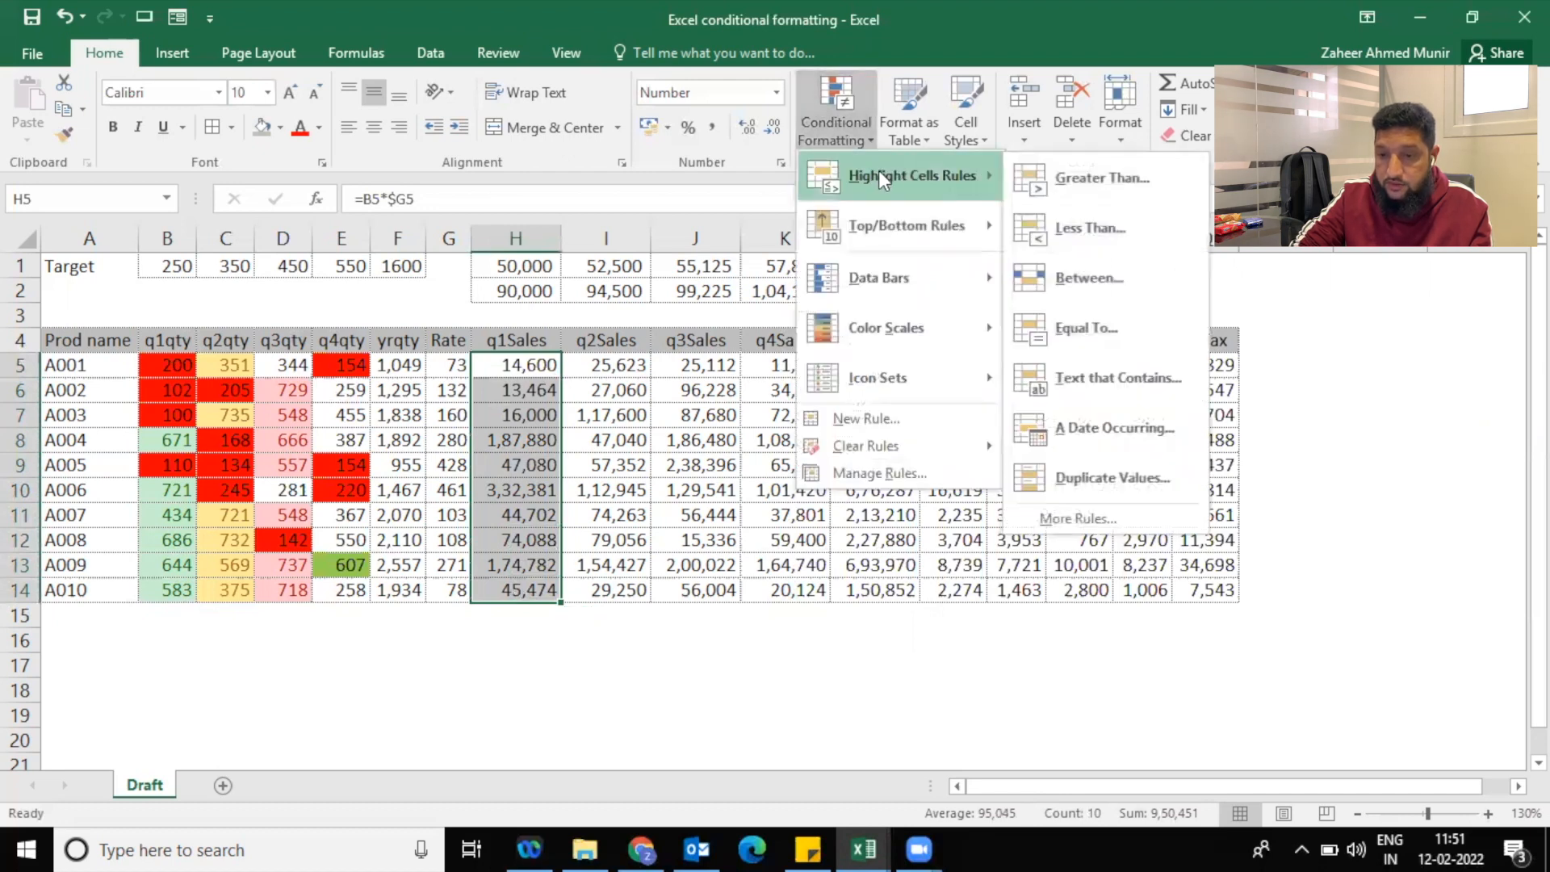
pyautogui.click(1103, 266)
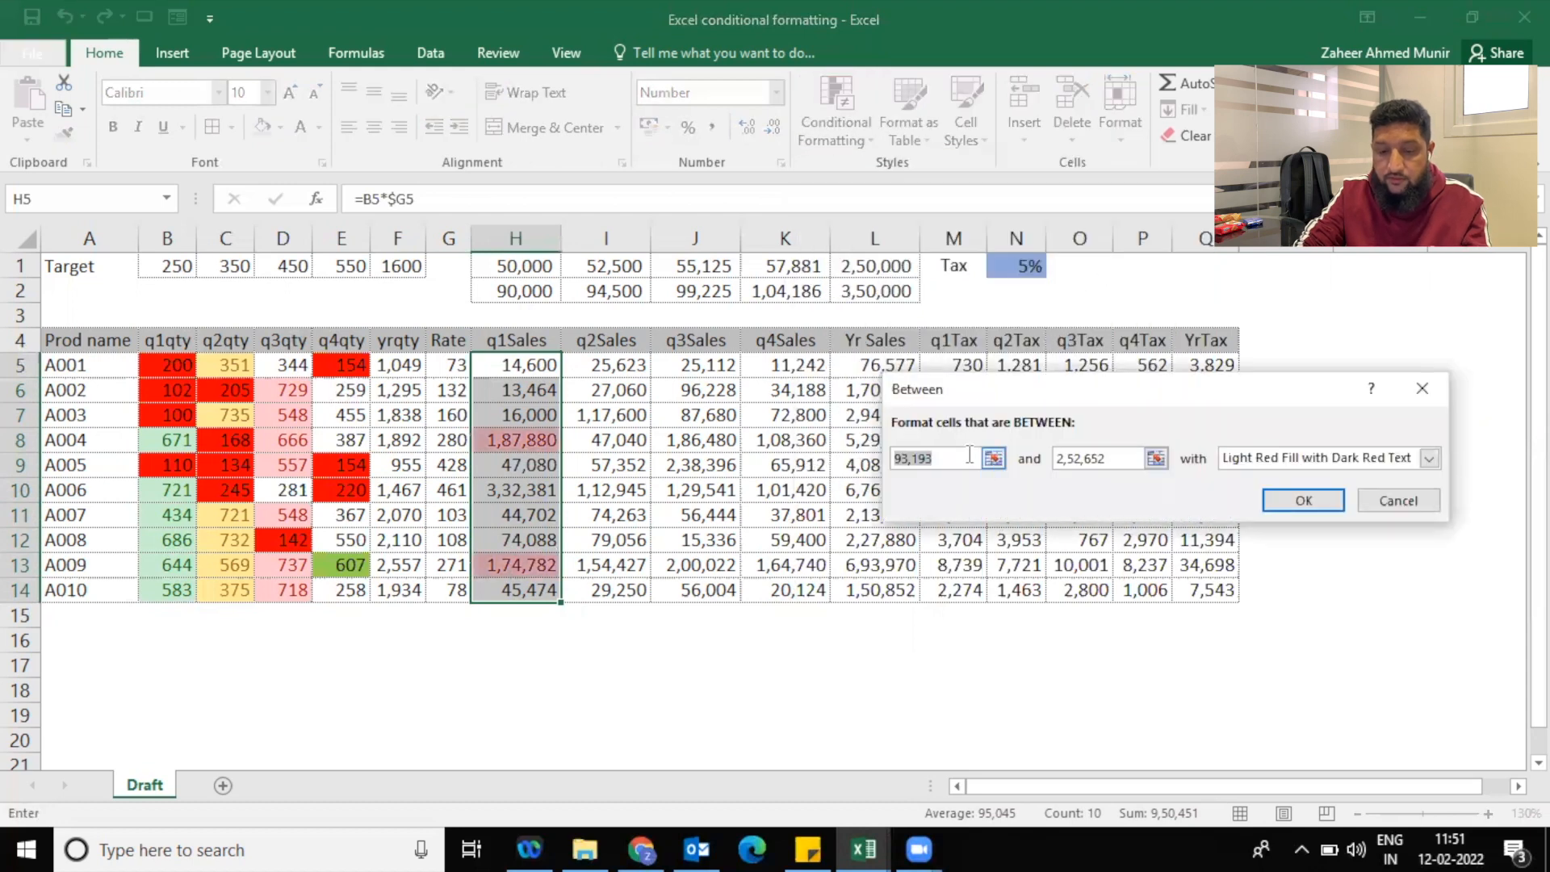
pyautogui.write('5000')
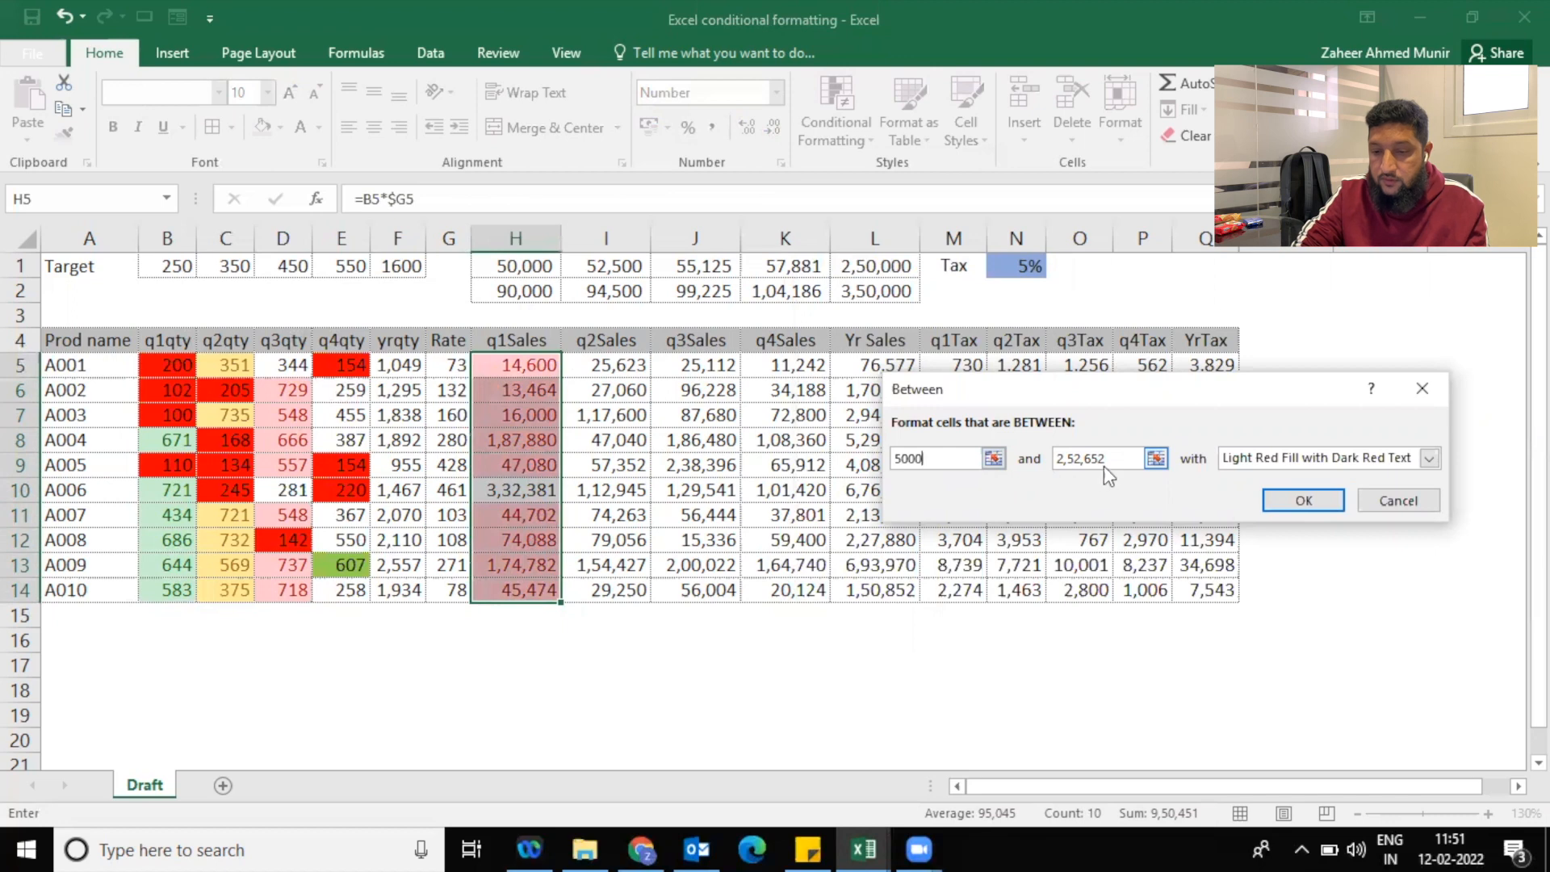
pyautogui.press('Tab')
pyautogui.write('9000')
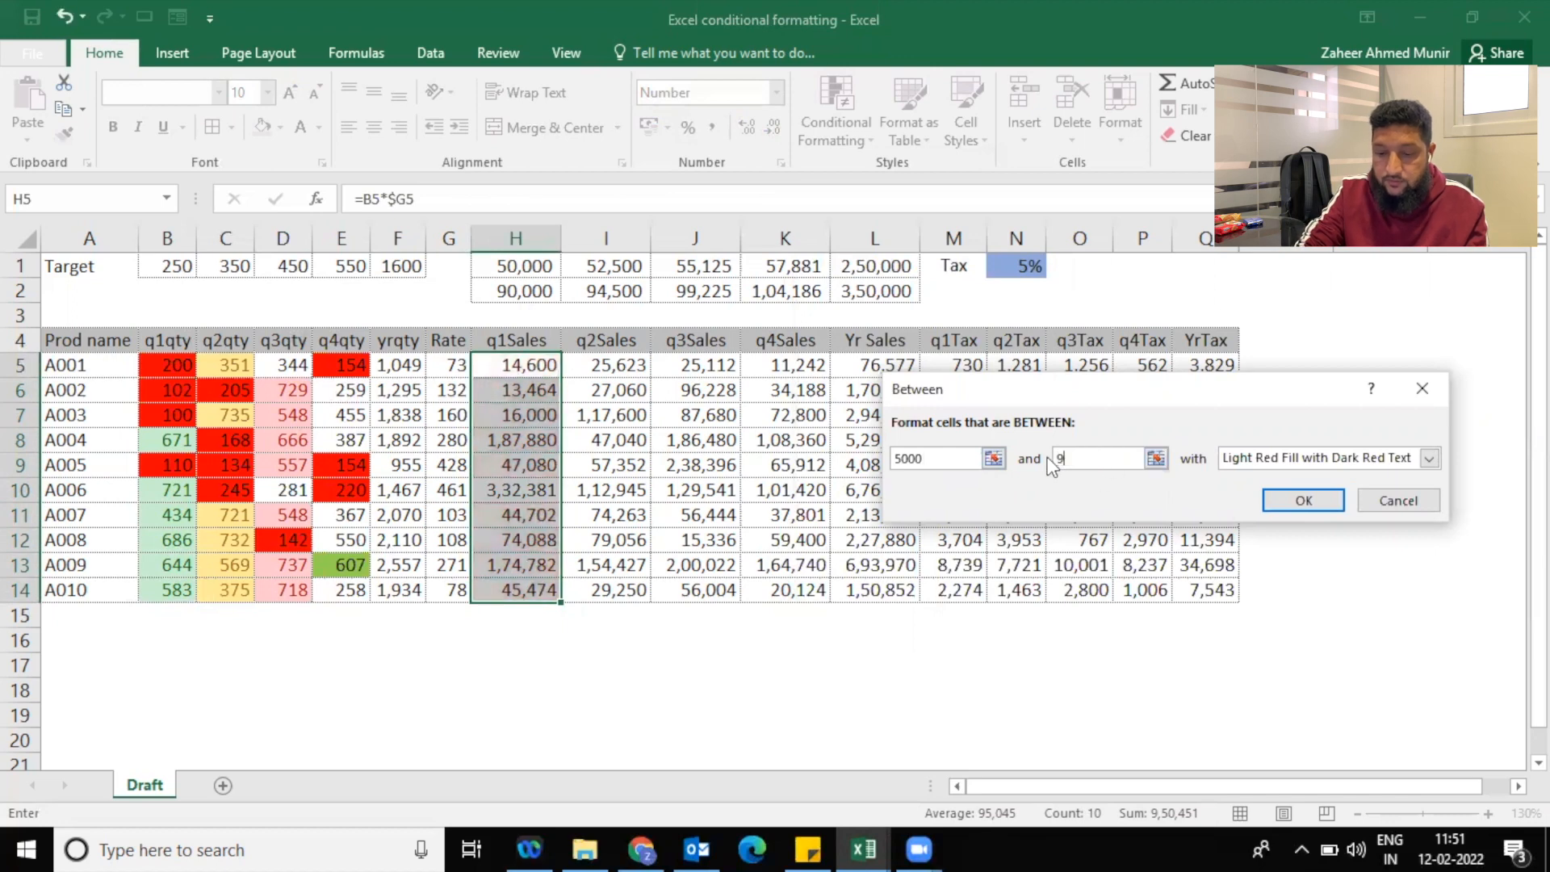
pyautogui.click(1253, 462)
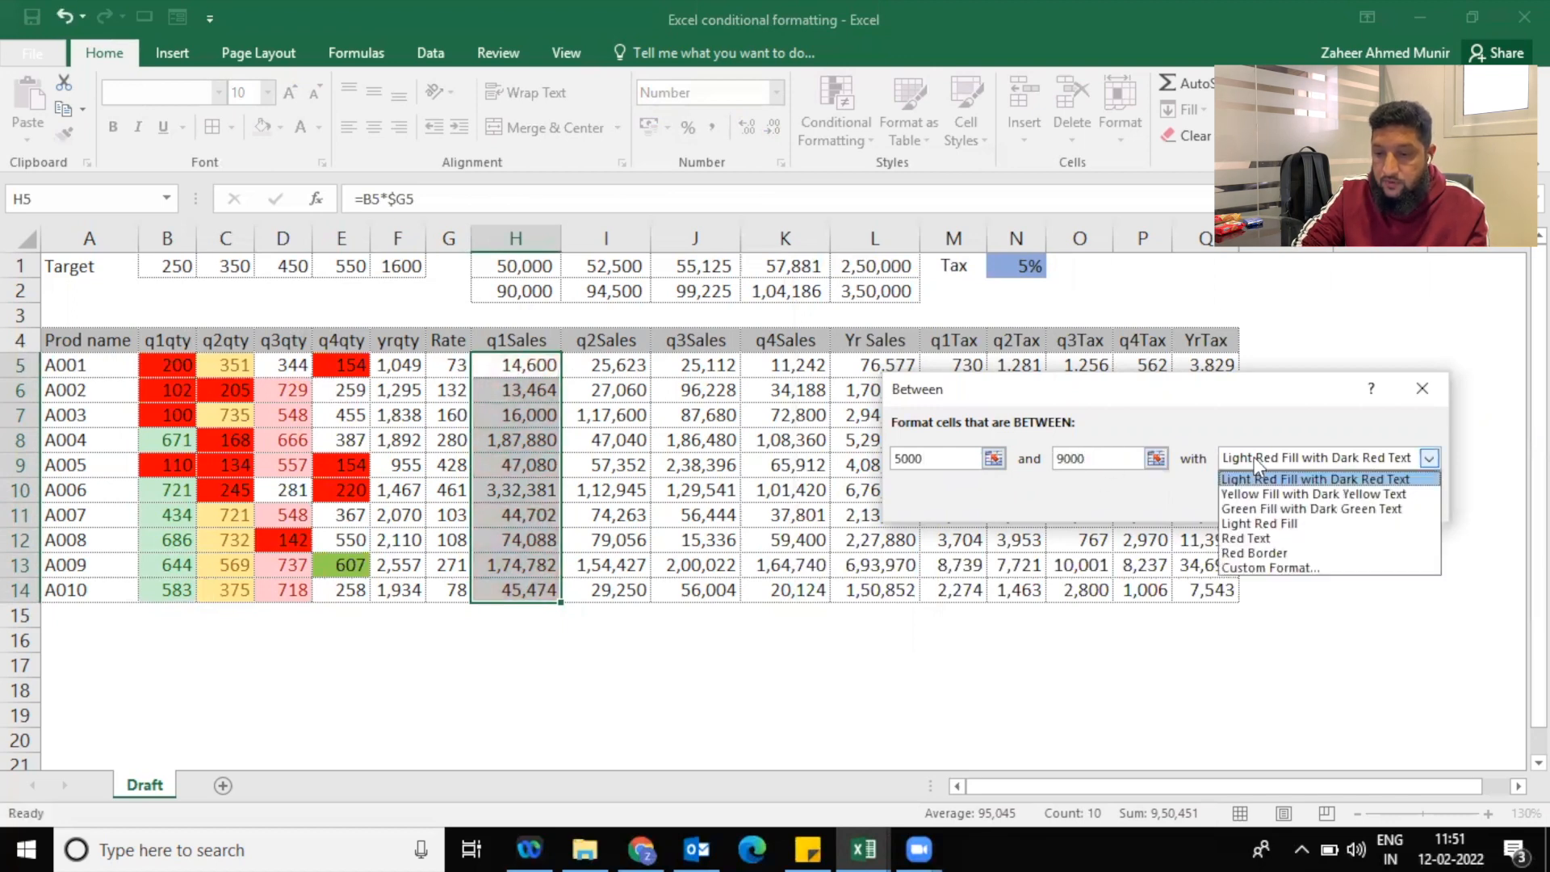
pyautogui.click(1251, 508)
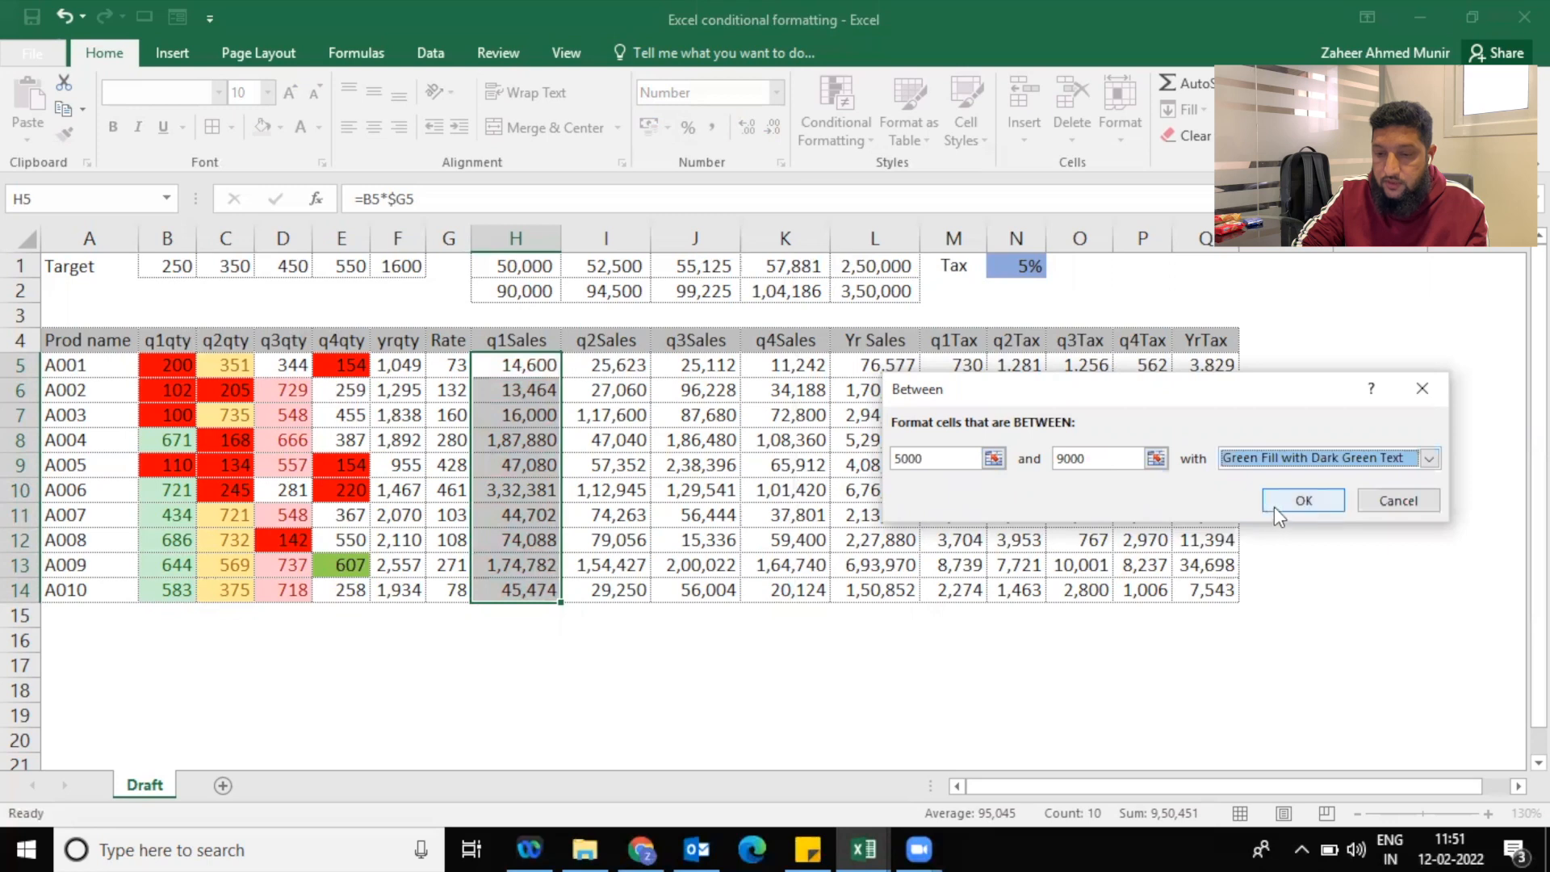
pyautogui.click(1274, 504)
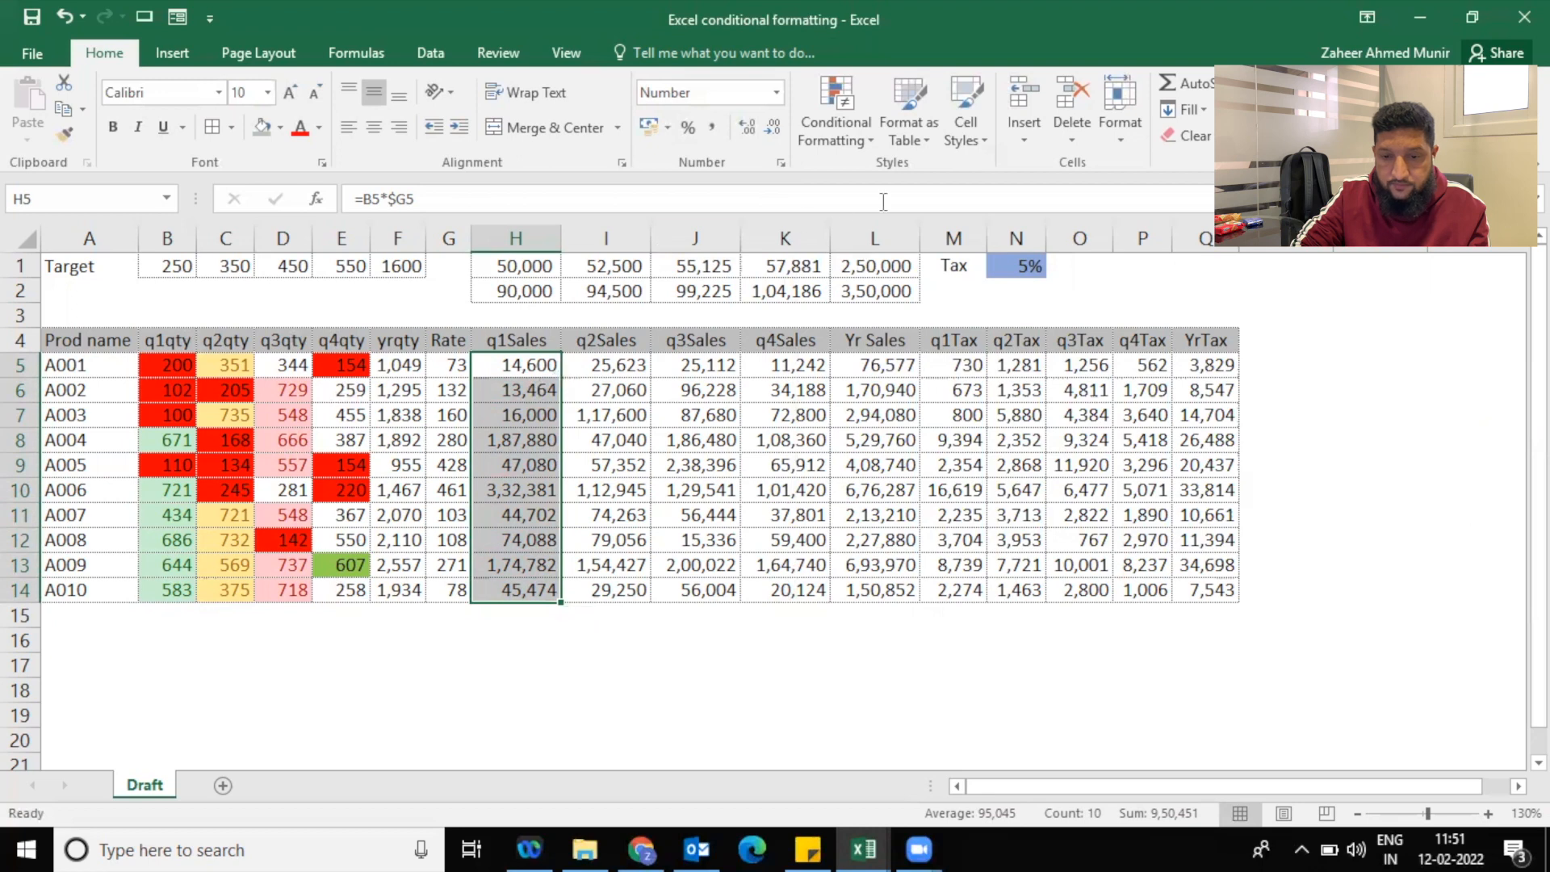
# Open the q1Sales Between rule for editing in the Rules Manager and review the available cell criteria types
pyautogui.click(811, 143)
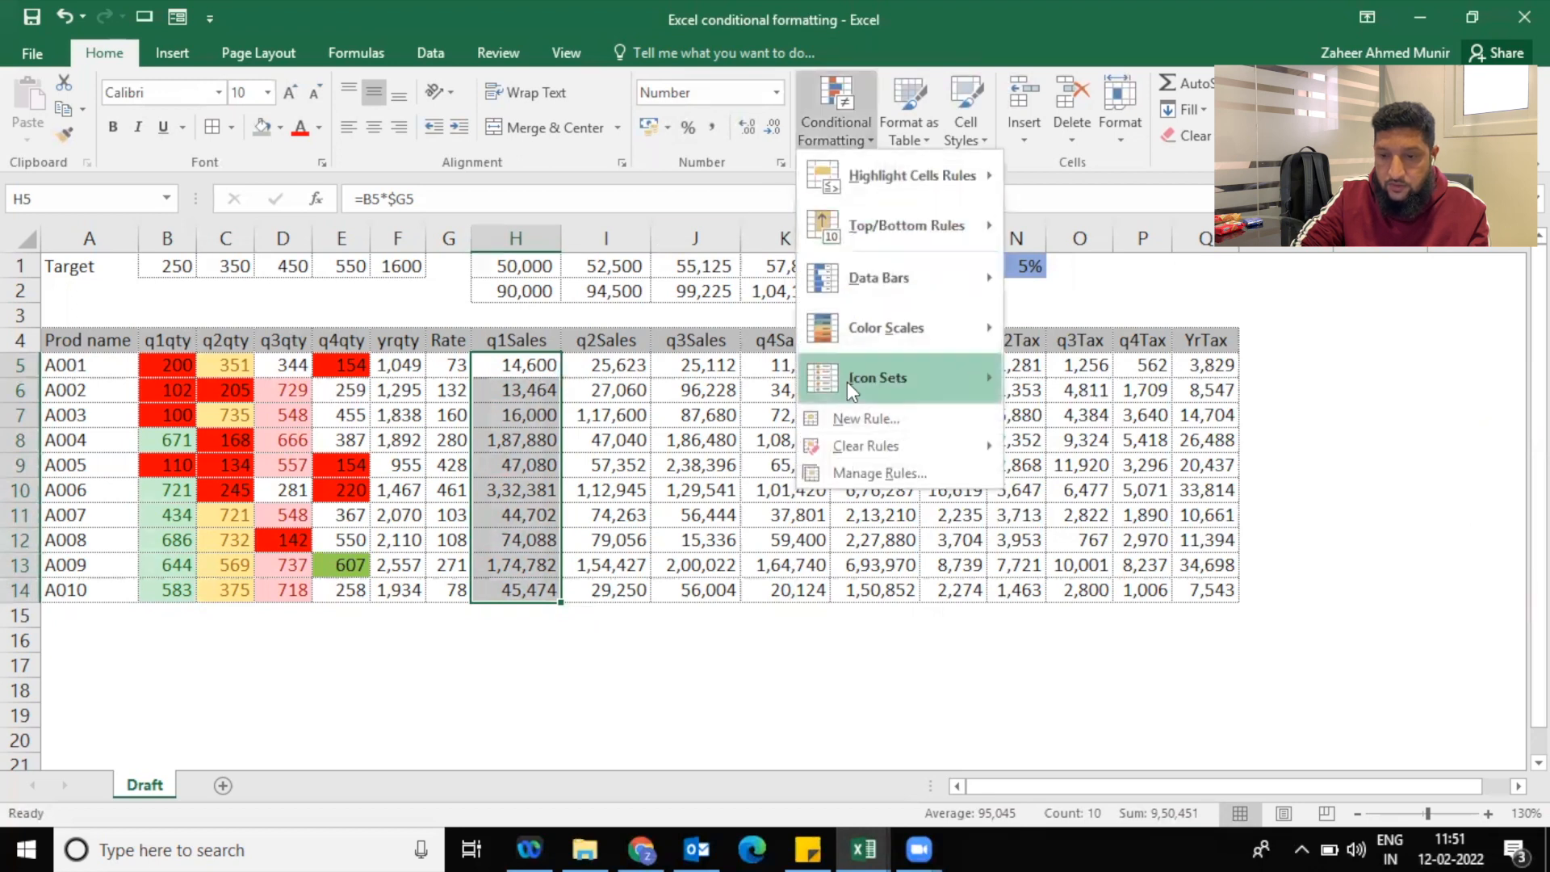
pyautogui.click(842, 474)
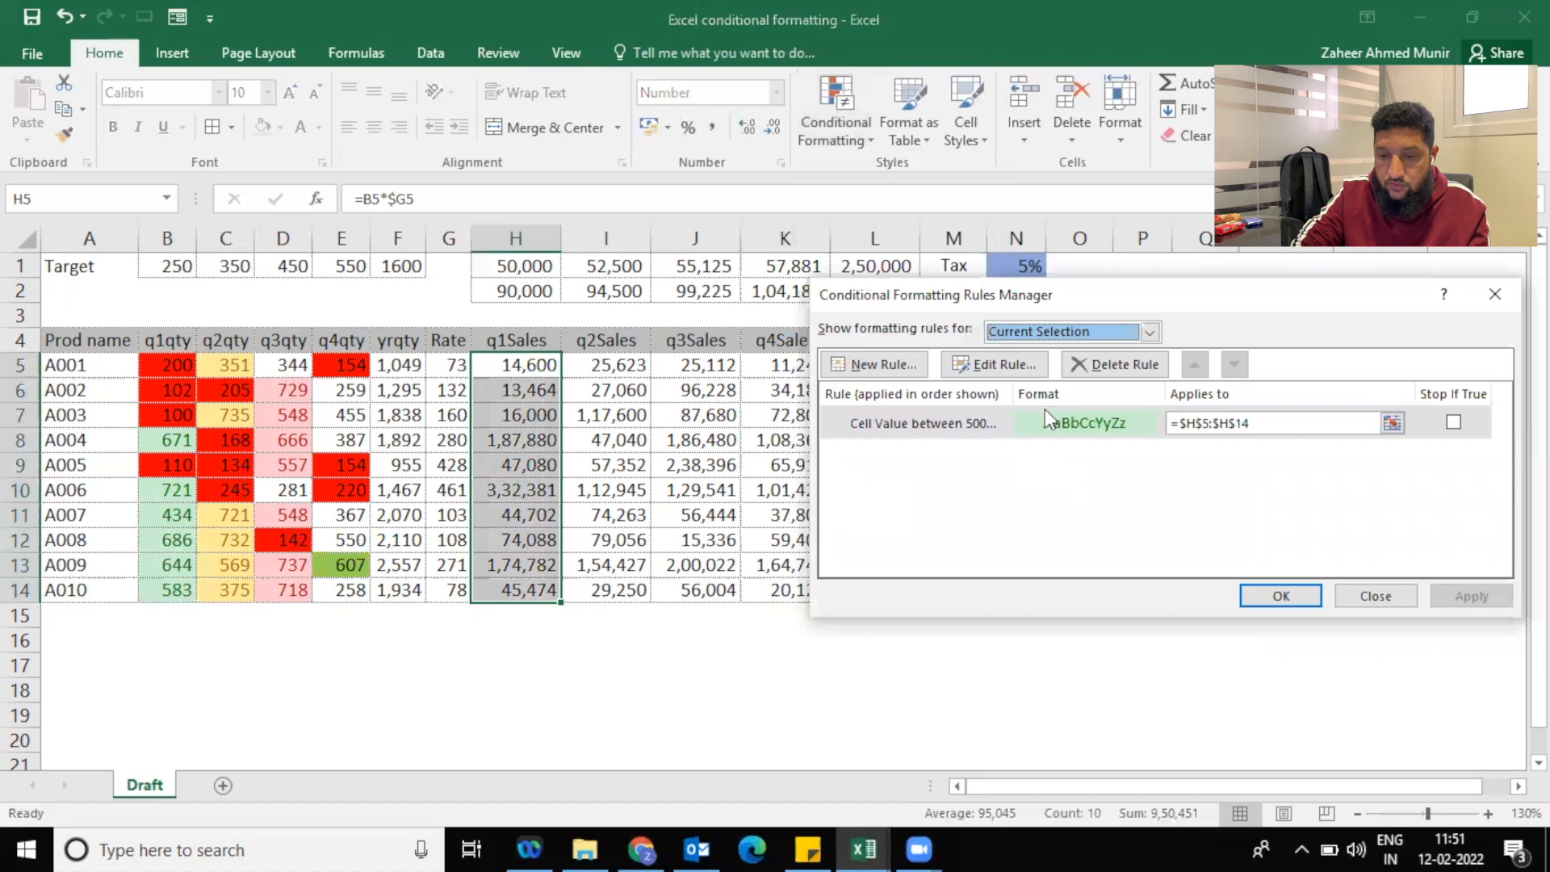
pyautogui.click(1051, 430)
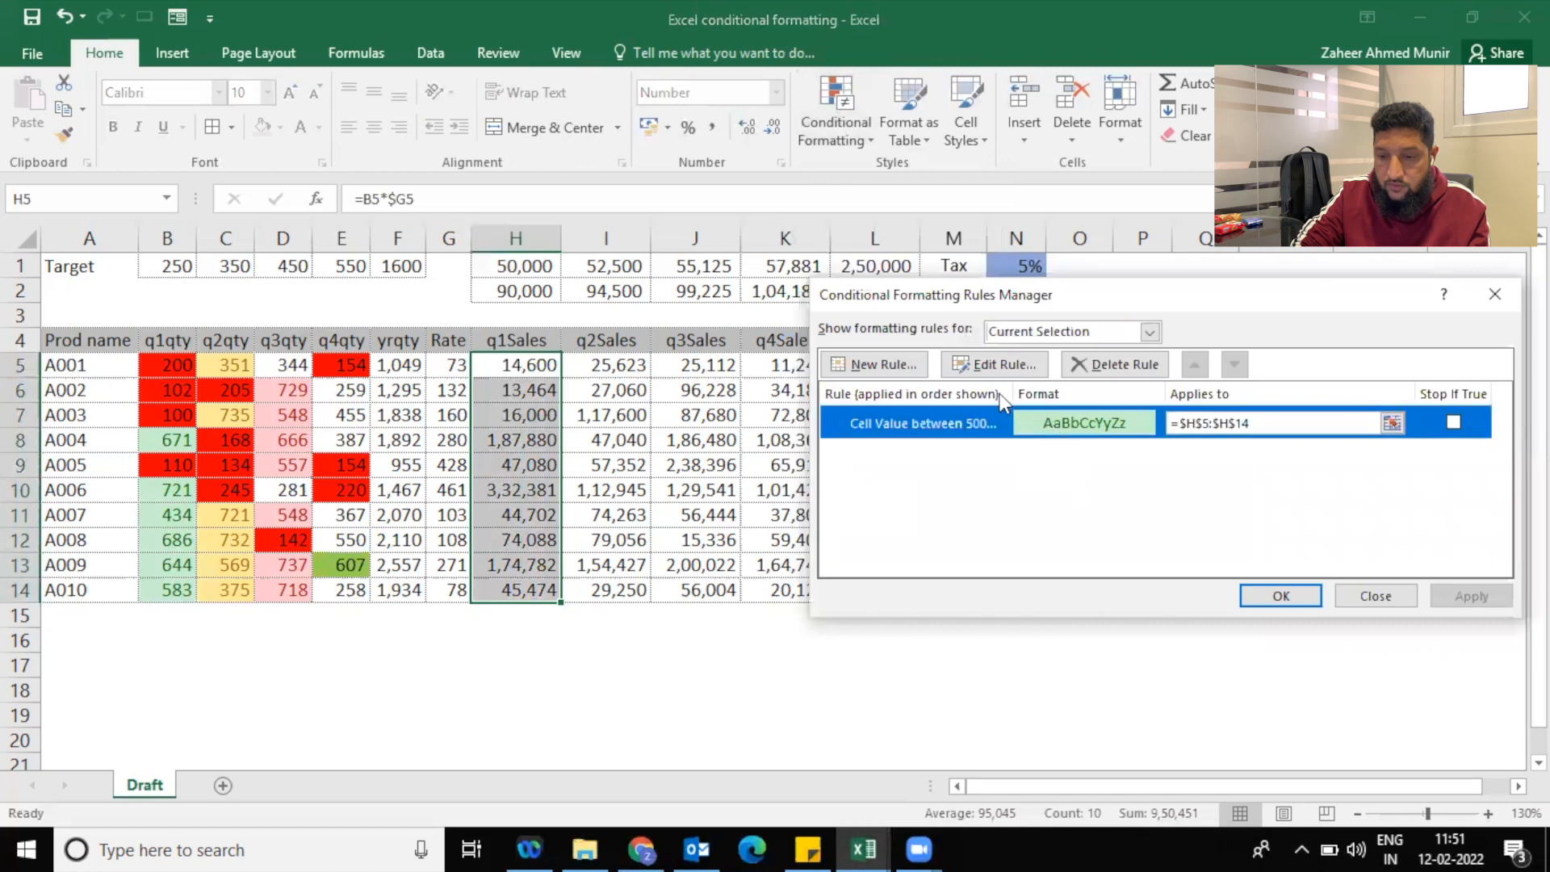
pyautogui.click(1001, 373)
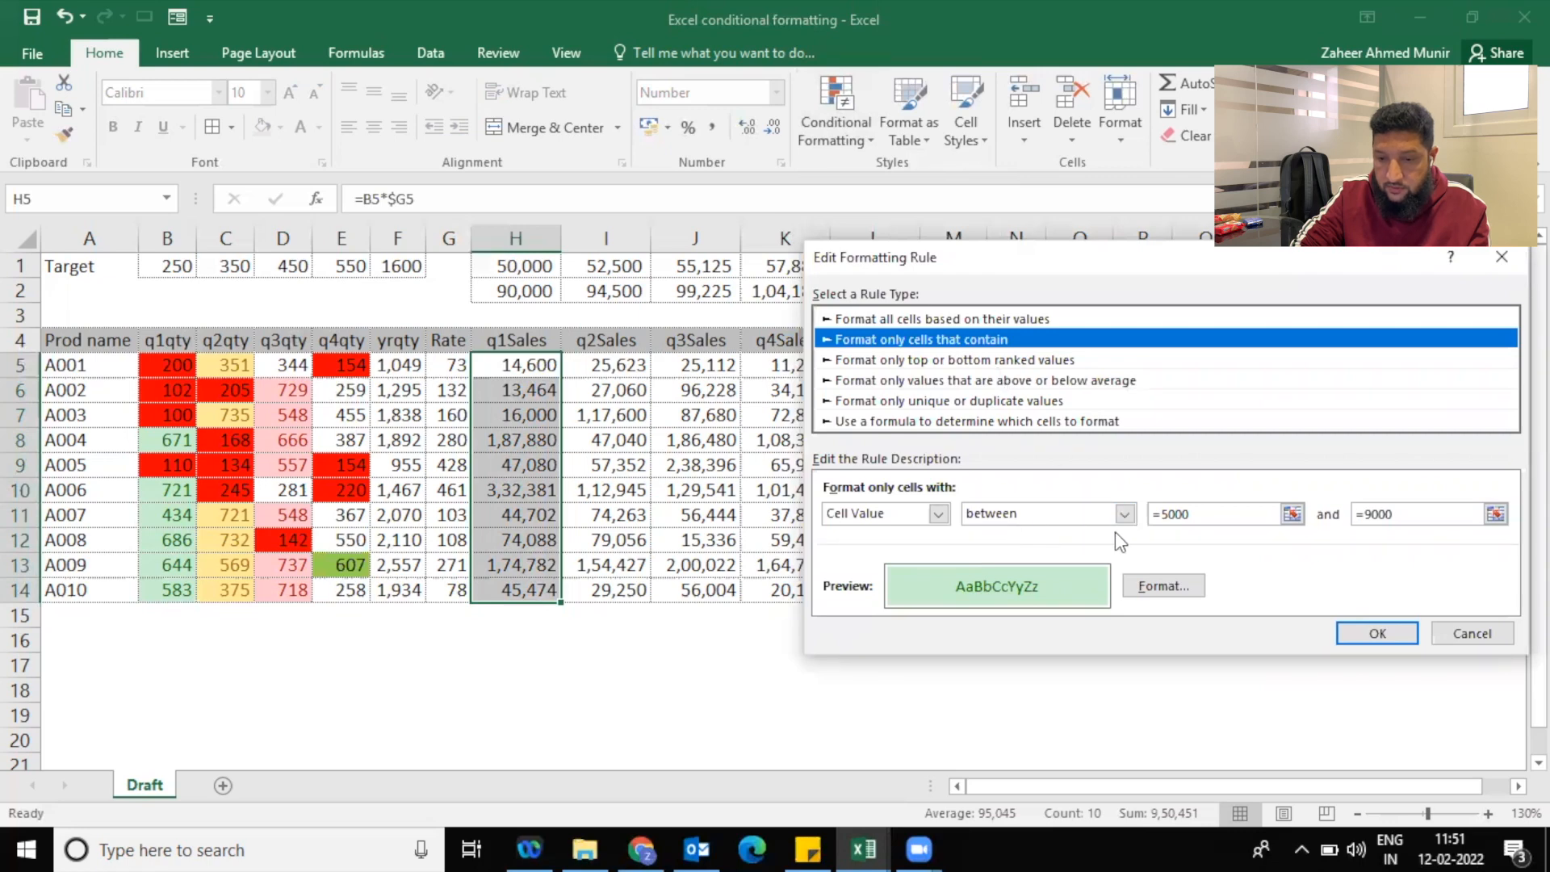
pyautogui.click(923, 512)
pyautogui.click(922, 511)
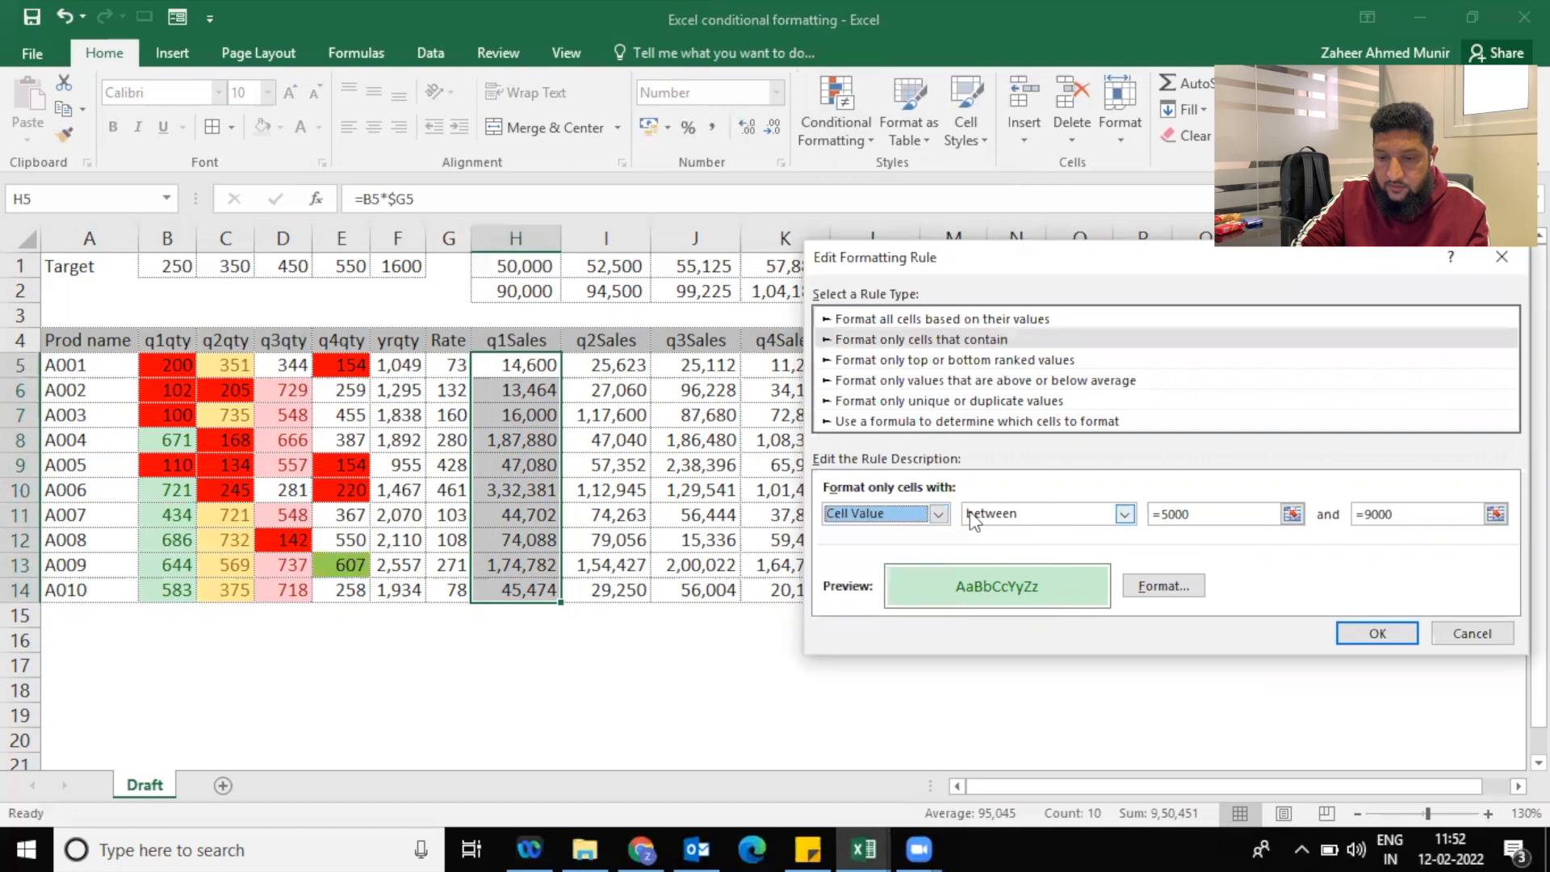
pyautogui.click(940, 513)
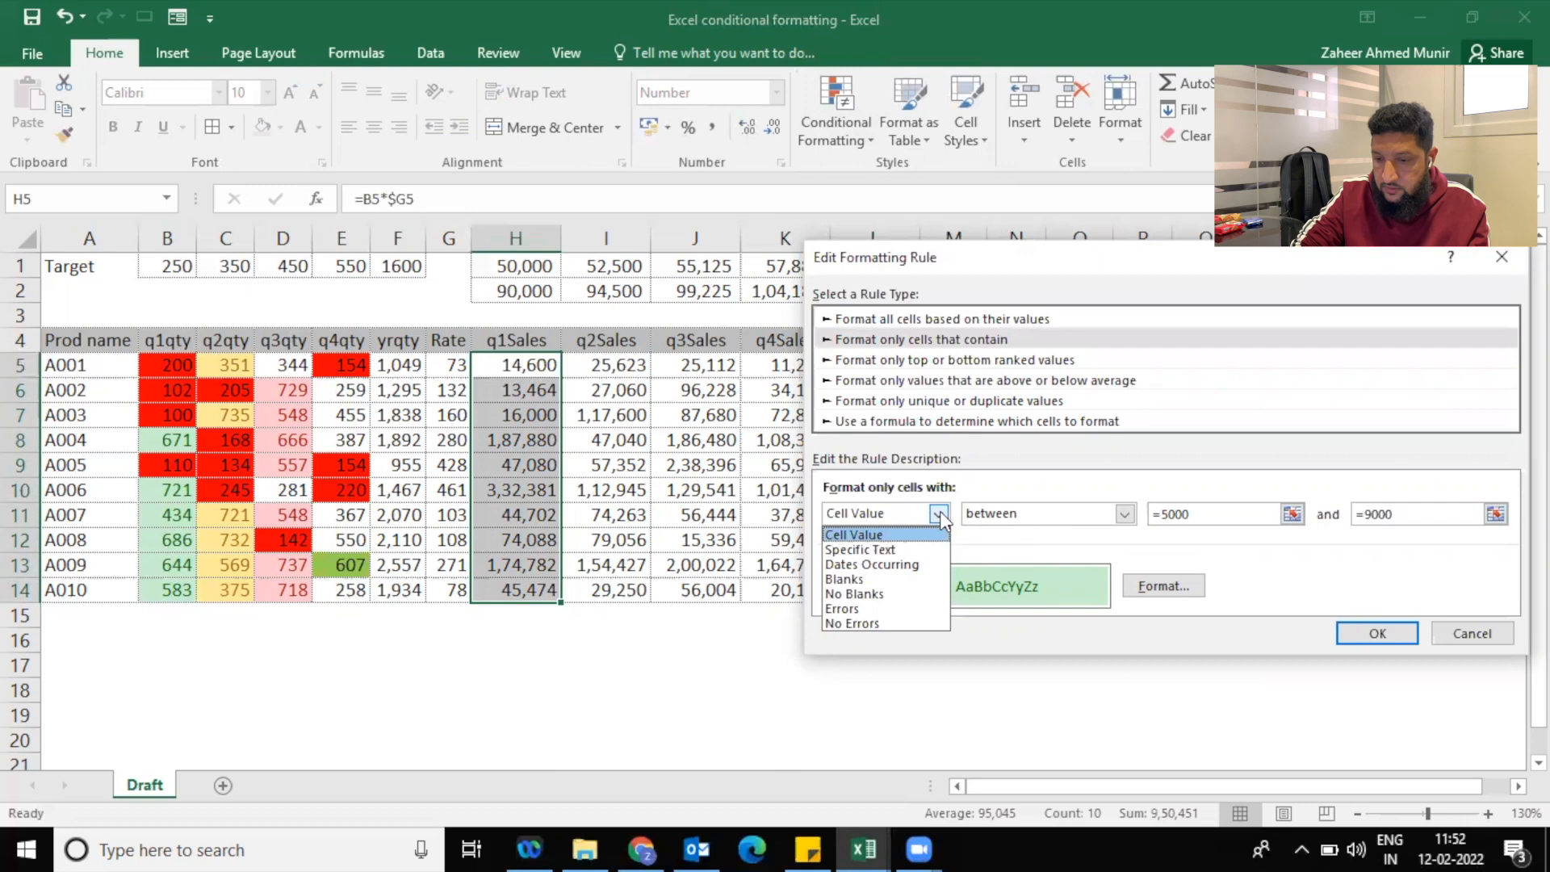
pyautogui.click(940, 511)
# Set the q1Sales Between rule's limits to 50000 and 90000 and apply the change
pyautogui.click(1225, 515)
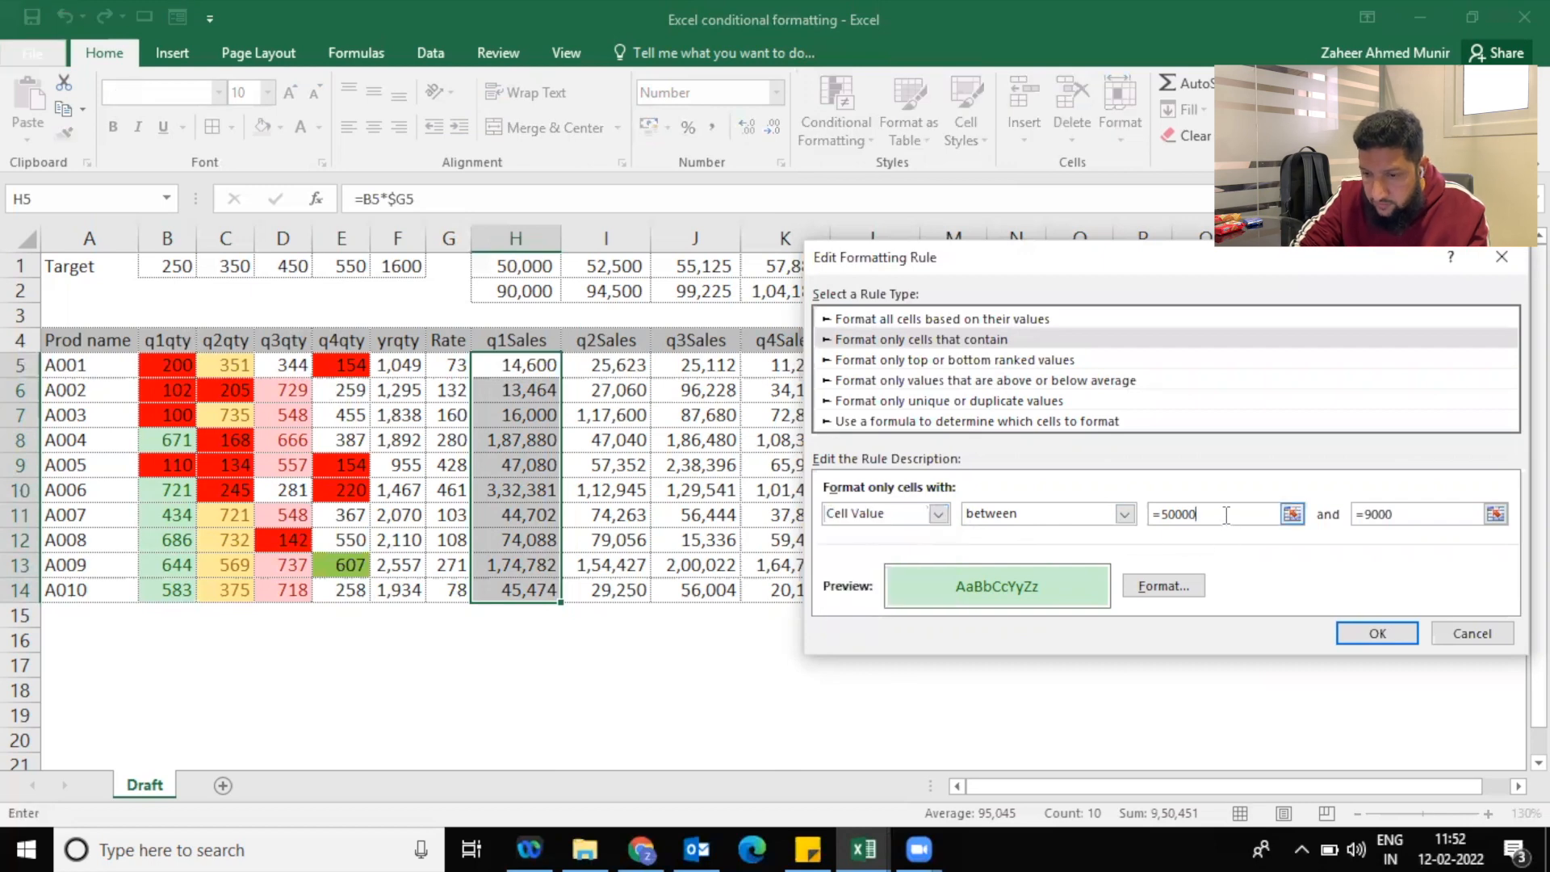
pyautogui.write('0')
pyautogui.click(1435, 515)
pyautogui.write('0')
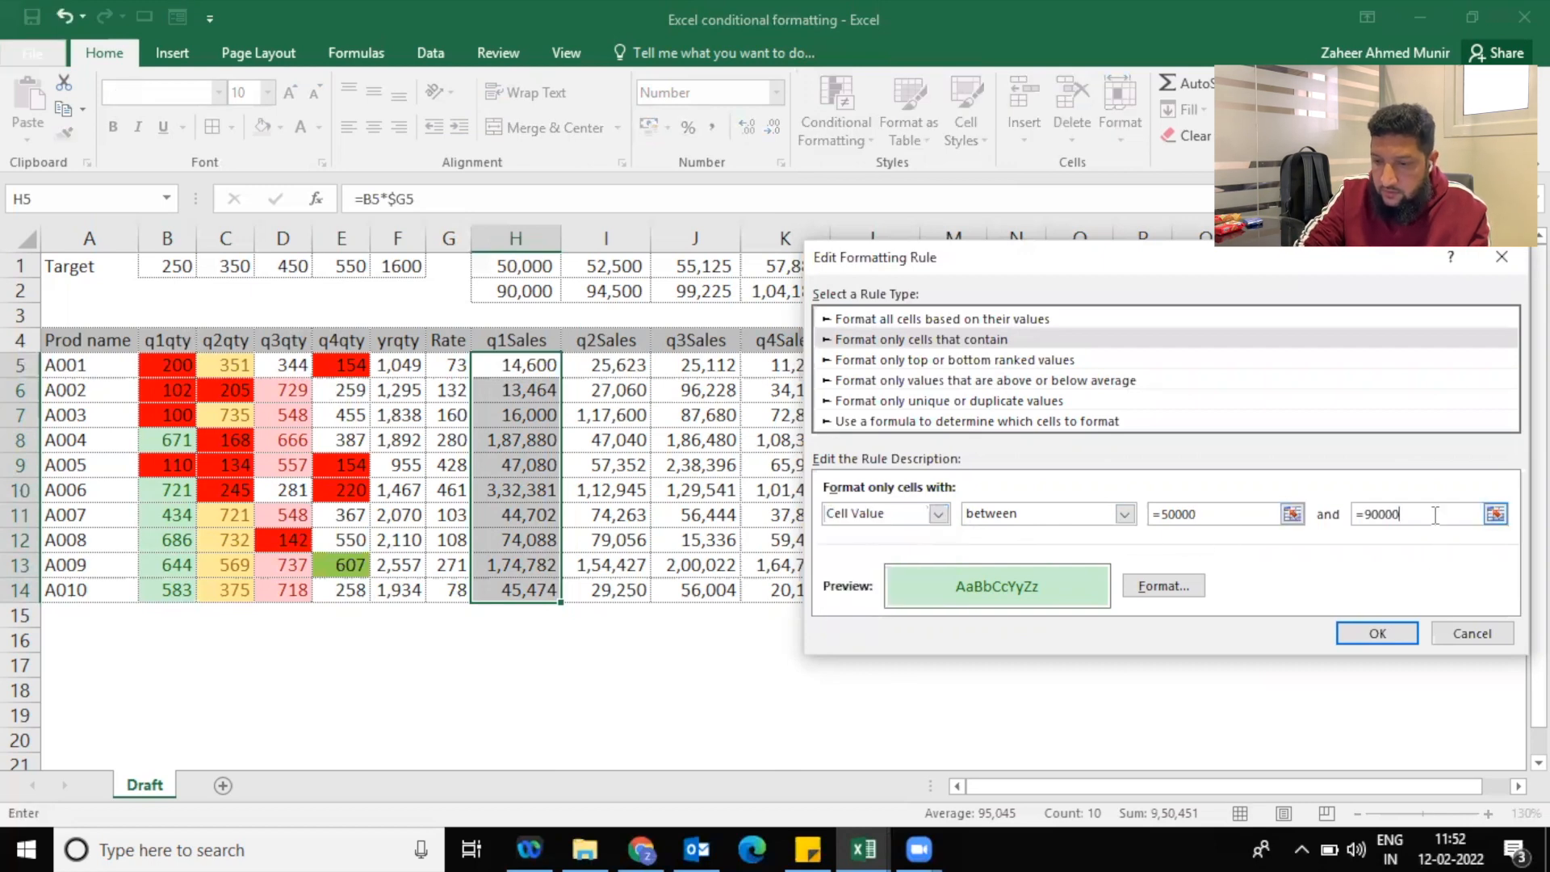
pyautogui.click(1401, 633)
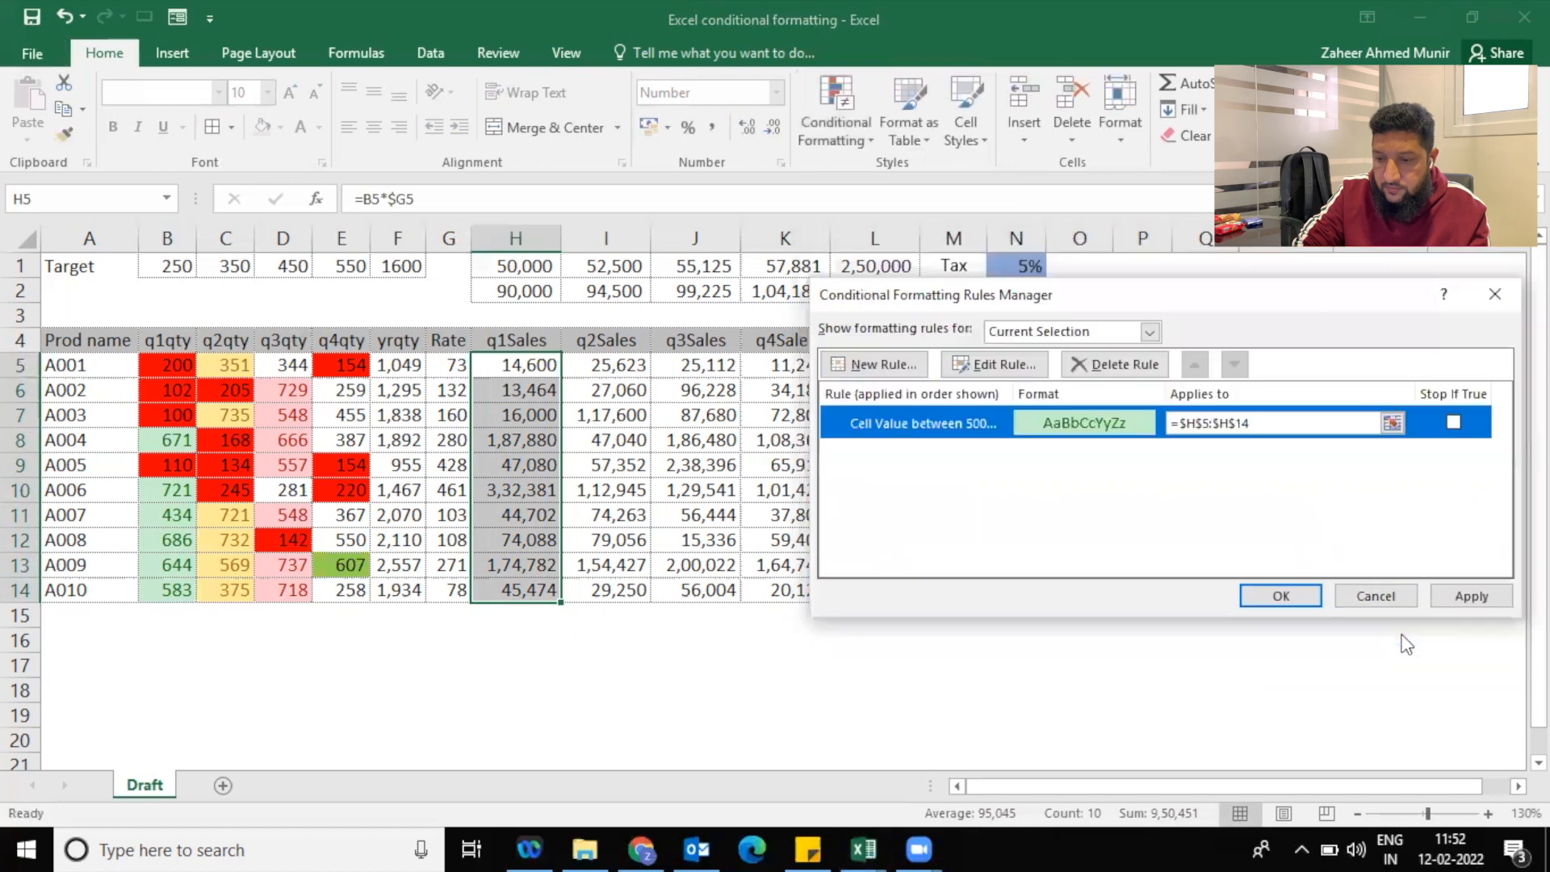
pyautogui.click(1471, 596)
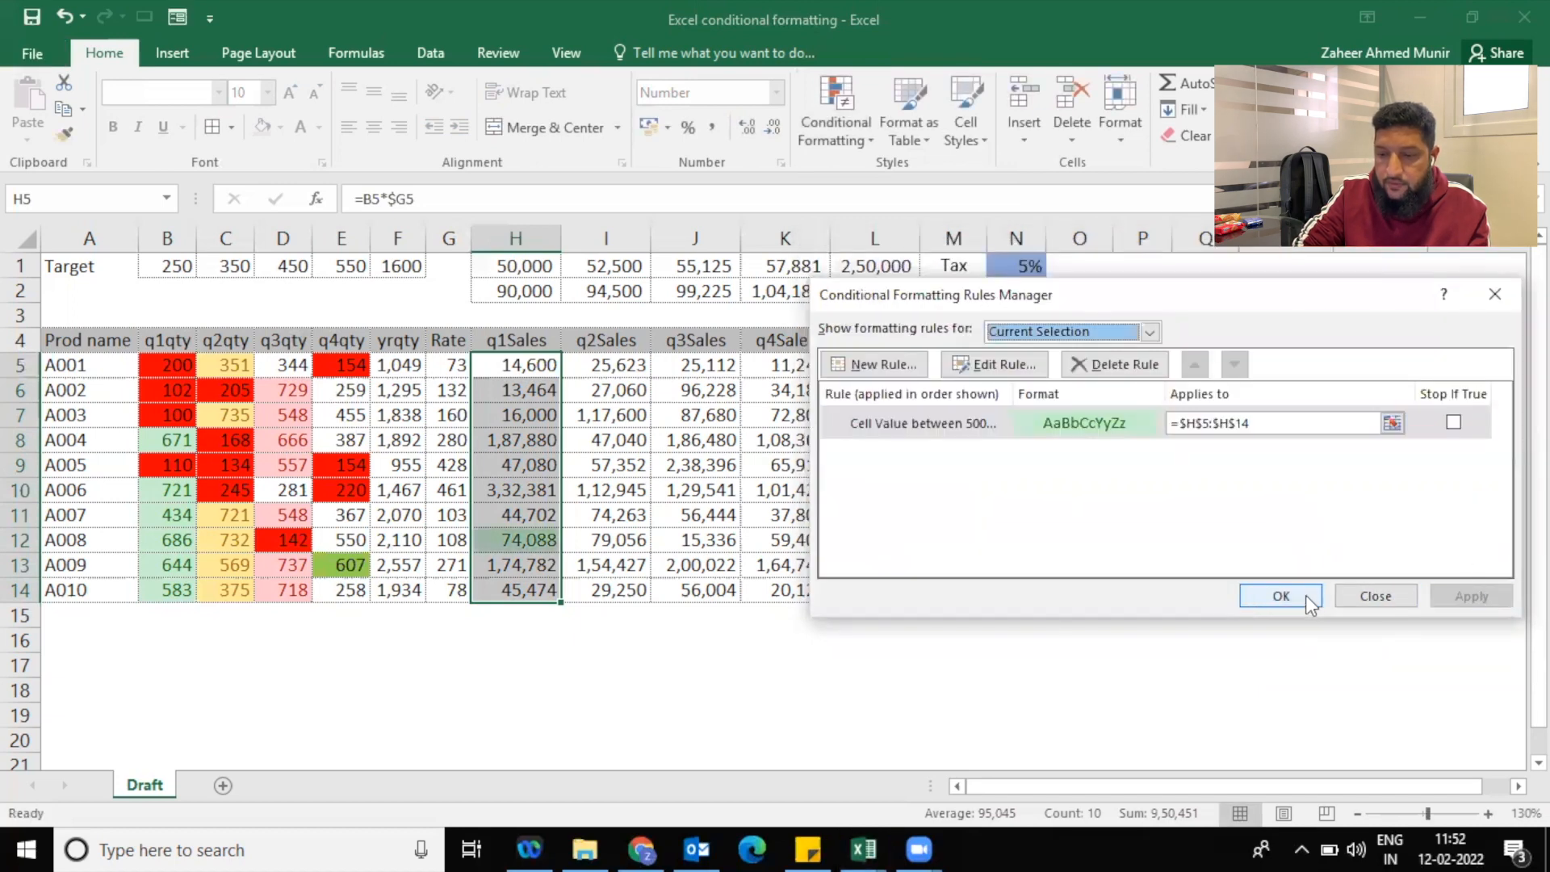
pyautogui.click(1283, 595)
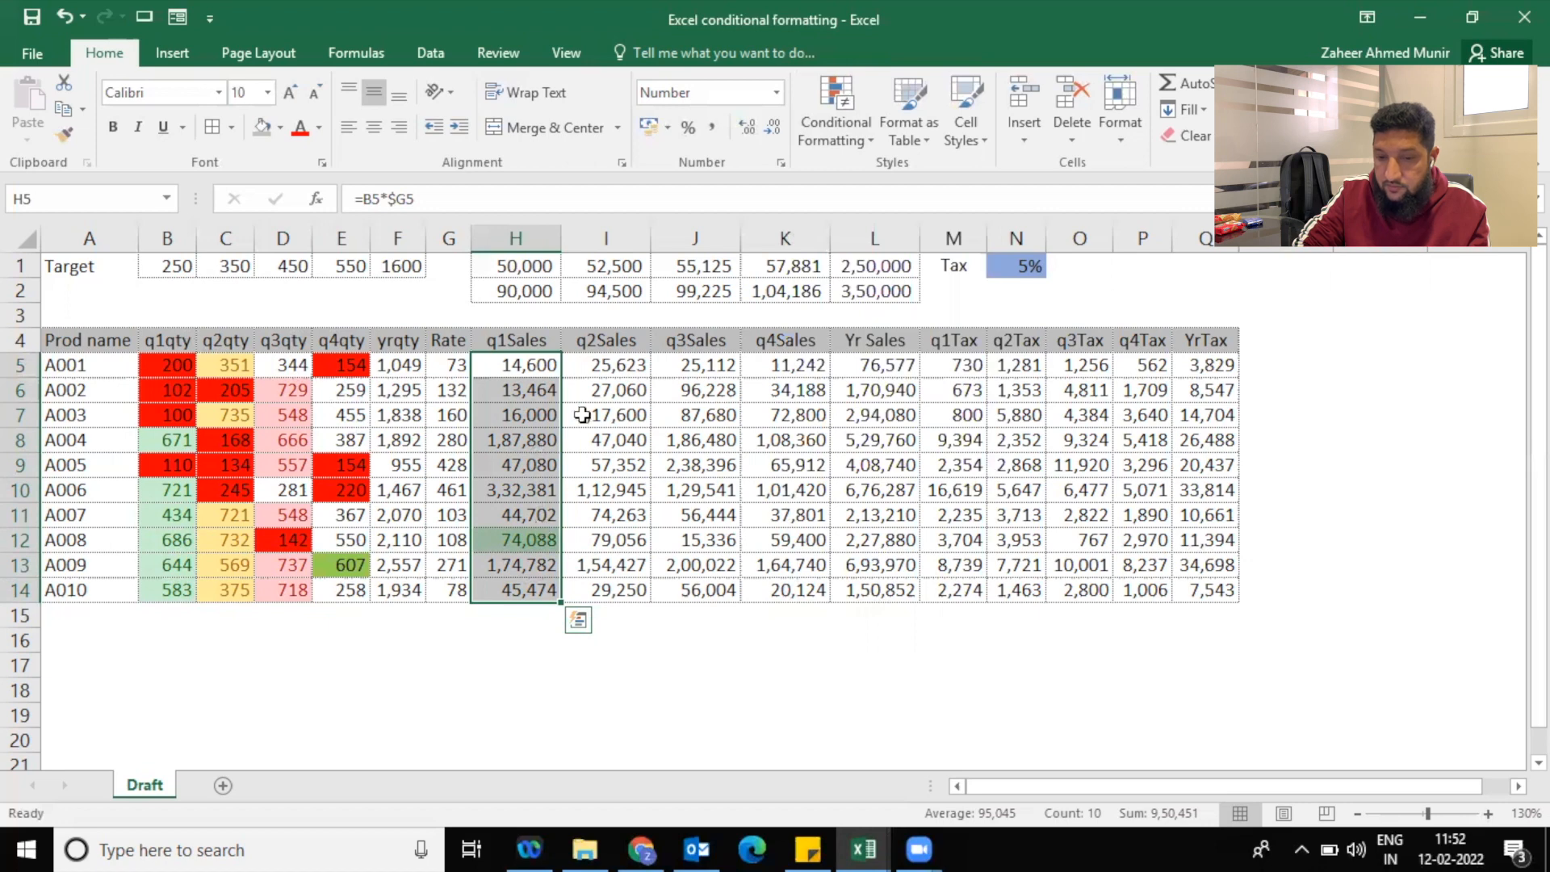
# Highlight q2Sales values in I5:I14 between 52500 and 94500 with Green Fill with Dark Green Text
pyautogui.moveTo(597, 367); pyautogui.dragTo(616, 591)
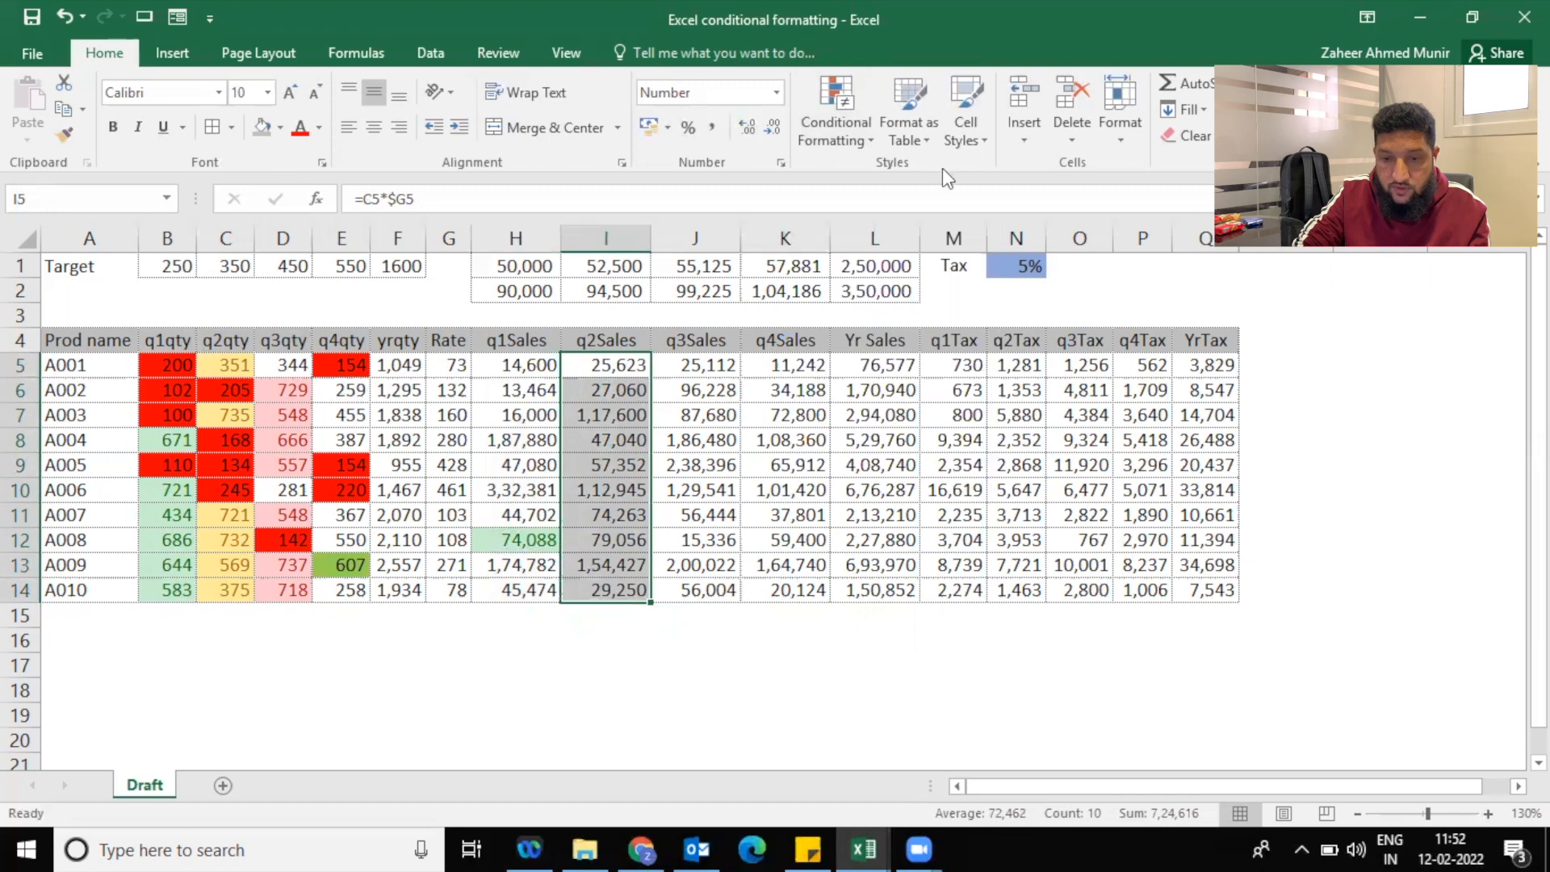
pyautogui.click(855, 138)
pyautogui.moveTo(901, 171)
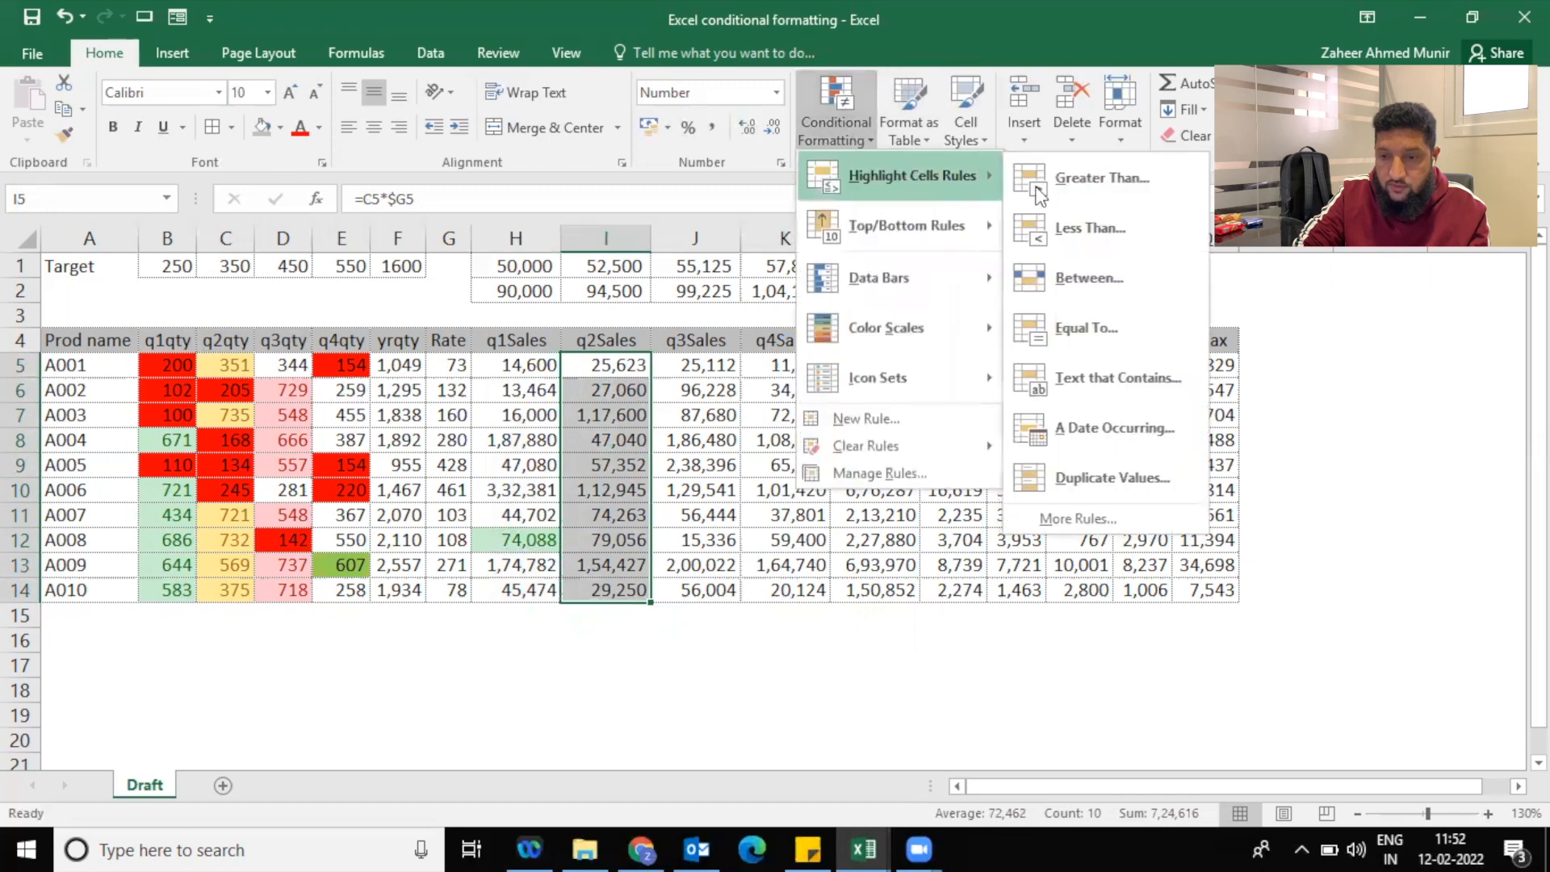
pyautogui.click(1056, 278)
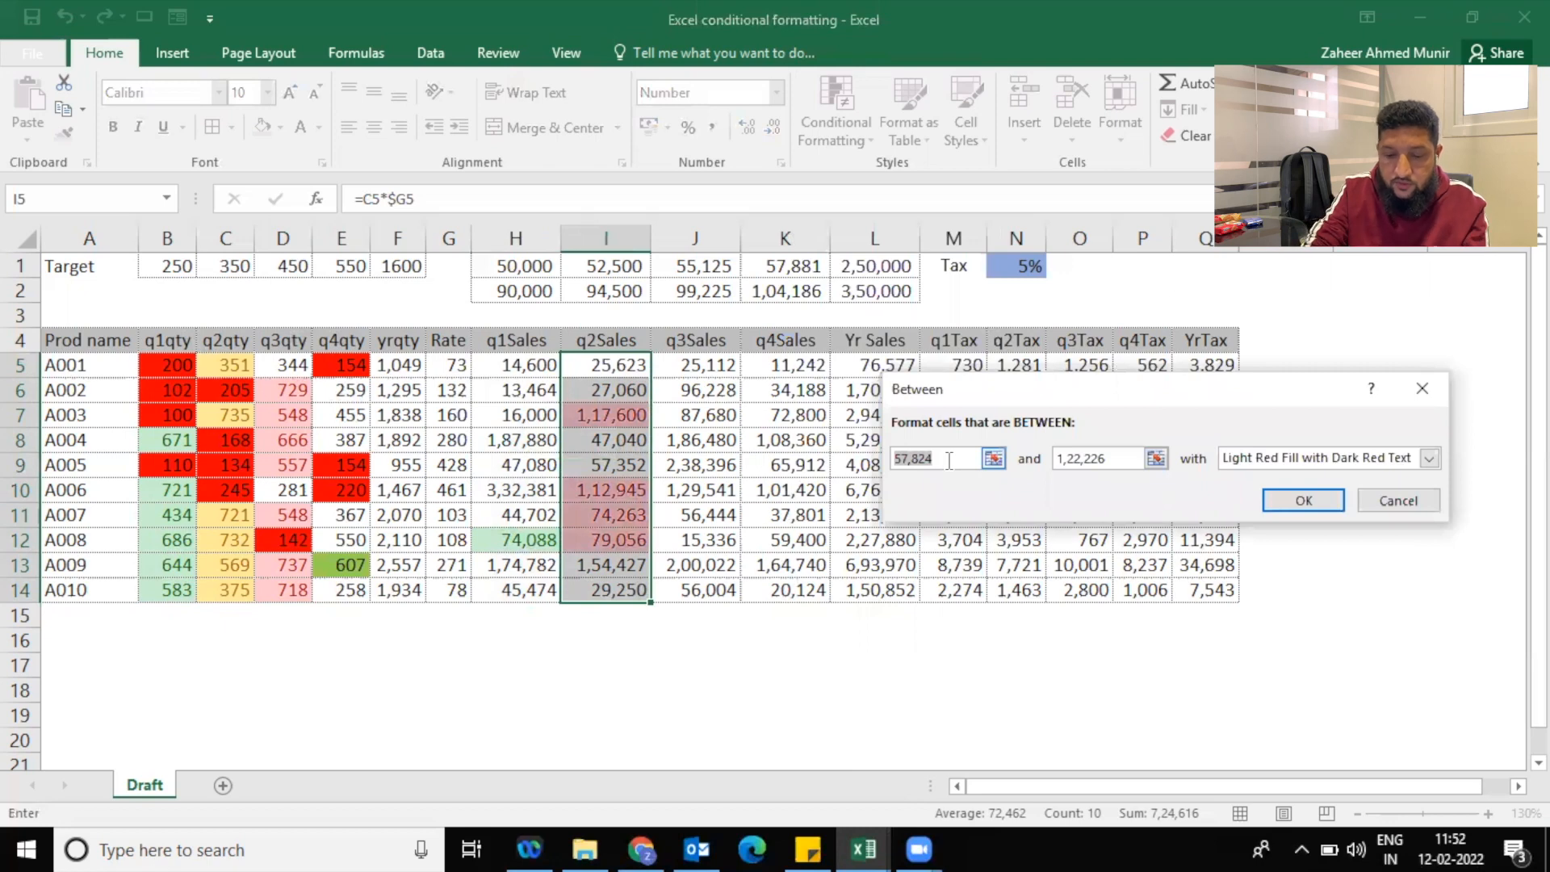
pyautogui.write('52500')
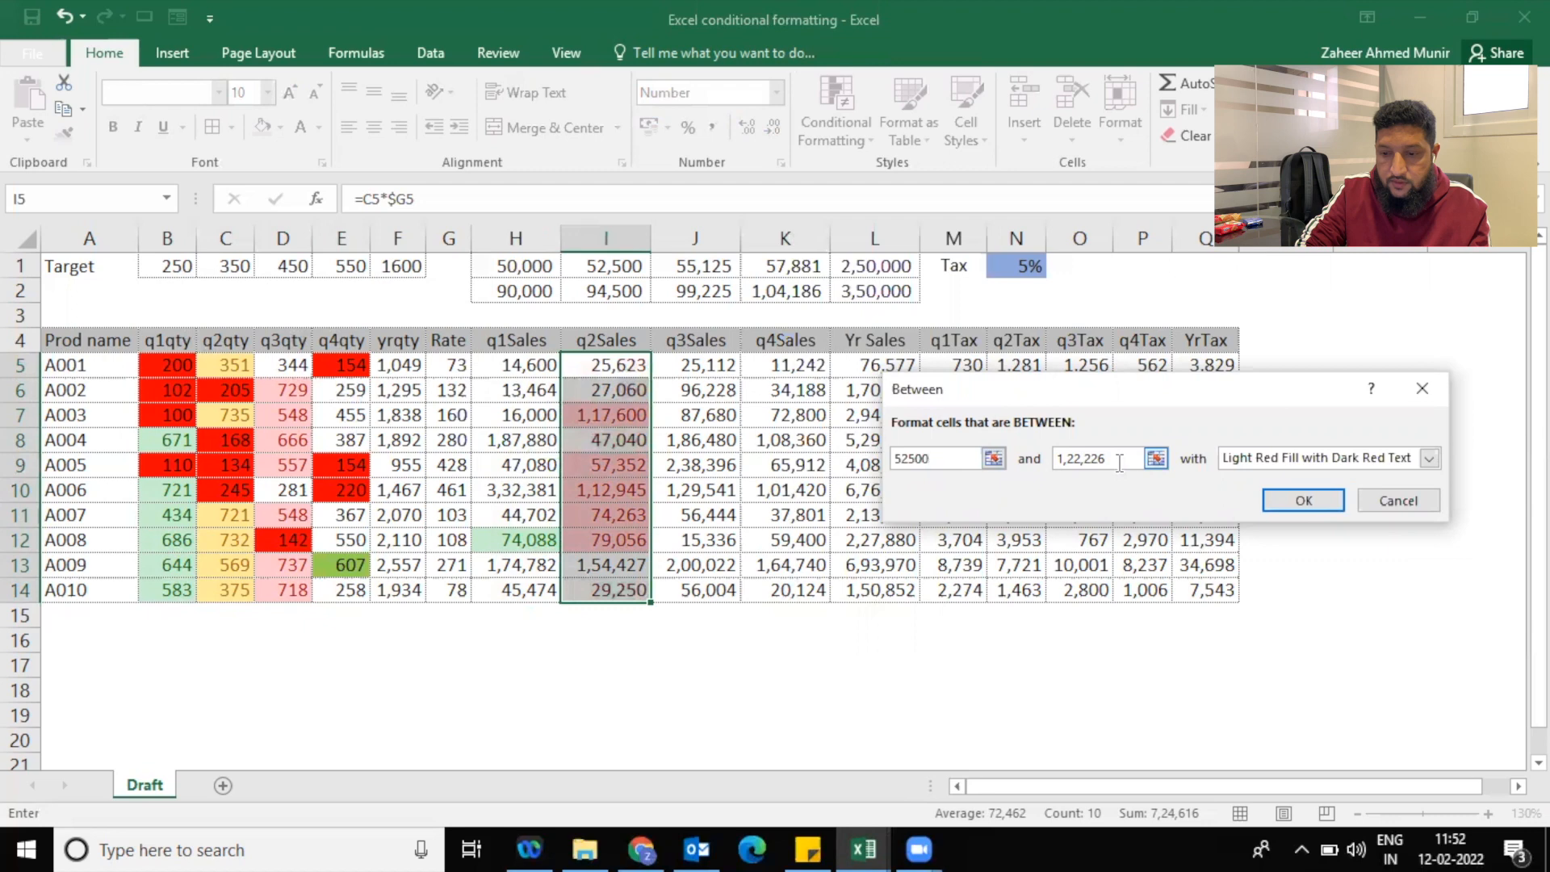
pyautogui.moveTo(1105, 459); pyautogui.dragTo(1055, 460)
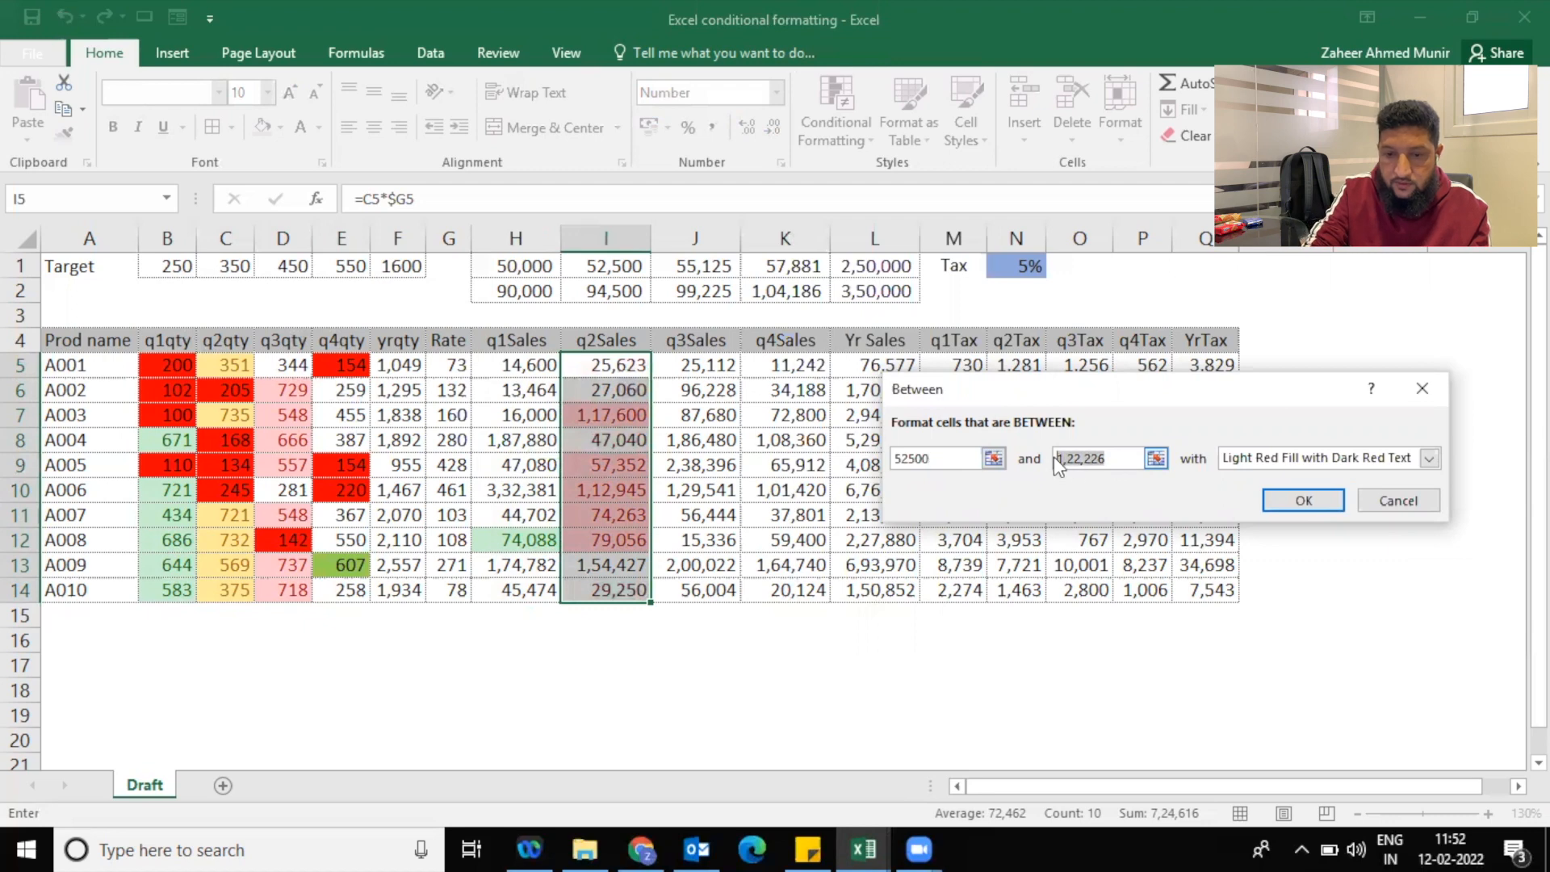
pyautogui.write('94500')
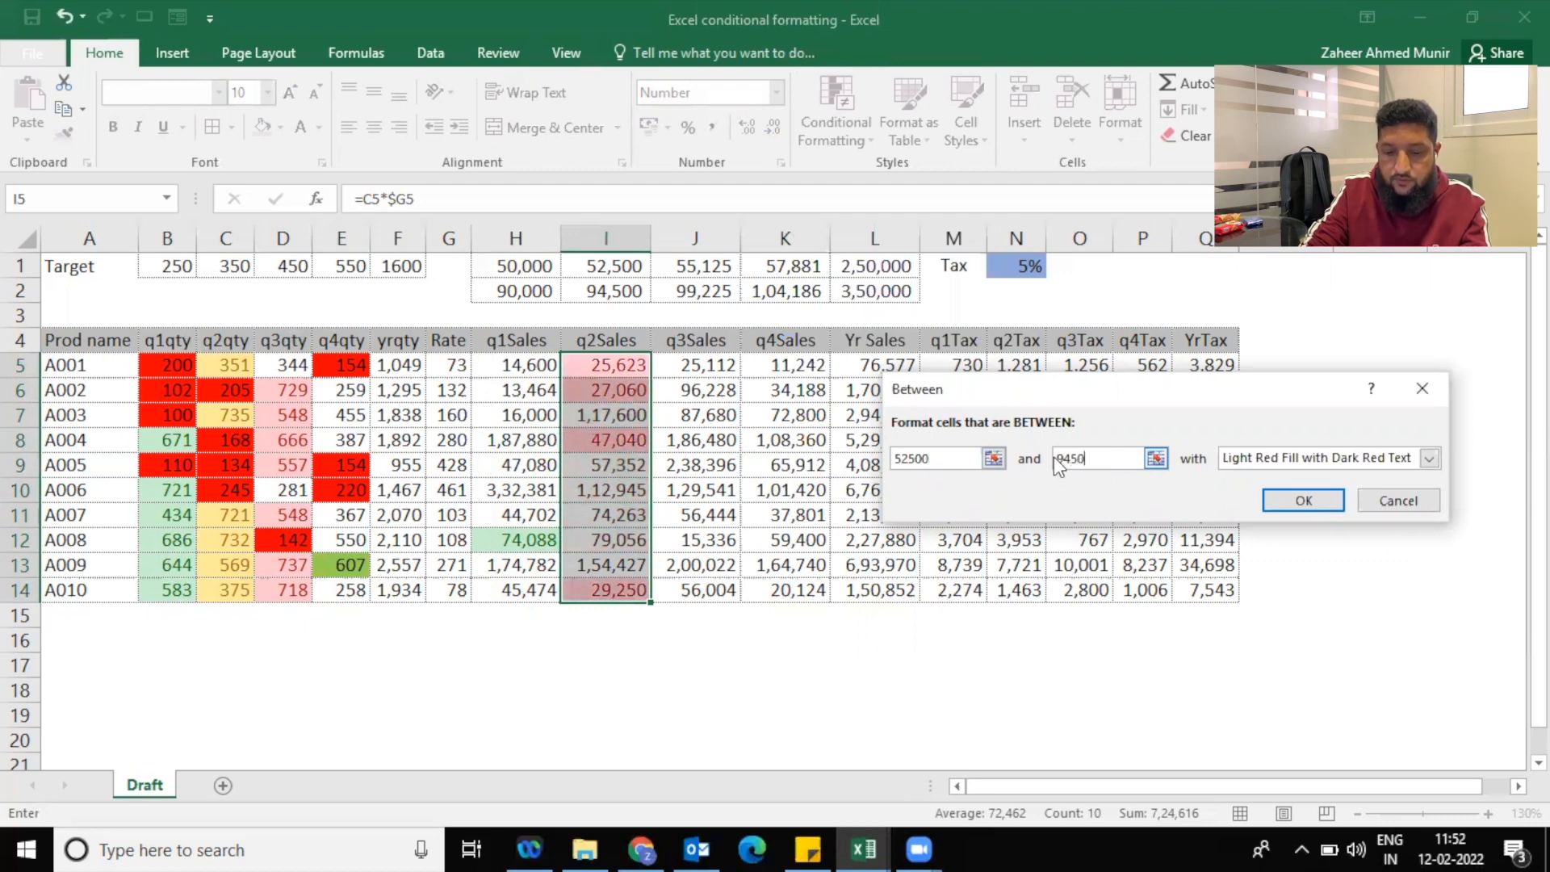
pyautogui.click(1247, 459)
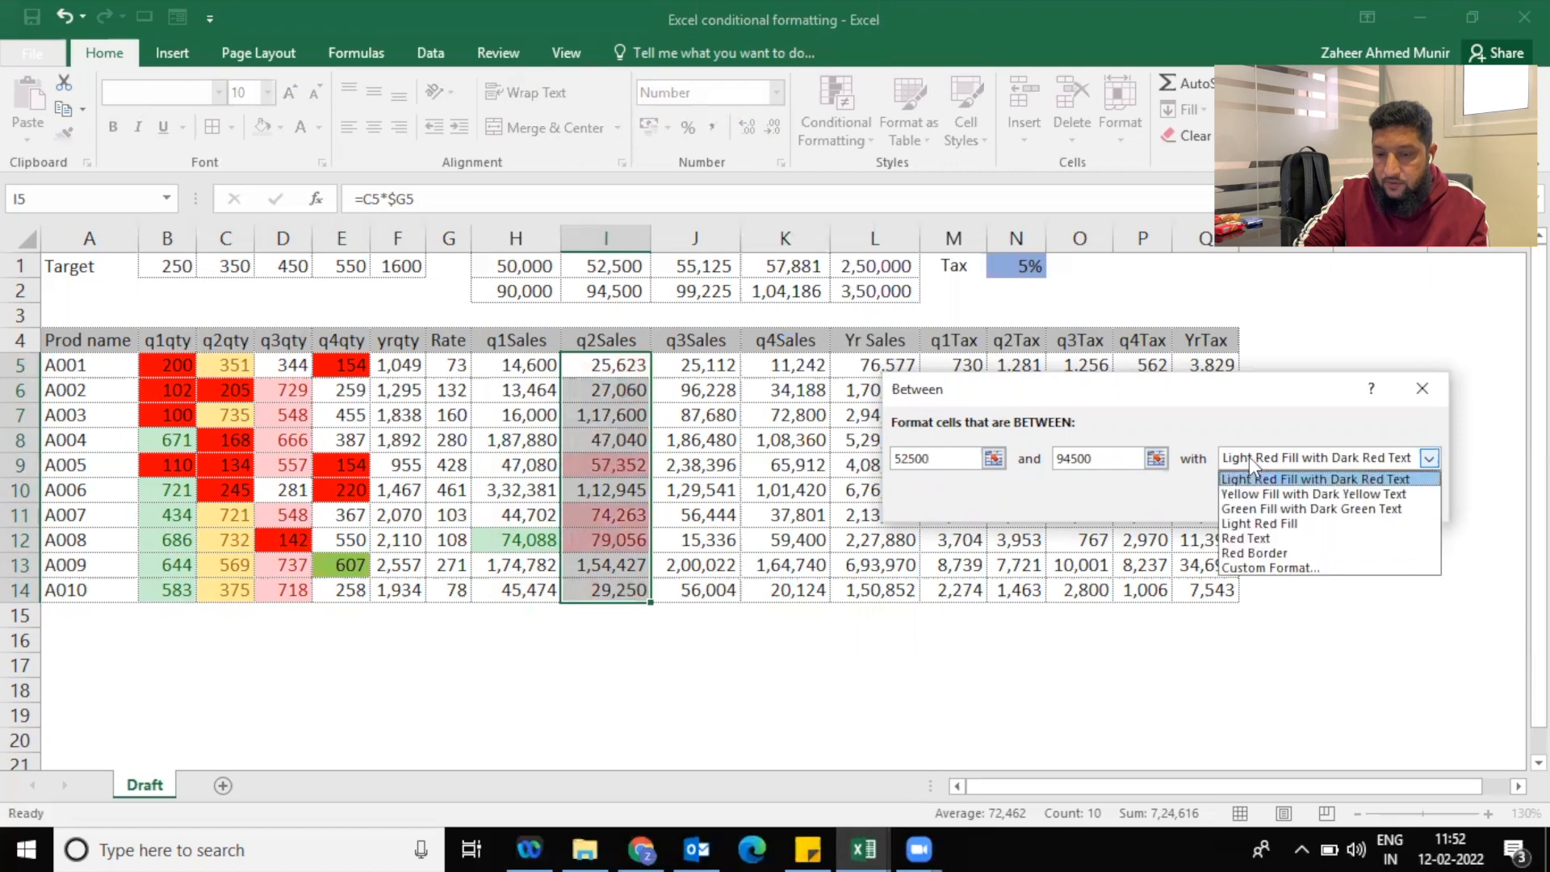
pyautogui.click(1246, 510)
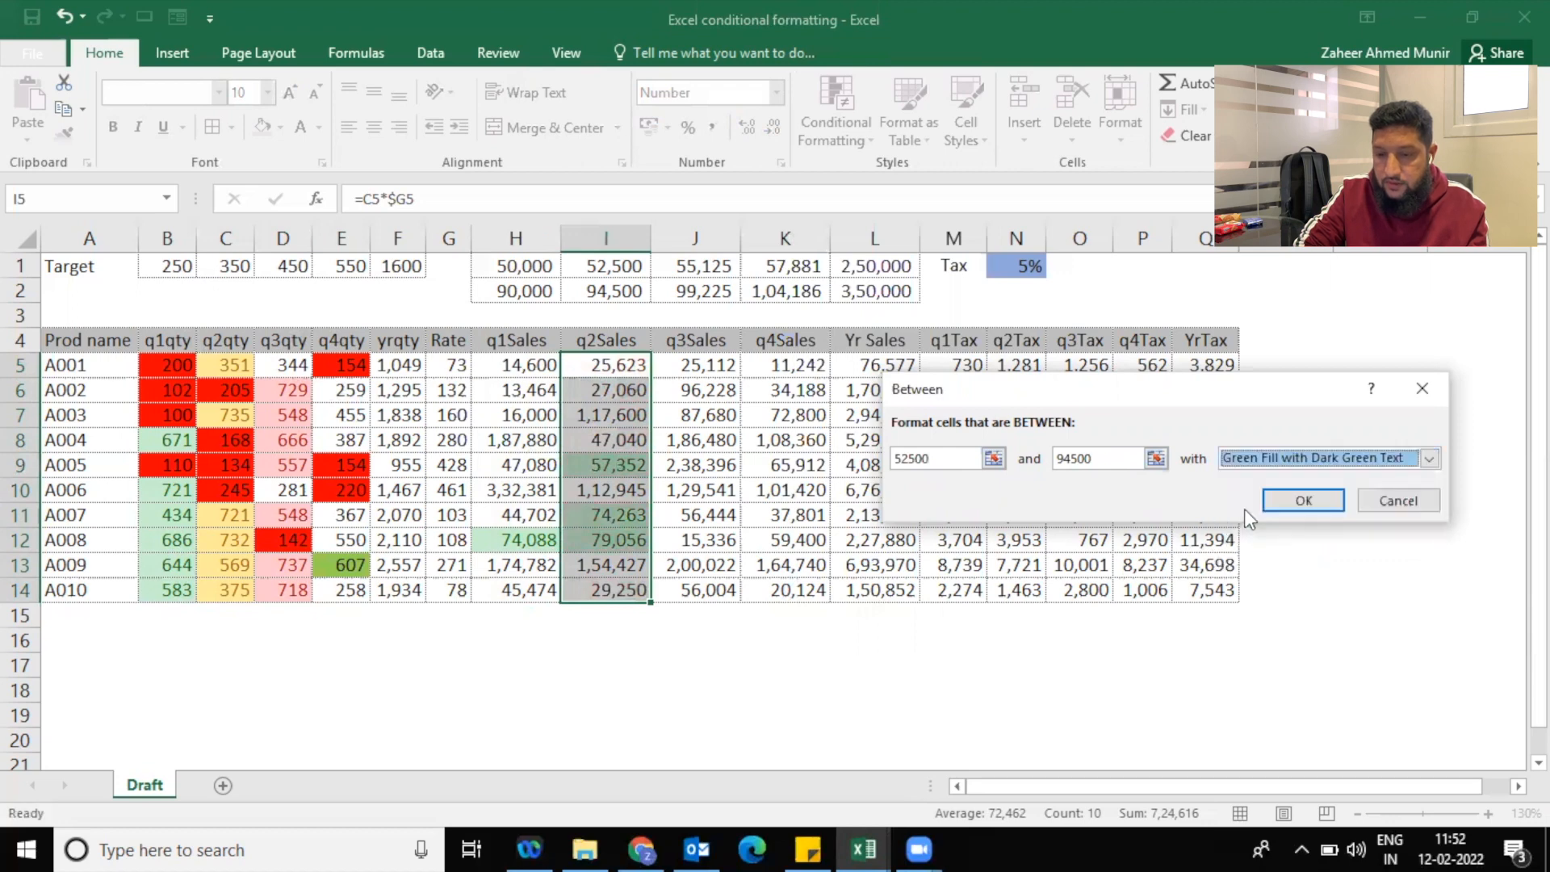
pyautogui.click(1274, 497)
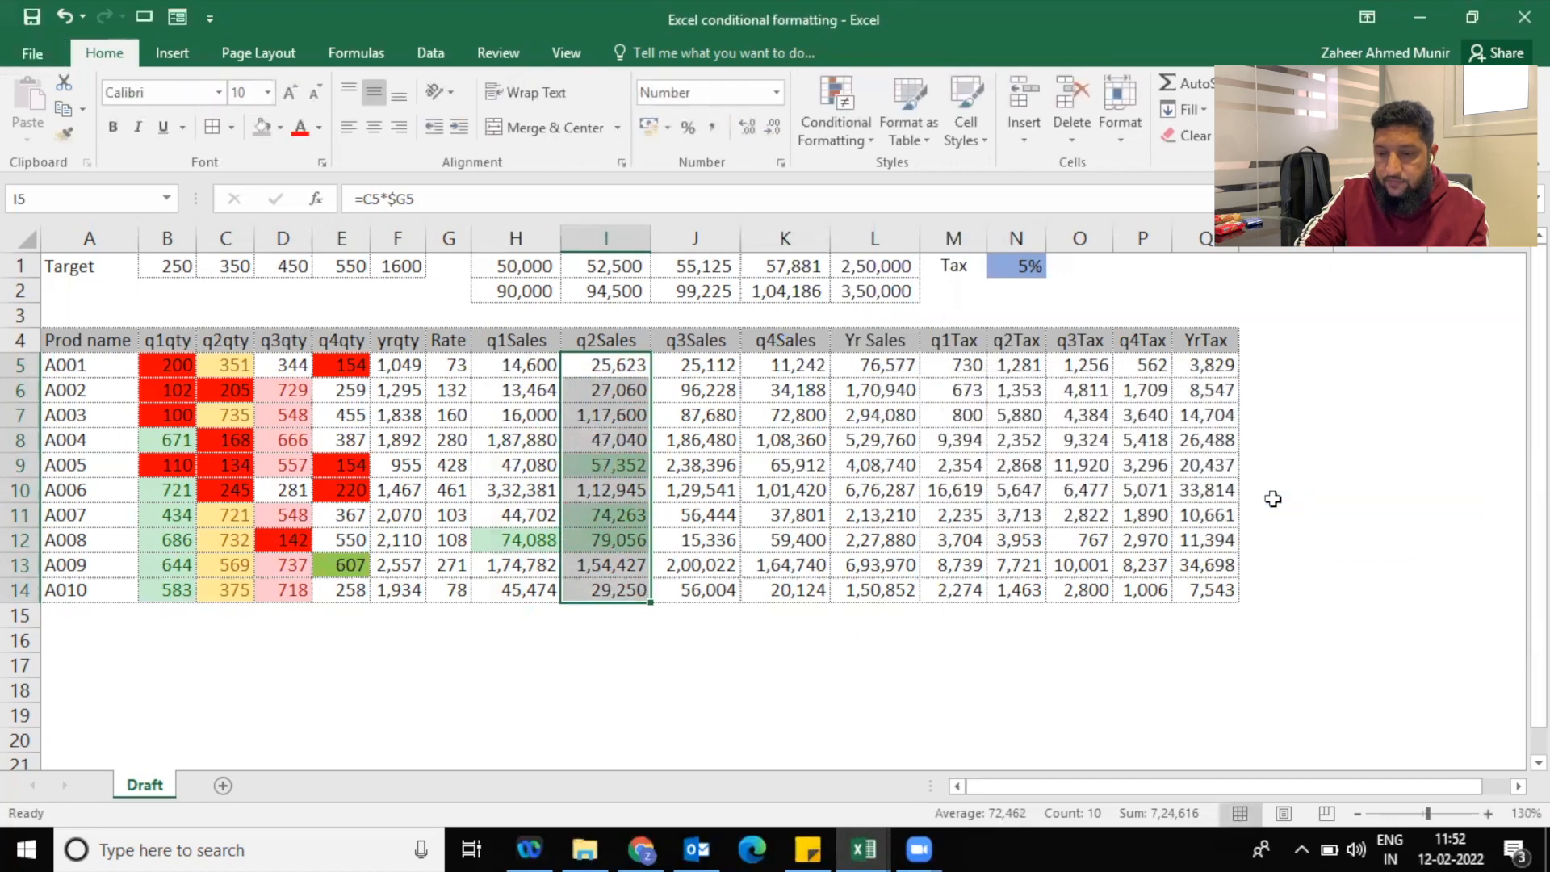
# Highlight q3Sales values in J5:J14 between 55125 and 99225 with Green Fill with Dark Green Text
pyautogui.moveTo(696, 365); pyautogui.dragTo(709, 596)
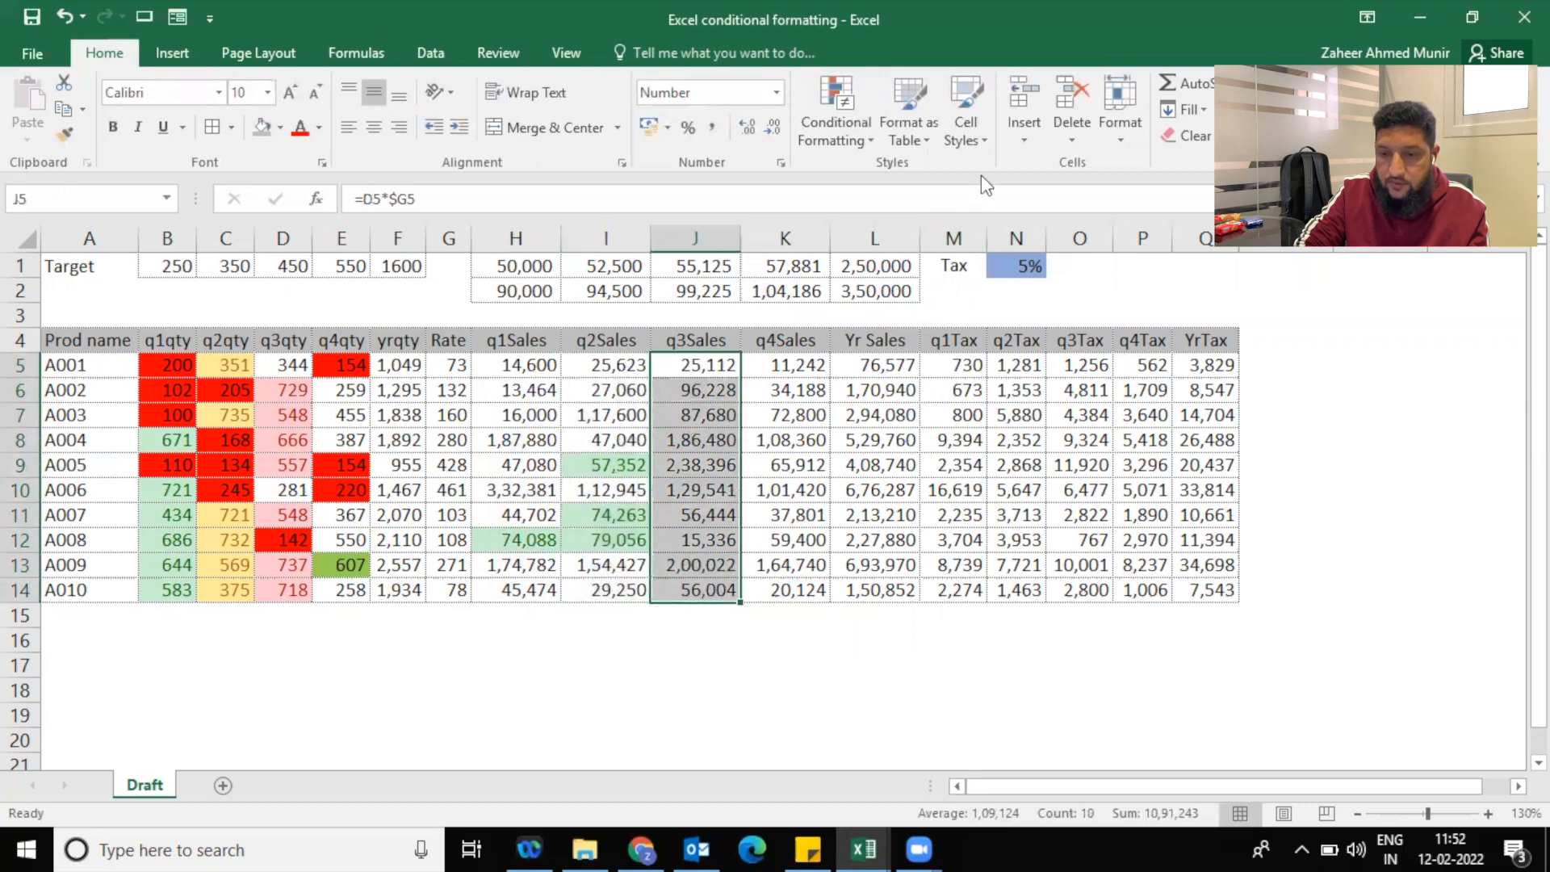
pyautogui.click(846, 140)
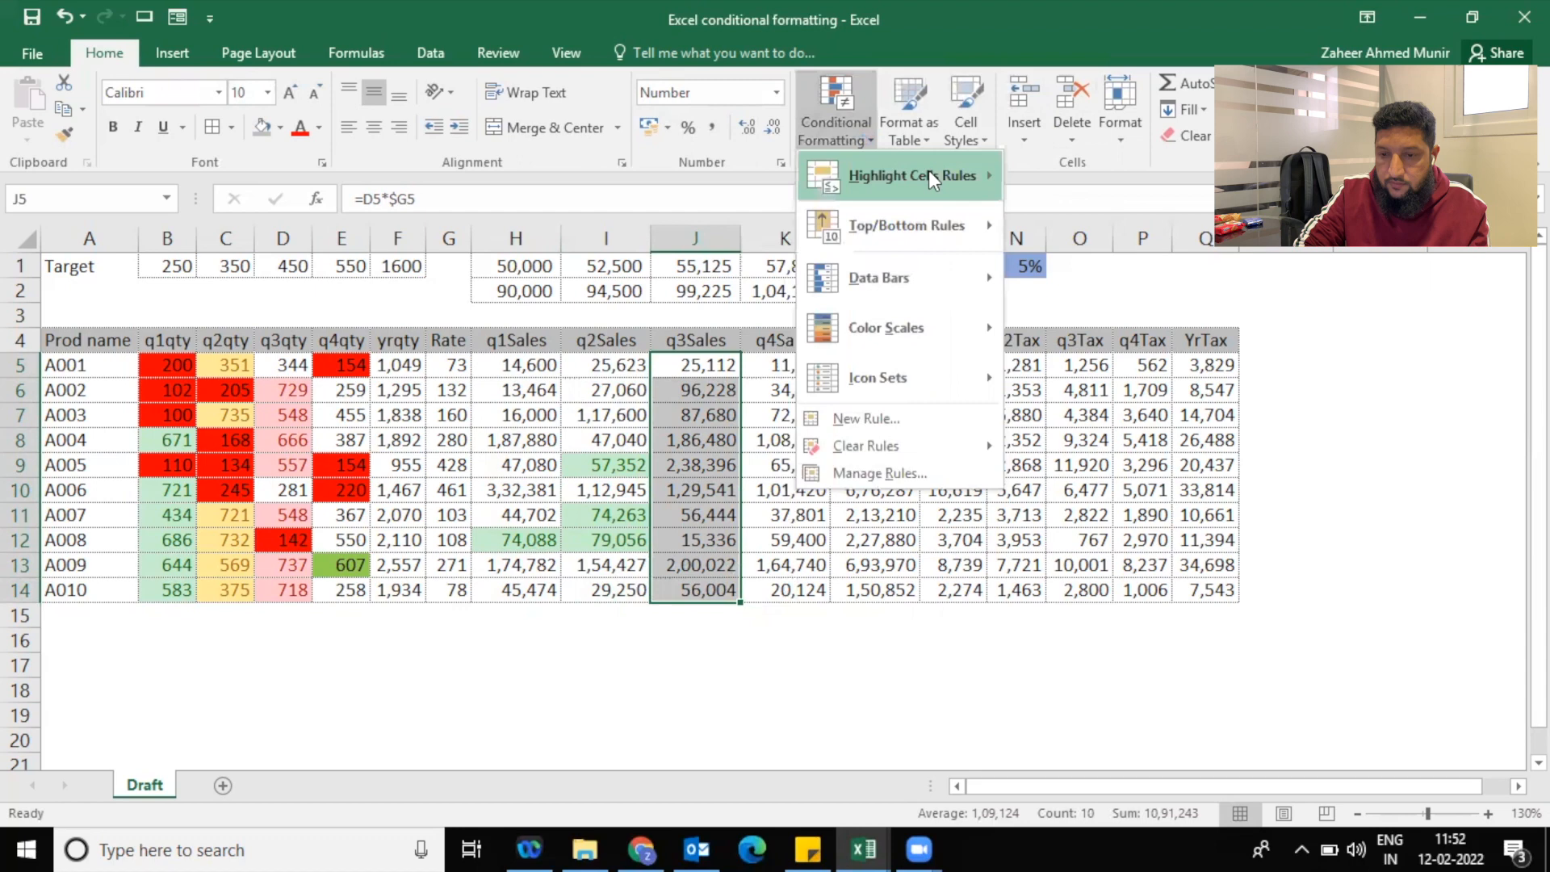
pyautogui.moveTo(987, 168)
pyautogui.click(1069, 282)
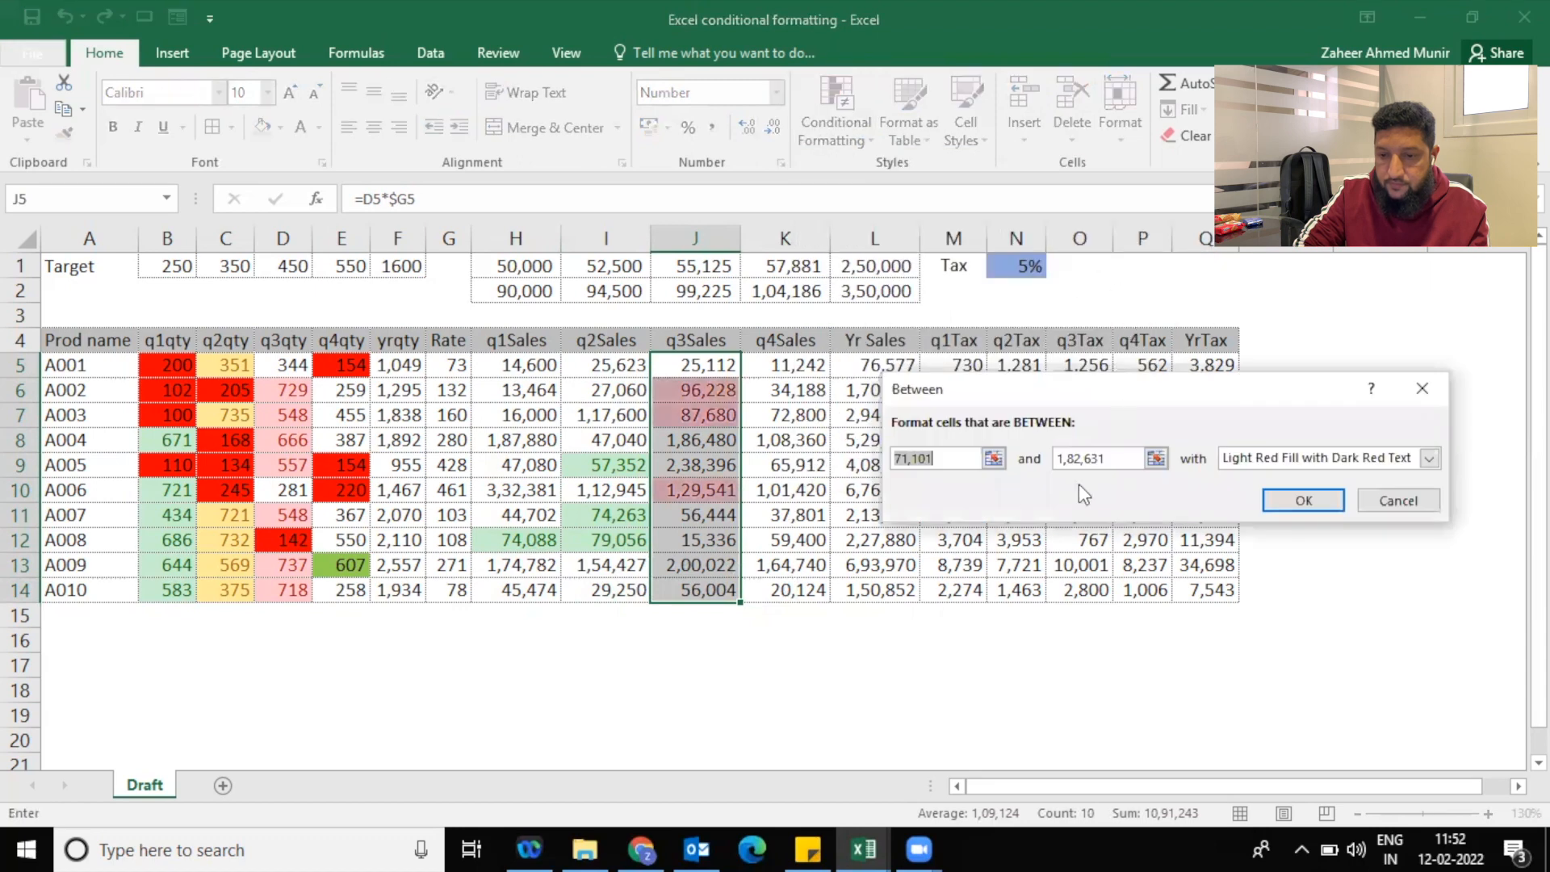
pyautogui.write('55125')
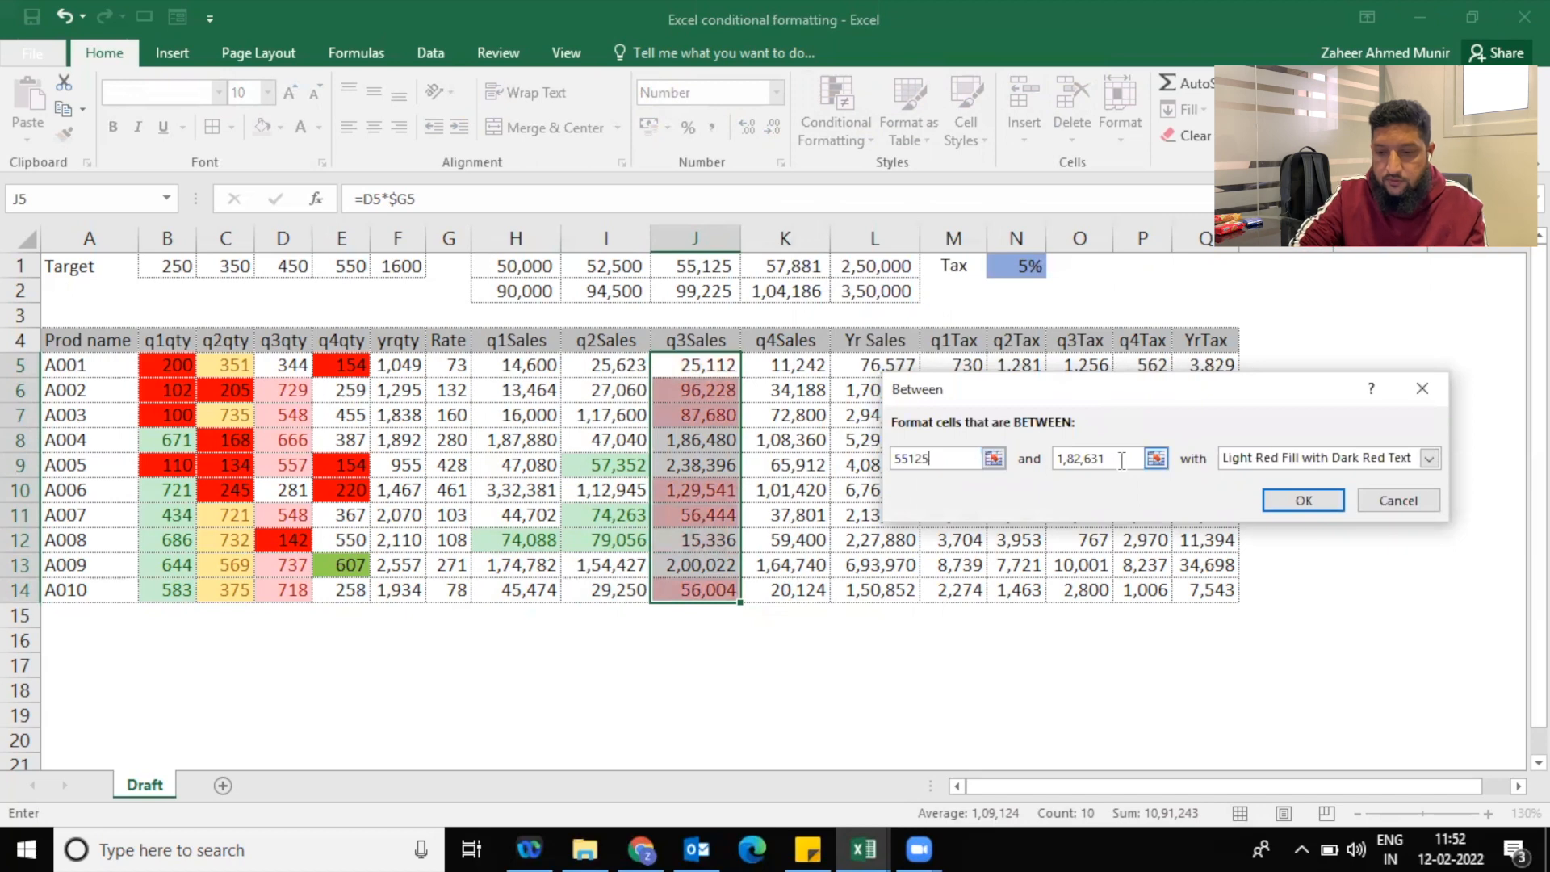
pyautogui.moveTo(1120, 459); pyautogui.dragTo(1055, 455)
pyautogui.write('99')
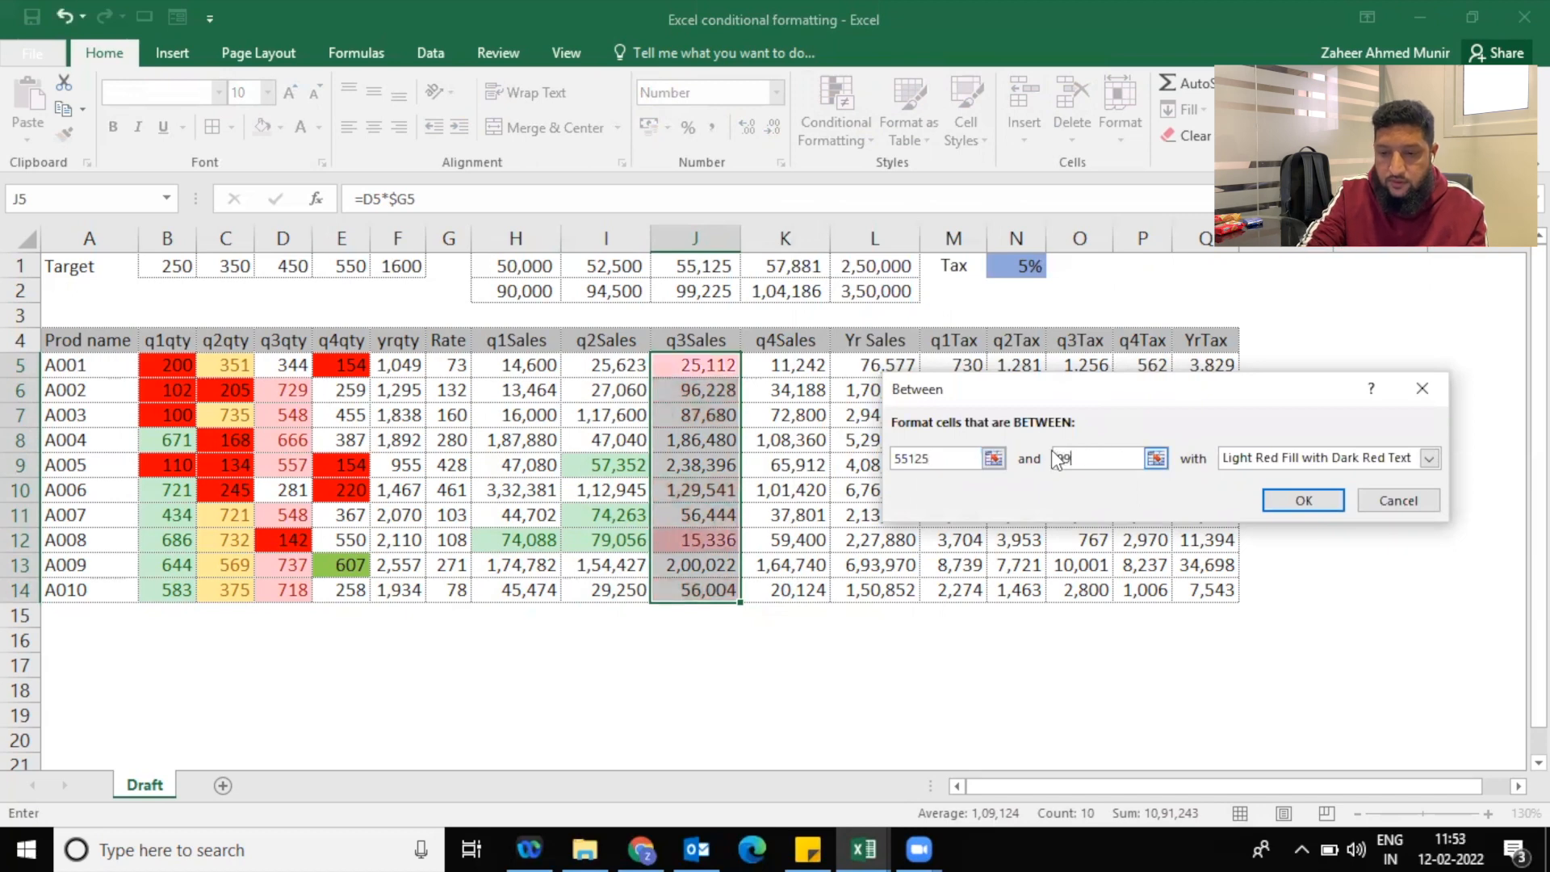
pyautogui.write('225')
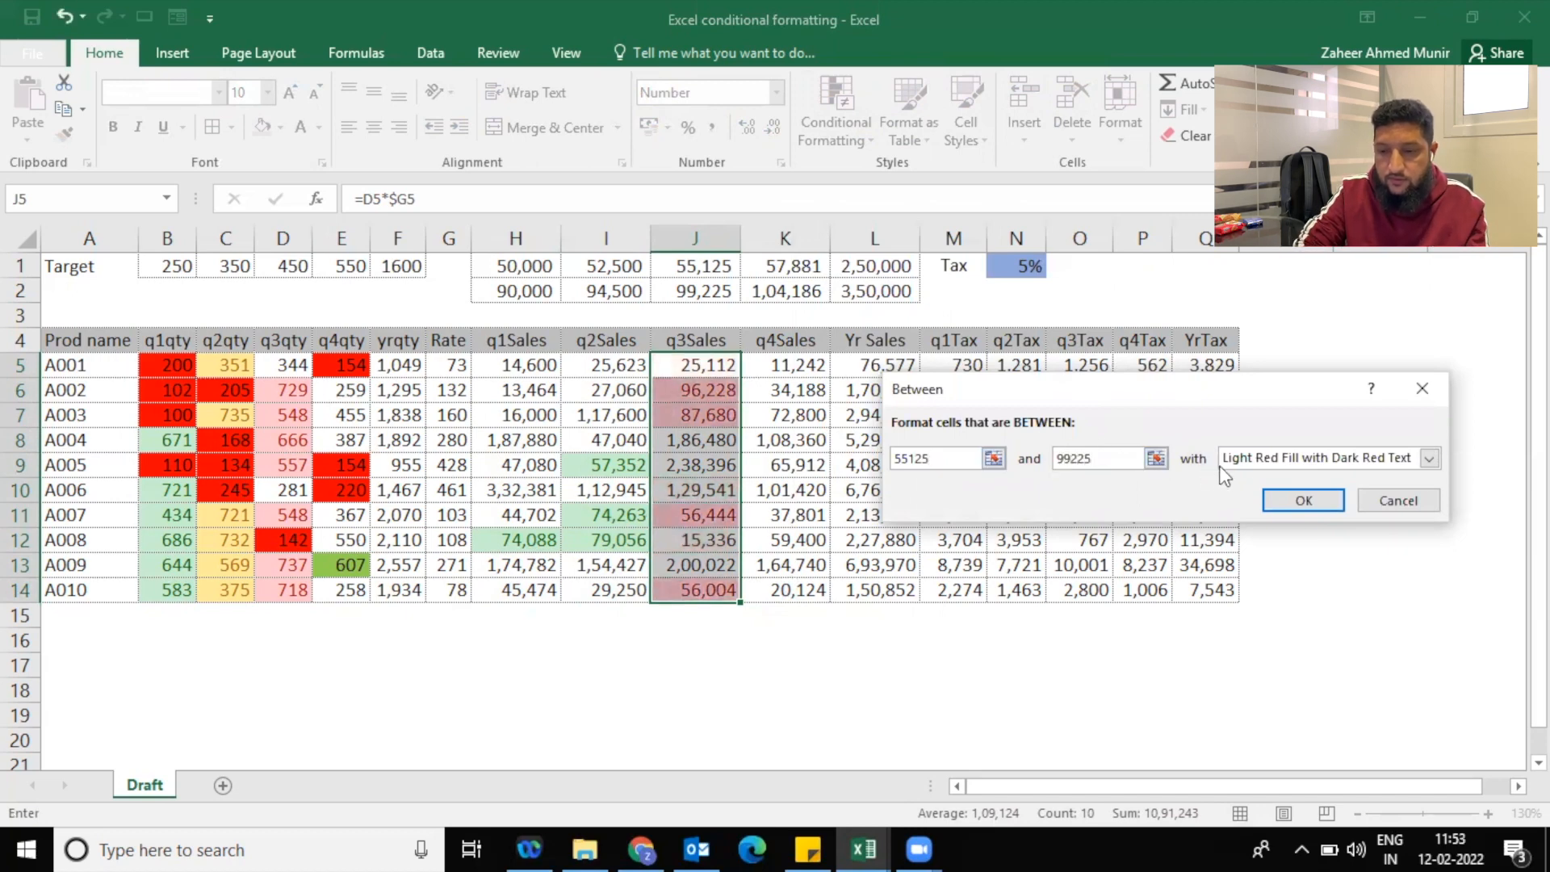
pyautogui.click(1240, 458)
pyautogui.click(1257, 510)
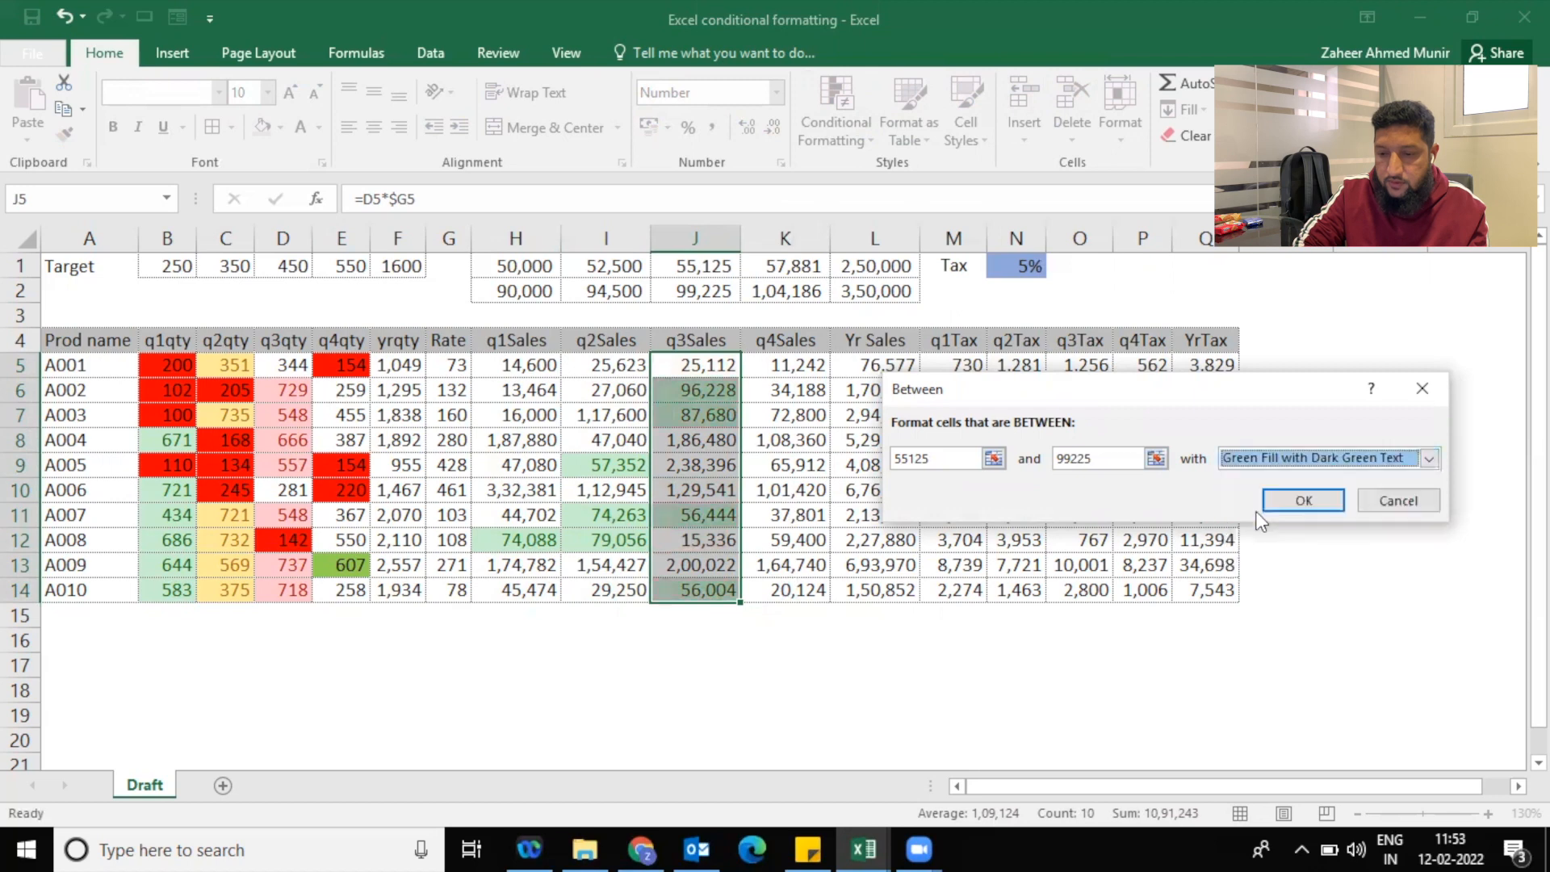
pyautogui.click(1297, 509)
# Highlight q4Sales values in K5:K14 between 57881 and 104186 with Green Fill with Dark Green Text
pyautogui.moveTo(792, 367); pyautogui.dragTo(802, 580)
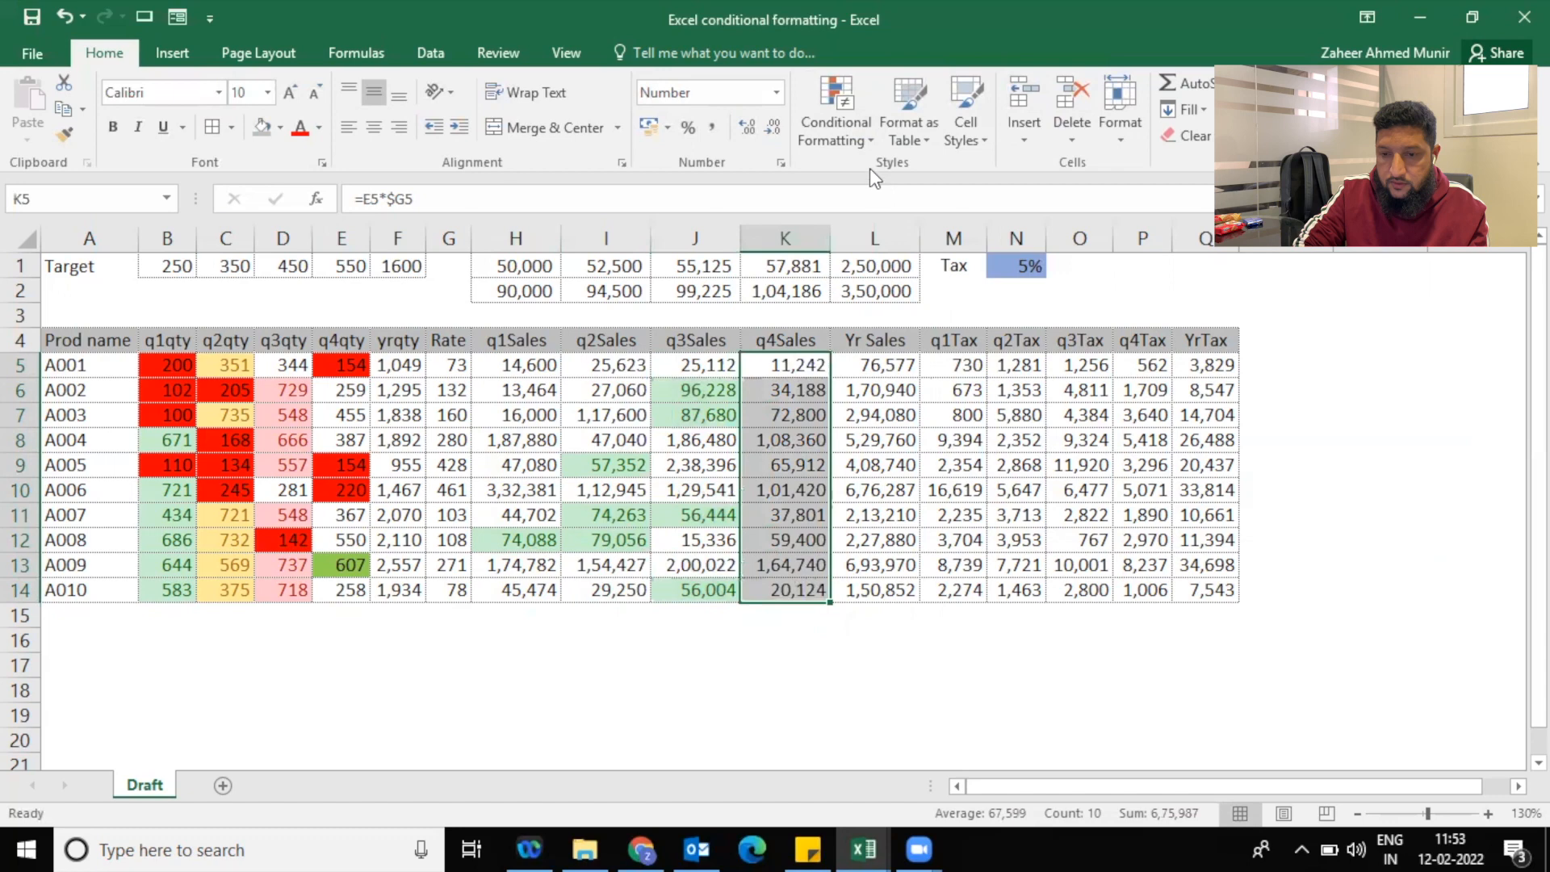
pyautogui.click(849, 138)
pyautogui.moveTo(955, 179)
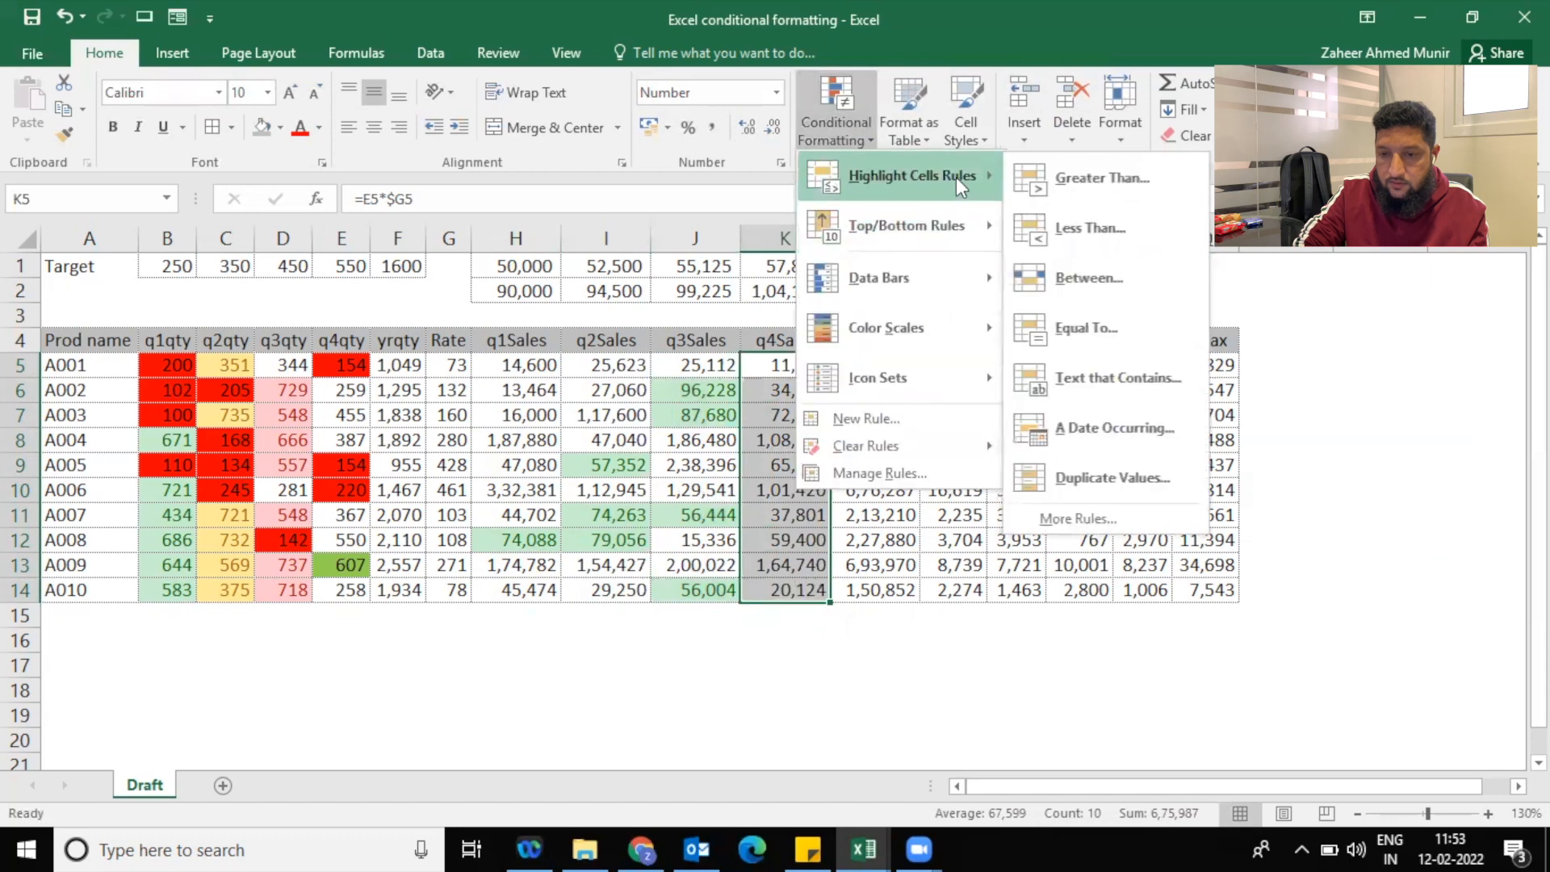
pyautogui.click(1069, 272)
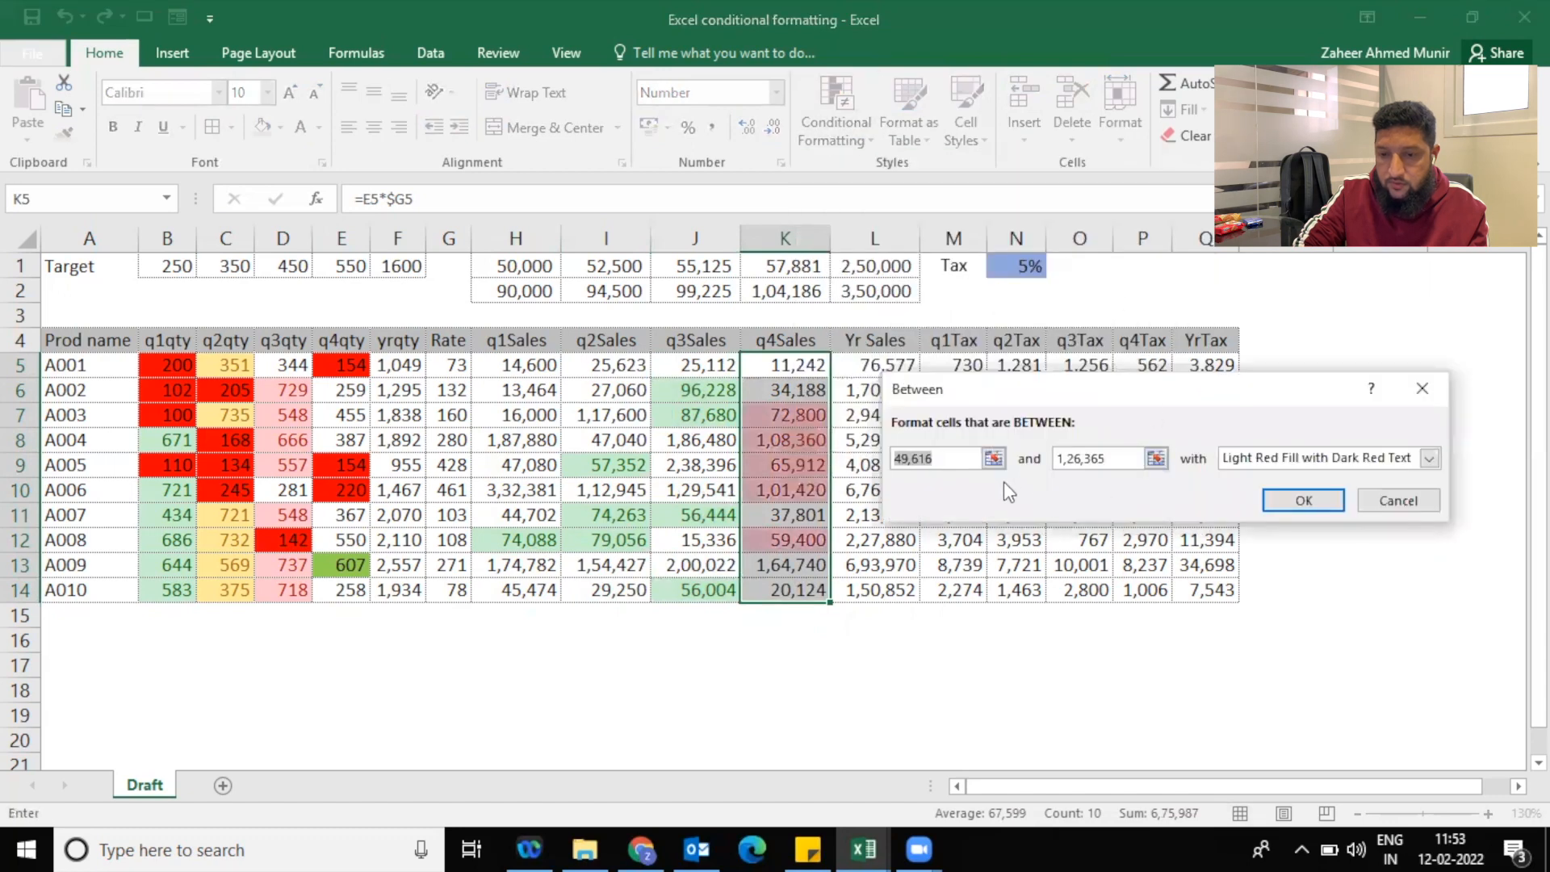
pyautogui.write('5')
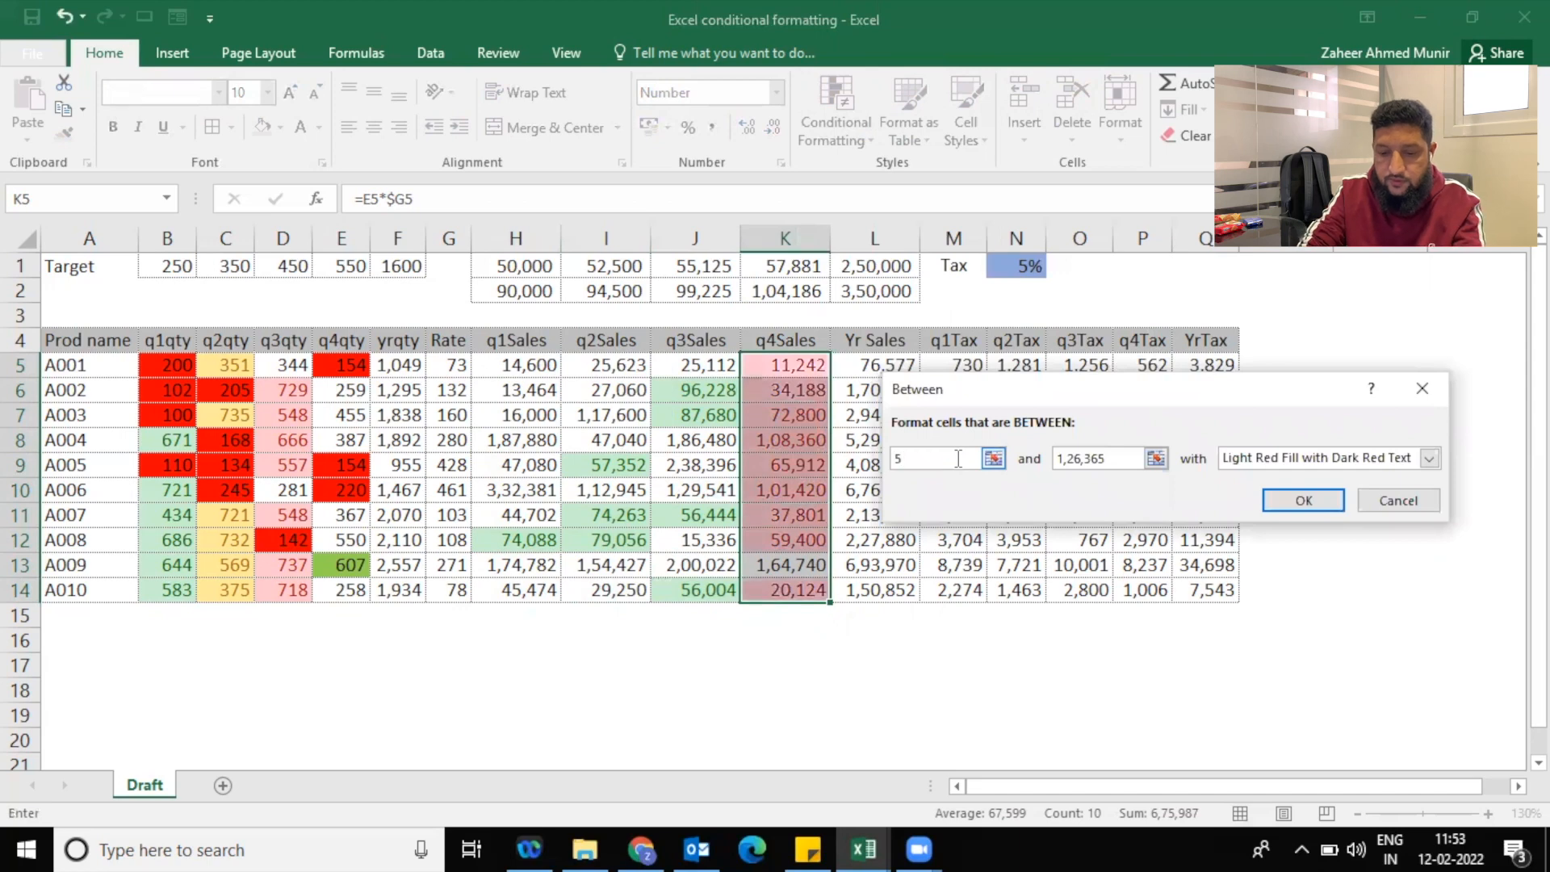
pyautogui.write('7881')
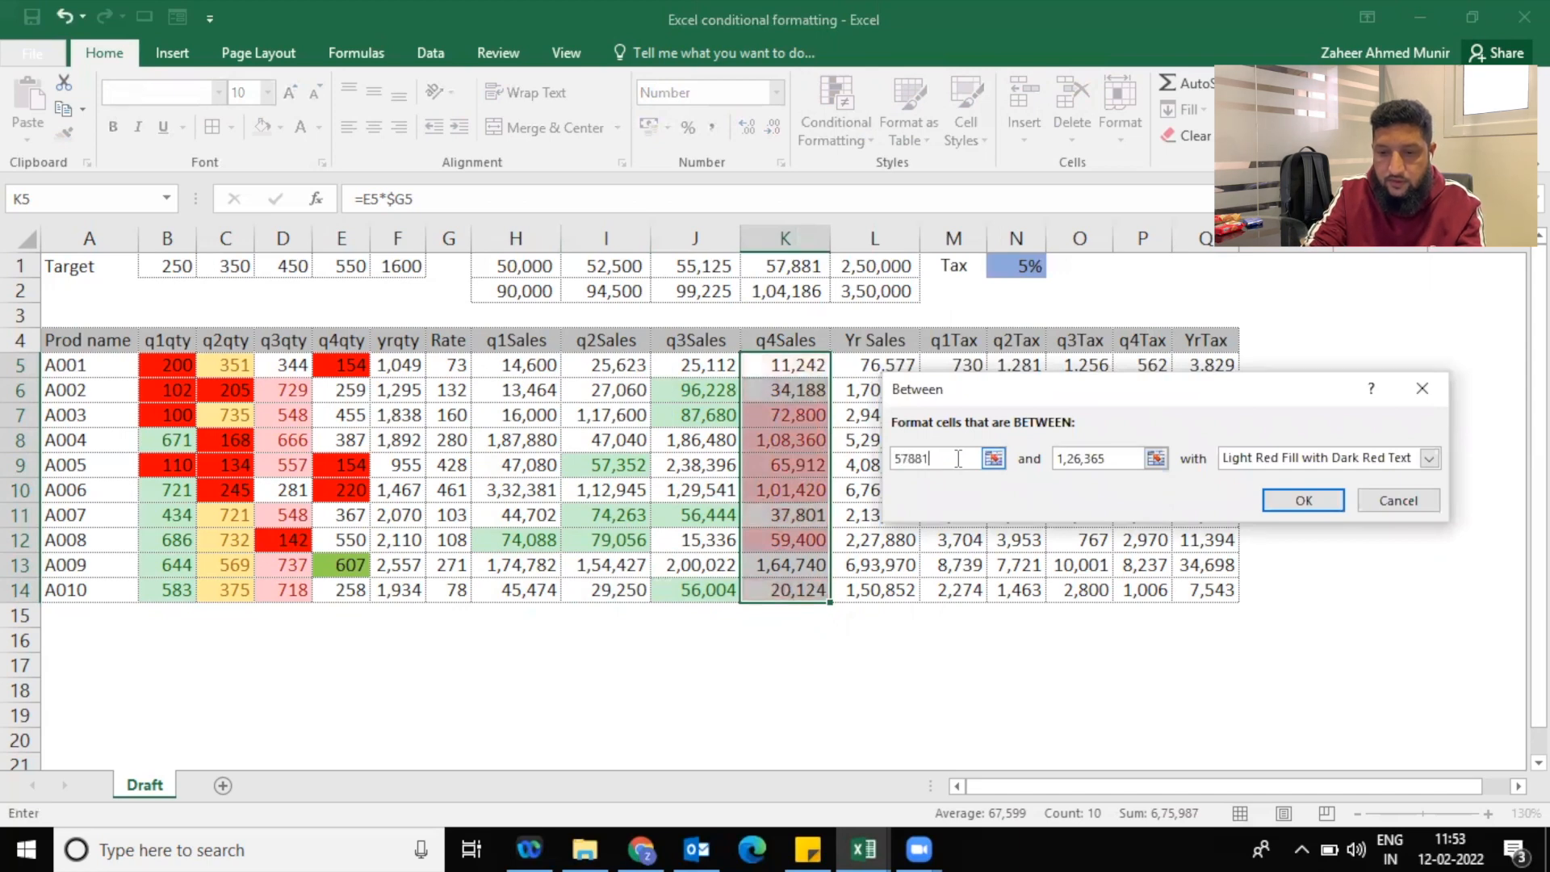
pyautogui.press('Tab')
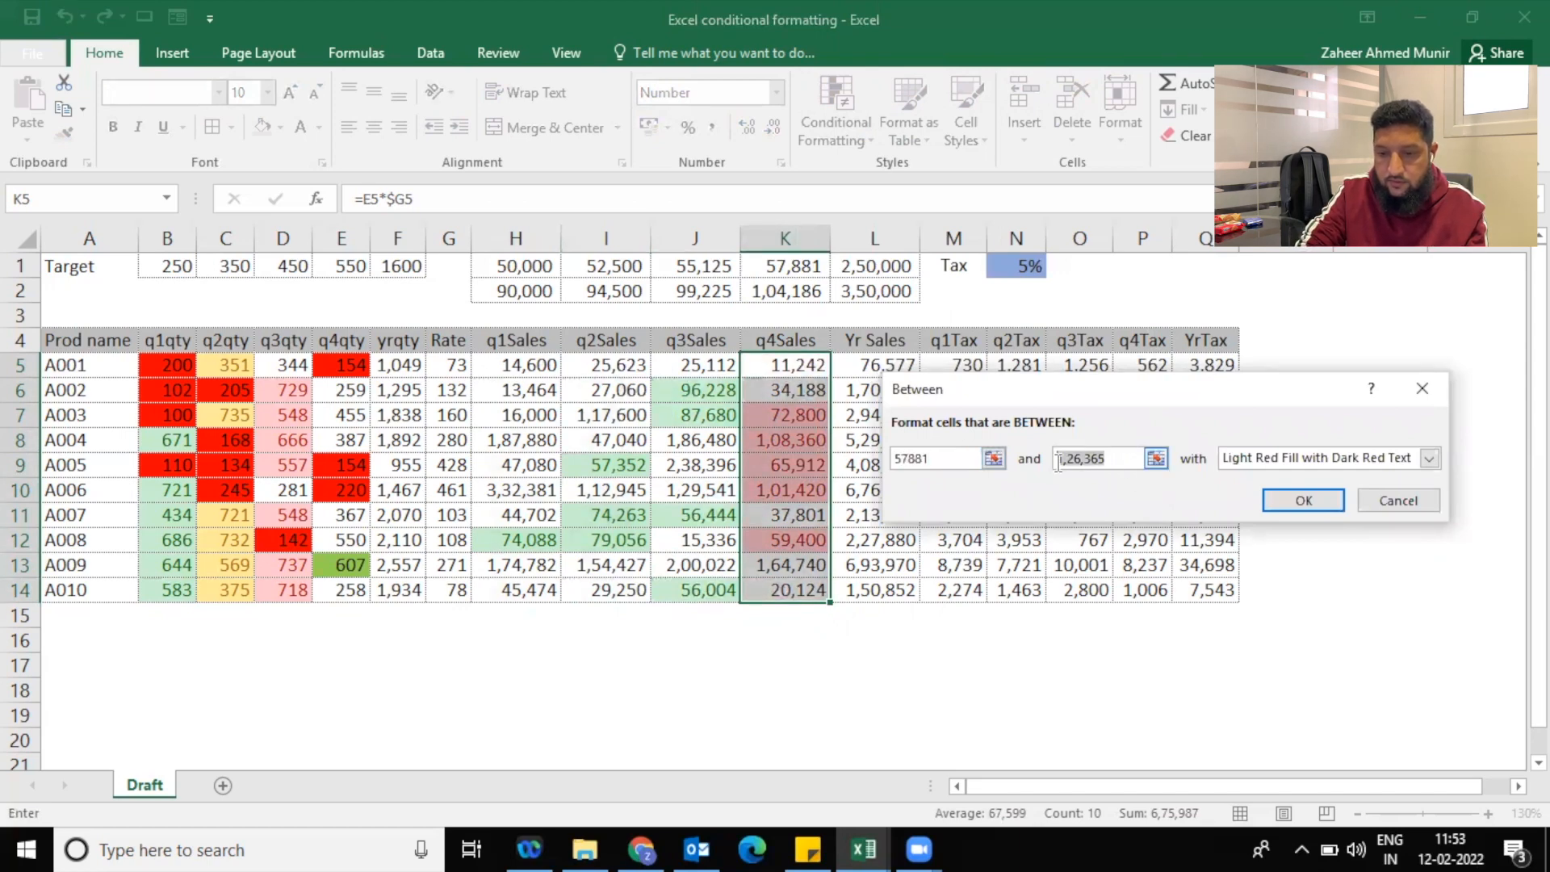
pyautogui.write('104')
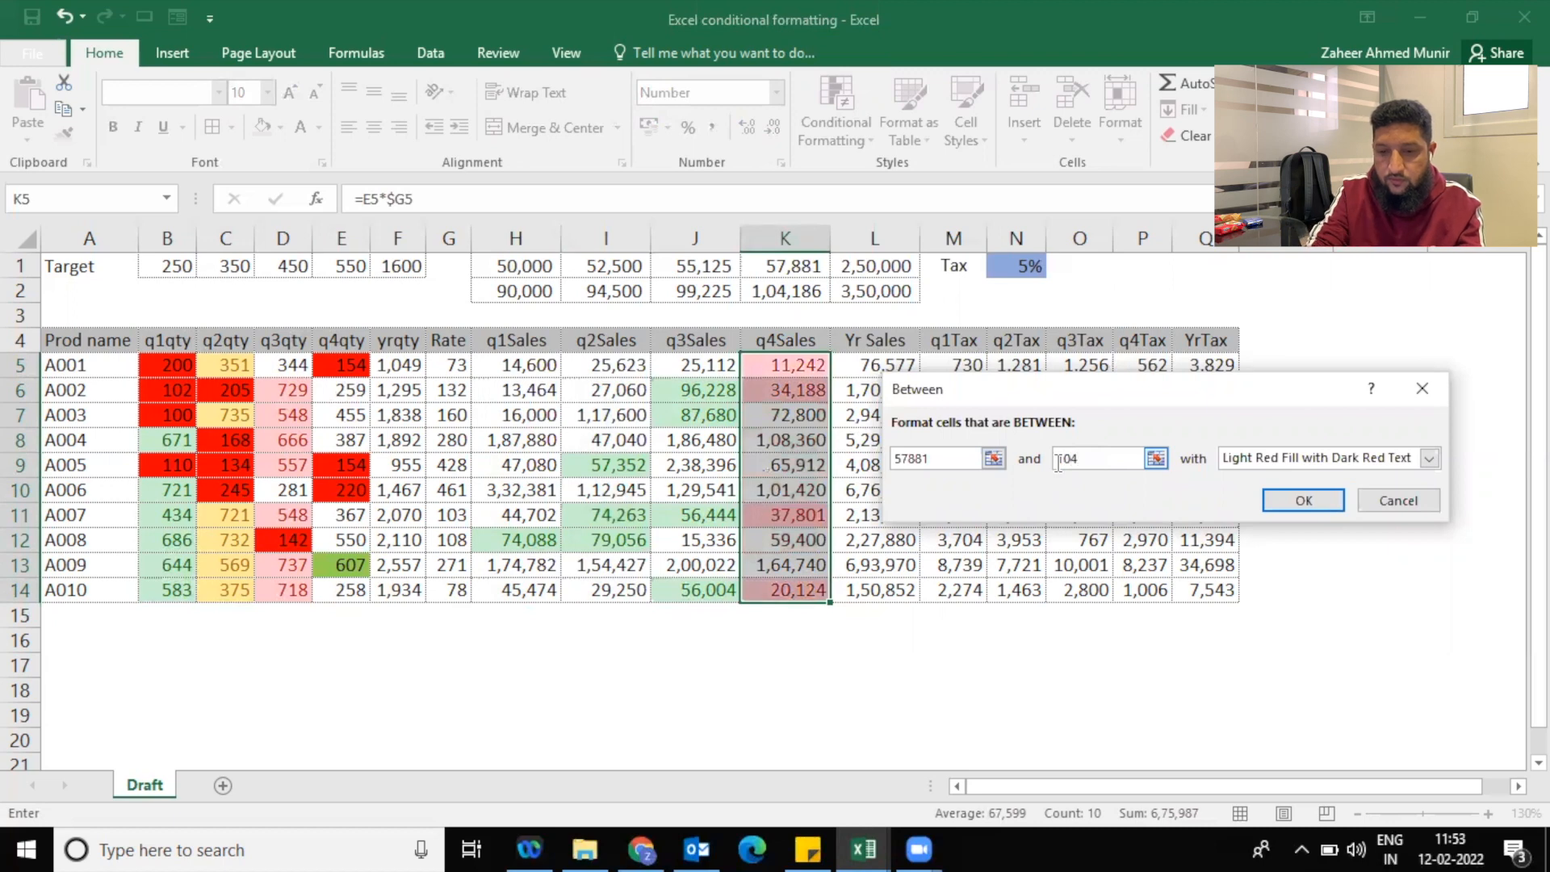
pyautogui.write('18')
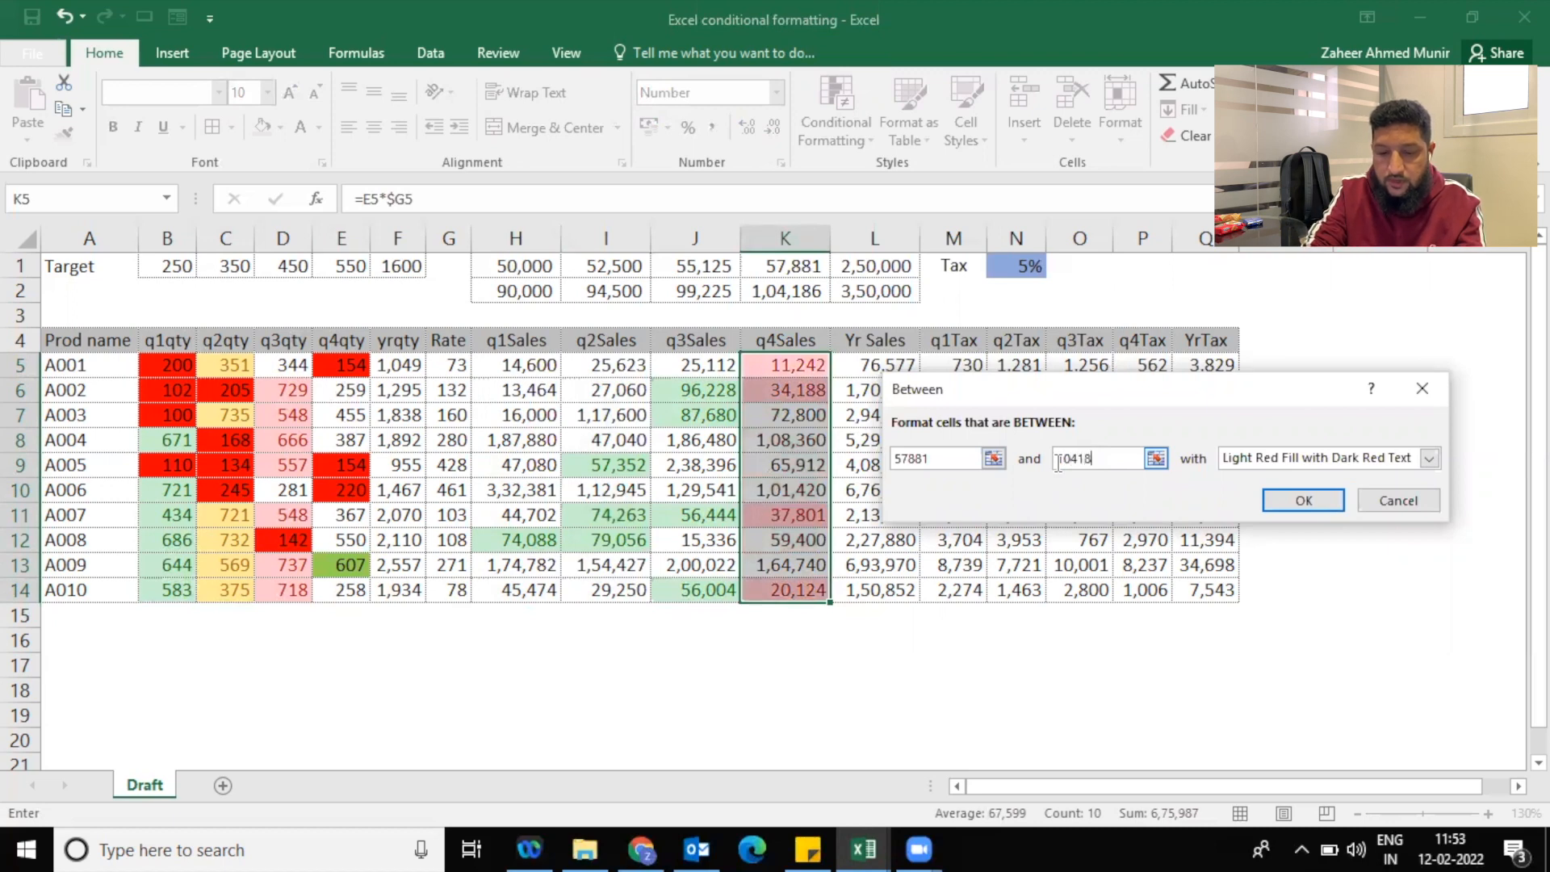
pyautogui.write('6')
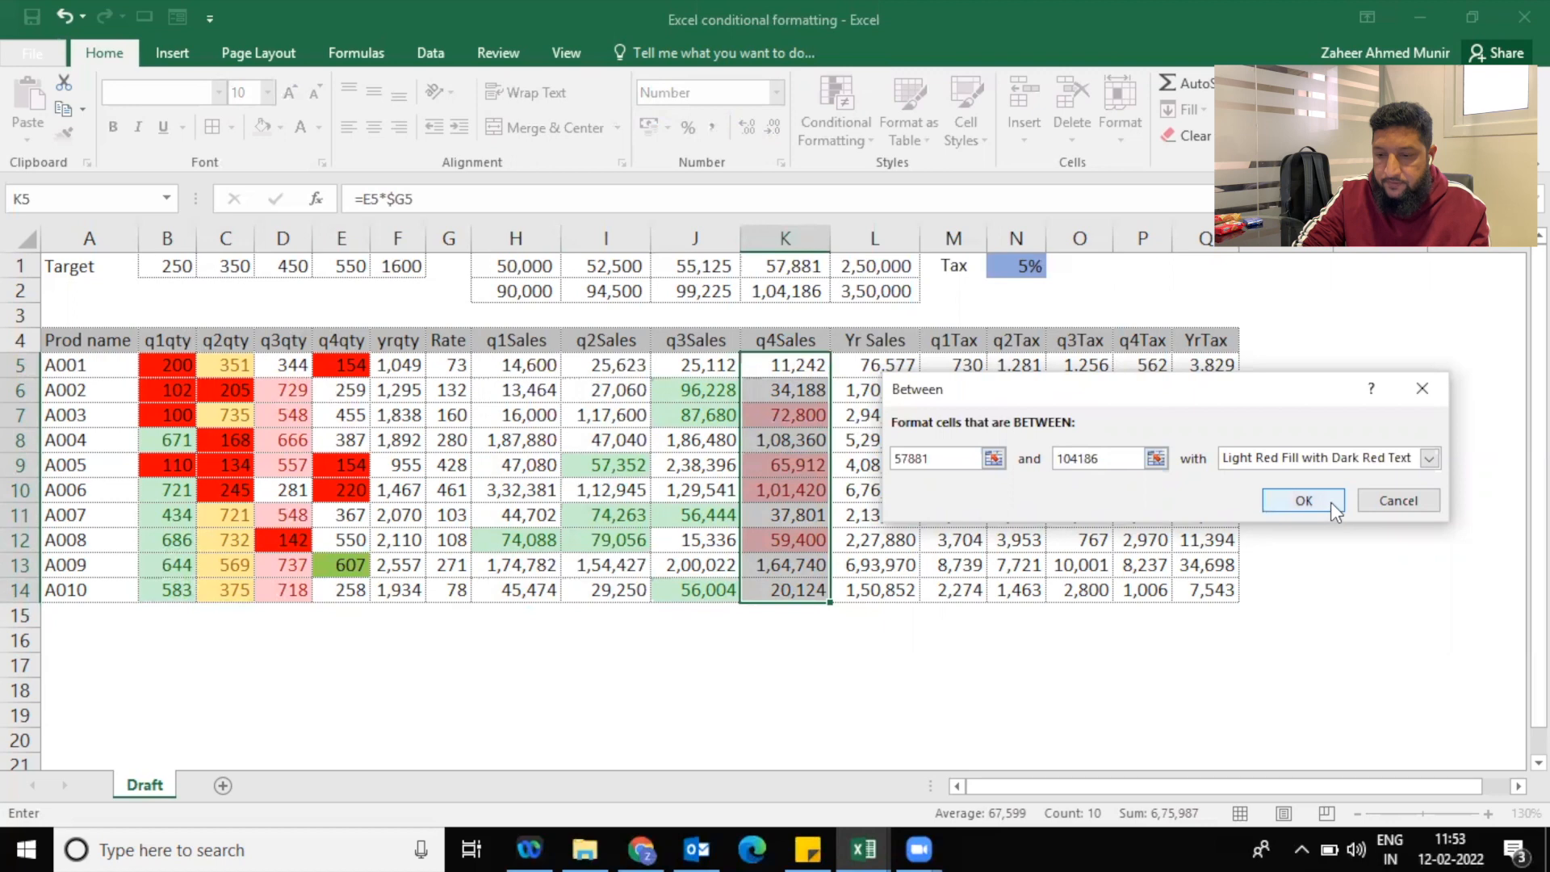
pyautogui.click(1429, 458)
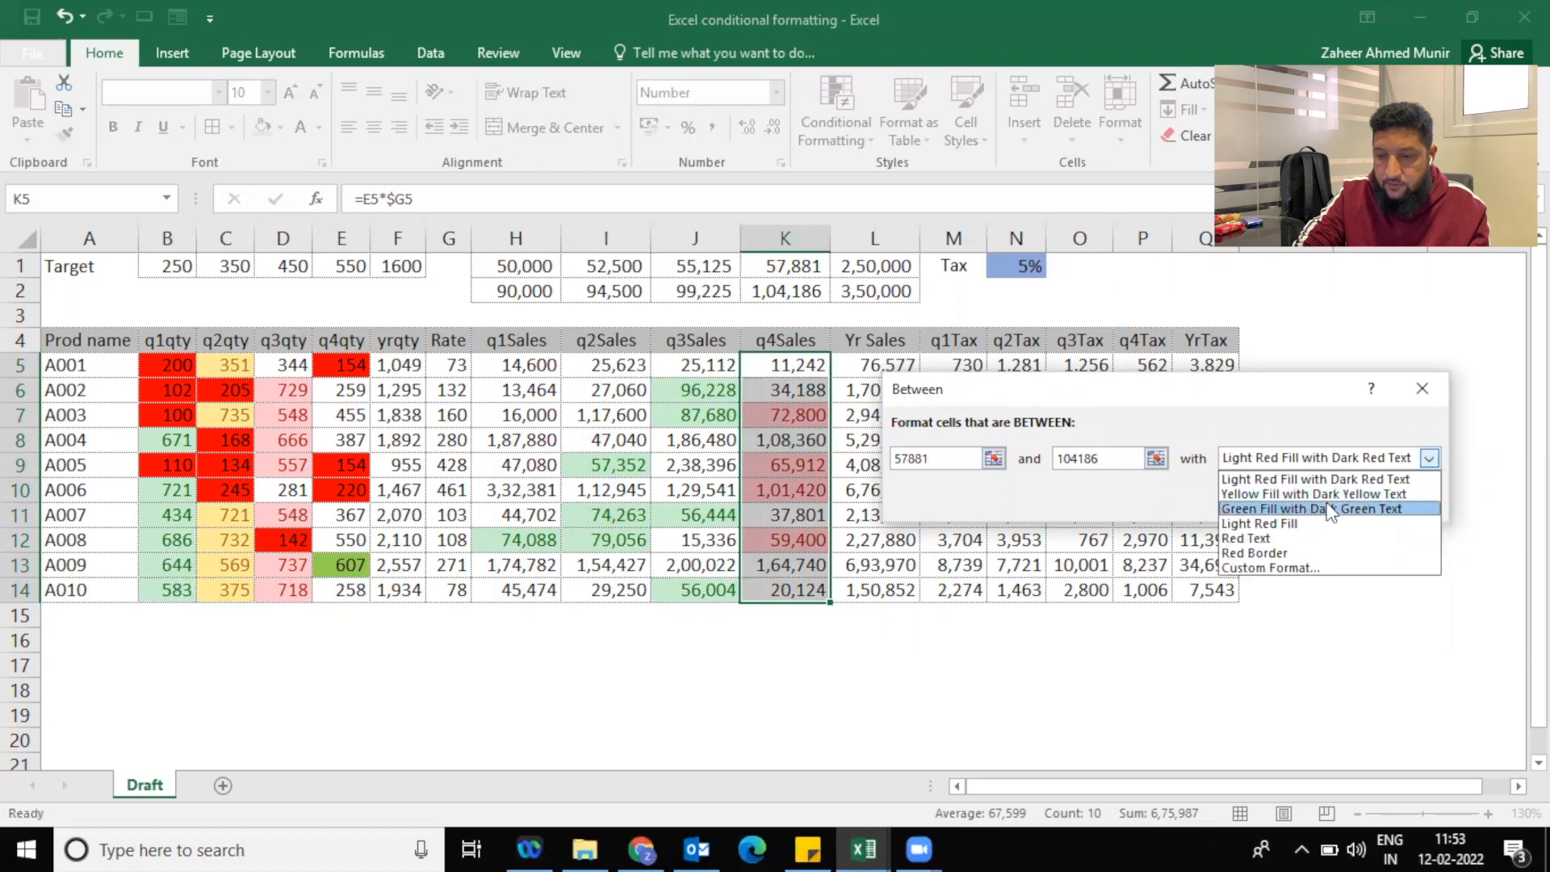
pyautogui.click(1328, 509)
pyautogui.click(1294, 499)
# Start a Between highlight rule for the Yr Sales values in L5:L14 with limits 250000 and 350000
pyautogui.moveTo(892, 365); pyautogui.dragTo(899, 598)
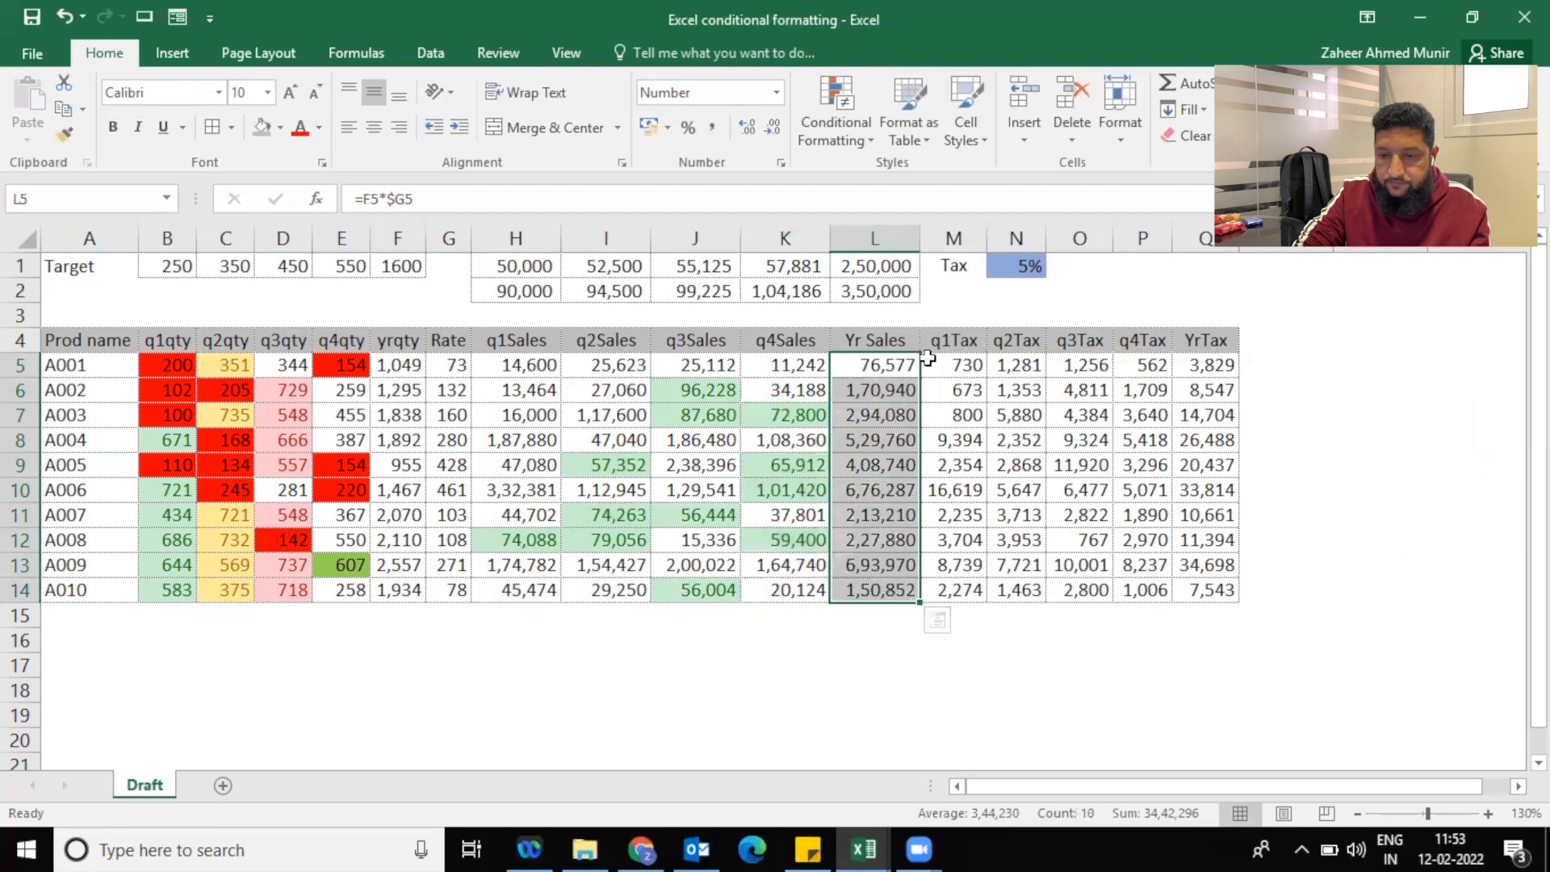
pyautogui.click(856, 143)
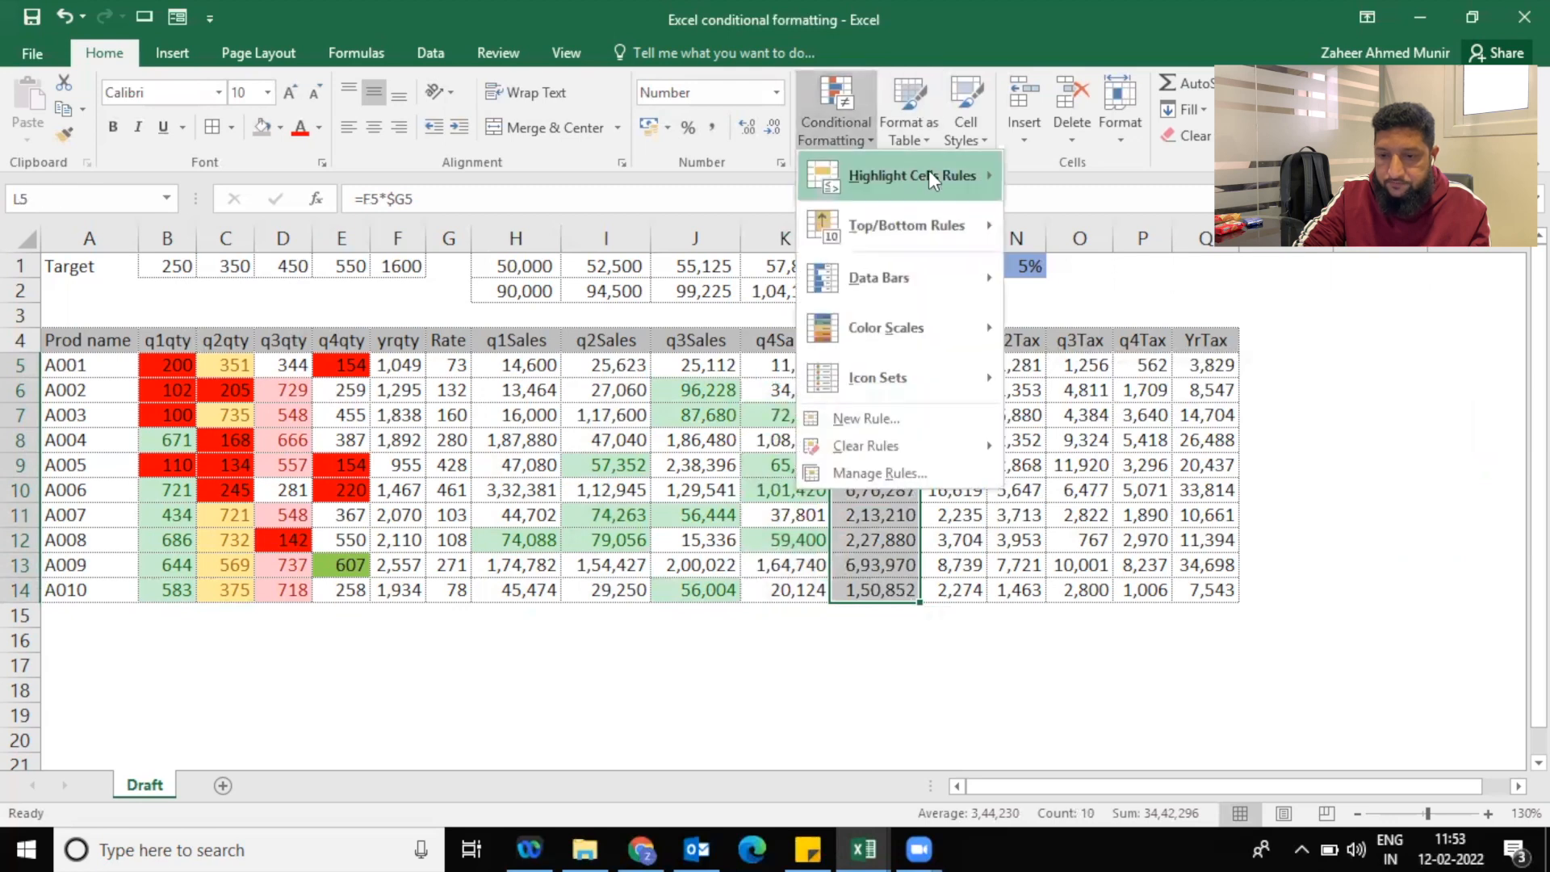
pyautogui.moveTo(931, 174)
pyautogui.click(1090, 274)
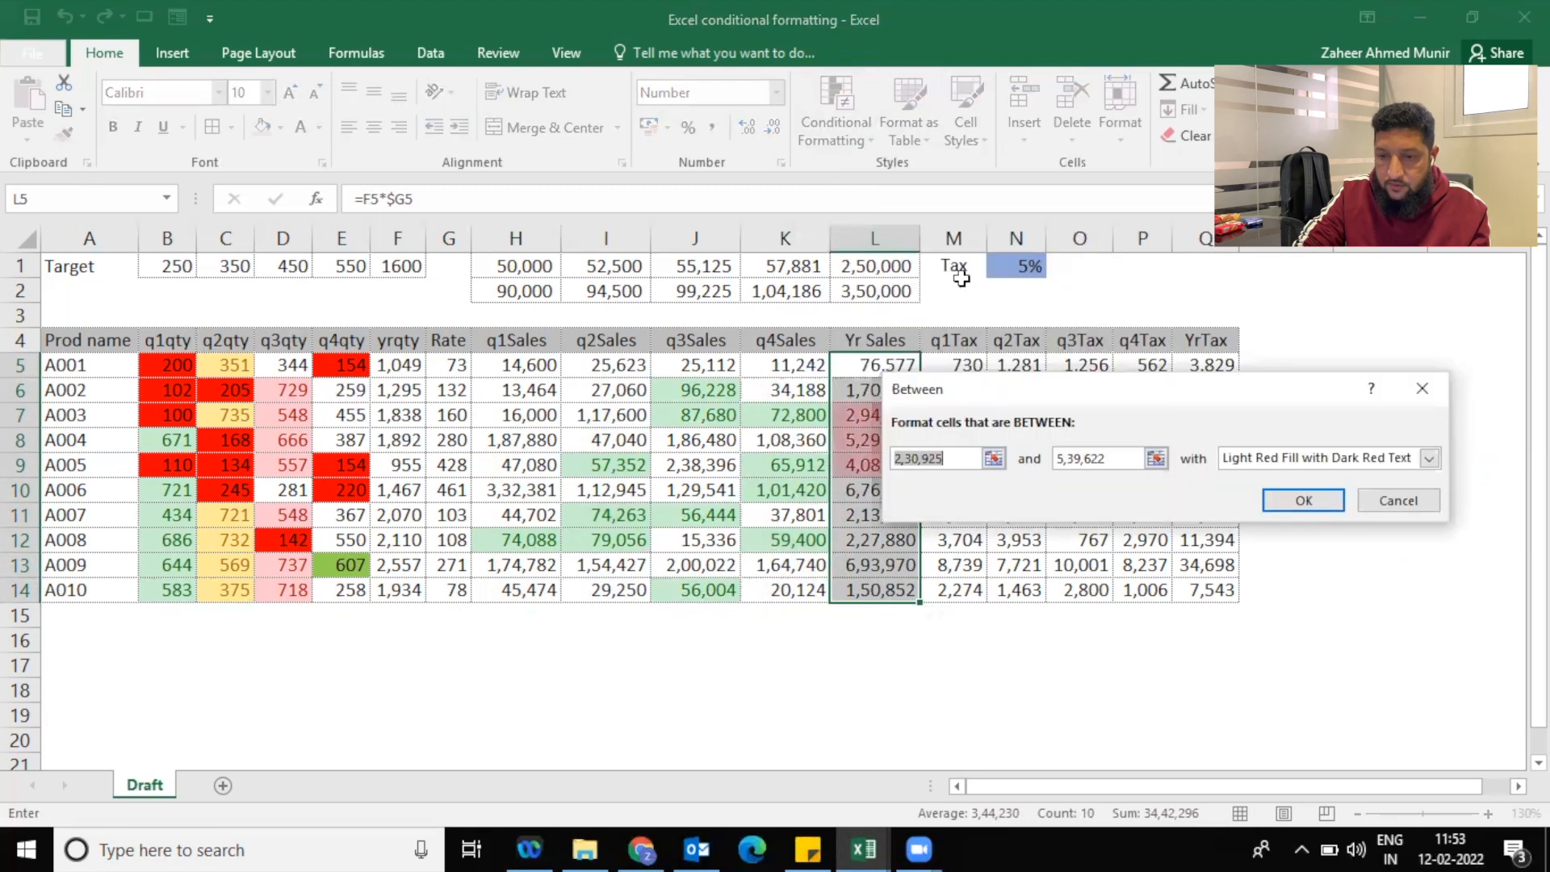
pyautogui.write('250')
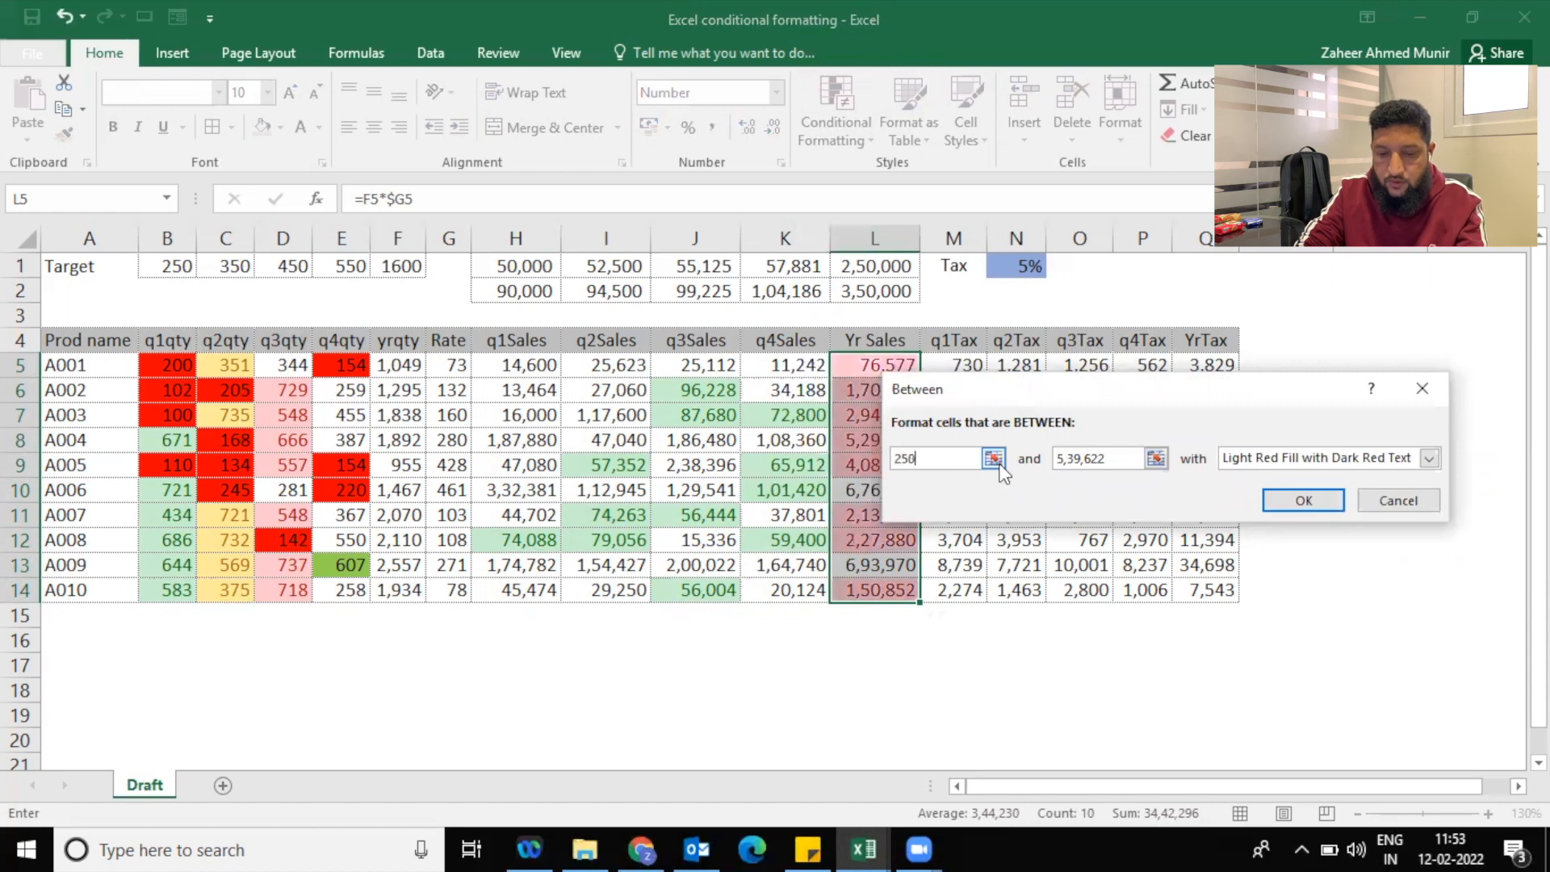
pyautogui.write('000')
pyautogui.moveTo(1124, 459); pyautogui.dragTo(1047, 457)
pyautogui.write('3')
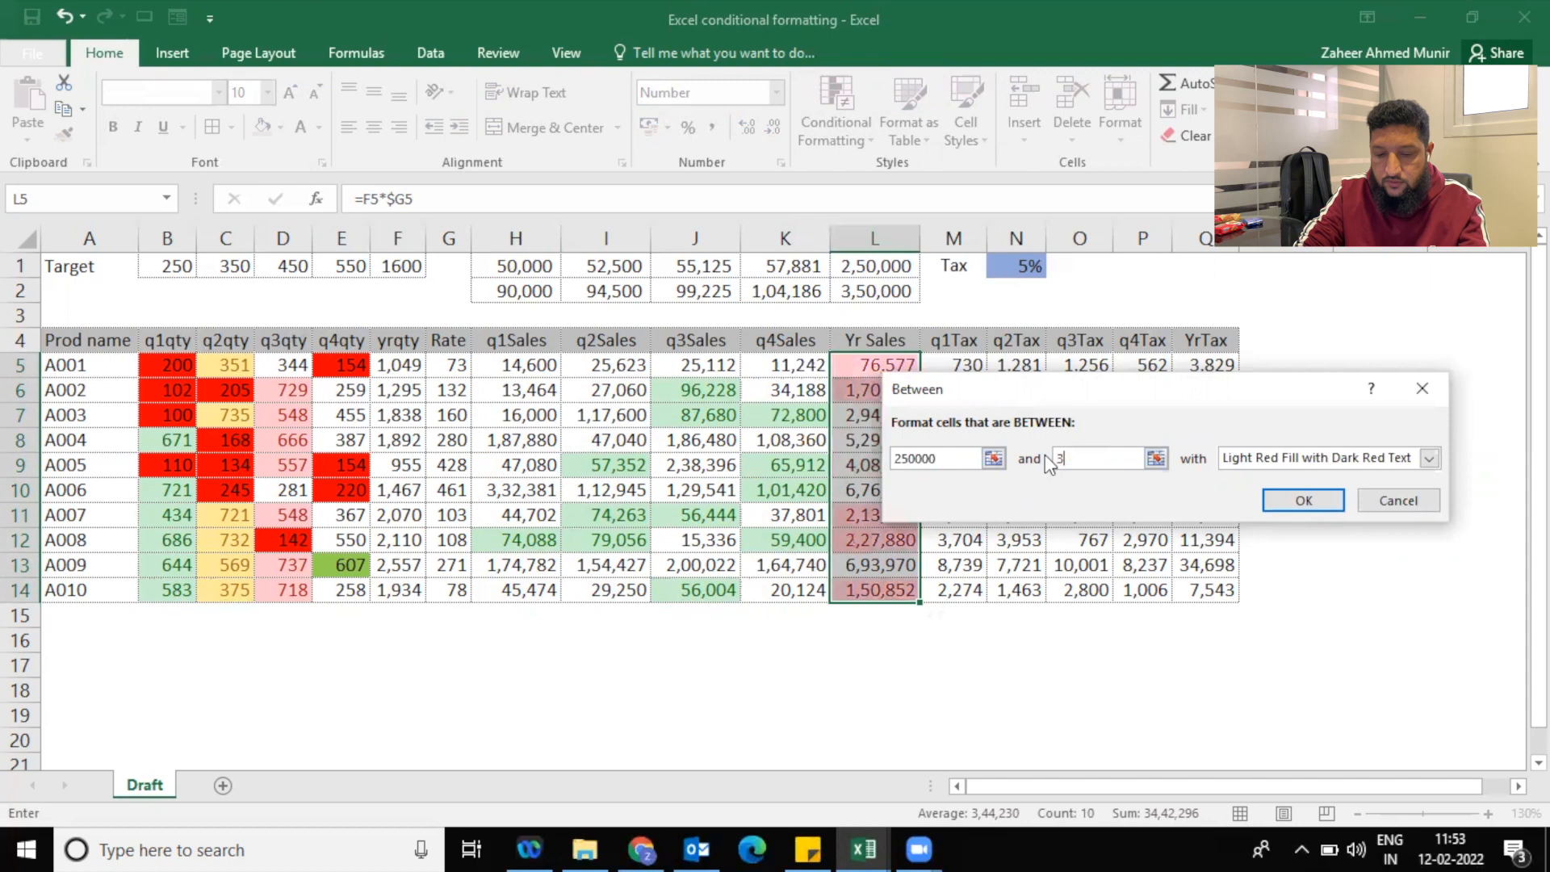
pyautogui.write('50000')
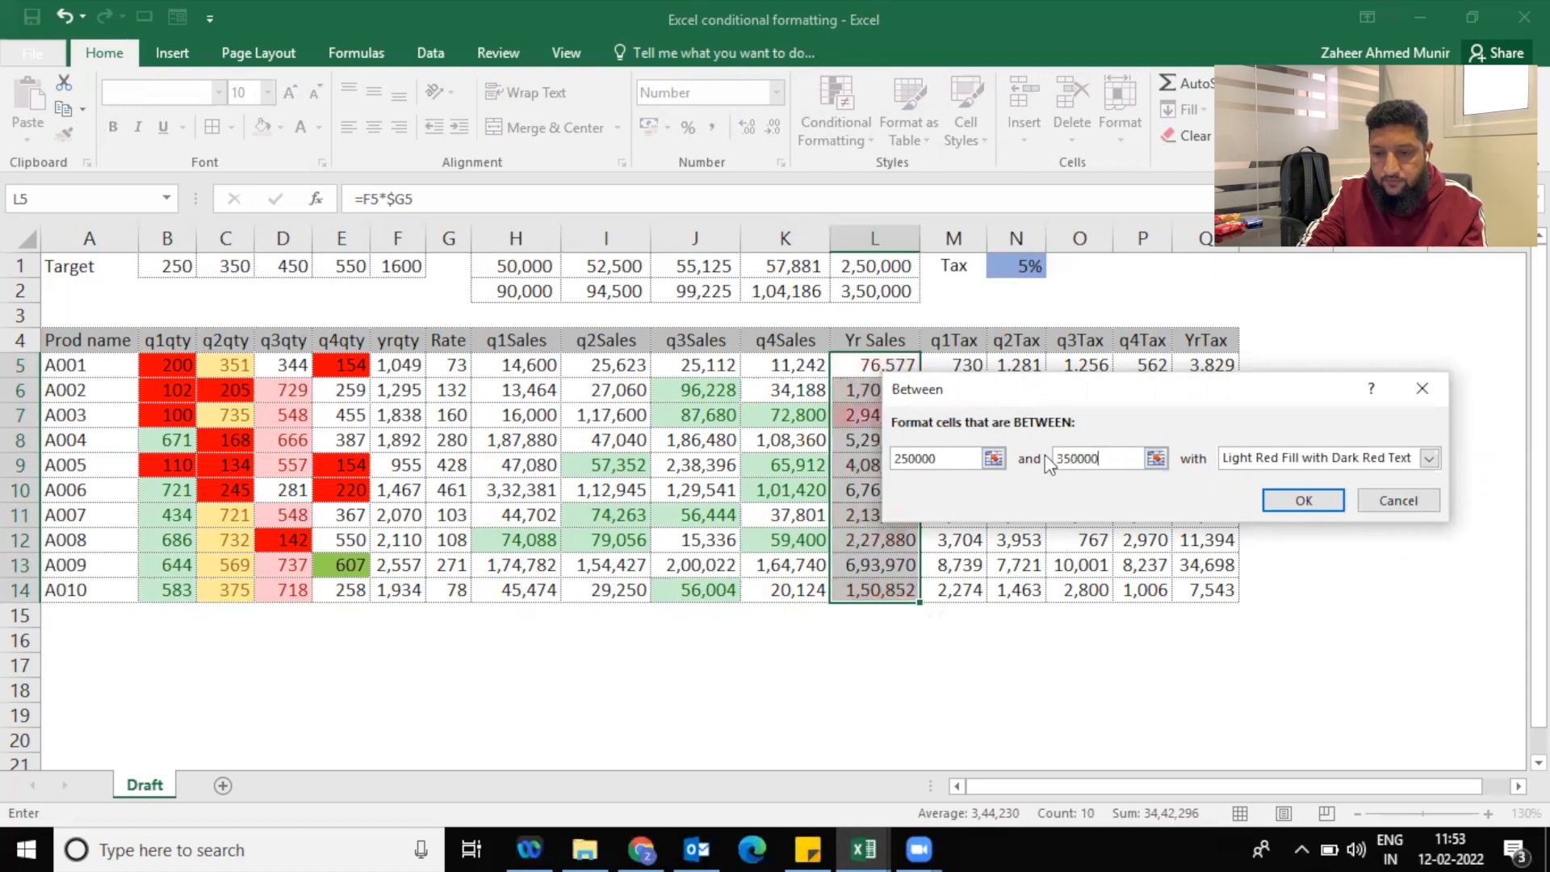
# Give the Between rule for the Yr Sales values a custom format with a solid dark green fill and apply it
pyautogui.click(1251, 464)
pyautogui.click(1248, 568)
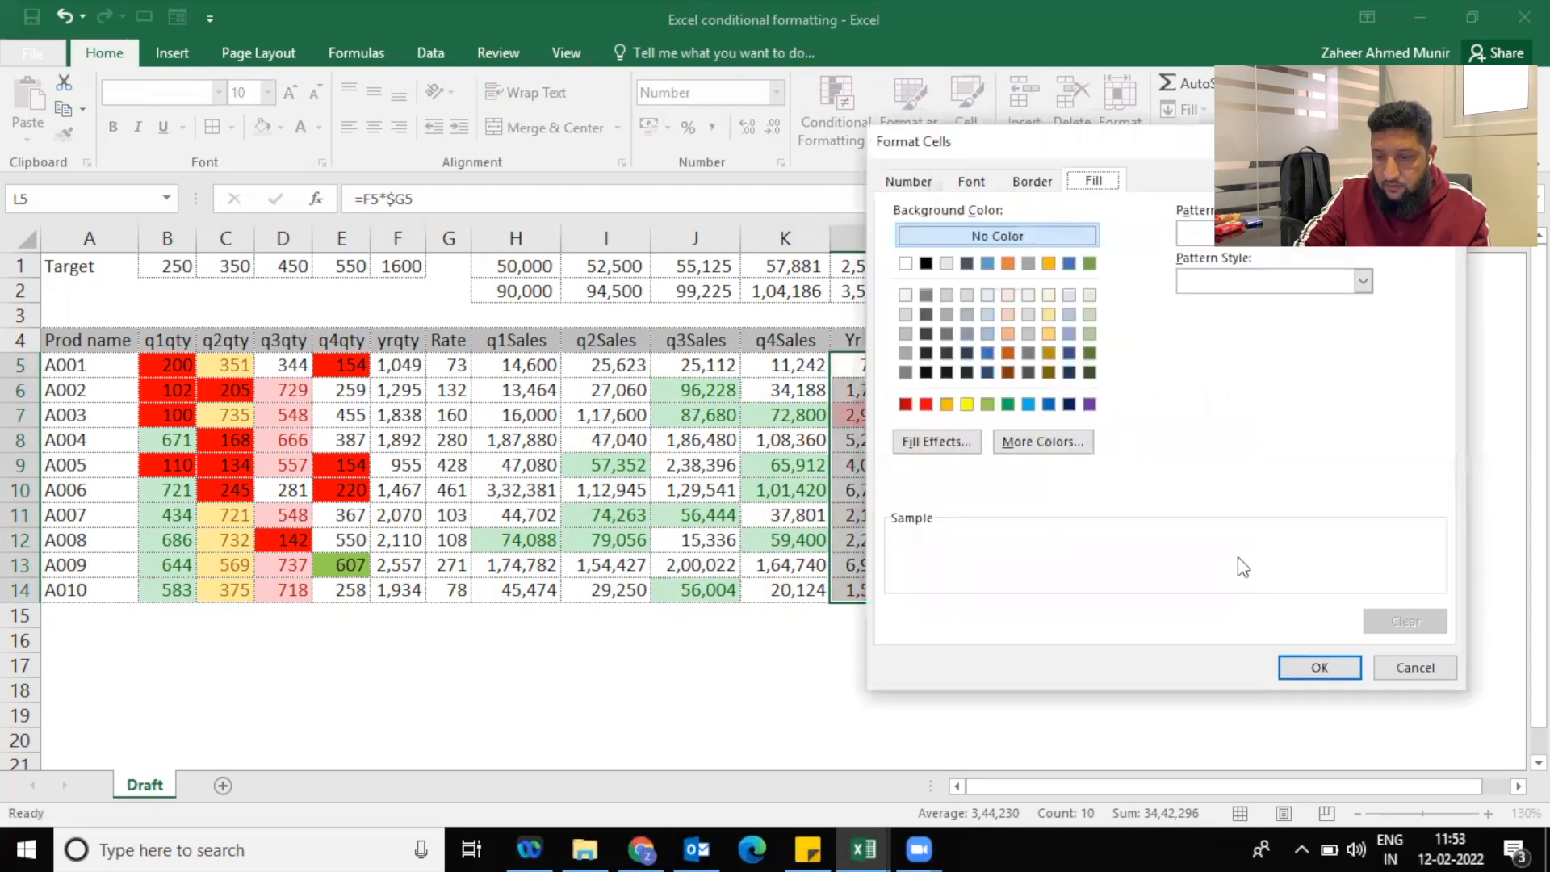
pyautogui.click(1008, 404)
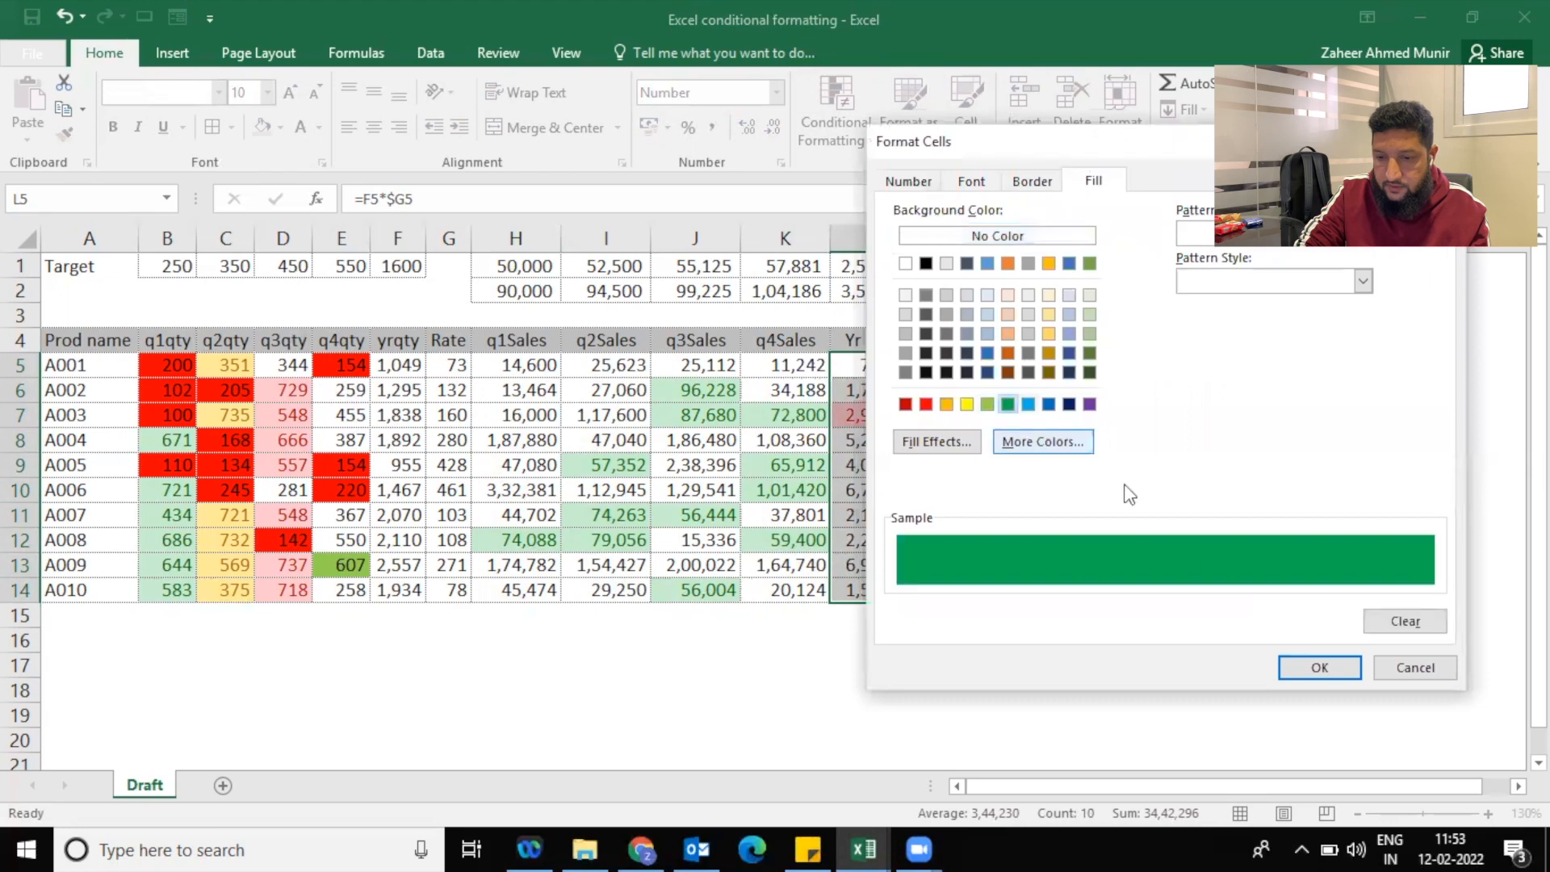
pyautogui.click(1308, 667)
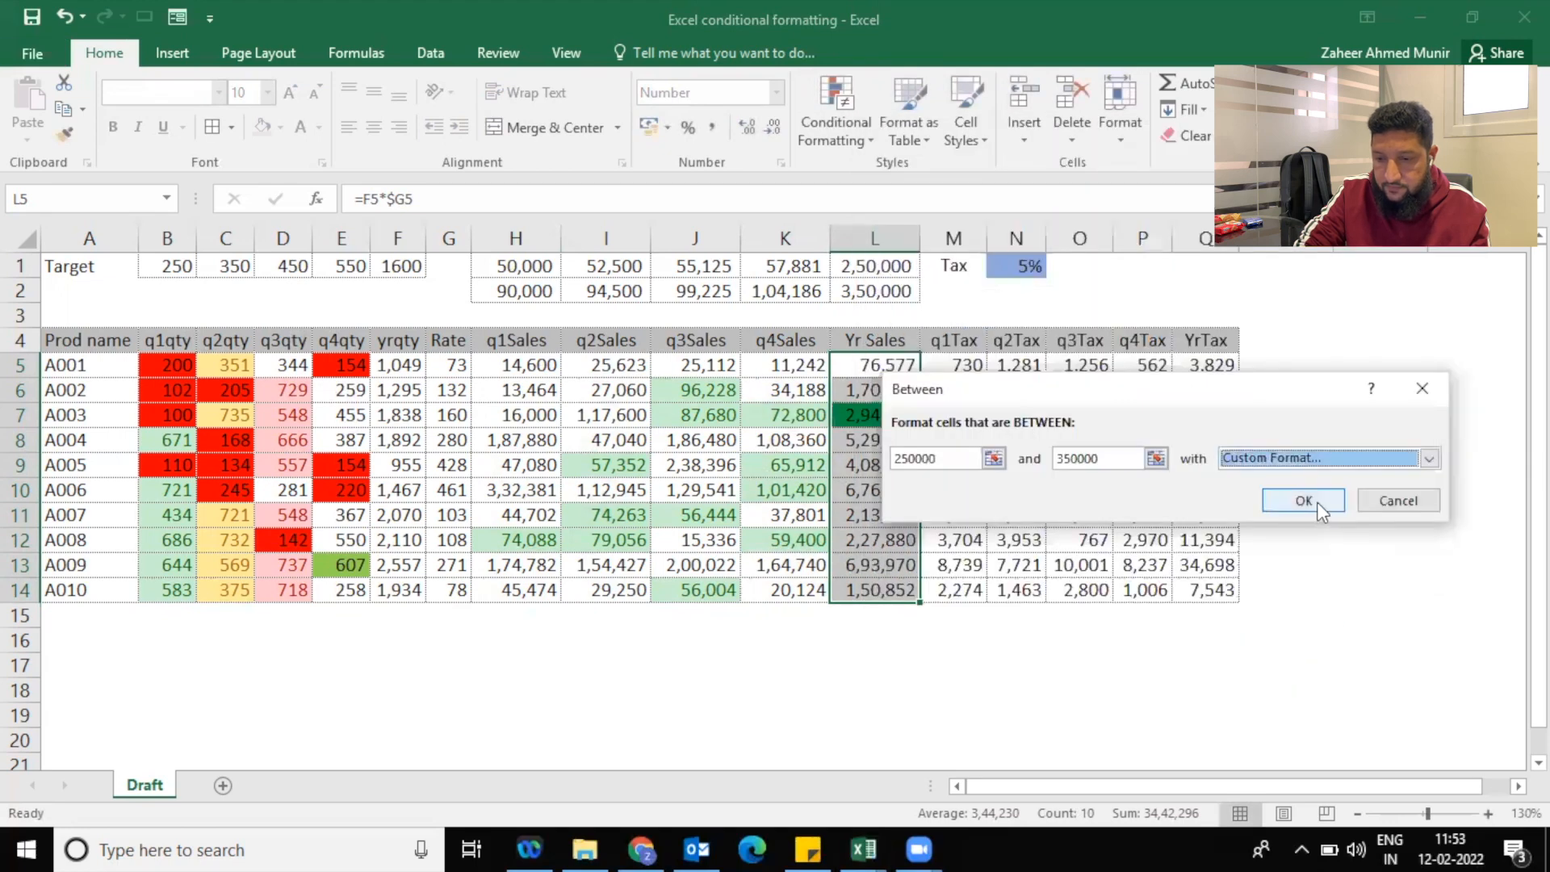
pyautogui.click(1315, 495)
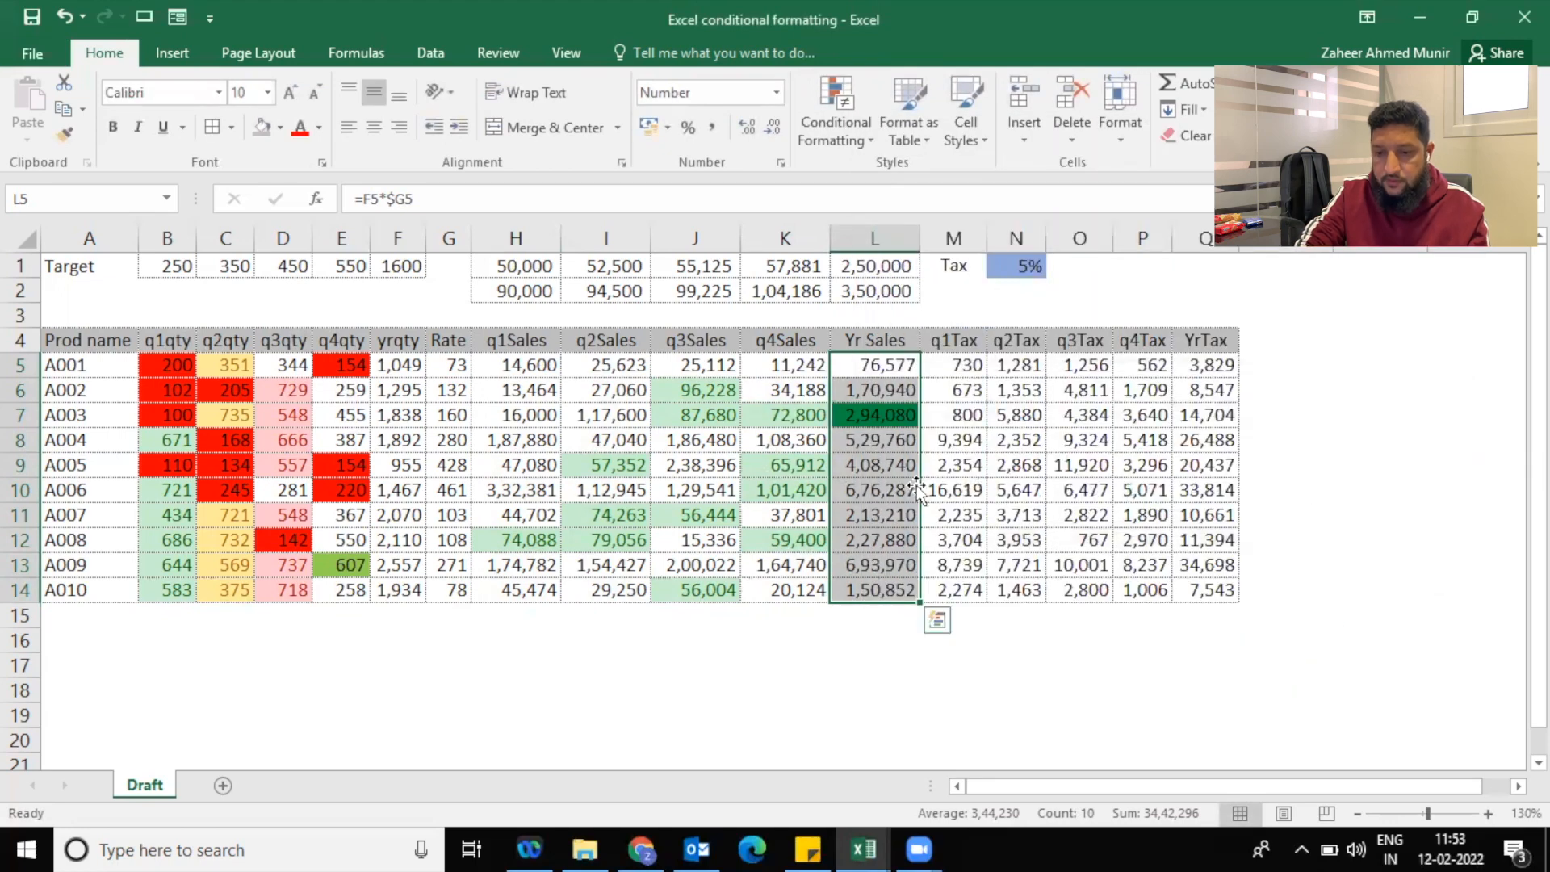
# Set the q1Sales targets above the table to 30000 in H1 and 50000 in H2
pyautogui.click(773, 462)
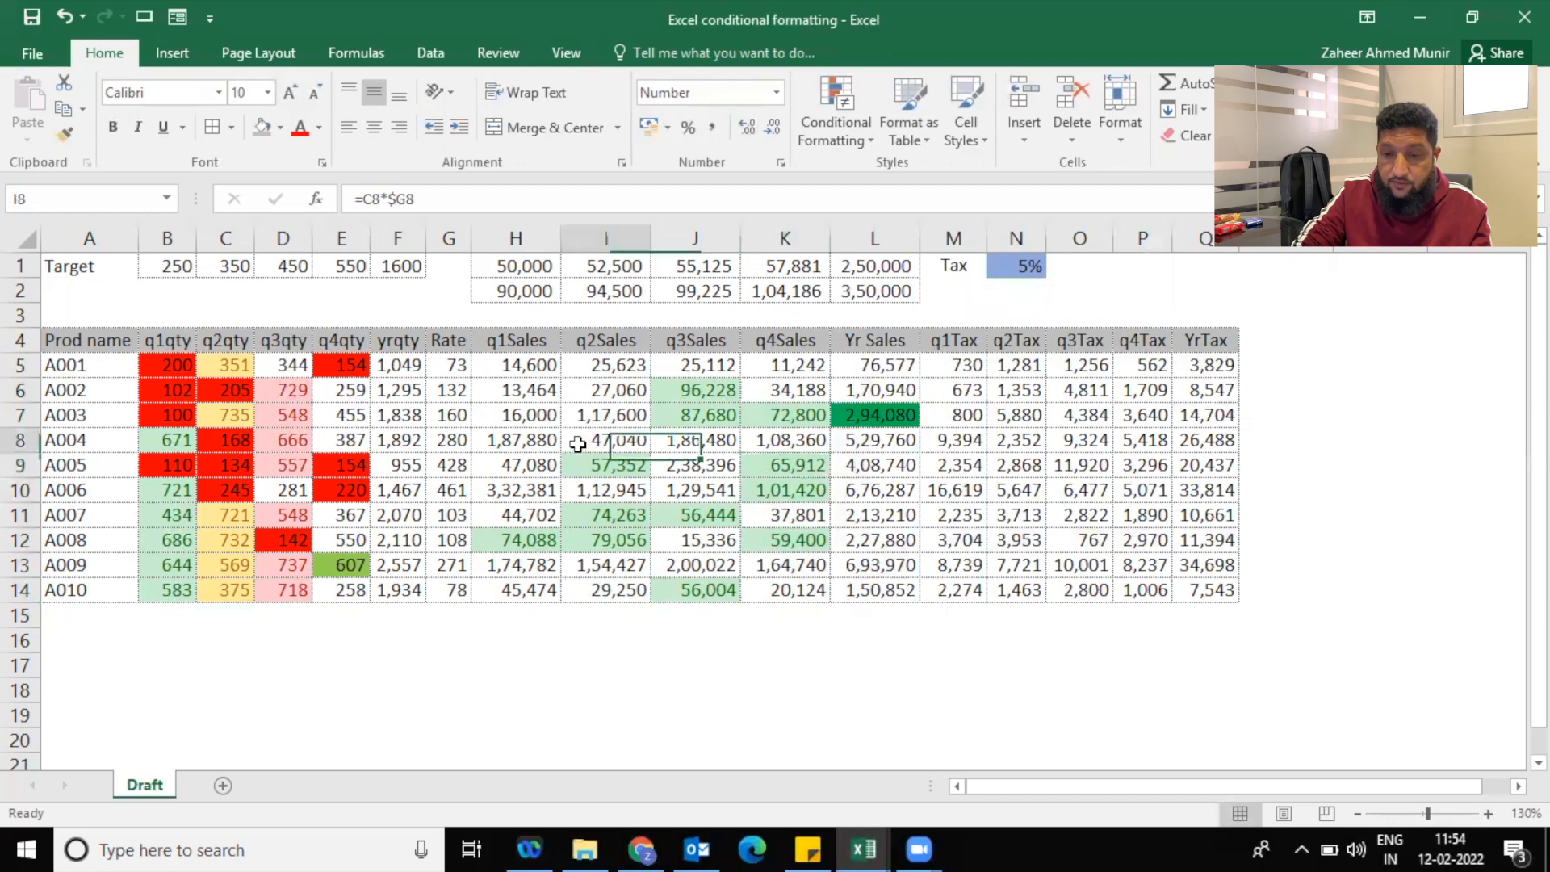
pyautogui.click(531, 263)
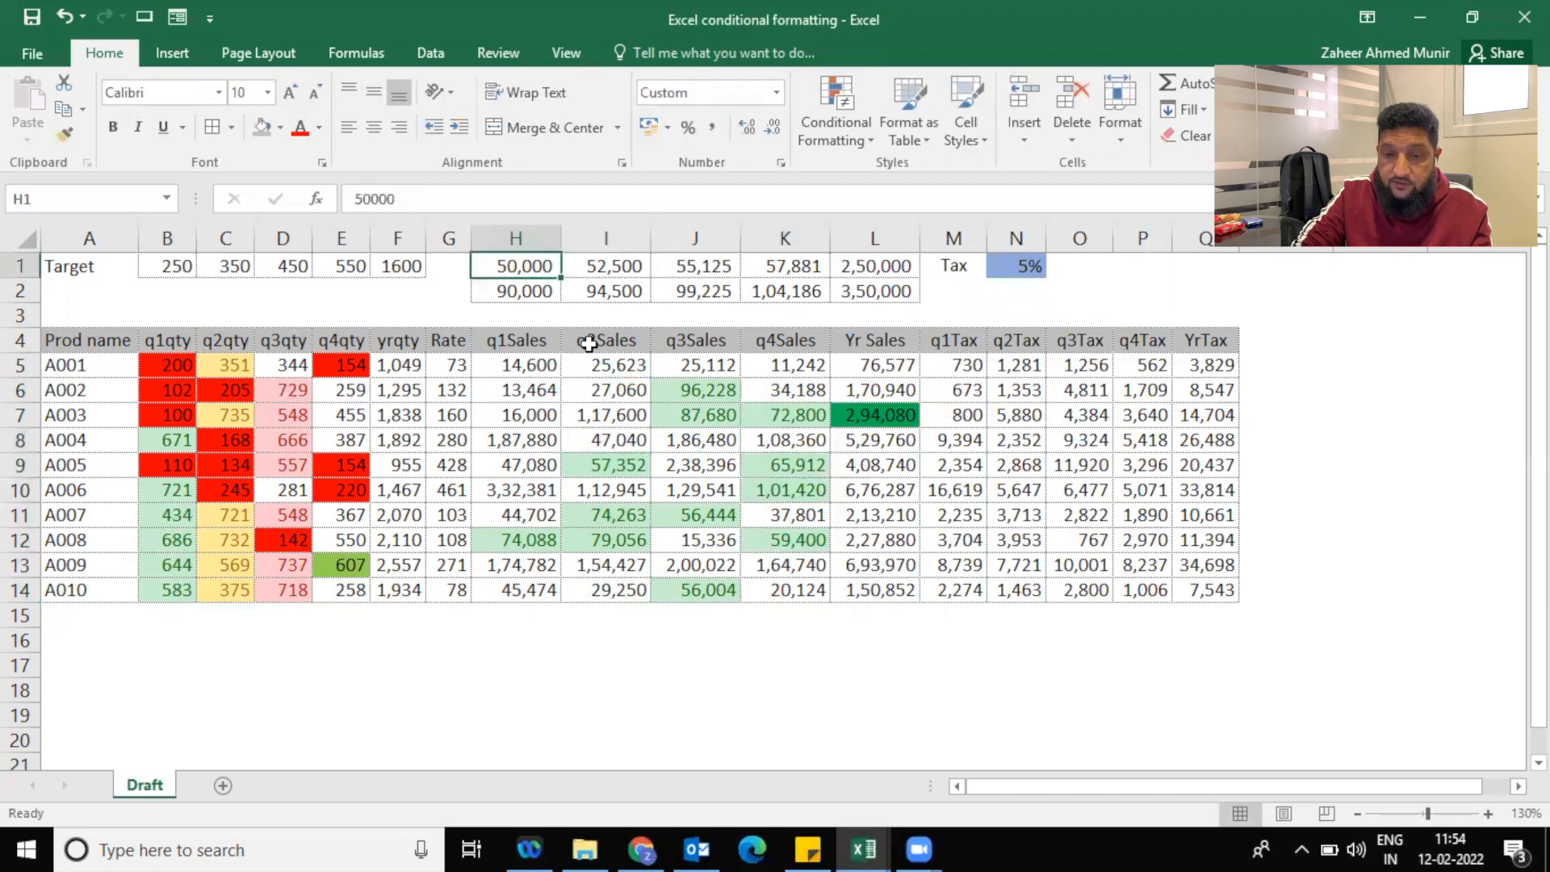
pyautogui.write('30000')
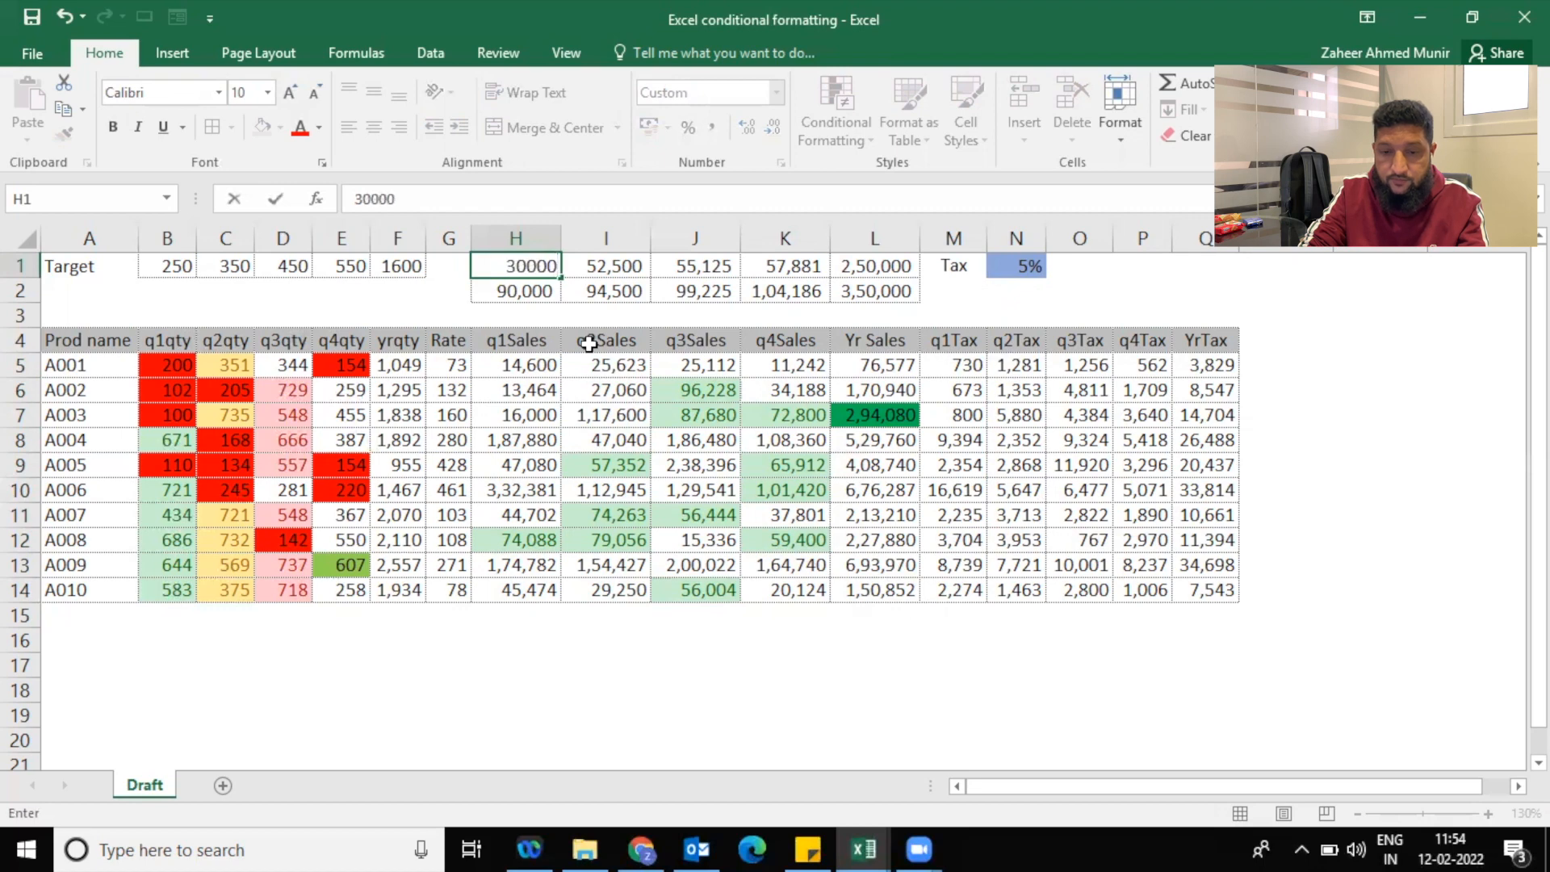
pyautogui.press('Return')
pyautogui.write('5')
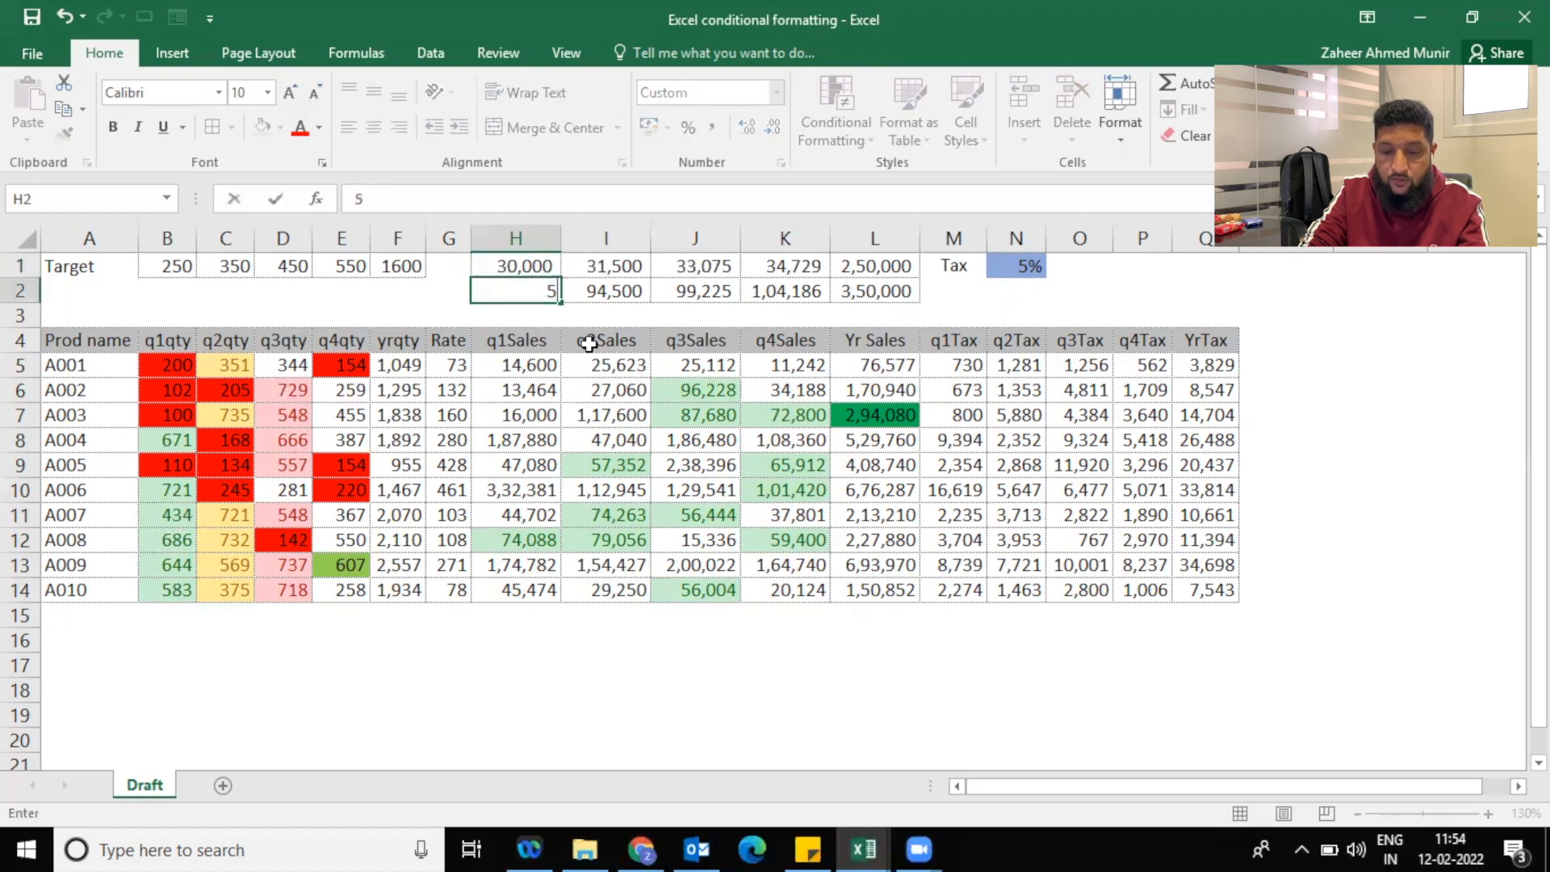
pyautogui.write('0,000000')
pyautogui.press('Return')
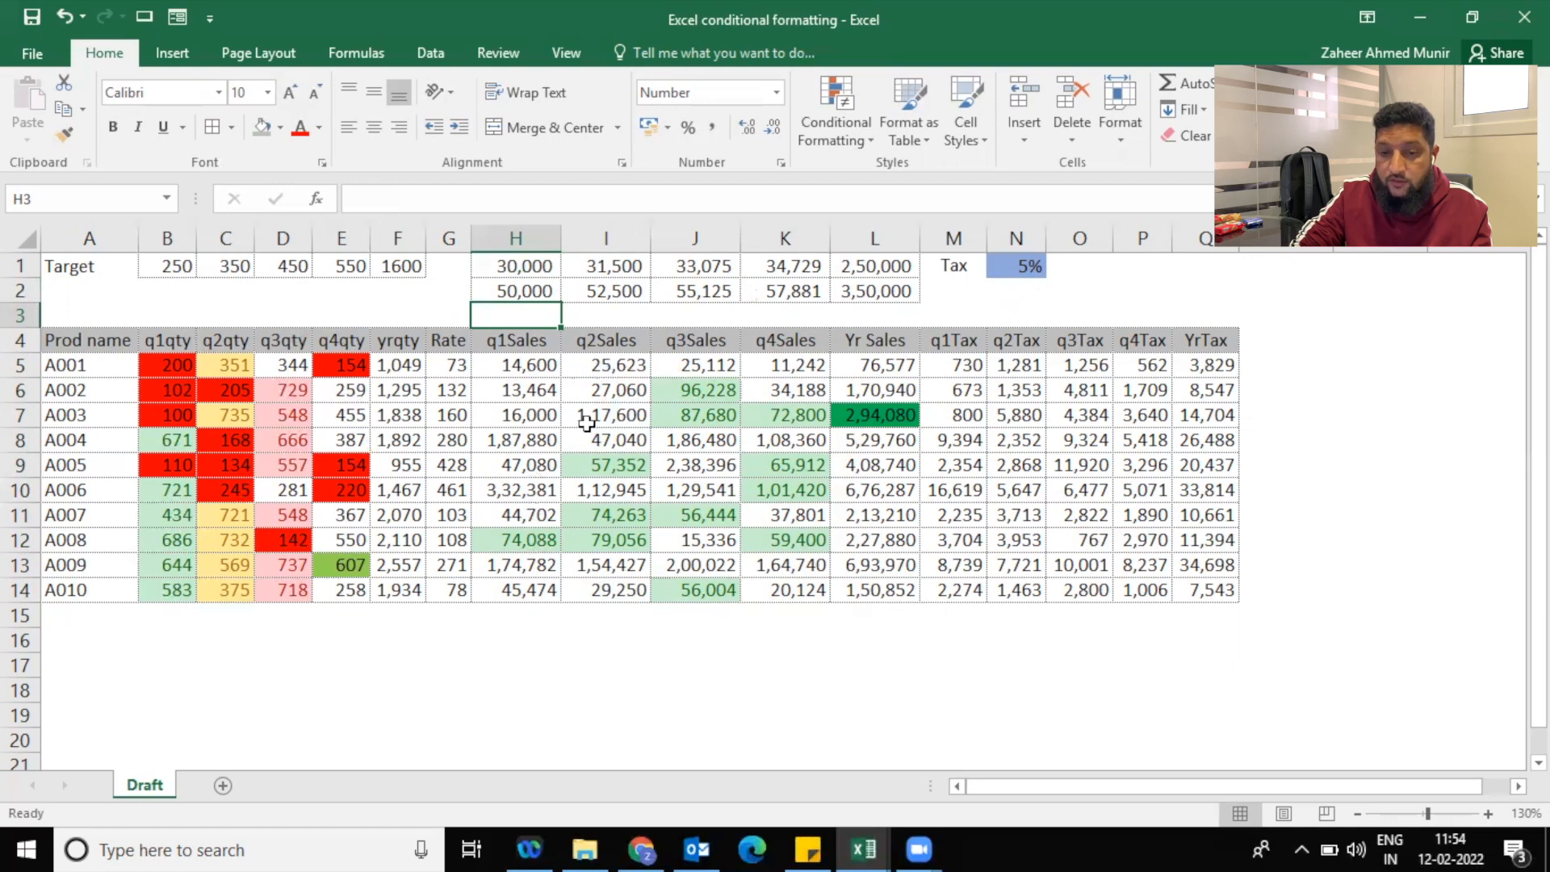
# Open the Conditional Formatting Rules Manager and show the formatting rules for This Worksheet
pyautogui.click(541, 388)
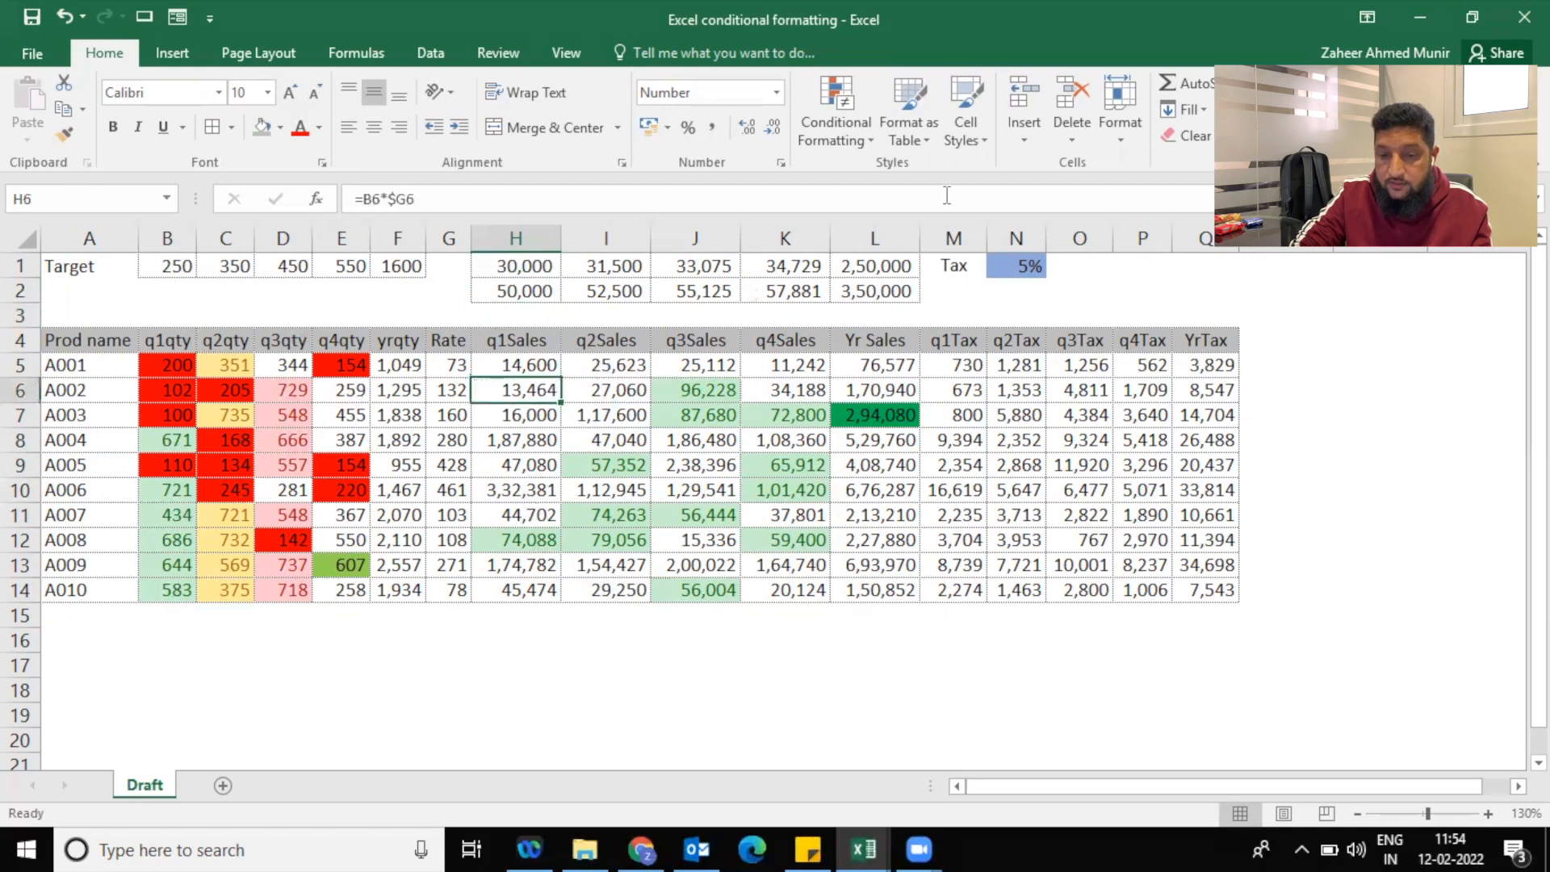
pyautogui.click(866, 145)
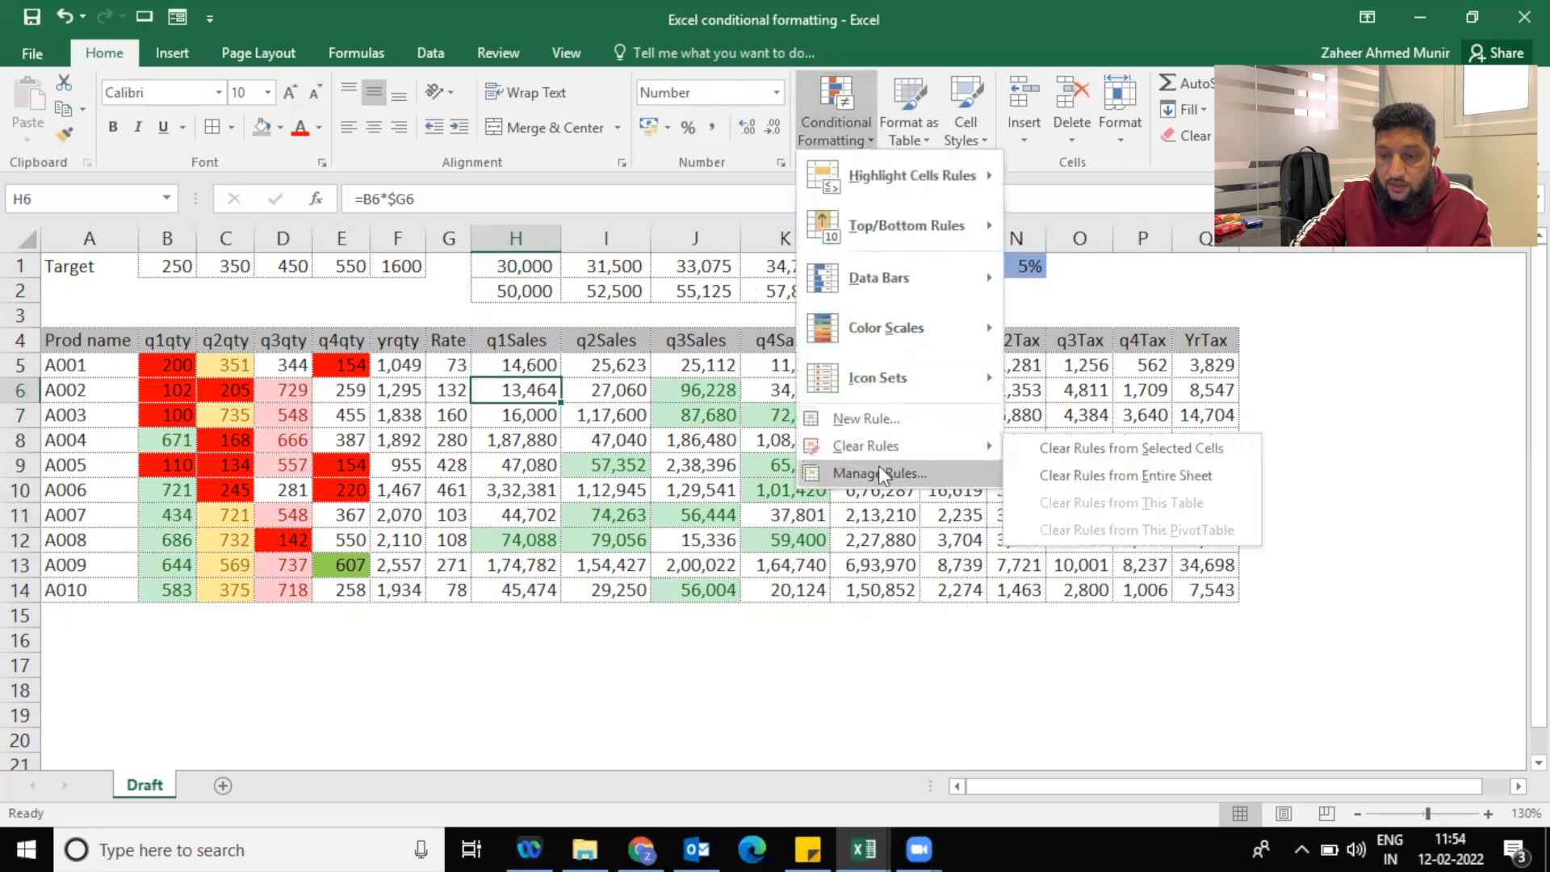
pyautogui.click(880, 468)
pyautogui.click(1022, 329)
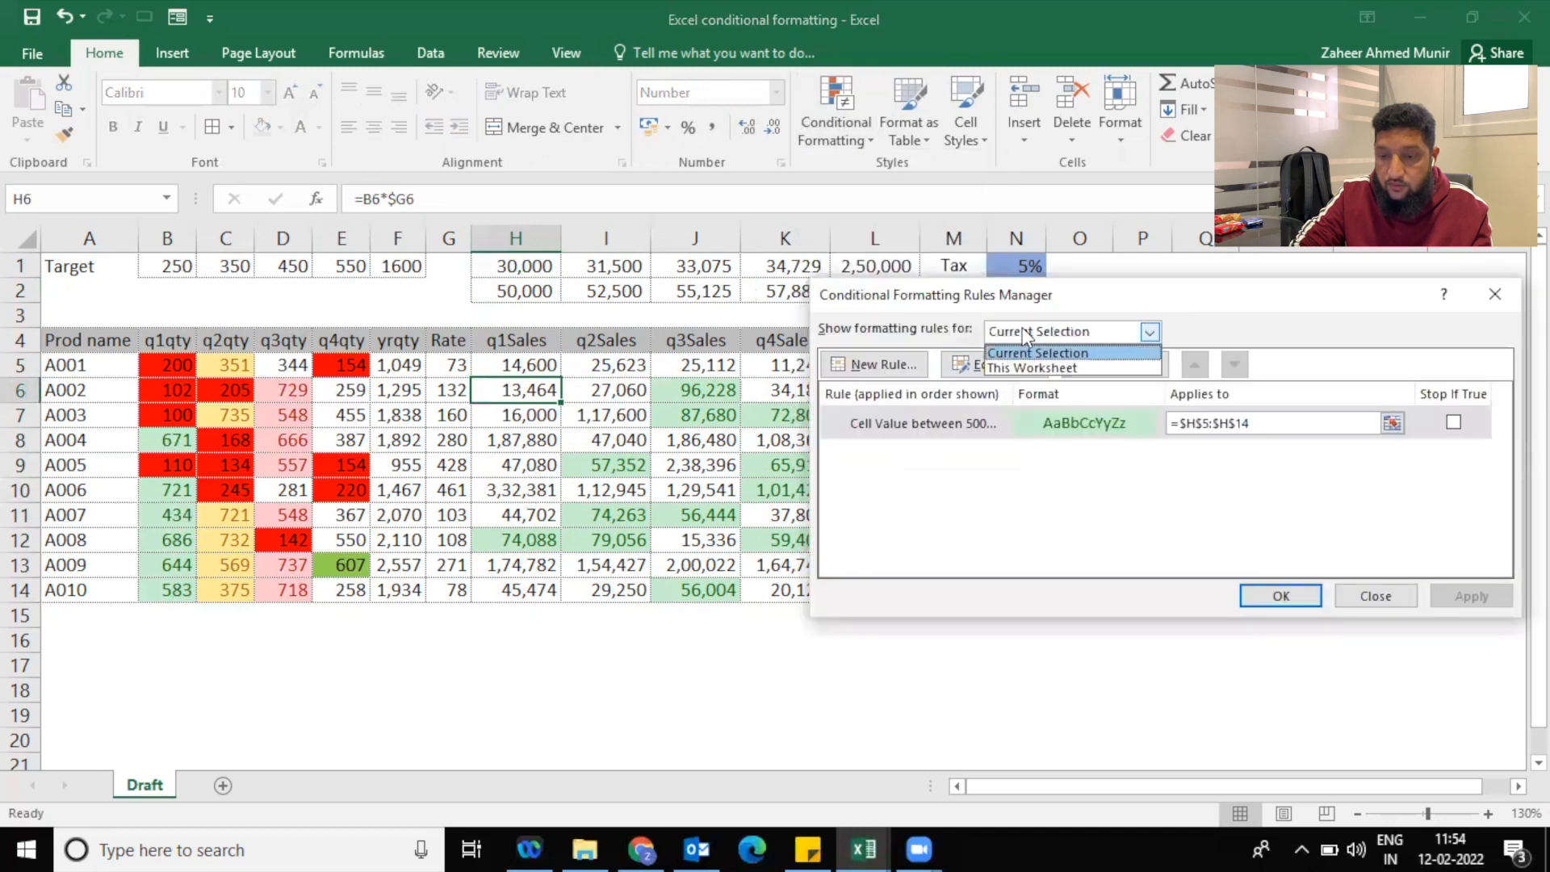
pyautogui.click(1025, 363)
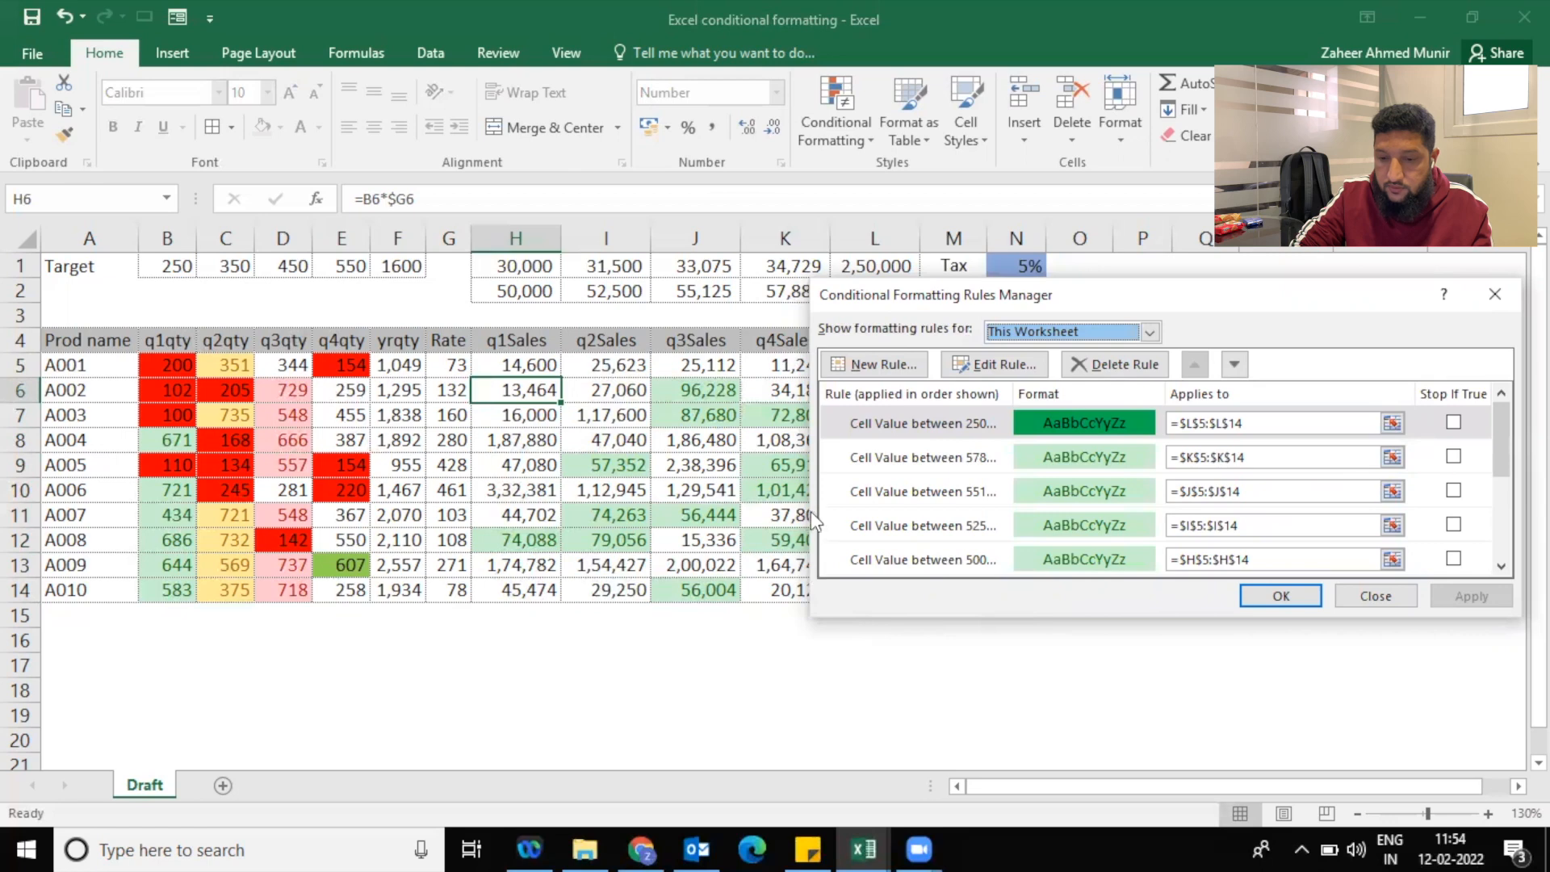
# Edit the Between rule applied to H5:H14 so its lower limit refers to cell $H$1
pyautogui.click(1028, 452)
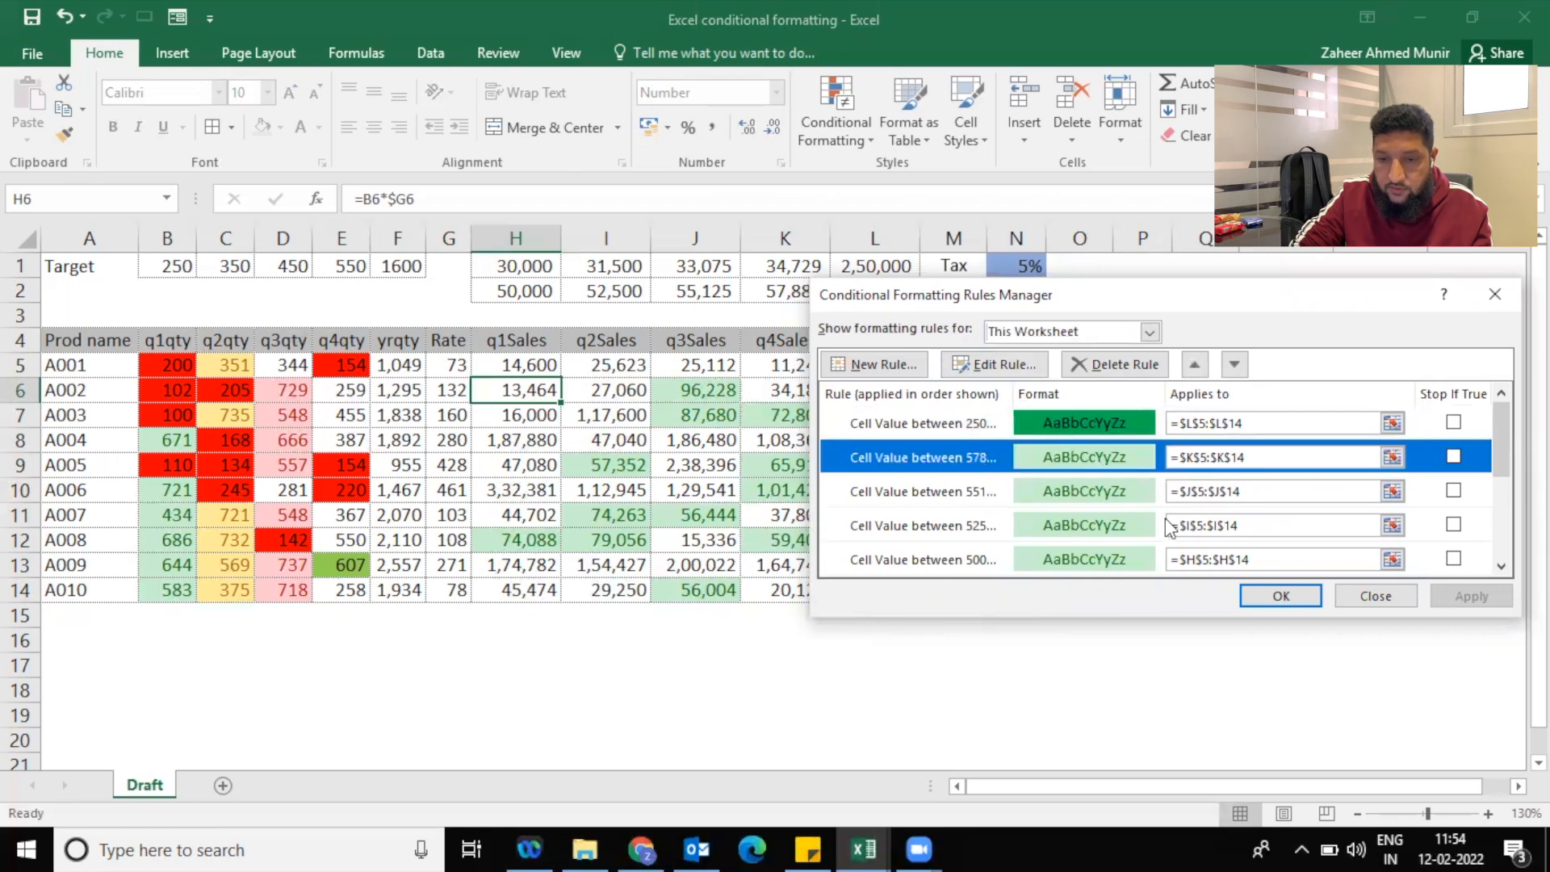
pyautogui.moveTo(1500, 447)
pyautogui.mouseDown()
pyautogui.moveTo(1503, 505)
pyautogui.moveTo(1500, 448)
pyautogui.moveTo(1500, 463)
pyautogui.mouseUp()
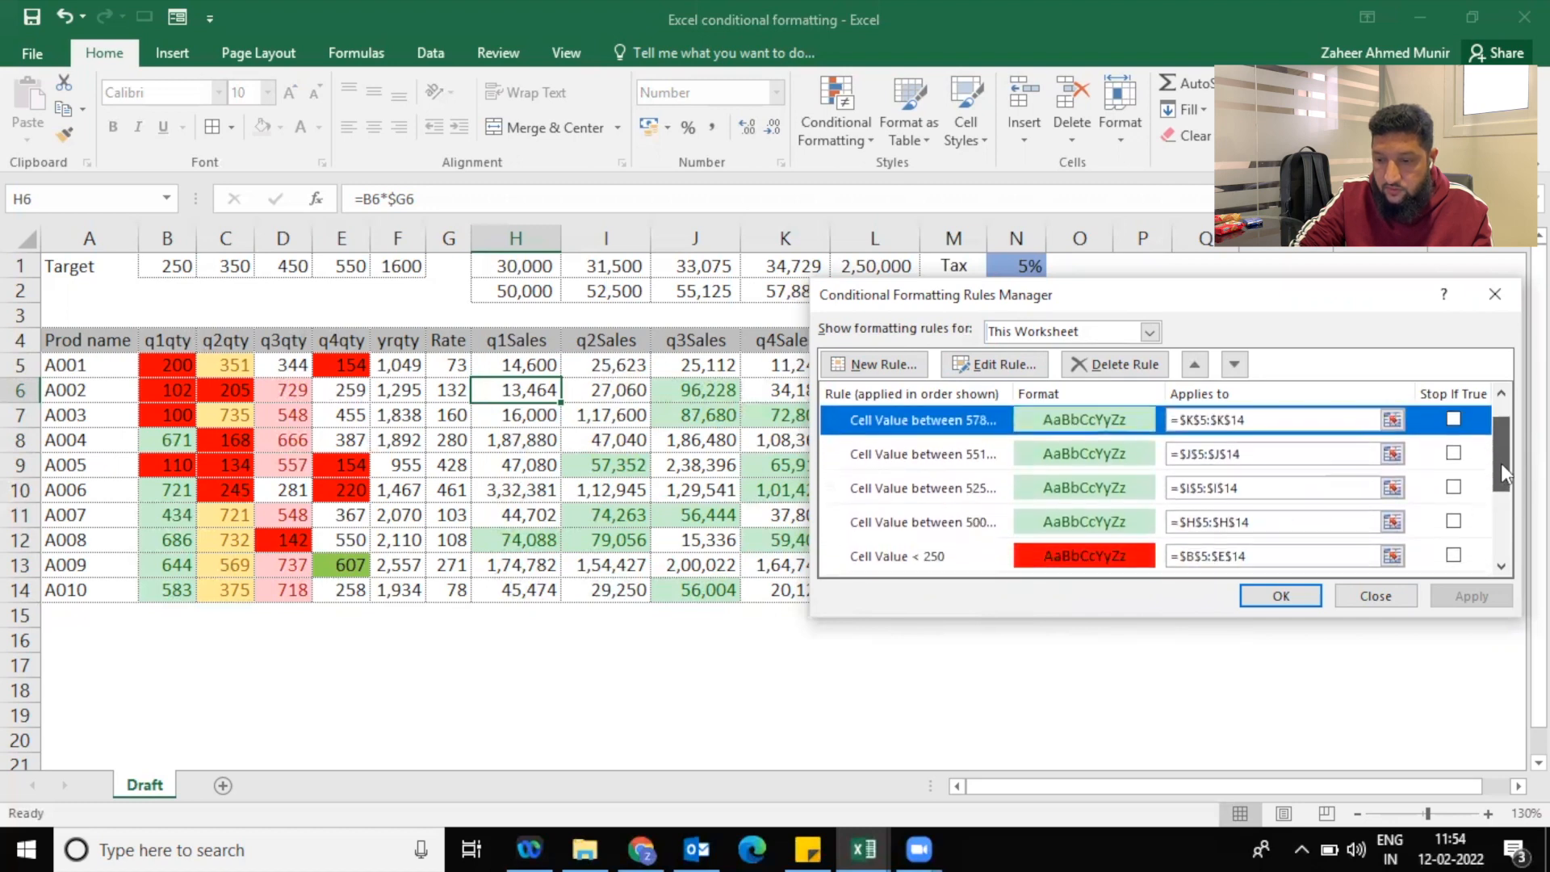
pyautogui.click(1290, 520)
pyautogui.click(953, 522)
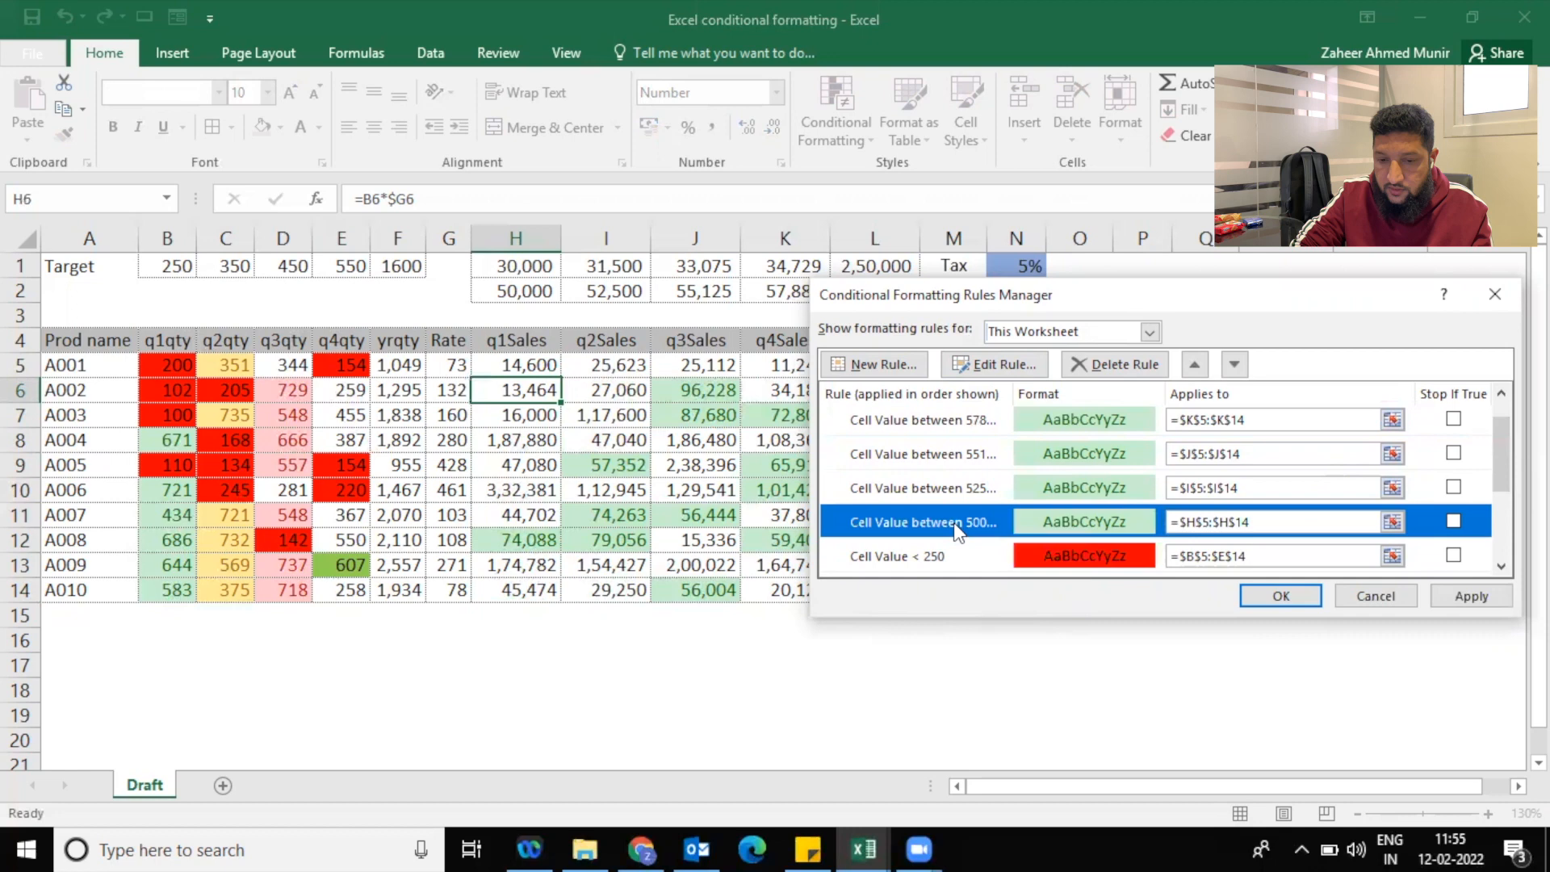
pyautogui.click(1004, 366)
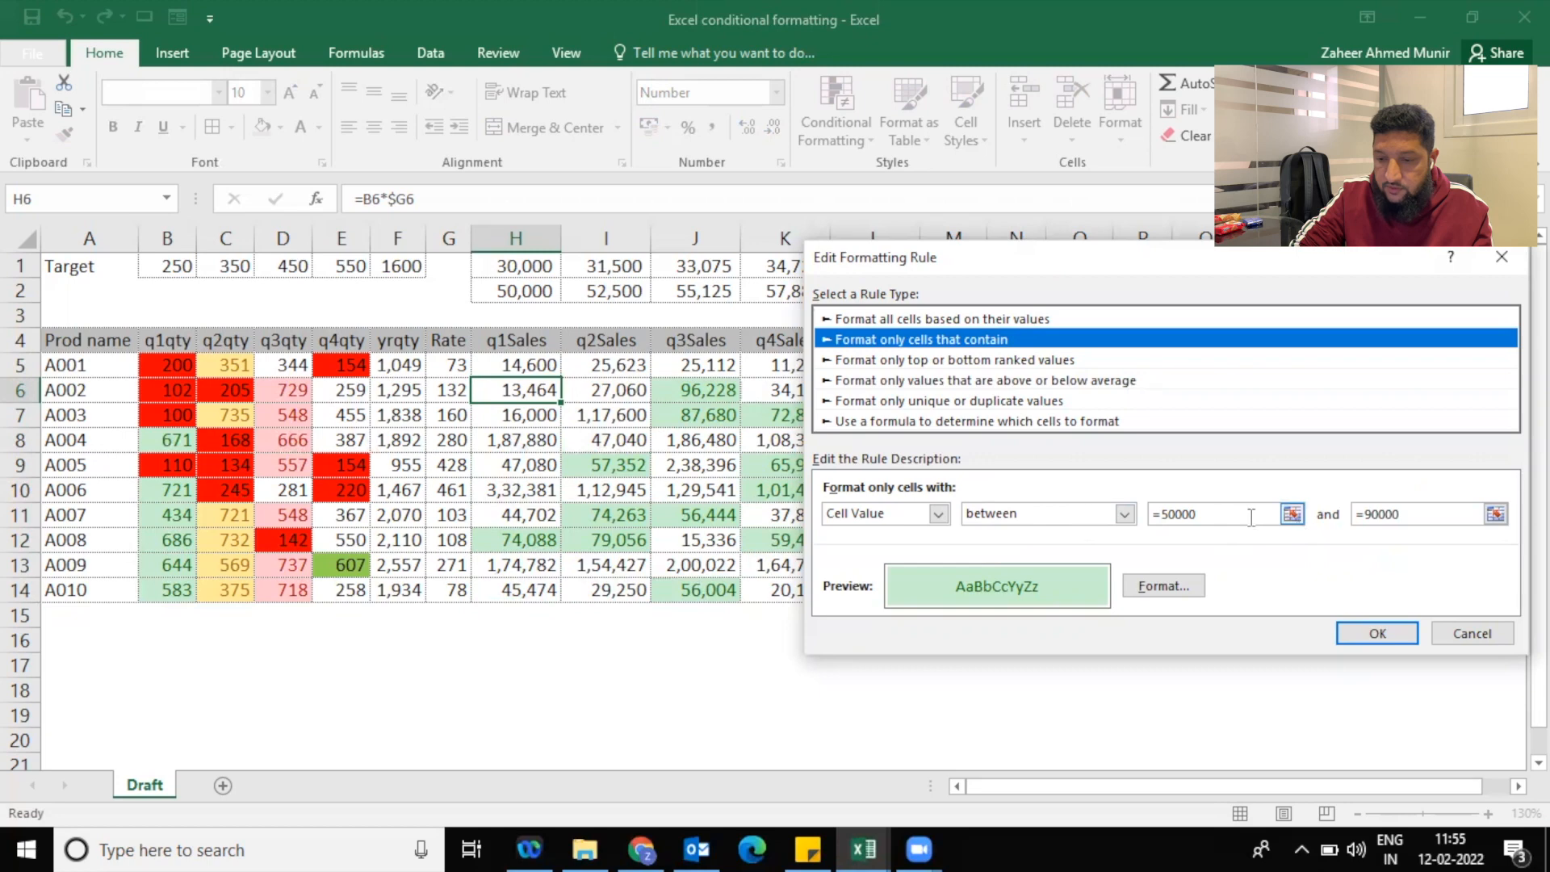
pyautogui.click(1291, 516)
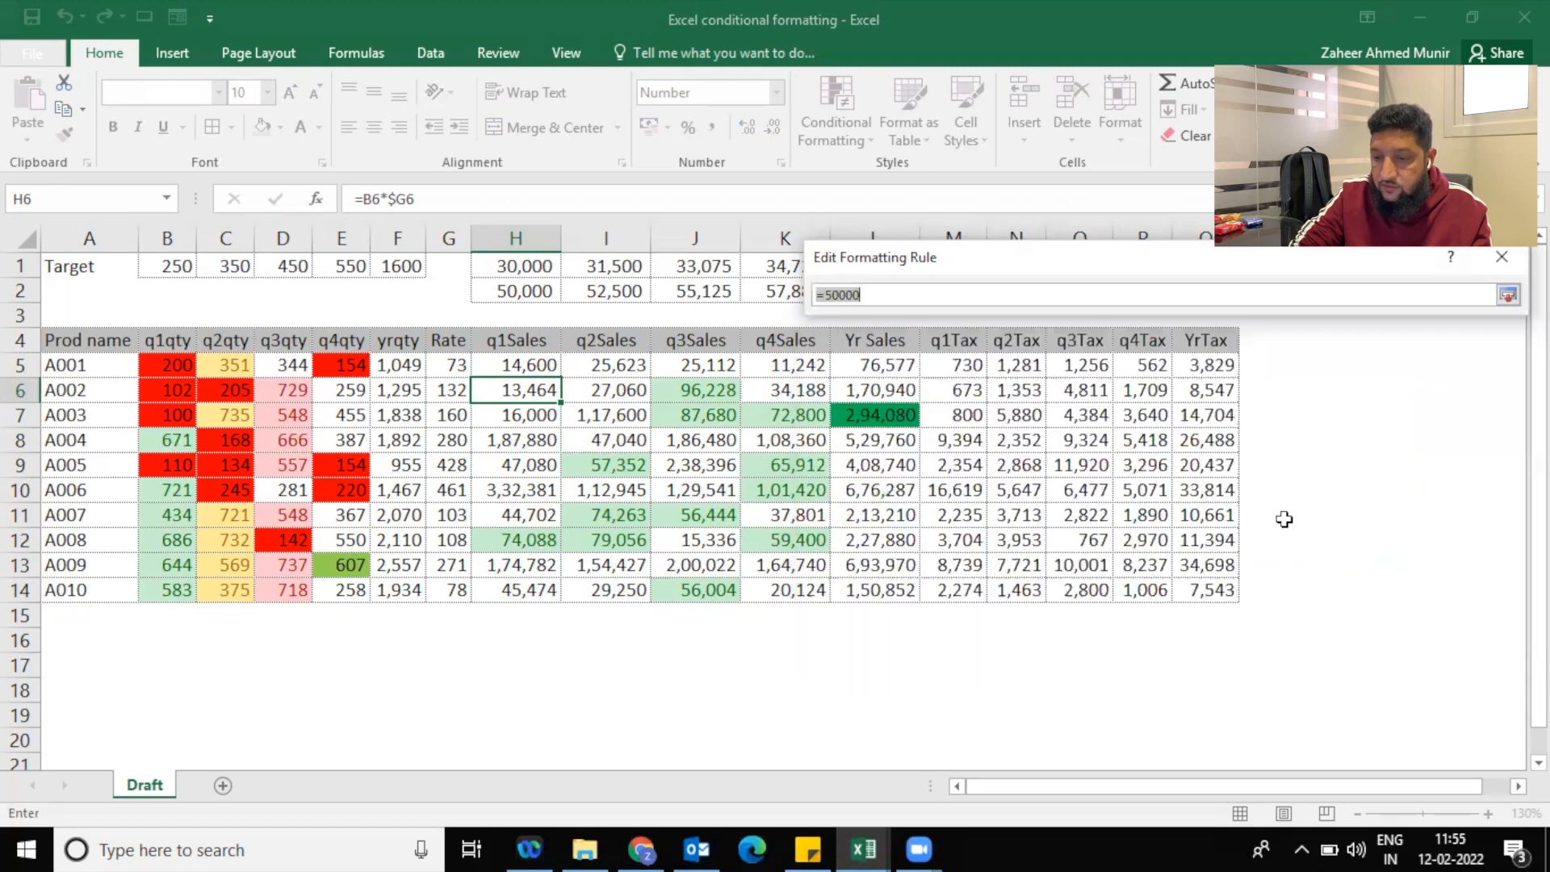
pyautogui.click(537, 261)
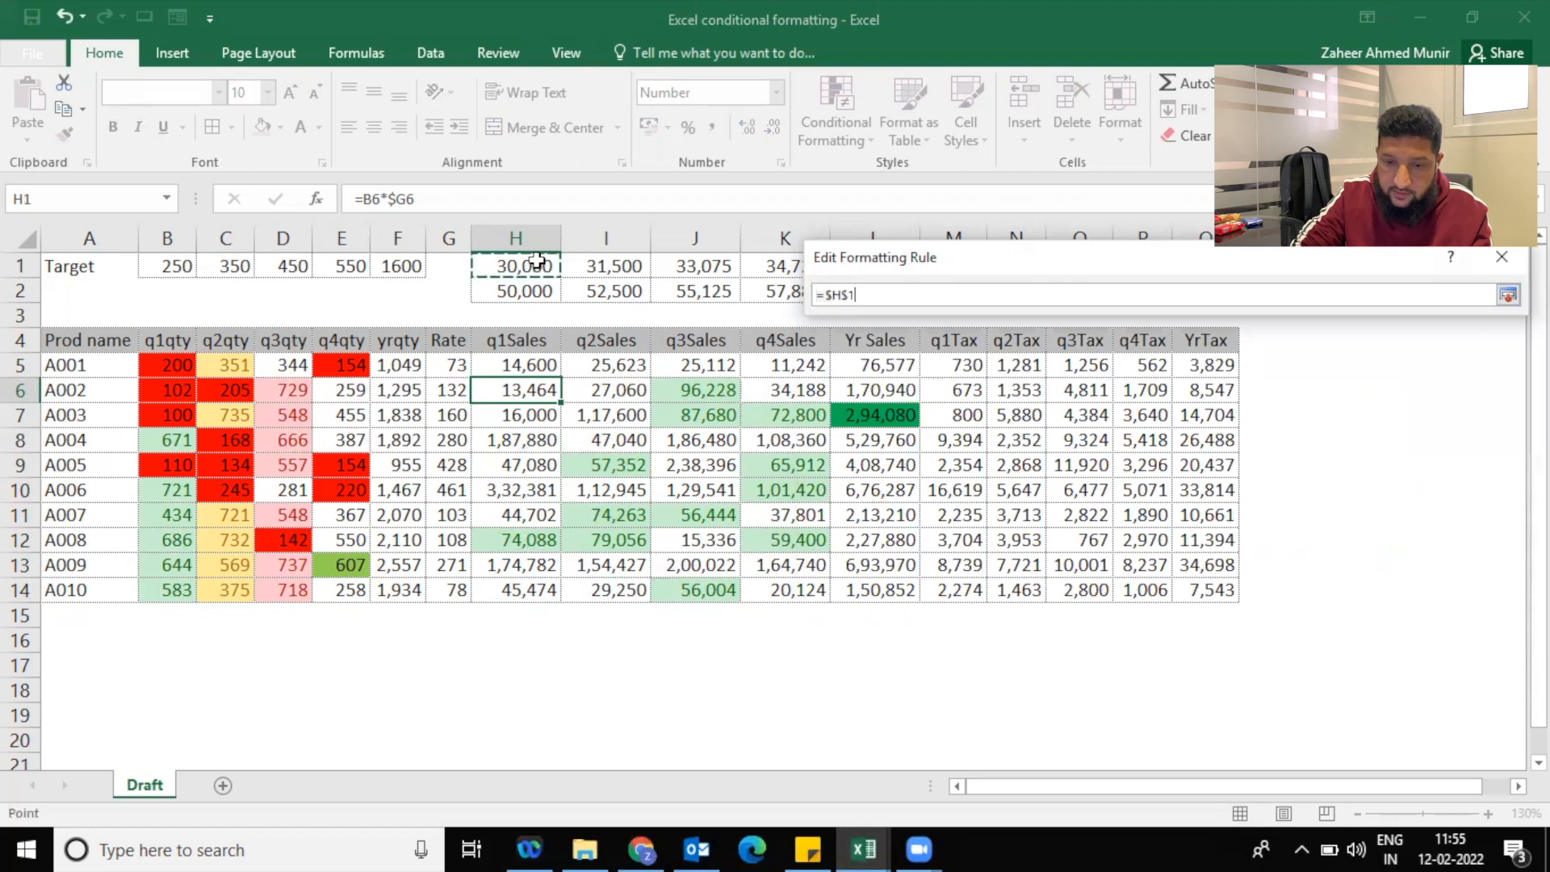
pyautogui.click(1508, 294)
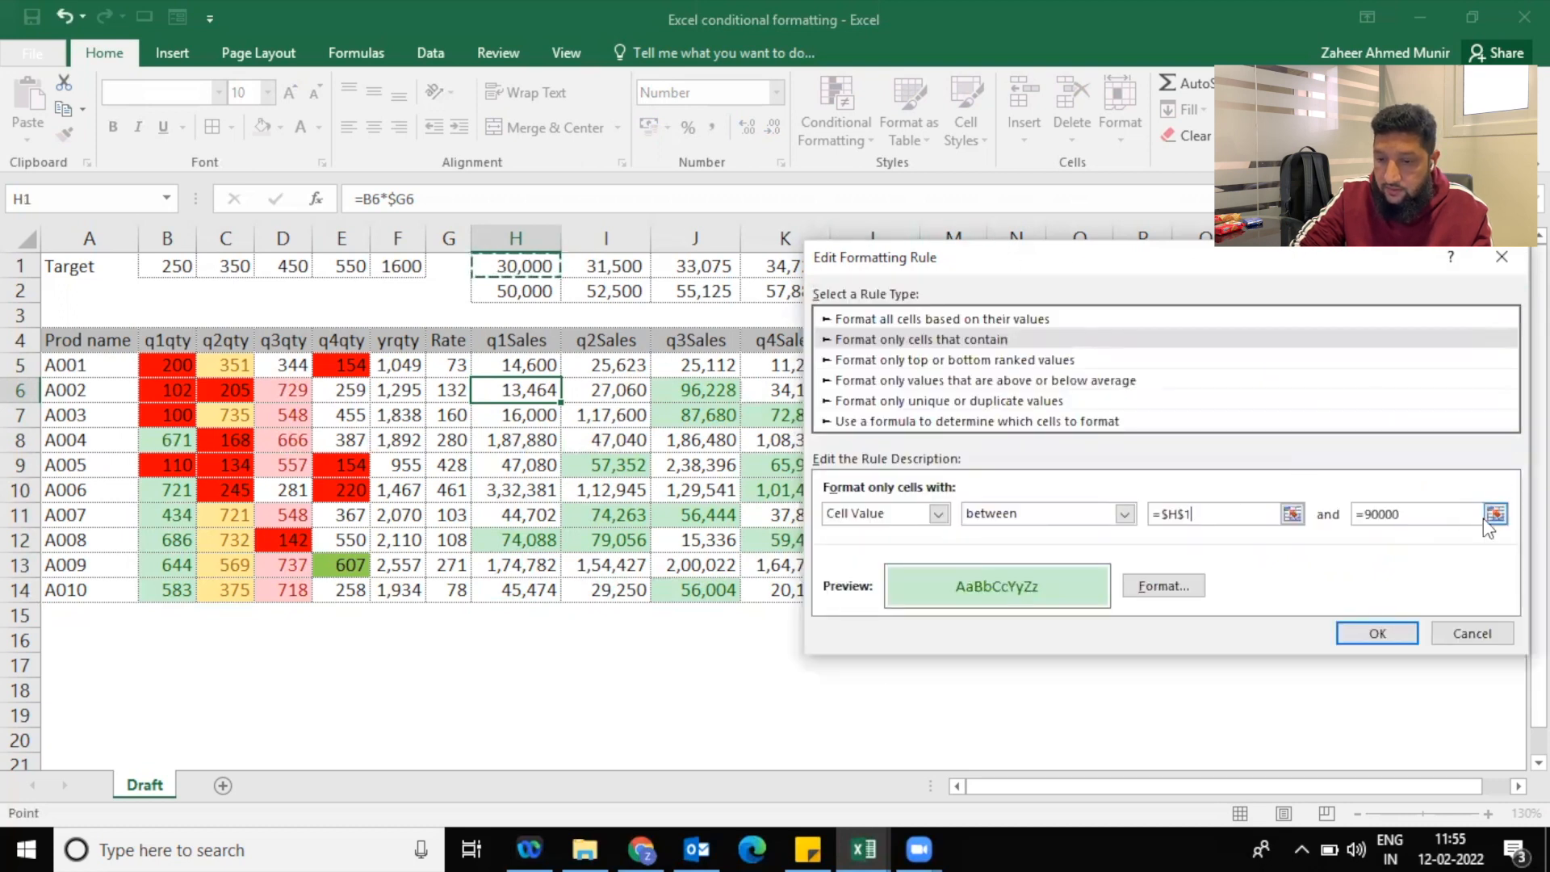
# Set the upper limit of the q1Sales rule to cell $H$2 and apply the edited rule
pyautogui.click(1495, 515)
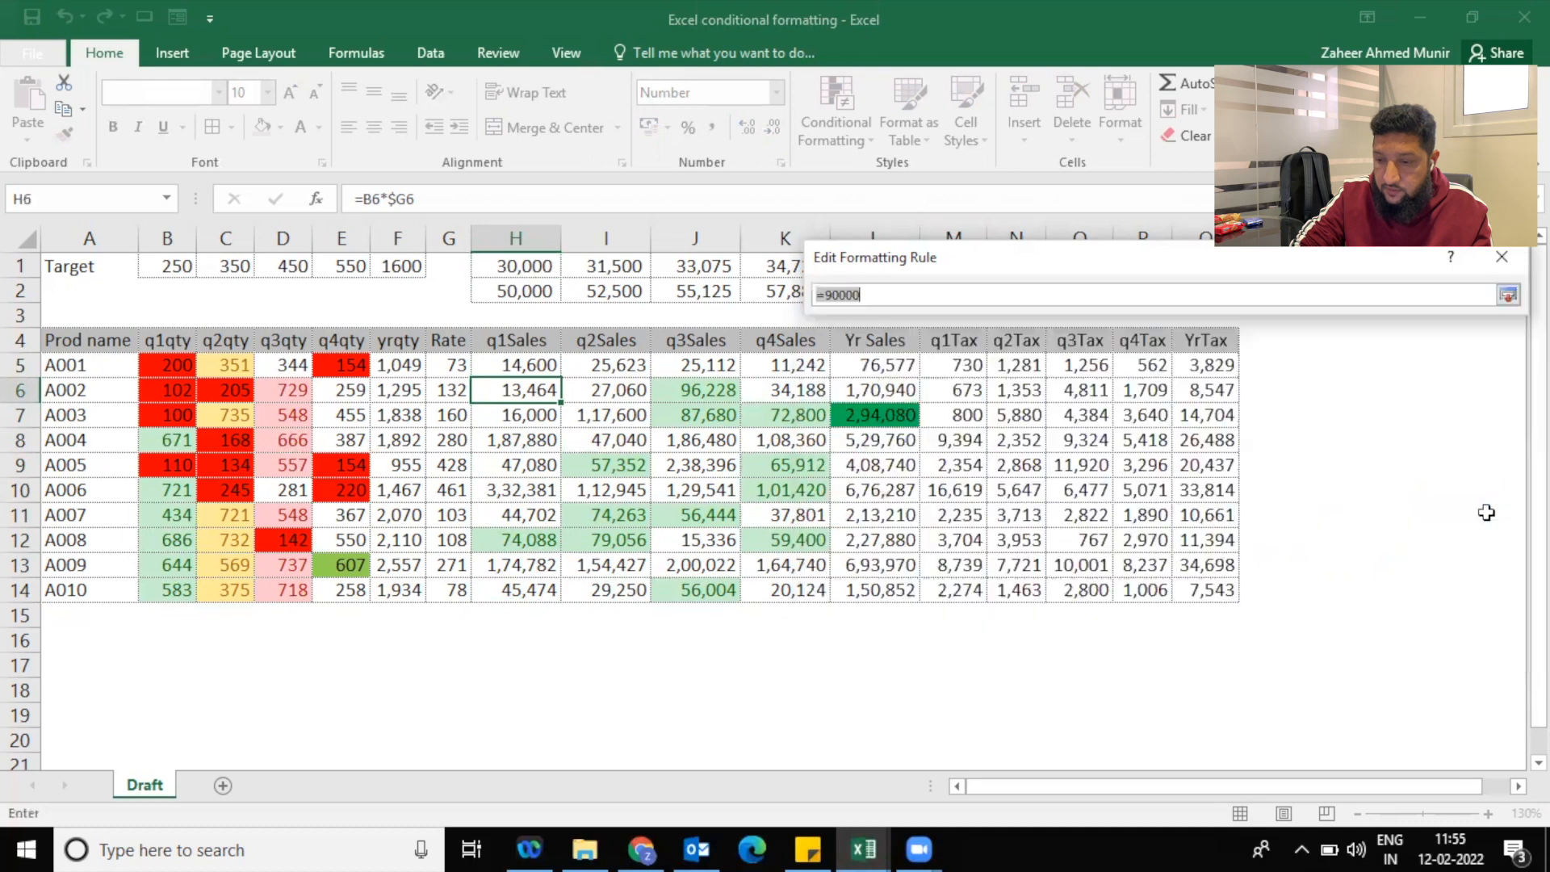
pyautogui.click(529, 293)
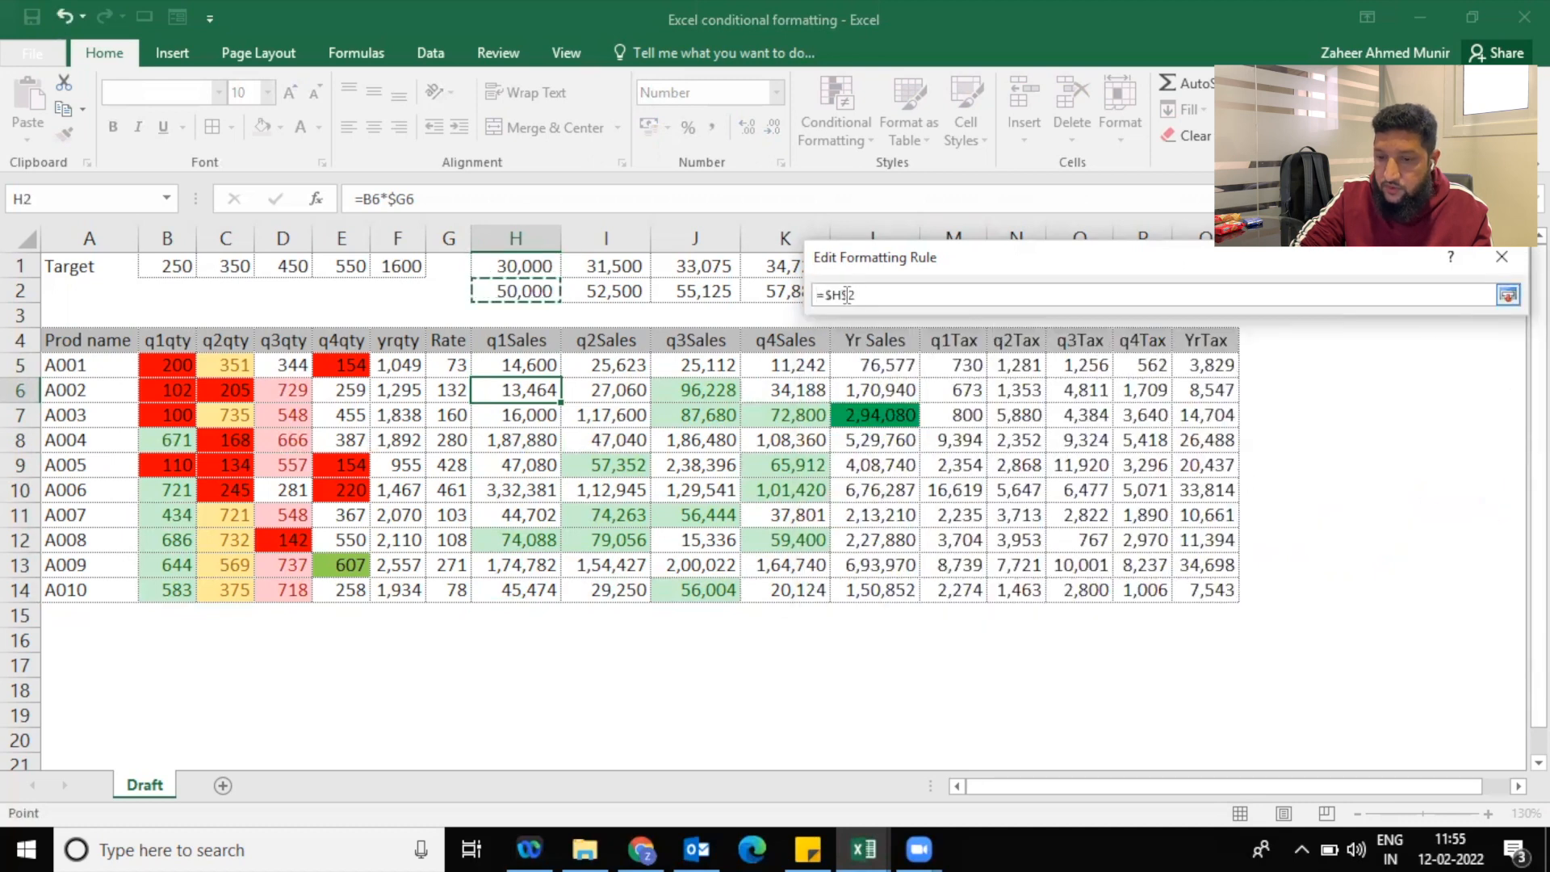
pyautogui.click(1507, 294)
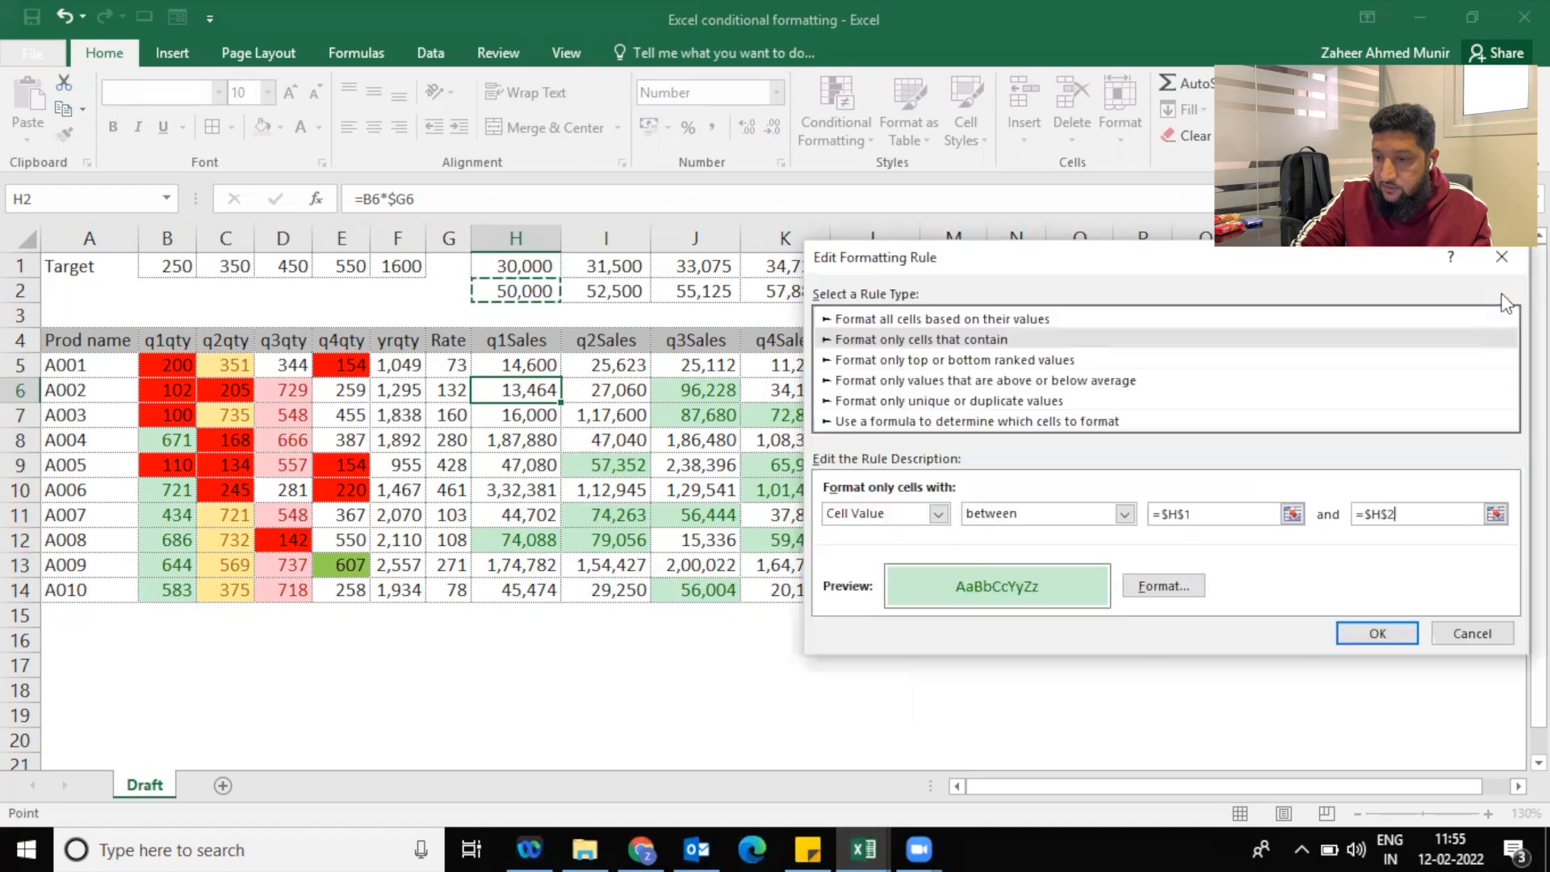
pyautogui.click(1377, 633)
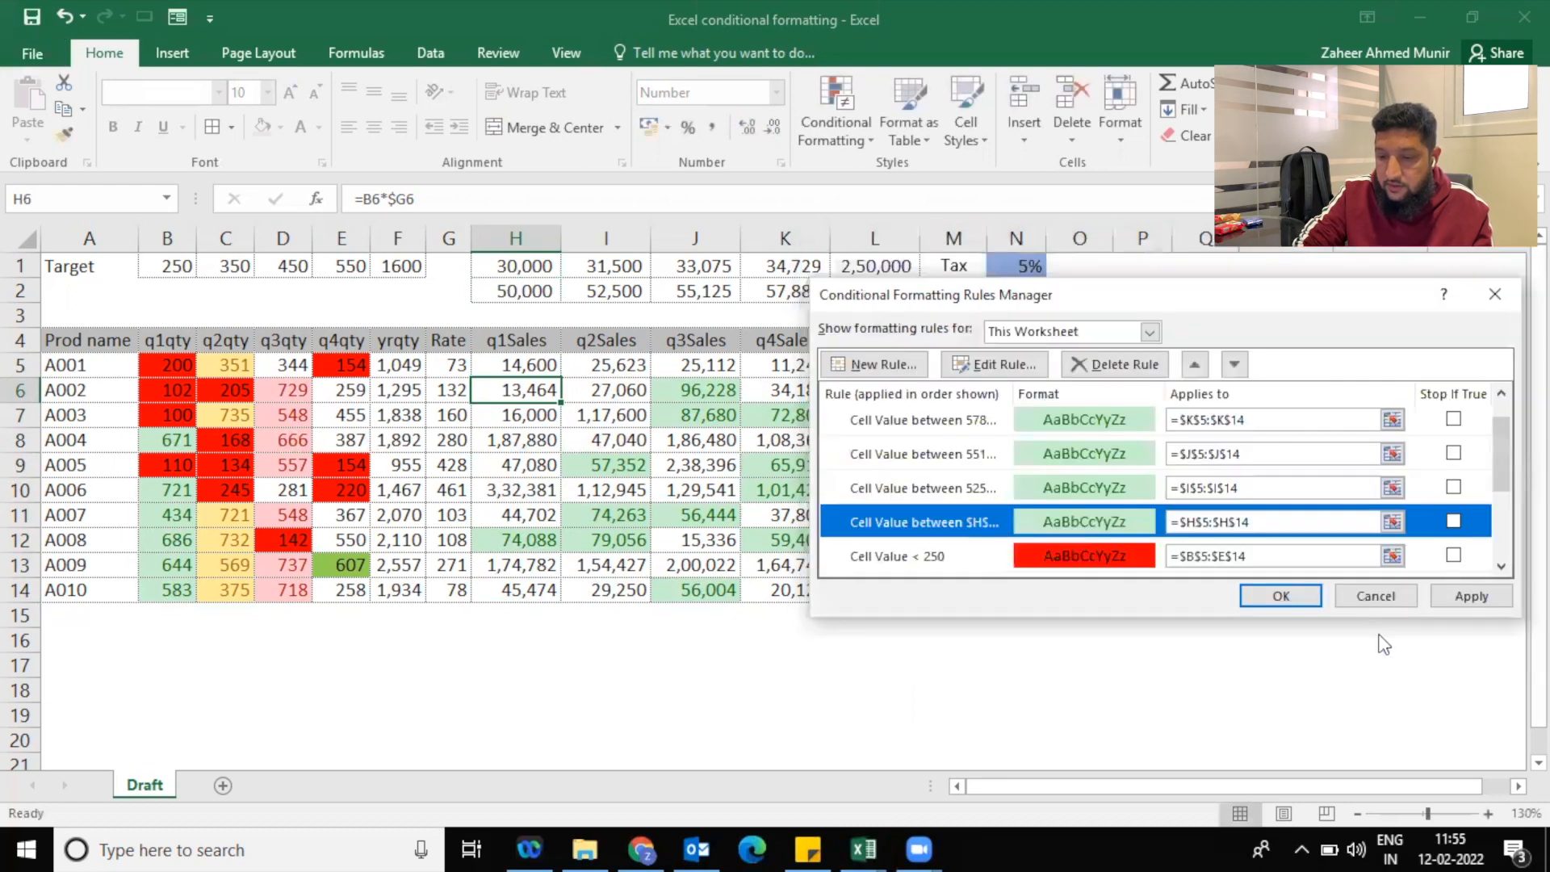
pyautogui.click(1460, 598)
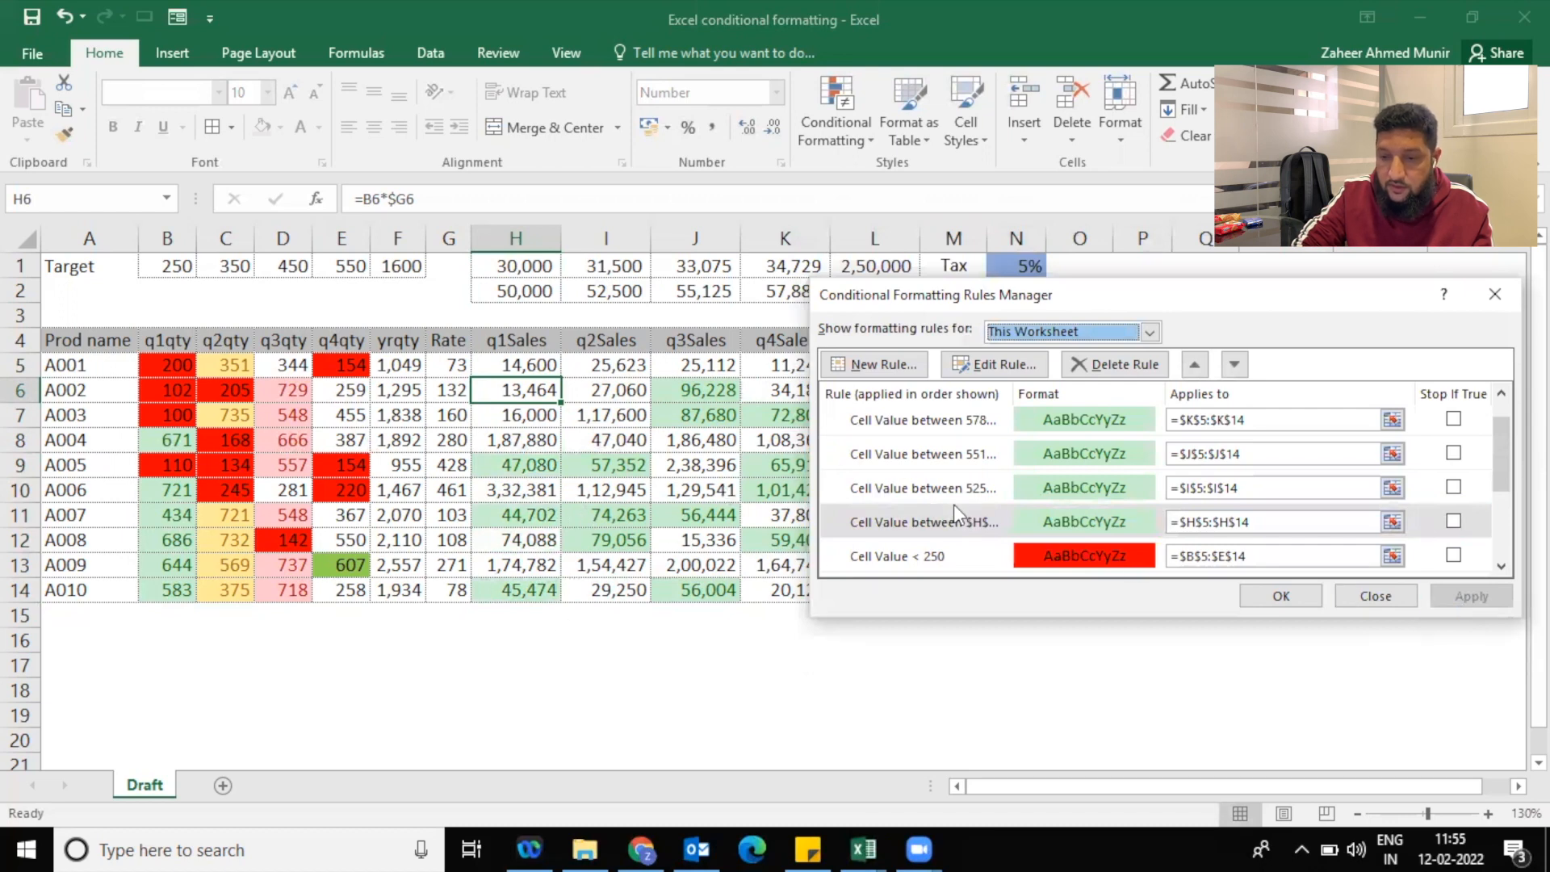
# Edit the Between rule applied to I5:I14 so its lower limit refers to cell $I$1
pyautogui.click(1247, 488)
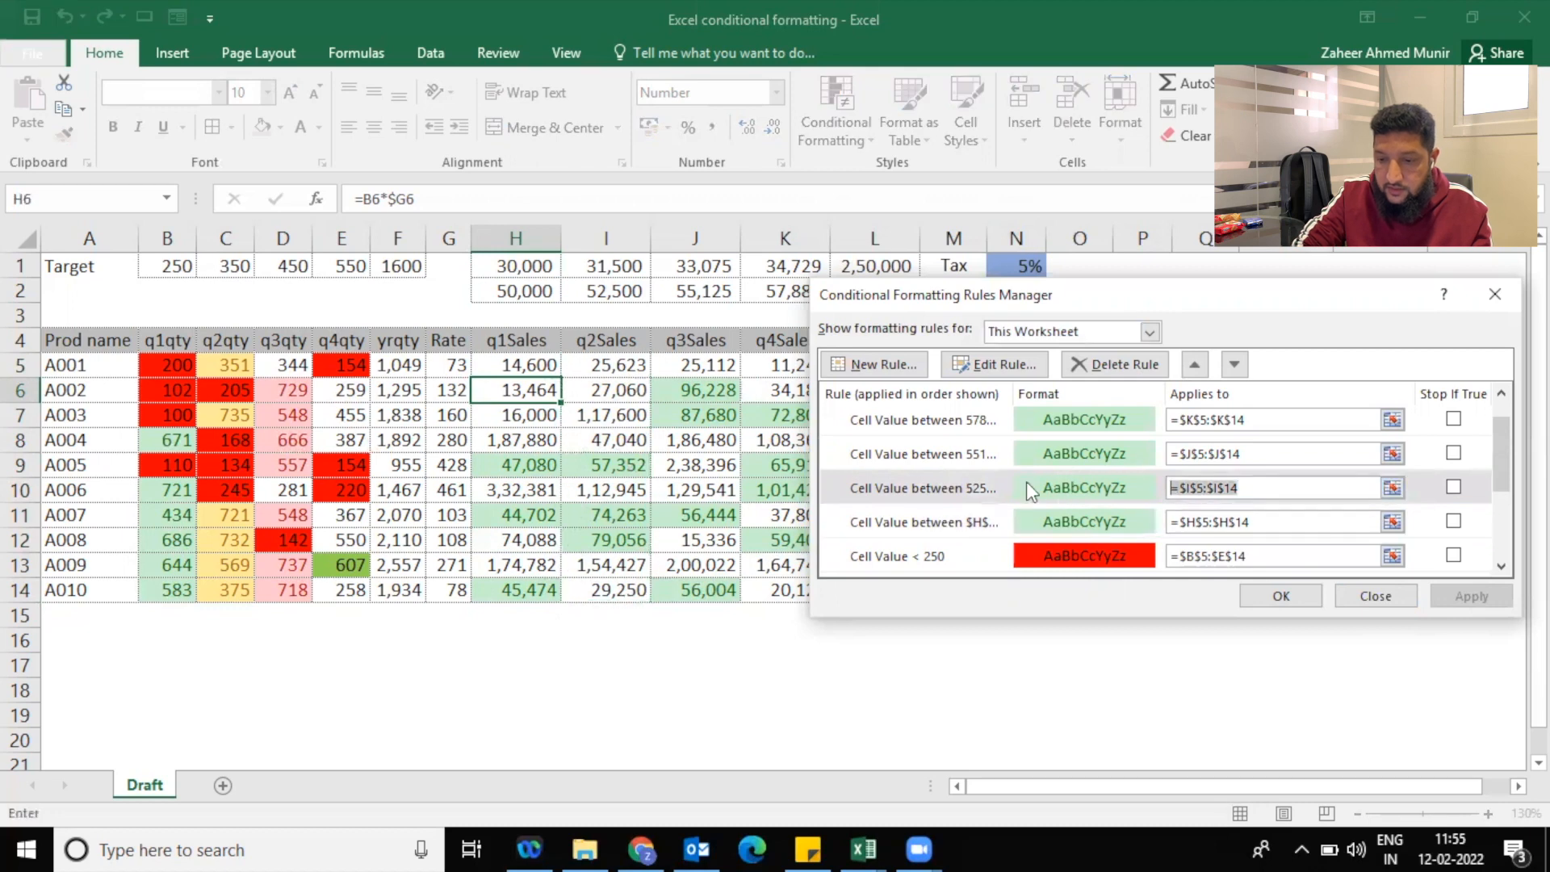
pyautogui.click(978, 366)
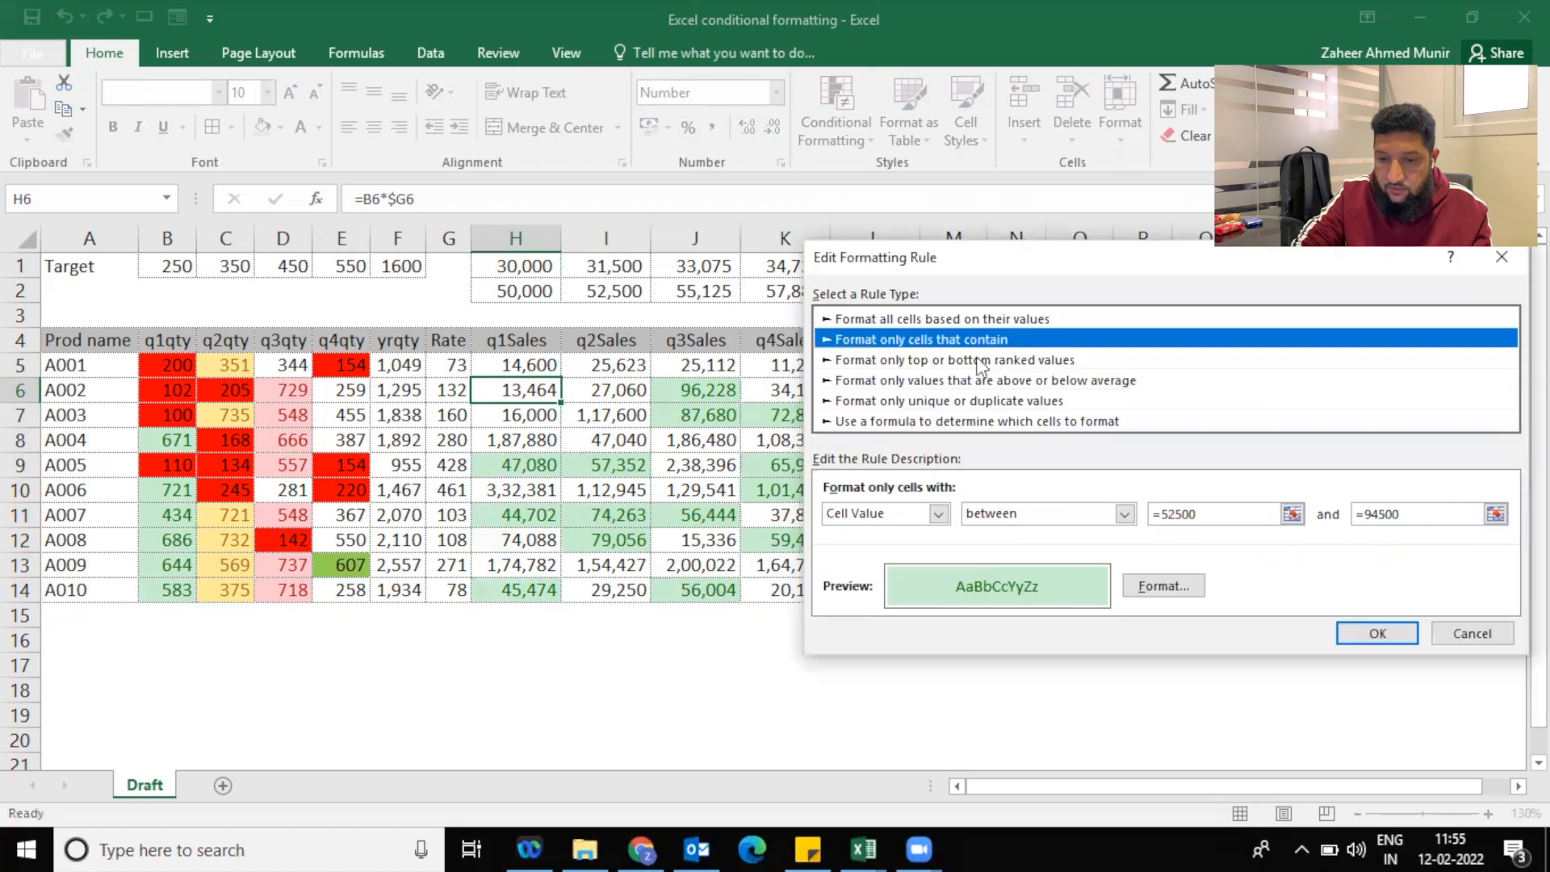
pyautogui.click(1292, 513)
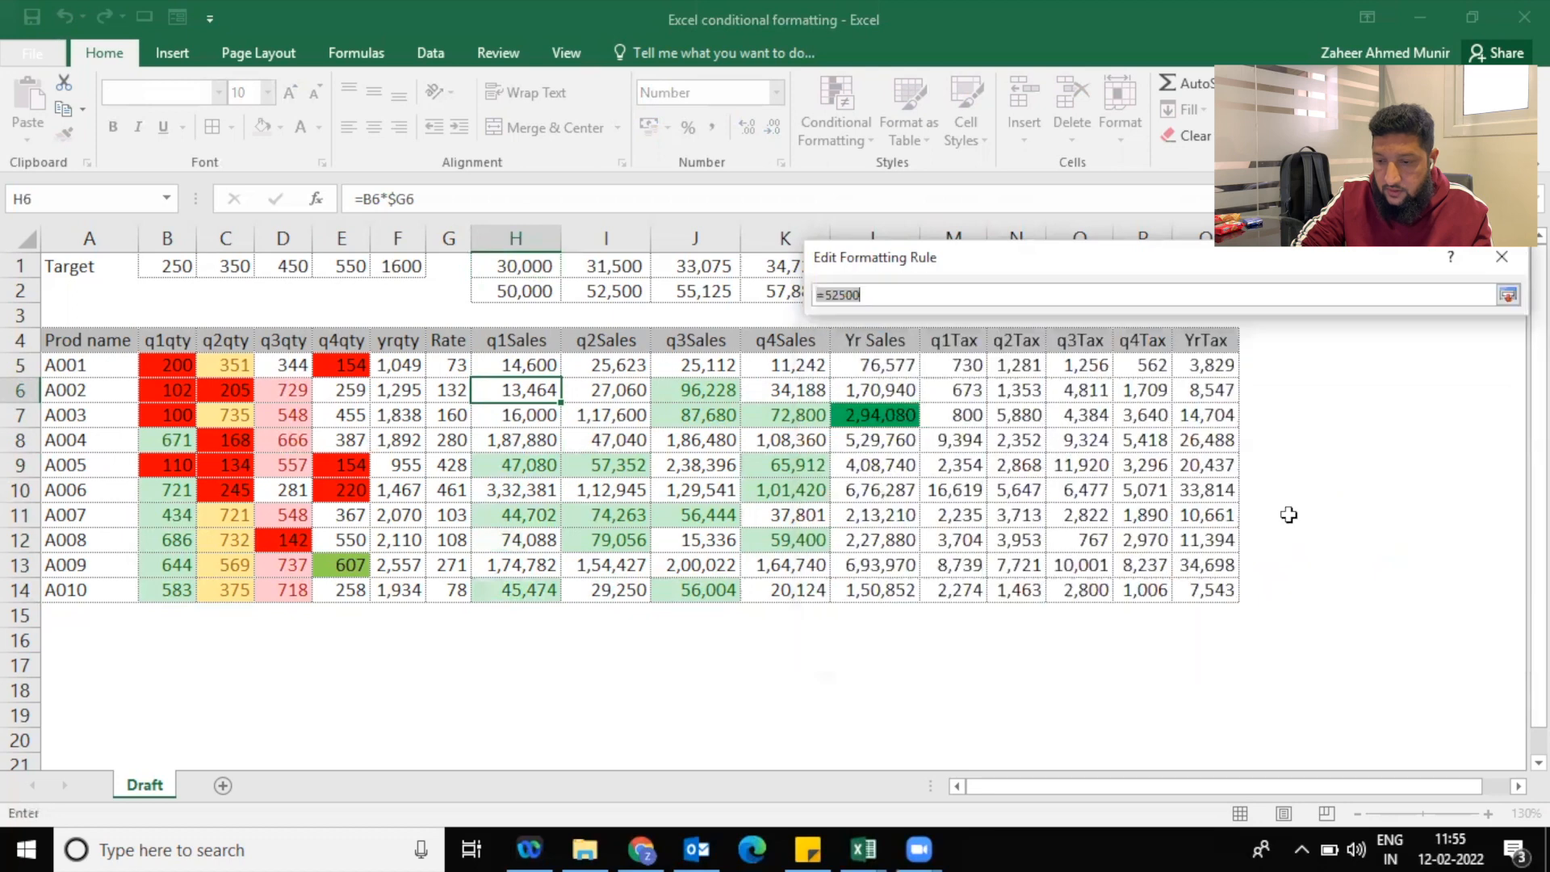
pyautogui.click(622, 271)
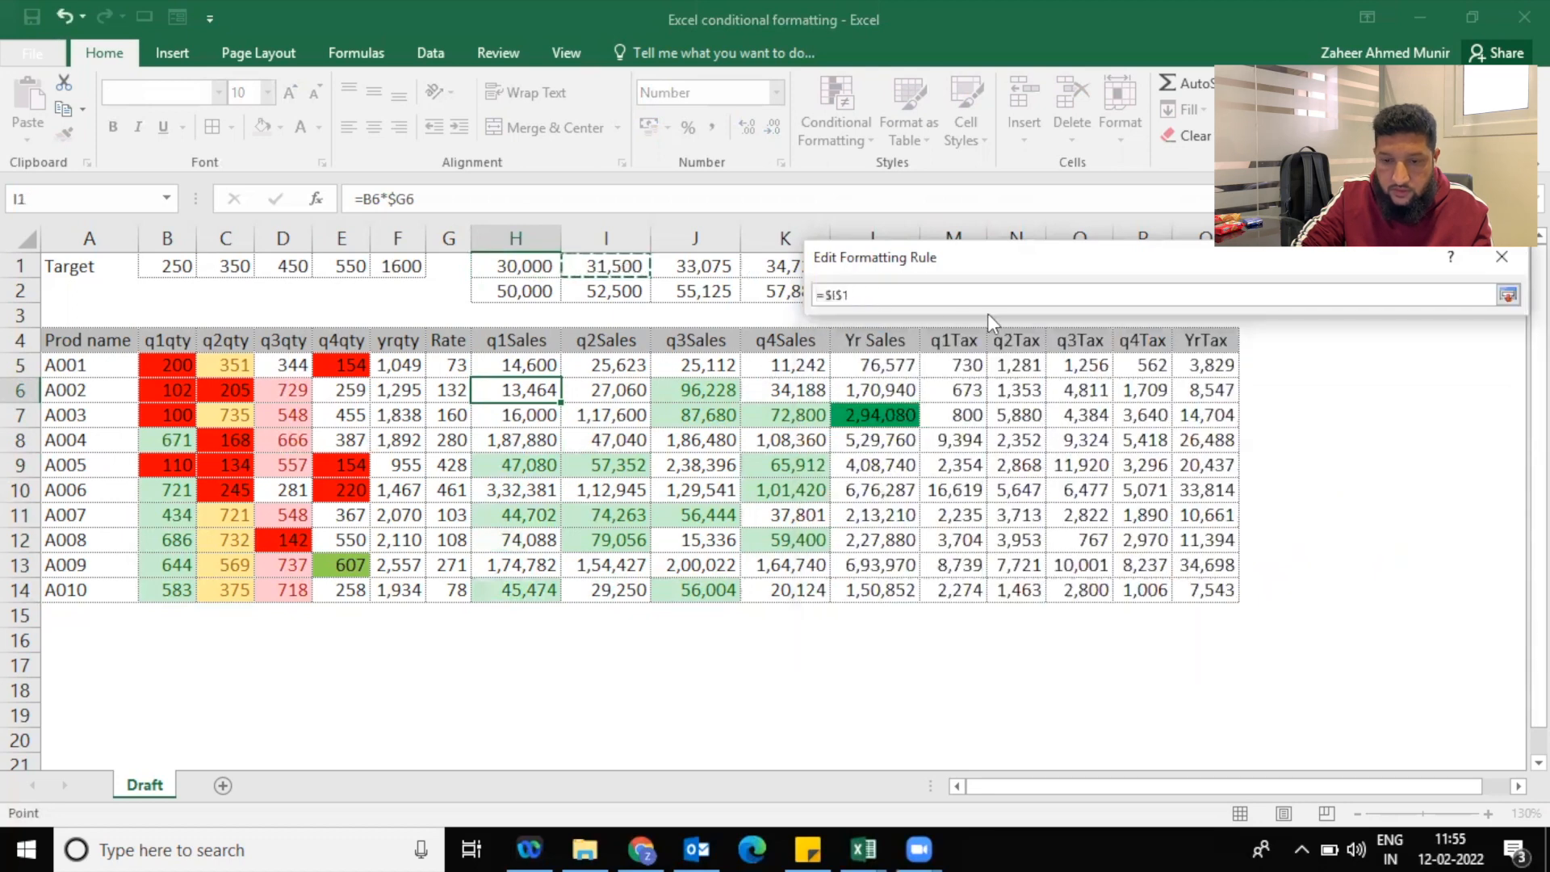
pyautogui.click(1506, 295)
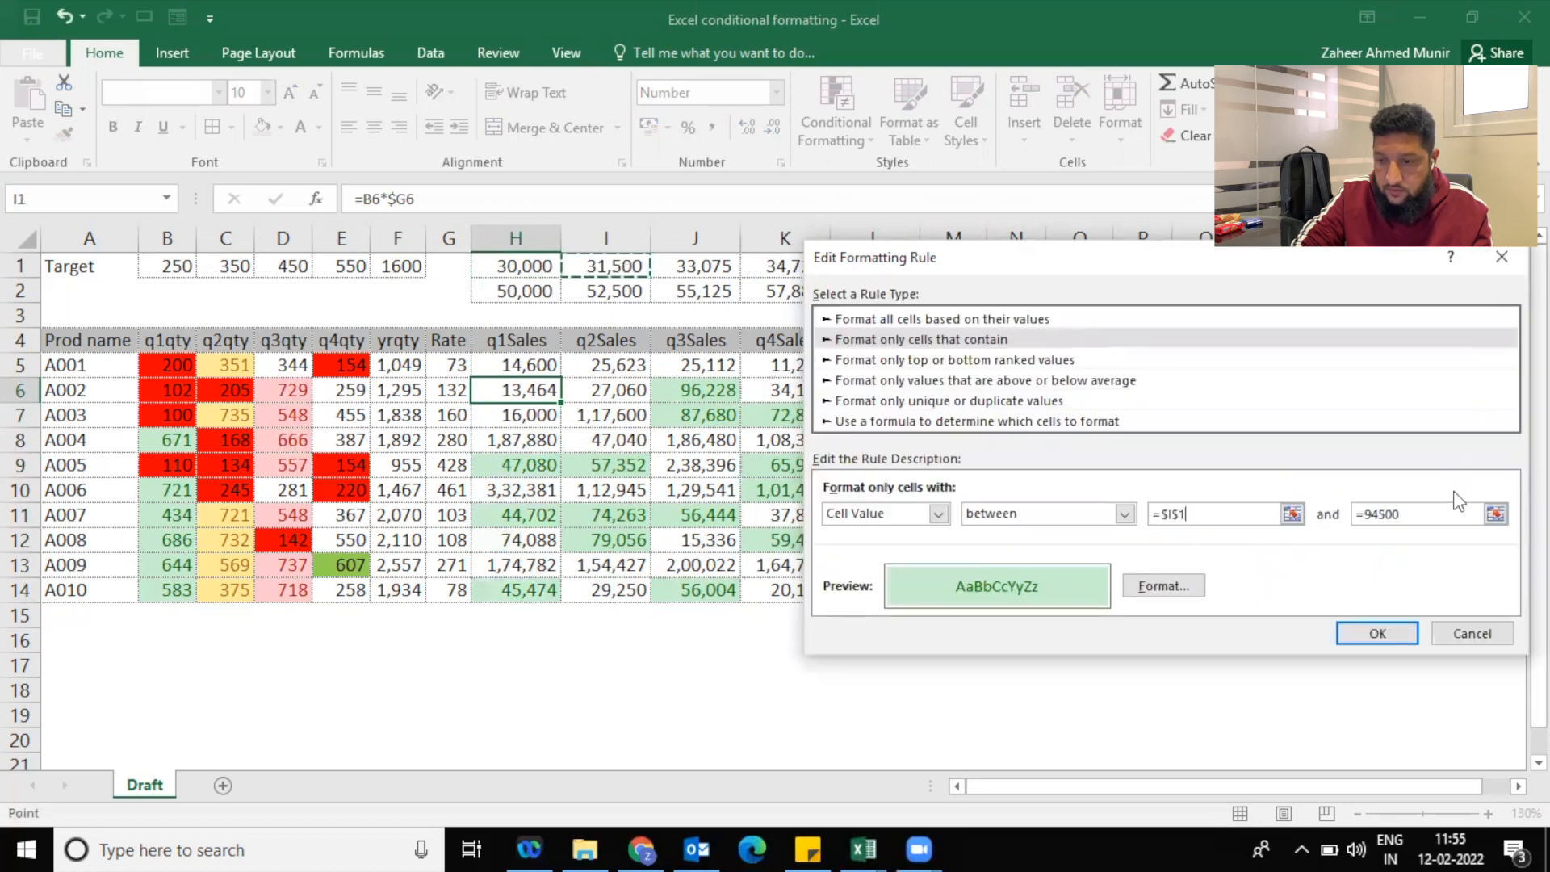
# Set the upper limit of the q2Sales rule to cell $I$2 and apply the edited rule
pyautogui.click(1491, 512)
pyautogui.click(620, 291)
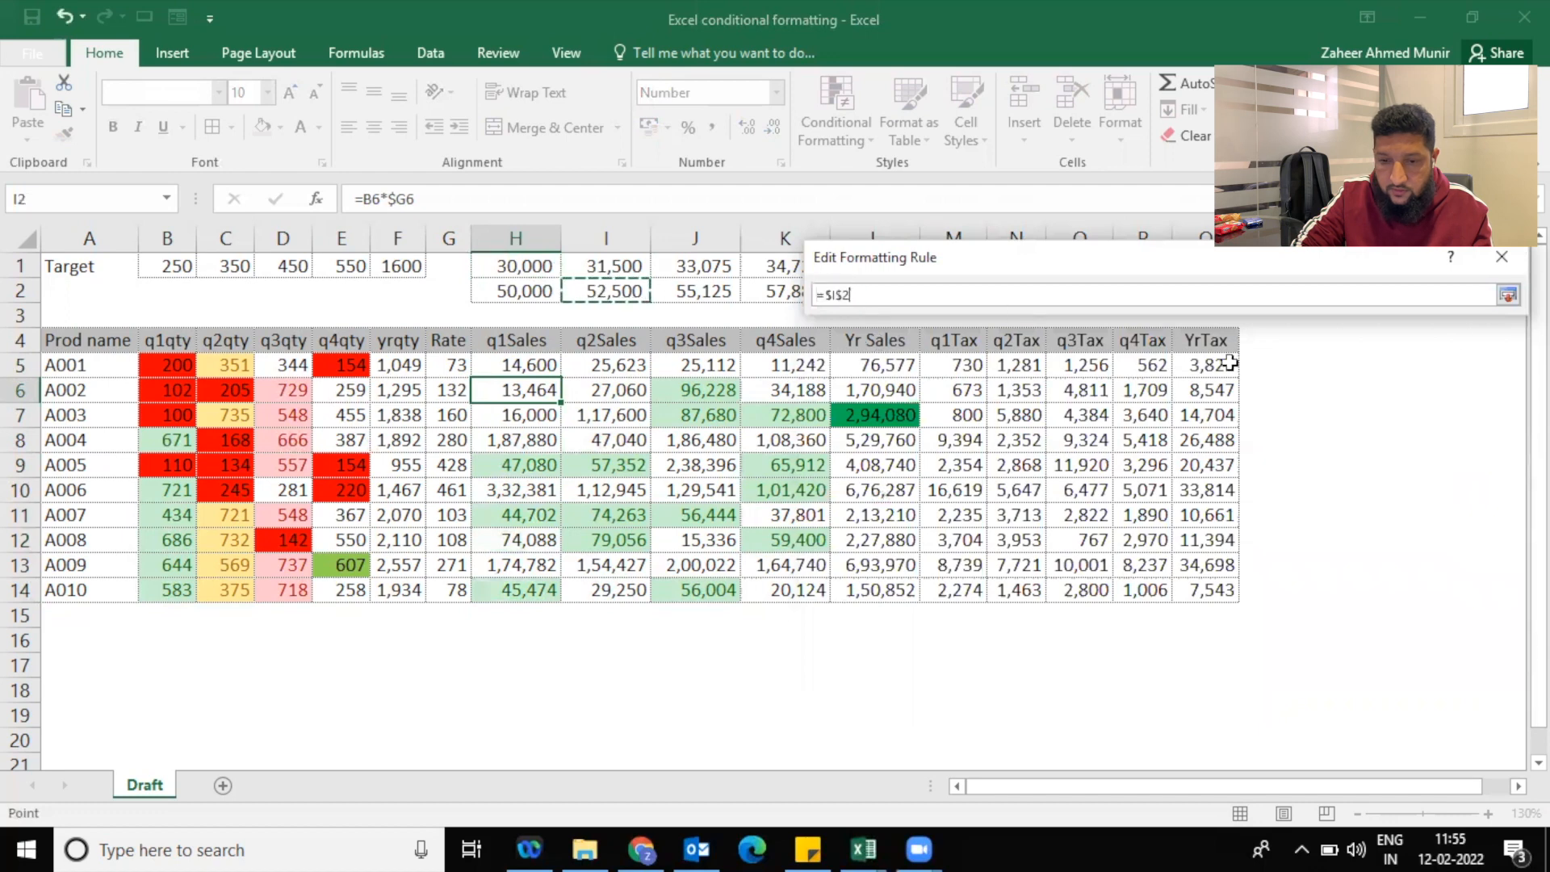
pyautogui.click(1508, 295)
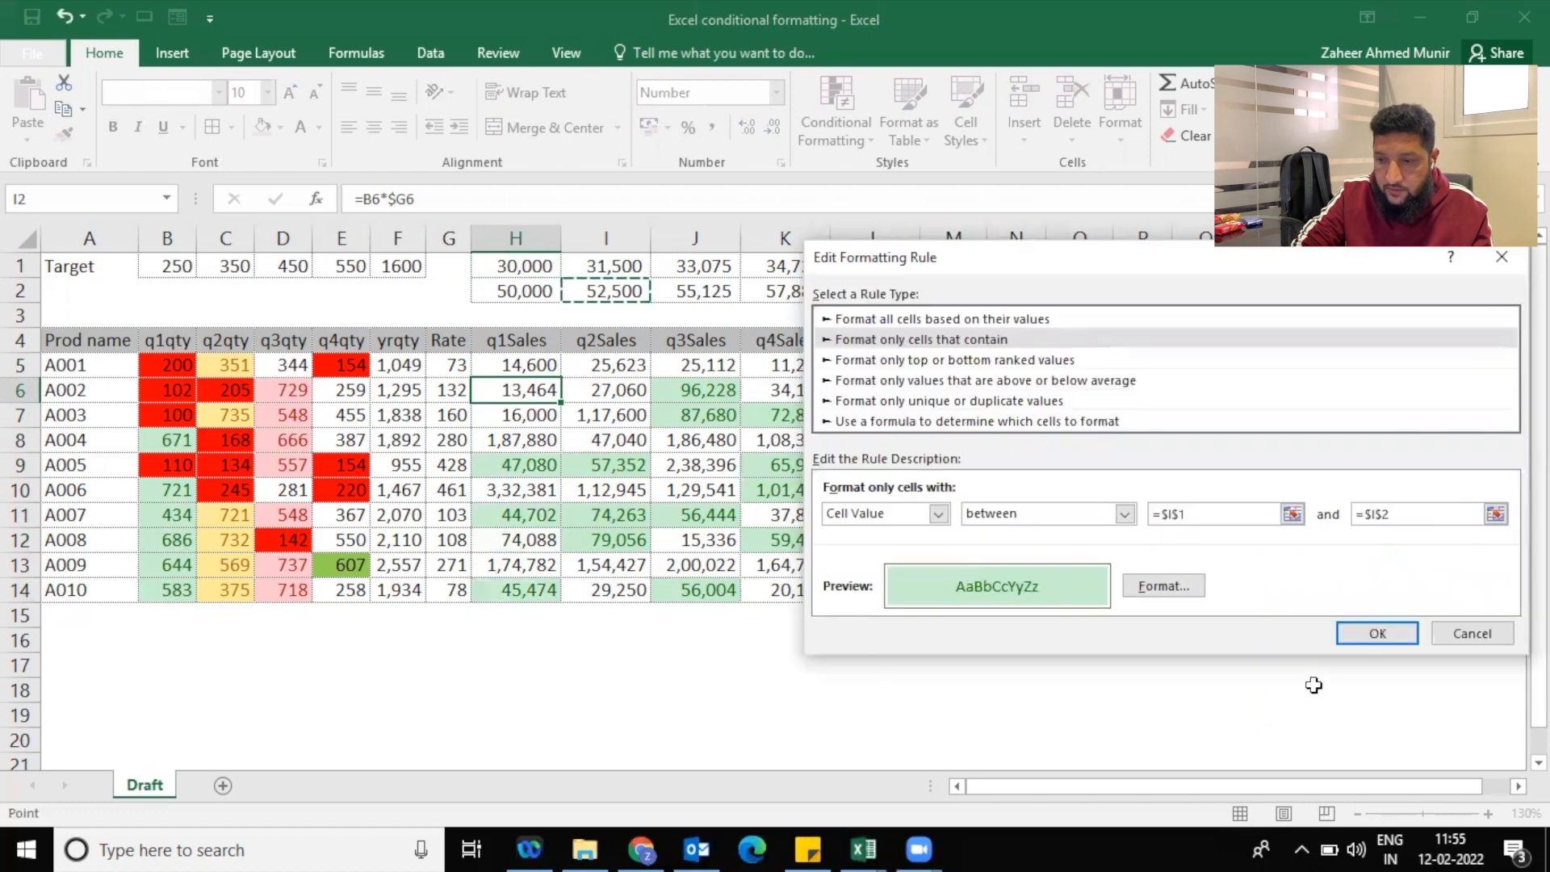
pyautogui.click(1358, 639)
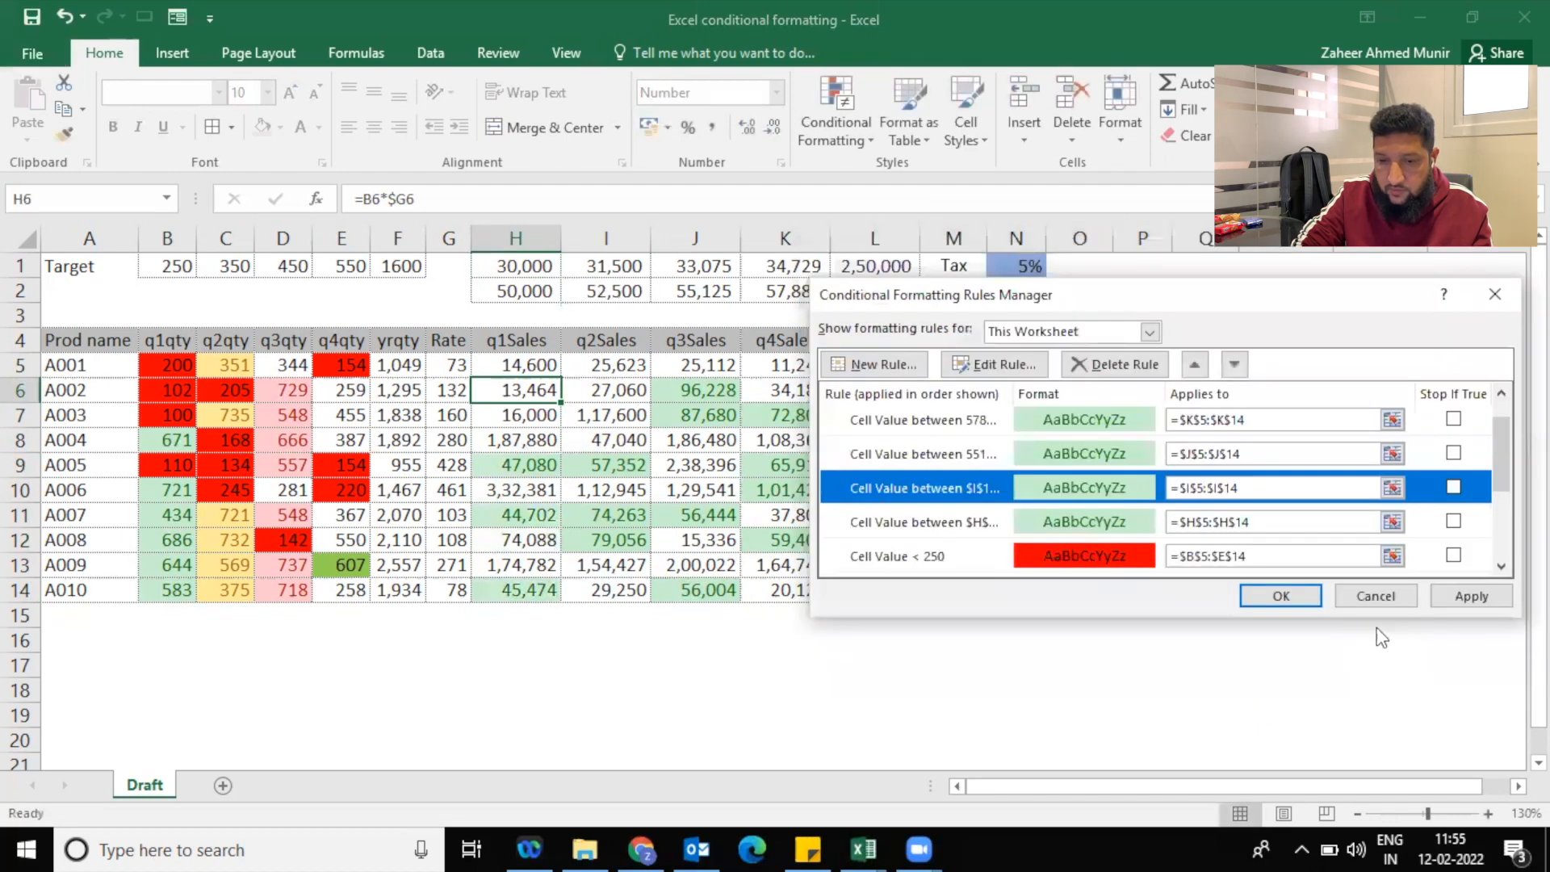
pyautogui.click(1450, 594)
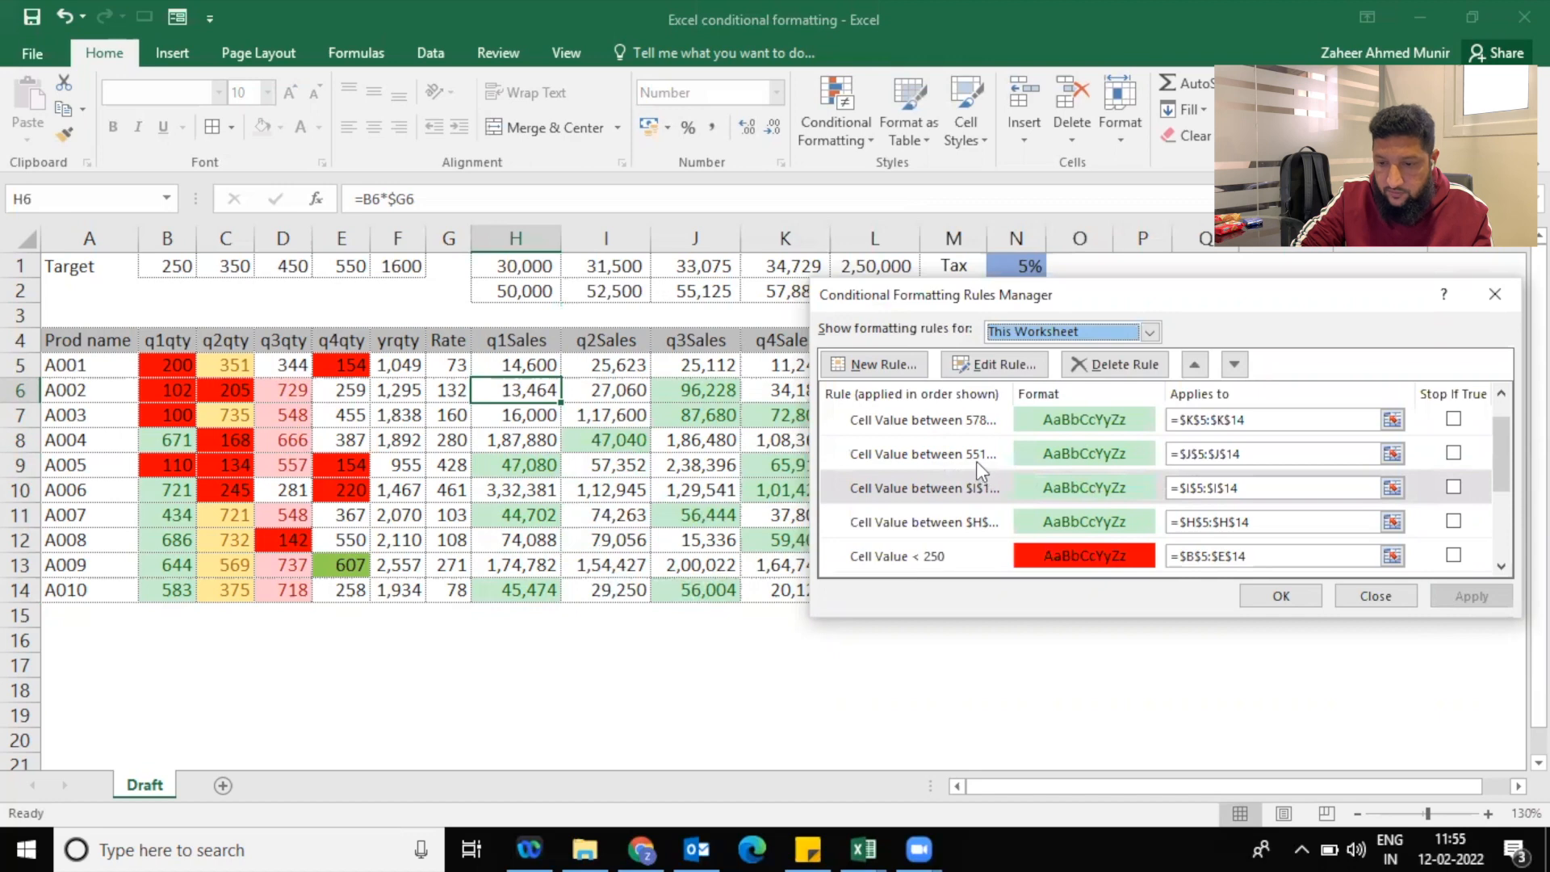
# Edit the Between rule applied to J5:J14 so its lower limit refers to cell $J$1
pyautogui.click(1101, 458)
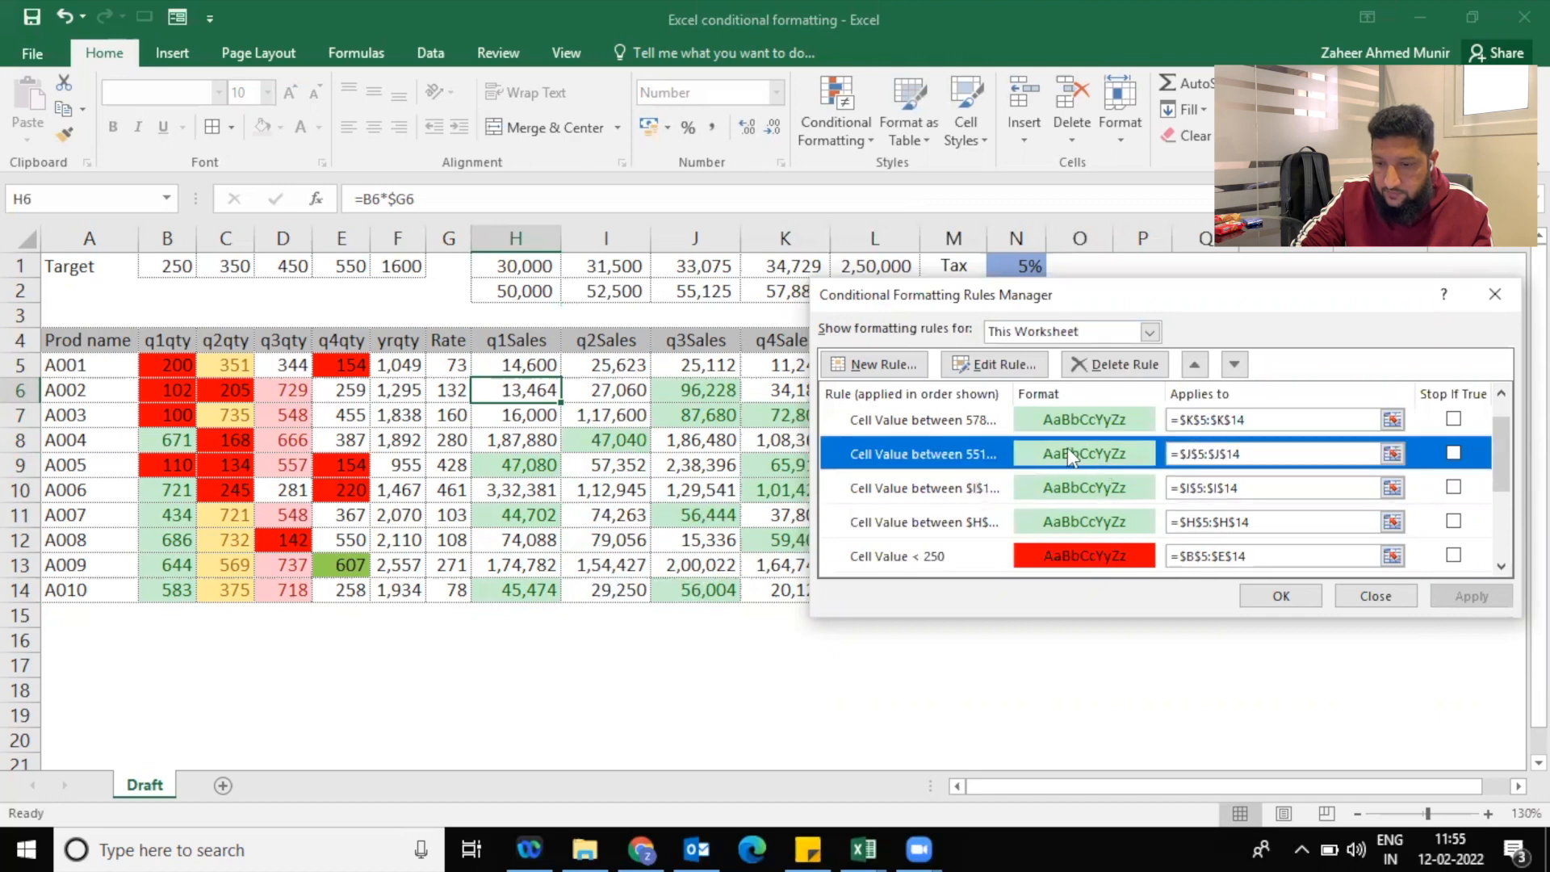
pyautogui.click(967, 364)
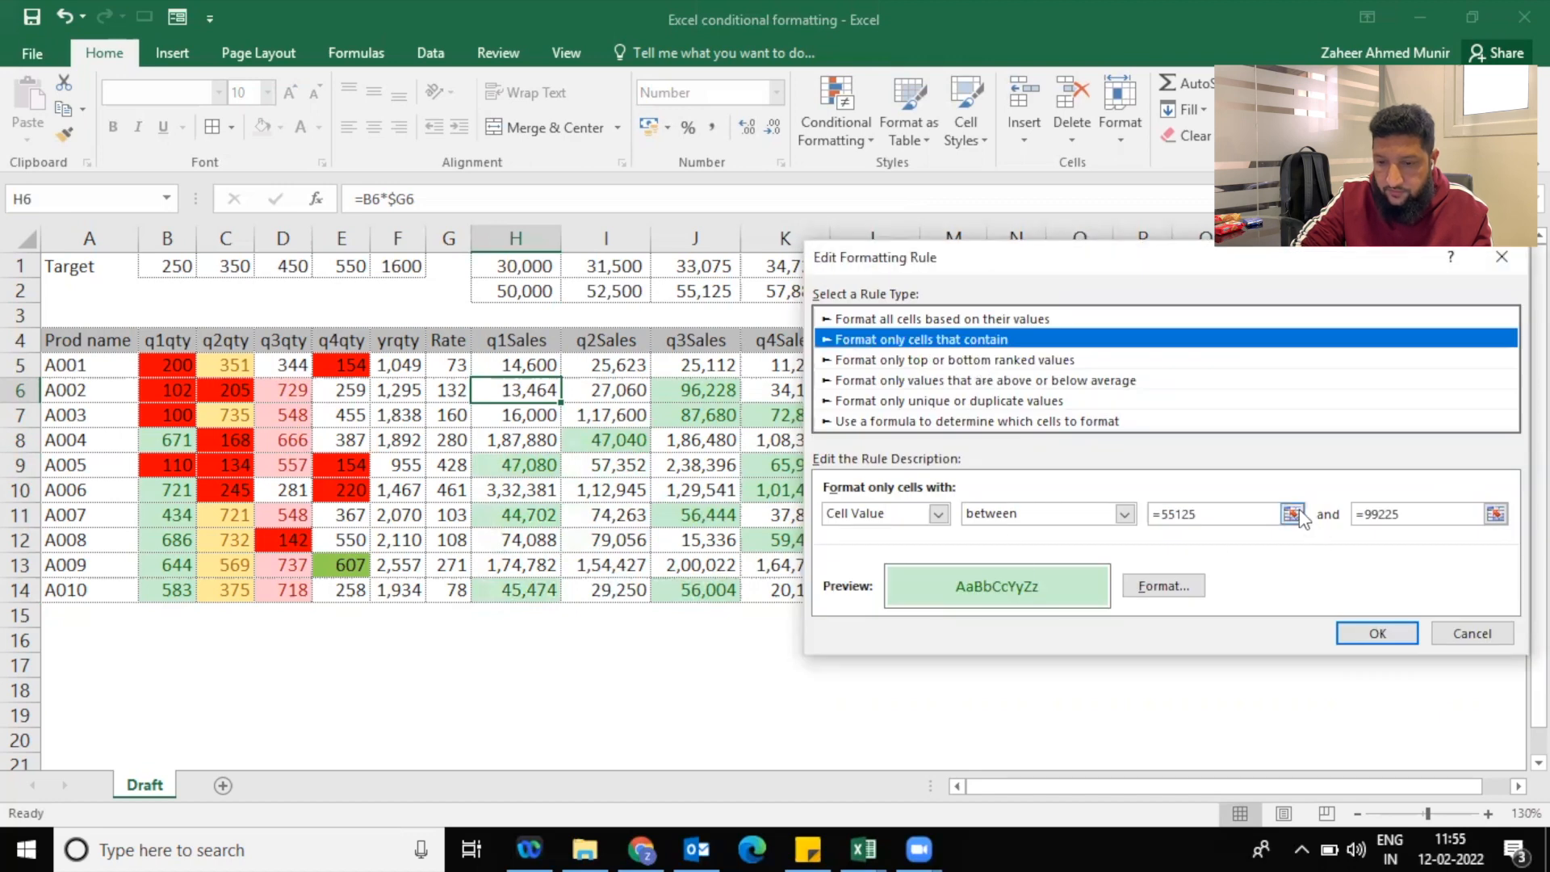
pyautogui.click(1293, 514)
pyautogui.click(723, 269)
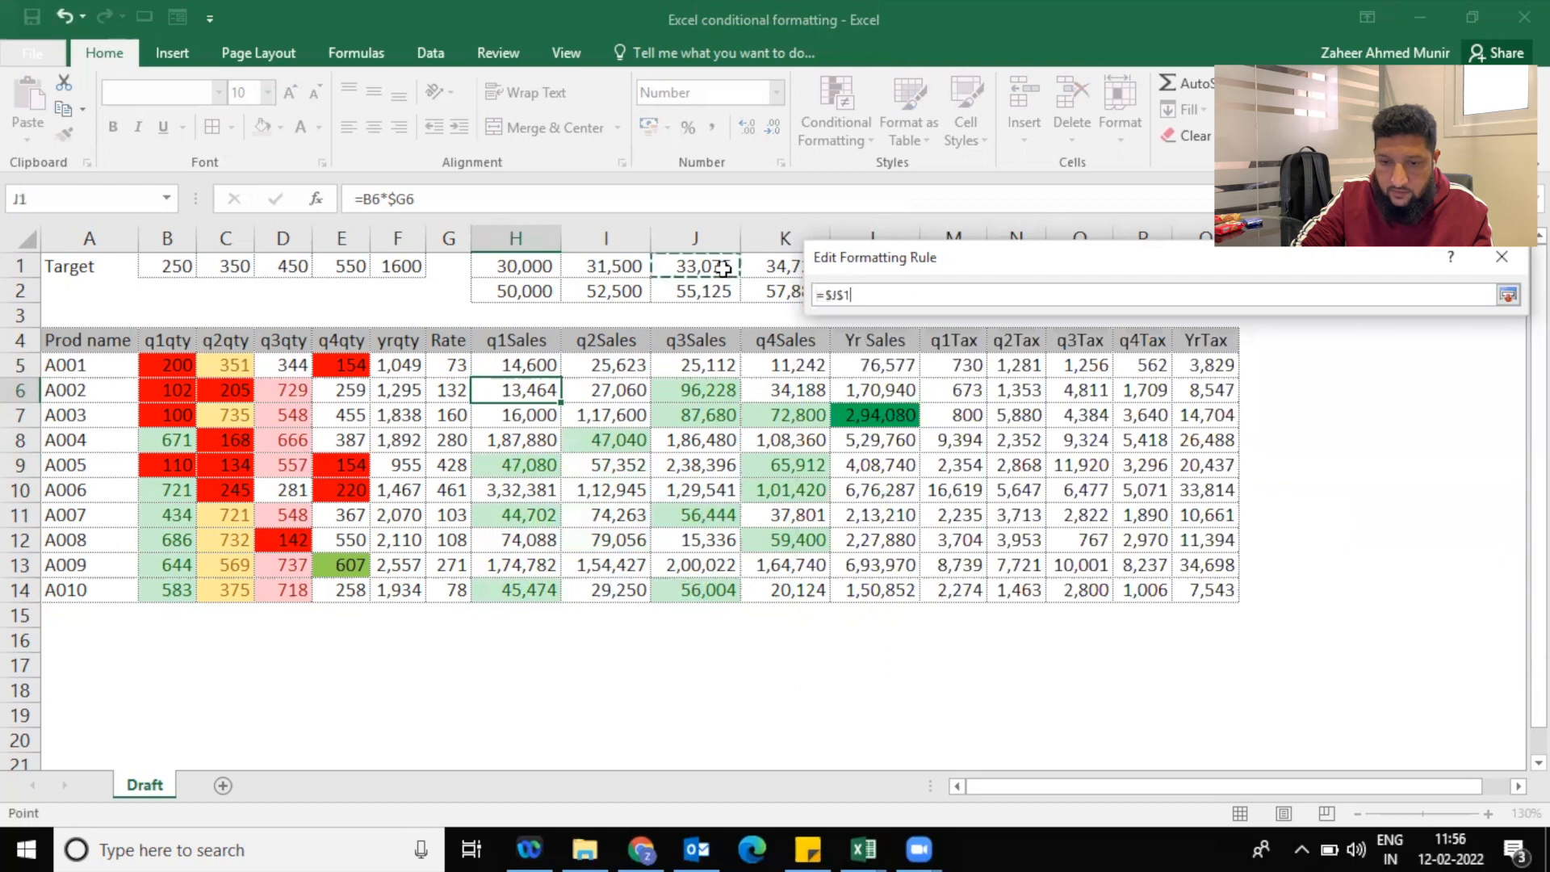
pyautogui.click(1507, 295)
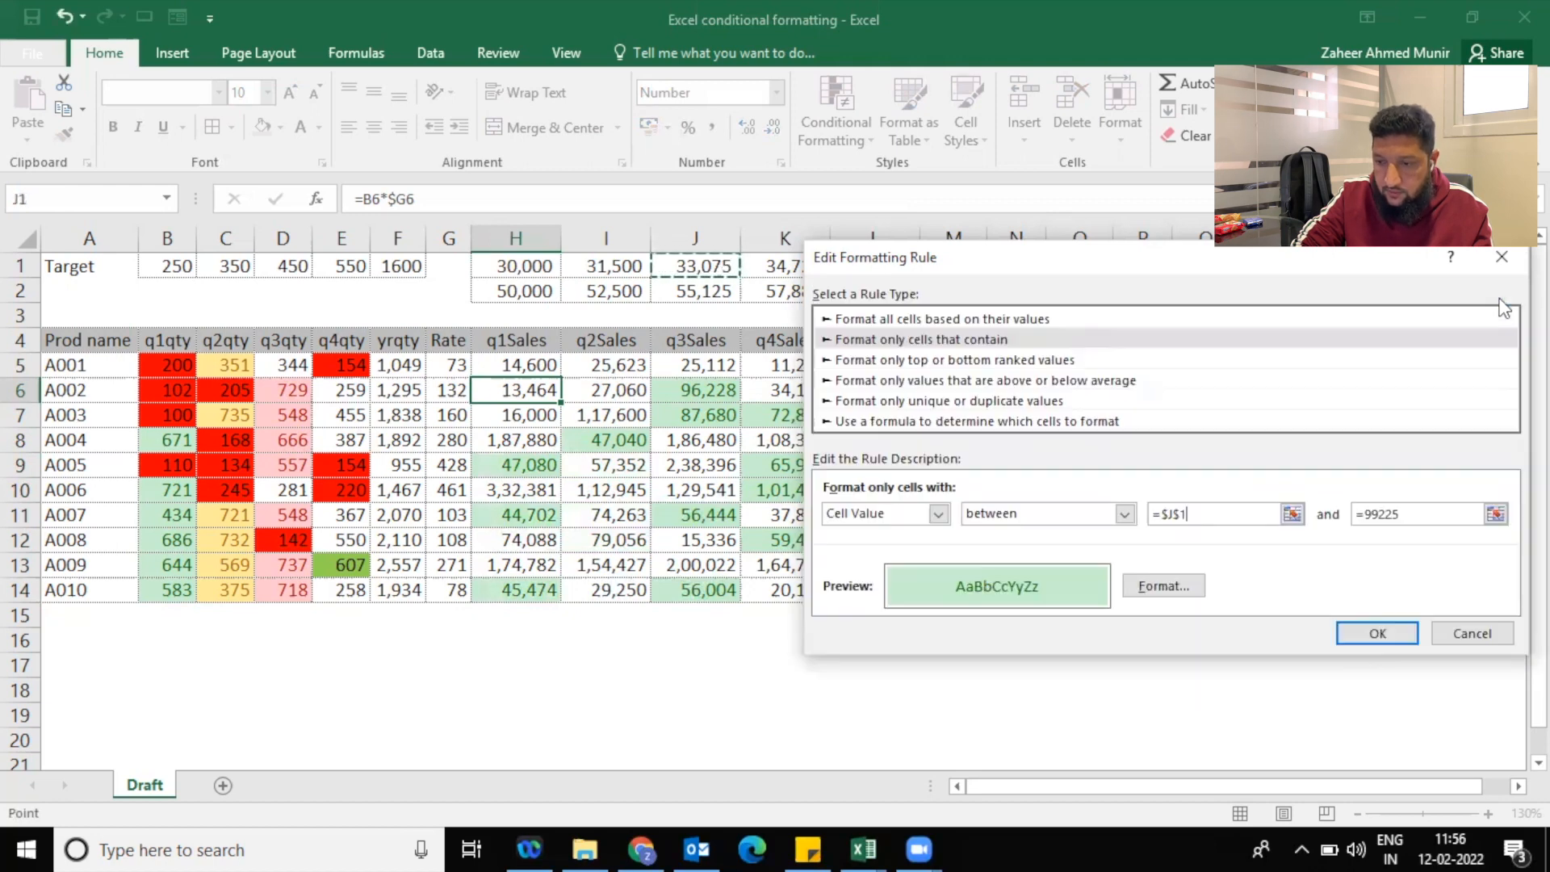
# Set the upper limit of the q3Sales rule to cell $J$2 and apply the edited rule
pyautogui.click(1495, 514)
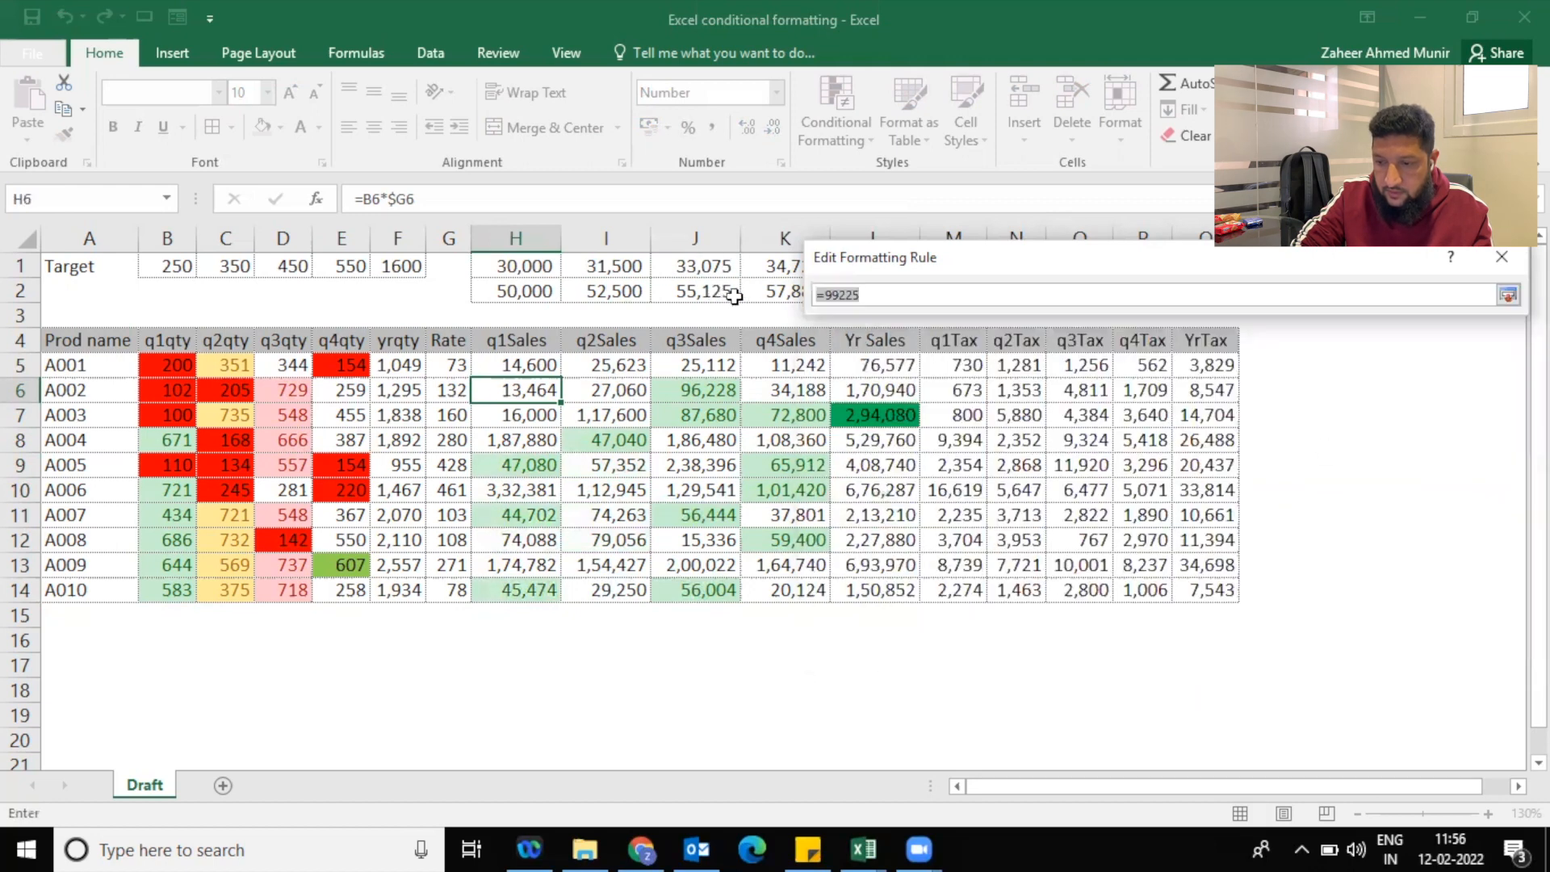
pyautogui.click(726, 297)
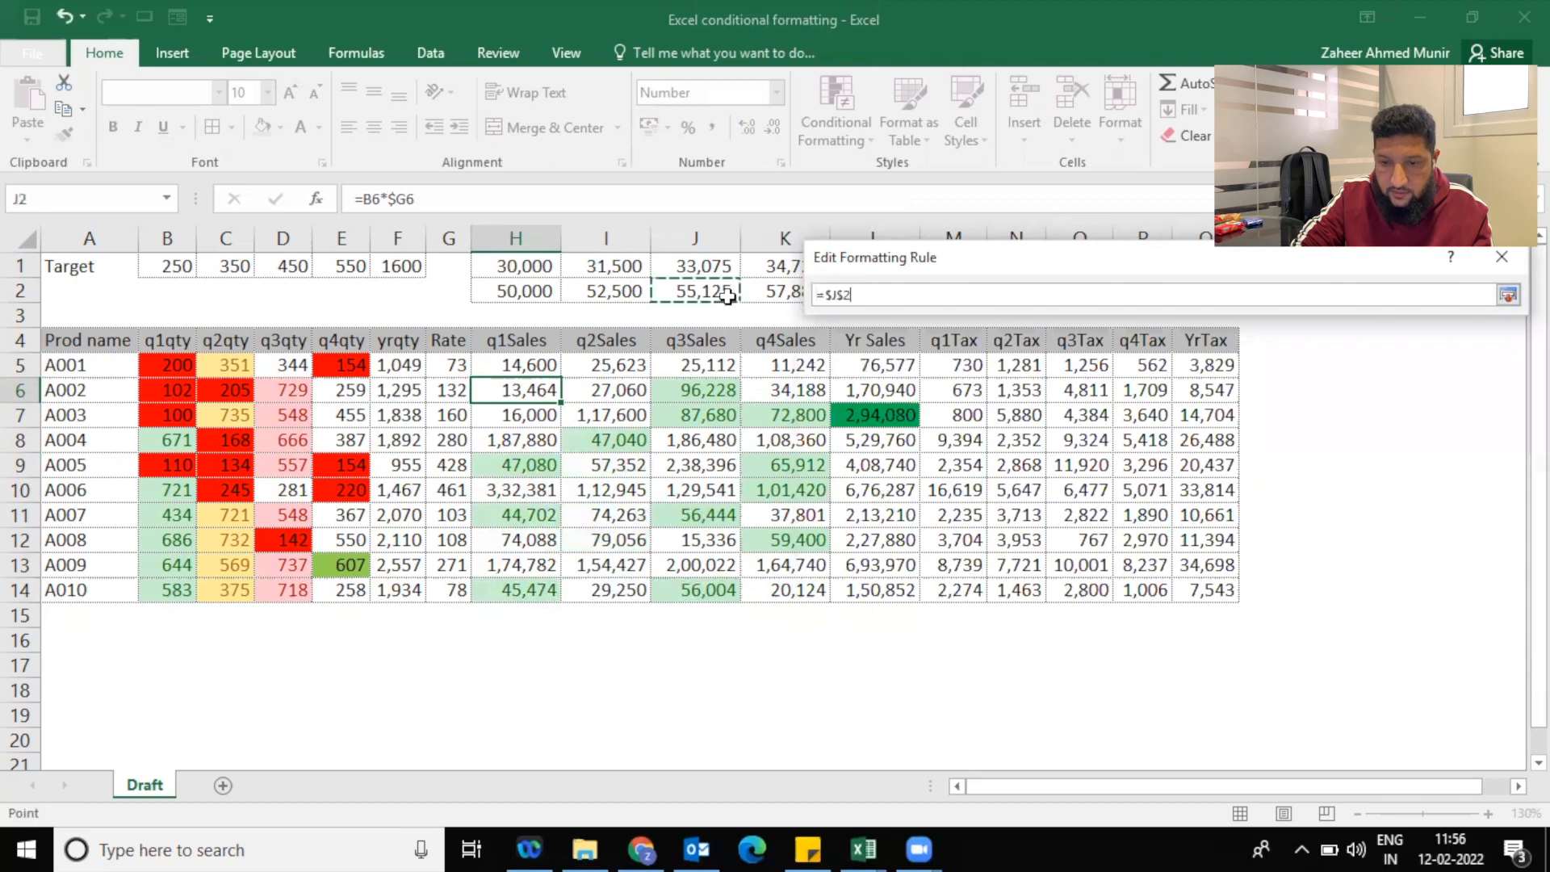
pyautogui.click(1506, 295)
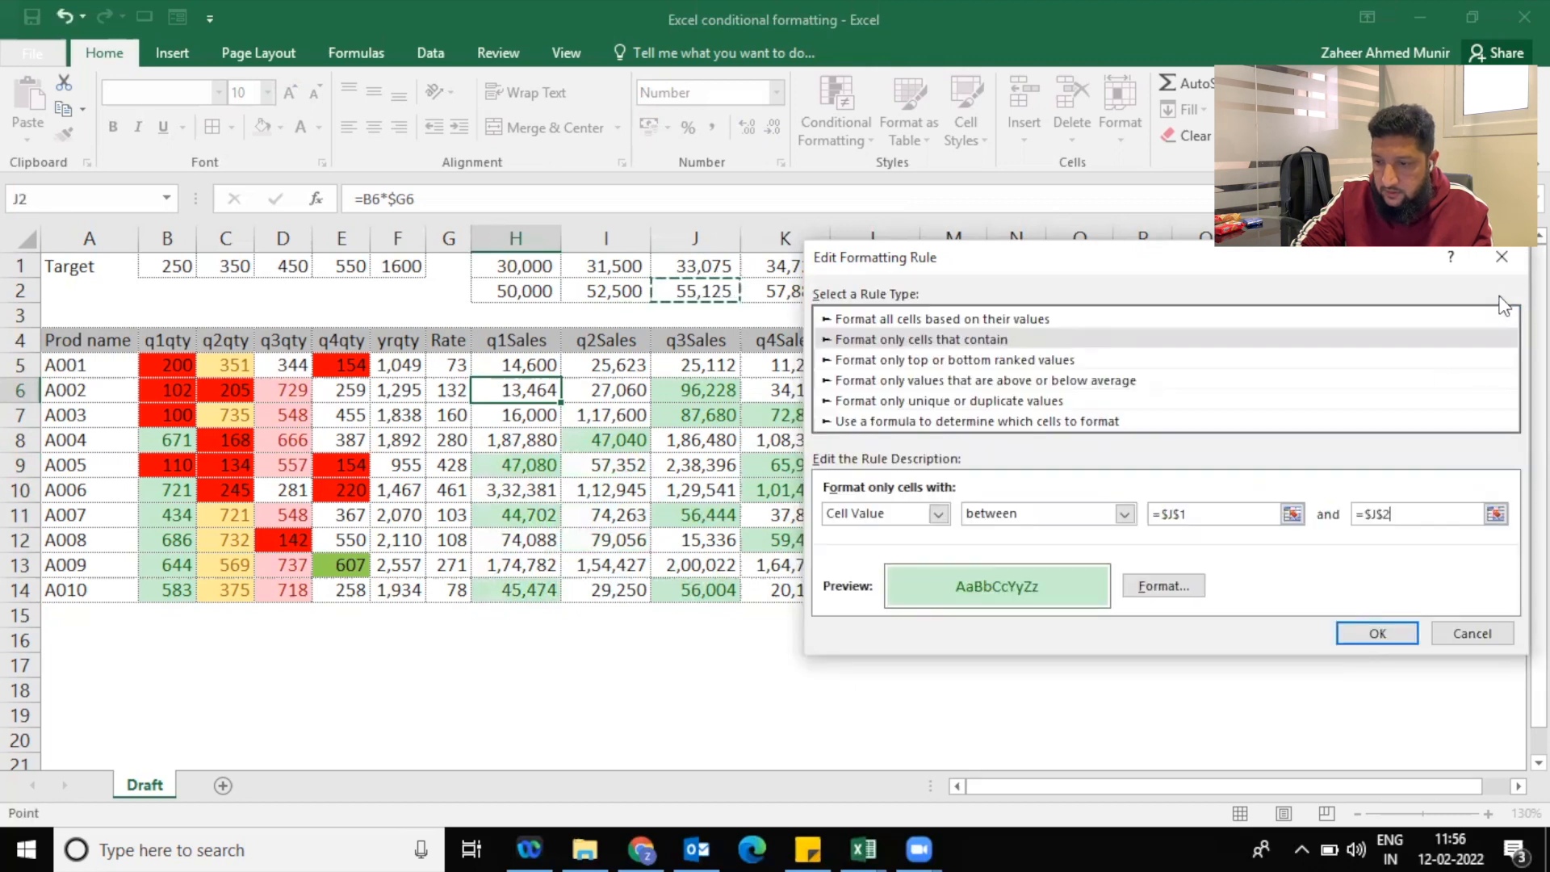
pyautogui.click(1372, 631)
pyautogui.click(1435, 598)
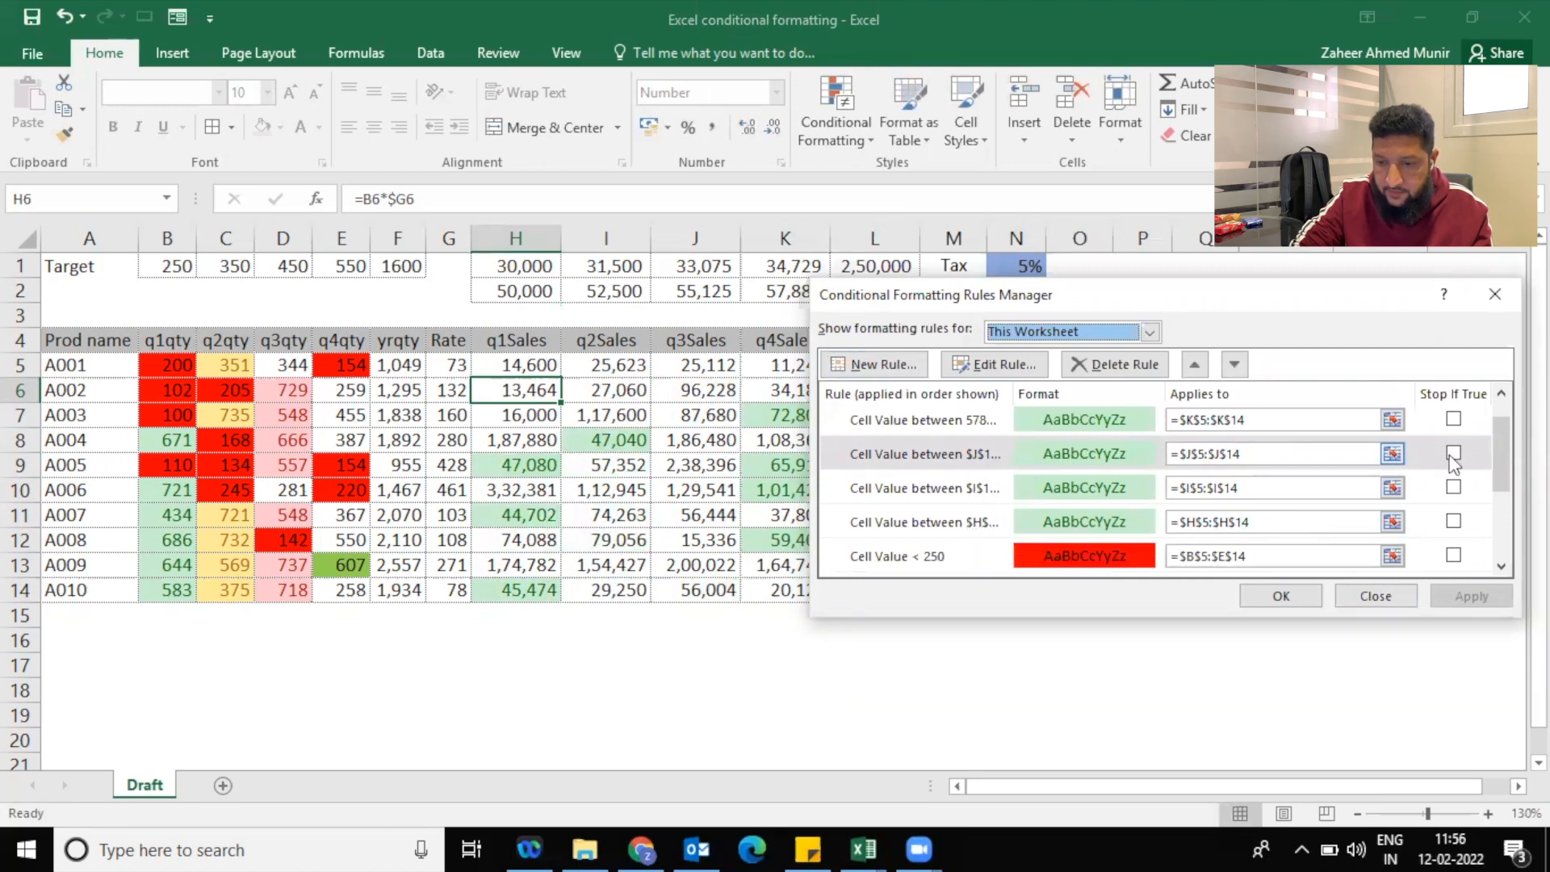
# Edit the Between rule applied to K5:K14 so its lower limit refers to cell $K$1
pyautogui.moveTo(1501, 457)
pyautogui.mouseDown()
pyautogui.moveTo(1505, 529)
pyautogui.moveTo(1503, 440)
pyautogui.mouseUp()
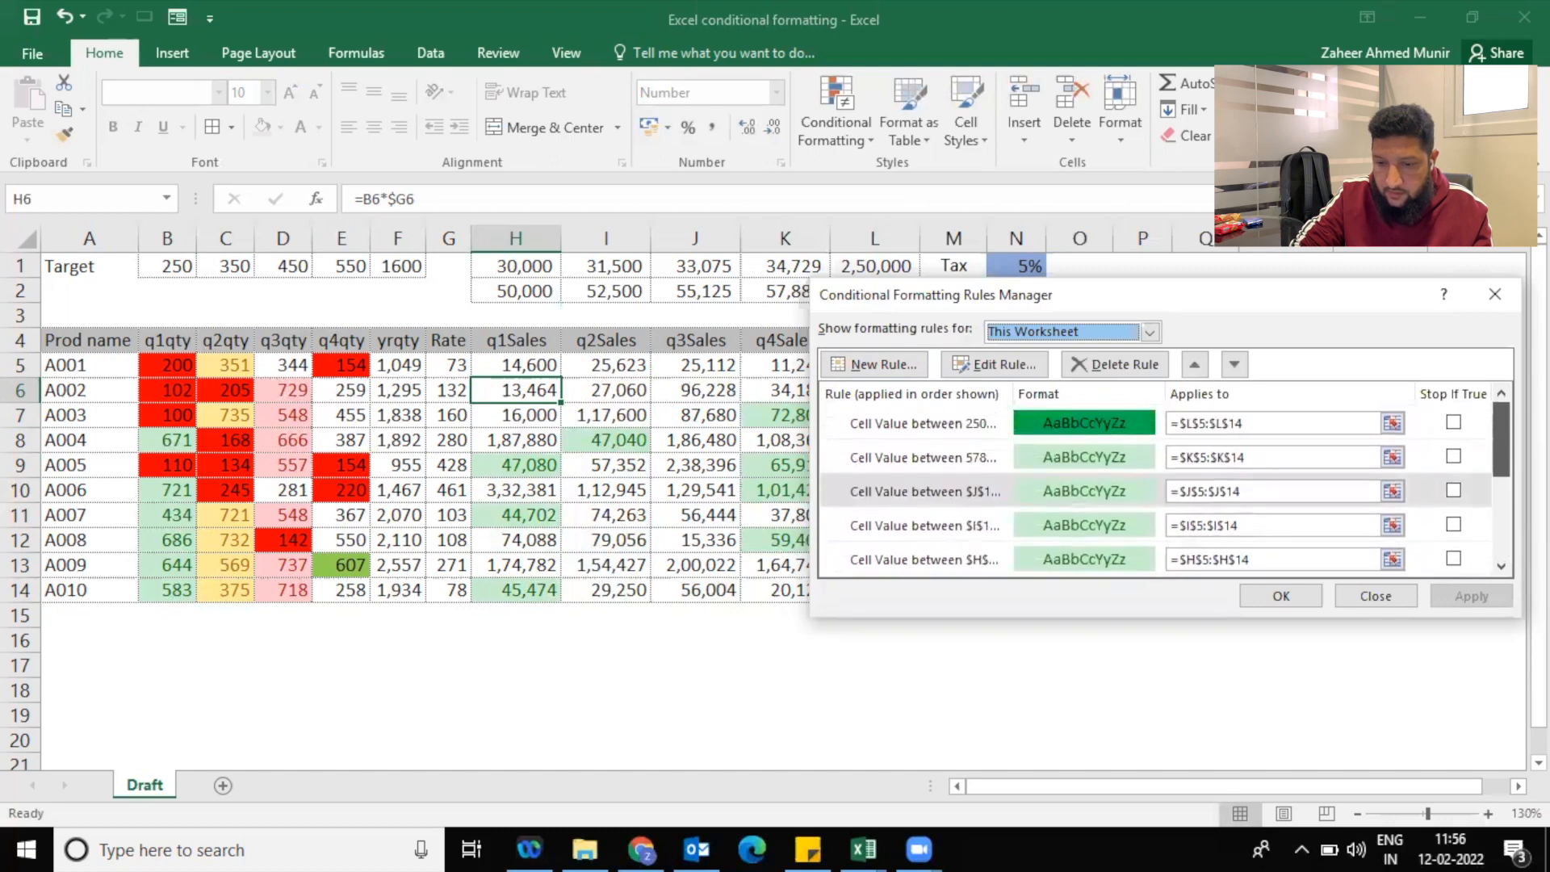
pyautogui.click(980, 459)
pyautogui.click(994, 364)
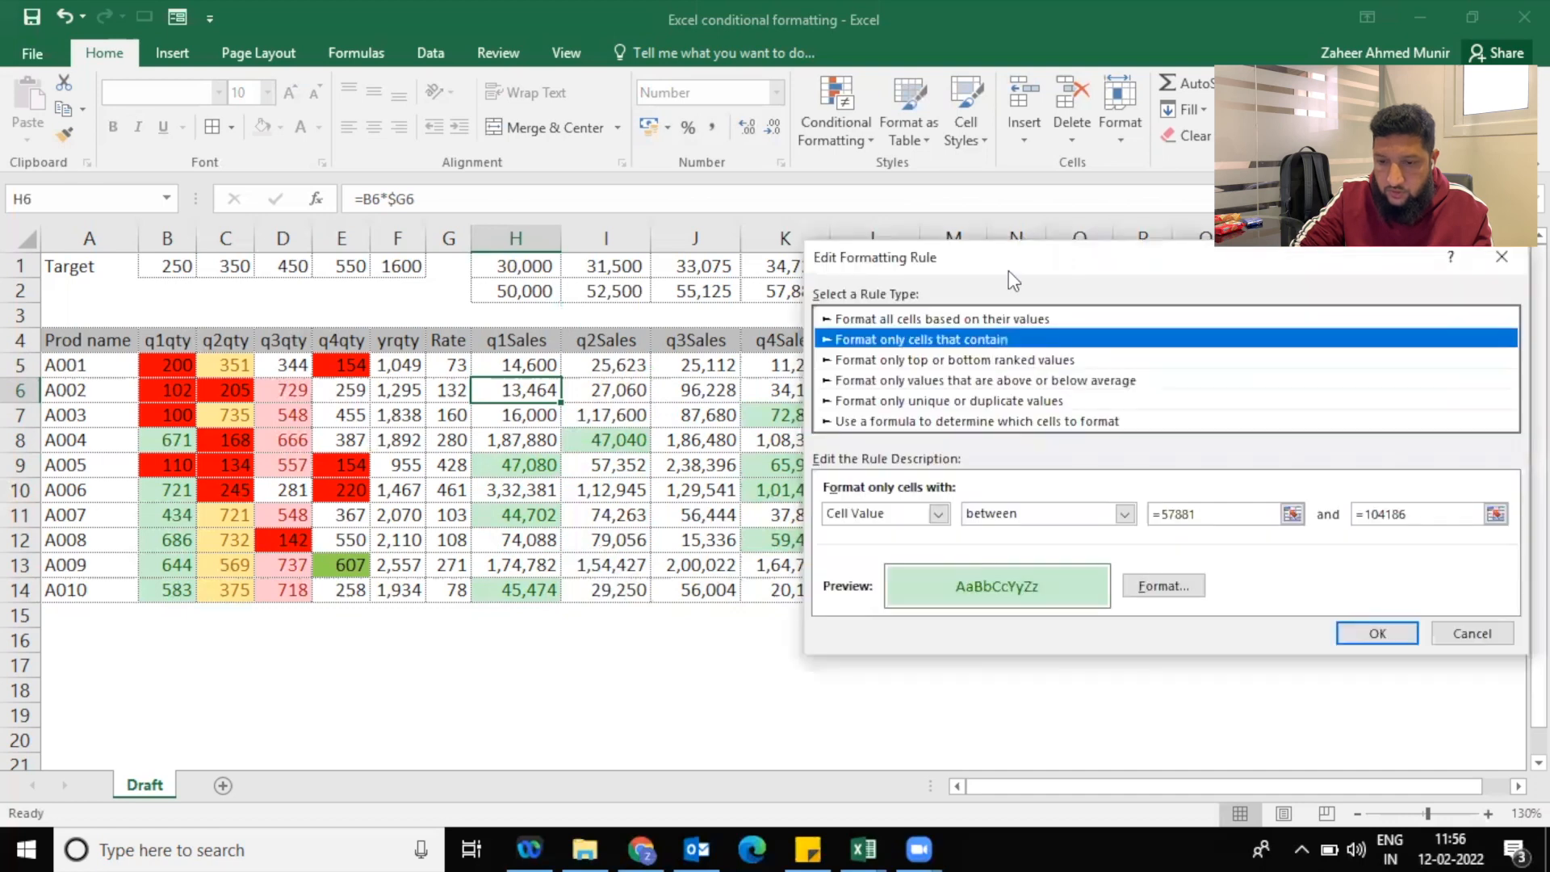
pyautogui.moveTo(1009, 269); pyautogui.dragTo(860, 474)
pyautogui.click(1131, 717)
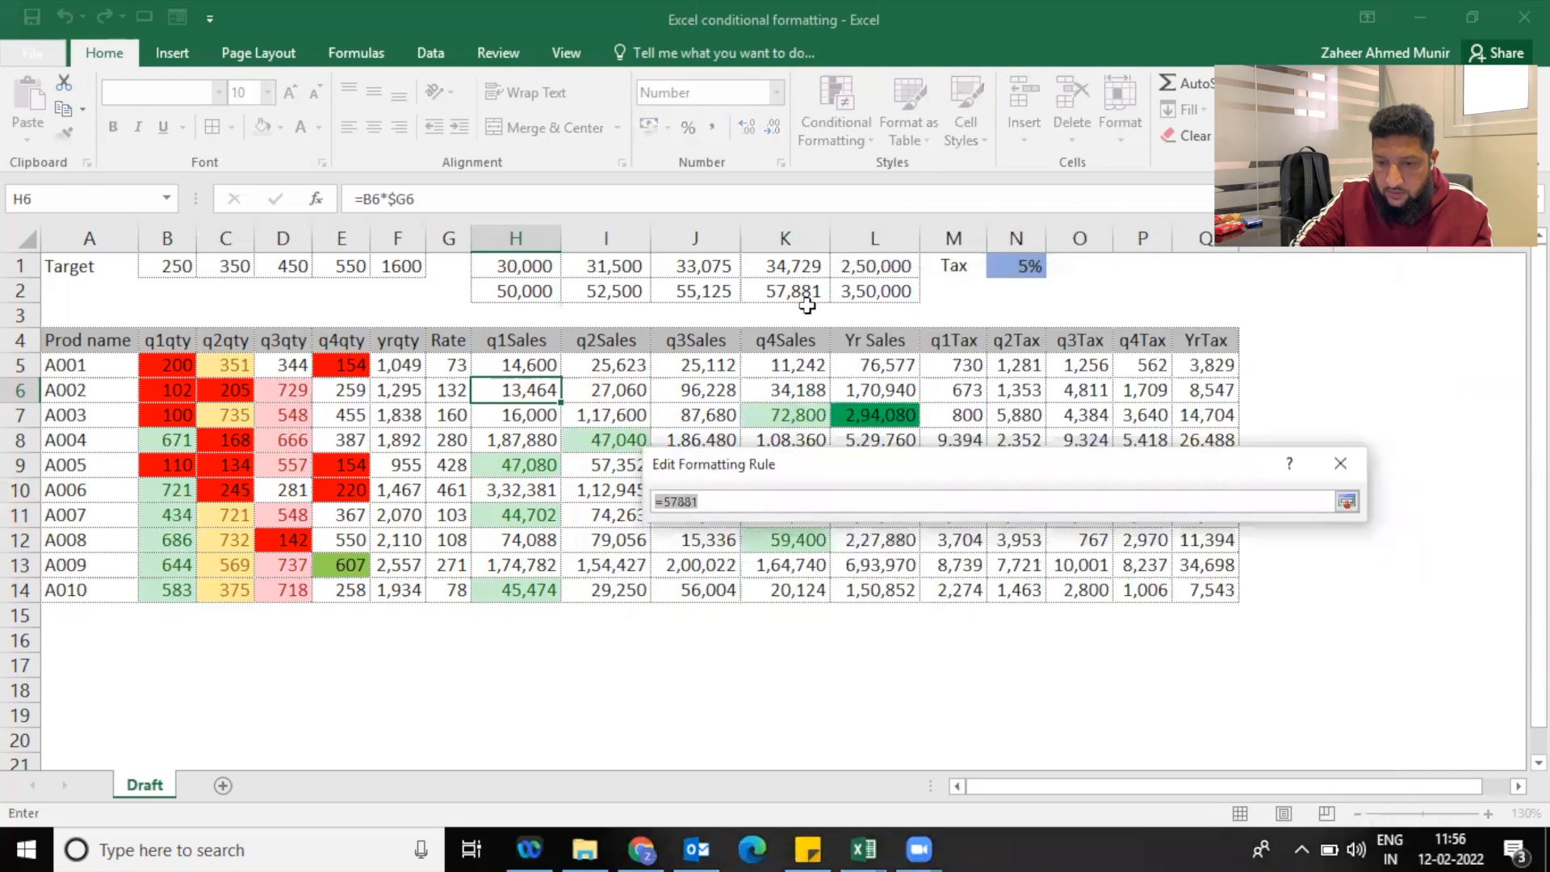
pyautogui.click(791, 266)
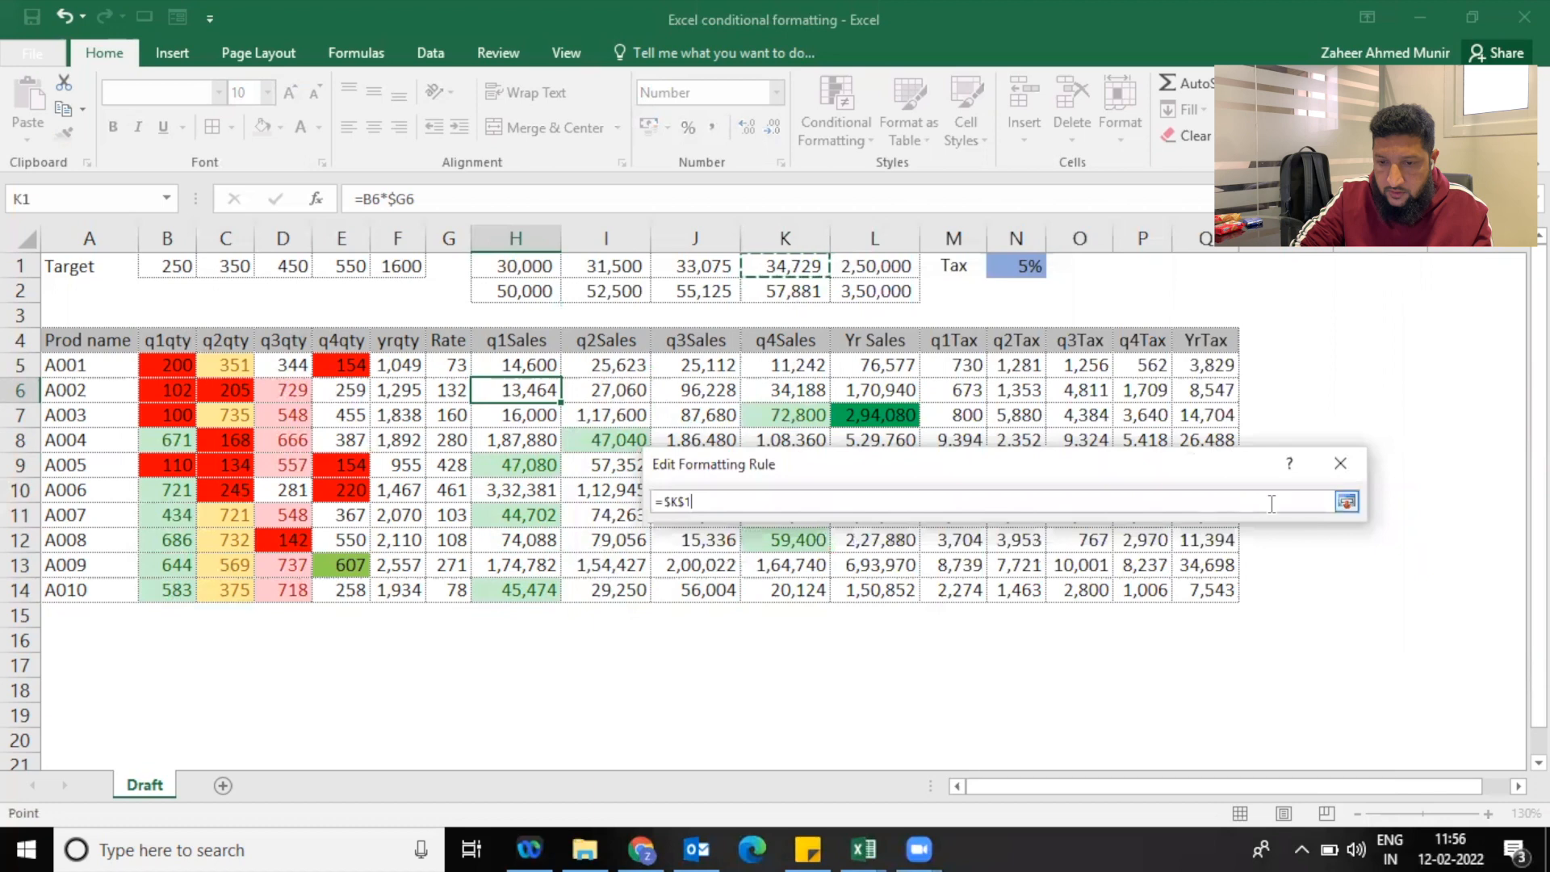
pyautogui.click(1346, 502)
# Set the upper limit of the q4Sales rule to cell $K$2 and apply the edited rule
pyautogui.click(1335, 719)
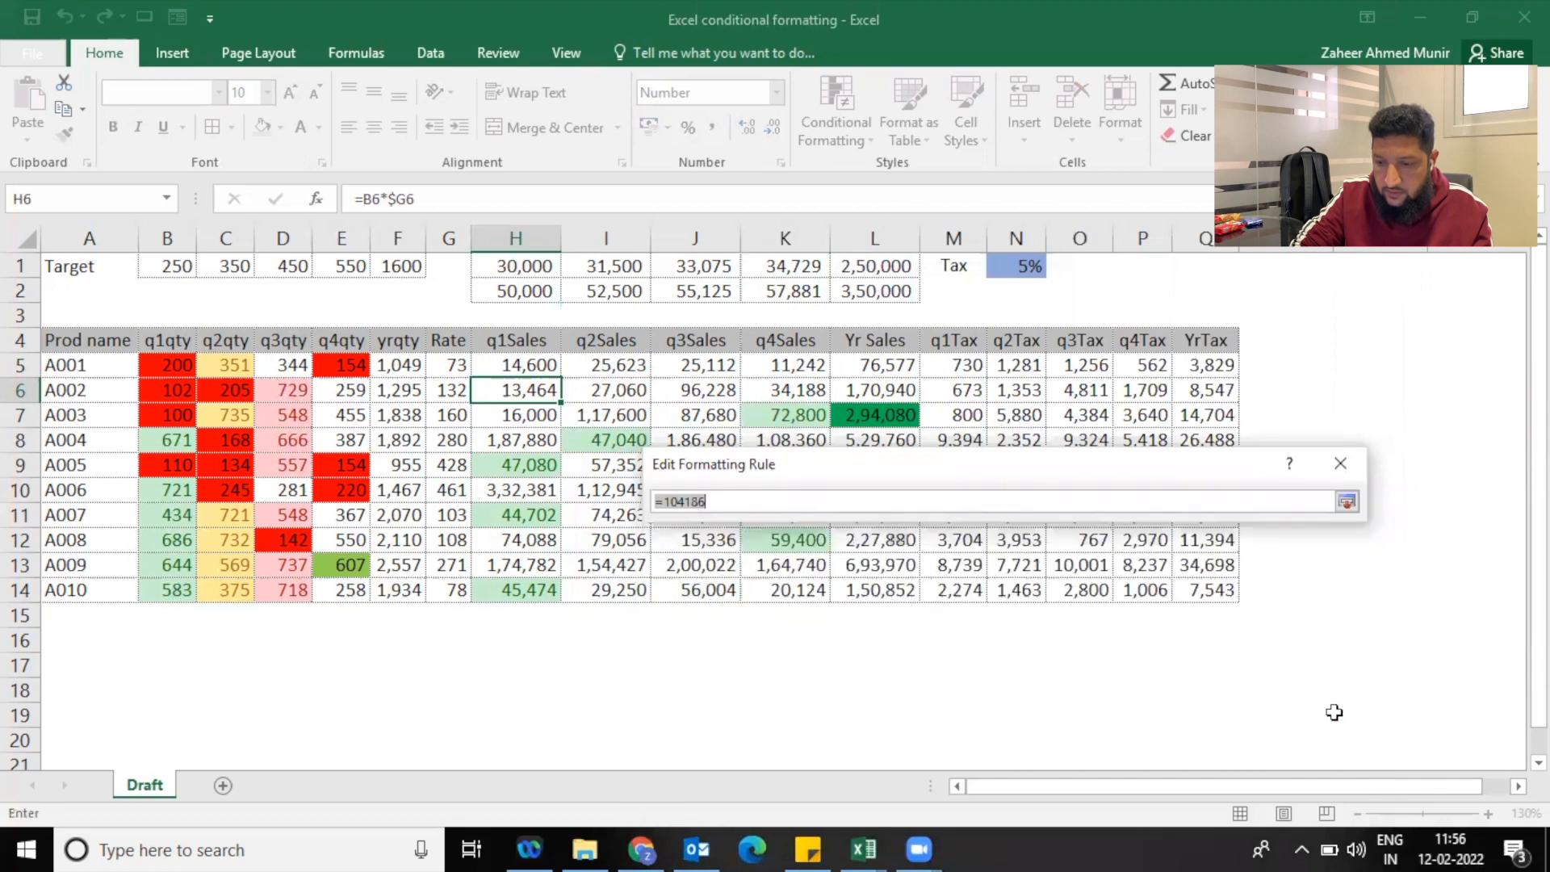
pyautogui.click(817, 295)
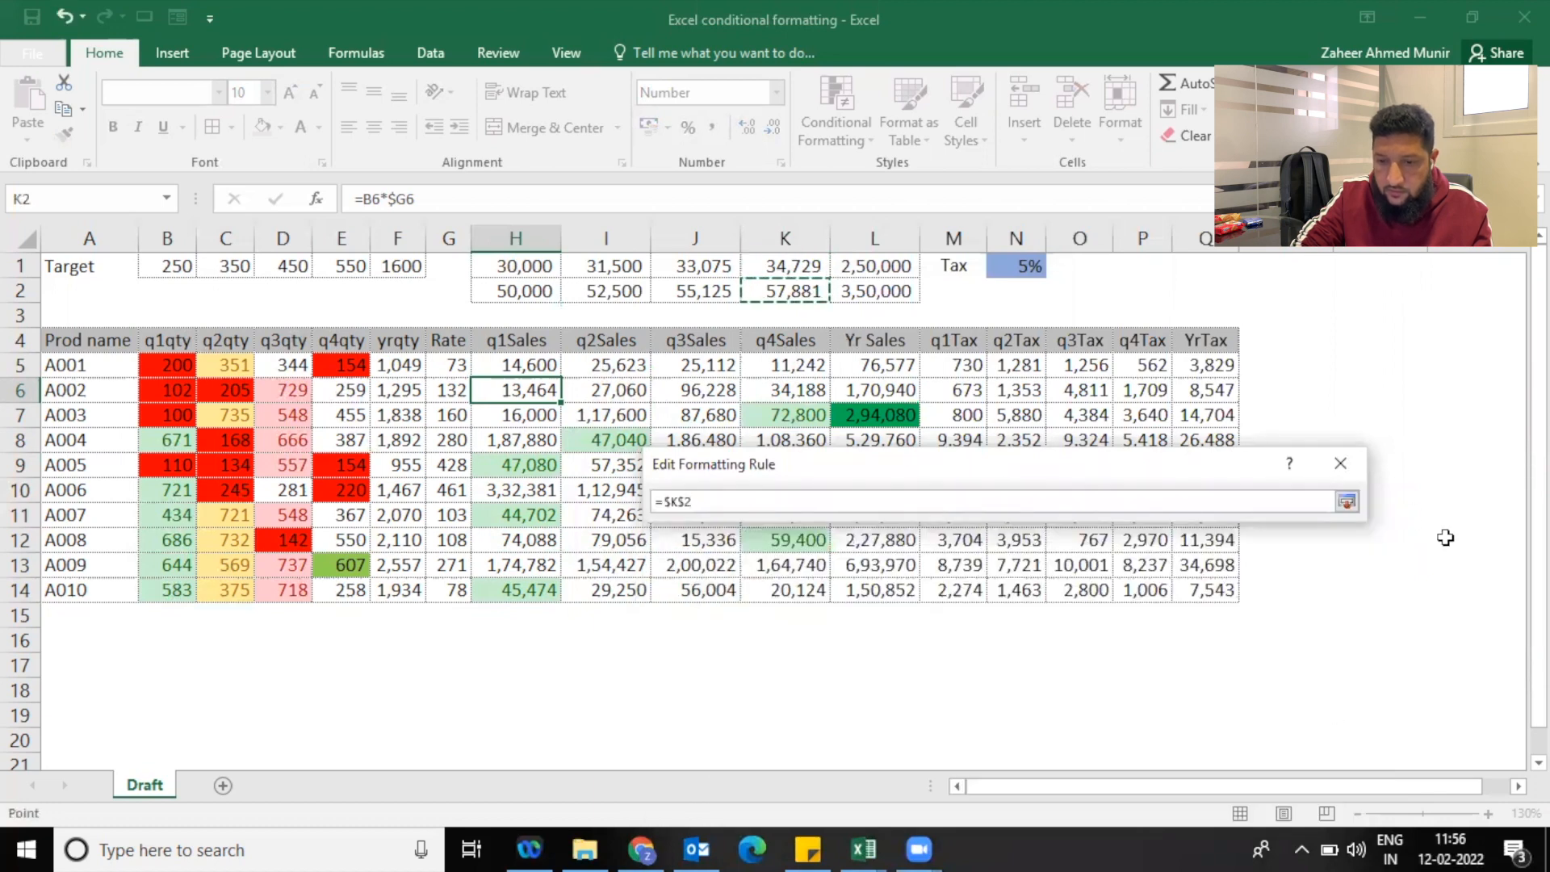
pyautogui.click(1347, 502)
pyautogui.moveTo(1131, 459); pyautogui.dragTo(1140, 281)
pyautogui.click(1235, 662)
pyautogui.click(1461, 596)
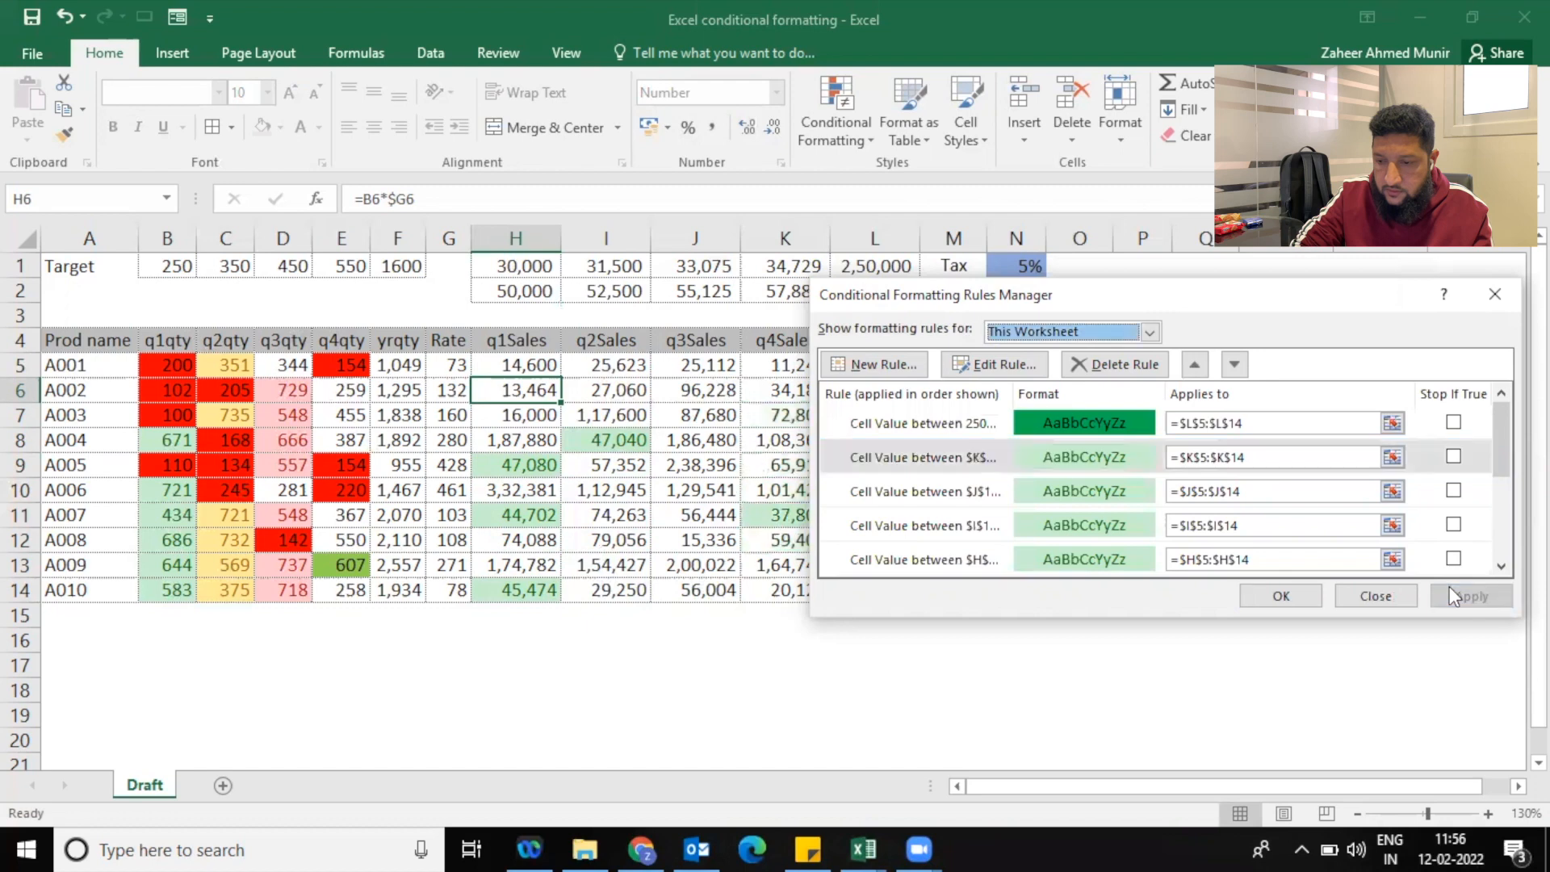
# Edit the Between rule applied to L5:L14 so its lower limit refers to cell $L$1
pyautogui.click(1056, 415)
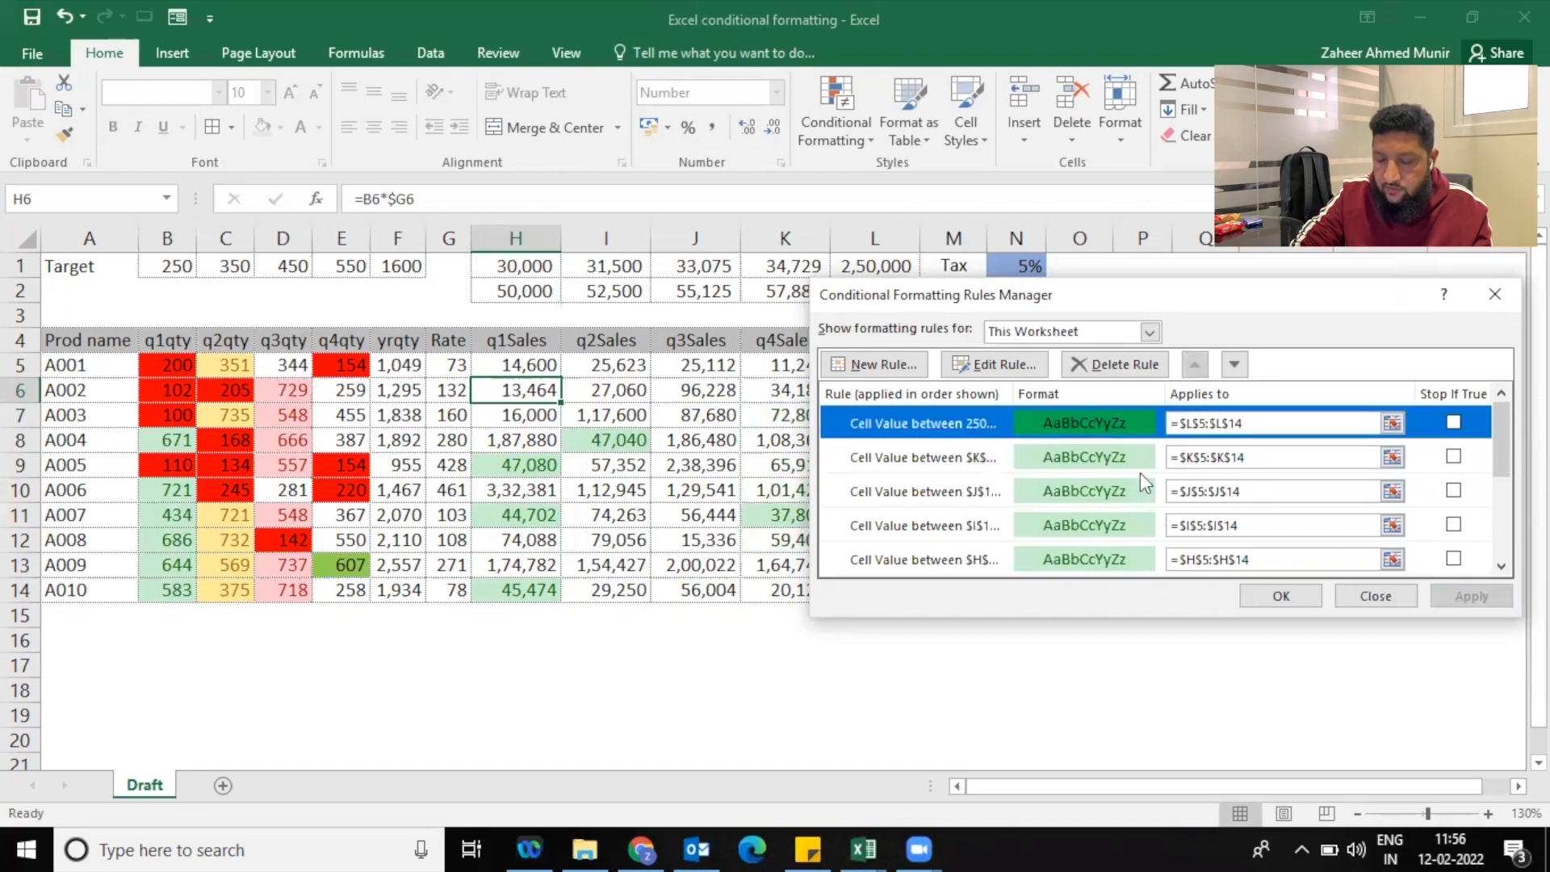
pyautogui.click(990, 370)
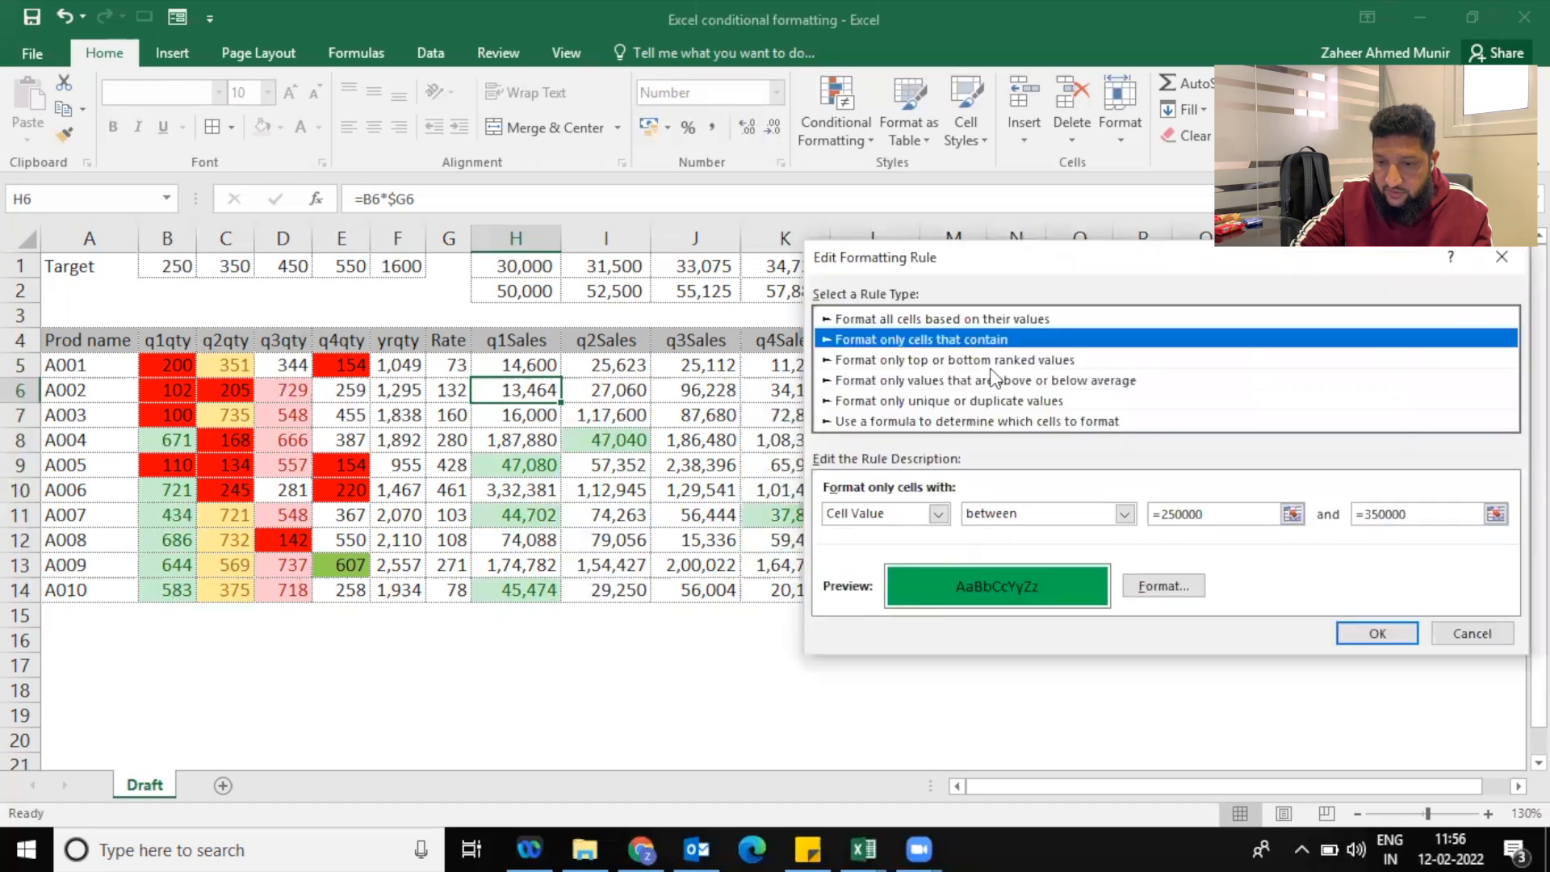
pyautogui.click(1292, 513)
pyautogui.moveTo(927, 255); pyautogui.dragTo(796, 389)
pyautogui.click(875, 269)
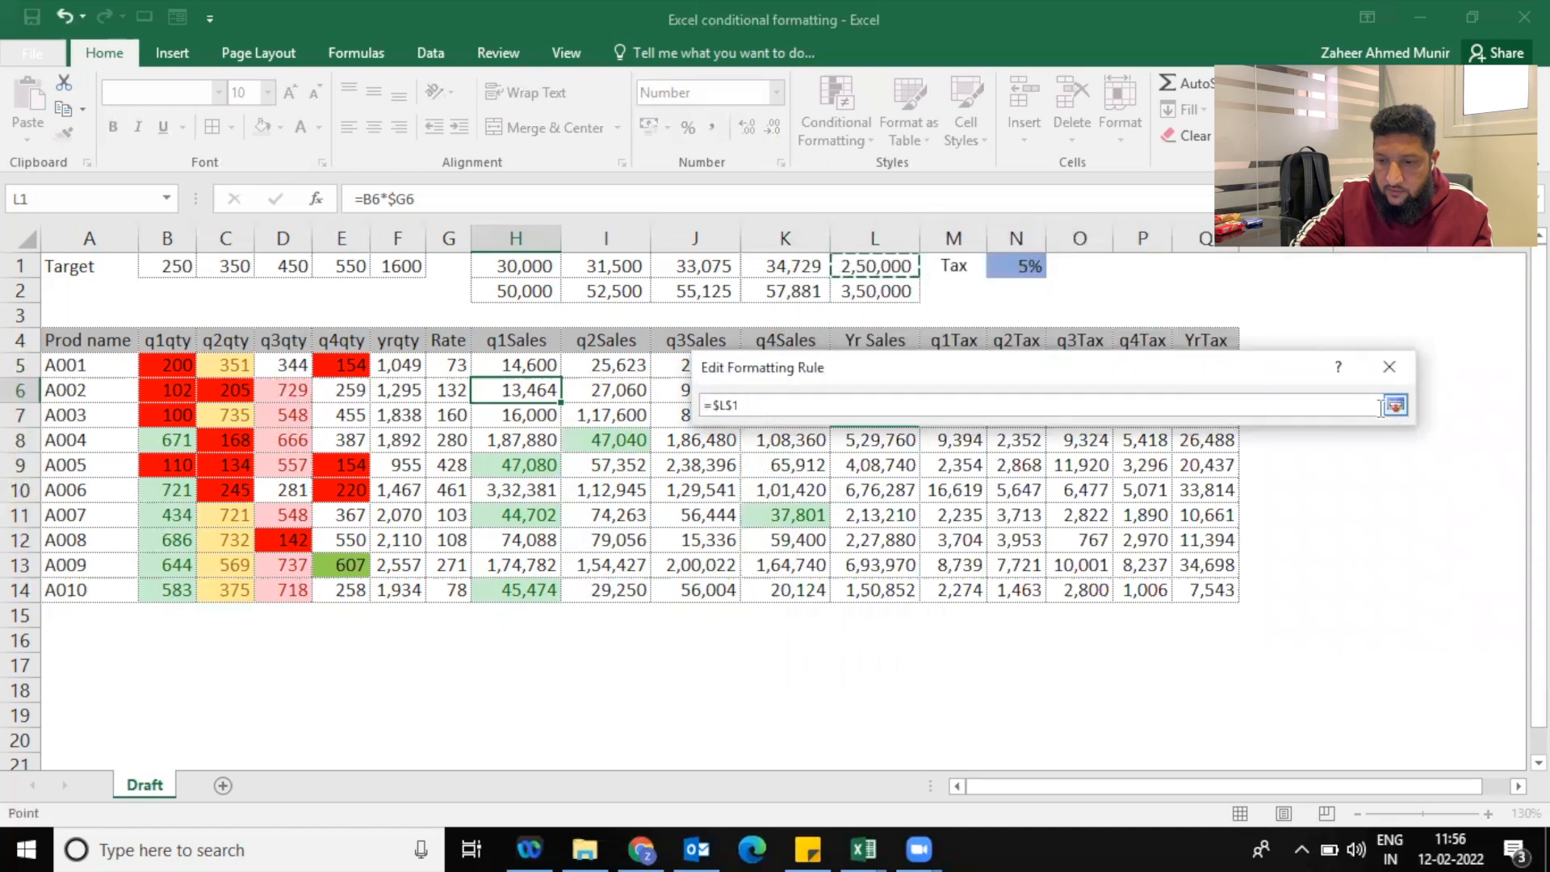
pyautogui.click(1395, 405)
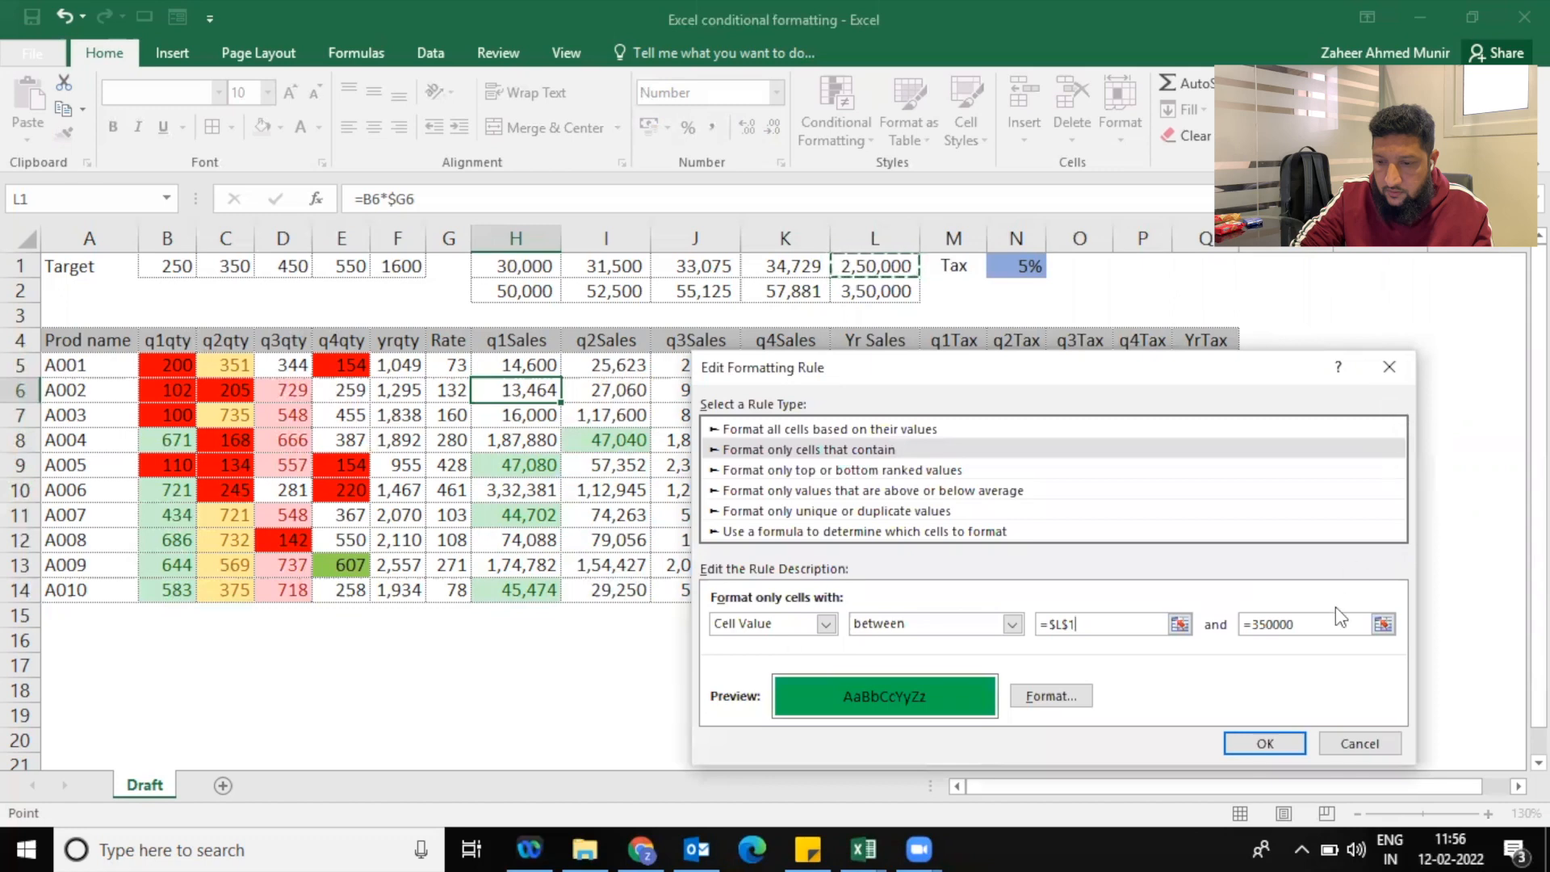
# Set the upper limit of the Yr Sales rule to cell $L$2, apply it and close the Rules Manager
pyautogui.click(1383, 624)
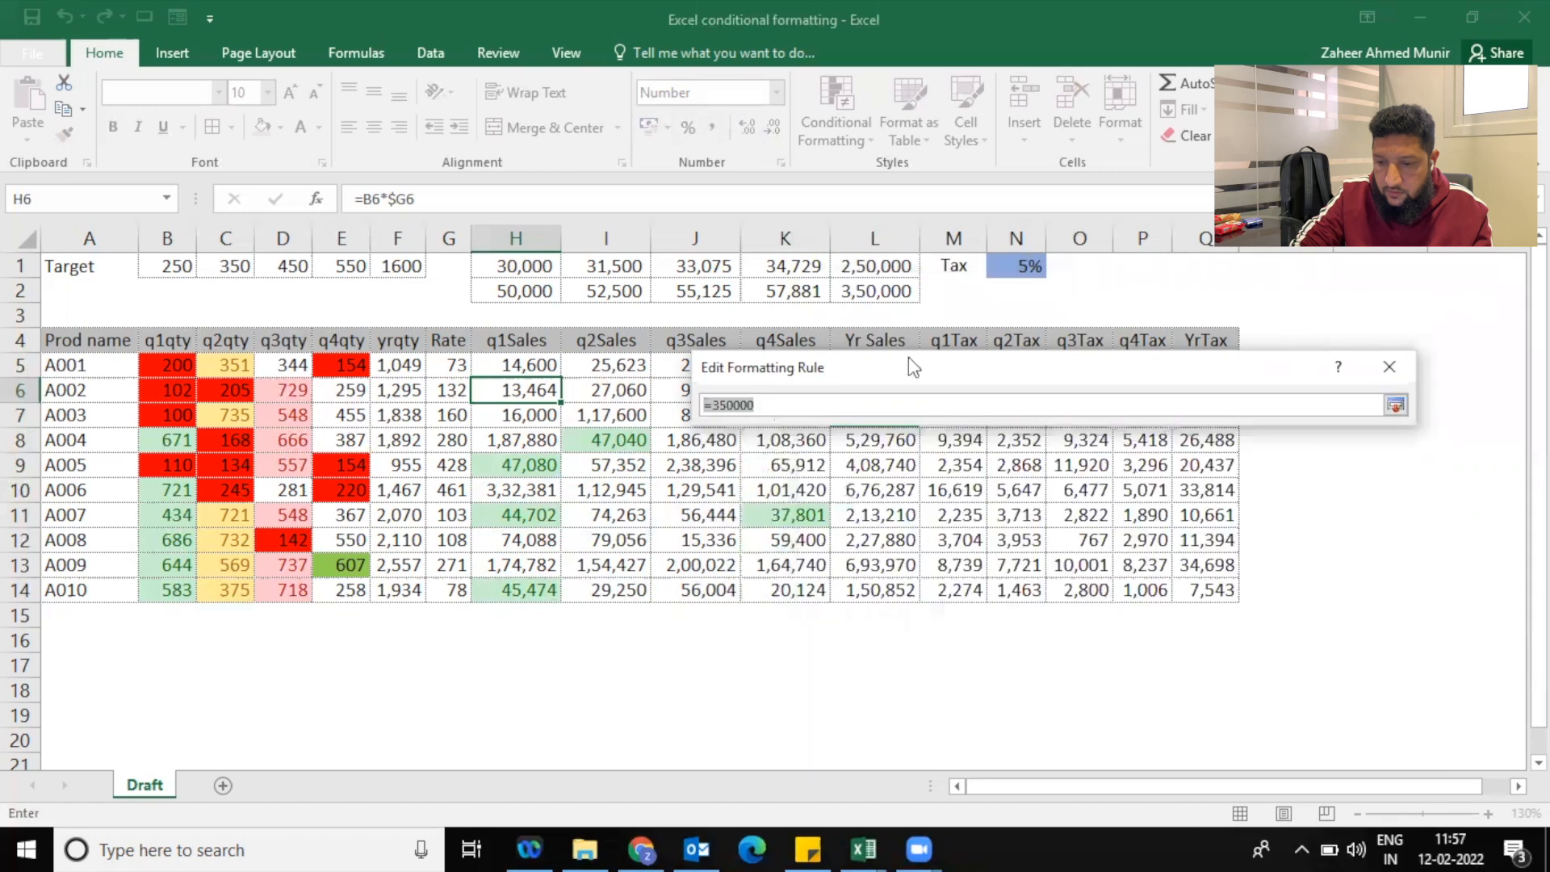
pyautogui.click(876, 291)
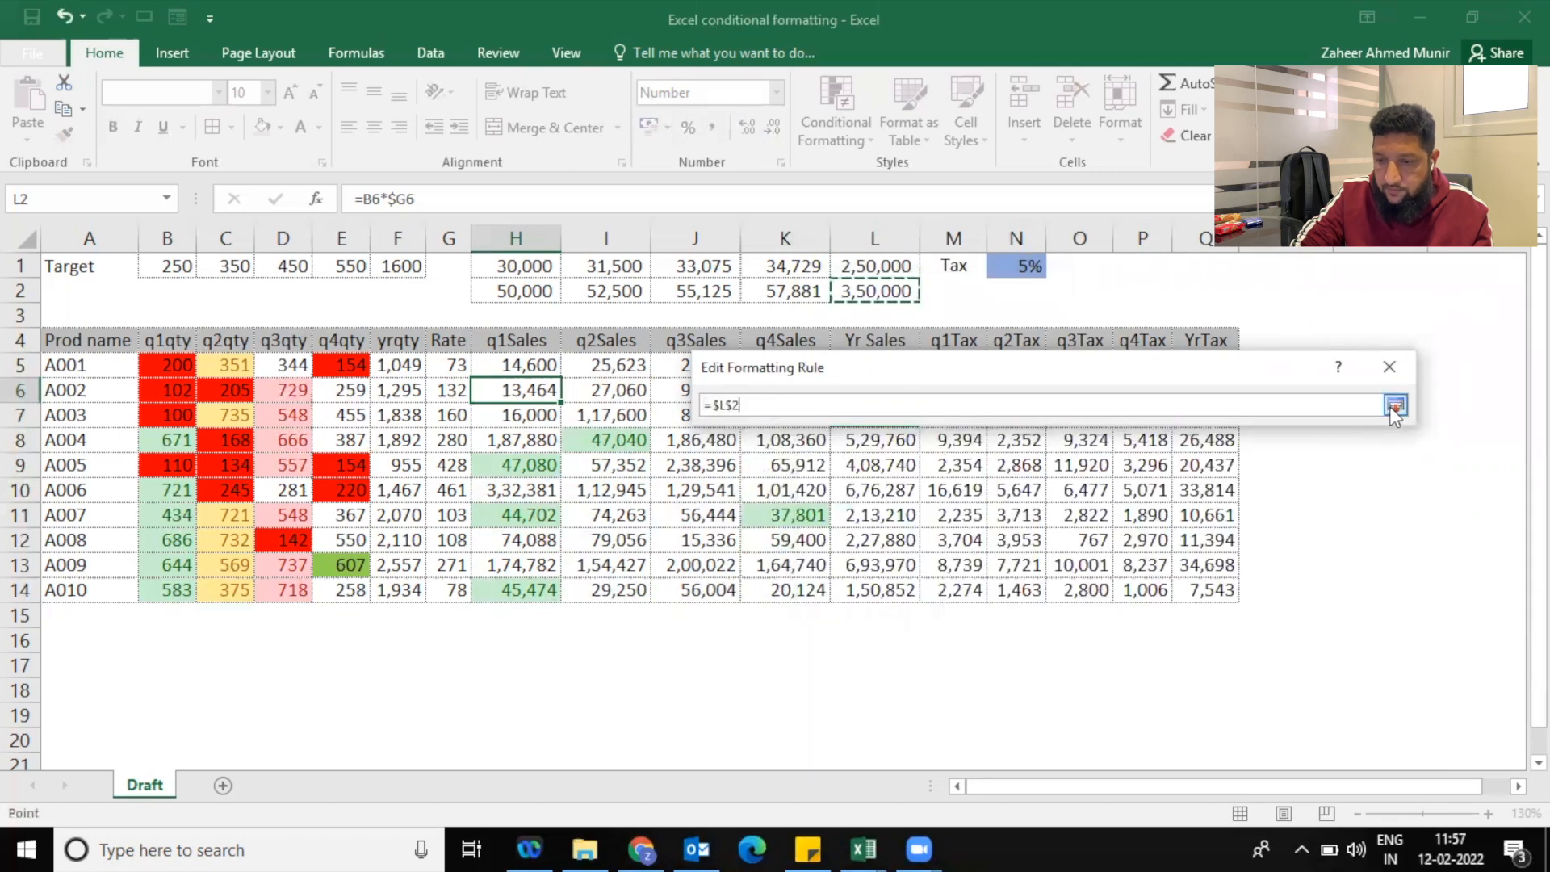
pyautogui.click(1395, 404)
pyautogui.click(1264, 743)
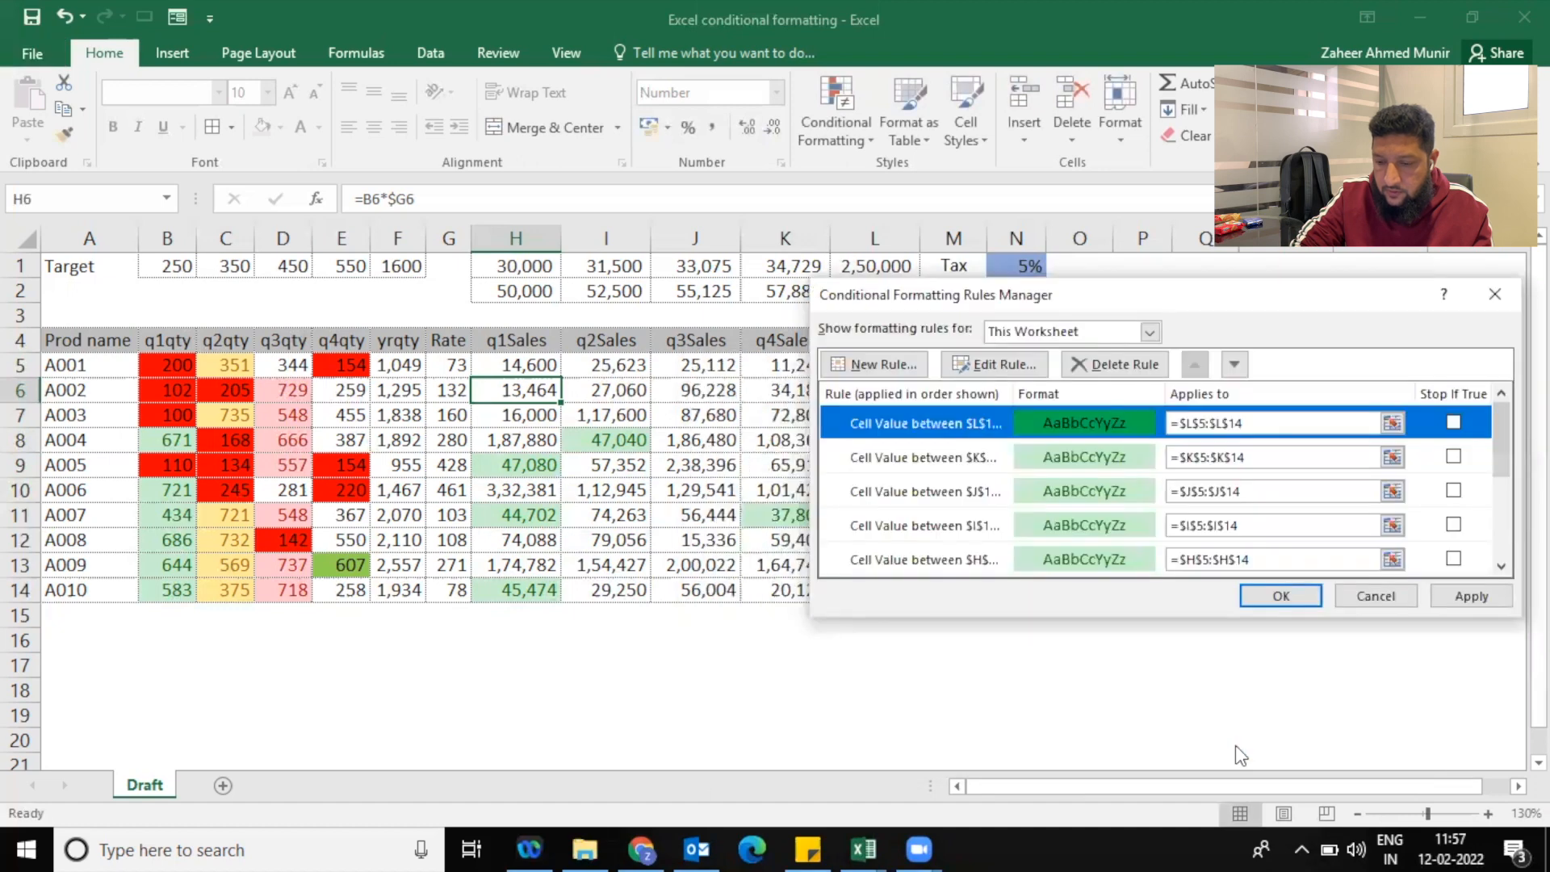
pyautogui.click(1453, 597)
pyautogui.click(1302, 588)
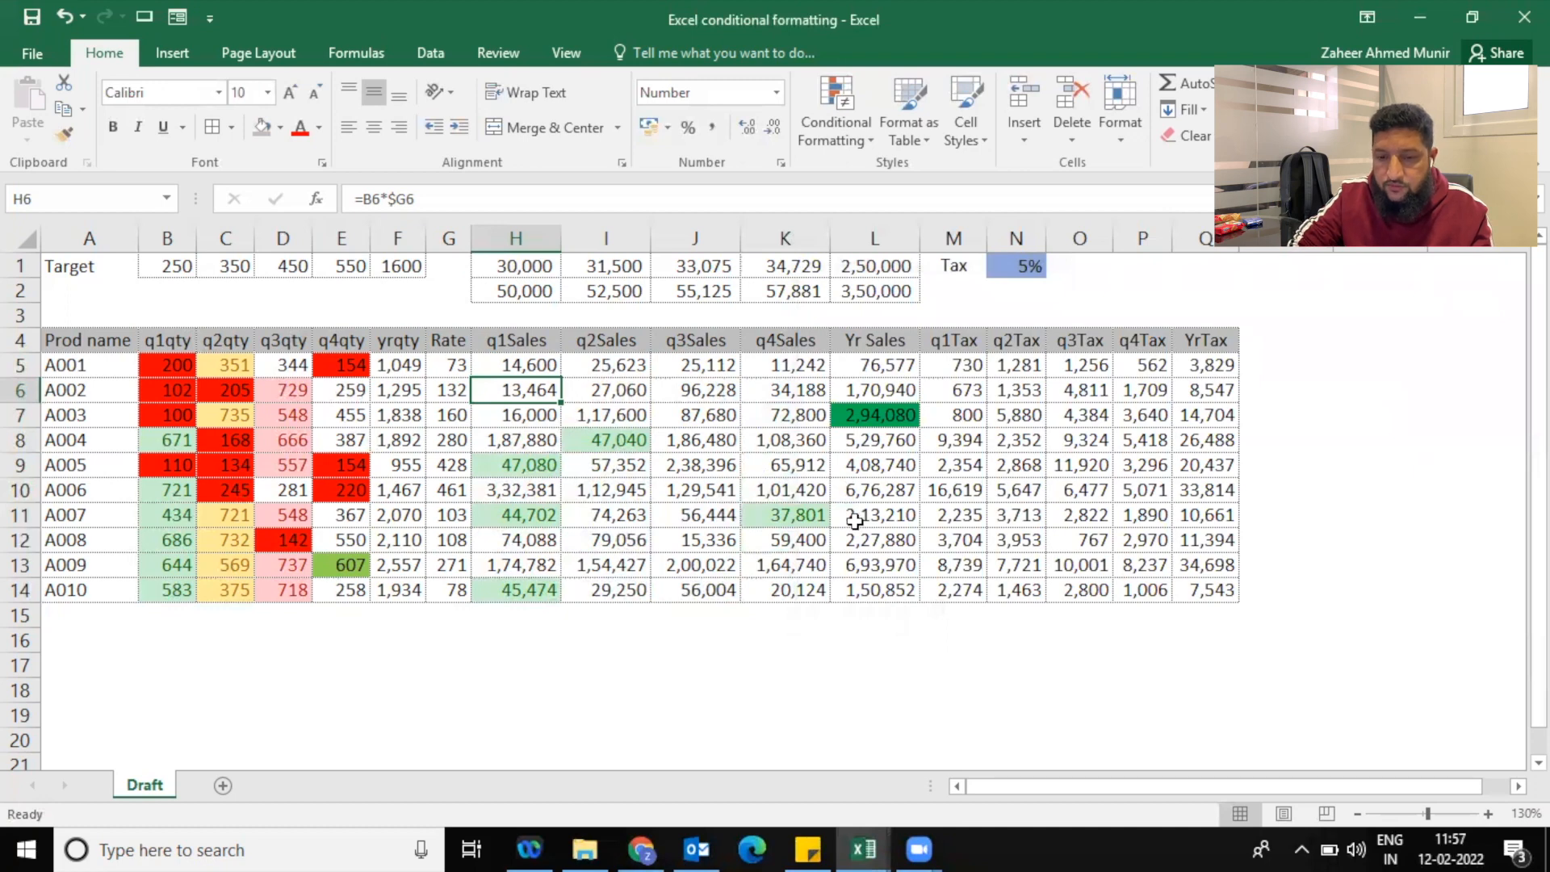
# Change the q1Sales target limits to 40000 in H1 and 90000 in H2
pyautogui.click(514, 270)
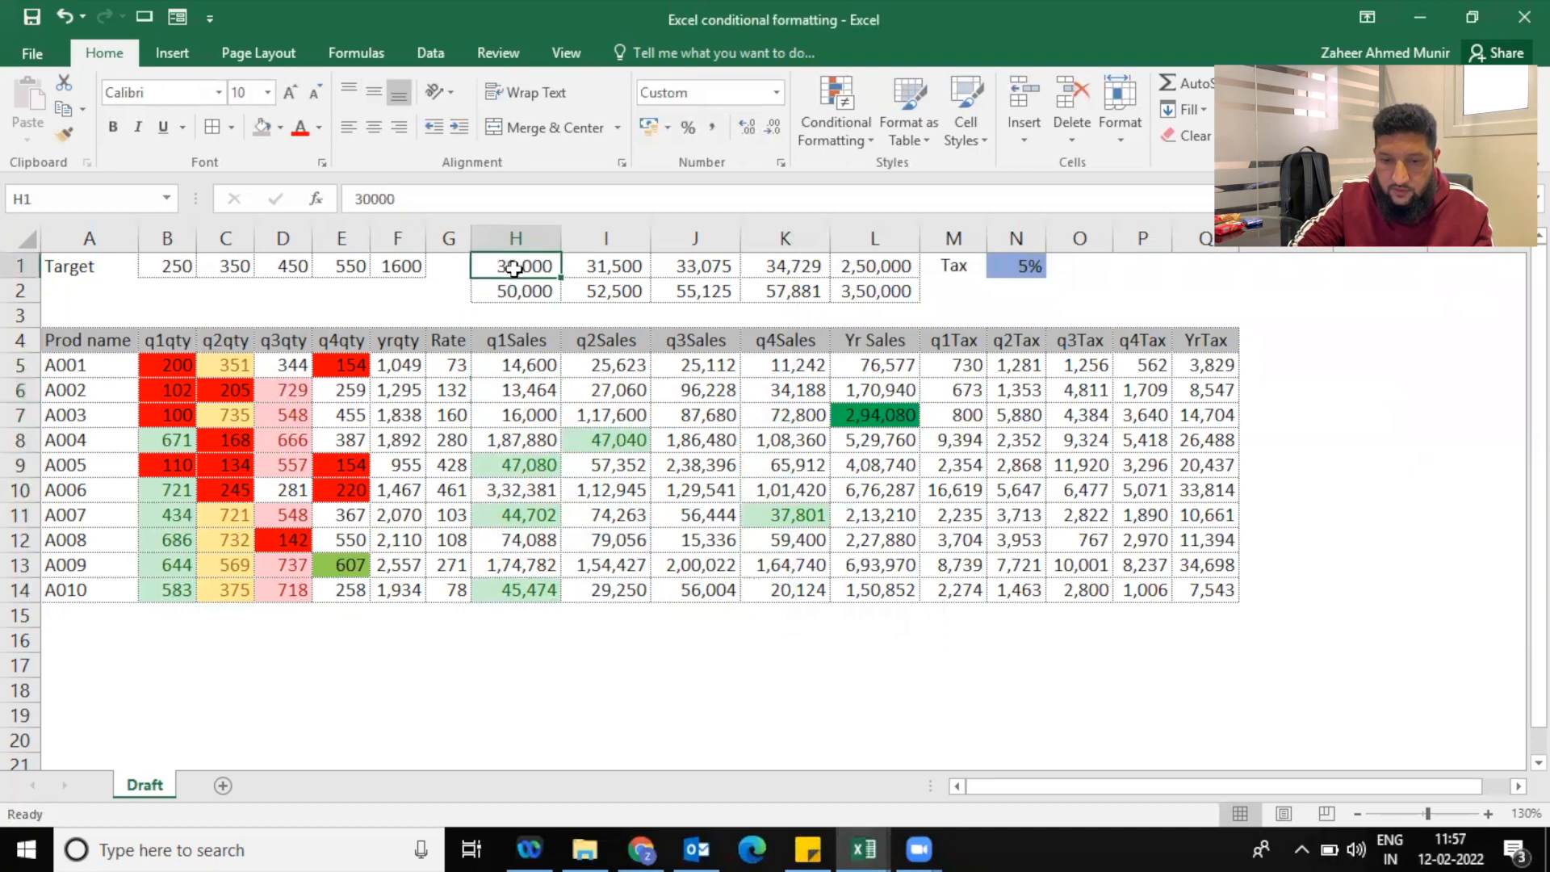
pyautogui.write('4000')
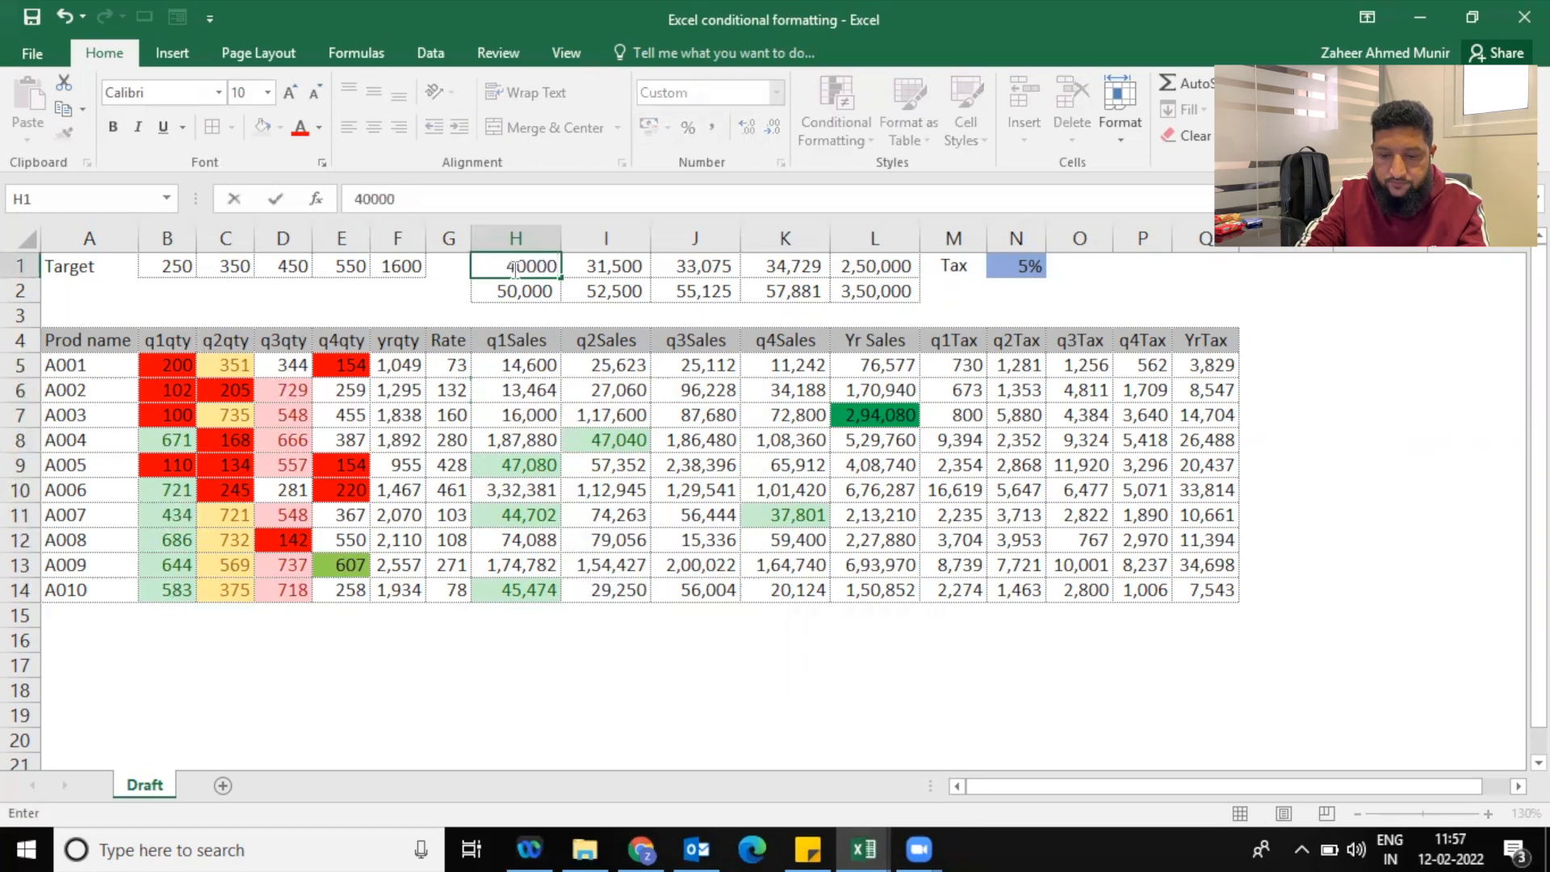
pyautogui.press('Return')
pyautogui.write('900')
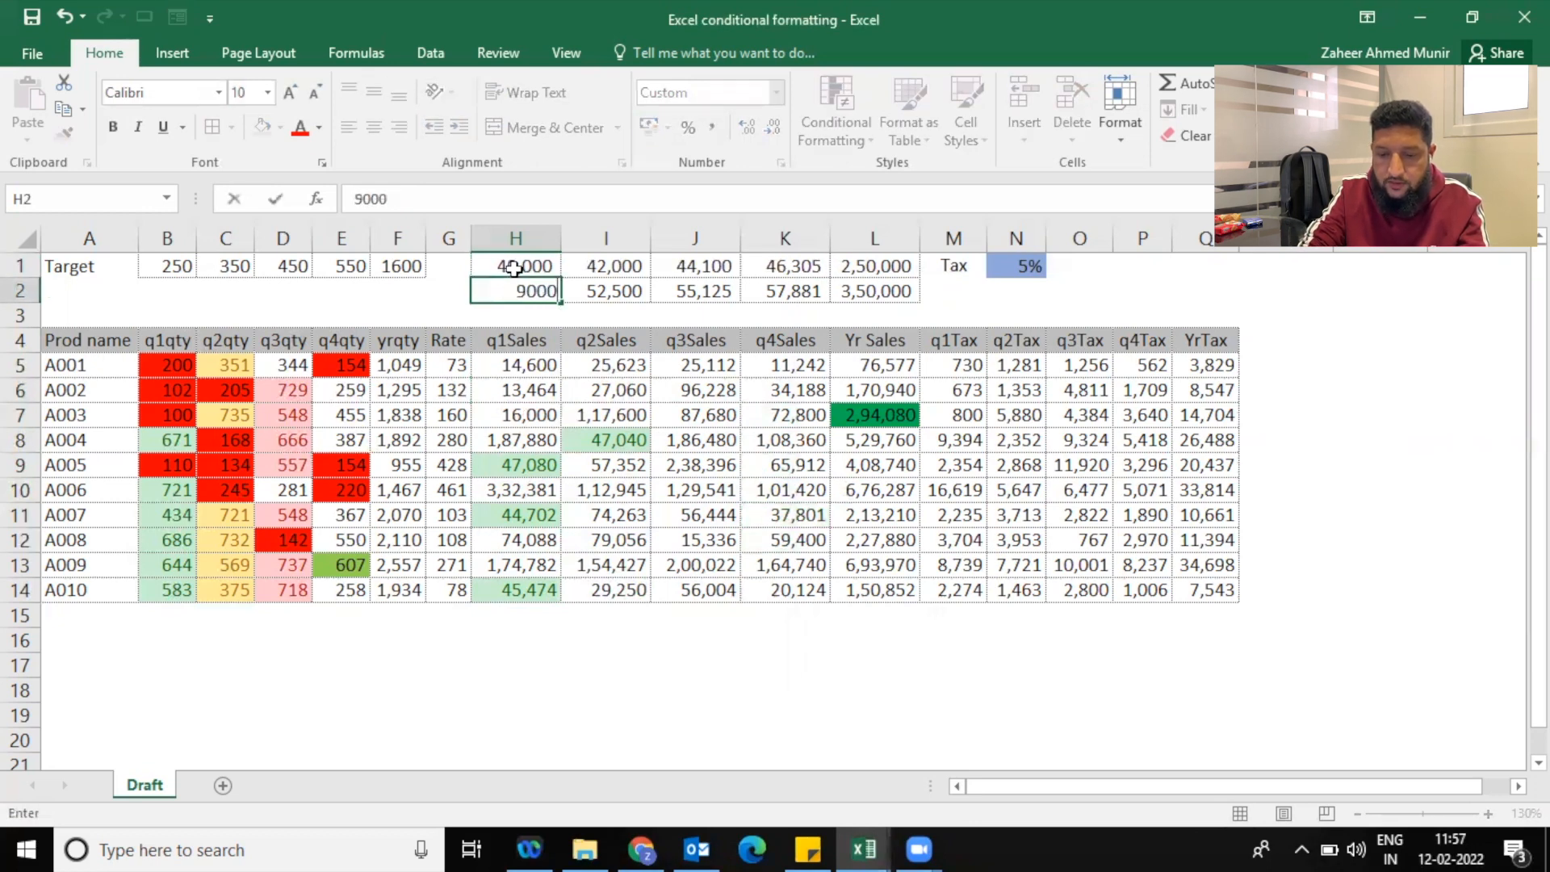
pyautogui.press('Return')
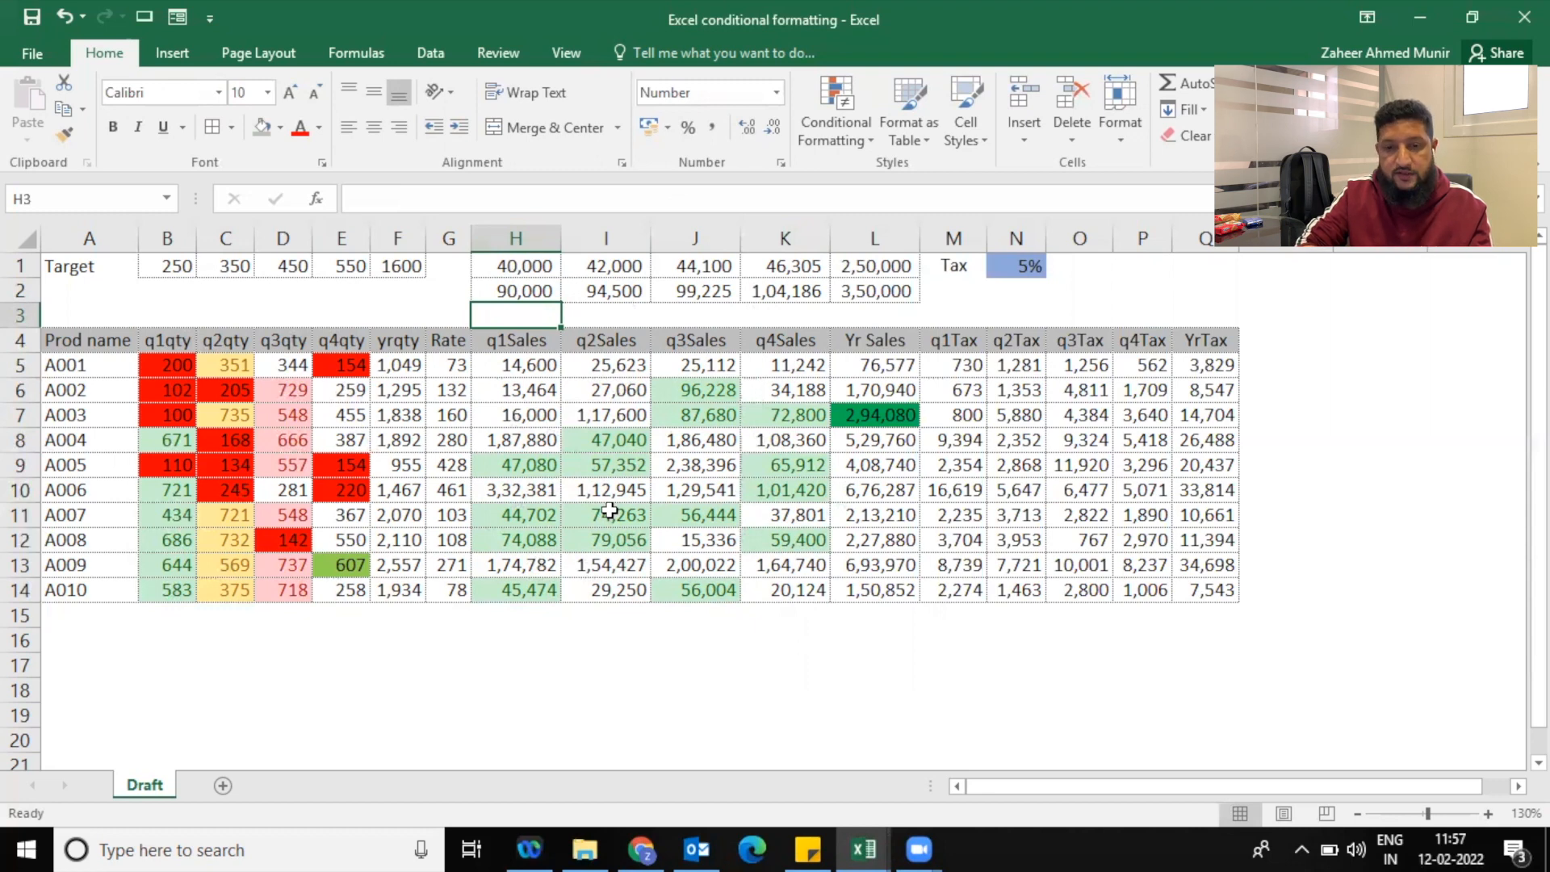
# Change the lower yearly sales target in L1 to 100000
pyautogui.click(872, 264)
pyautogui.write('10000')
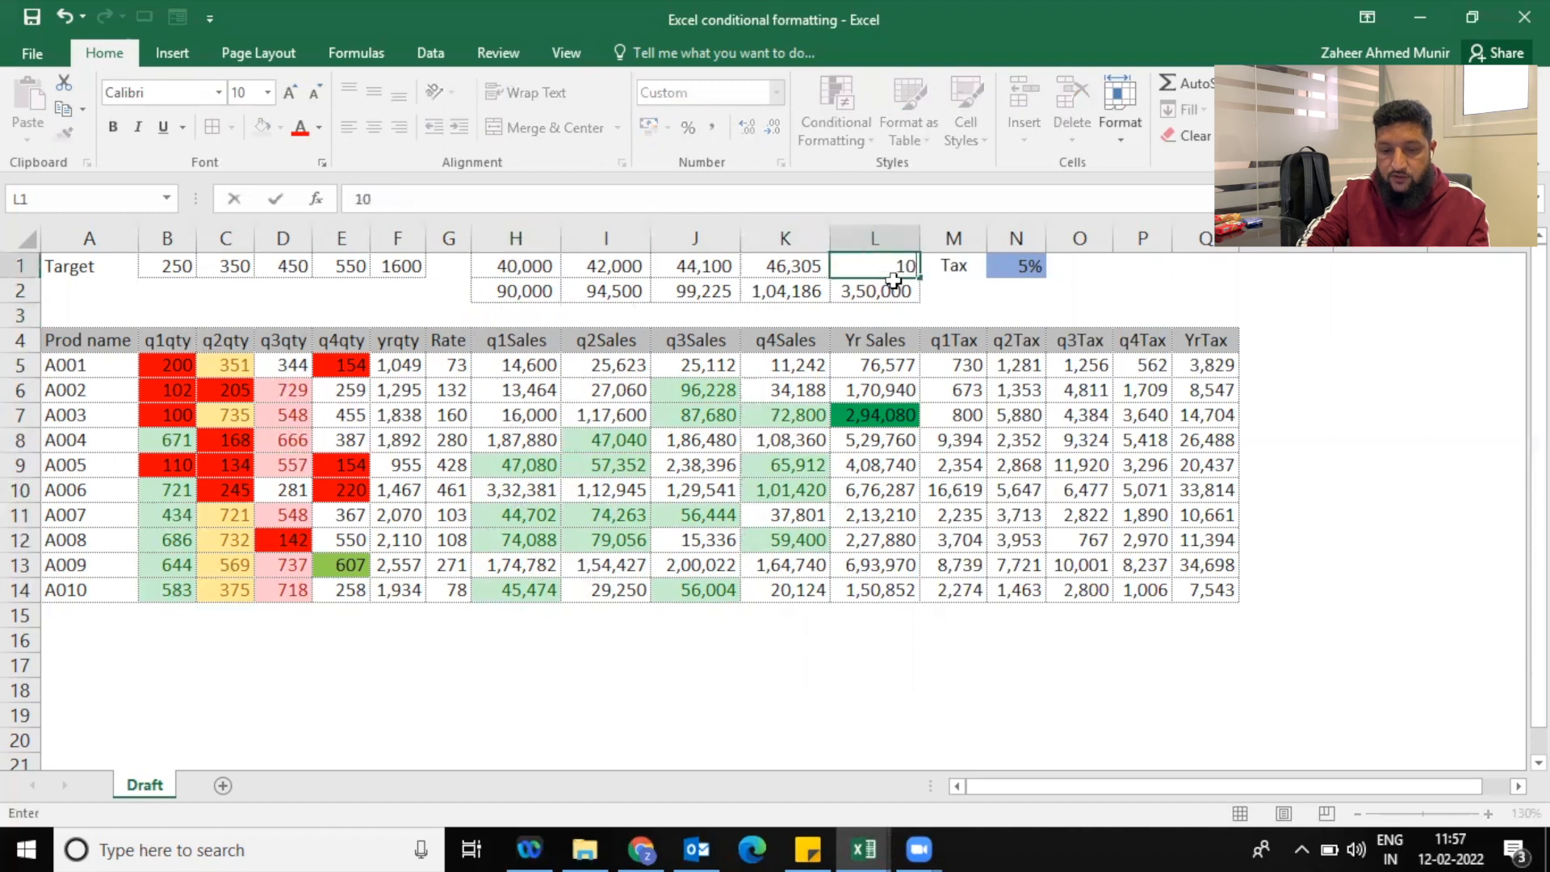
pyautogui.press('Return')
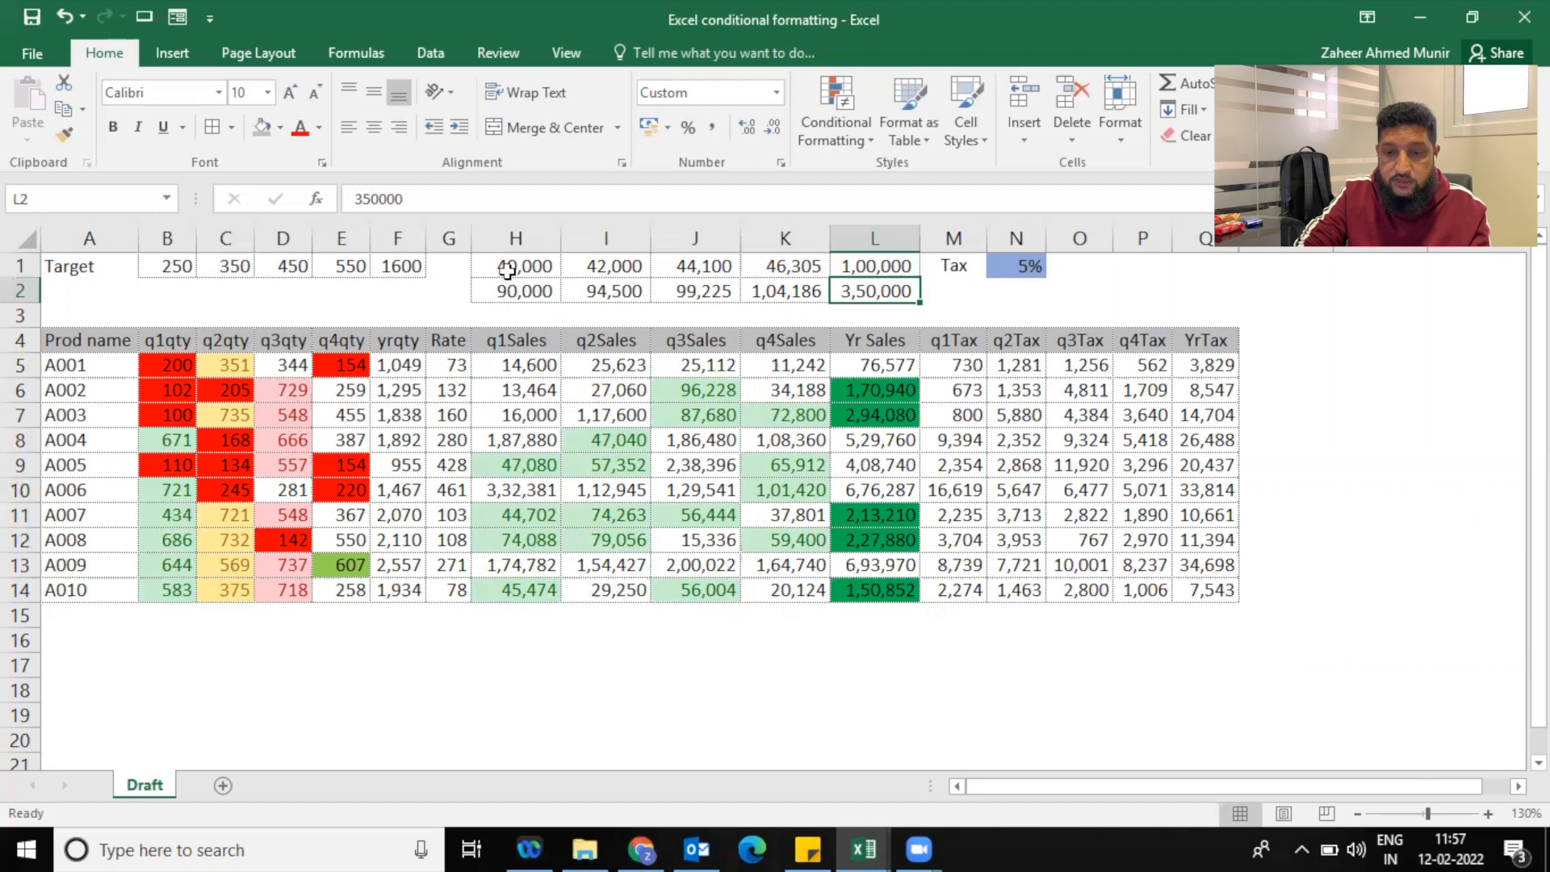
# Insert a blank row above the Target row at the start of the sheet
pyautogui.click(16, 264)
pyautogui.rightClick(16, 264)
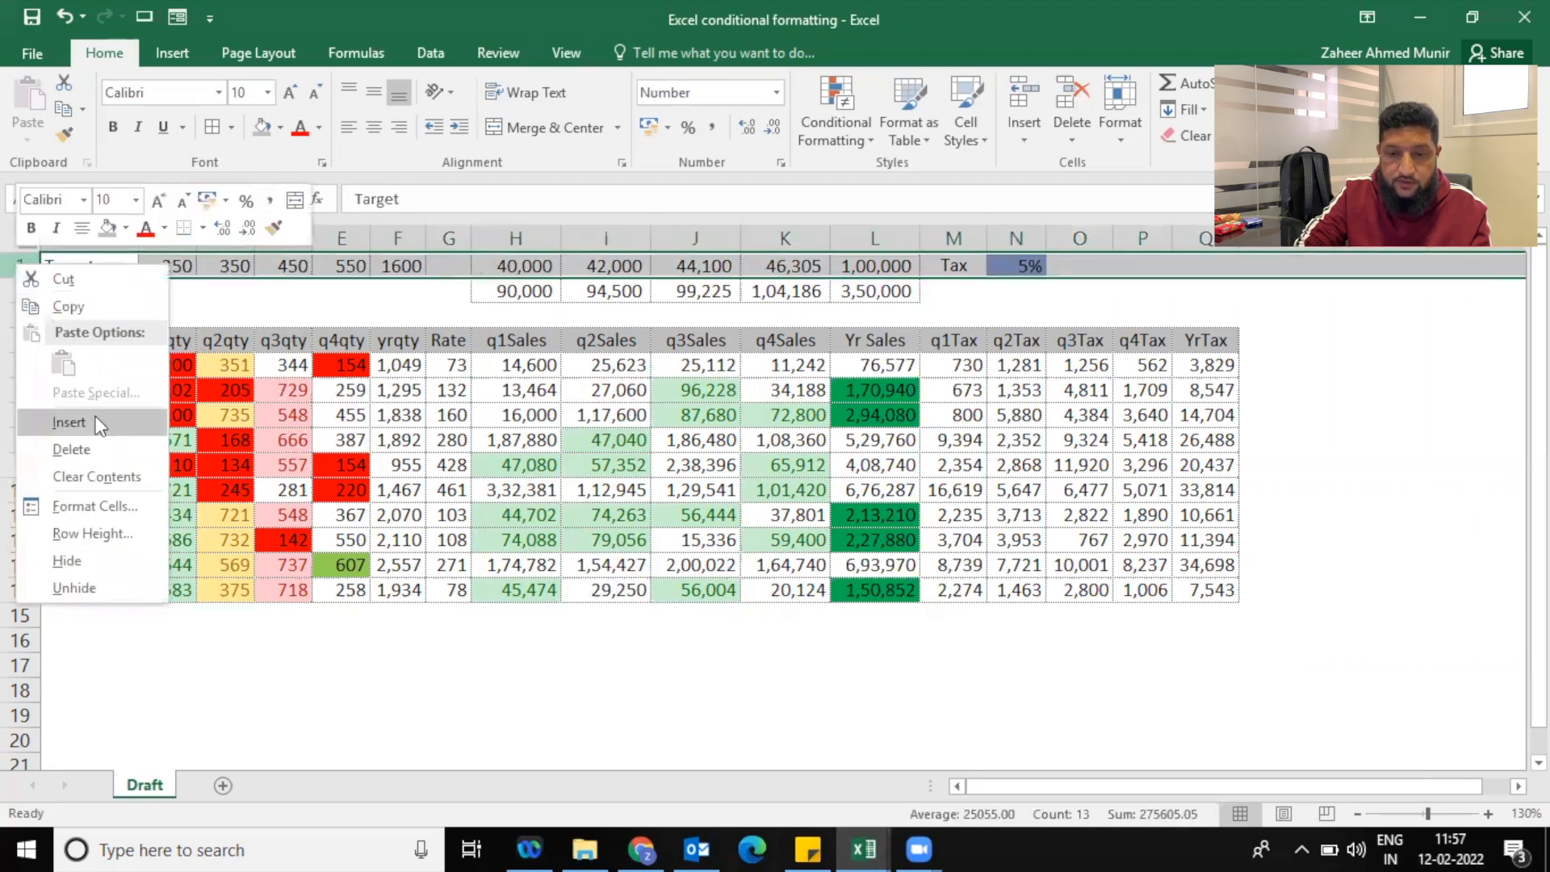
pyautogui.click(96, 415)
# Enter the condition note <40000 in cell H1, above the q1Sales targets
pyautogui.click(539, 264)
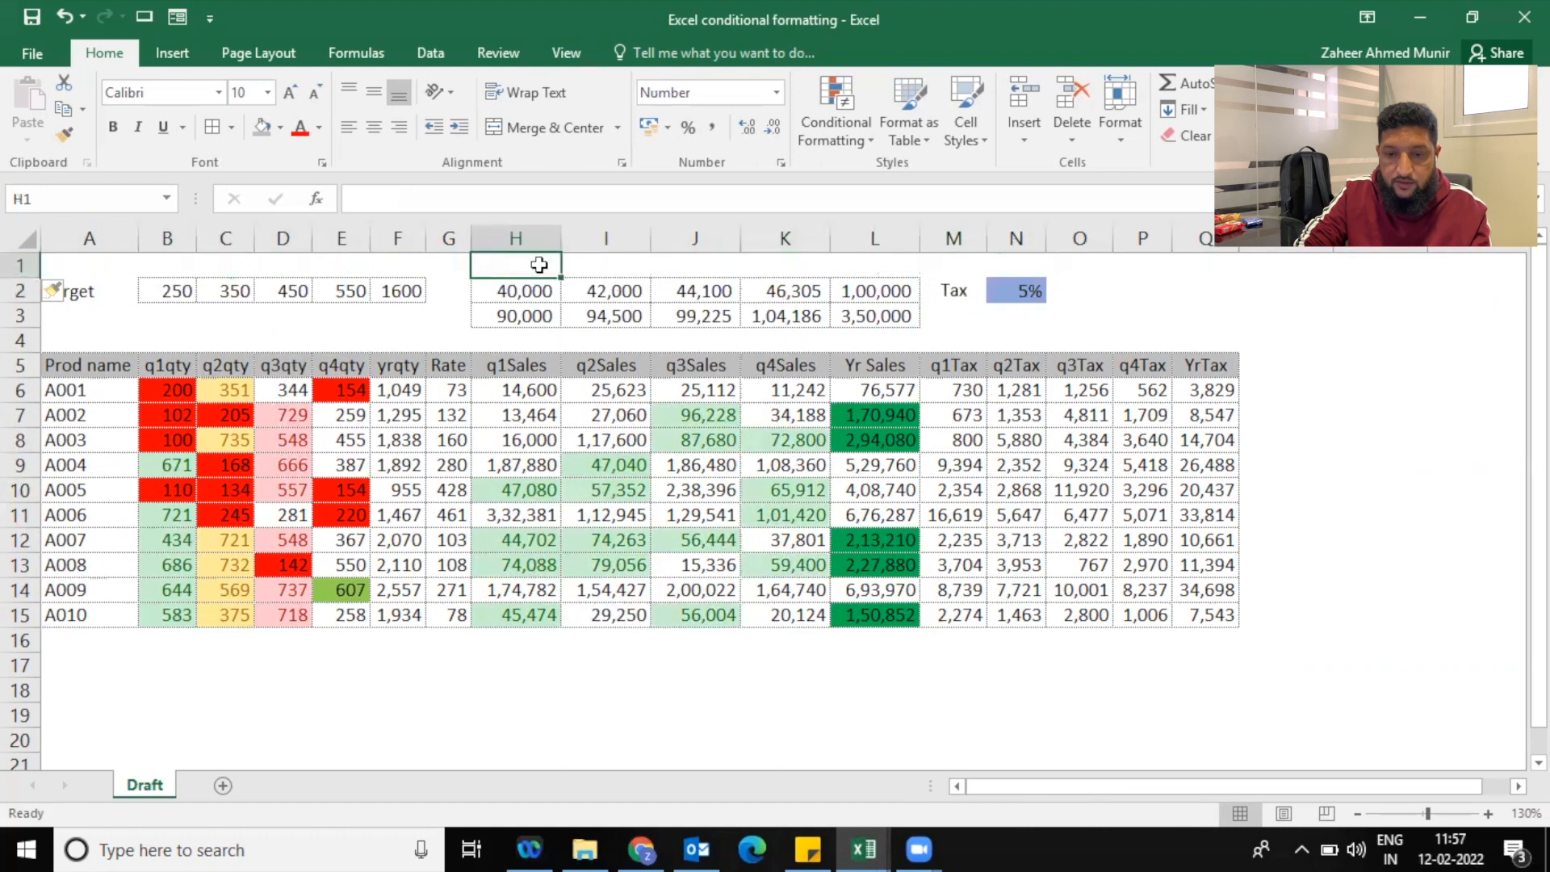
pyautogui.write('<400')
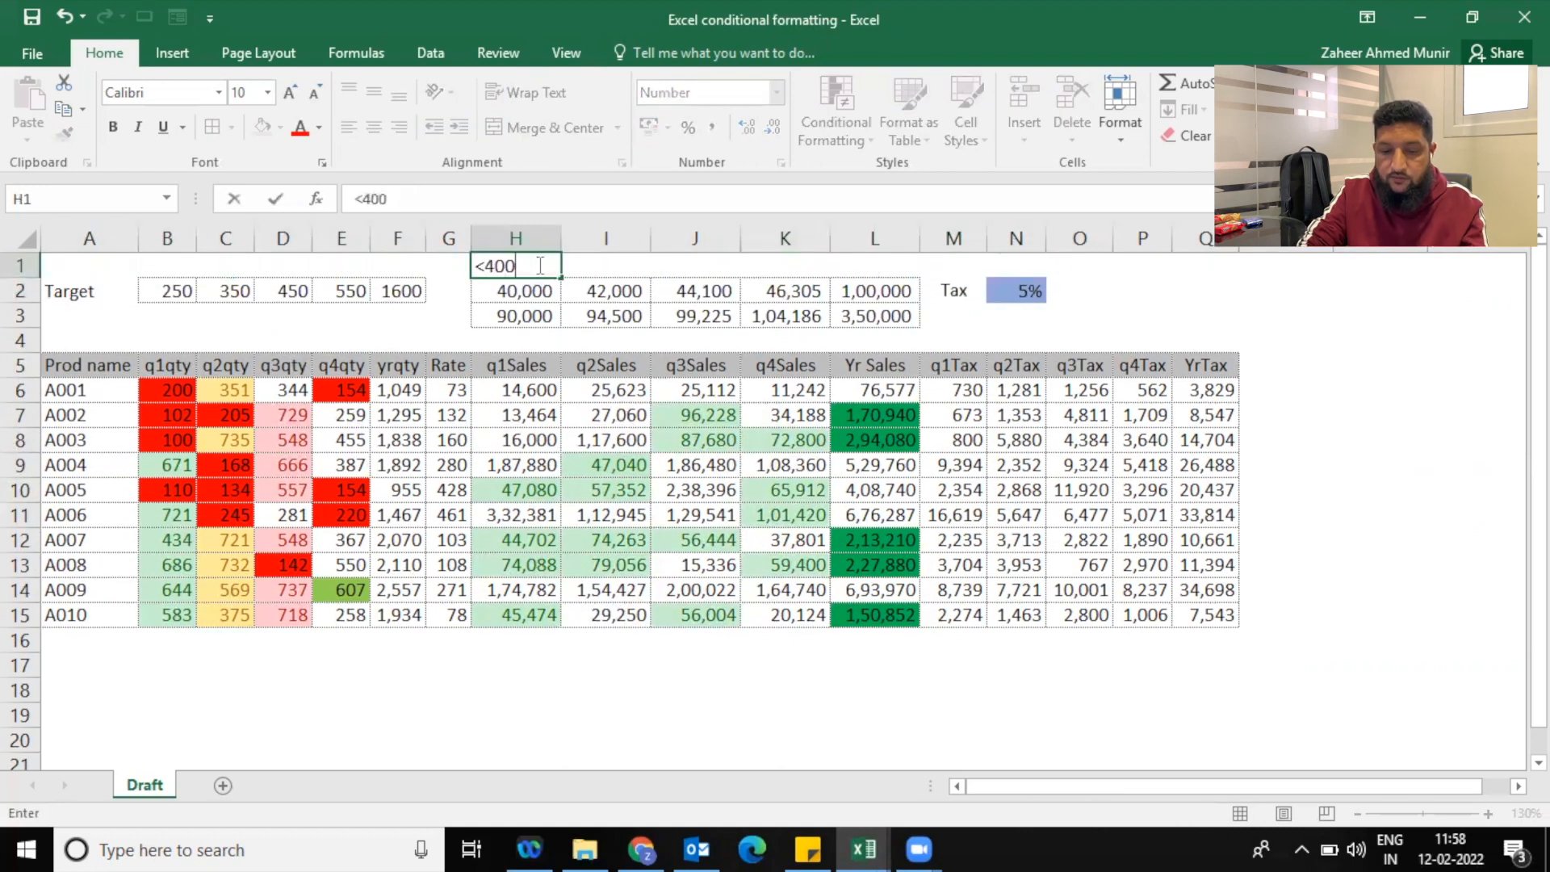
pyautogui.press('Return')
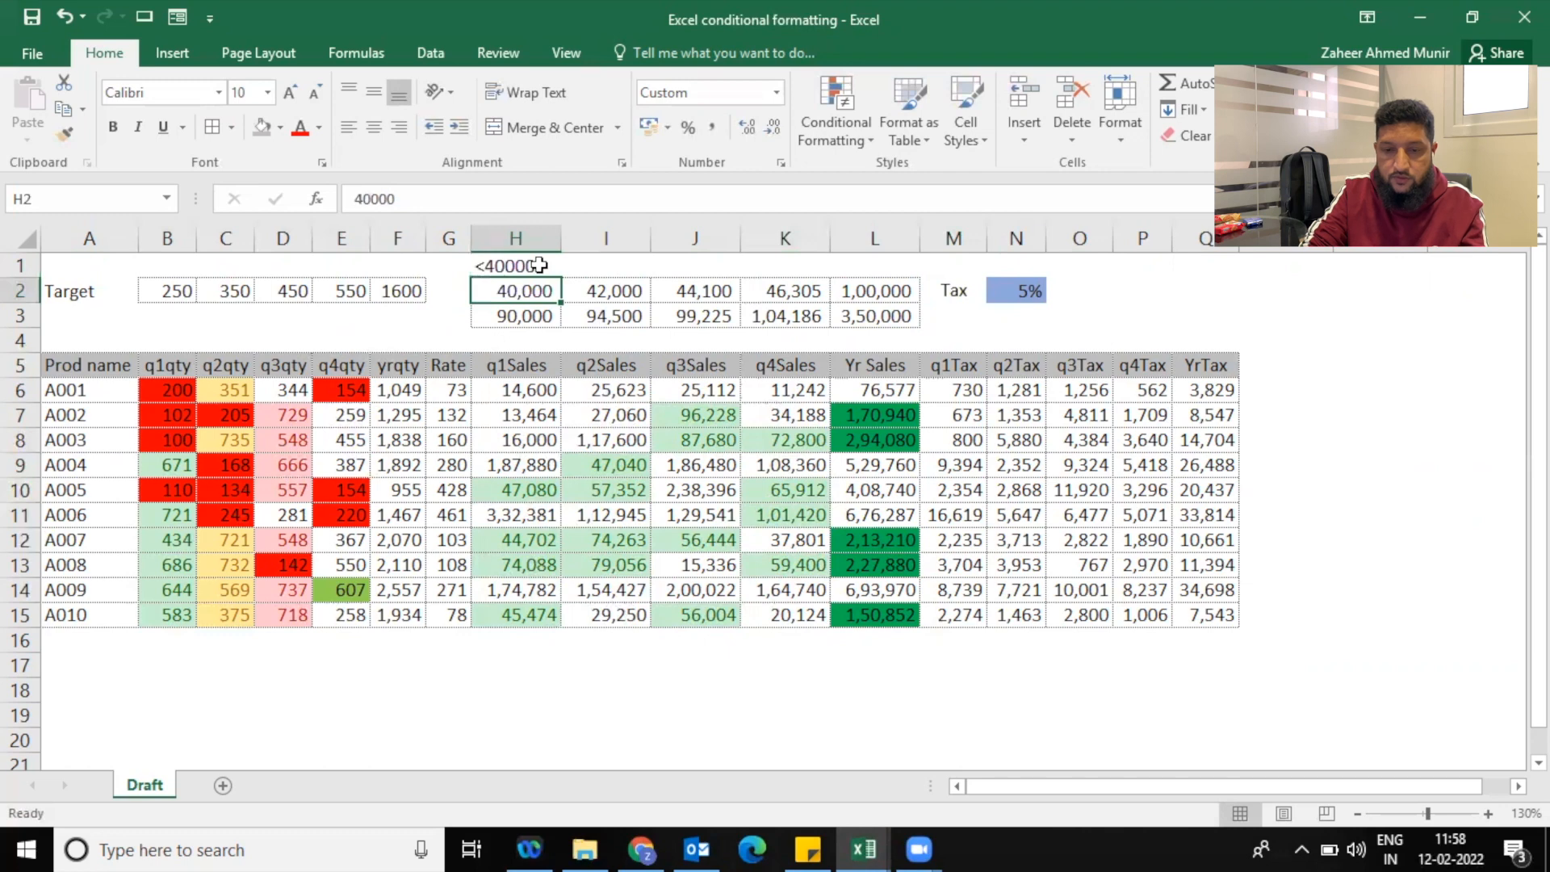
pyautogui.press('Down')
pyautogui.press('Down')
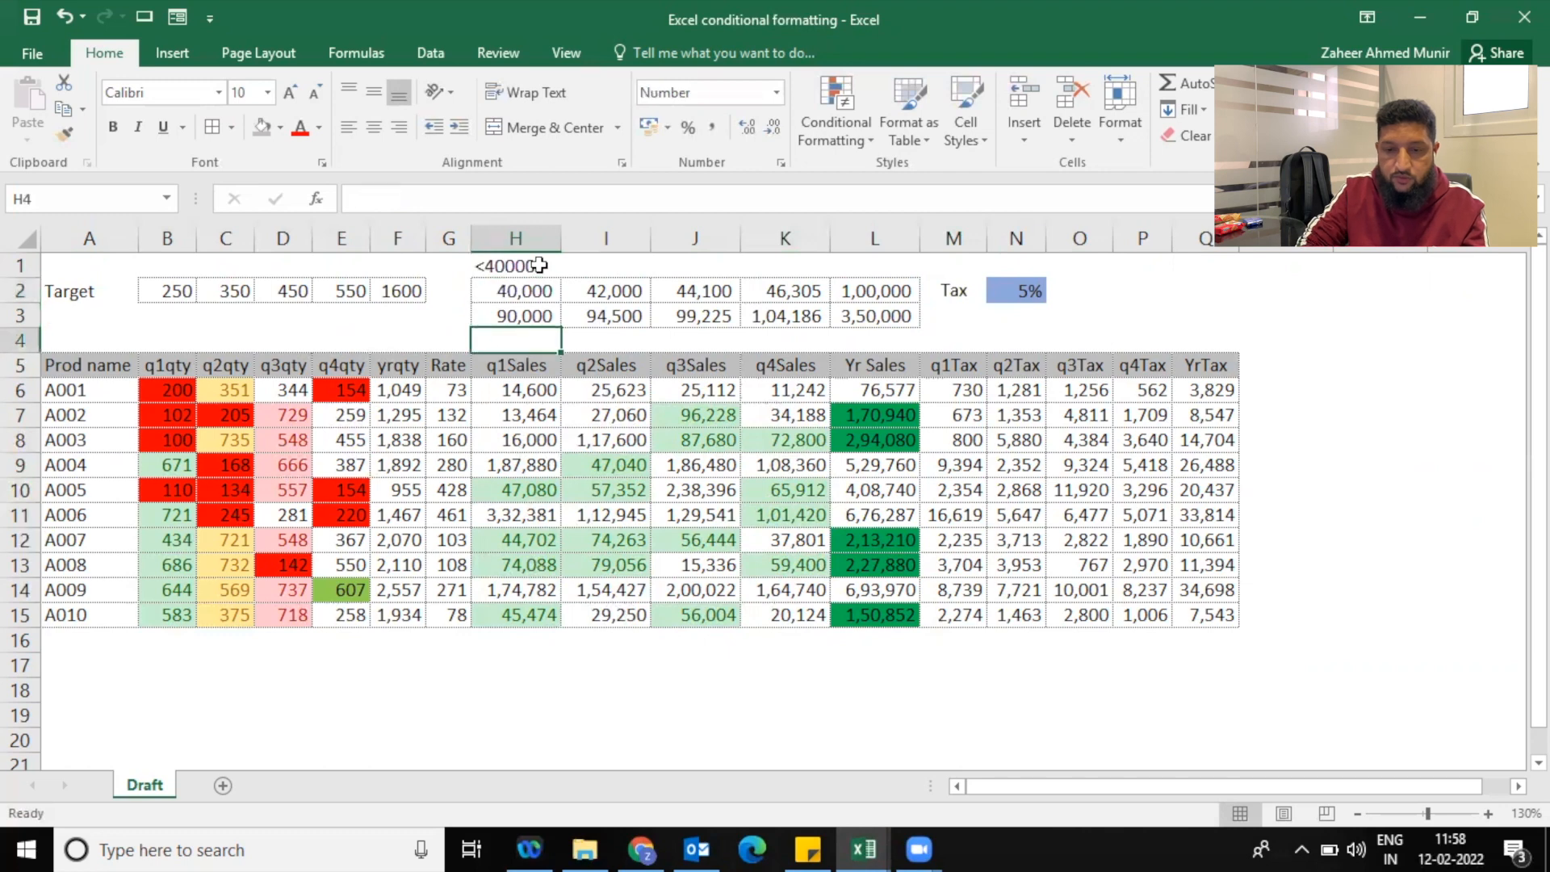
# Insert a blank row above the product table's header row
pyautogui.click(16, 367)
pyautogui.rightClick(16, 368)
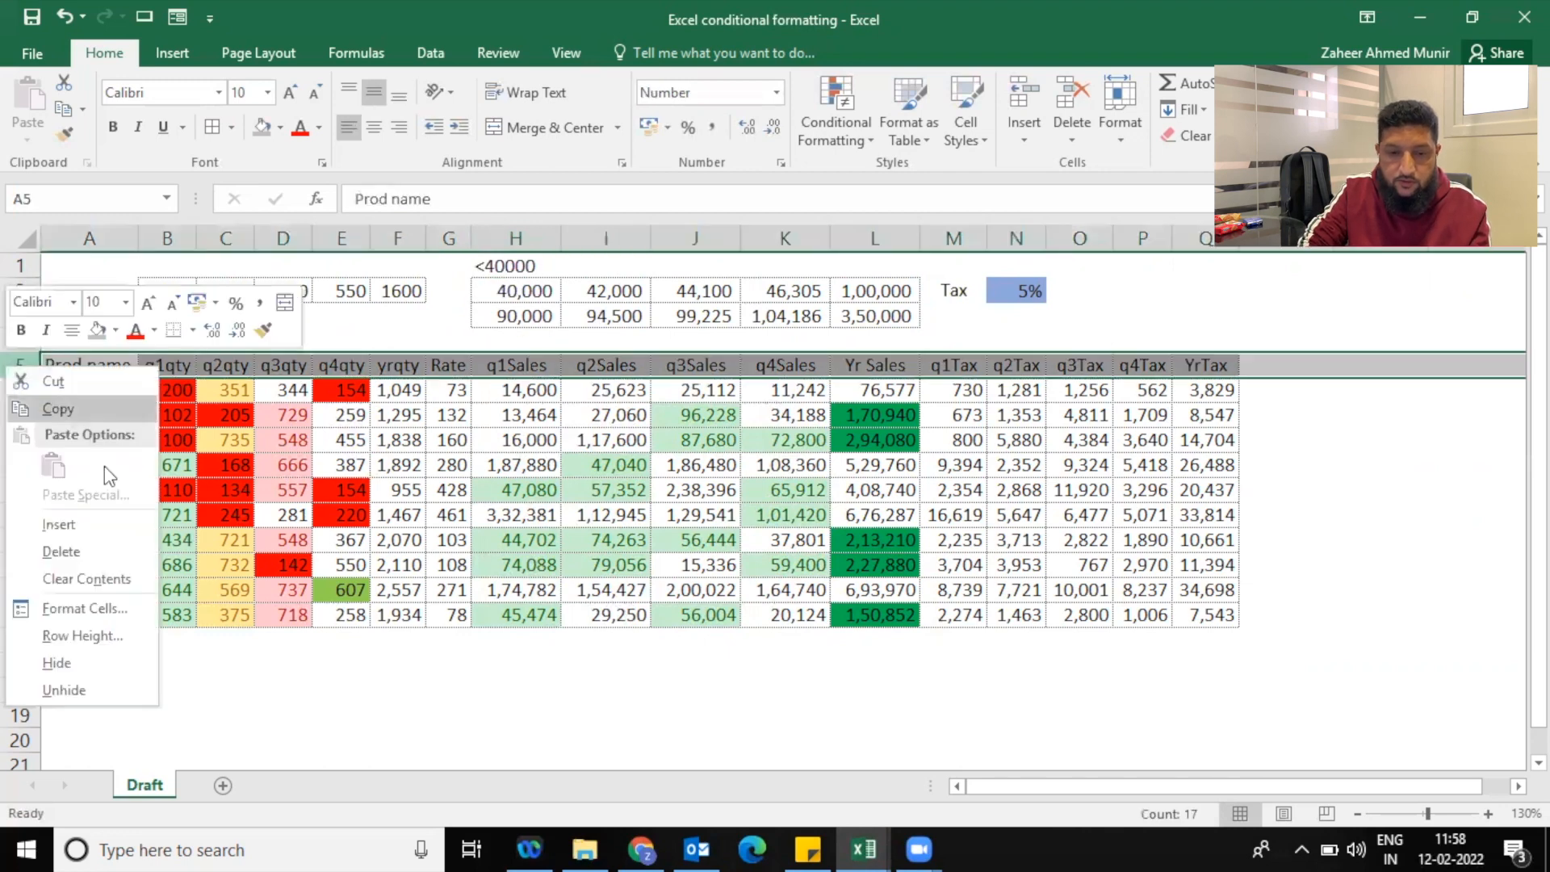
pyautogui.click(105, 536)
# Replace the condition note in cell H1 with the number 40000
pyautogui.click(514, 264)
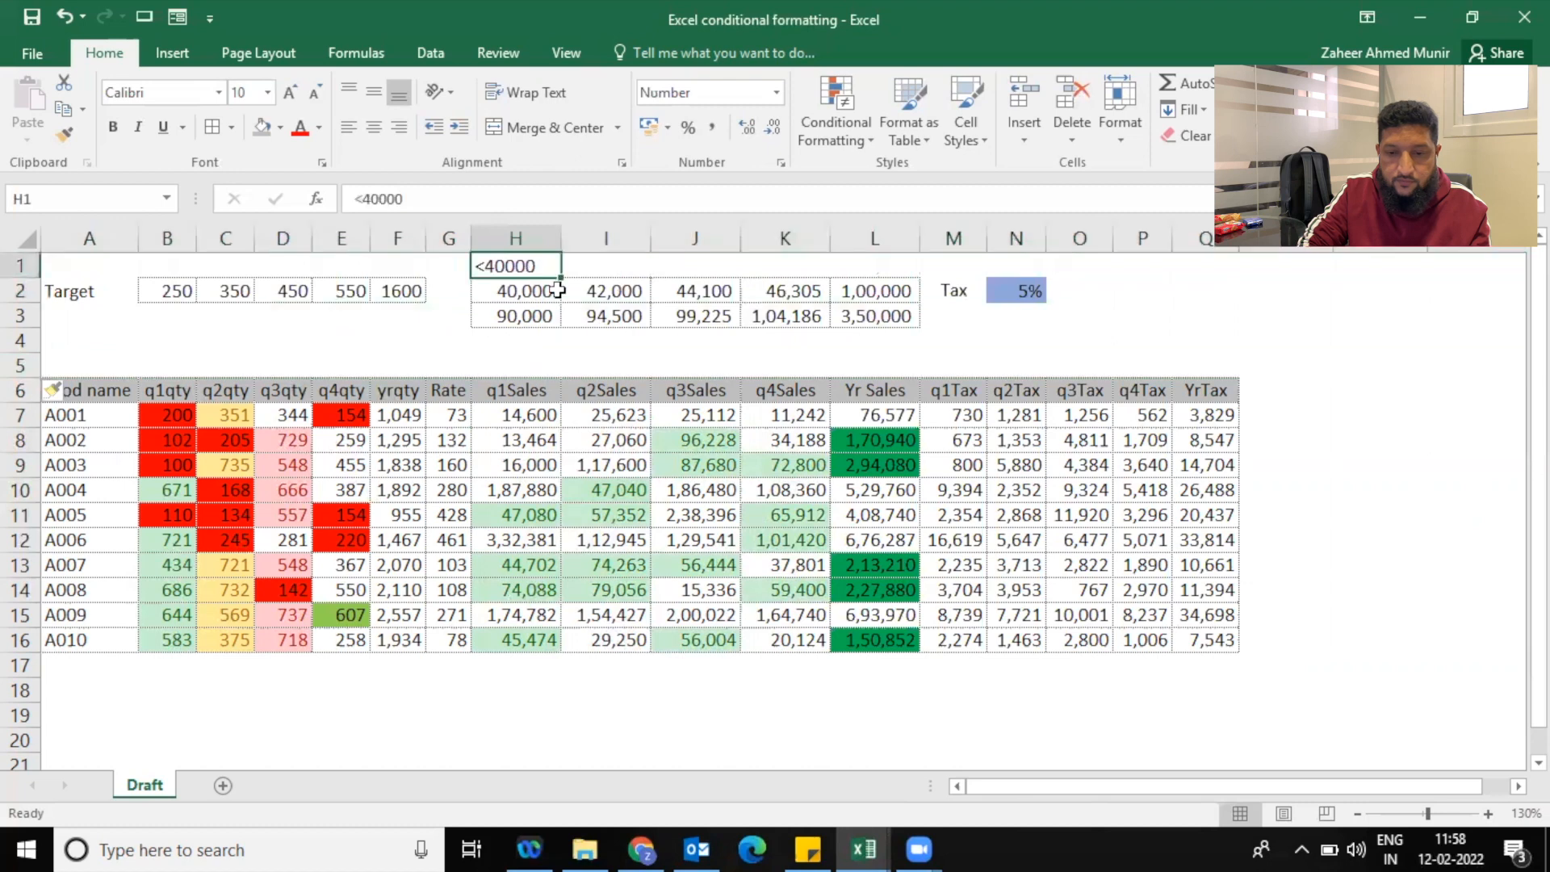
pyautogui.write('39999')
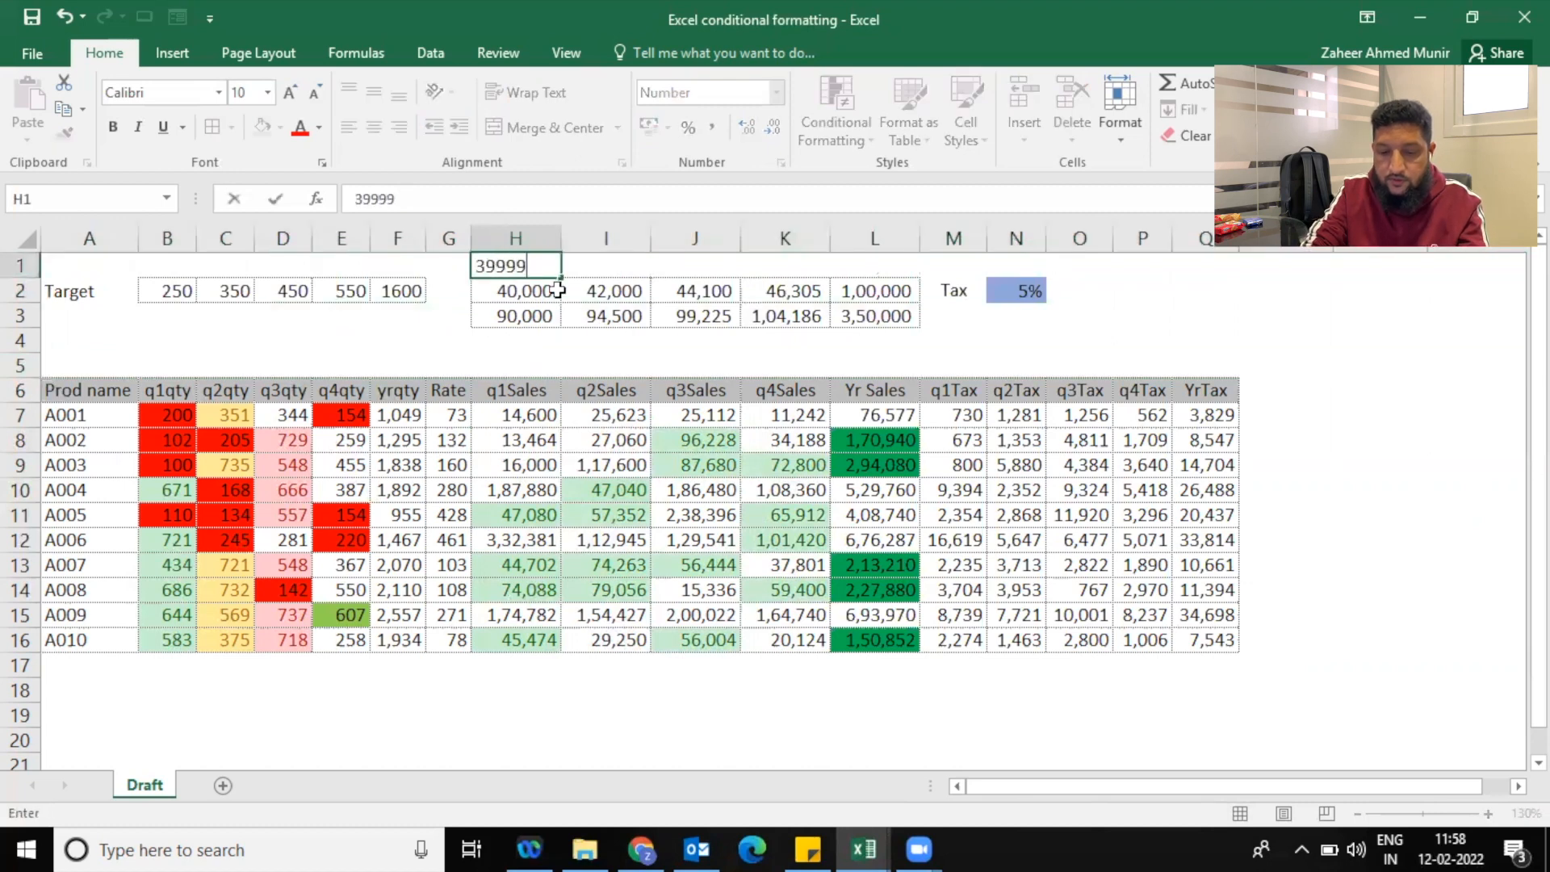
pyautogui.press('Escape')
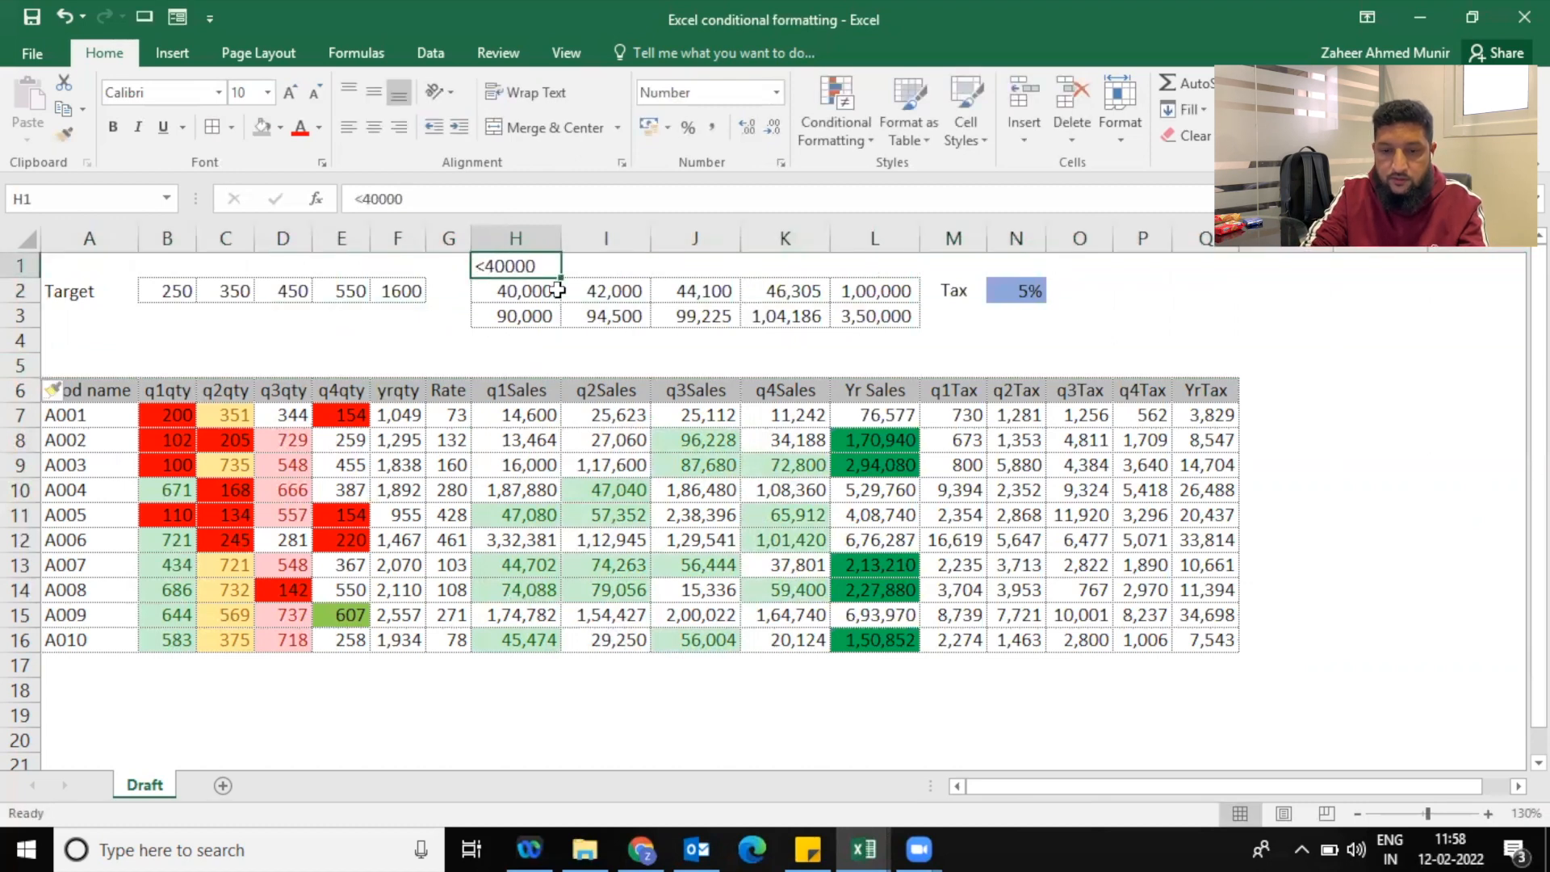
pyautogui.write('40000')
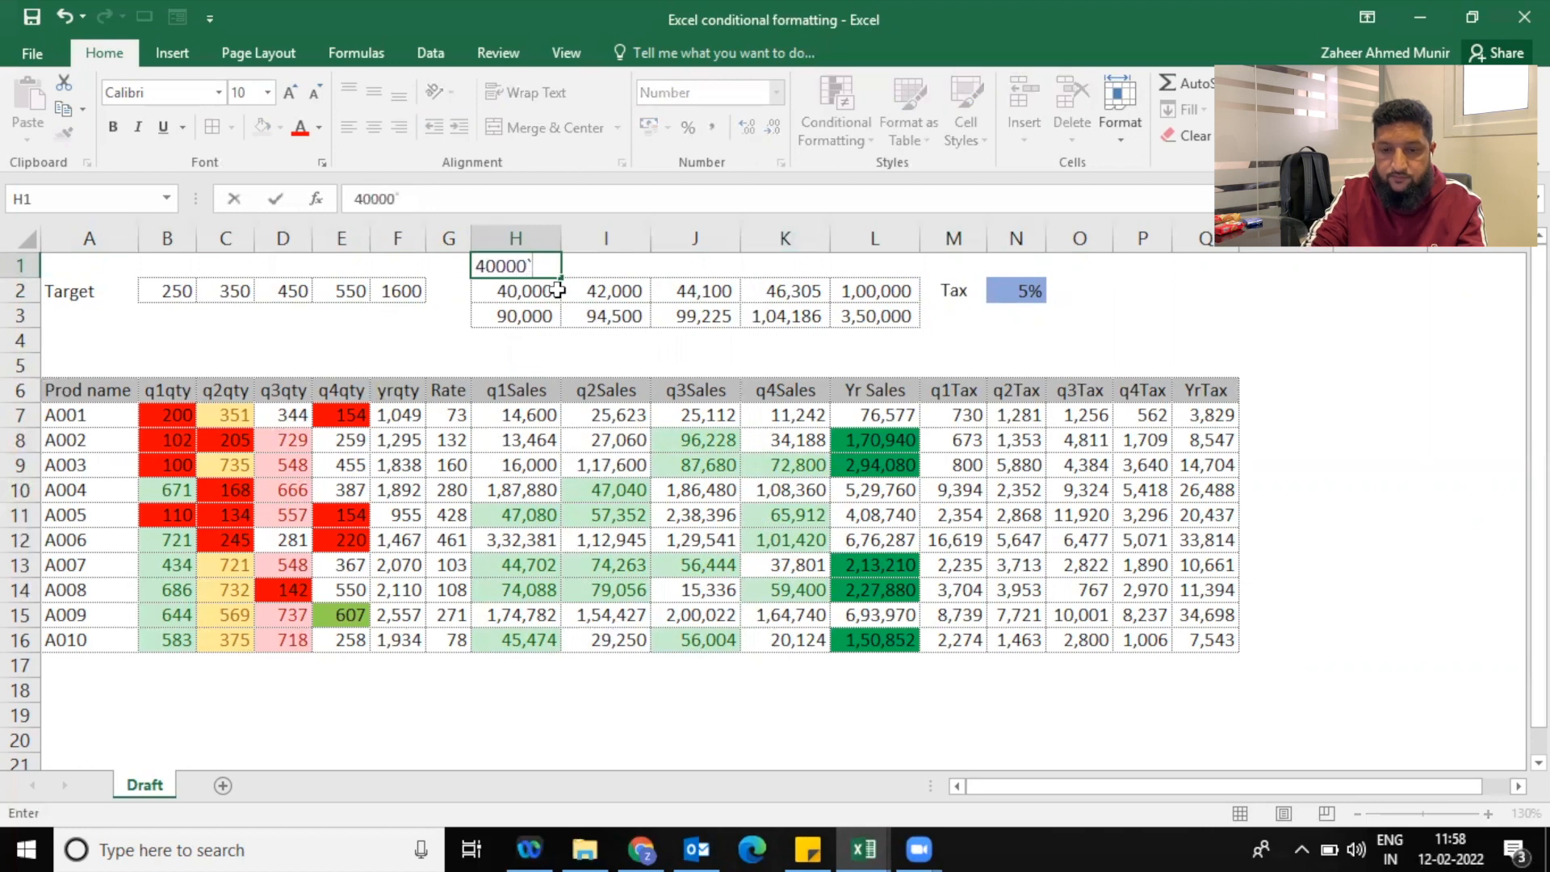
pyautogui.hotkey('ctrl', 'Return')
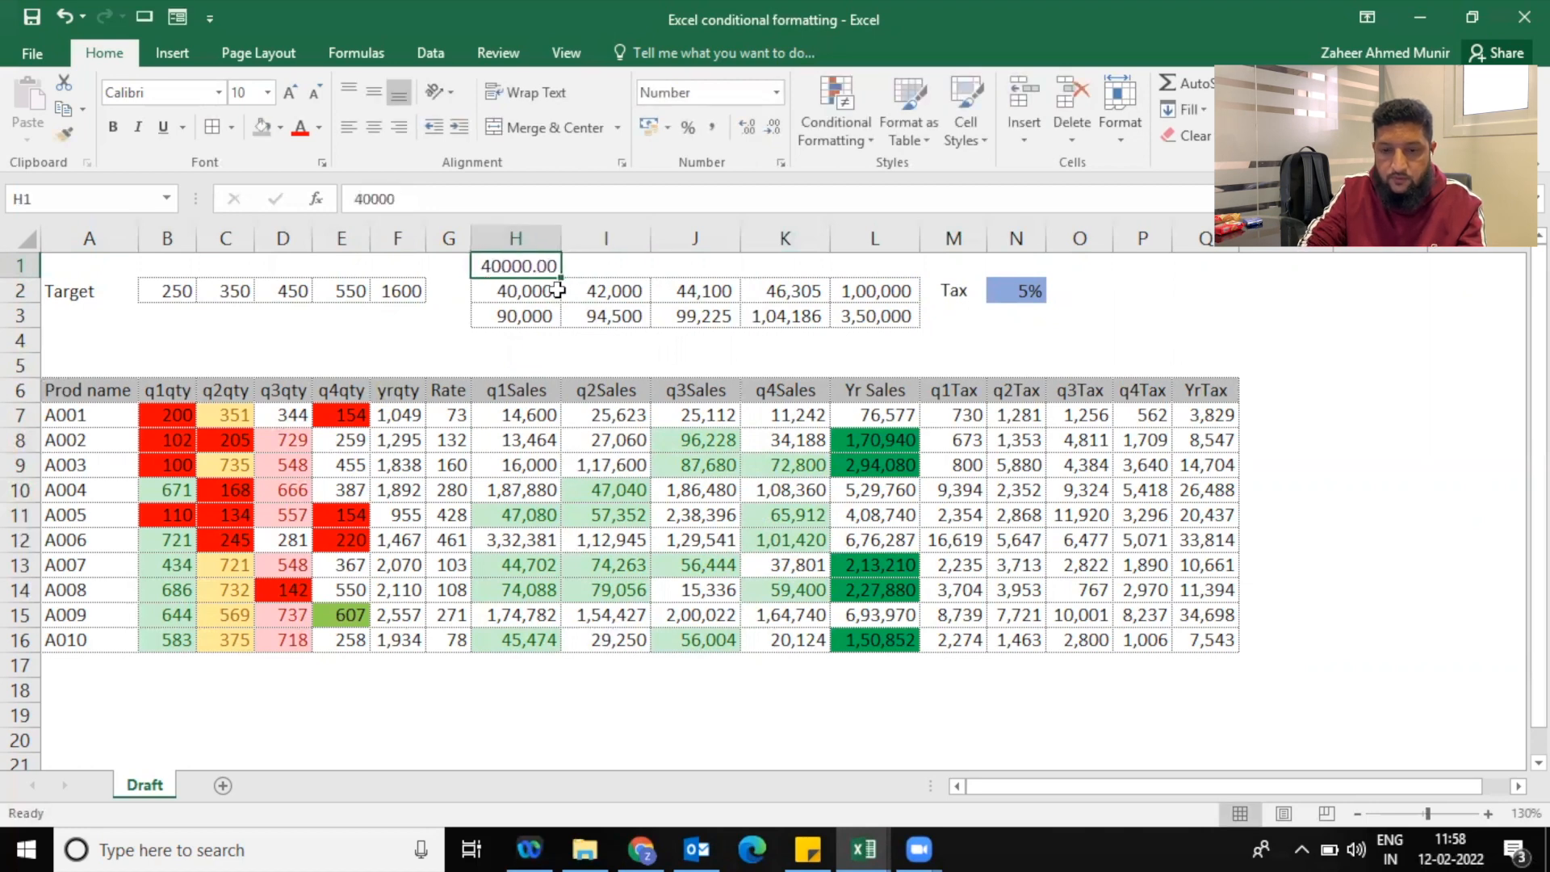
# Copy the cell formatting of the target in H2 onto the range H1:L1
pyautogui.moveTo(514, 287); pyautogui.dragTo(714, 296)
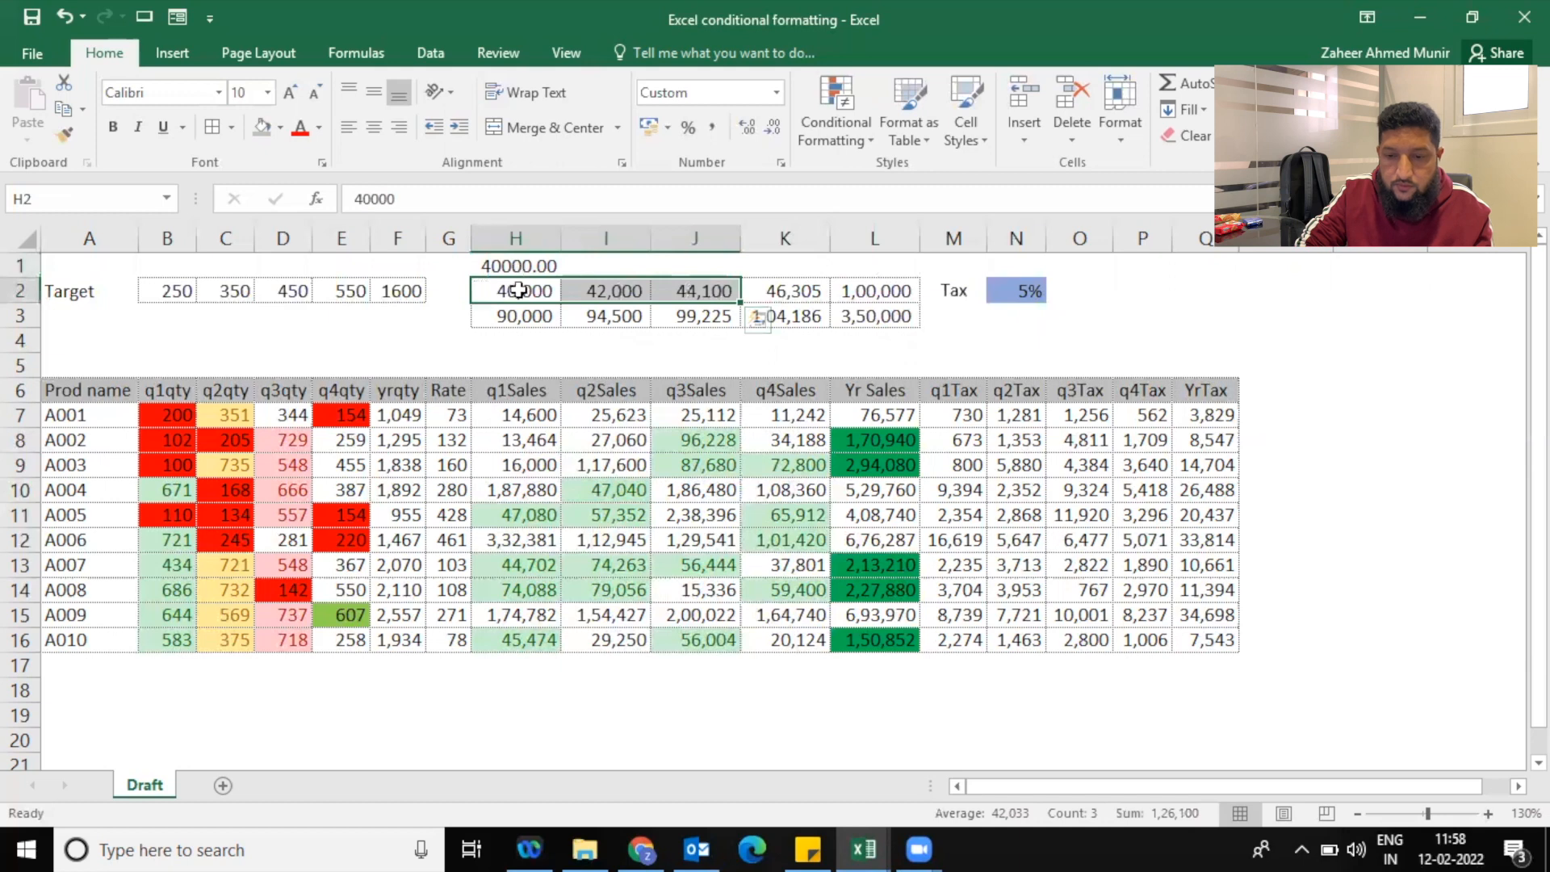
pyautogui.click(518, 290)
pyautogui.click(68, 129)
pyautogui.moveTo(501, 265); pyautogui.dragTo(832, 257)
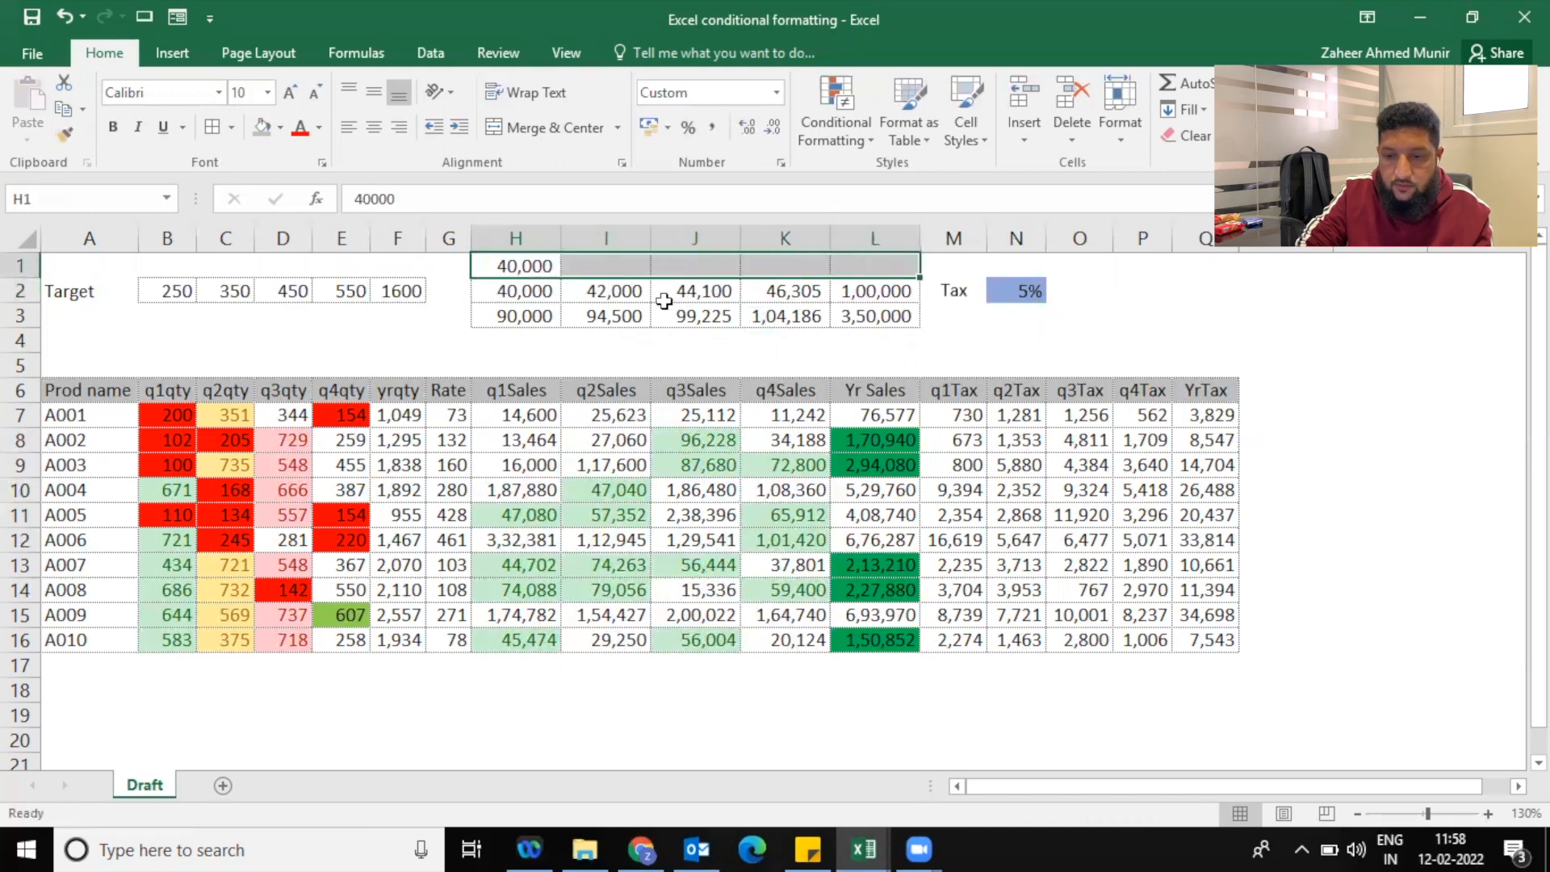
pyautogui.click(628, 290)
pyautogui.hotkey('shift', 'Right')
pyautogui.hotkey('shift', 'Right')
pyautogui.hotkey('ctrl', 'c')
pyautogui.press('Up')
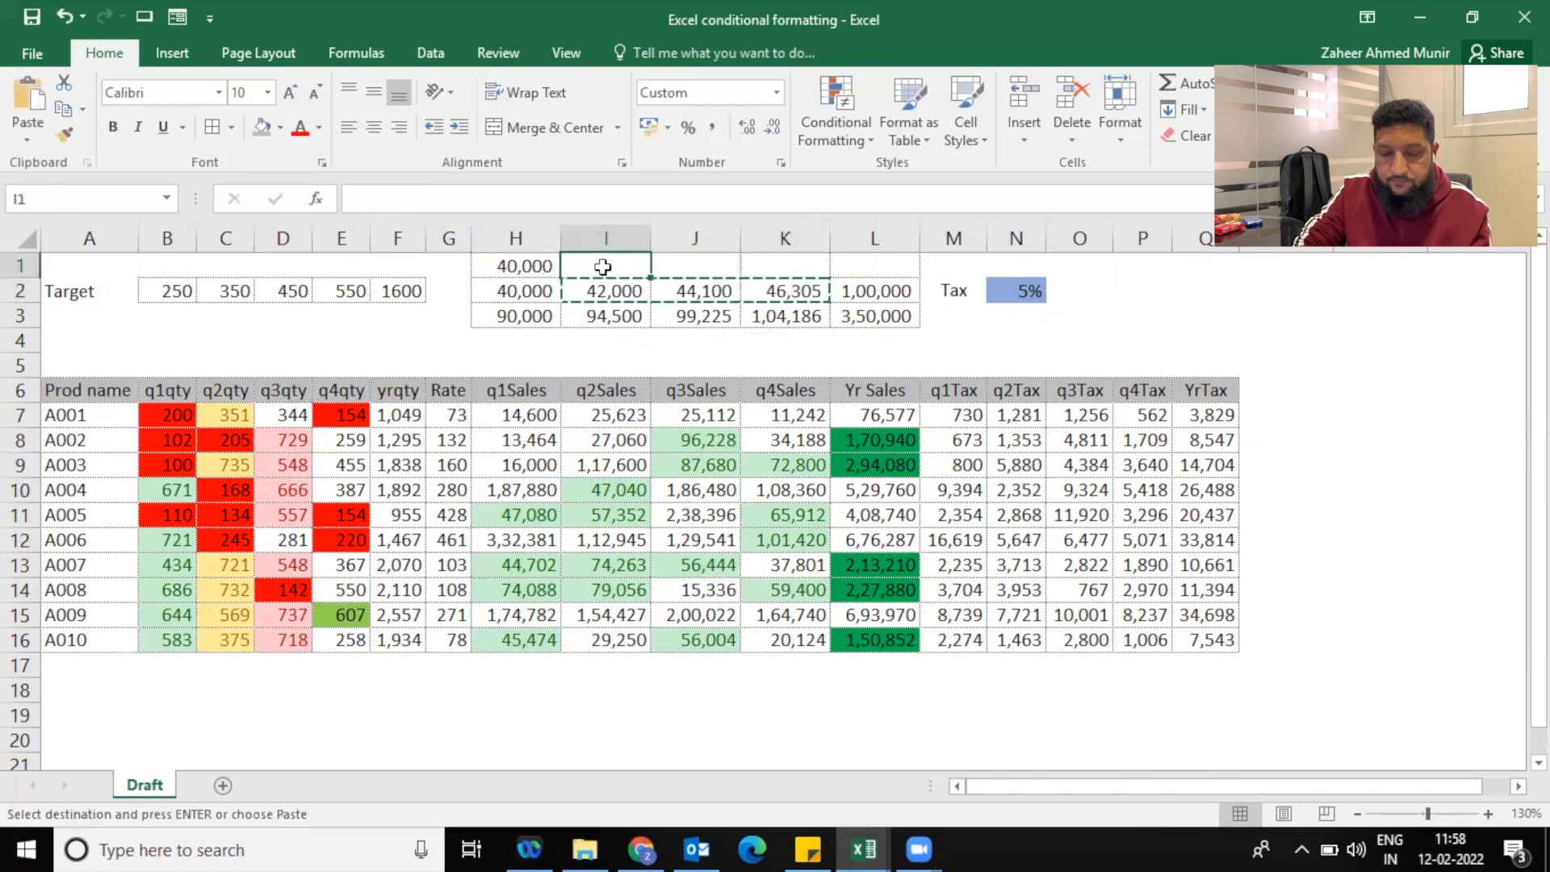
# Copy the lower sales targets in I2:L2 into row 1, starting at I1
pyautogui.press('Down')
pyautogui.hotkey('shift', 'Right')
pyautogui.hotkey('shift', 'Right')
pyautogui.hotkey('shift', 'Right')
pyautogui.hotkey('shift', 'Right')
pyautogui.hotkey('shift', 'Left')
pyautogui.hotkey('ctrl', 'c')
pyautogui.press('Up')
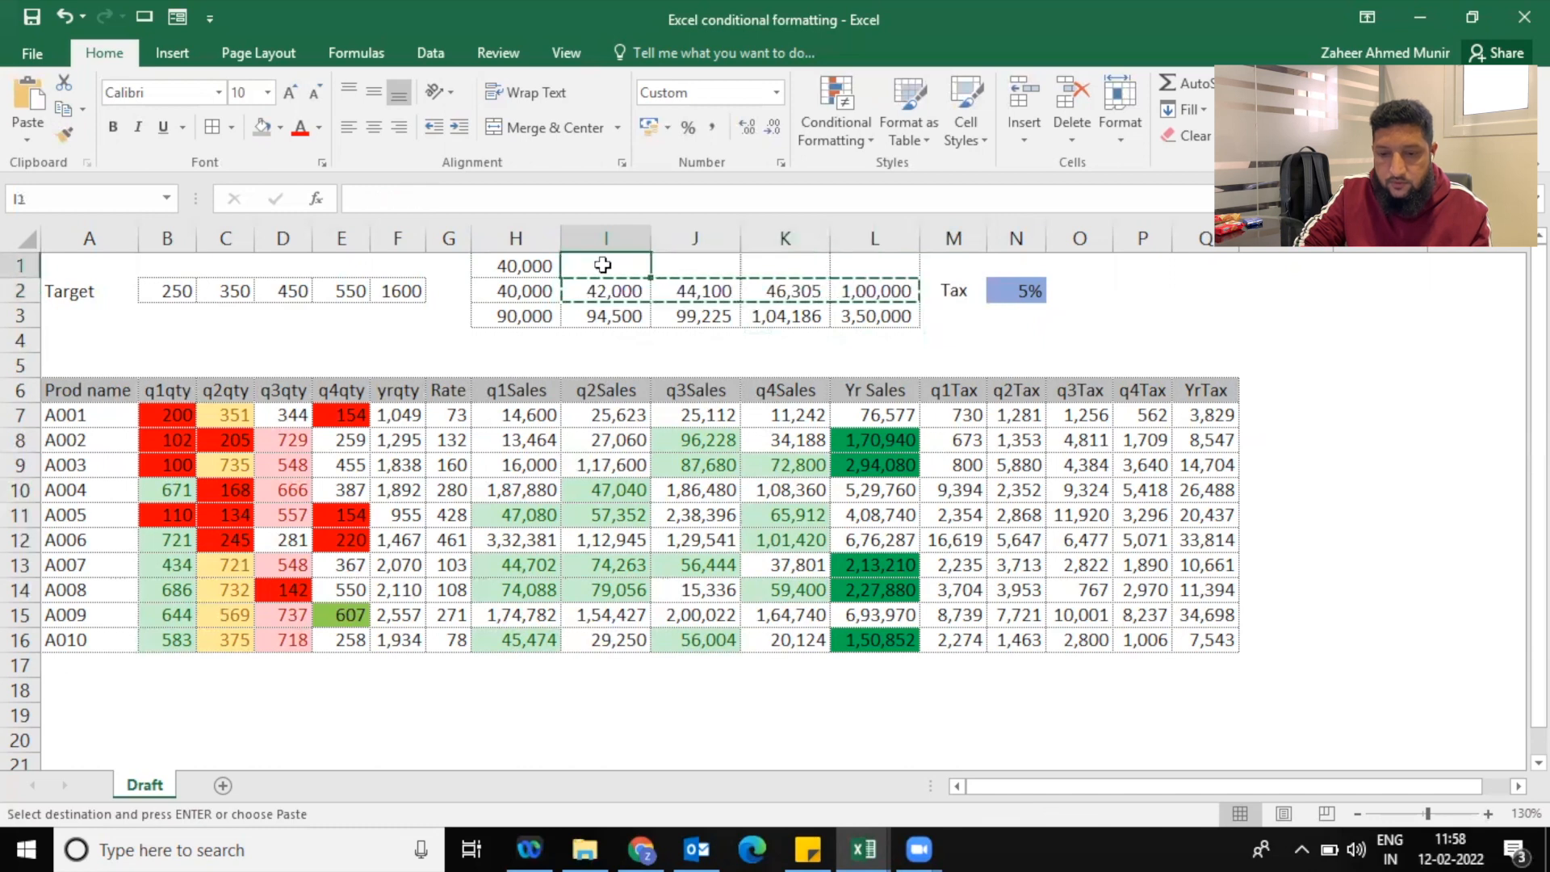
pyautogui.hotkey('ctrl', 'v')
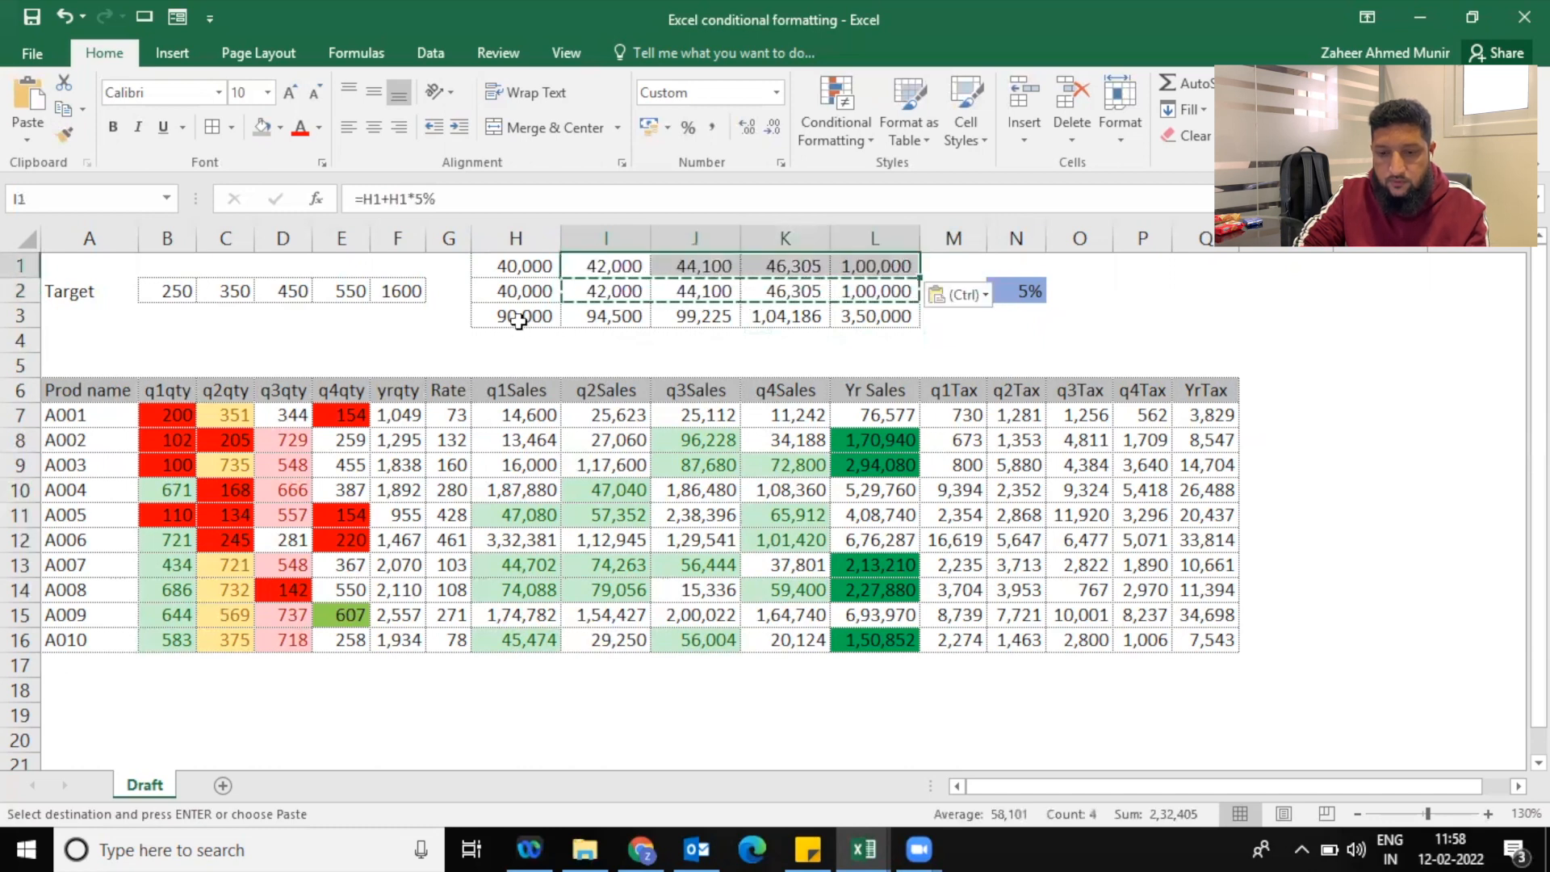
# Copy the upper sales targets in H3:L3 into row 4, starting at H4
pyautogui.click(519, 317)
pyautogui.doubleClick(519, 317)
pyautogui.click(514, 332)
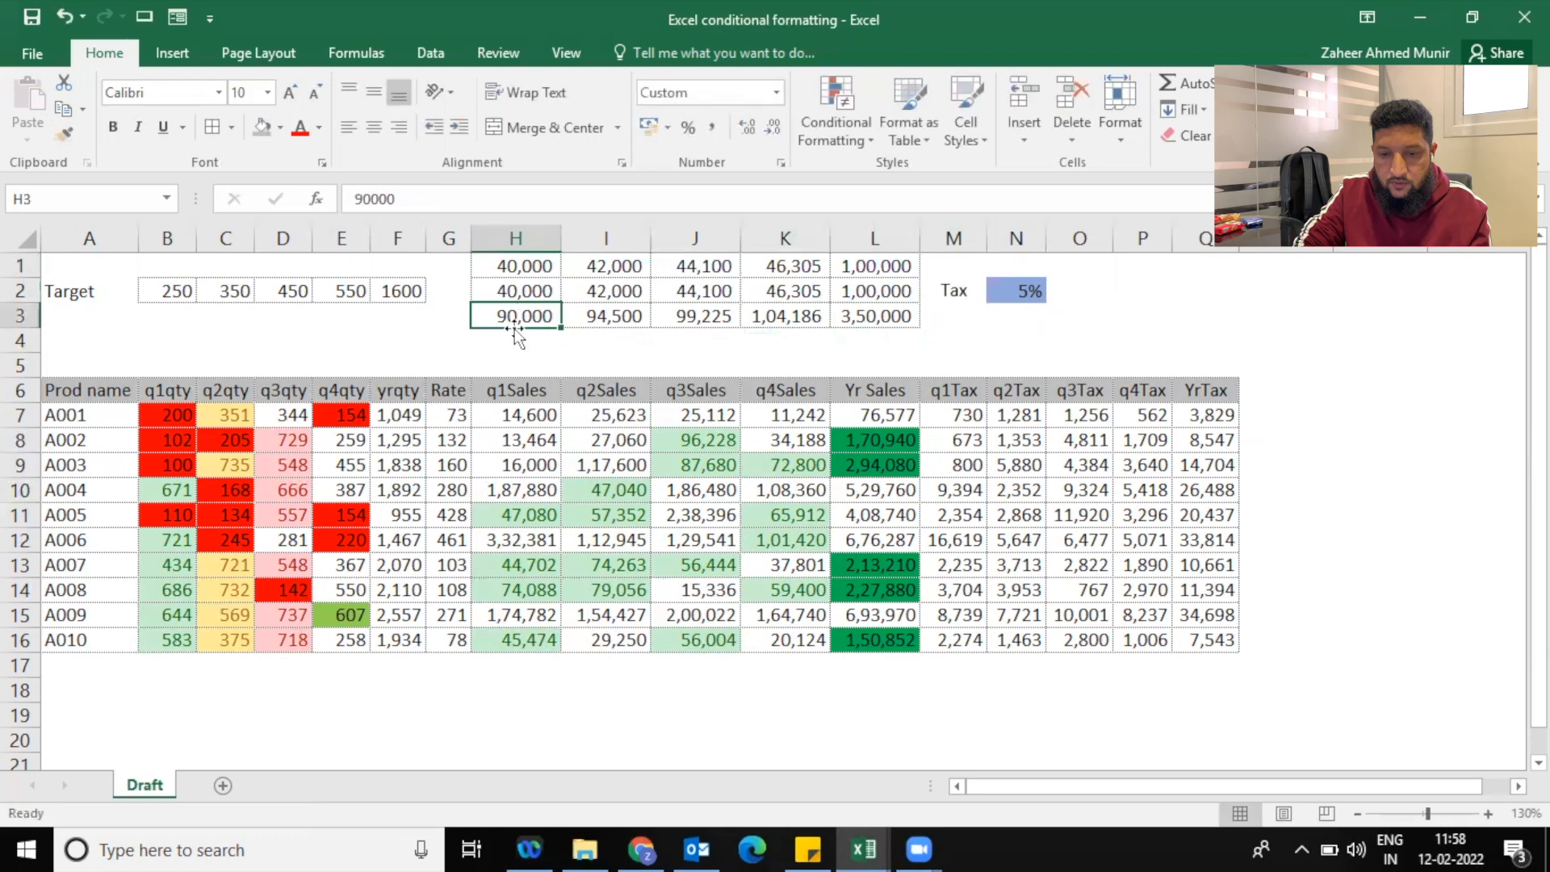
pyautogui.moveTo(519, 315); pyautogui.dragTo(853, 327)
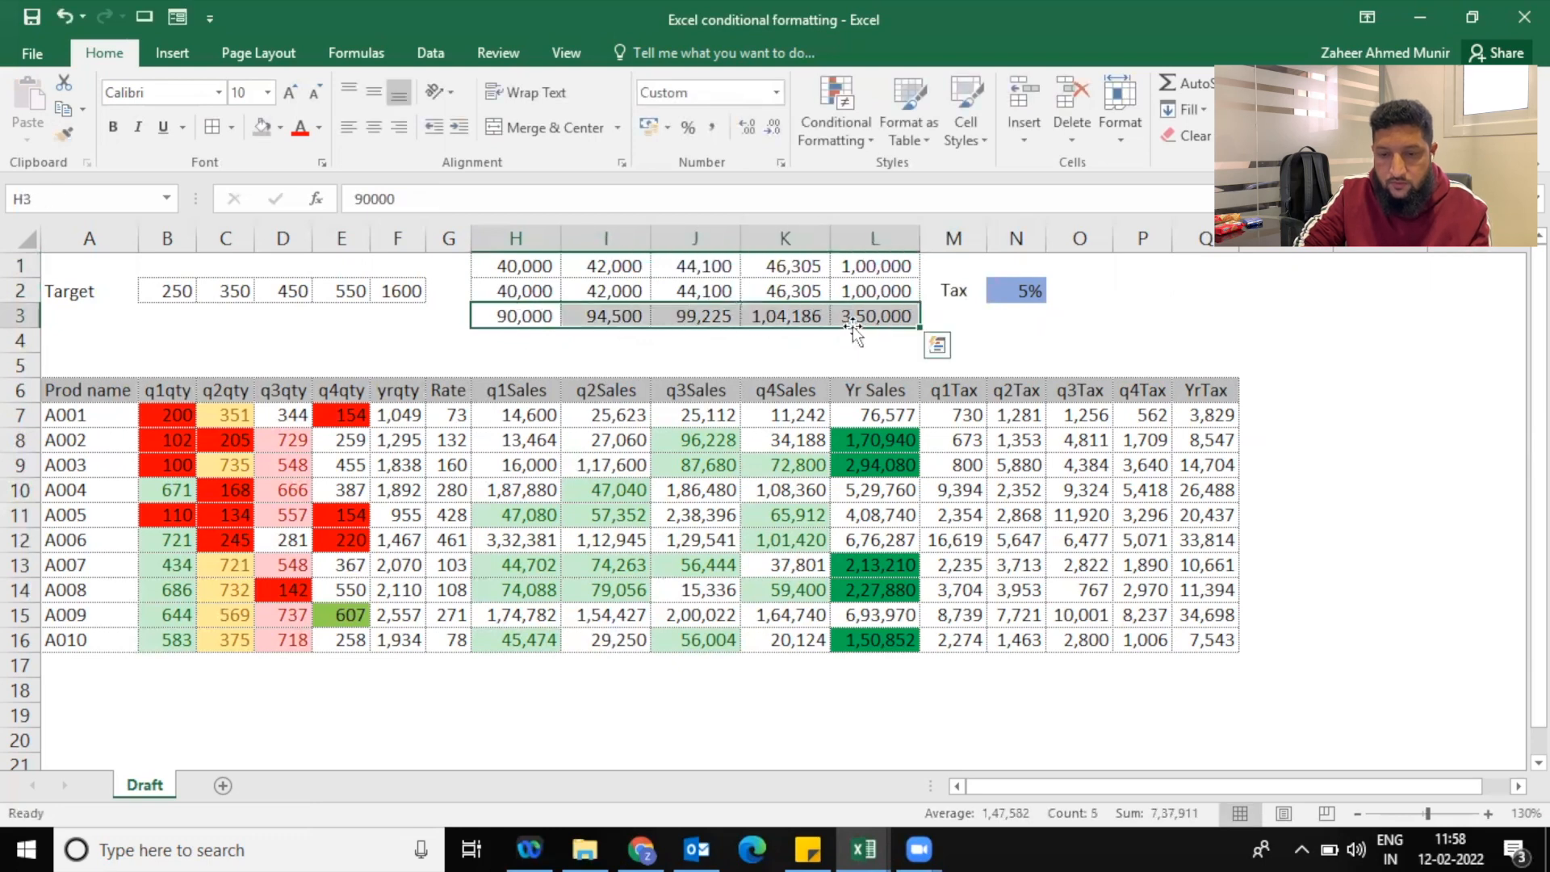
pyautogui.hotkey('ctrl', 'c')
pyautogui.press('Down')
pyautogui.hotkey('ctrl', 'v')
pyautogui.press('Escape')
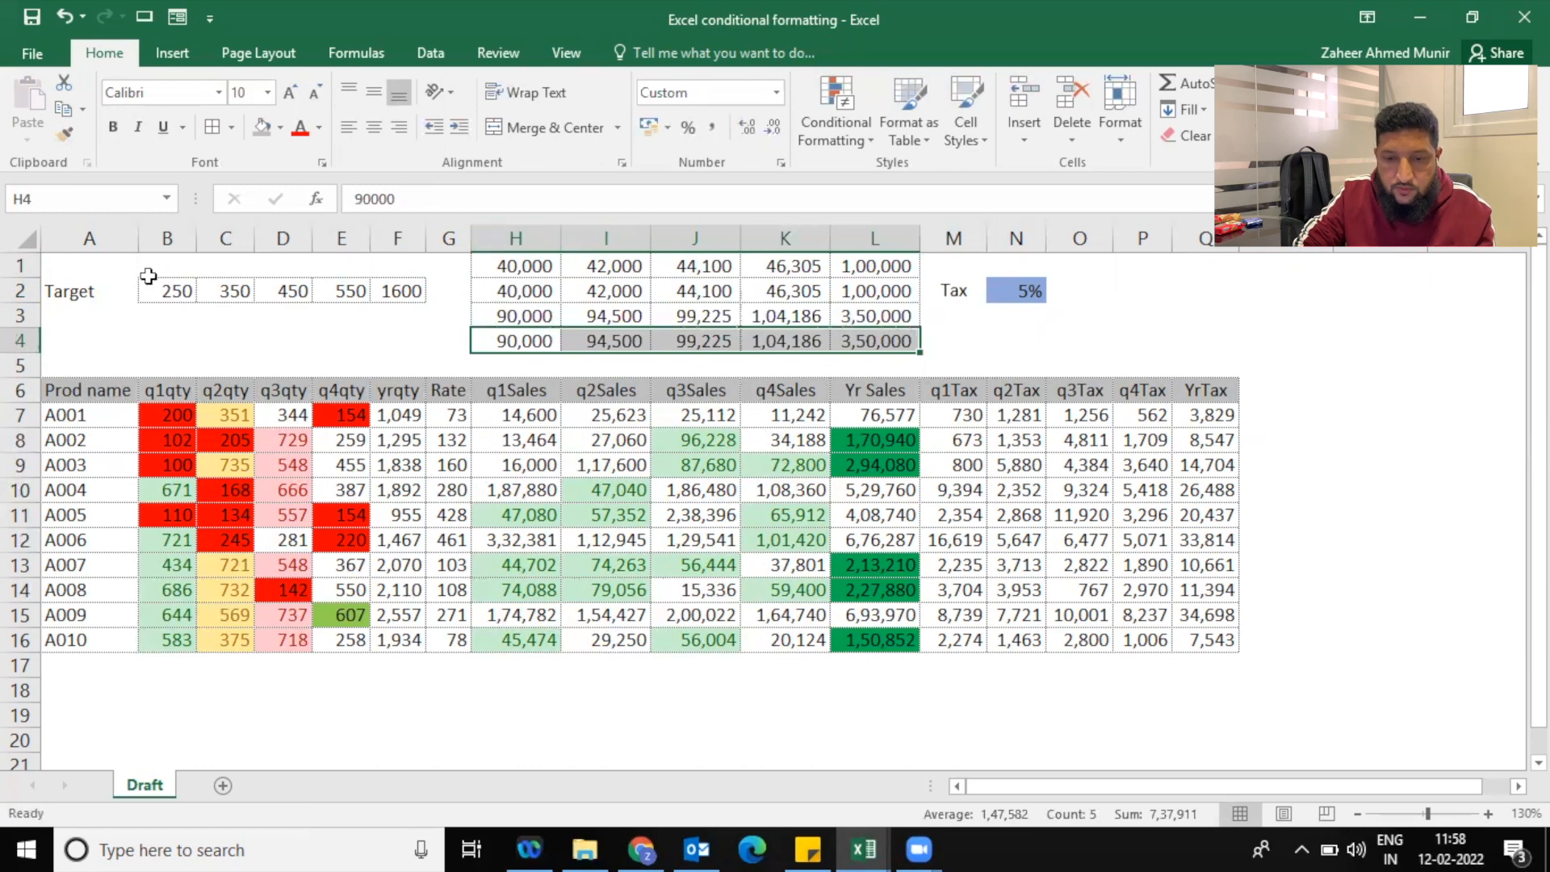
# Label the outer target rows with a < sign in G1 and a > sign in G4
pyautogui.click(449, 267)
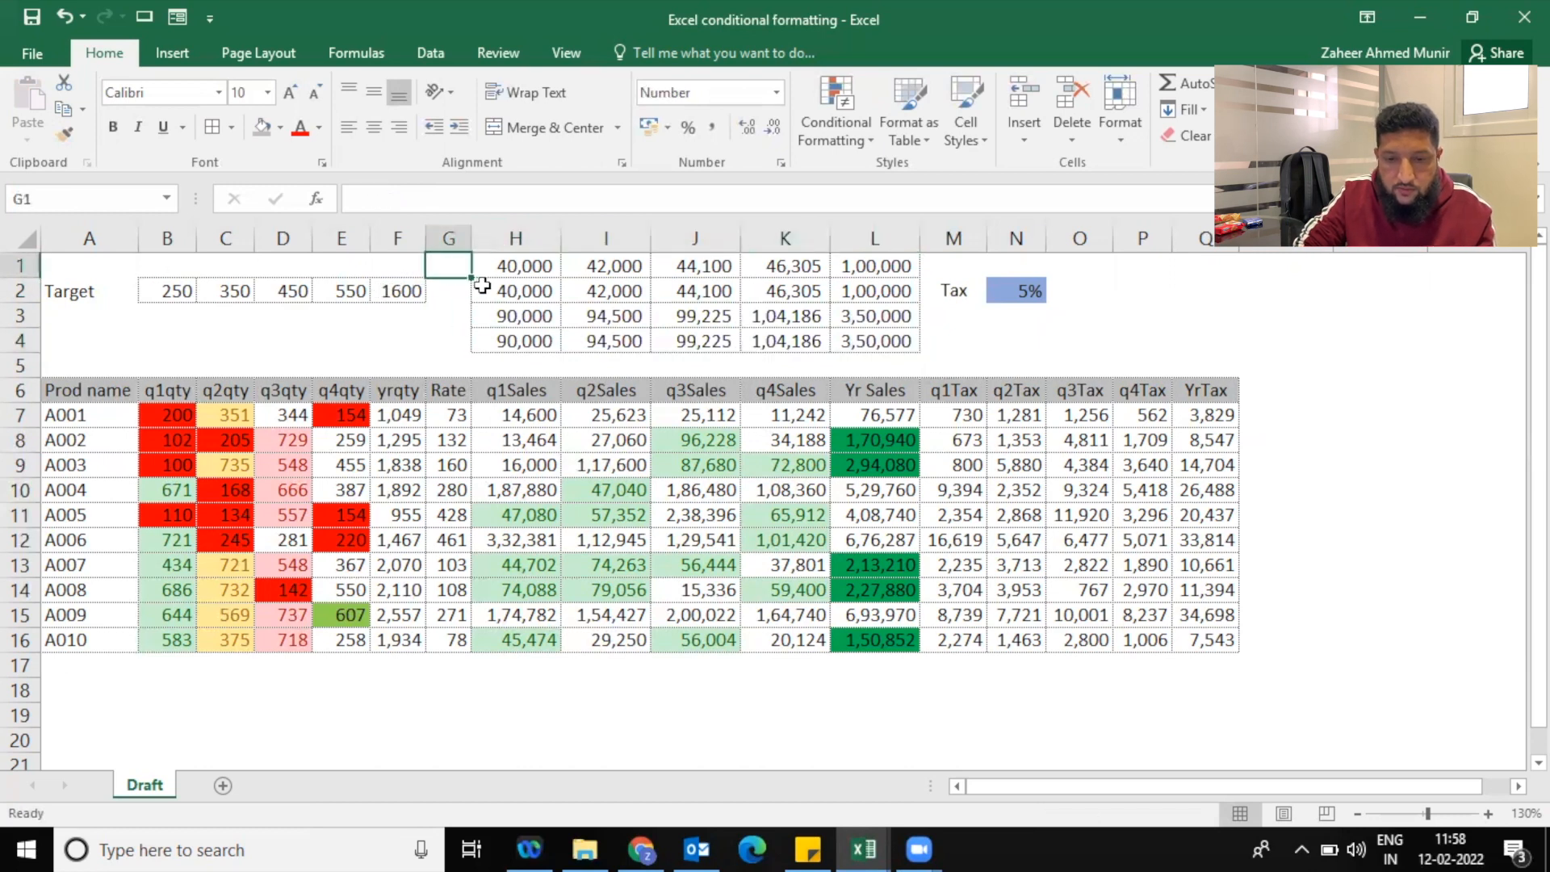
pyautogui.write('L')
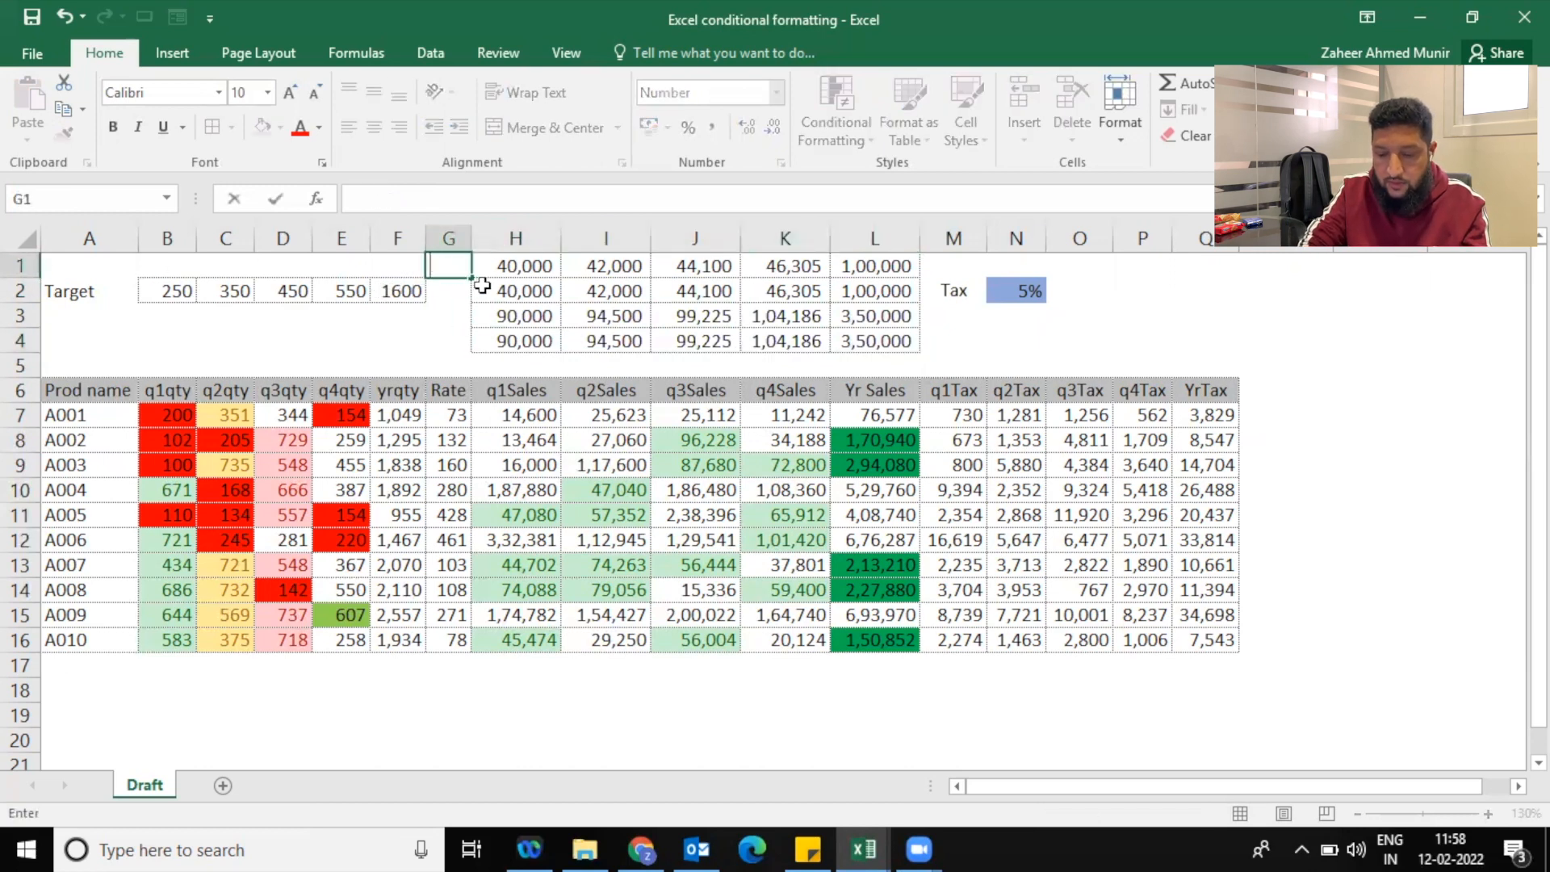
pyautogui.press('Return')
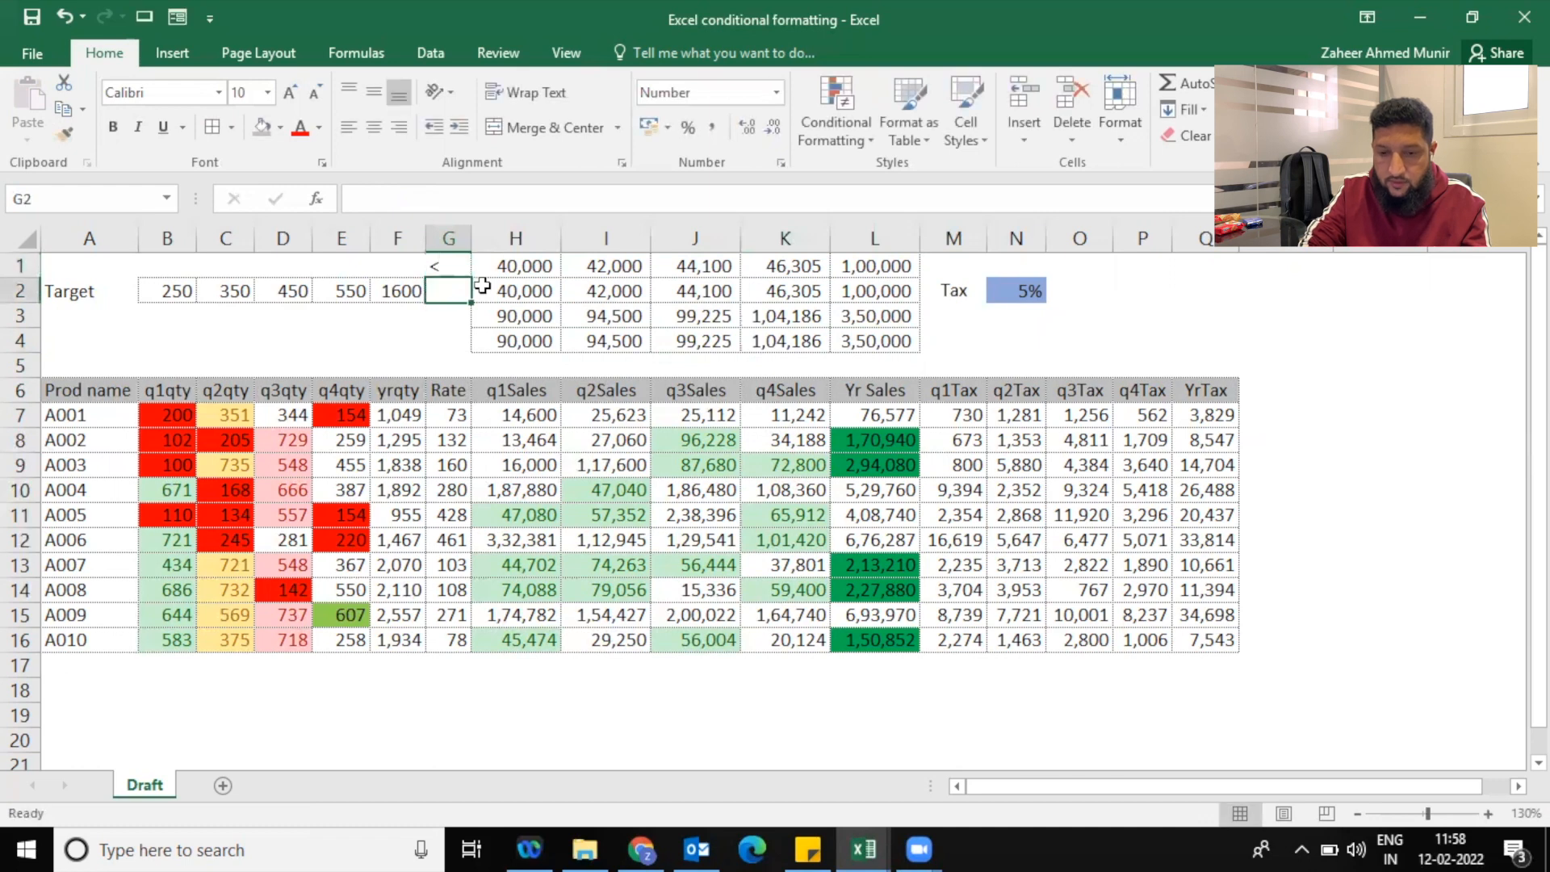
pyautogui.press('Down')
pyautogui.press('Down')
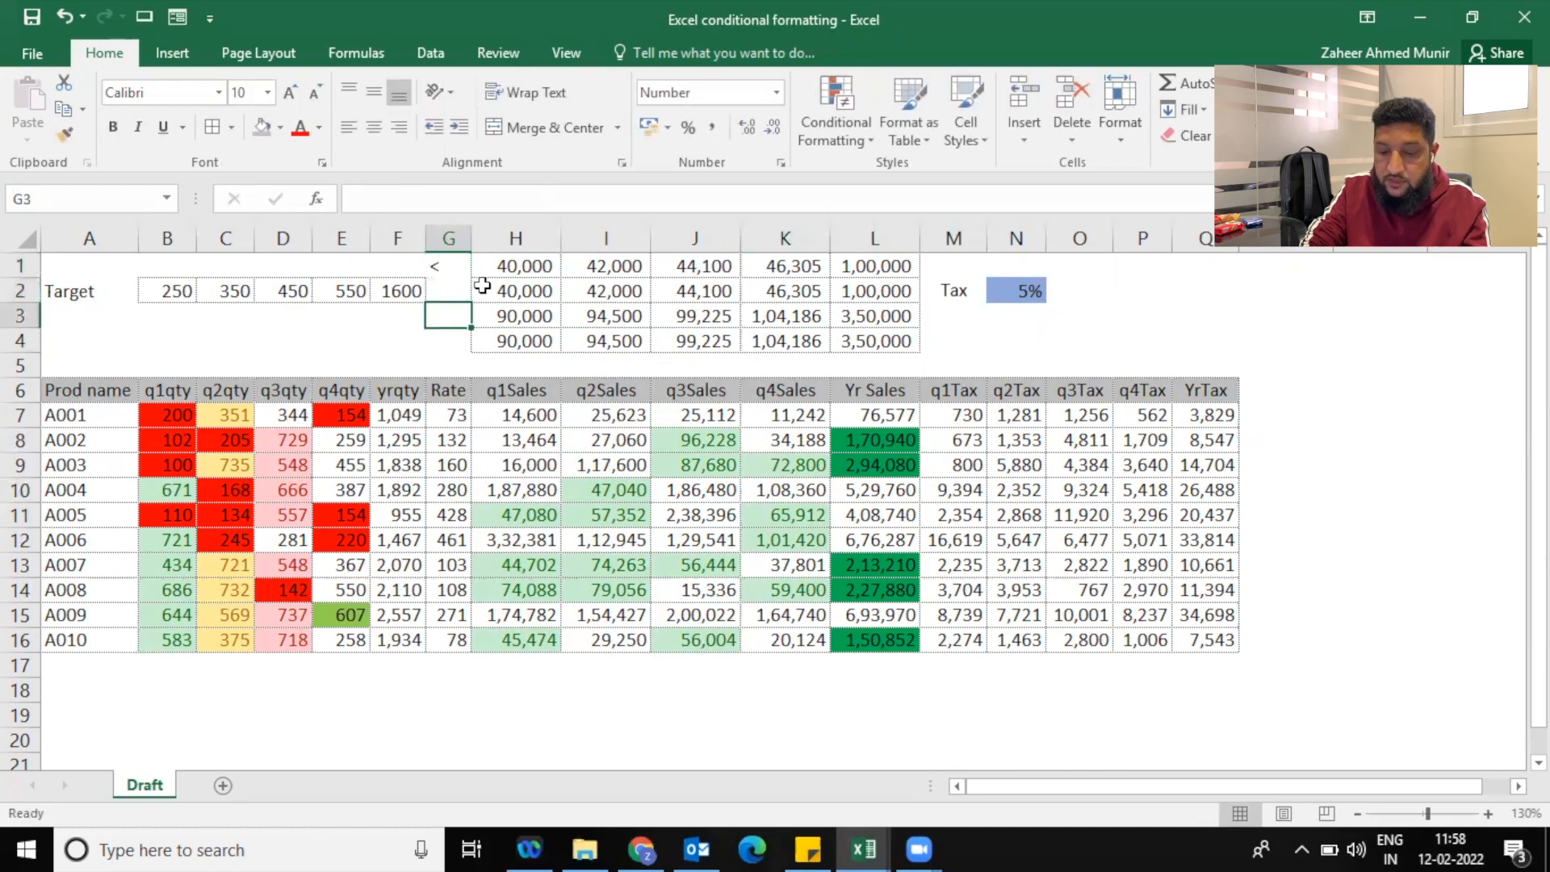
pyautogui.write('>')
pyautogui.press('Return')
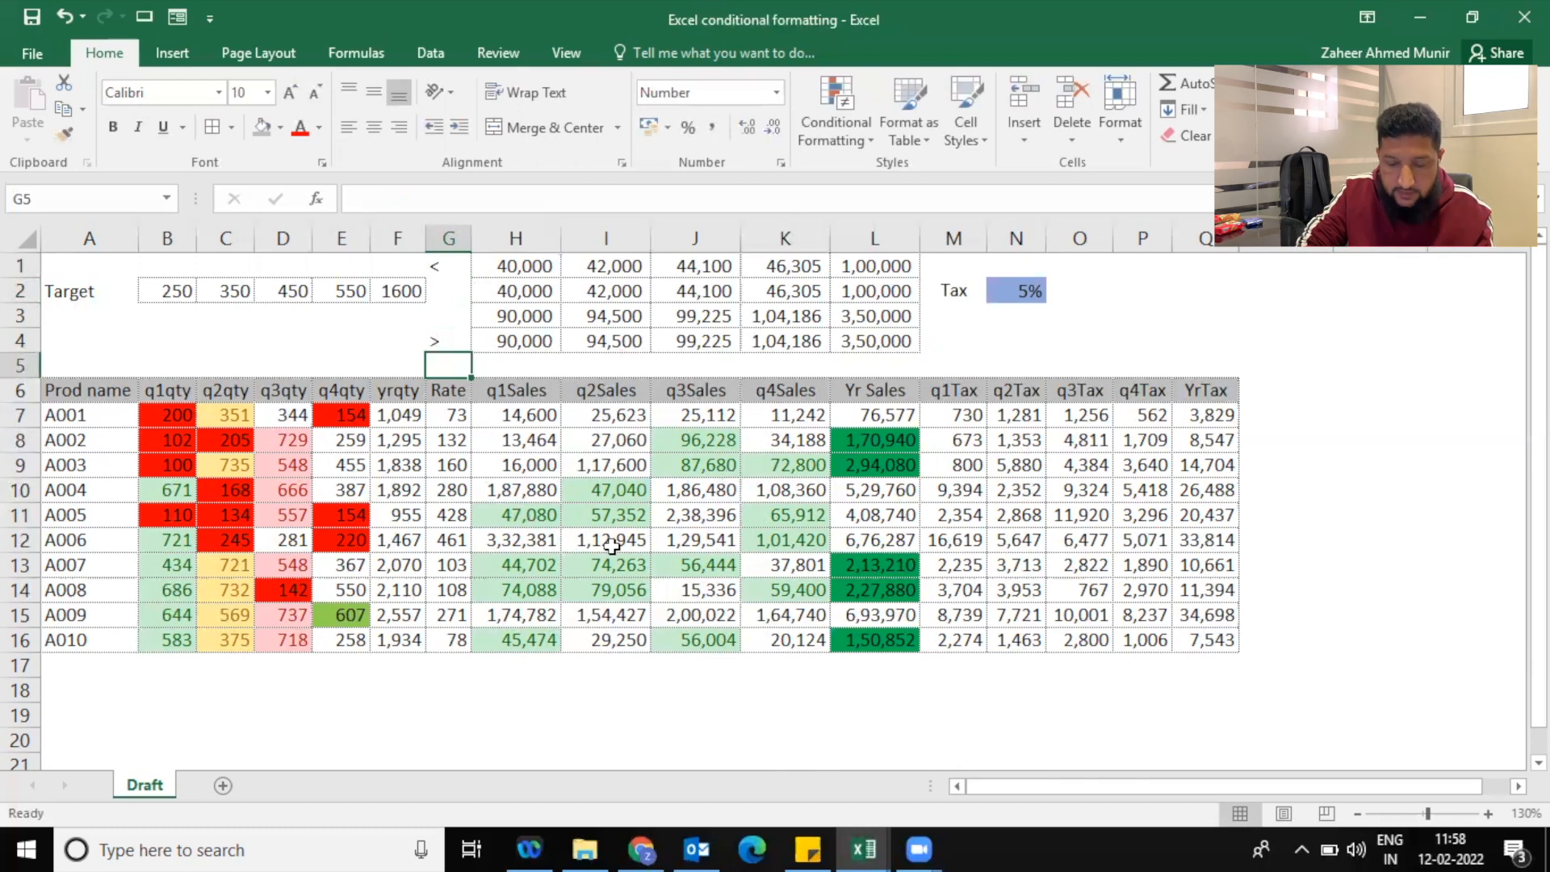
pyautogui.moveTo(534, 289); pyautogui.dragTo(876, 317)
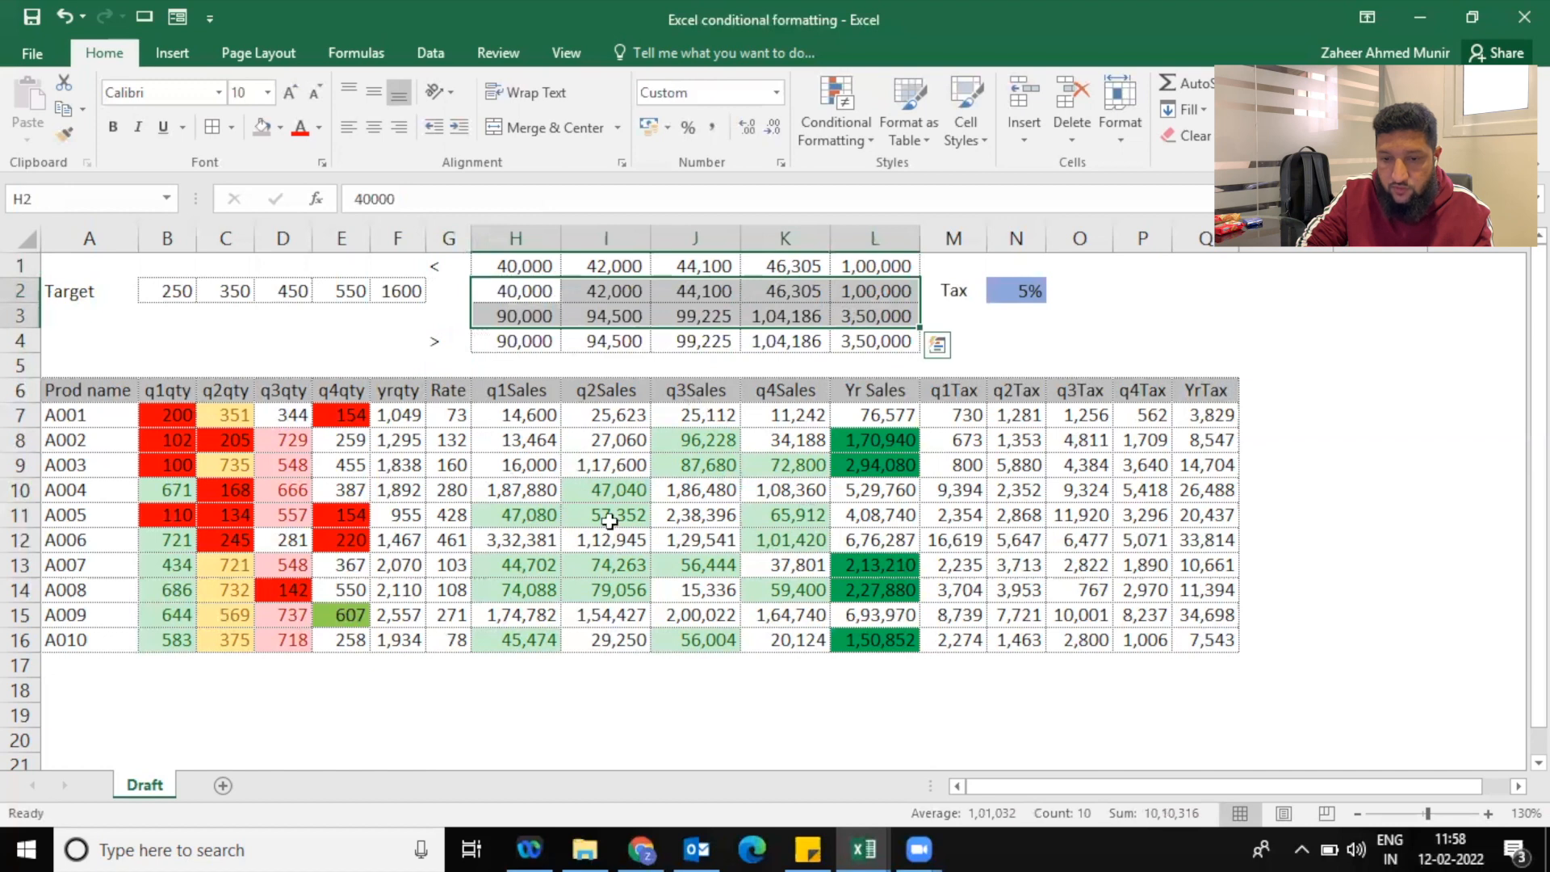
# Highlight q1Sales values in H7:H16 that are less than cell H1 using Light Red Fill with Dark Red Text
pyautogui.moveTo(518, 412); pyautogui.dragTo(532, 644)
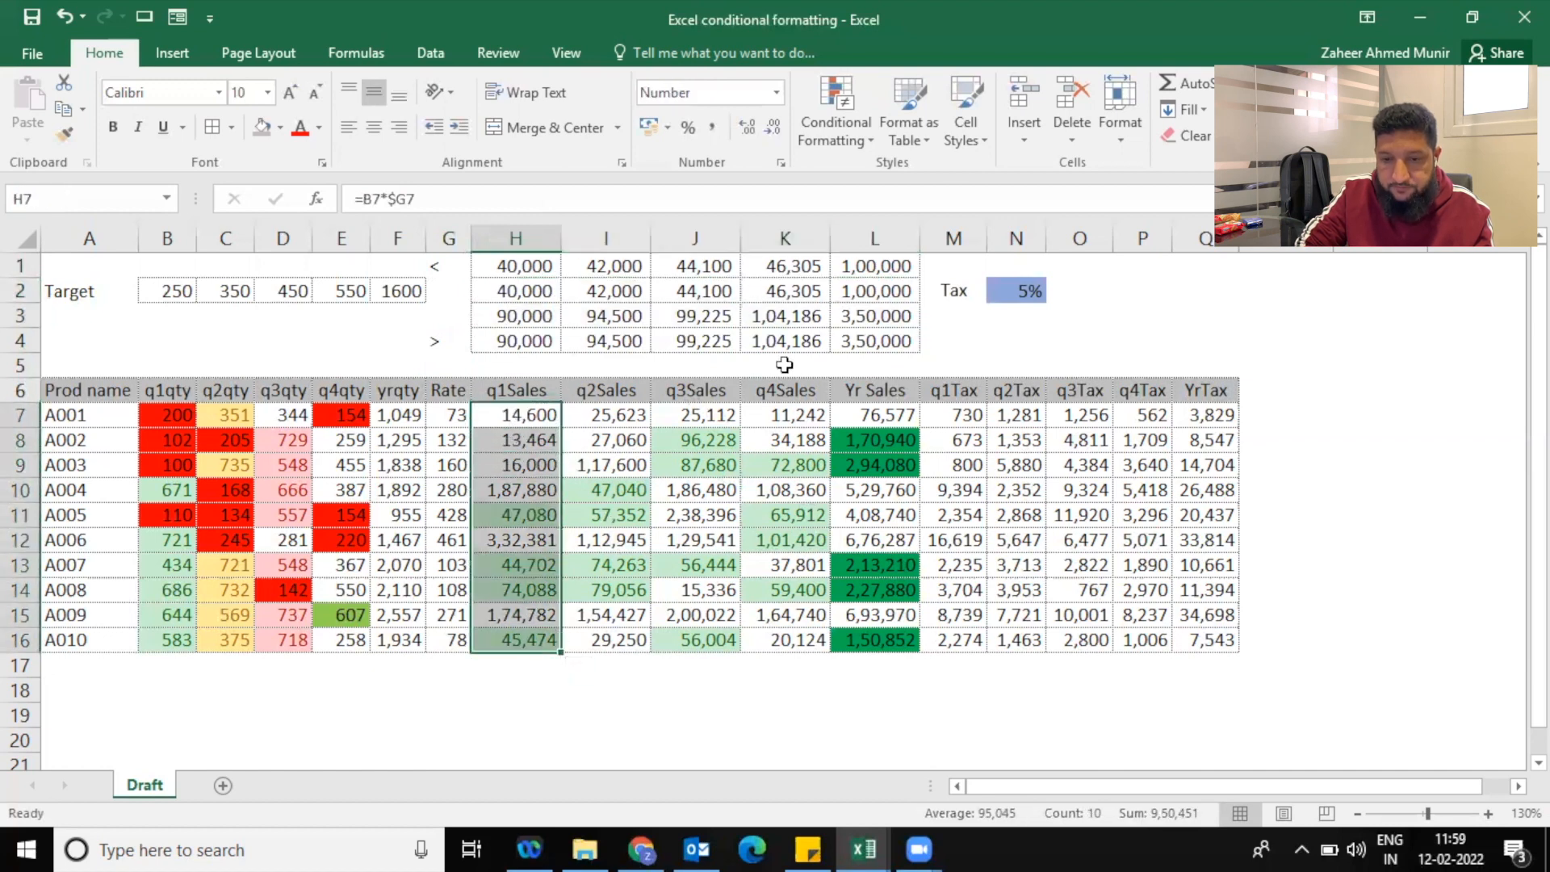
pyautogui.click(845, 138)
pyautogui.moveTo(888, 173)
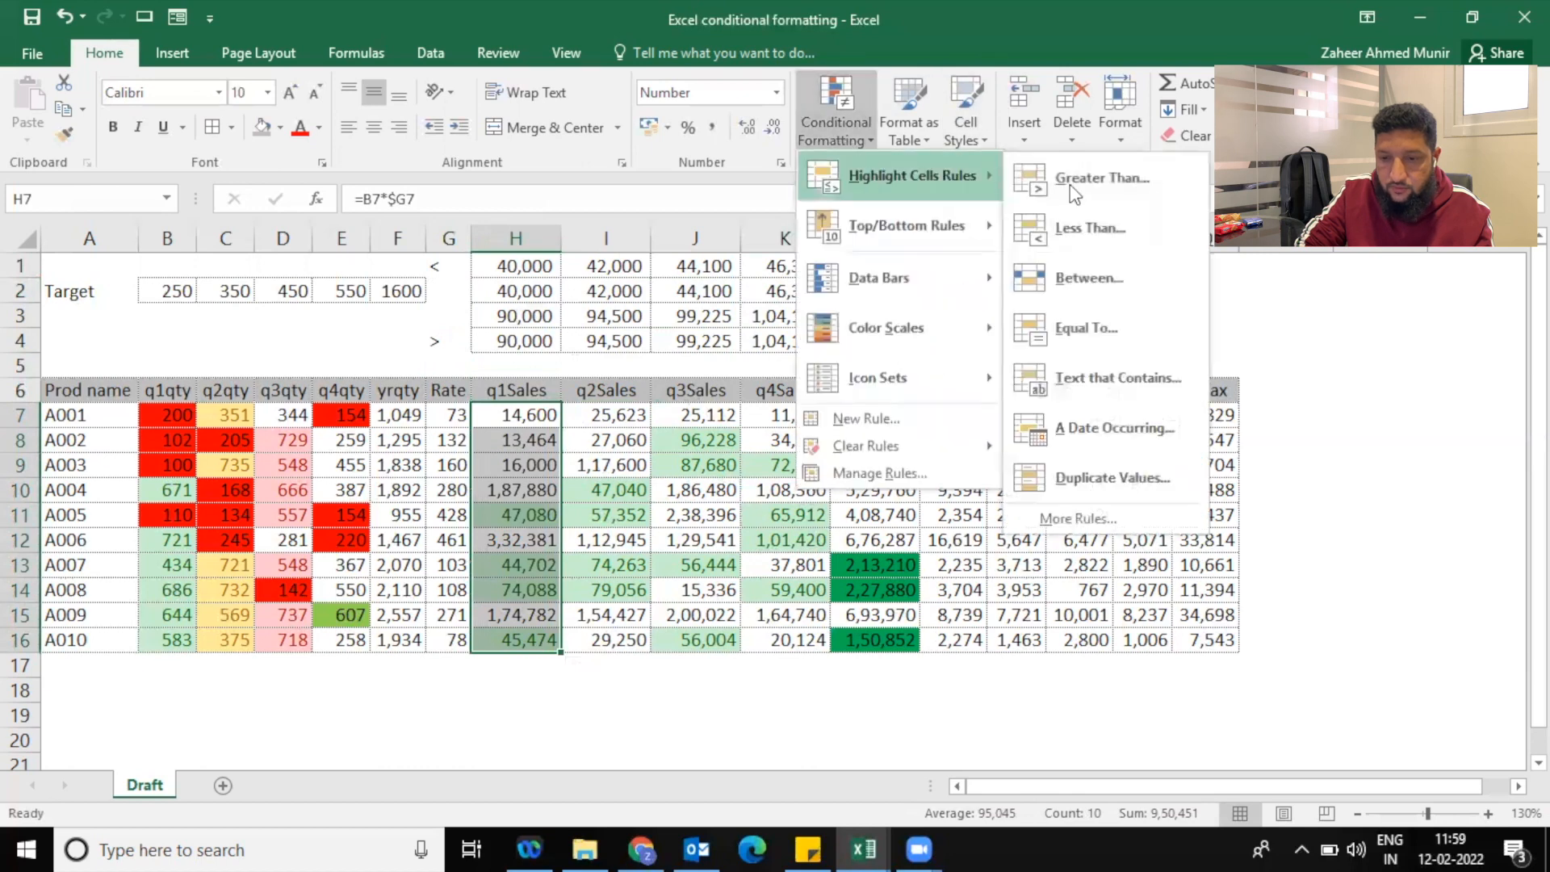
pyautogui.click(1113, 215)
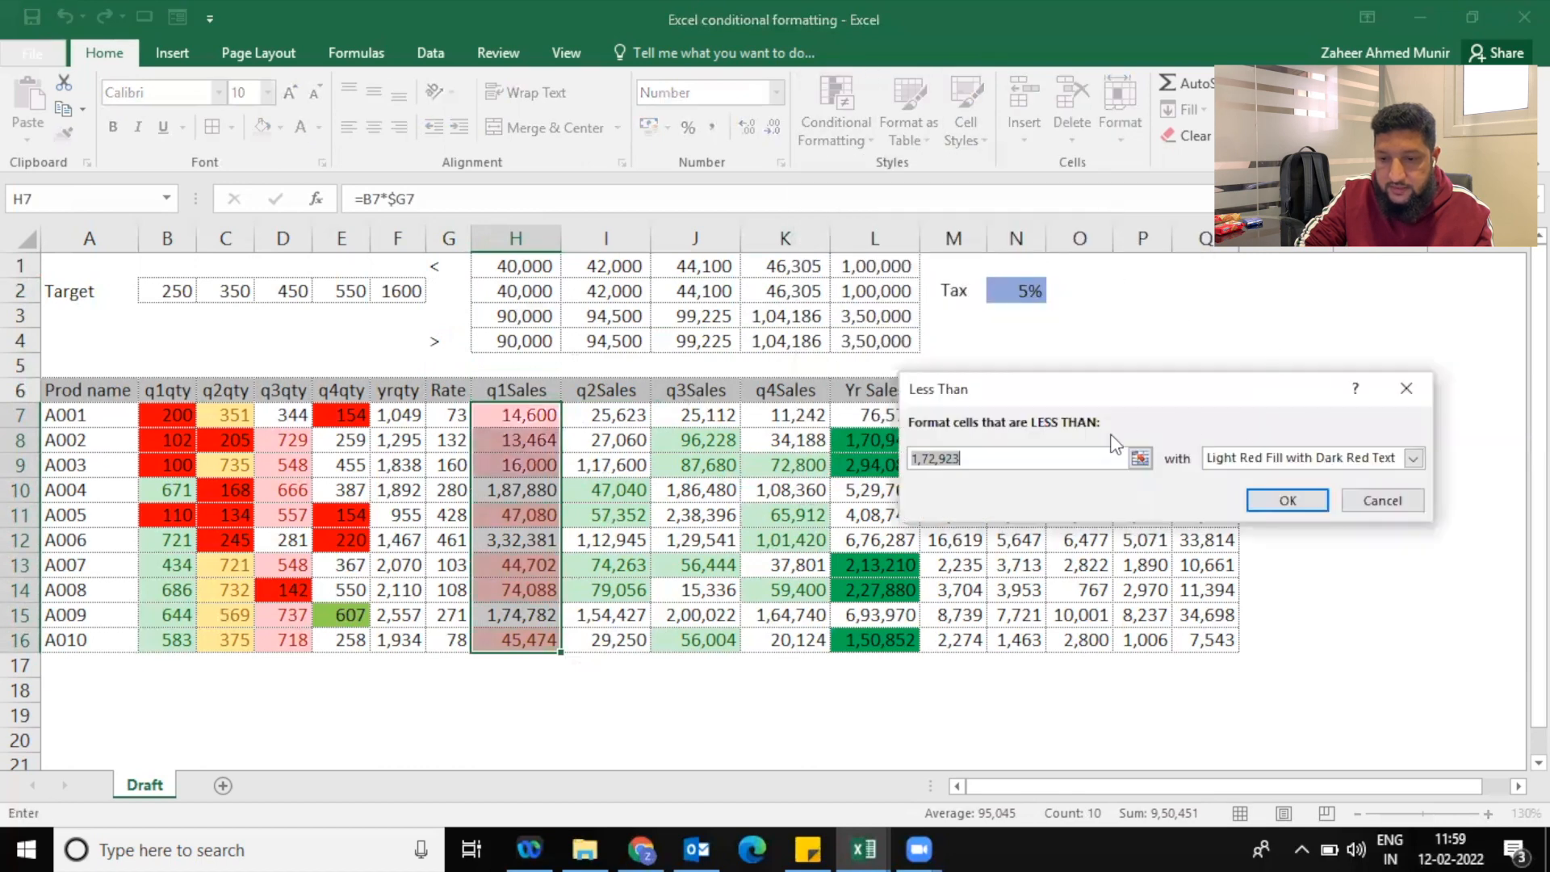
pyautogui.click(1139, 459)
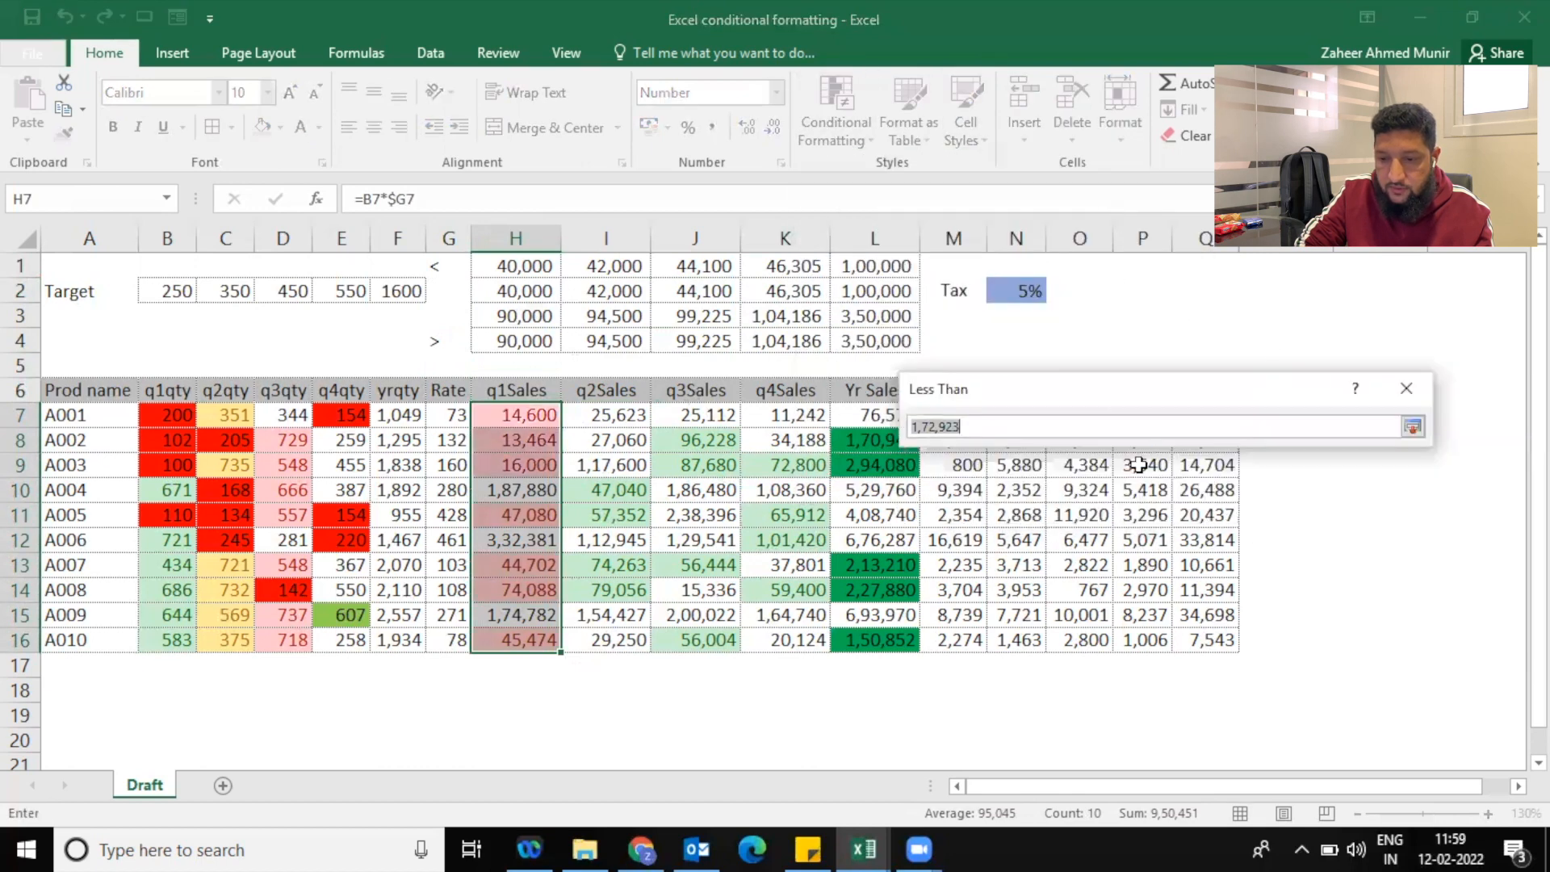
pyautogui.click(537, 268)
pyautogui.click(1412, 426)
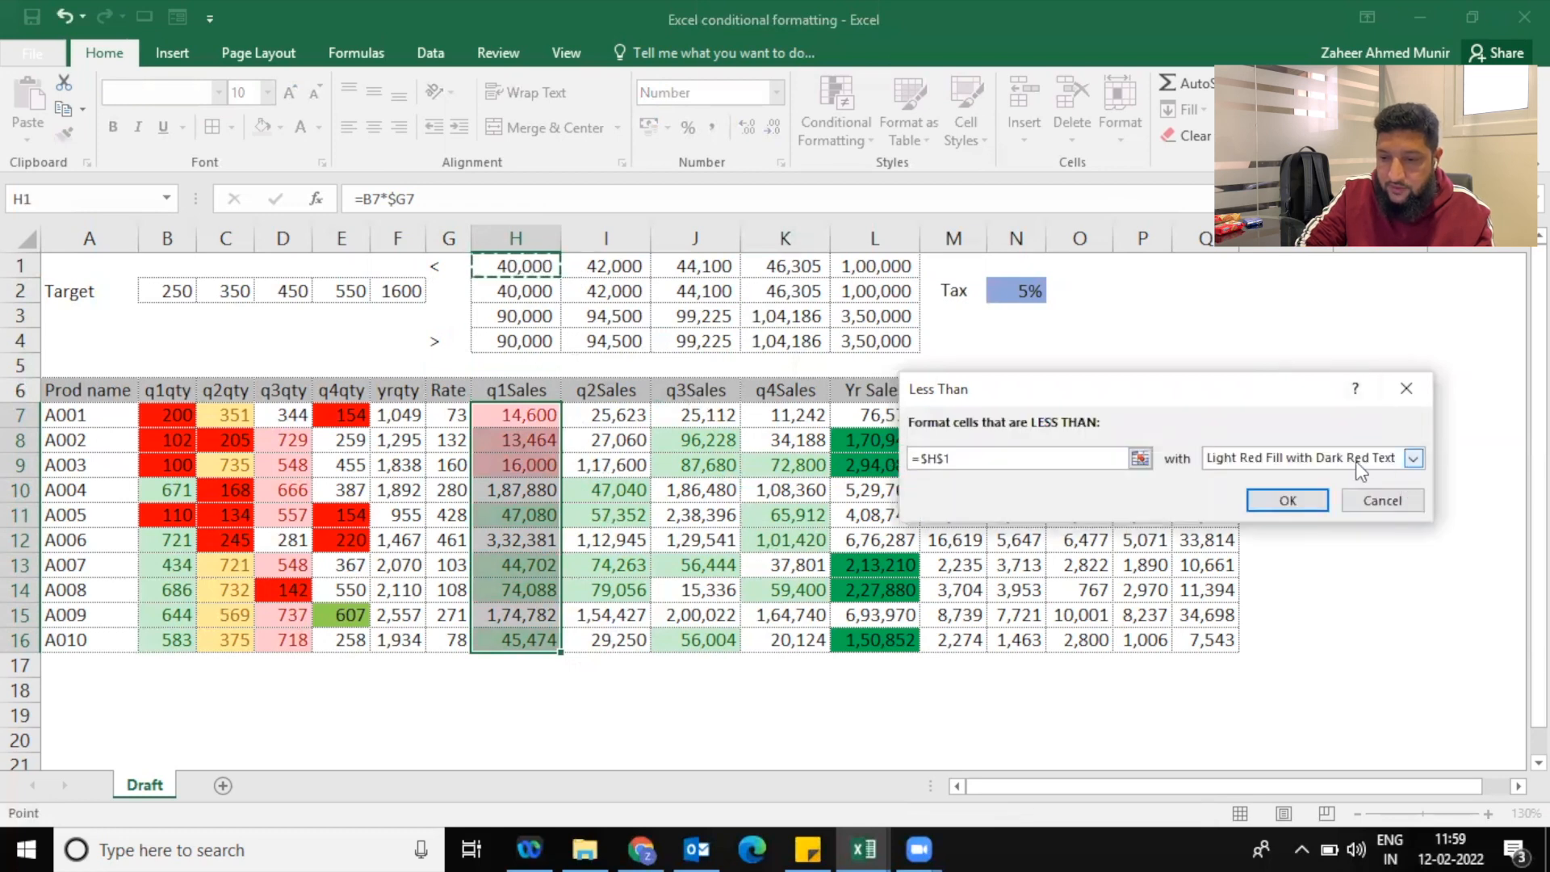
pyautogui.click(1320, 496)
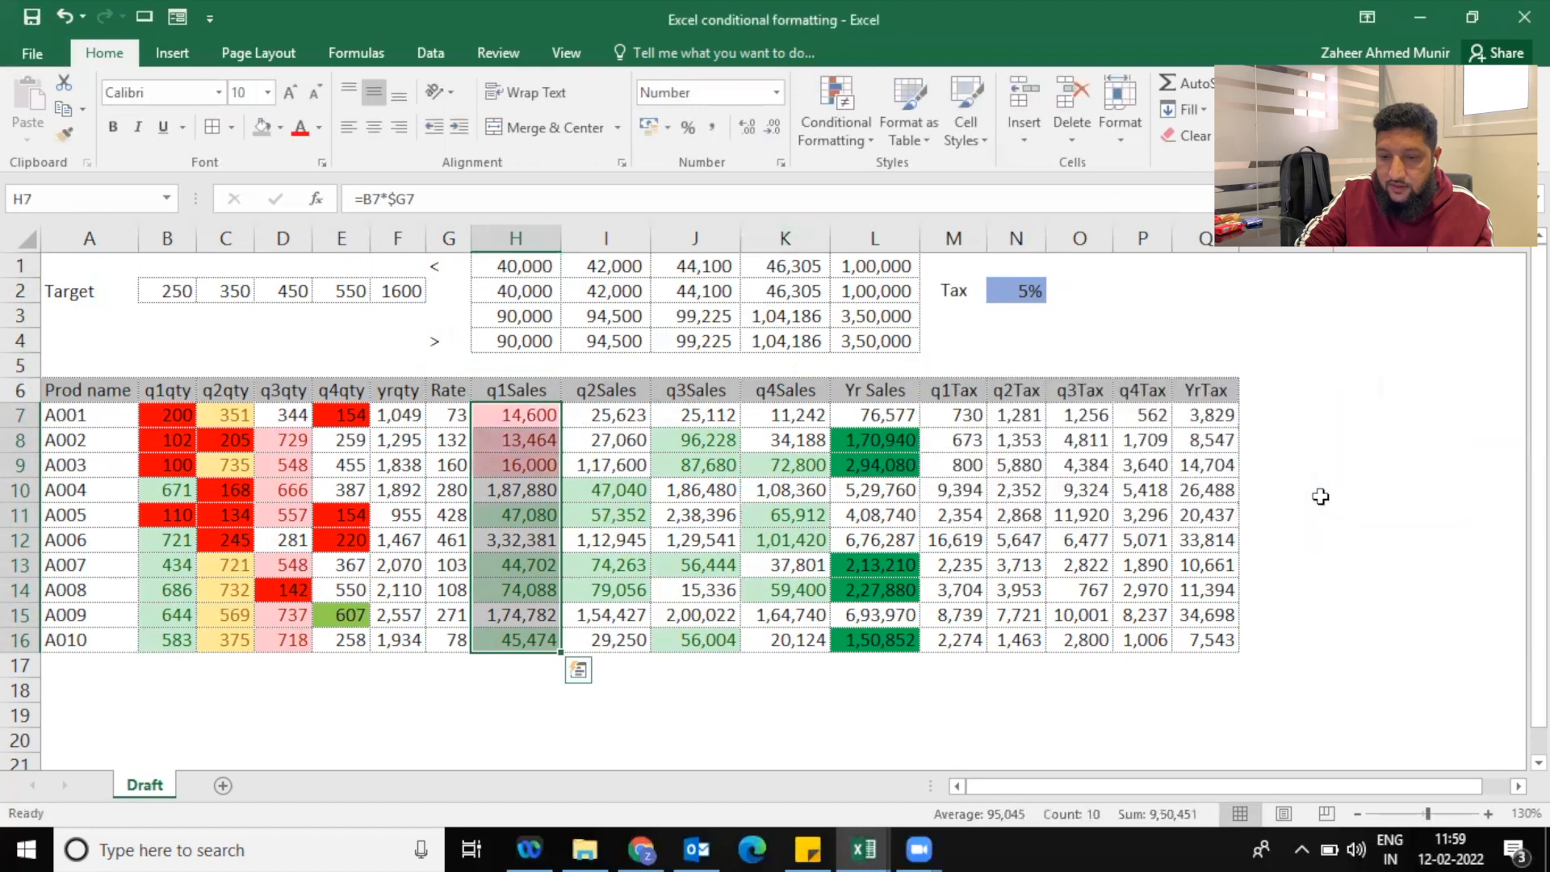
# Highlight q2Sales values in I7:I16 that are less than cell I1 using Light Red Fill with Dark Red Text
pyautogui.moveTo(618, 415); pyautogui.dragTo(632, 640)
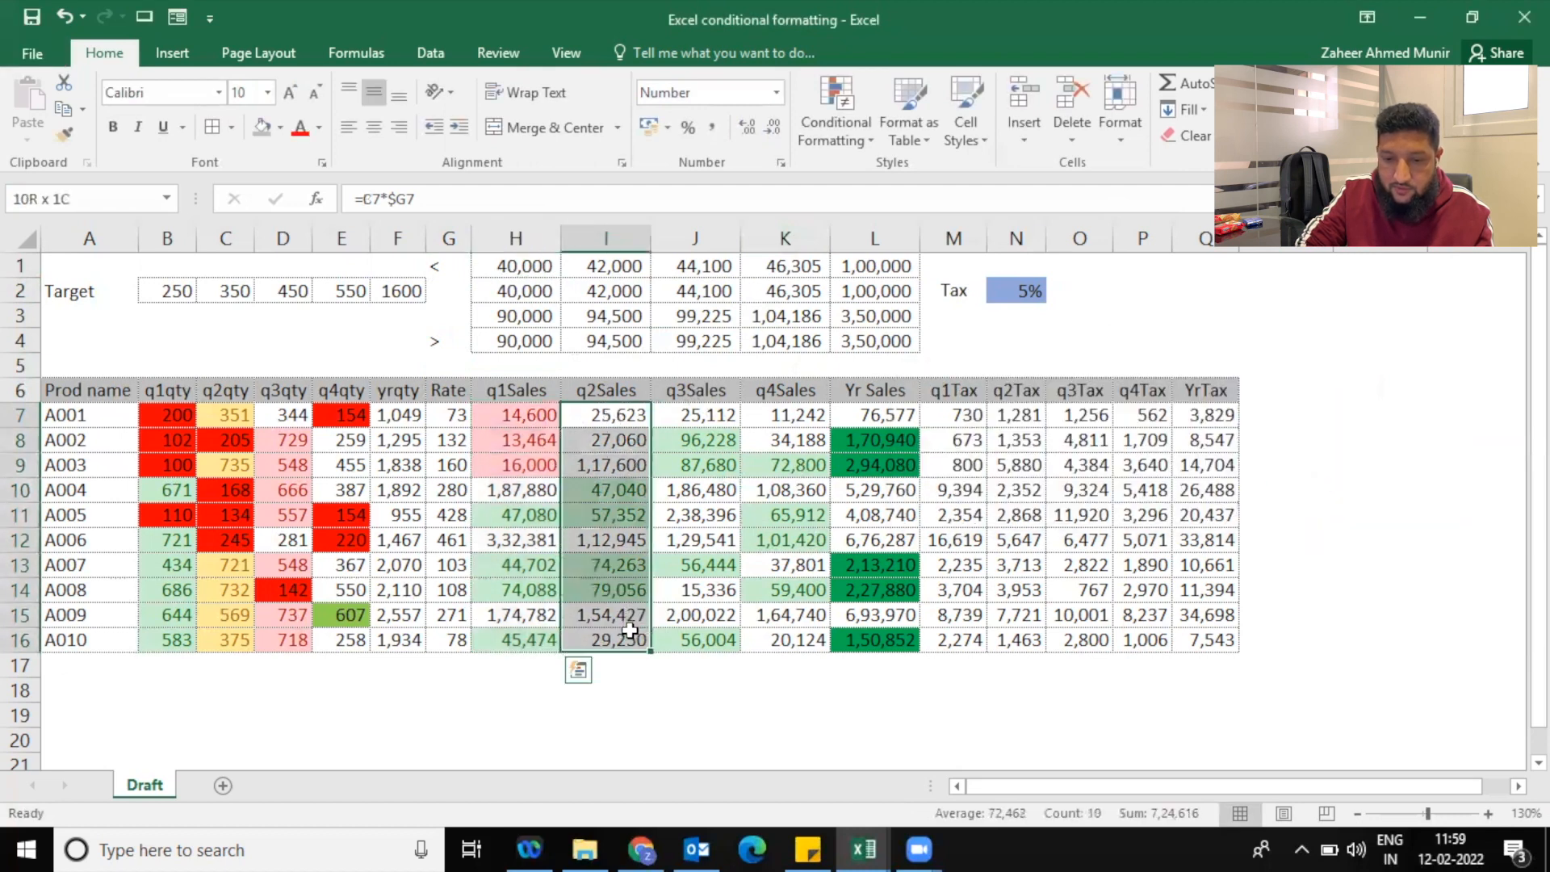
pyautogui.click(864, 115)
pyautogui.moveTo(922, 159)
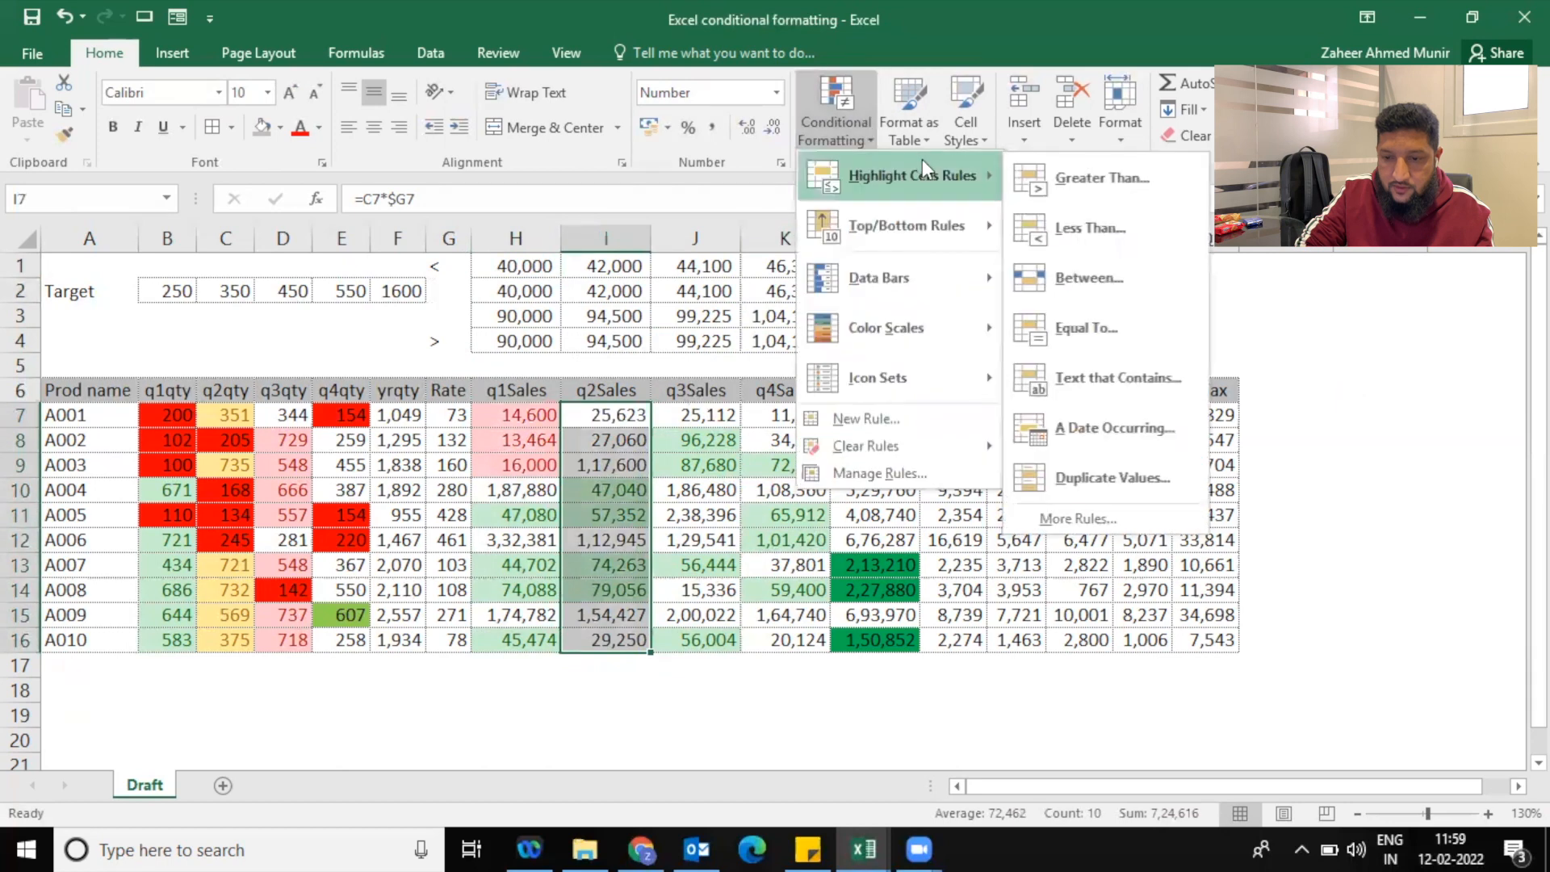
pyautogui.click(1074, 229)
pyautogui.click(598, 269)
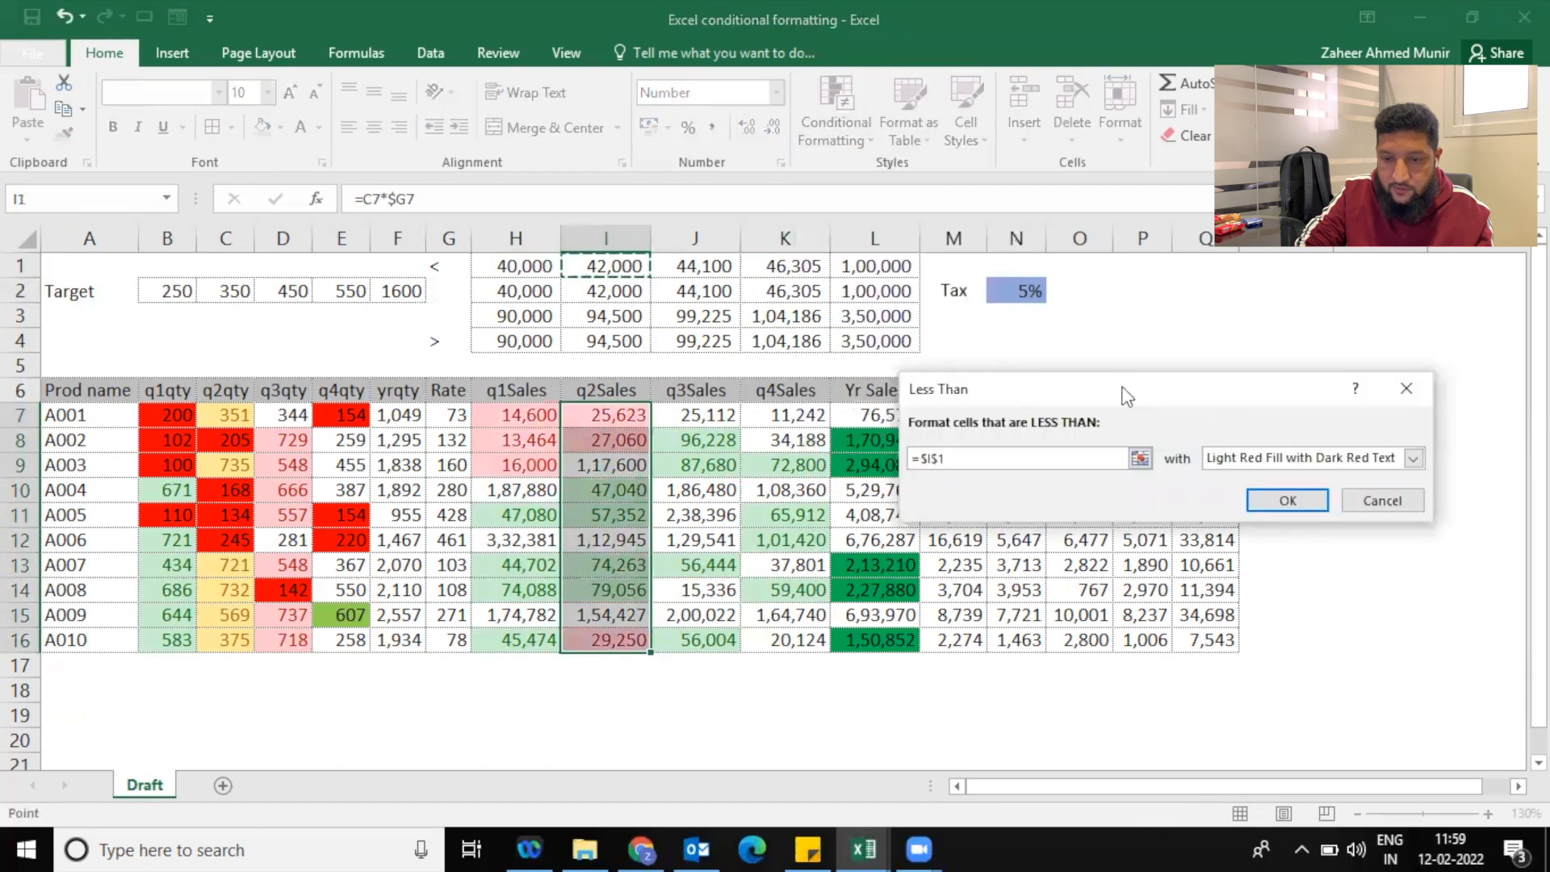
pyautogui.click(1284, 501)
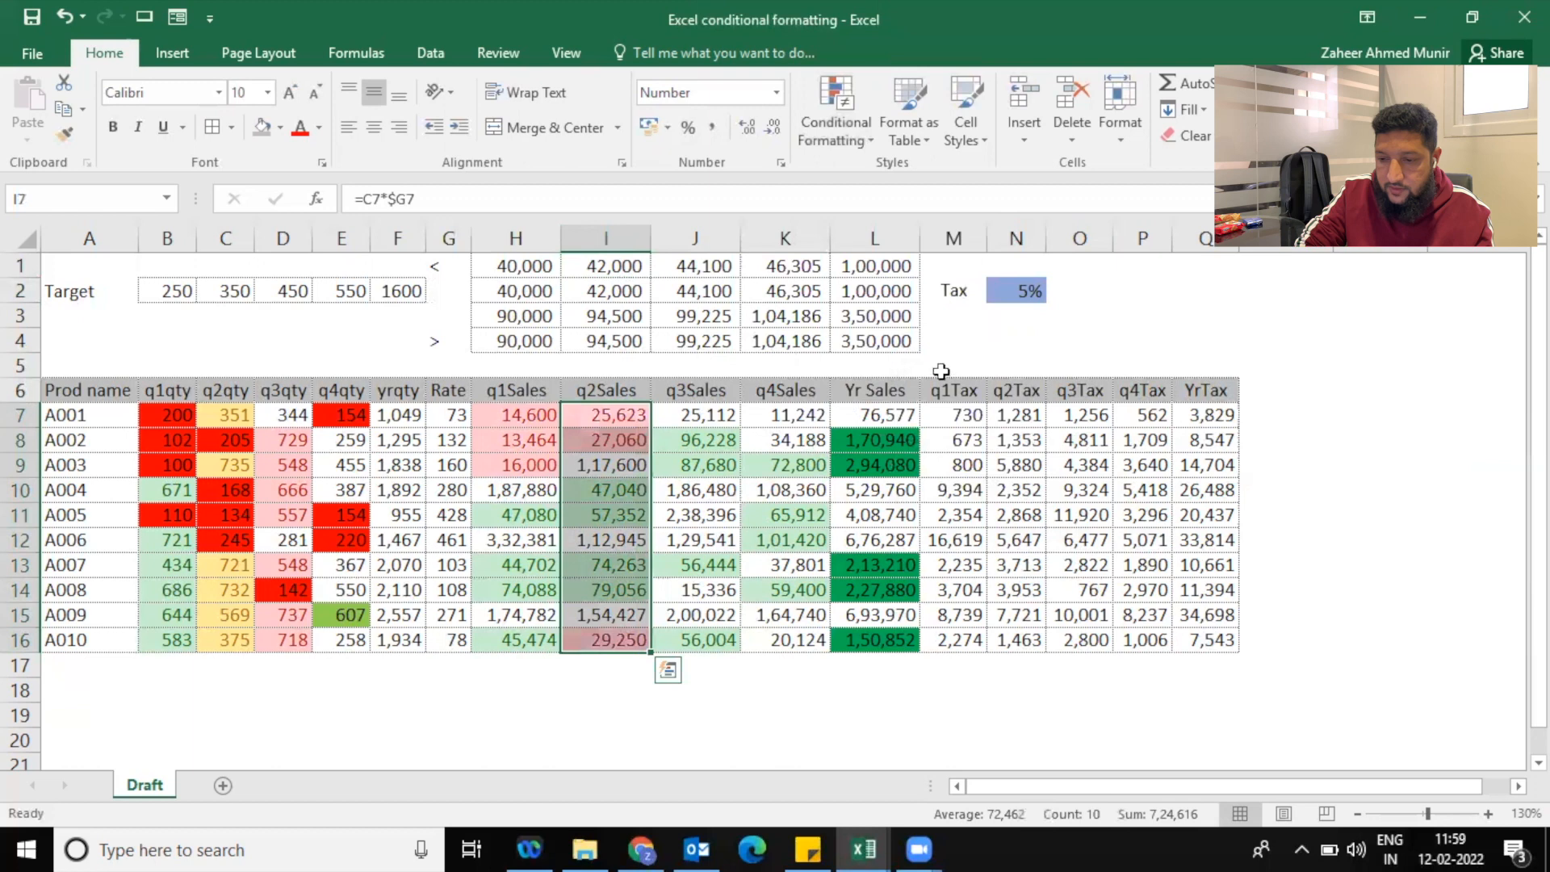
# Highlight q3Sales values in J7:J16 that are less than cell J1 using Light Red Fill with Dark Red Text
pyautogui.moveTo(716, 411); pyautogui.dragTo(692, 640)
pyautogui.click(859, 127)
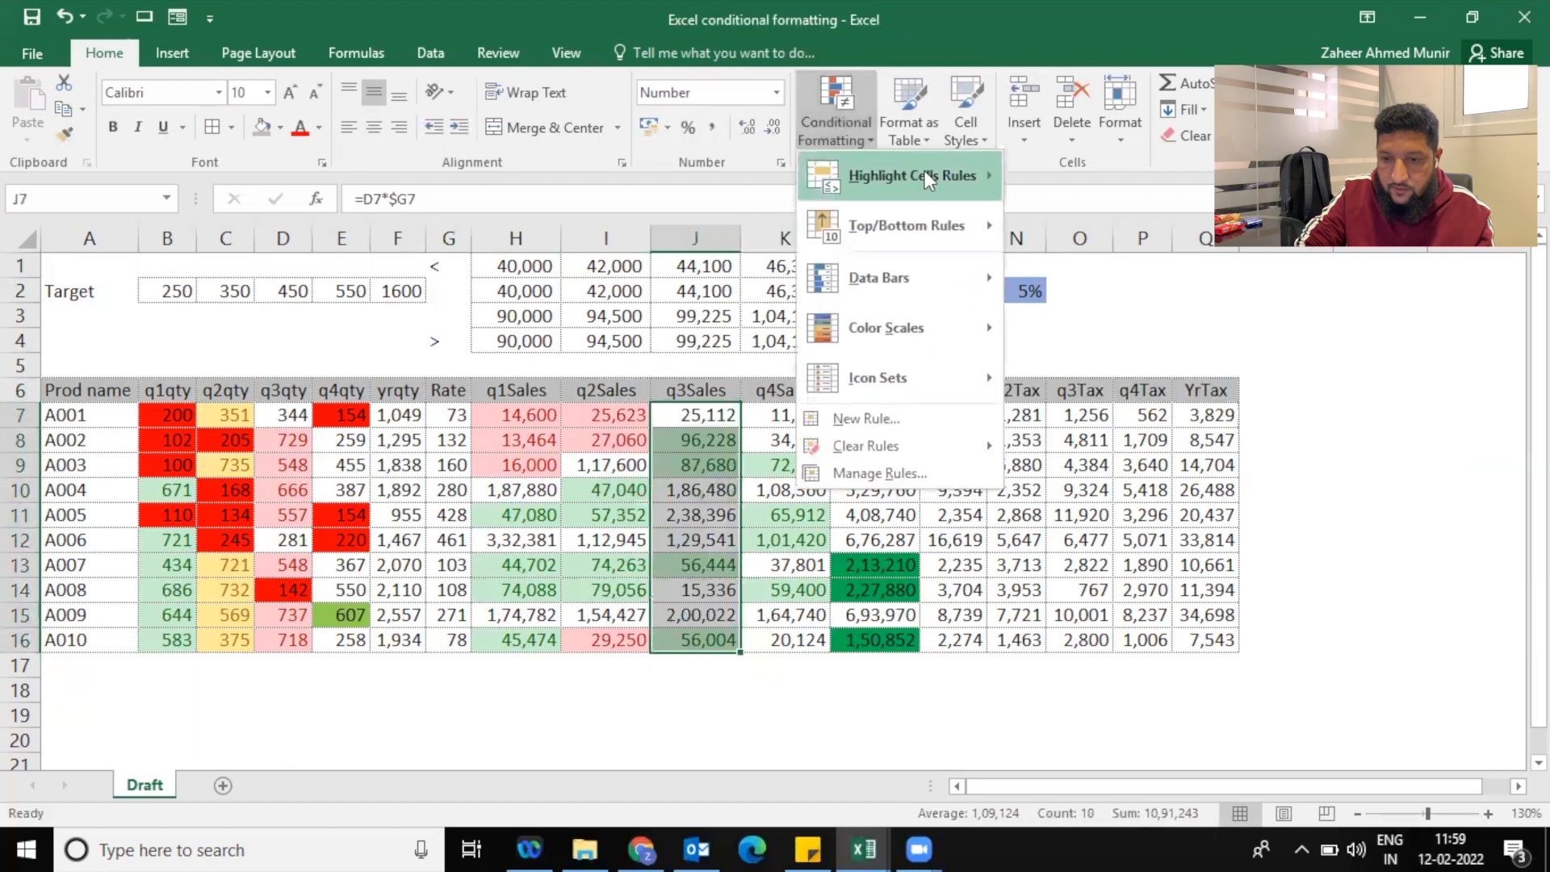
pyautogui.moveTo(929, 173)
pyautogui.click(1126, 230)
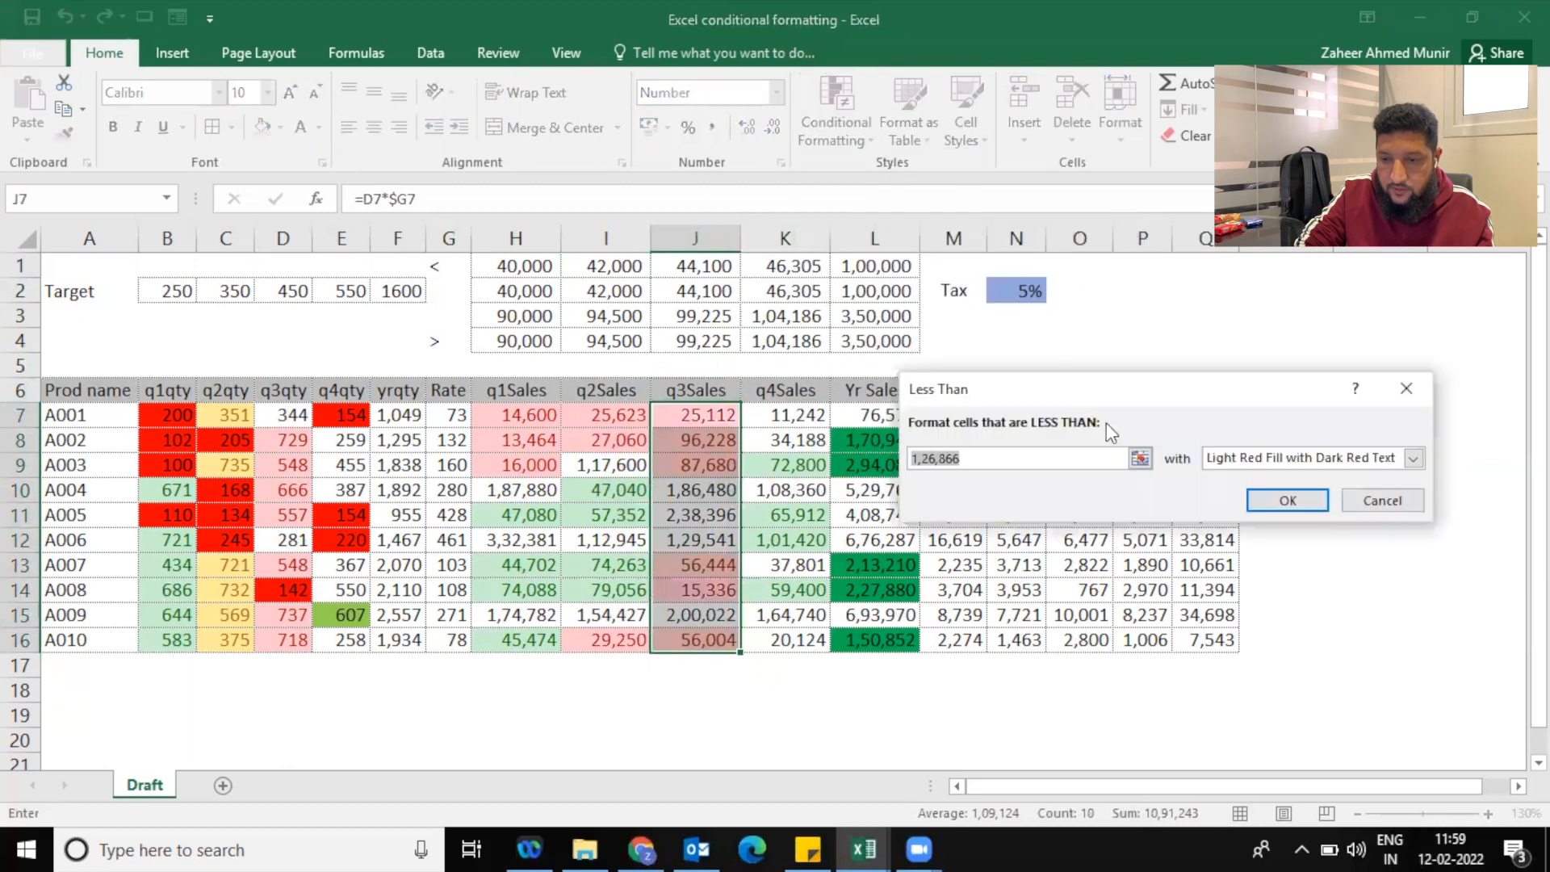
pyautogui.click(1139, 458)
pyautogui.click(714, 268)
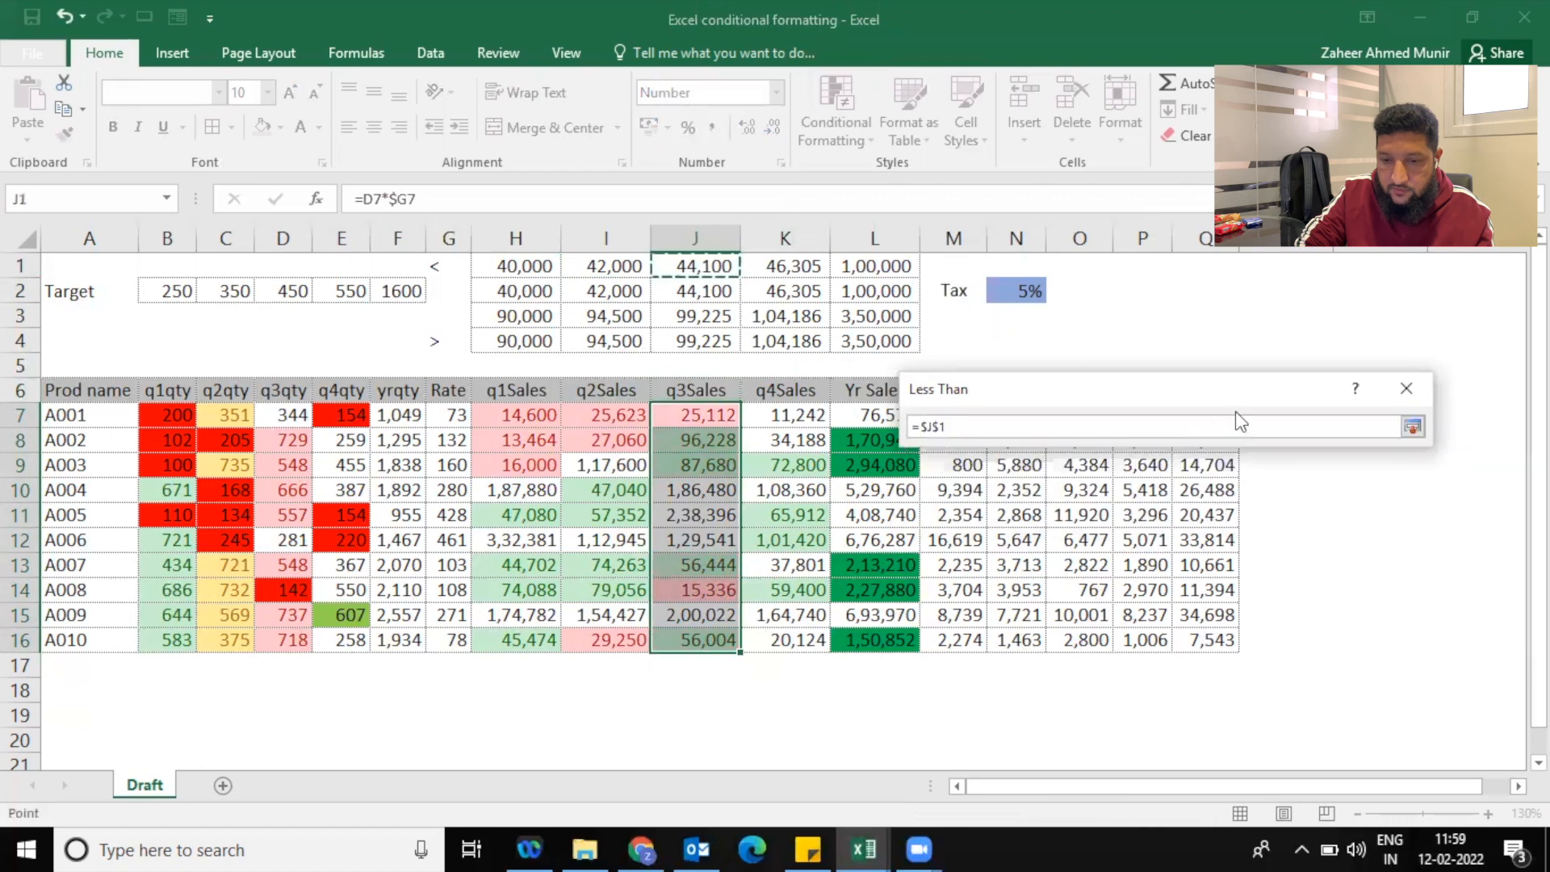
pyautogui.click(1412, 427)
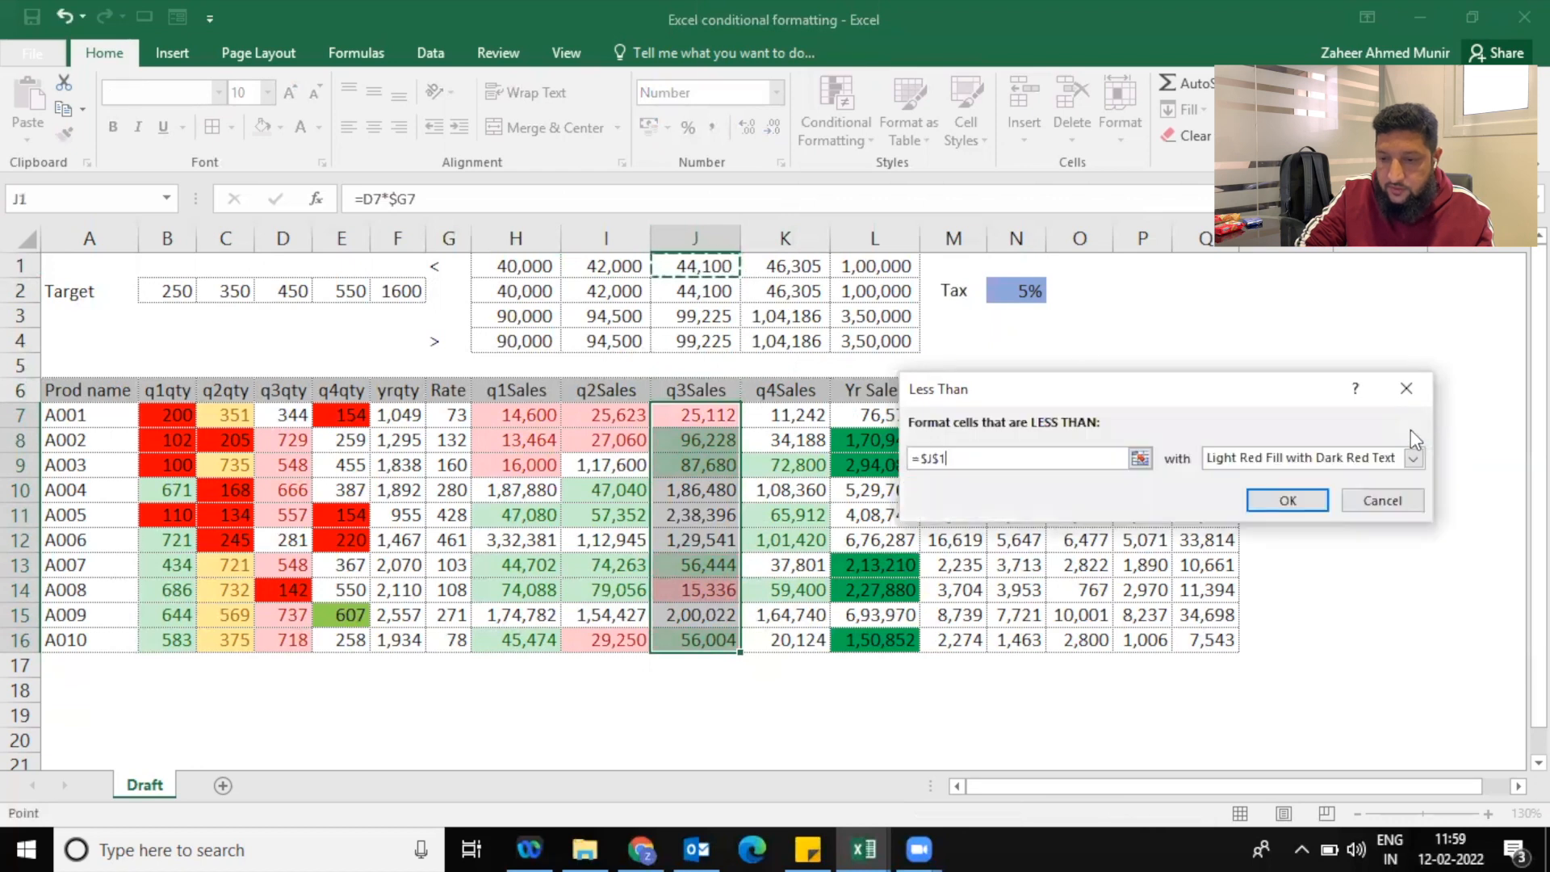
pyautogui.click(1288, 500)
# Highlight q4Sales values in K7:K16 that are less than cell K1 using Light Red Fill with Dark Red Text
pyautogui.moveTo(799, 414); pyautogui.dragTo(797, 642)
pyautogui.click(837, 129)
pyautogui.moveTo(957, 188)
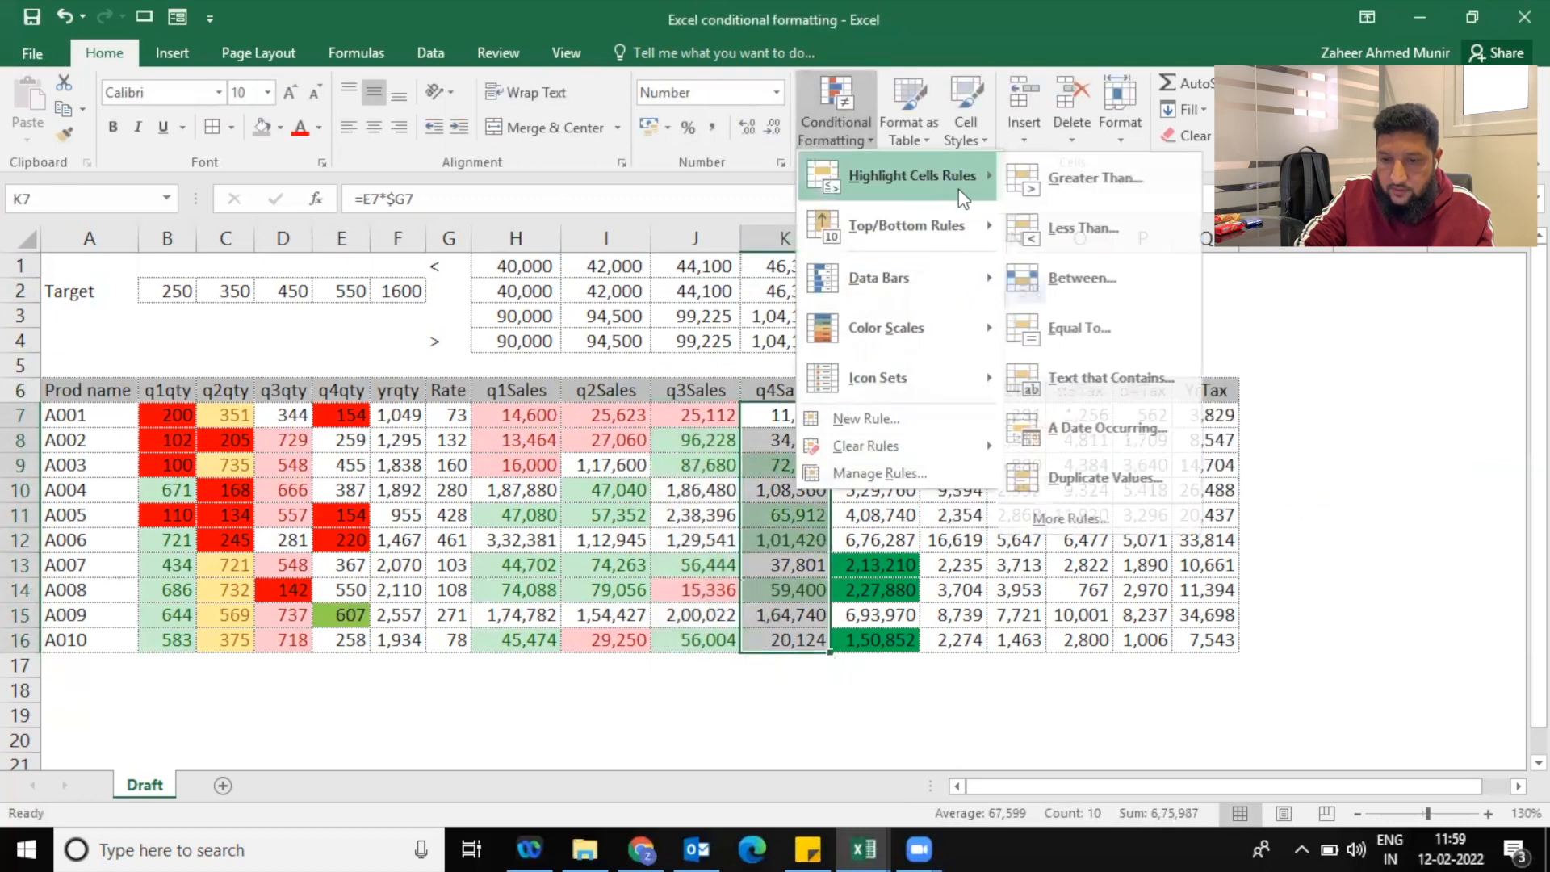
pyautogui.click(1098, 218)
pyautogui.click(826, 265)
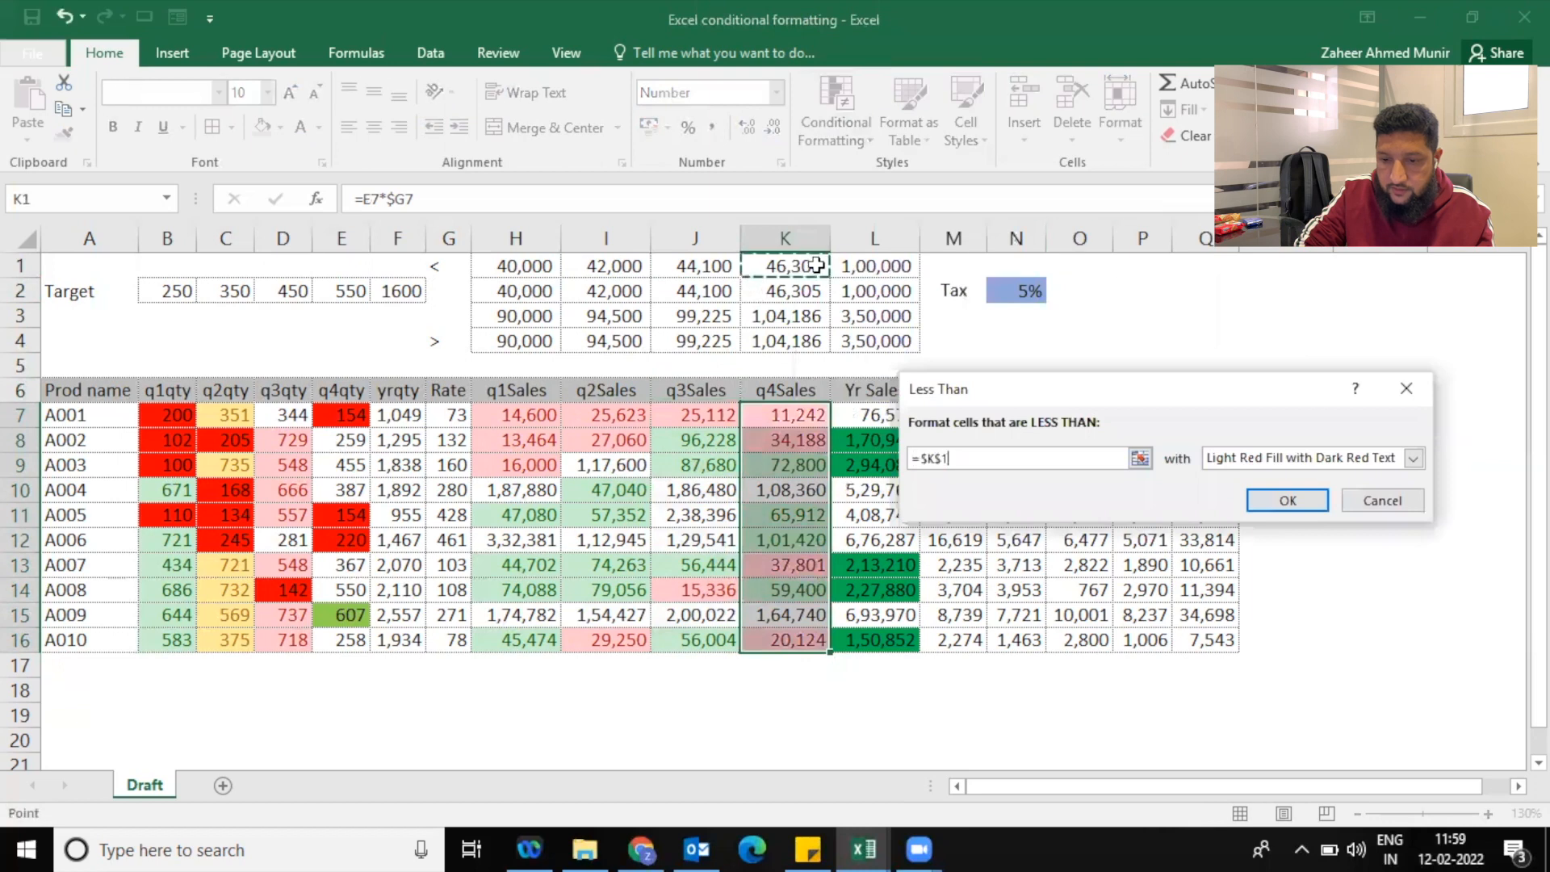
pyautogui.click(1288, 500)
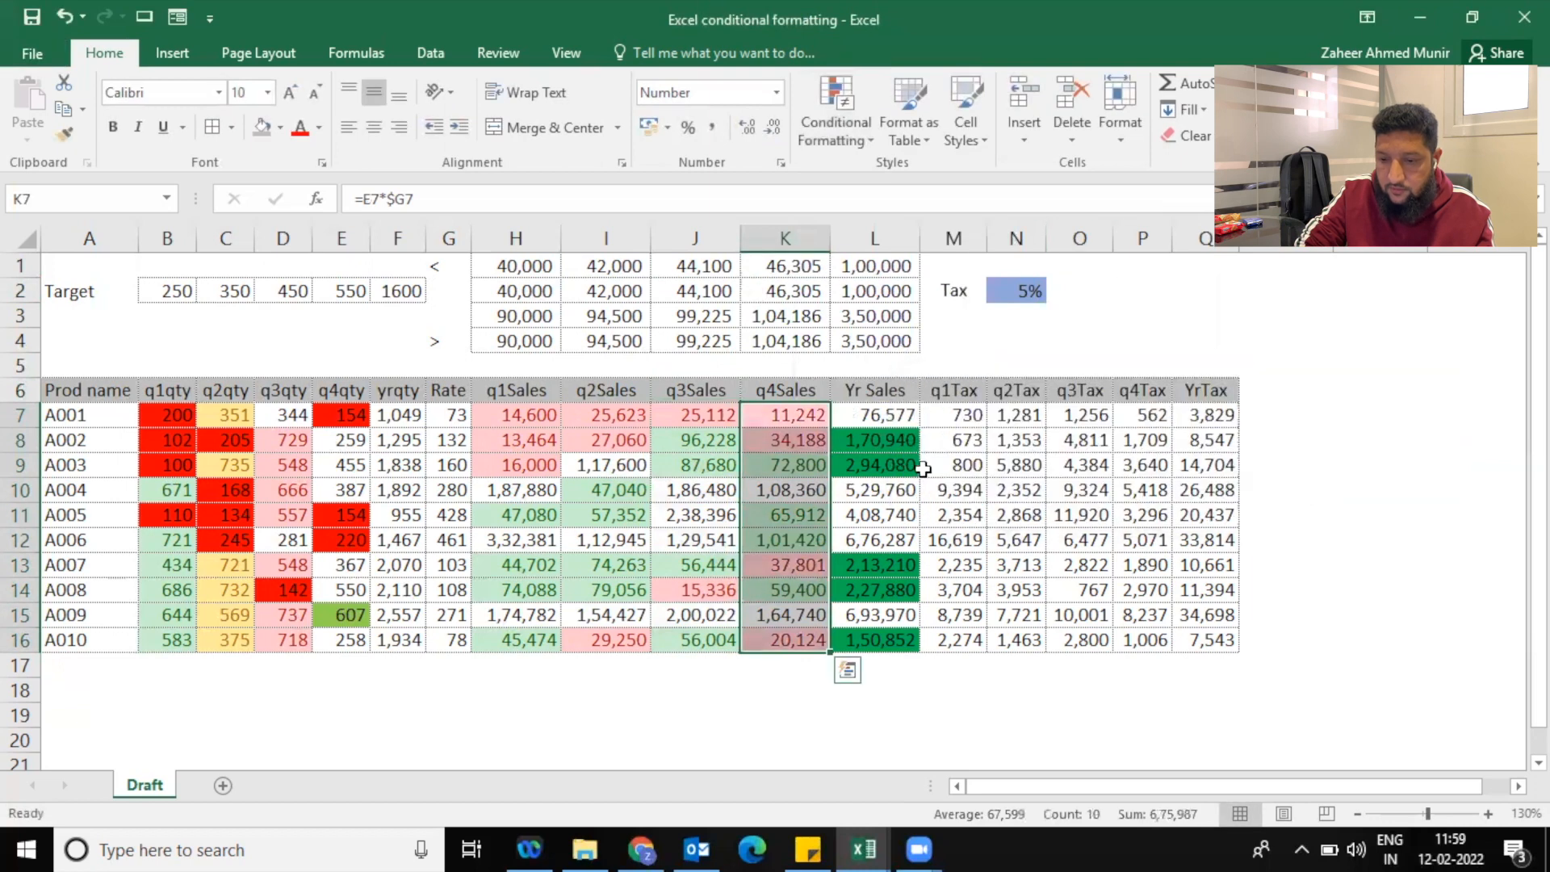
# Highlight Yr Sales values in L7:L16 that are less than cell L1 using Light Red Fill with Dark Red Text
pyautogui.moveTo(888, 412); pyautogui.dragTo(880, 621)
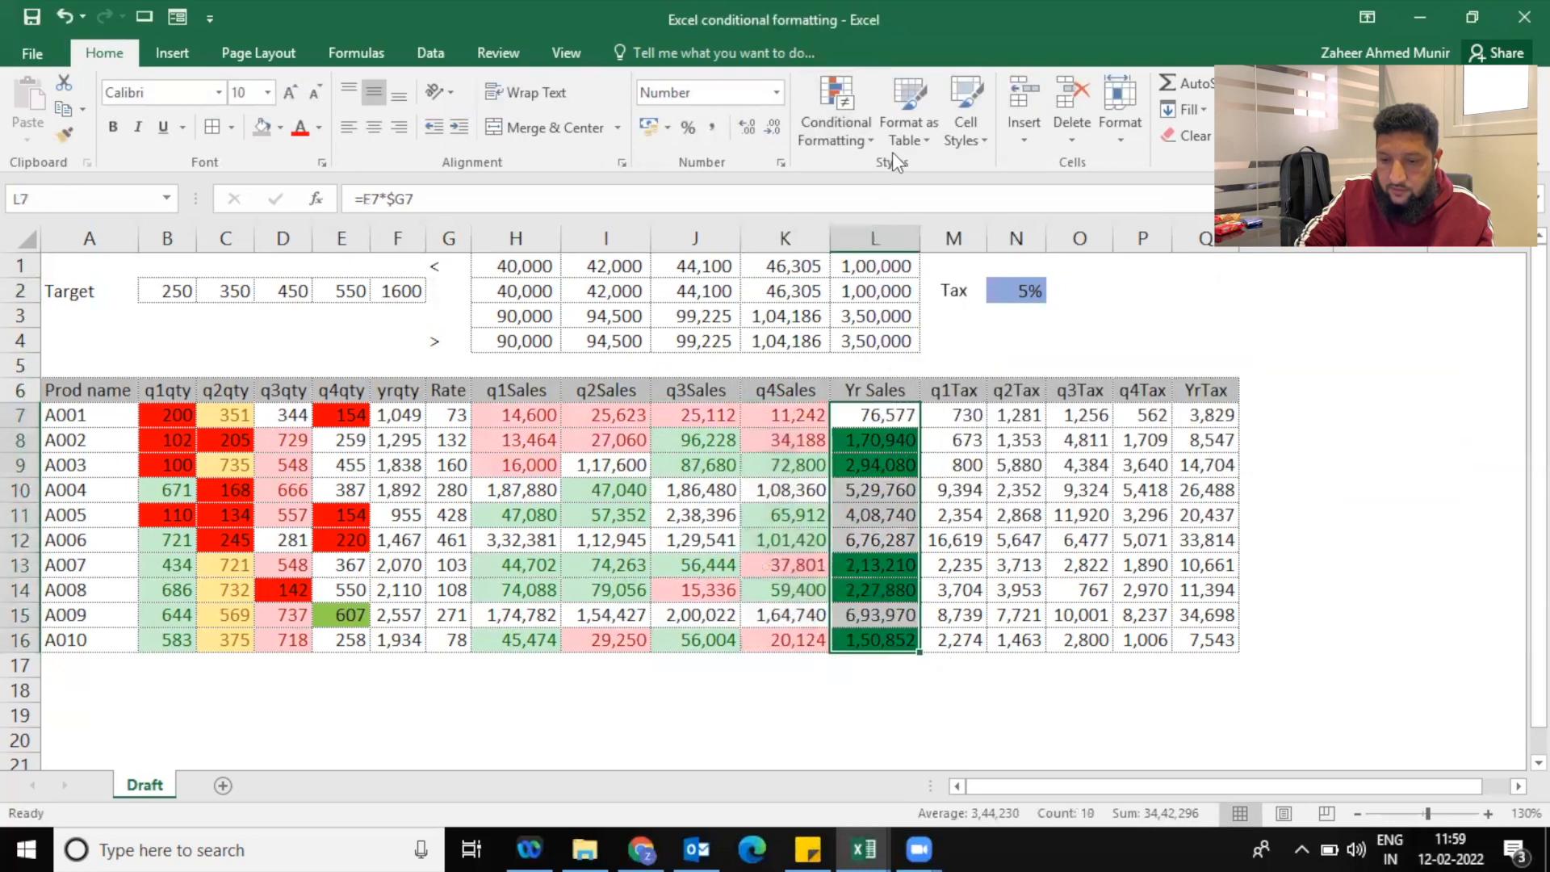
pyautogui.click(846, 113)
pyautogui.moveTo(914, 161)
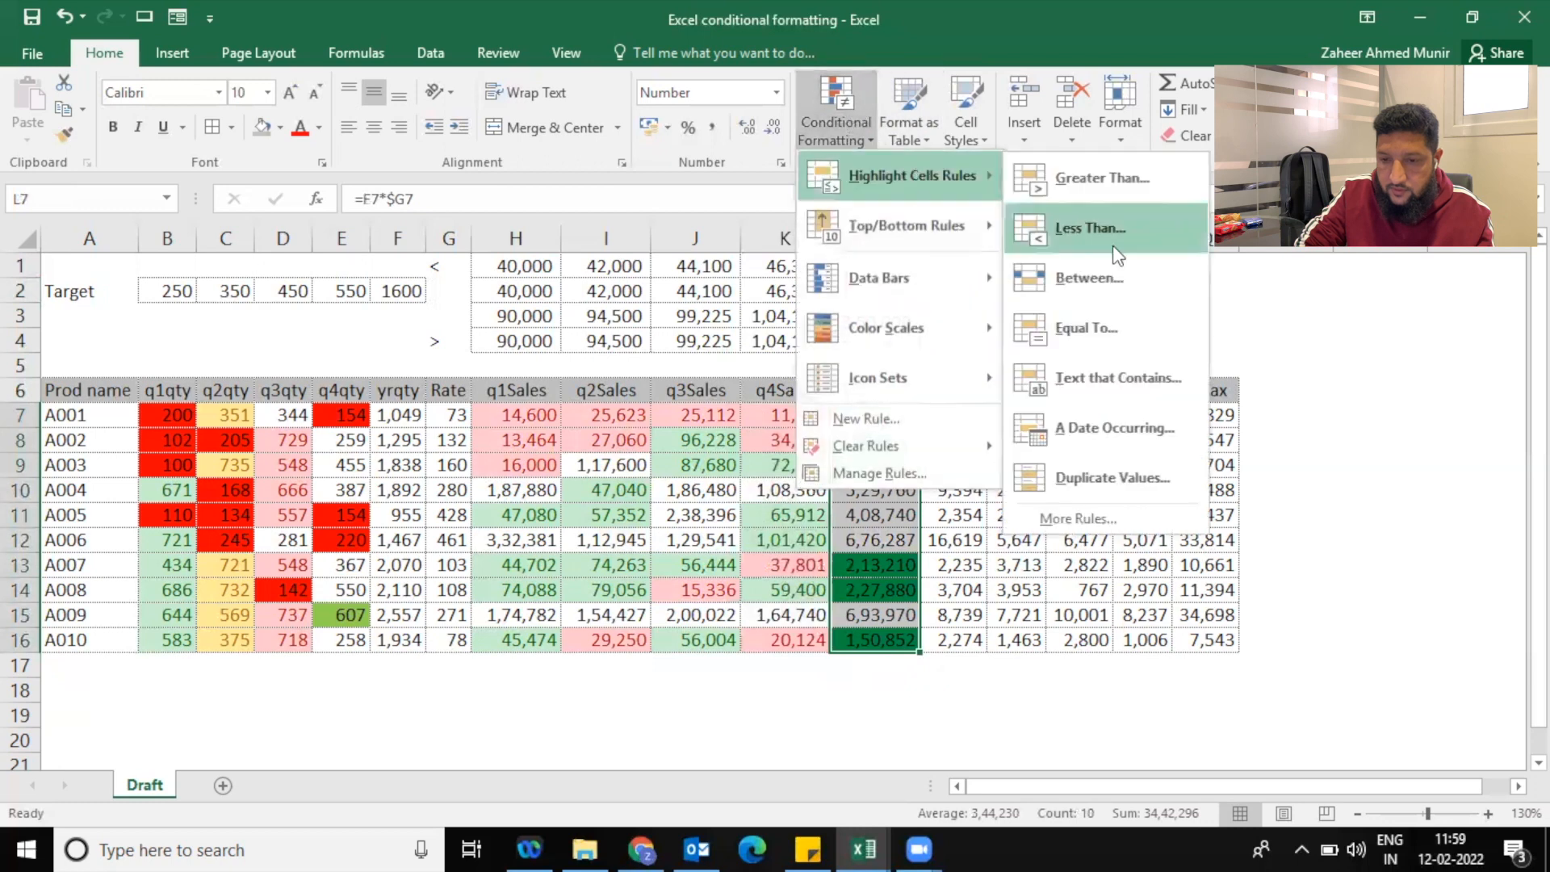
pyautogui.click(1112, 226)
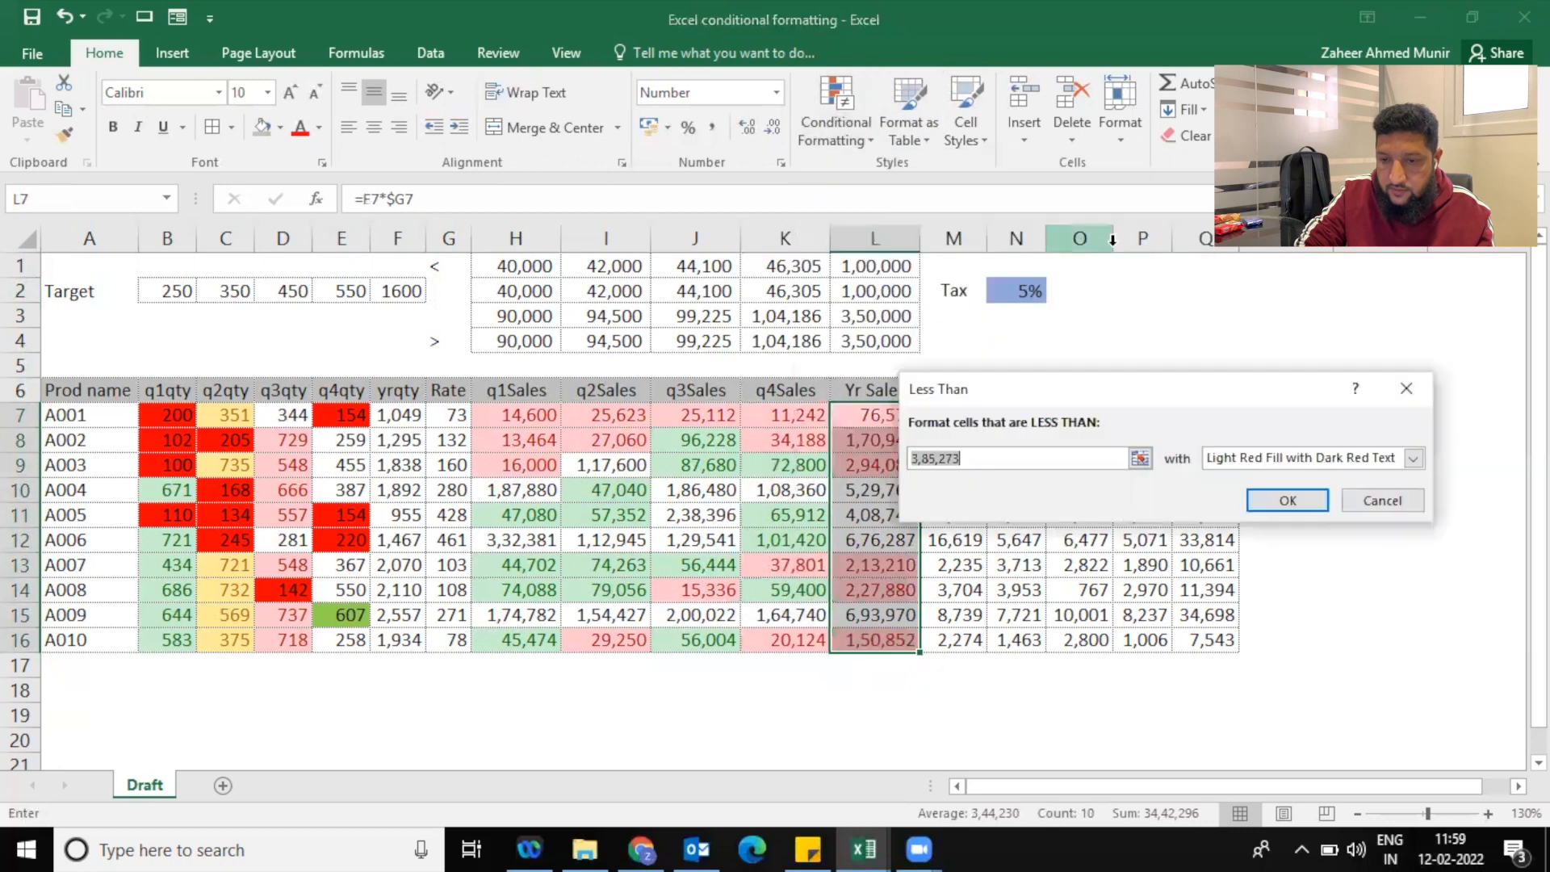
pyautogui.click(1139, 458)
pyautogui.click(884, 265)
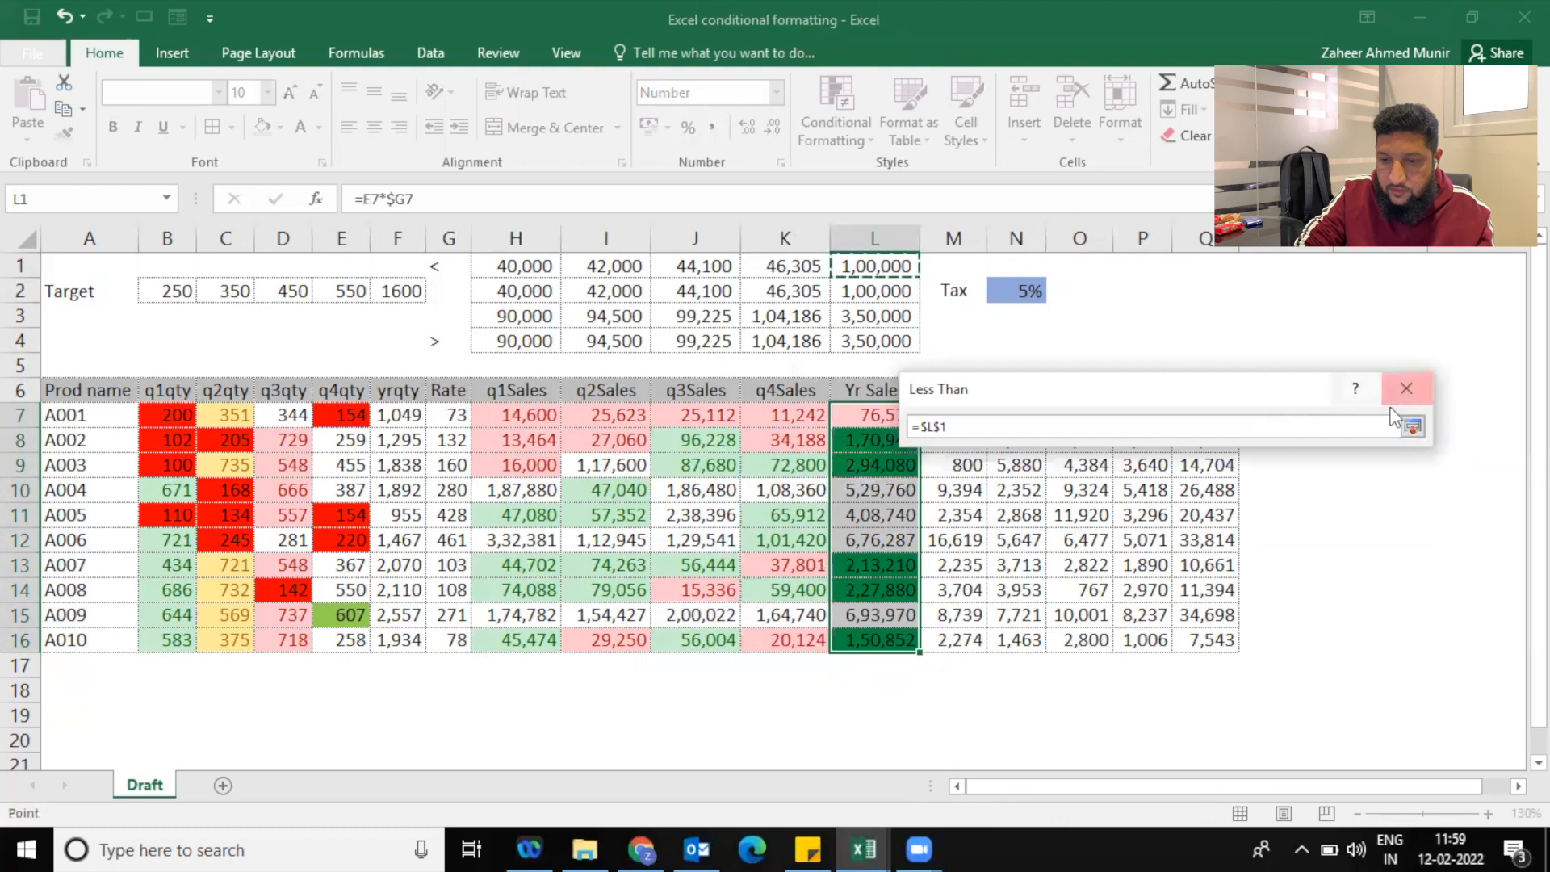
pyautogui.click(1412, 425)
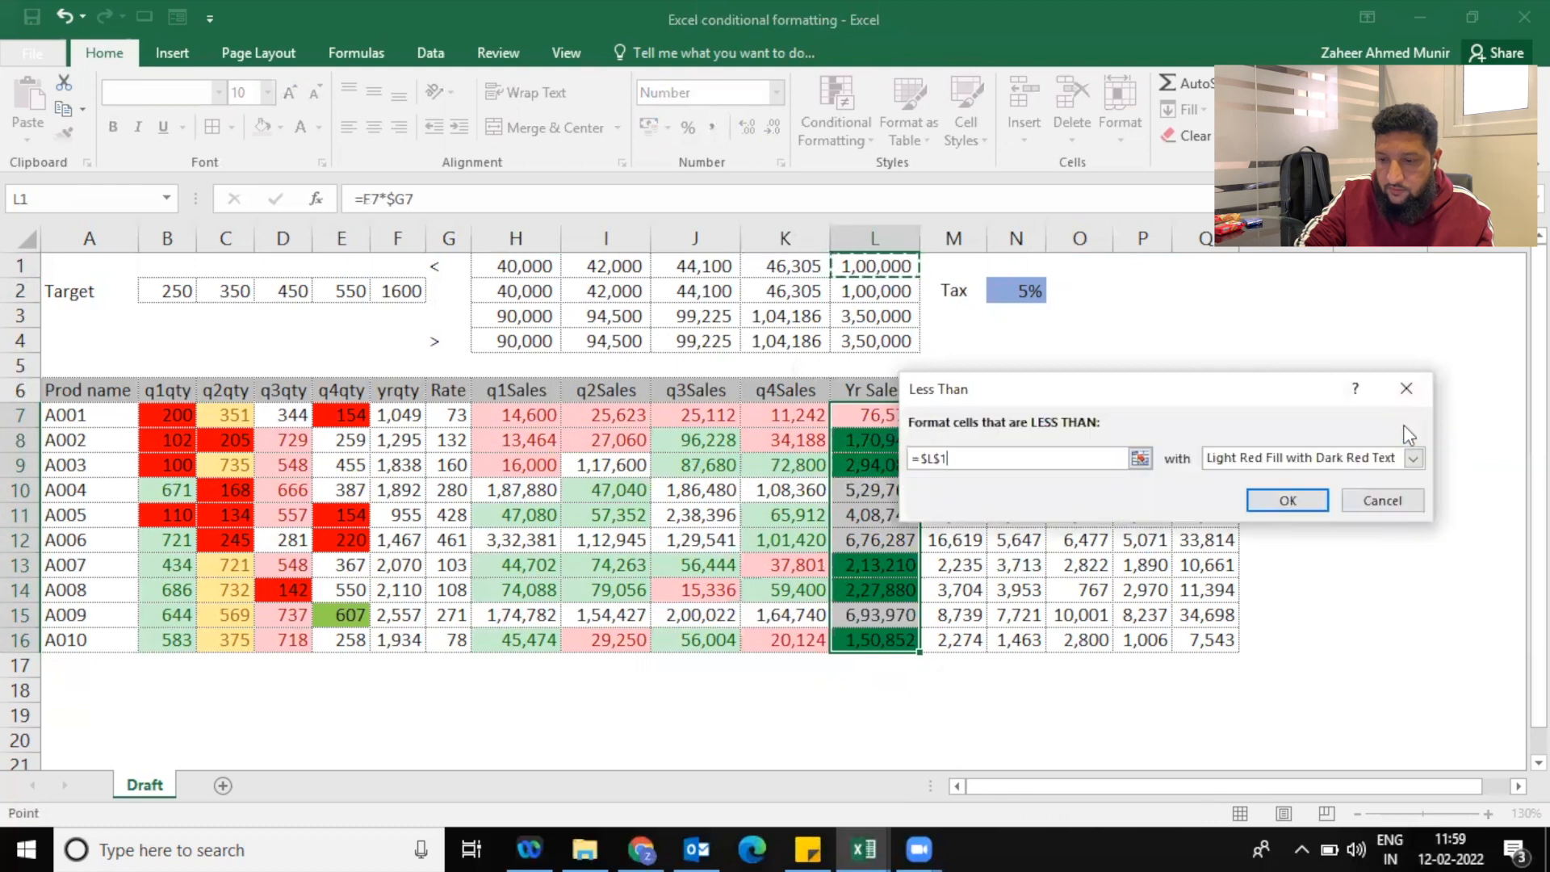
pyautogui.click(1287, 501)
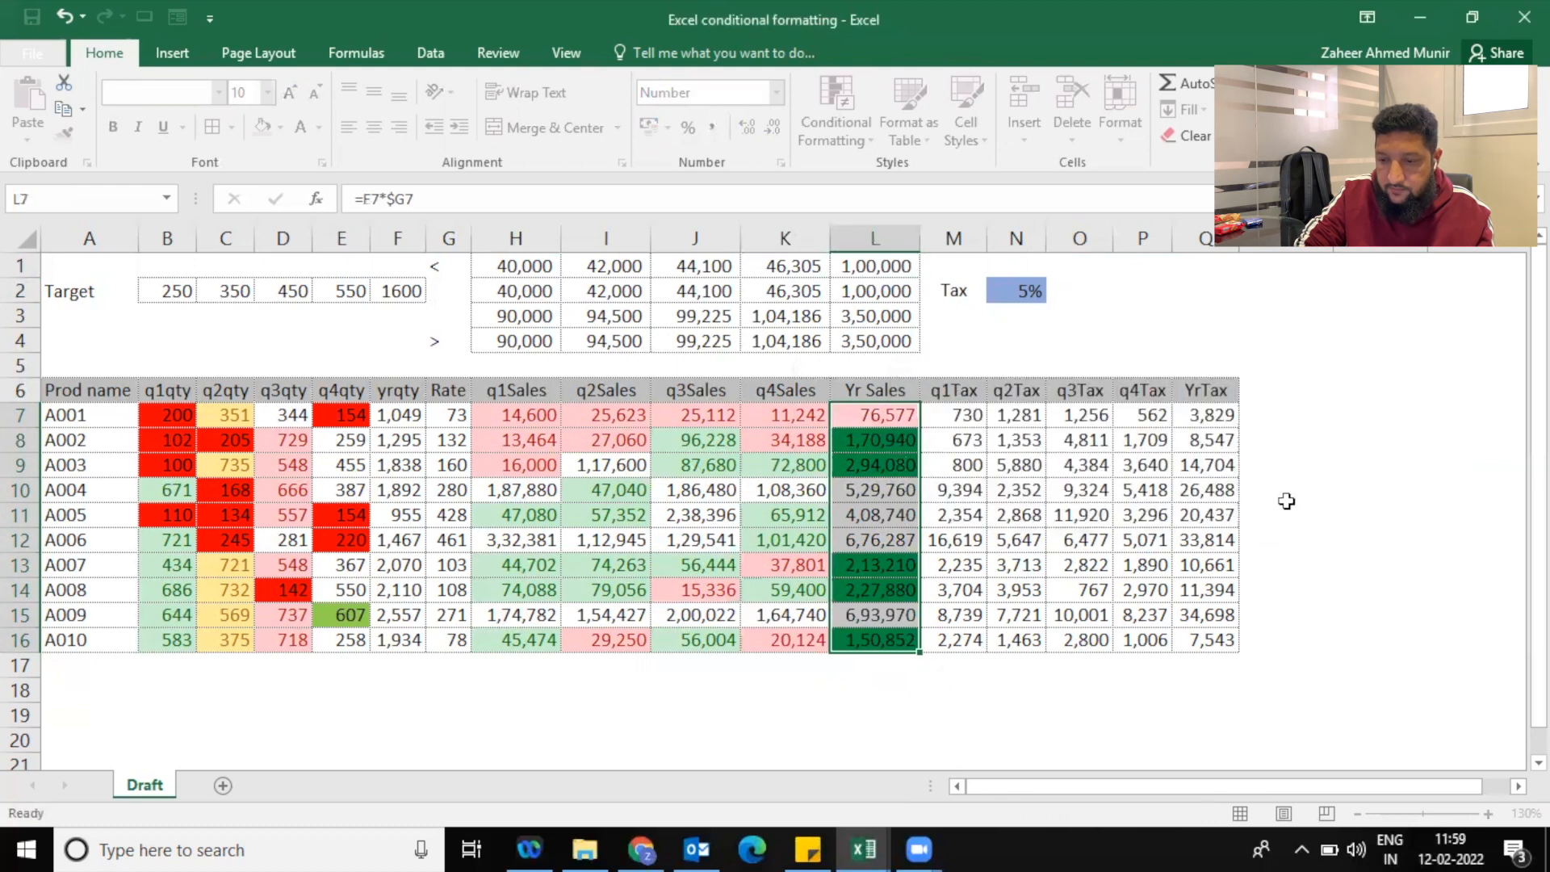
pyautogui.click(725, 542)
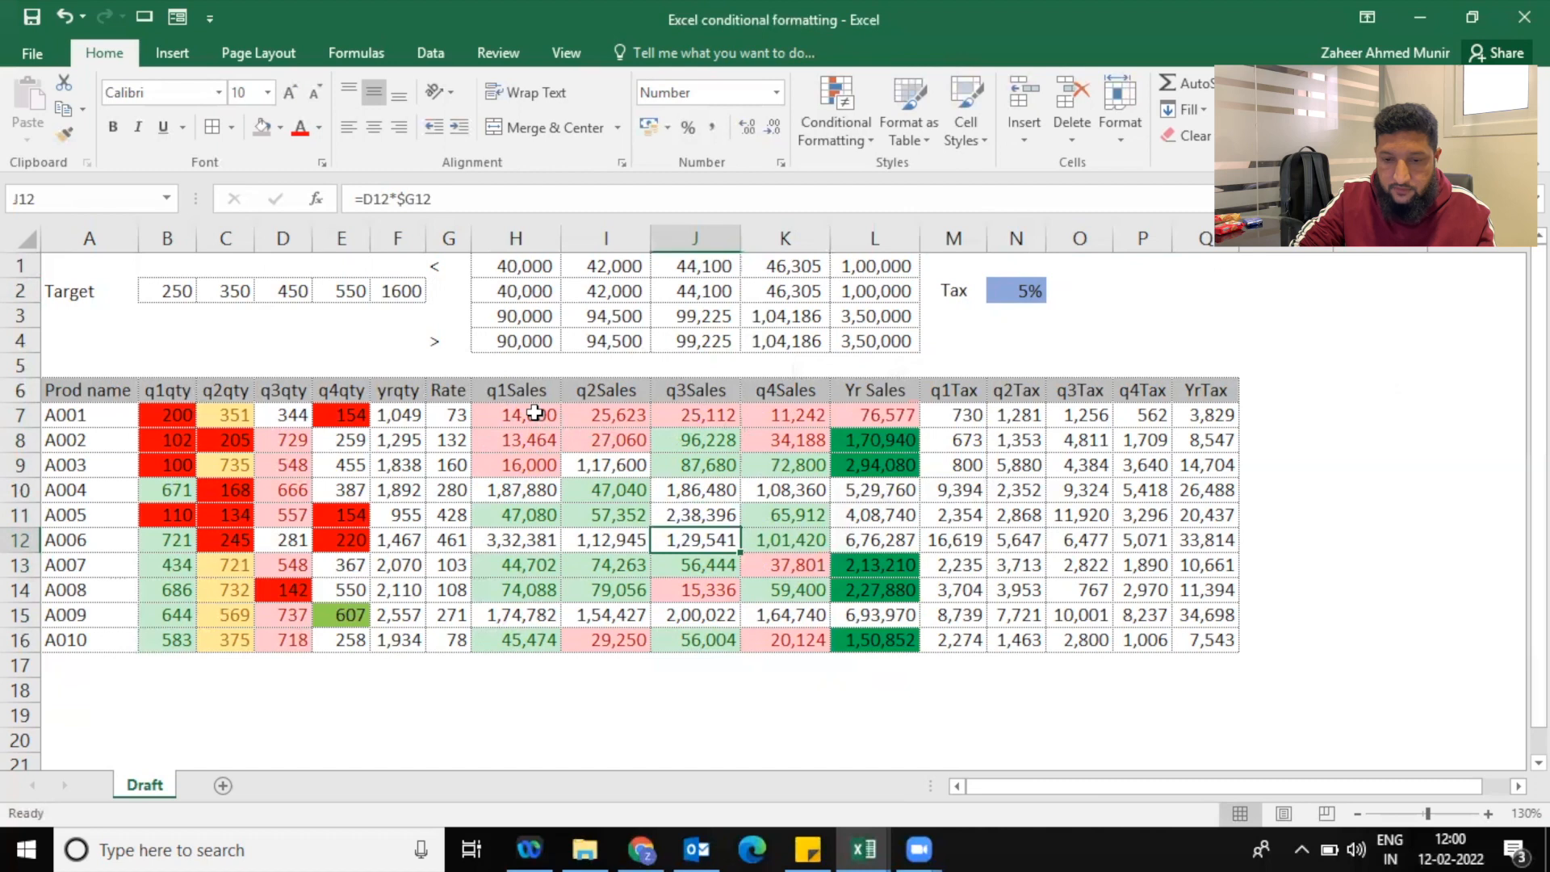
# Highlight q1Sales values in H7:H16 that are greater than cell H4 using a custom format with a light green fill
pyautogui.moveTo(535, 413); pyautogui.dragTo(611, 442)
pyautogui.moveTo(525, 414); pyautogui.dragTo(533, 642)
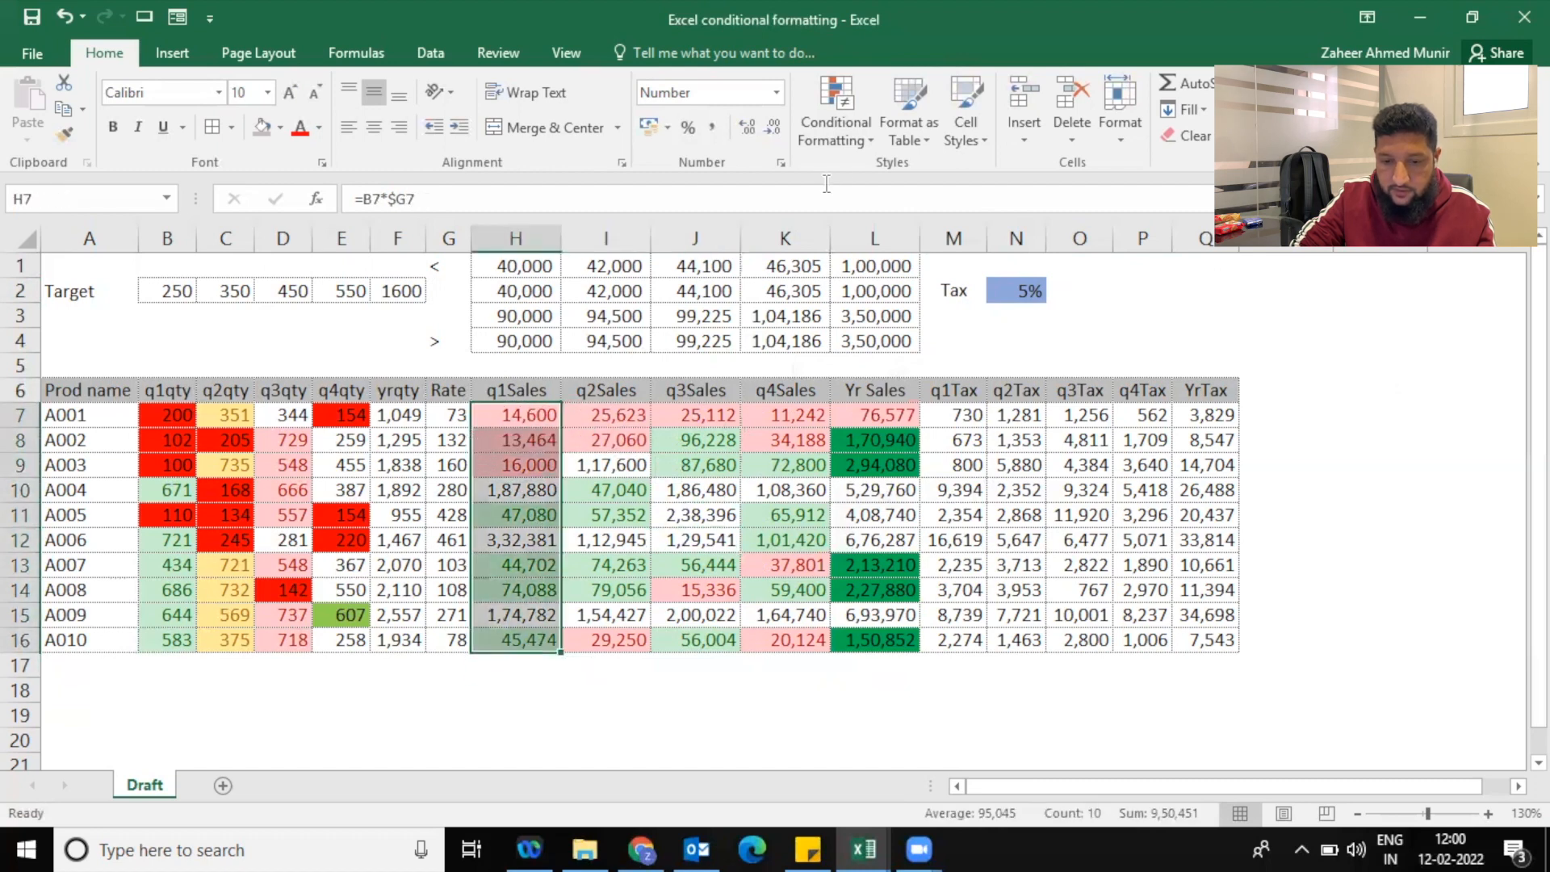
pyautogui.click(831, 141)
pyautogui.moveTo(978, 168)
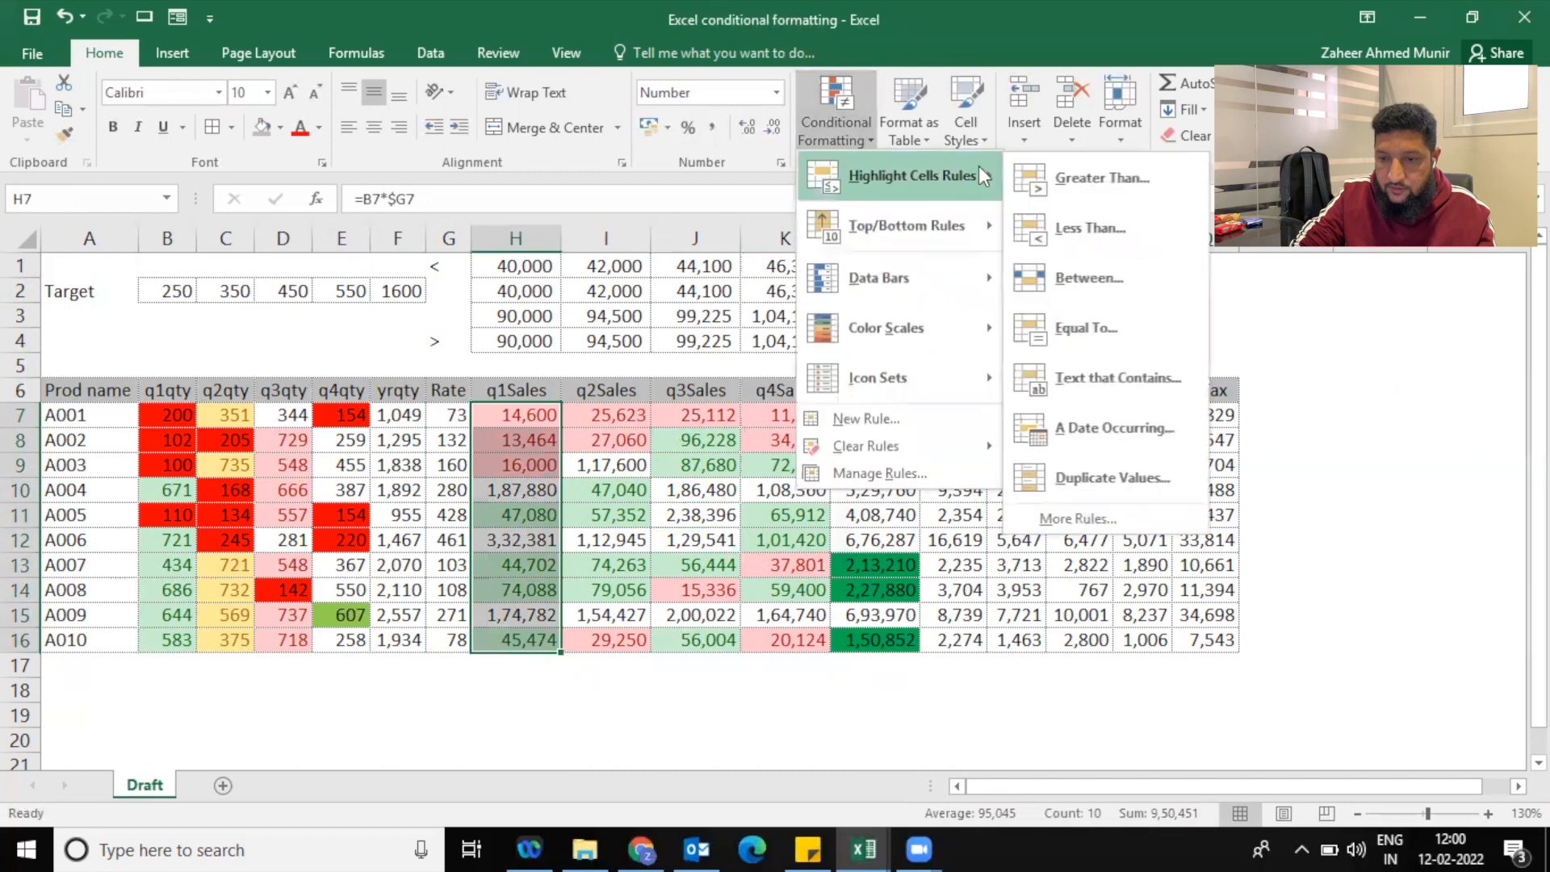
pyautogui.click(1144, 176)
pyautogui.click(1139, 459)
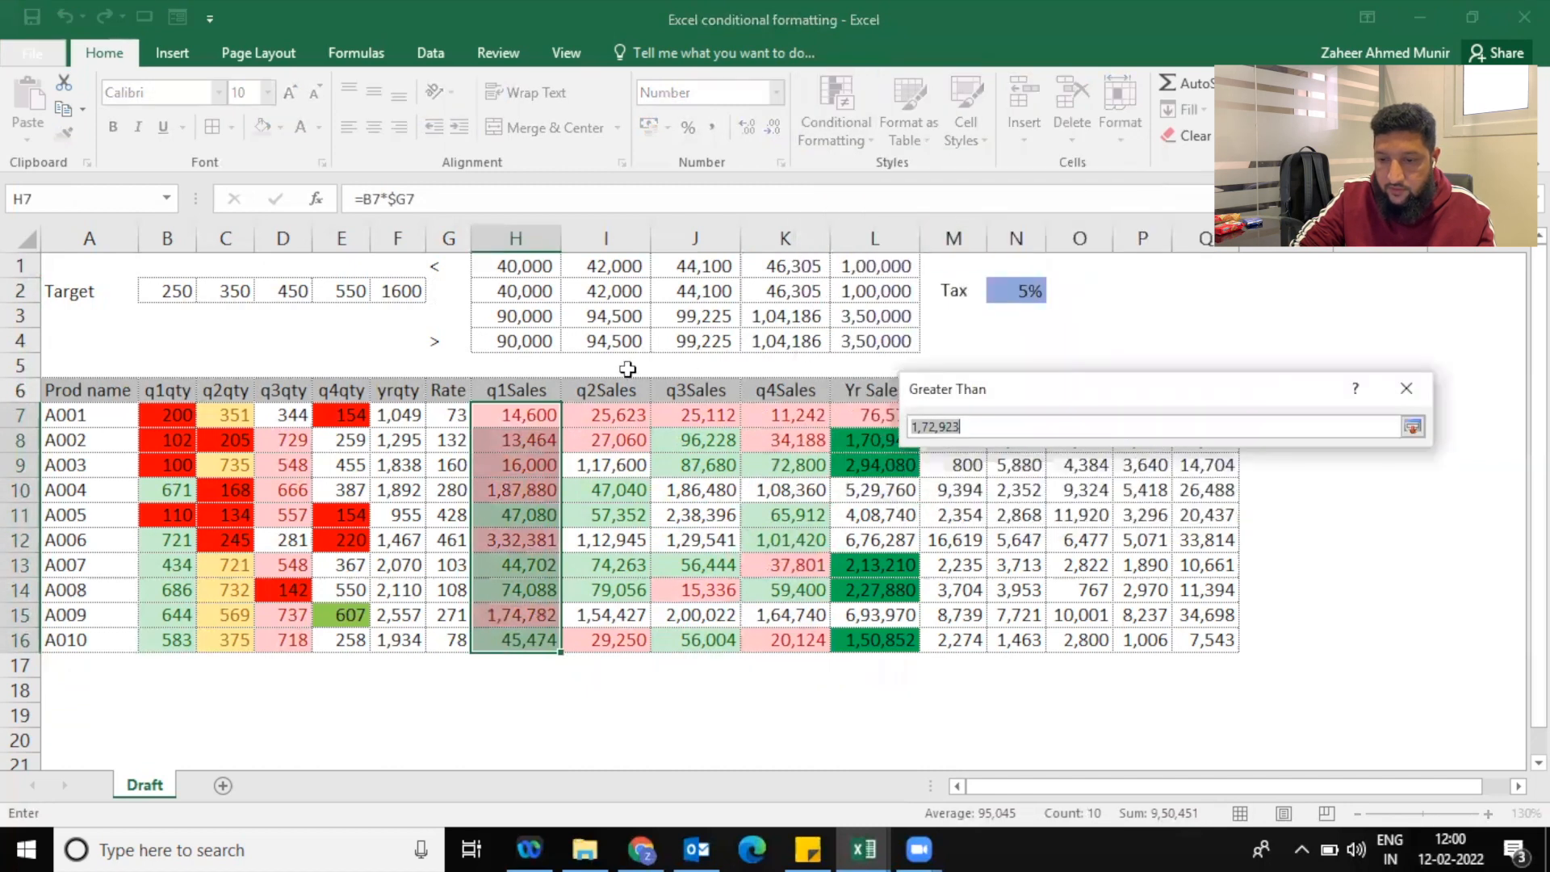
pyautogui.click(529, 341)
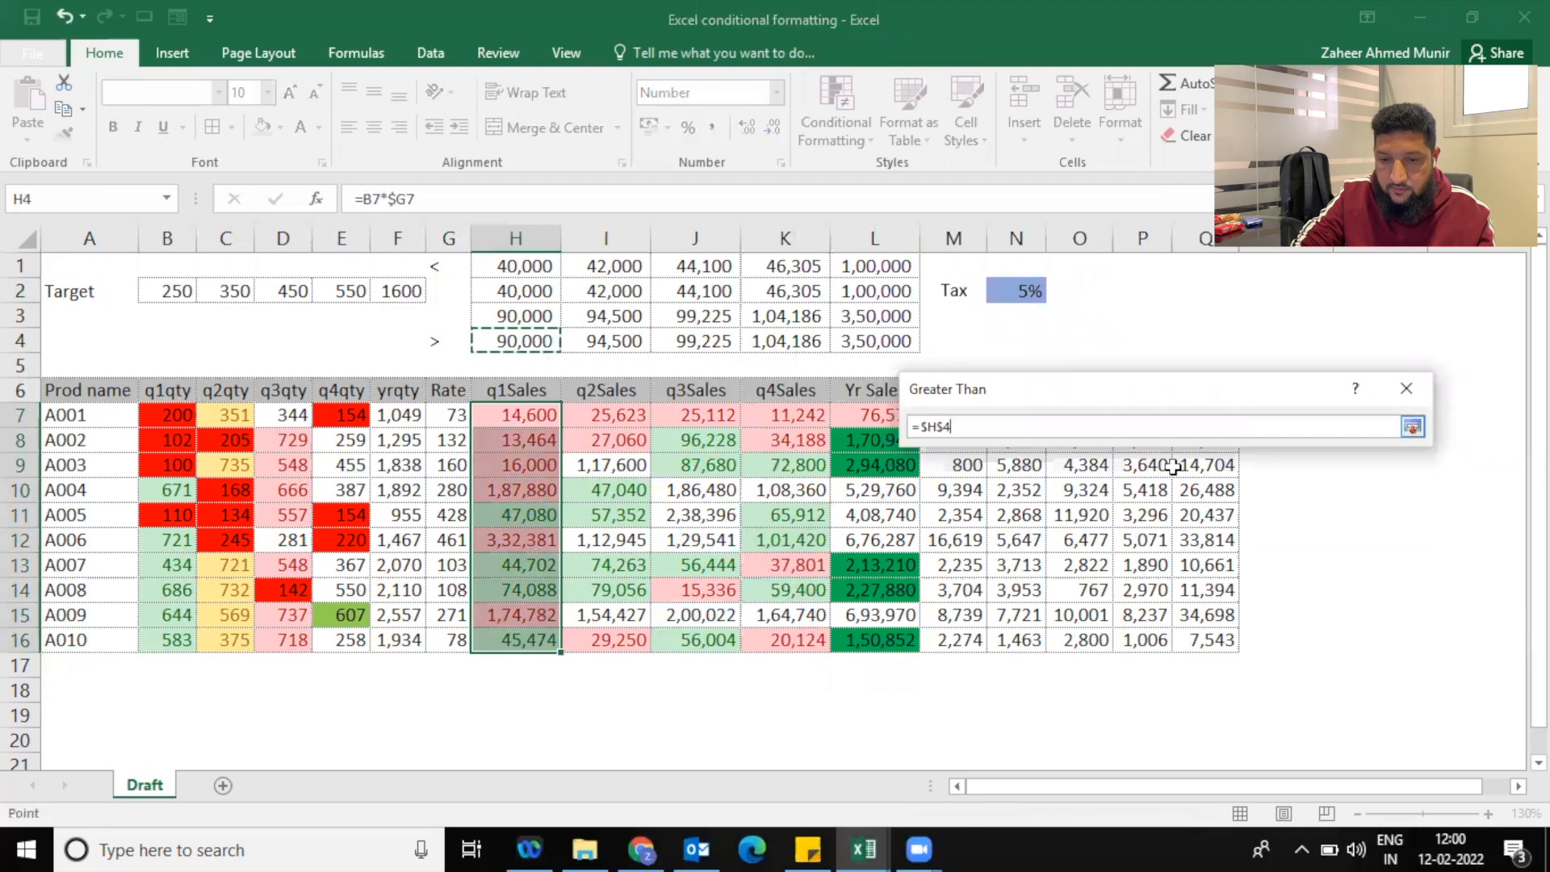
pyautogui.click(1415, 425)
pyautogui.click(1411, 459)
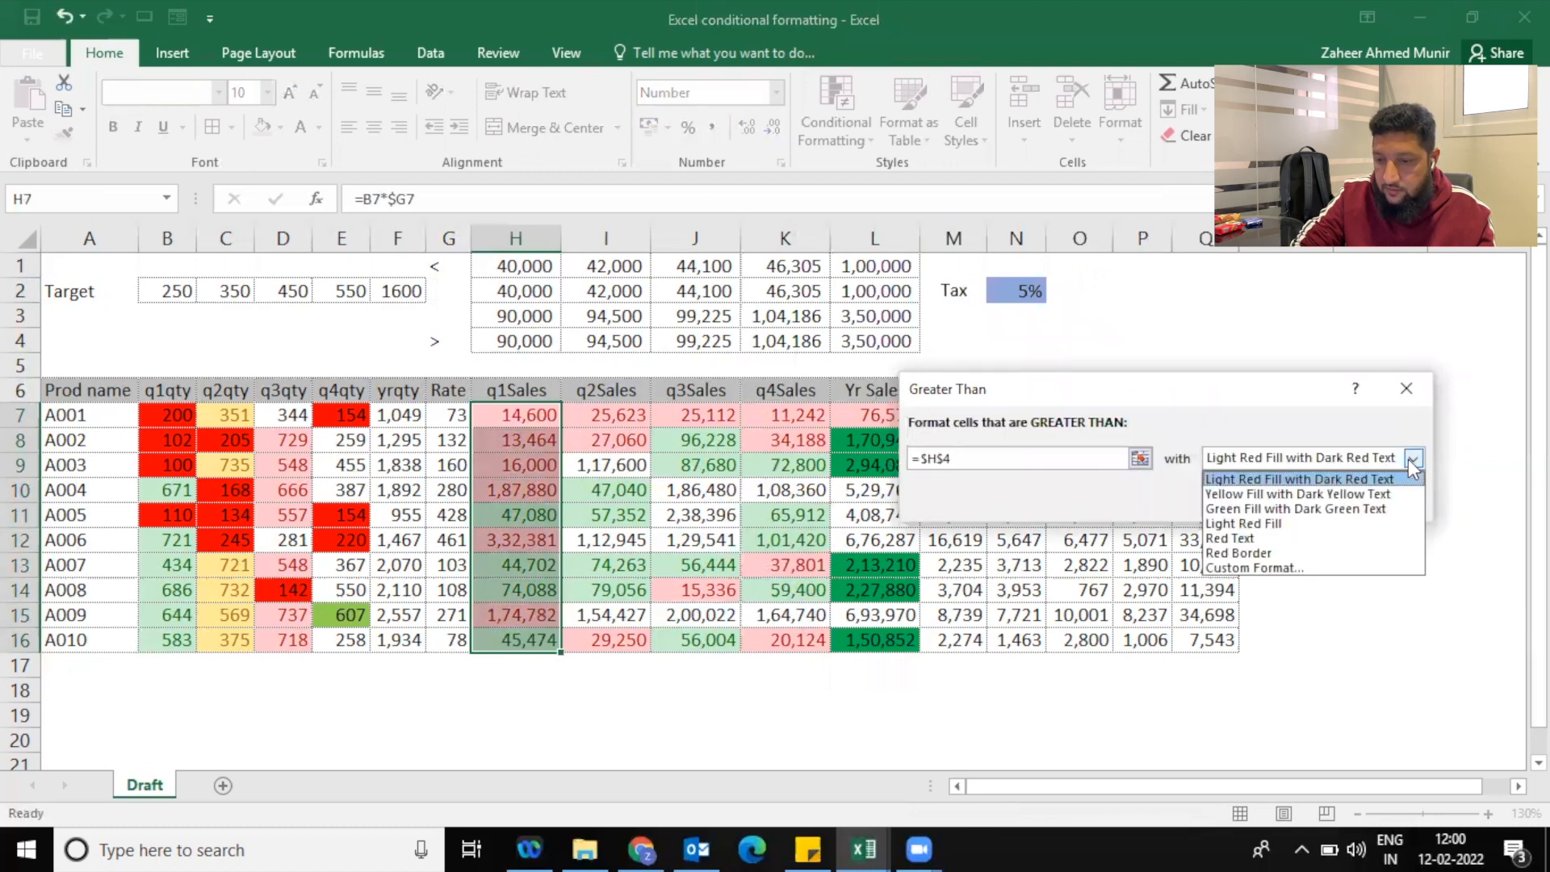
pyautogui.click(1344, 569)
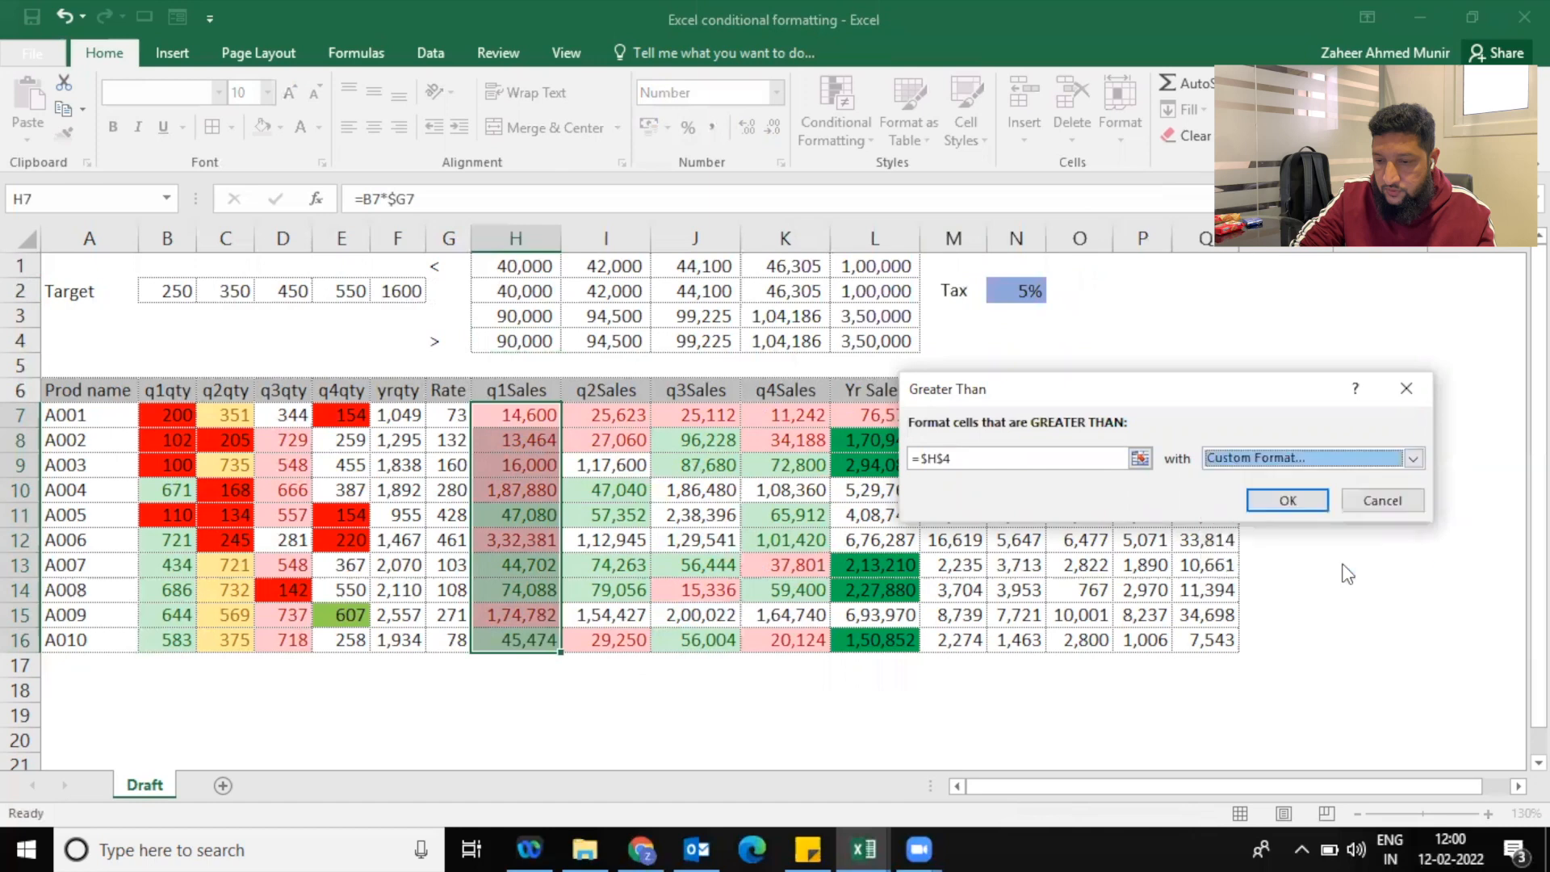
pyautogui.click(1002, 409)
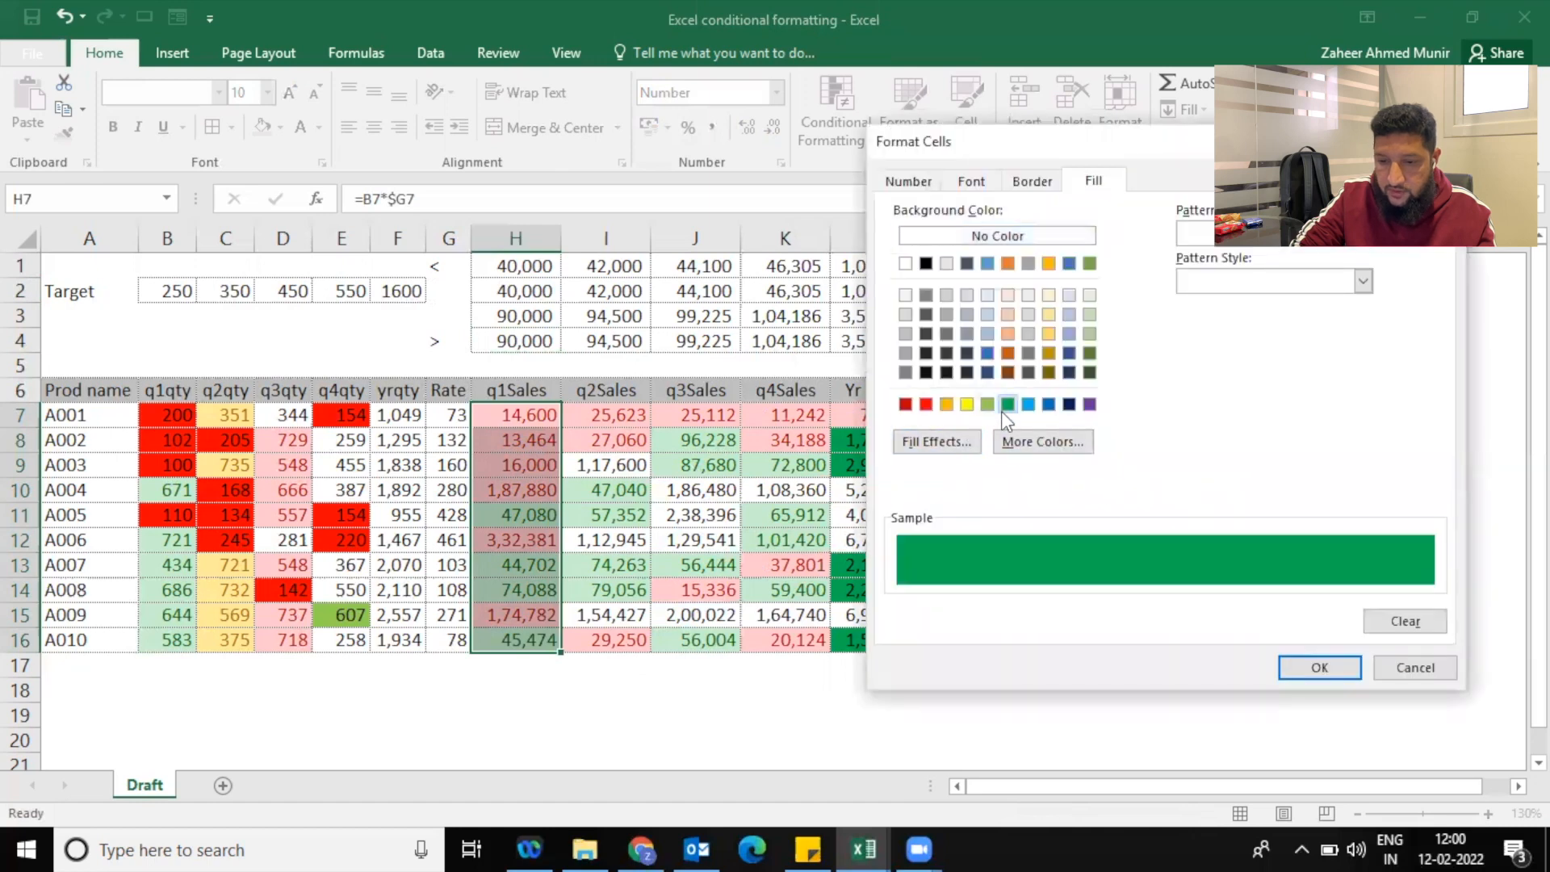
pyautogui.click(988, 407)
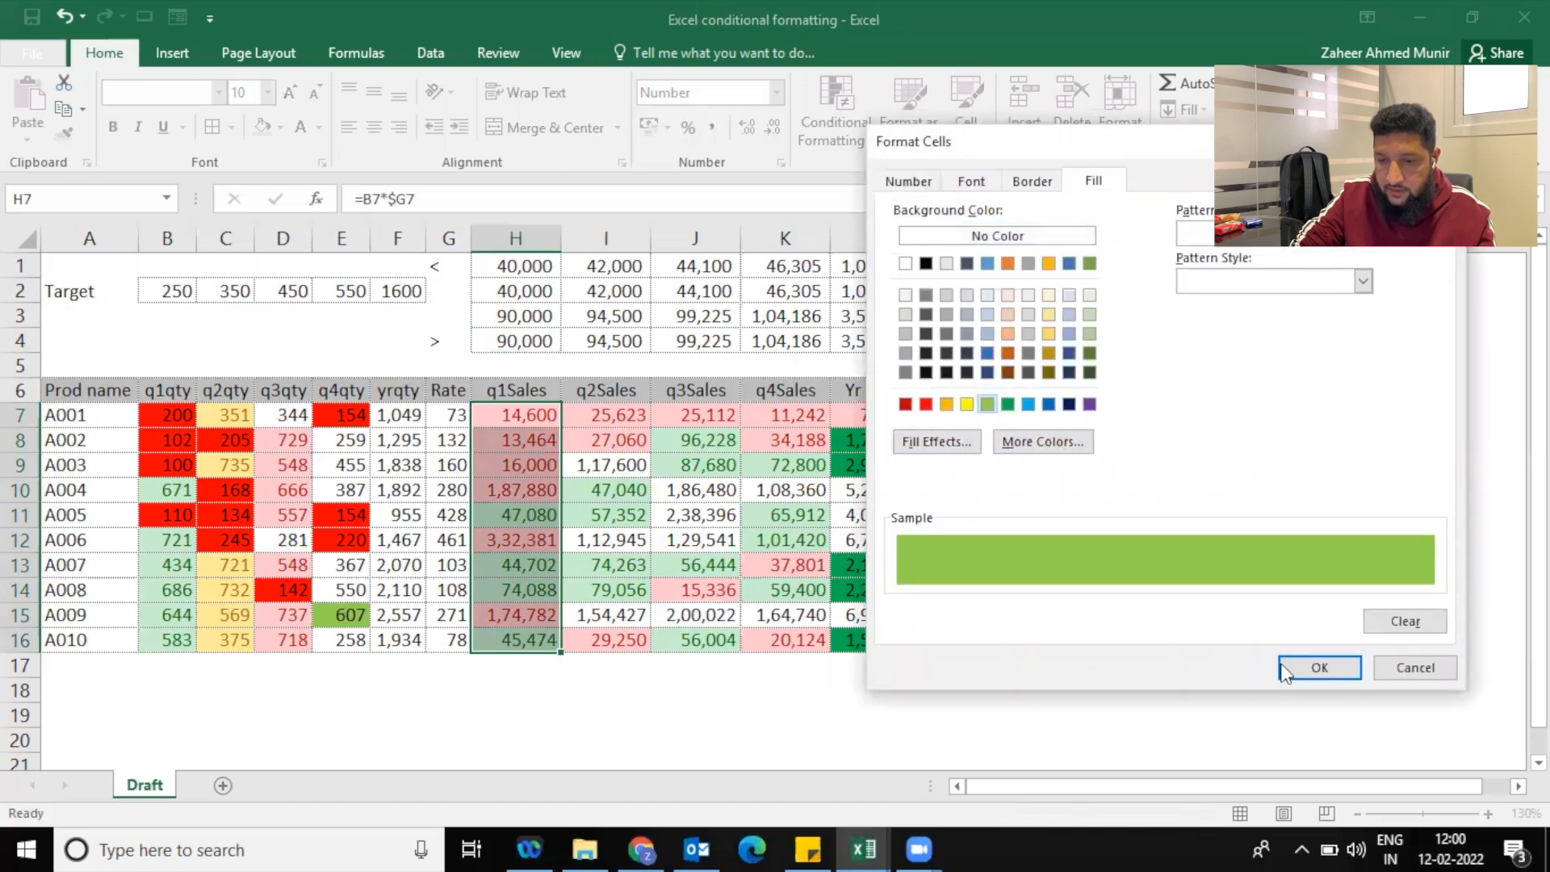
pyautogui.click(1308, 669)
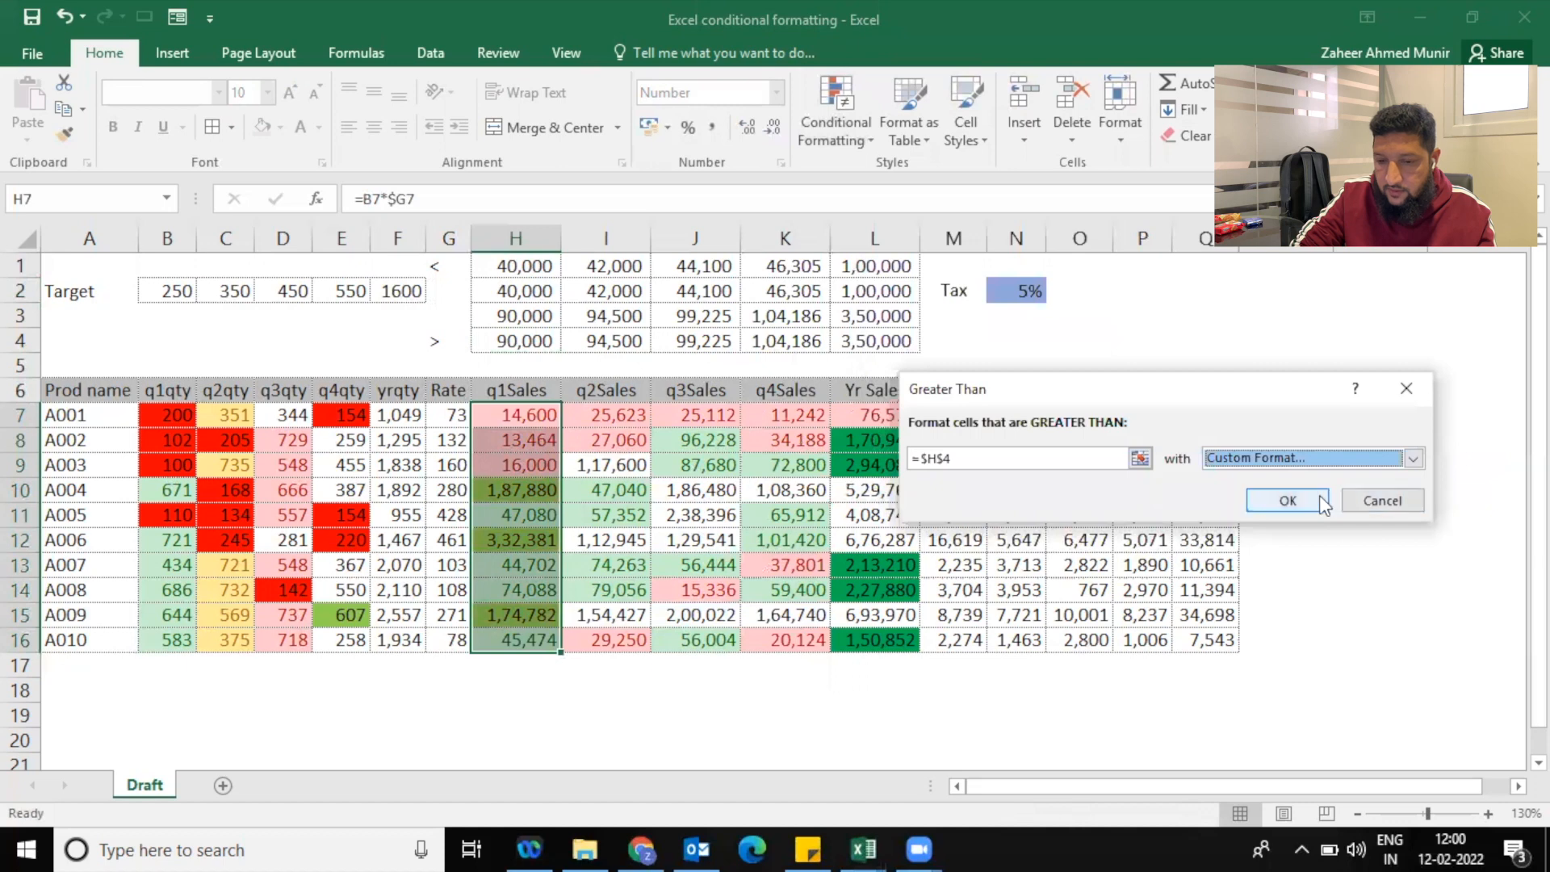
pyautogui.click(1287, 500)
# Highlight q2Sales values in I7:I16 that are greater than cell I4 using a custom format with a light green fill
pyautogui.moveTo(622, 415); pyautogui.dragTo(625, 638)
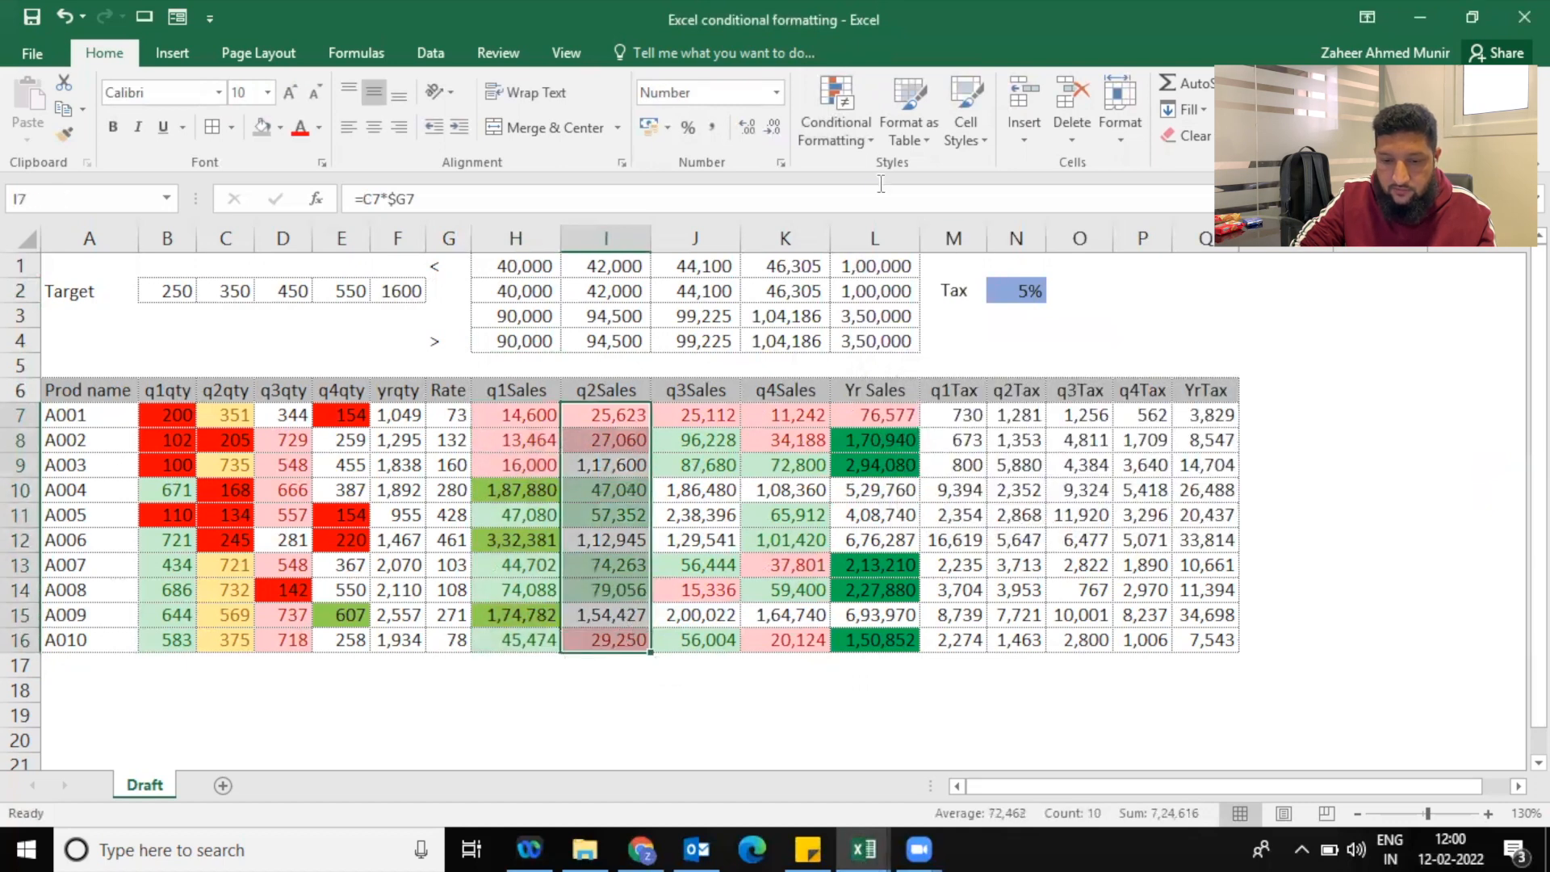
pyautogui.click(856, 138)
pyautogui.moveTo(937, 172)
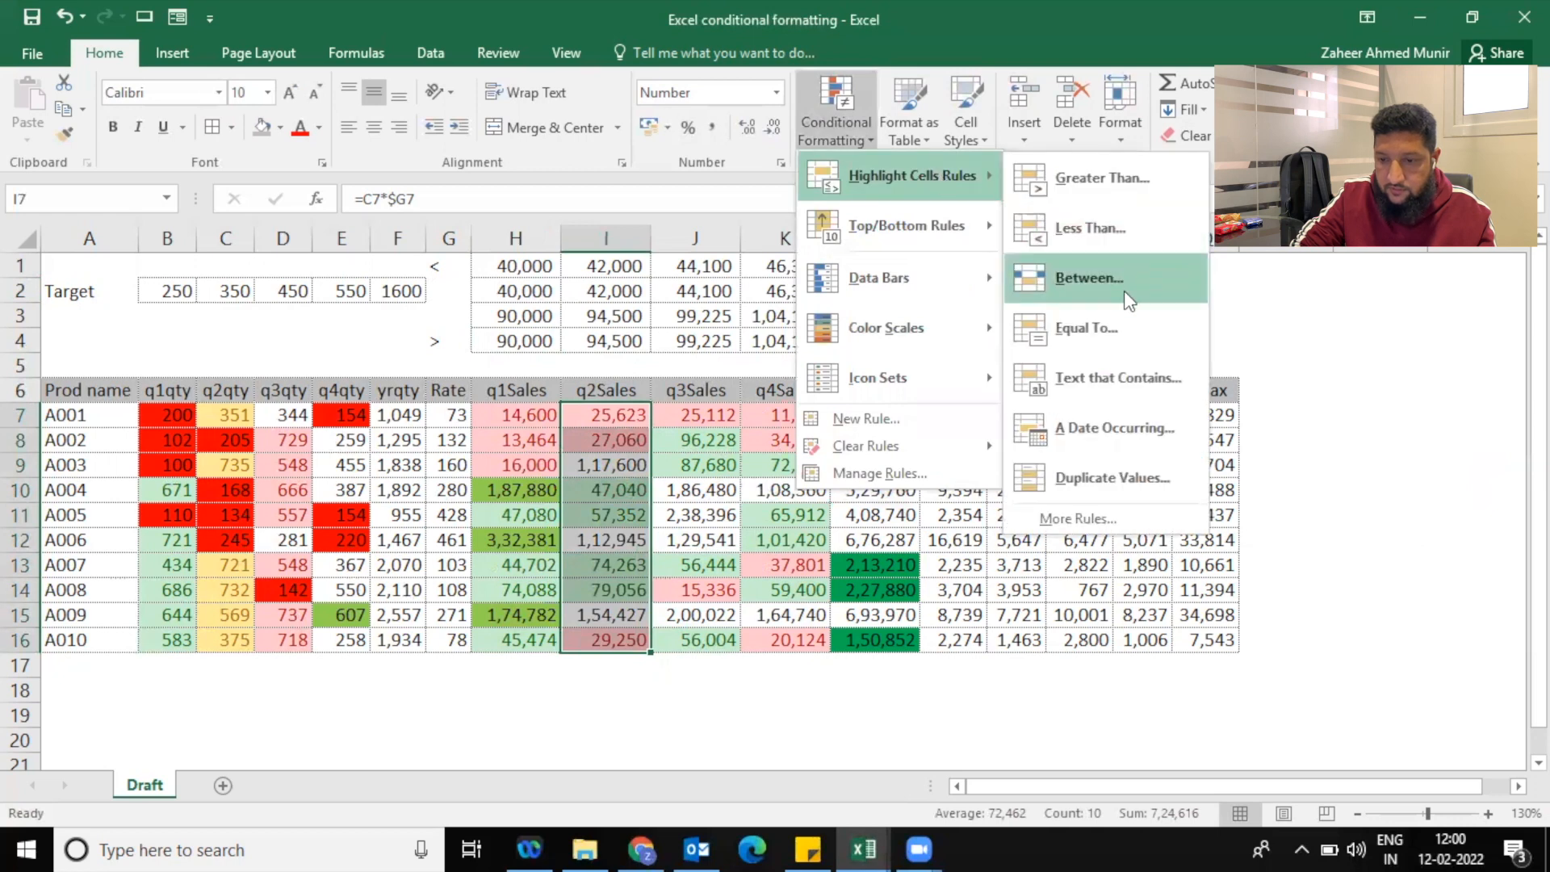
pyautogui.click(1141, 177)
pyautogui.click(634, 341)
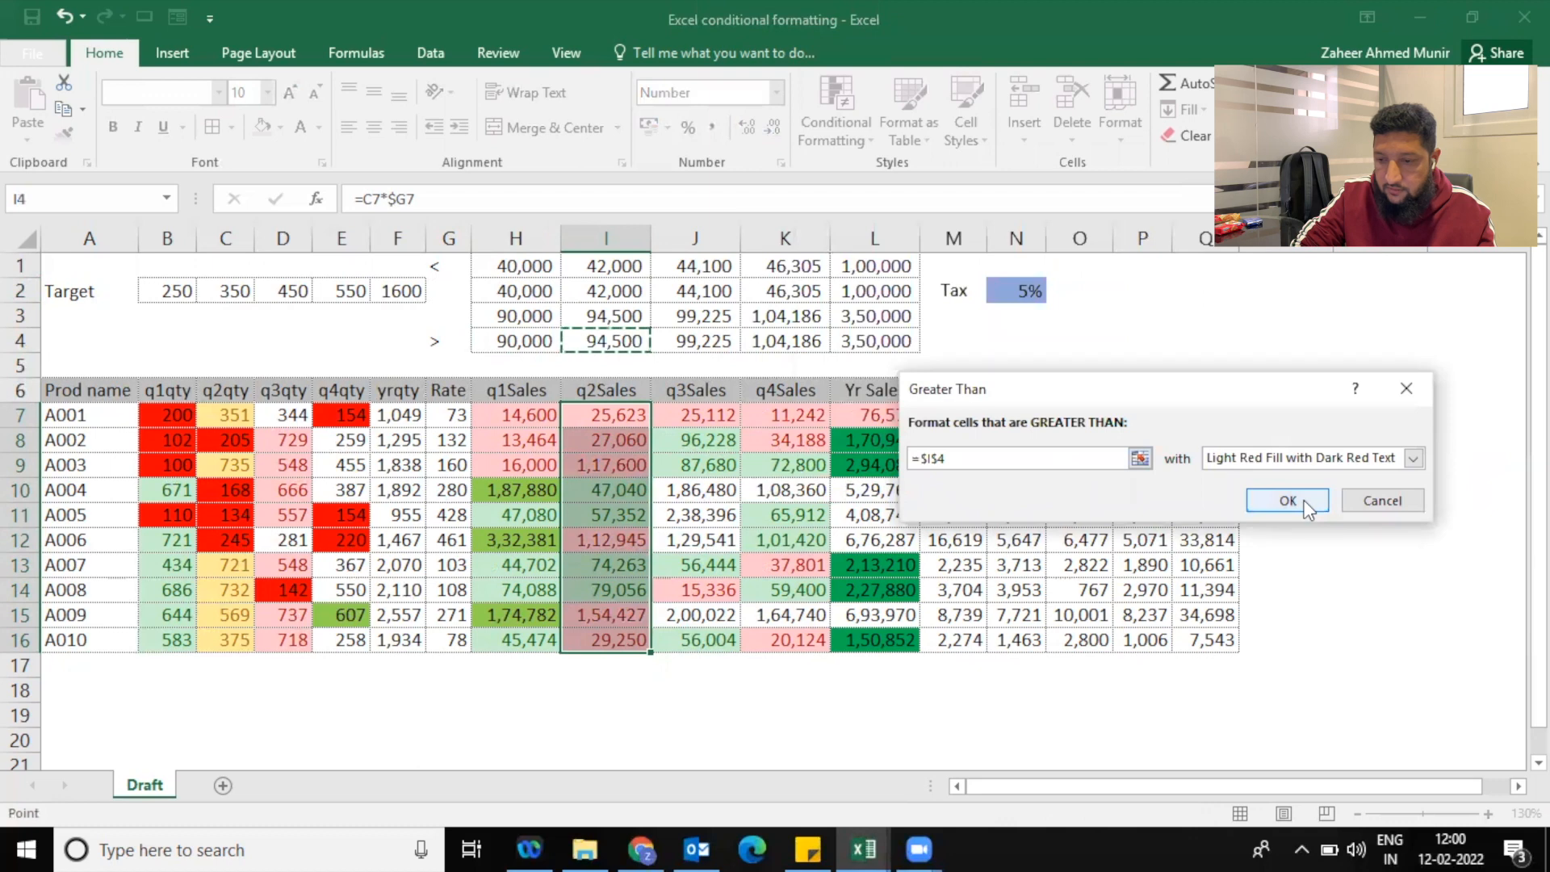
pyautogui.click(1347, 466)
pyautogui.click(1278, 570)
pyautogui.click(988, 404)
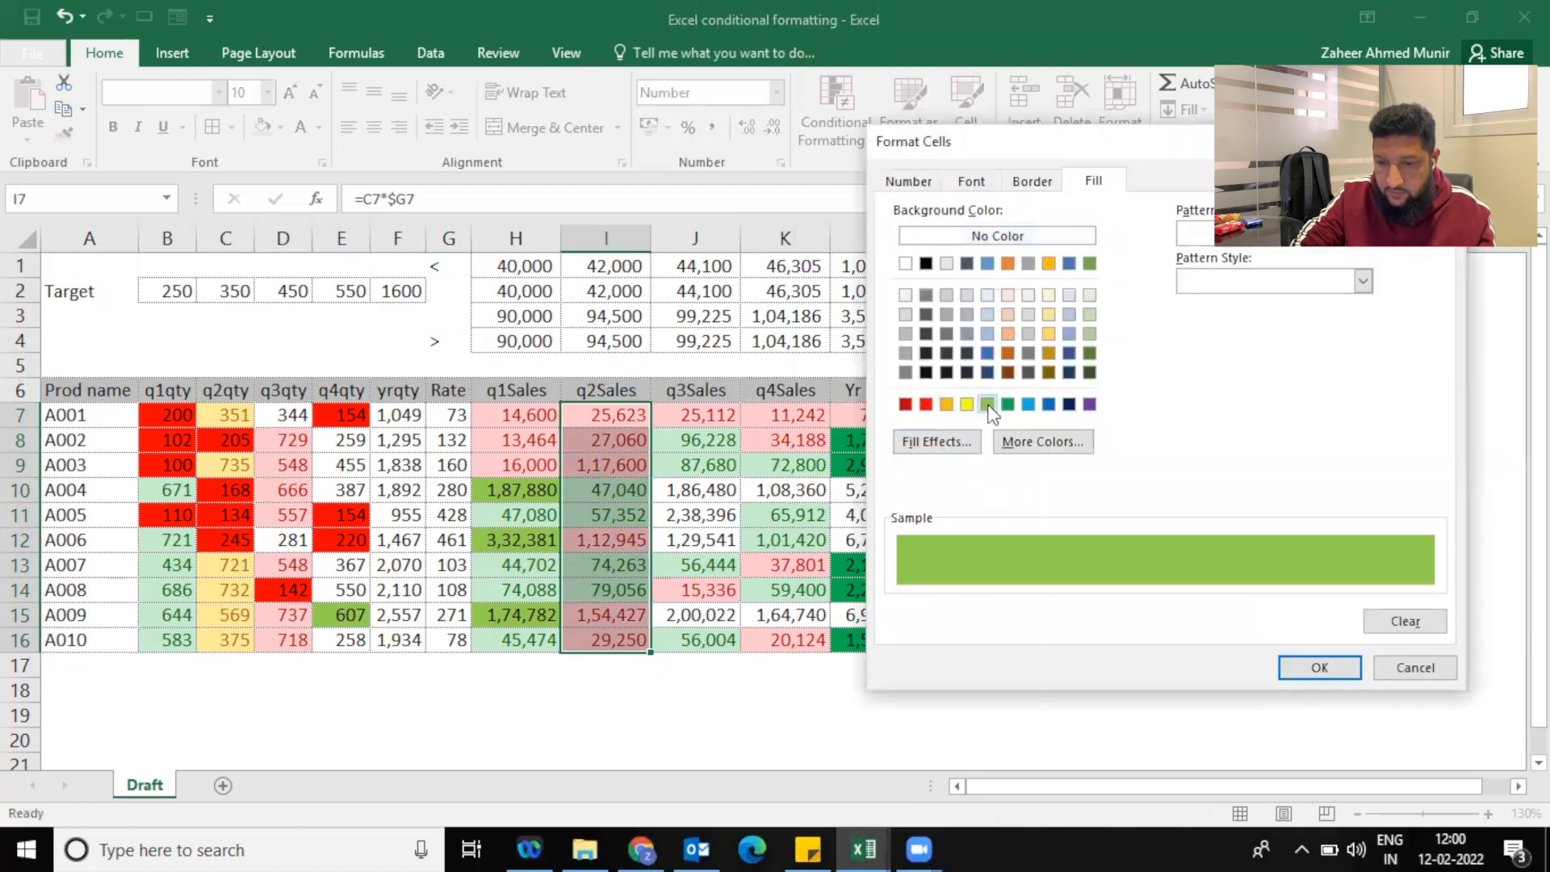
pyautogui.click(1316, 666)
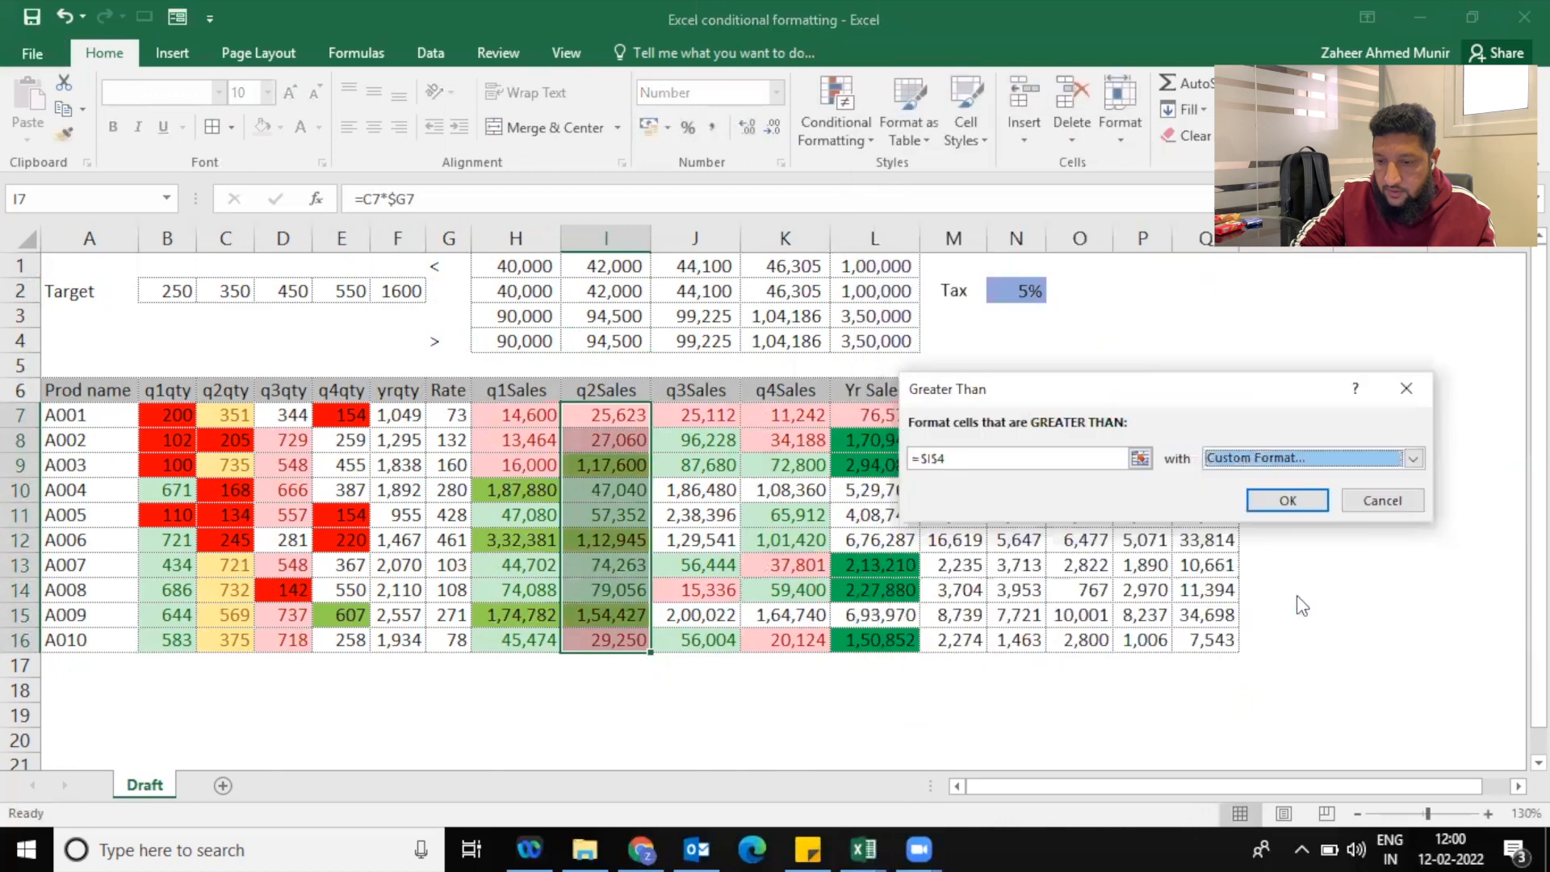
pyautogui.click(1273, 501)
# Highlight q3Sales values in J7:J16 that are greater than cell J4 using a custom format with a light green fill
pyautogui.moveTo(715, 415); pyautogui.dragTo(726, 645)
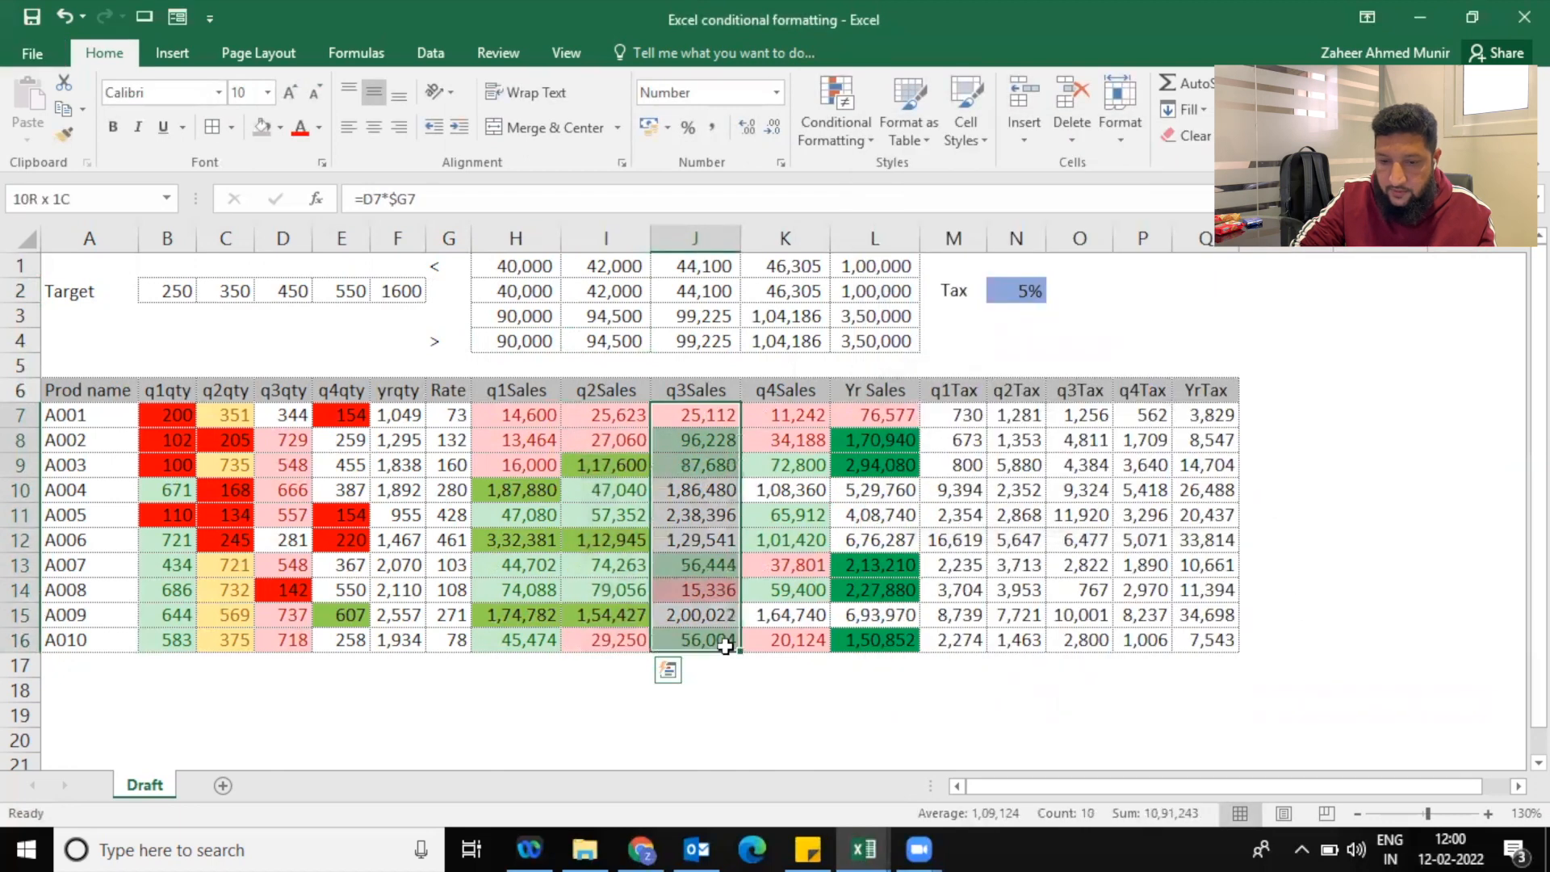
pyautogui.click(861, 109)
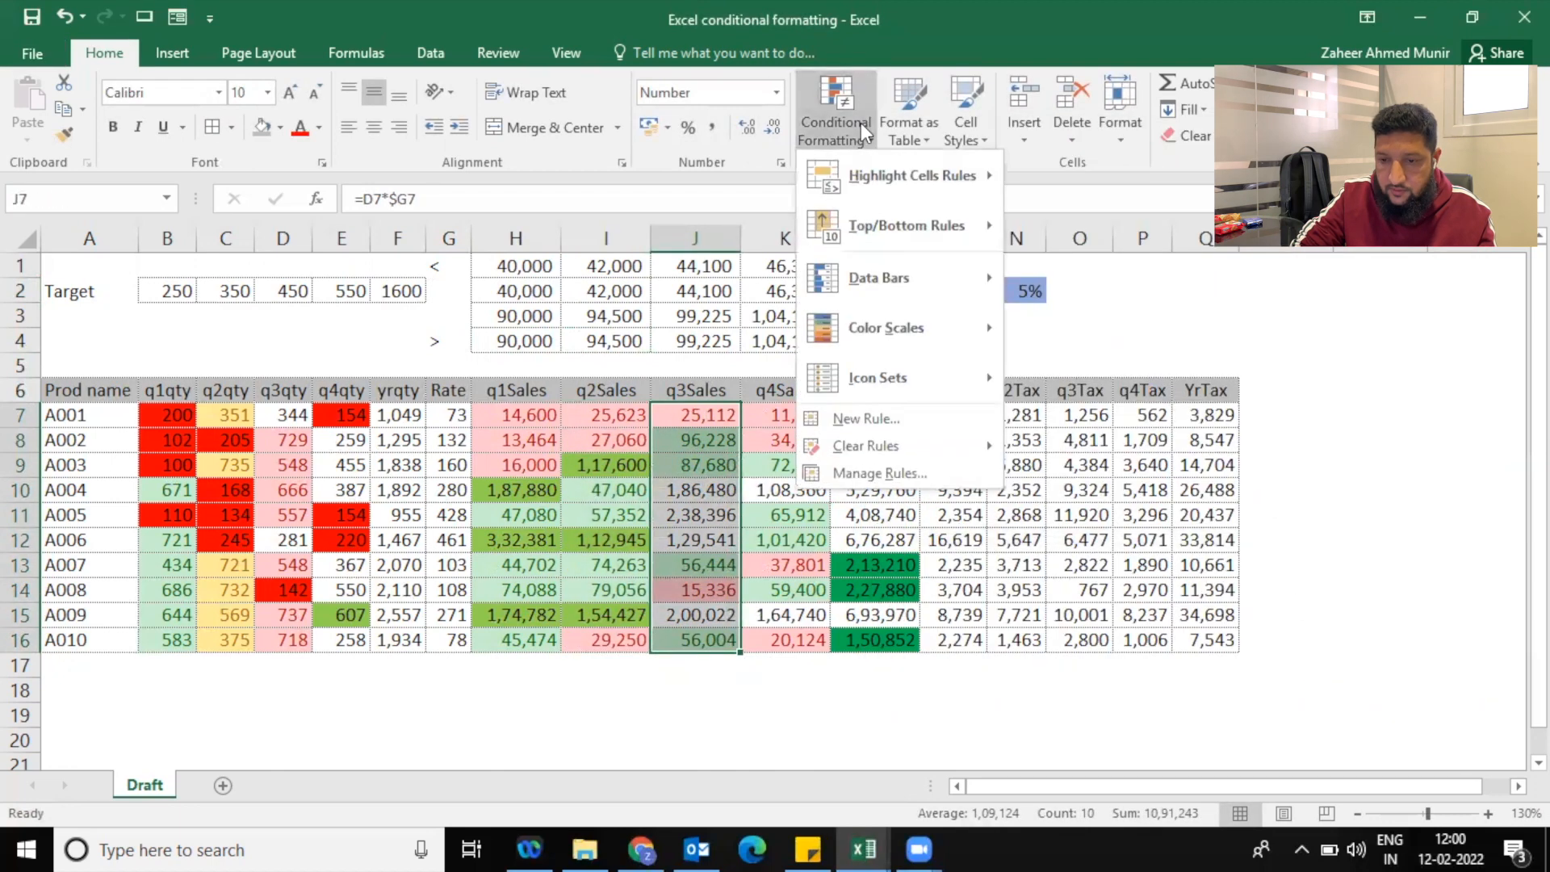
pyautogui.moveTo(952, 176)
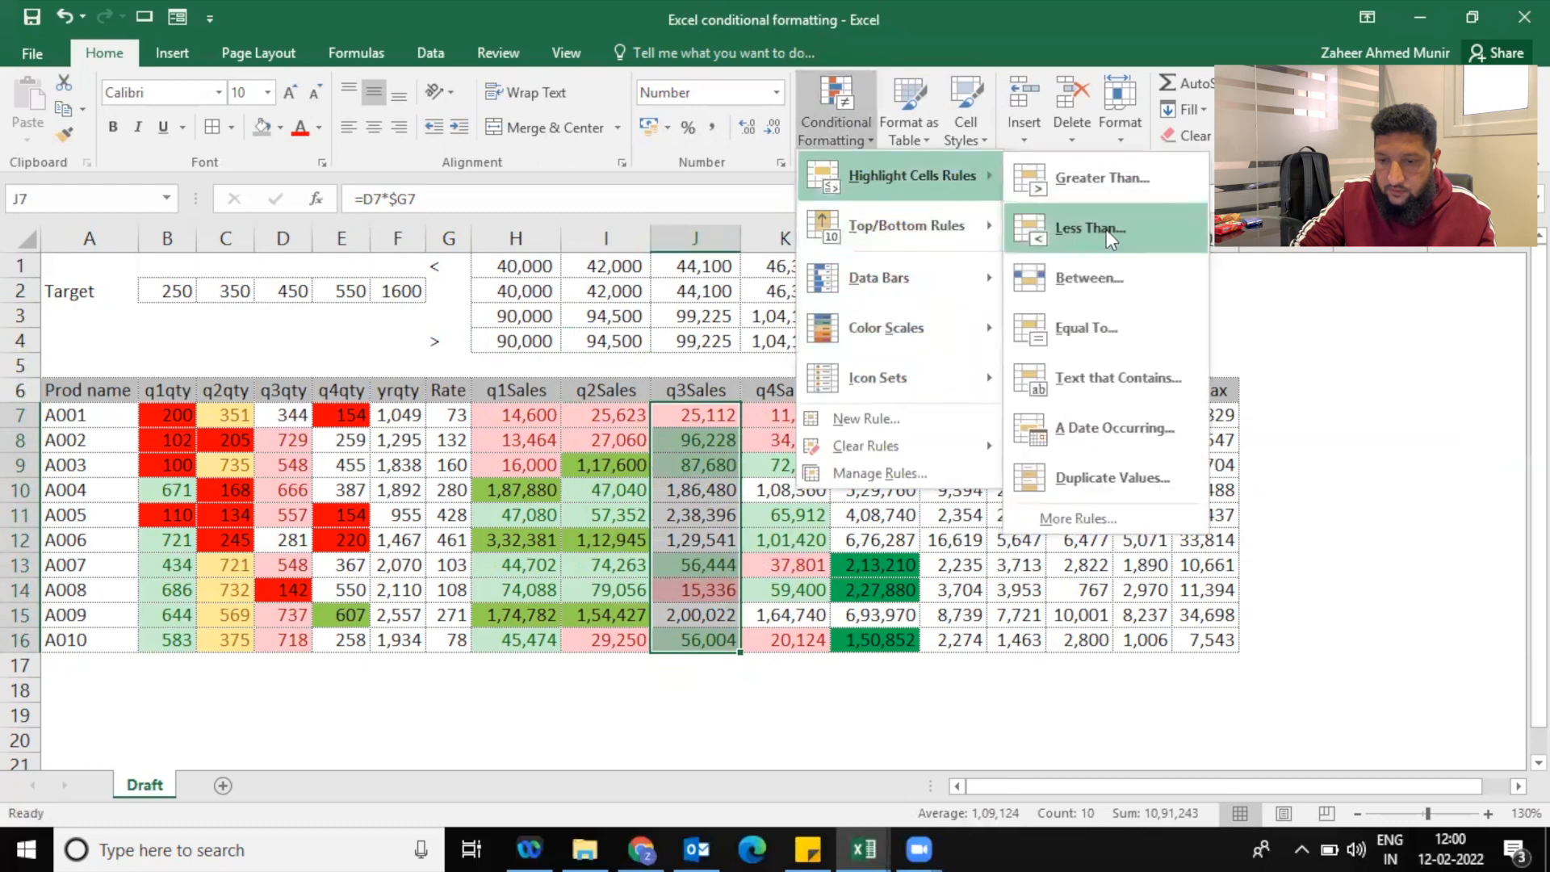
pyautogui.click(1144, 204)
pyautogui.click(704, 339)
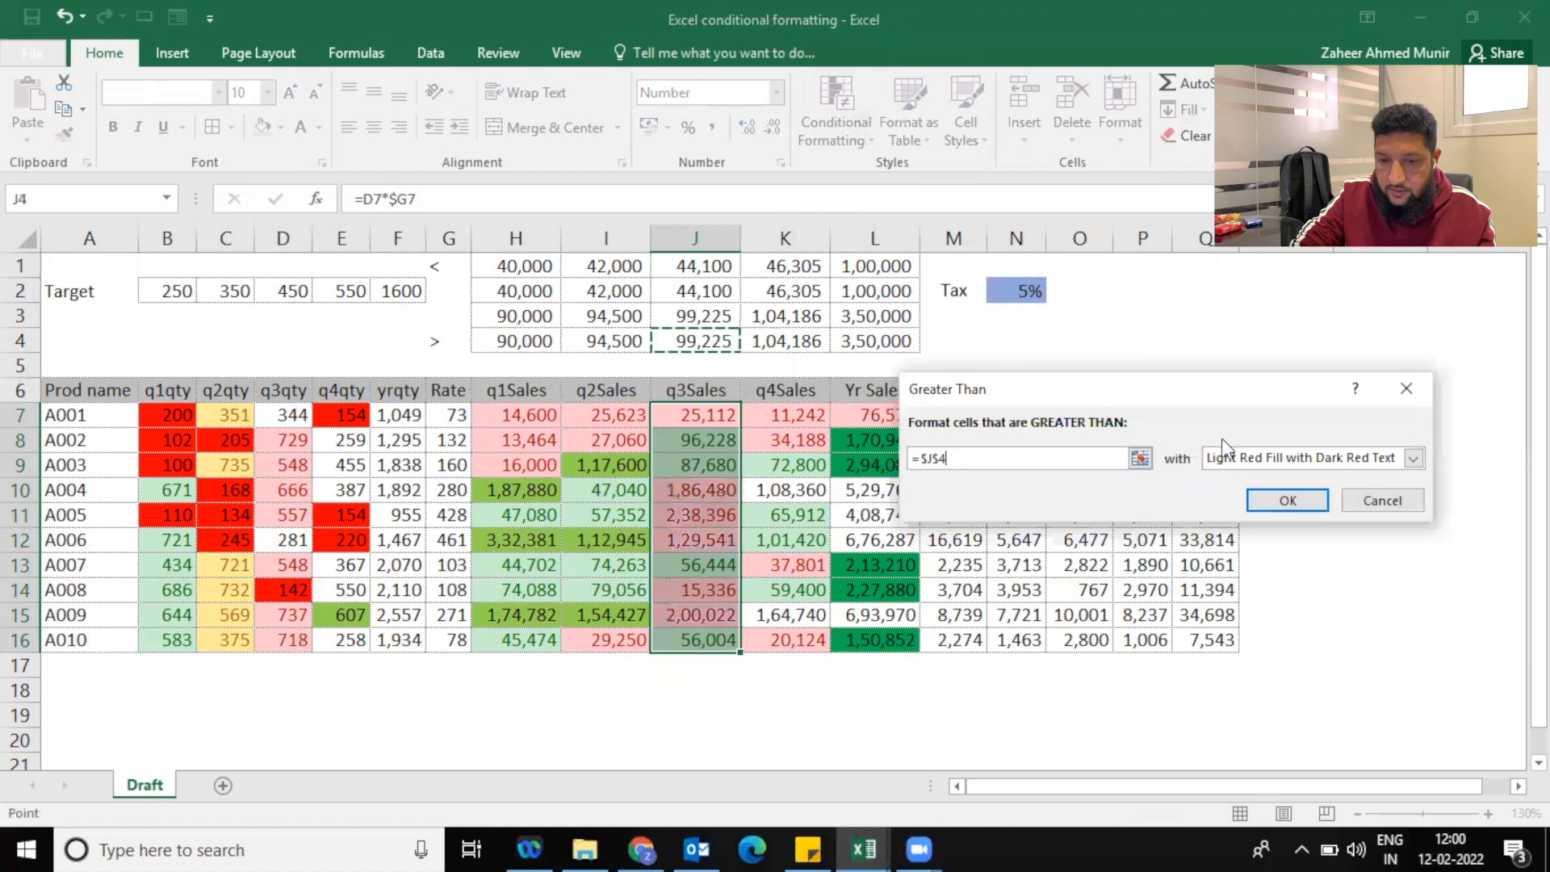
pyautogui.click(1296, 459)
pyautogui.click(1286, 569)
pyautogui.click(986, 404)
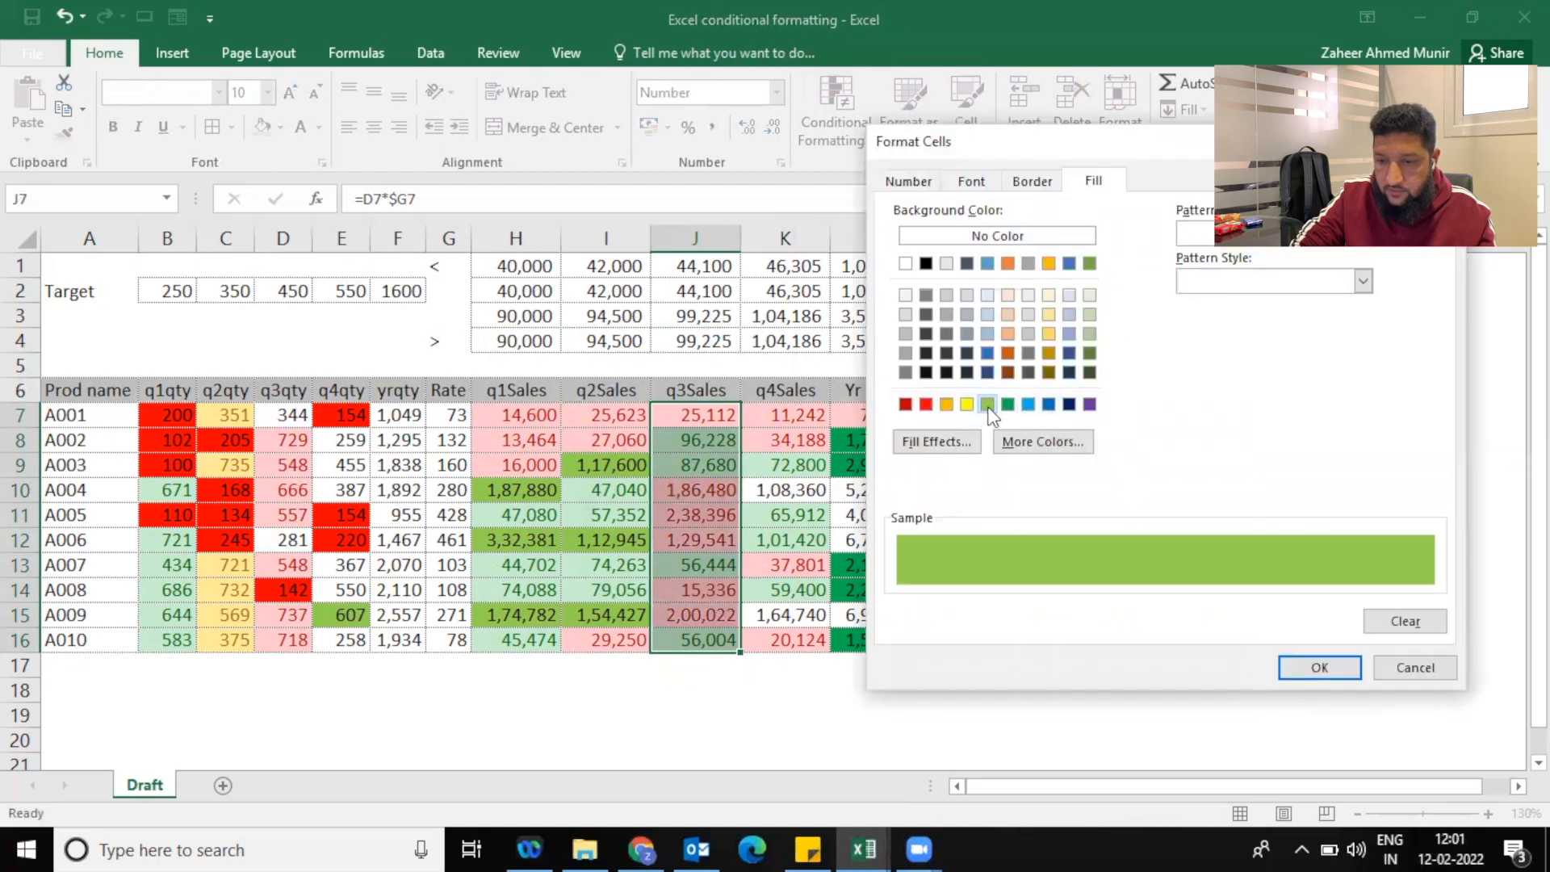
pyautogui.click(1297, 672)
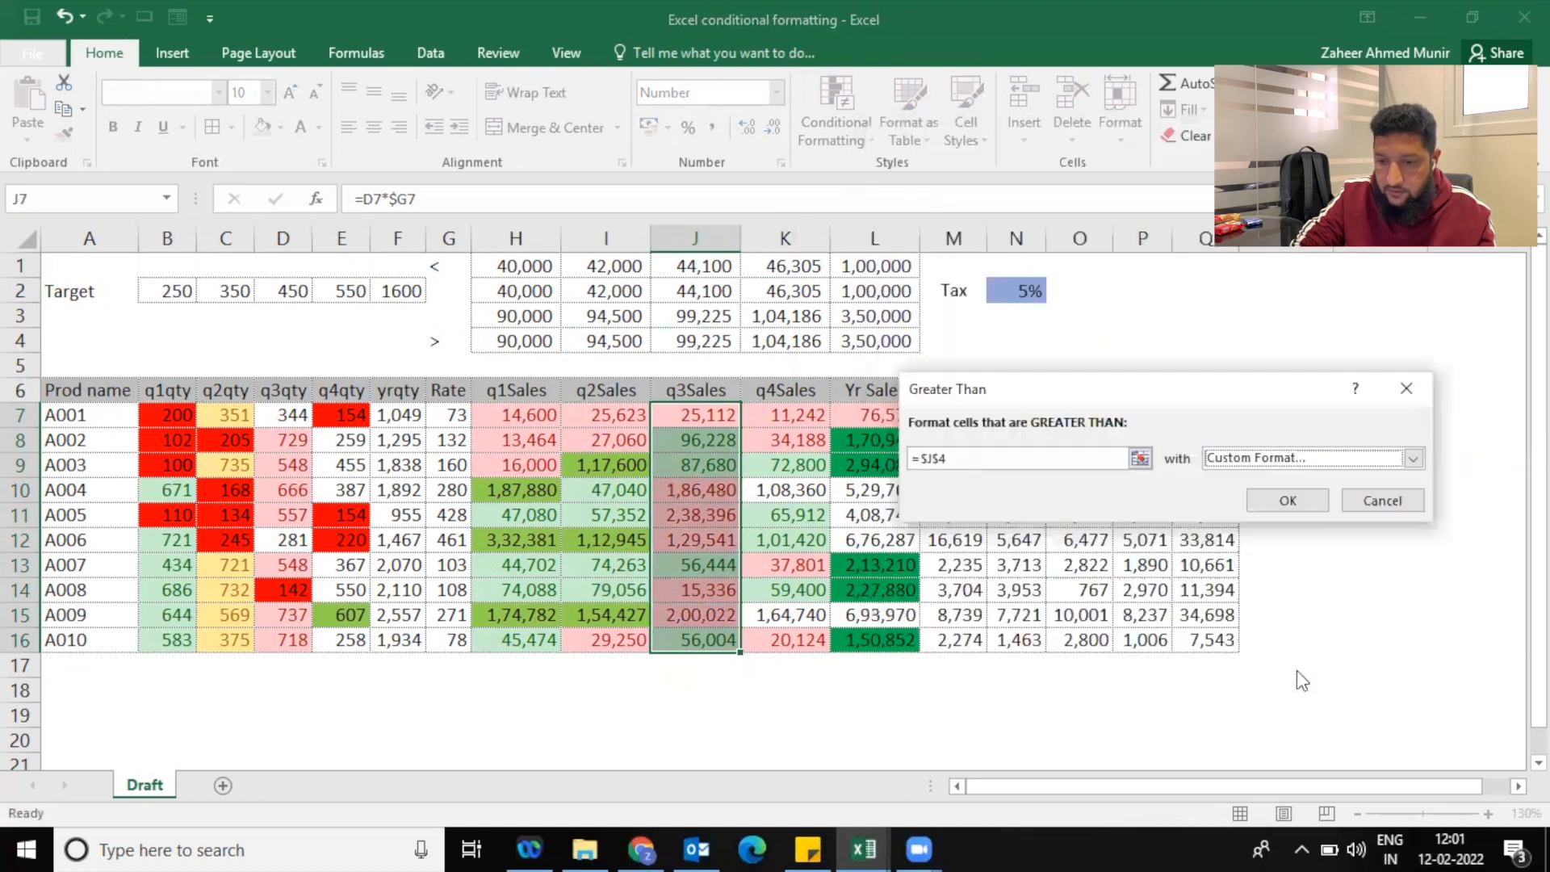
pyautogui.click(1287, 501)
# Highlight q4Sales values in K7:K16 that are greater than cell K4 using a custom format with a light green fill
pyautogui.moveTo(785, 414); pyautogui.dragTo(795, 638)
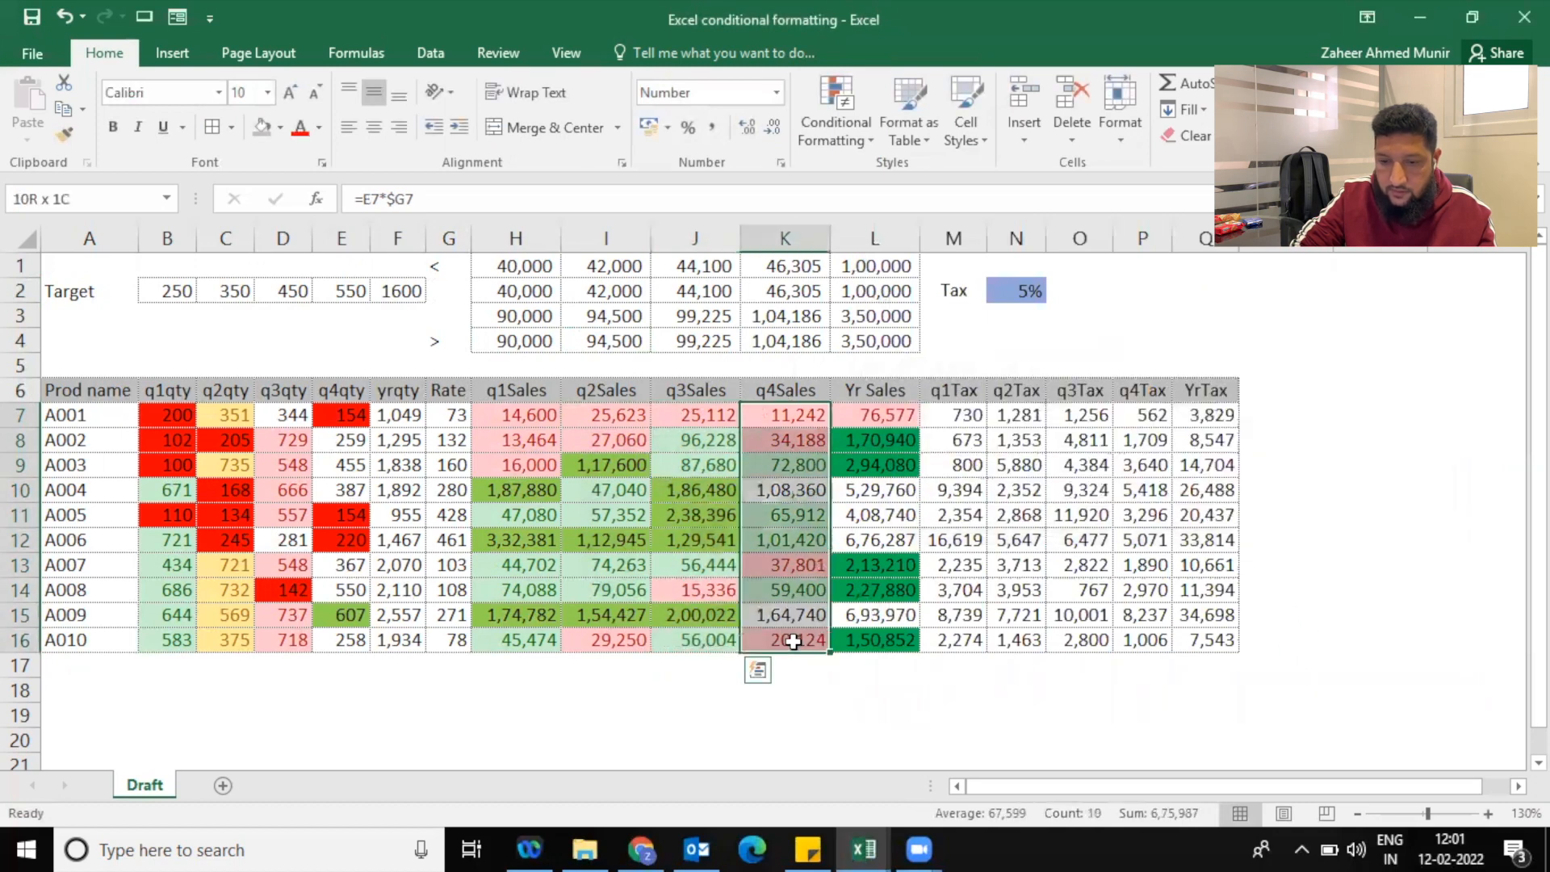
pyautogui.click(861, 114)
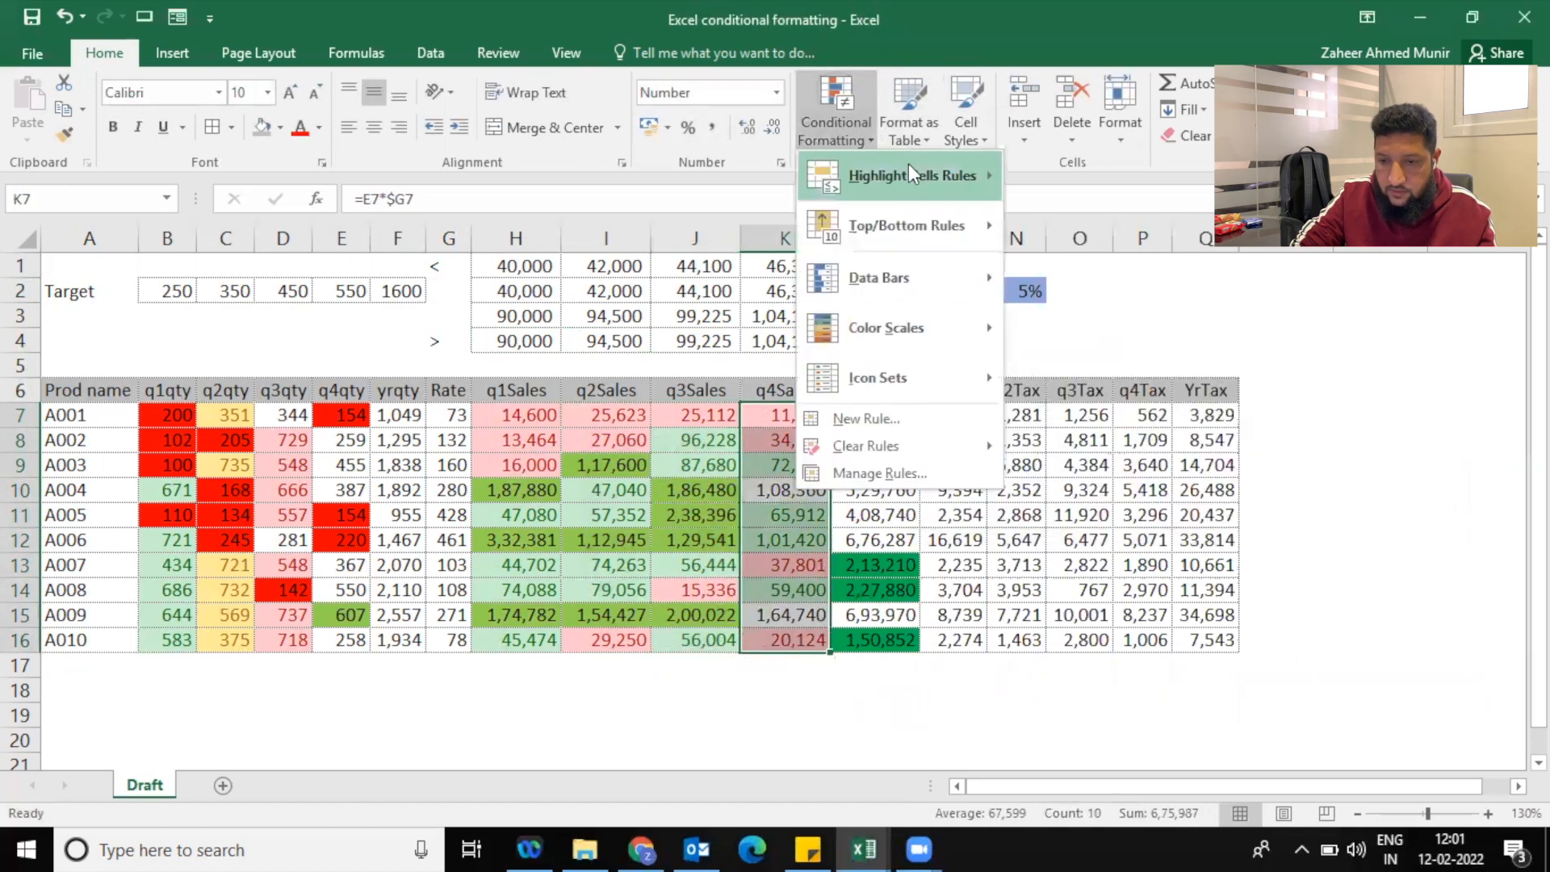
pyautogui.moveTo(908, 163)
pyautogui.click(1074, 167)
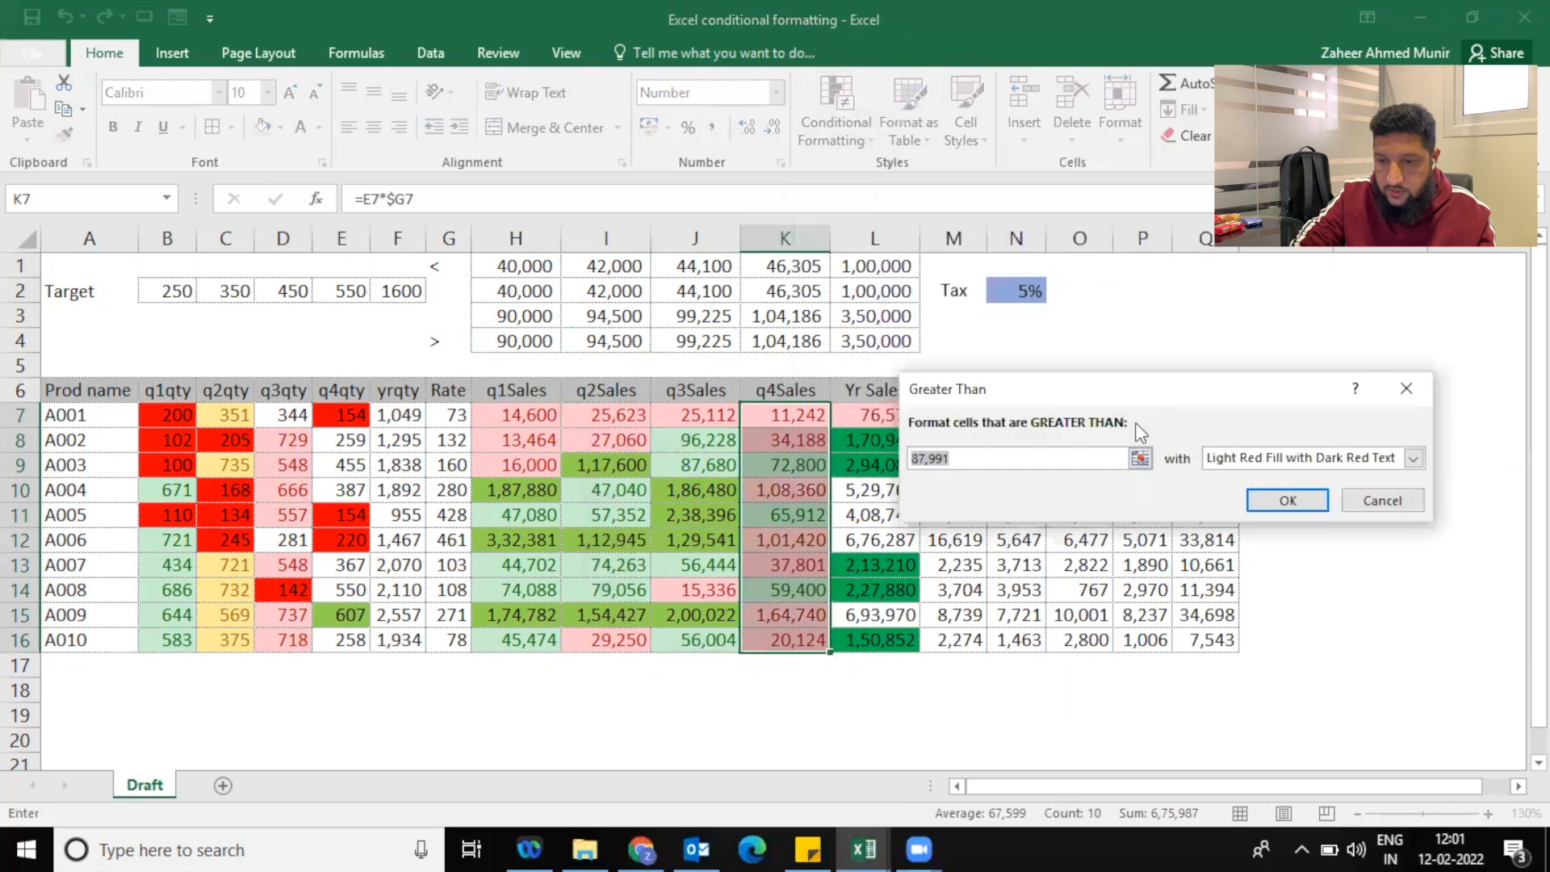
pyautogui.click(1140, 458)
pyautogui.click(787, 341)
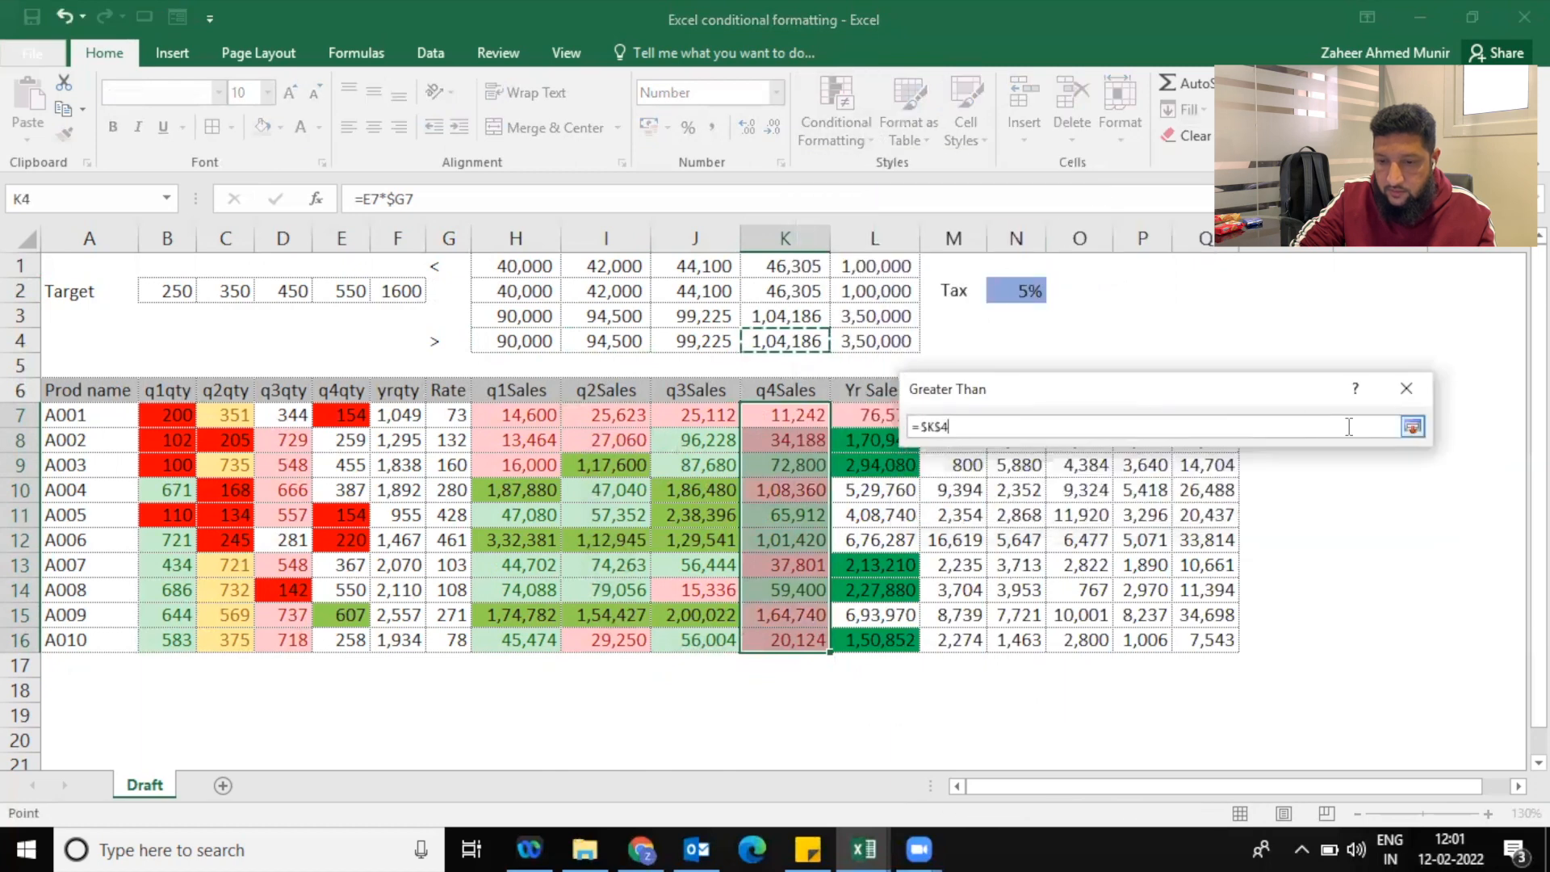
pyautogui.click(1412, 426)
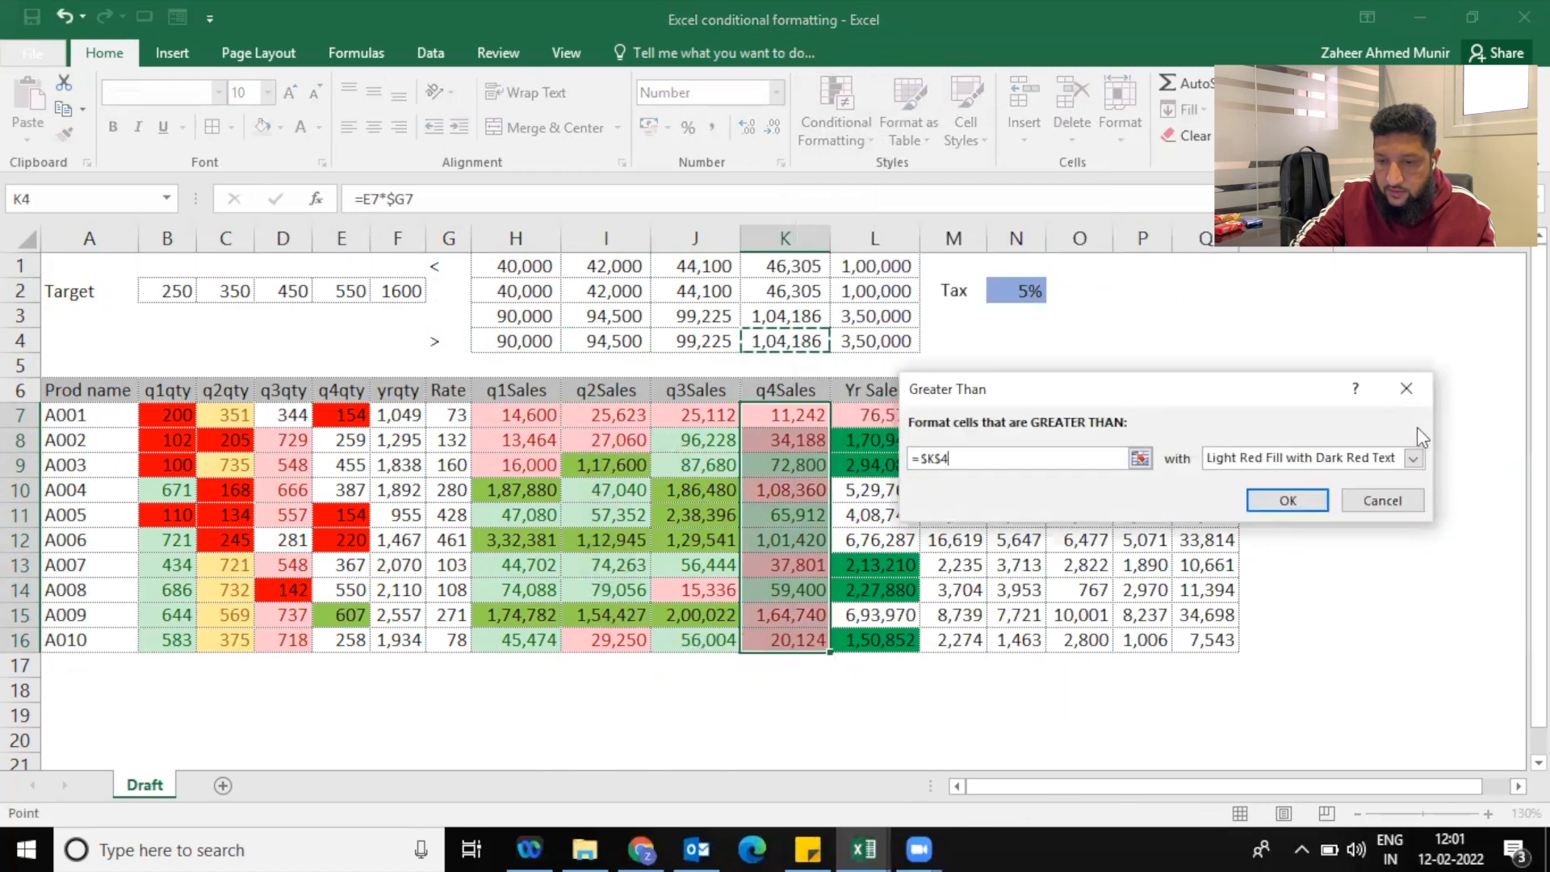
pyautogui.click(1387, 459)
pyautogui.click(1311, 568)
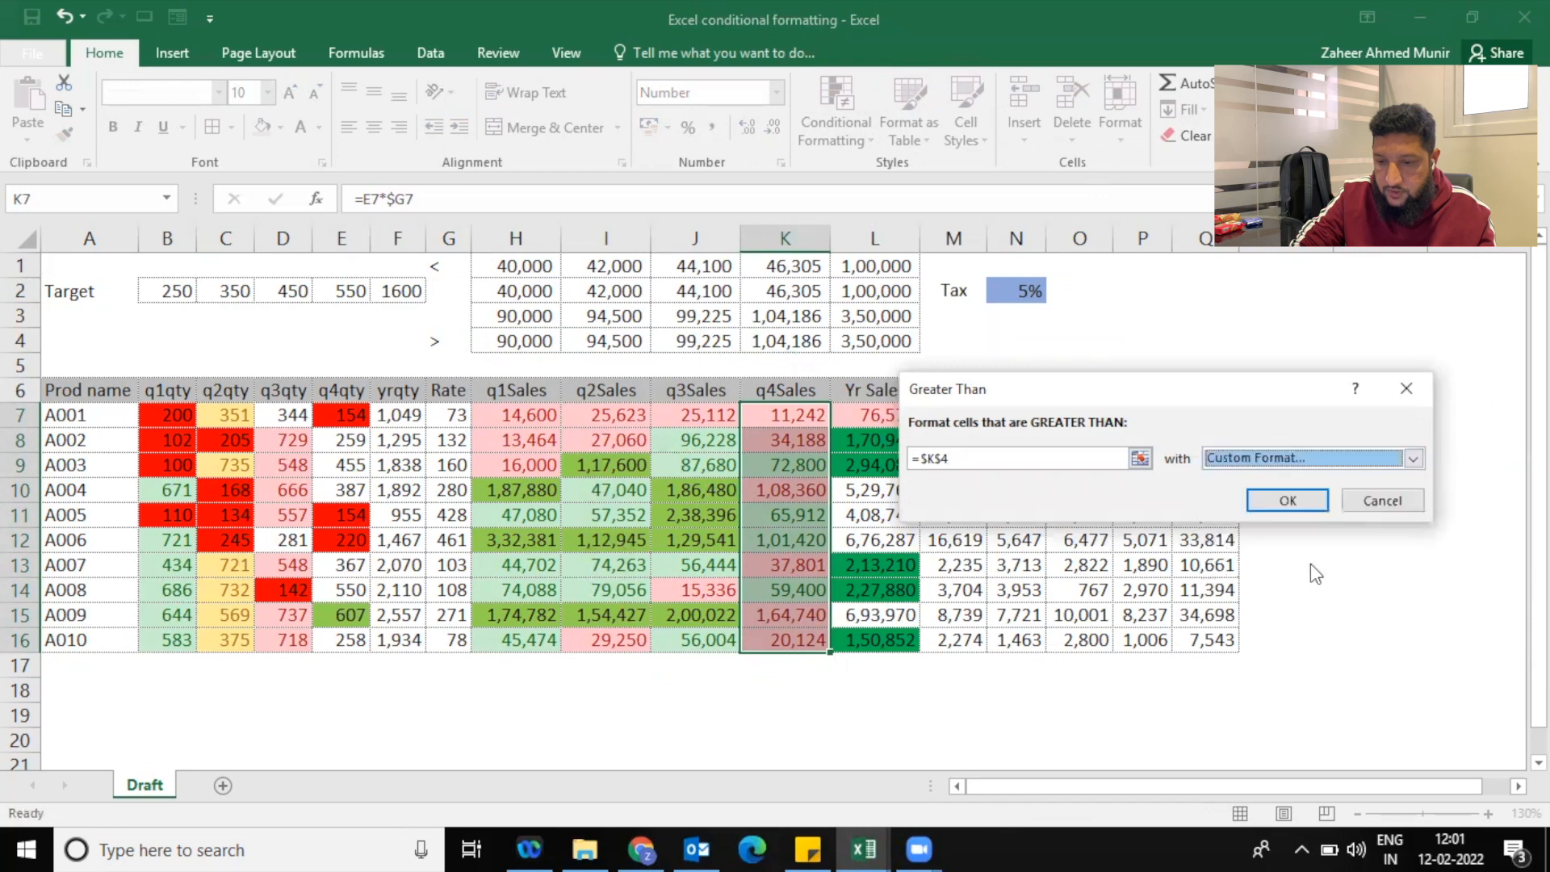
pyautogui.click(984, 405)
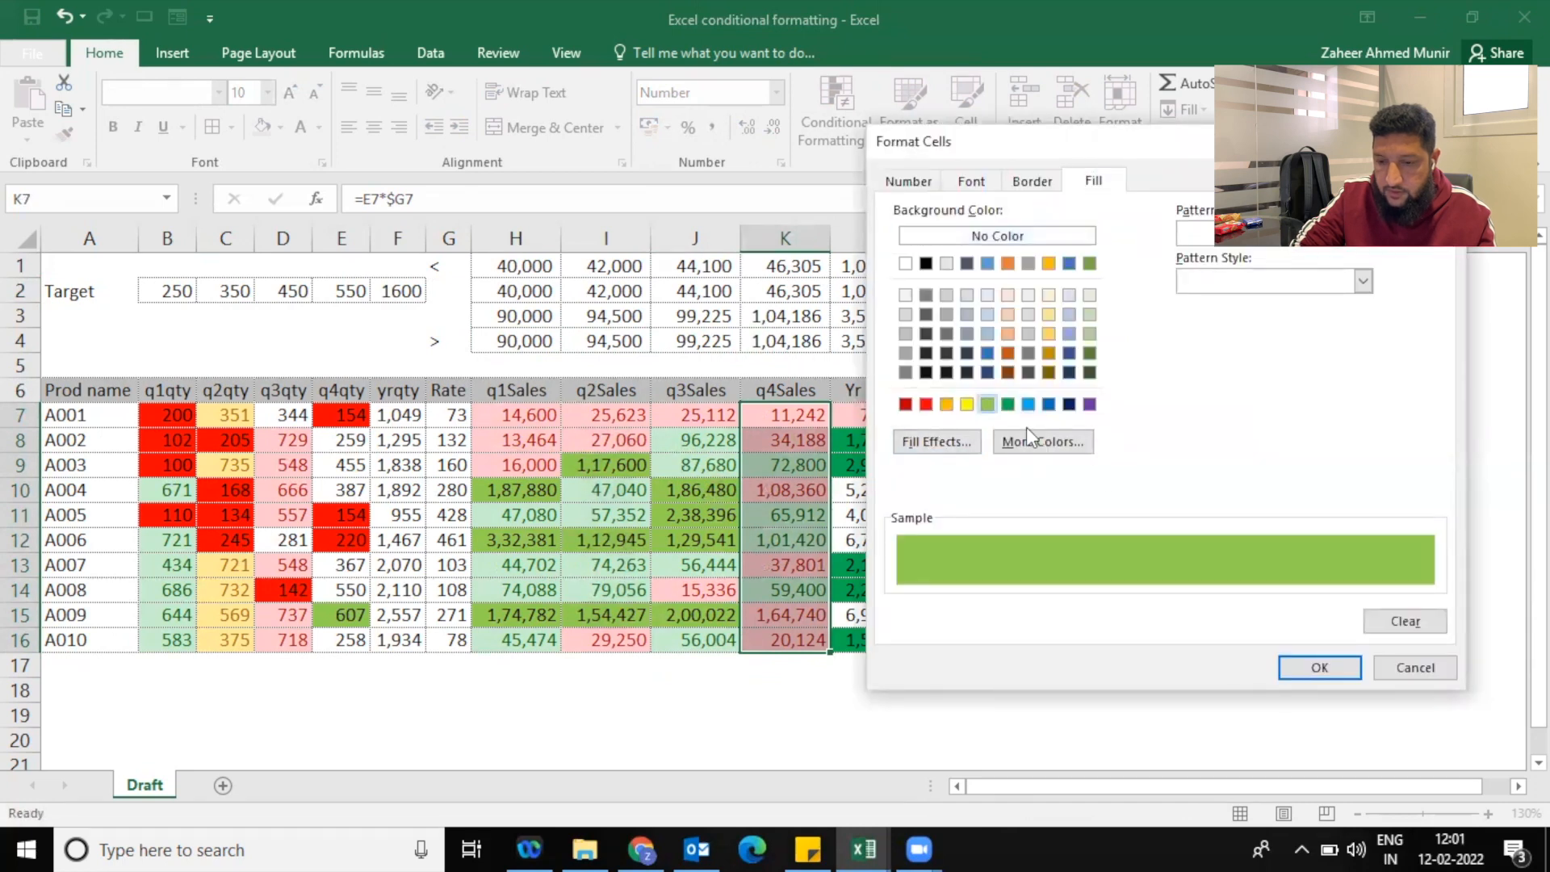
pyautogui.click(1316, 662)
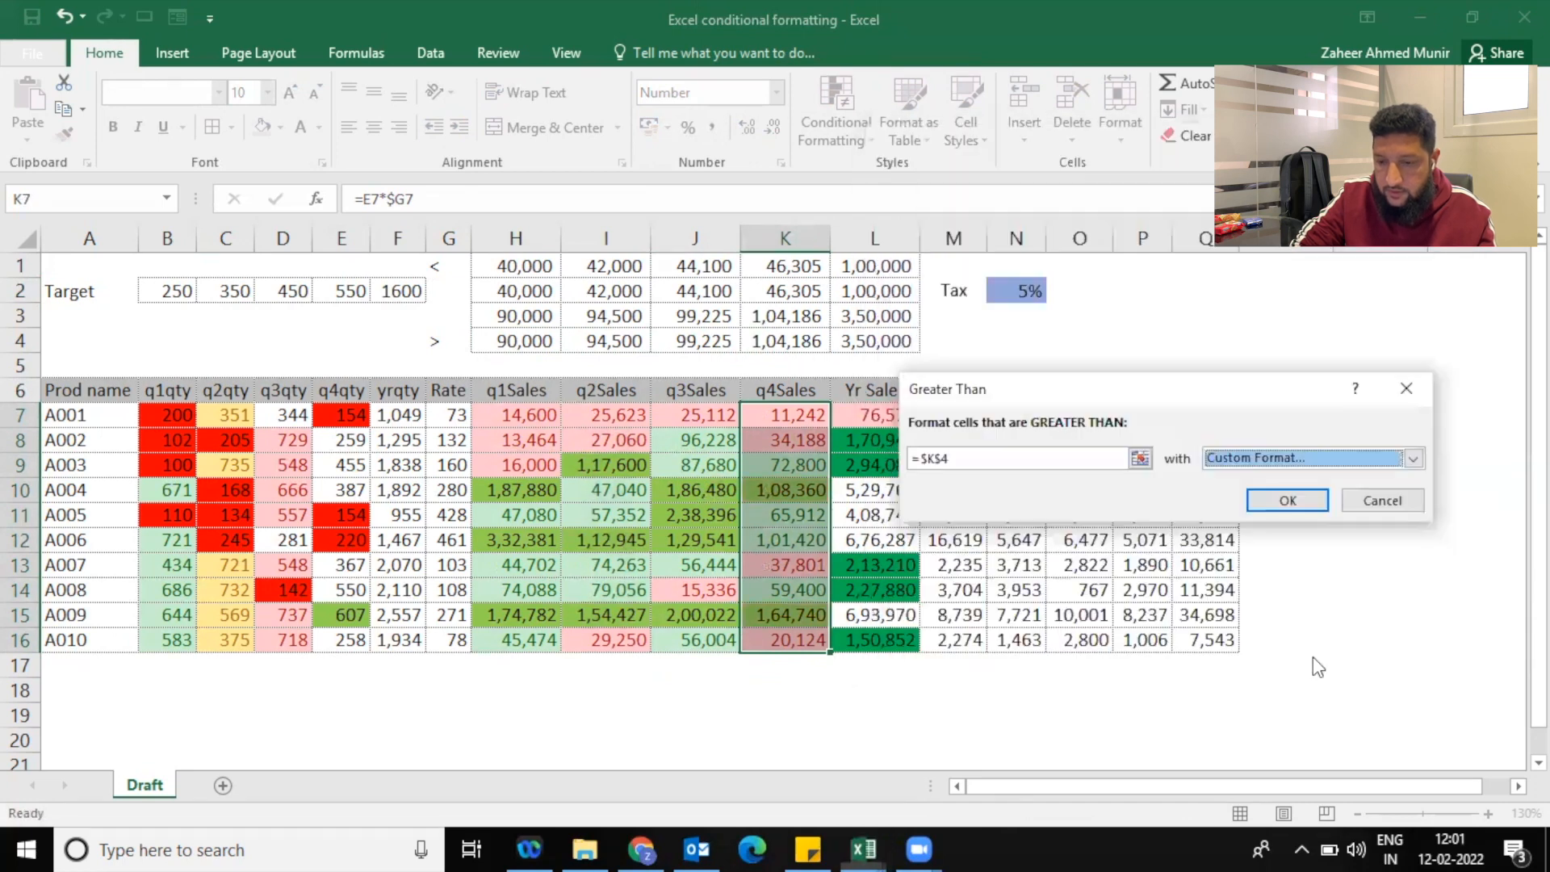
pyautogui.click(1263, 501)
# Highlight Yr Sales values in L7:L16 that are greater than cell L4 using a custom format with a light blue fill
pyautogui.moveTo(875, 412); pyautogui.dragTo(880, 642)
pyautogui.click(859, 136)
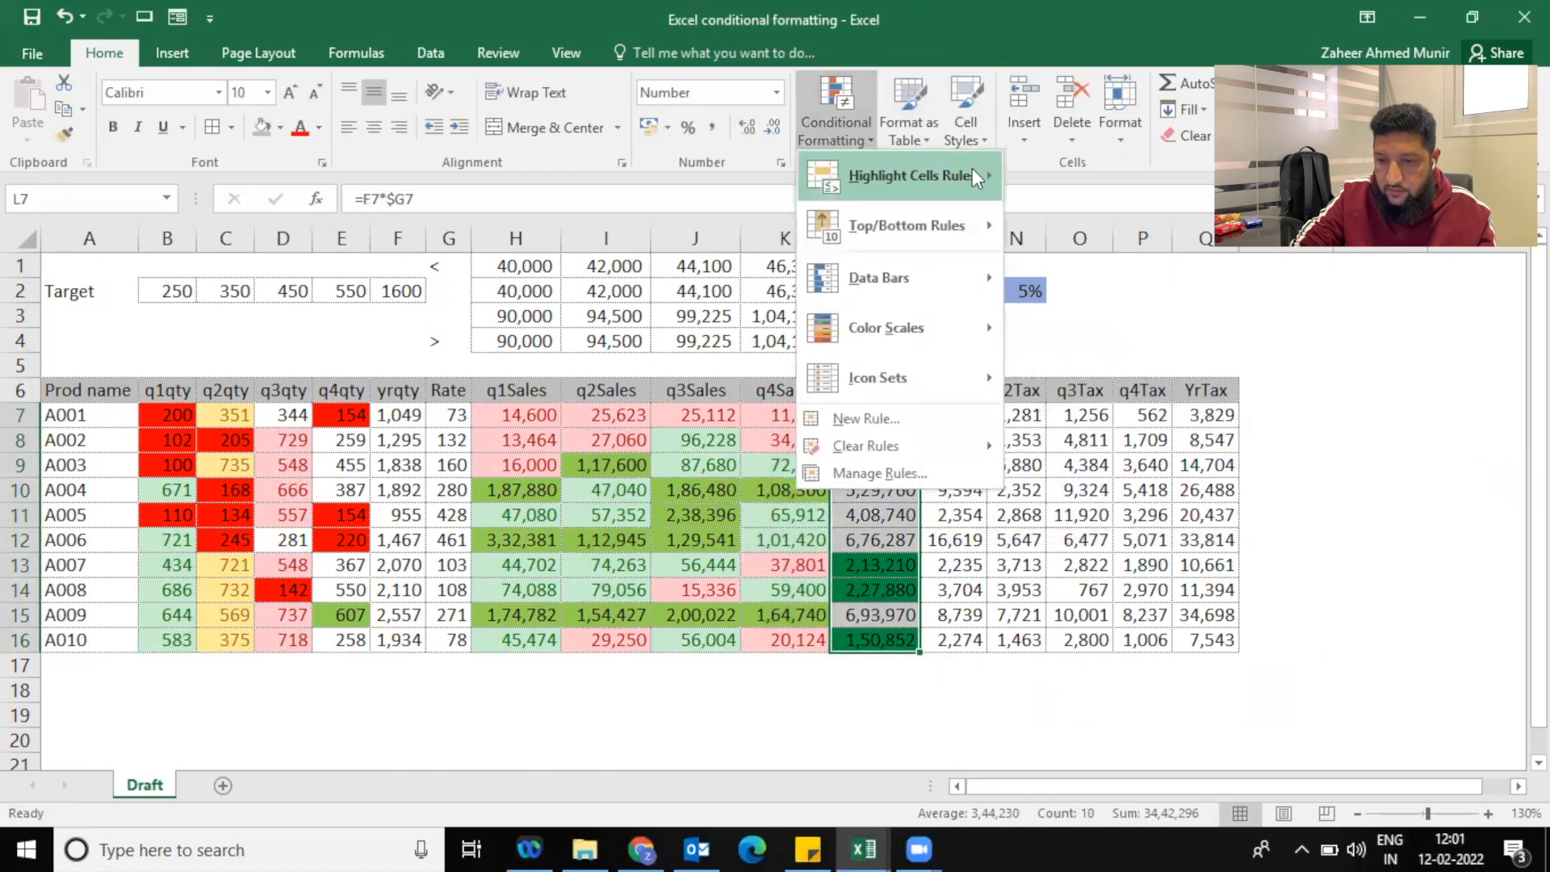
pyautogui.moveTo(972, 173)
pyautogui.click(1108, 179)
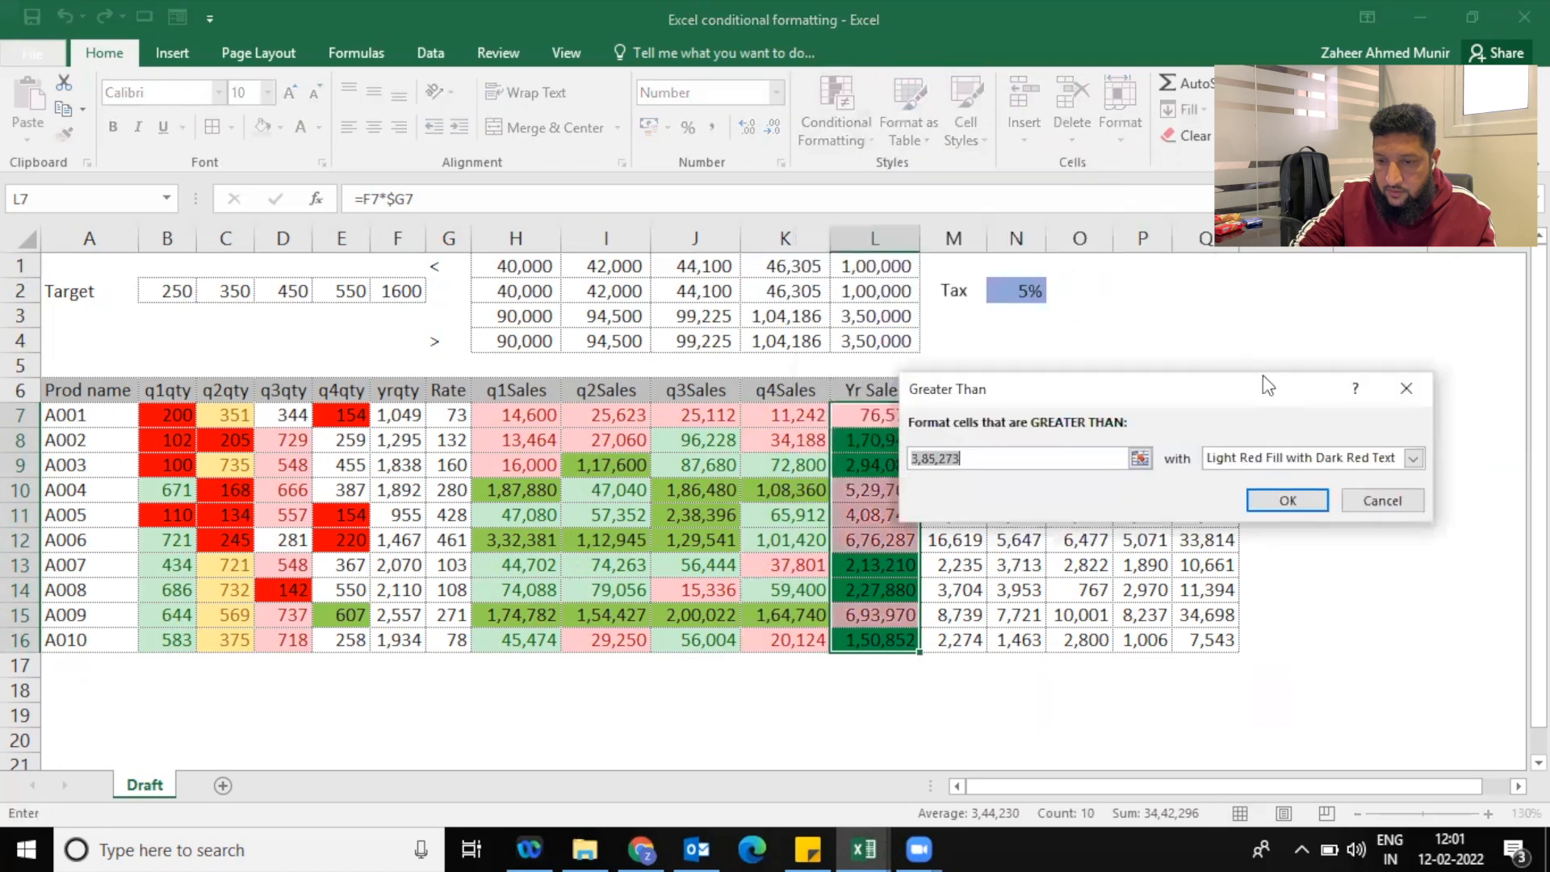
pyautogui.click(1140, 459)
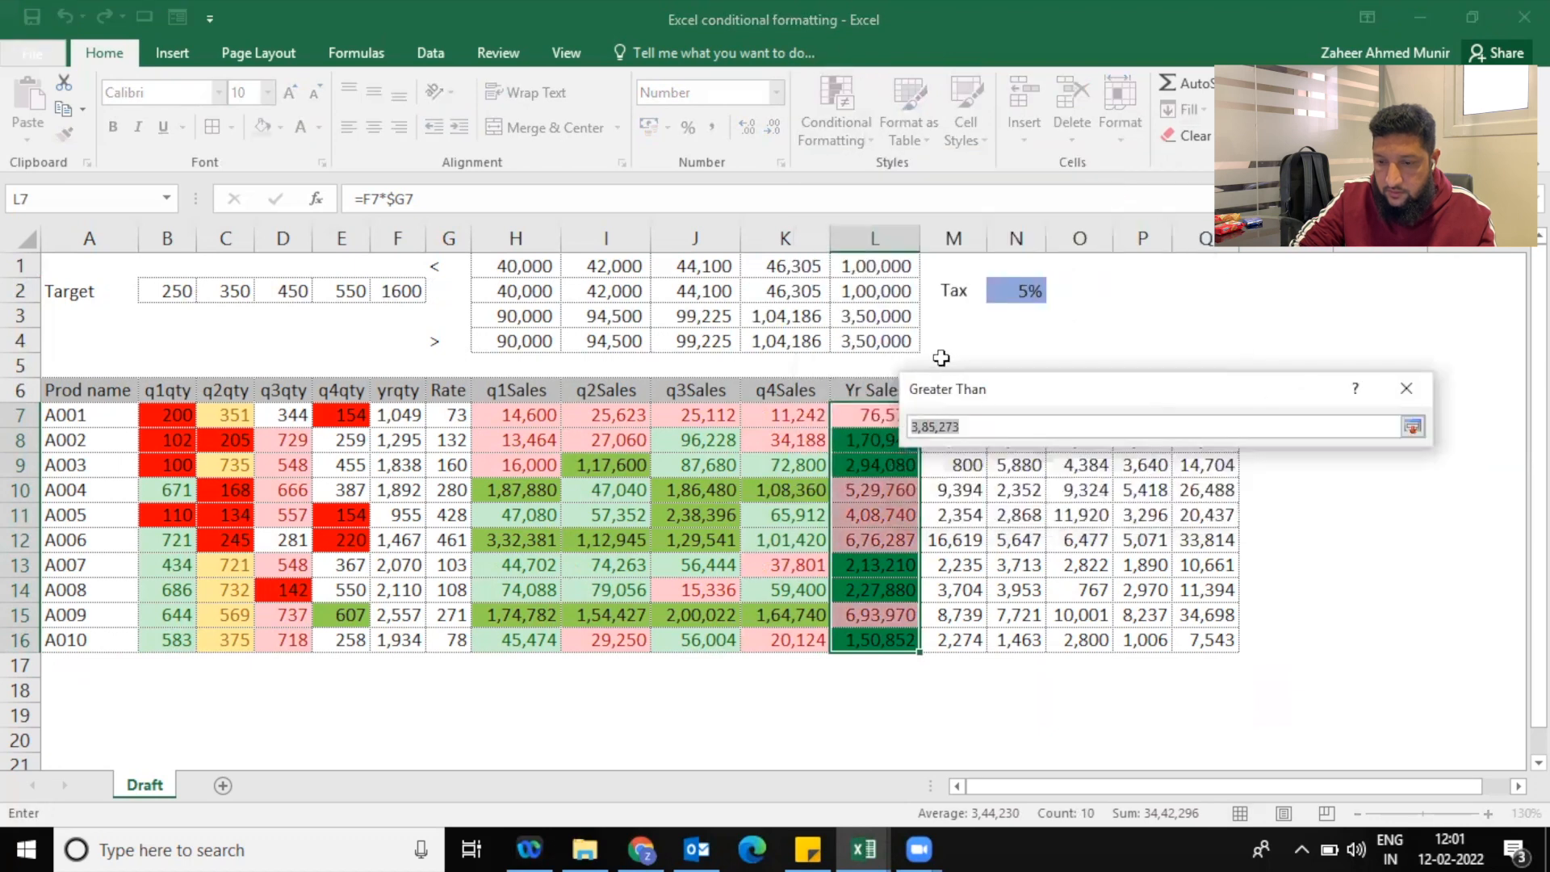
pyautogui.click(888, 341)
pyautogui.click(1412, 426)
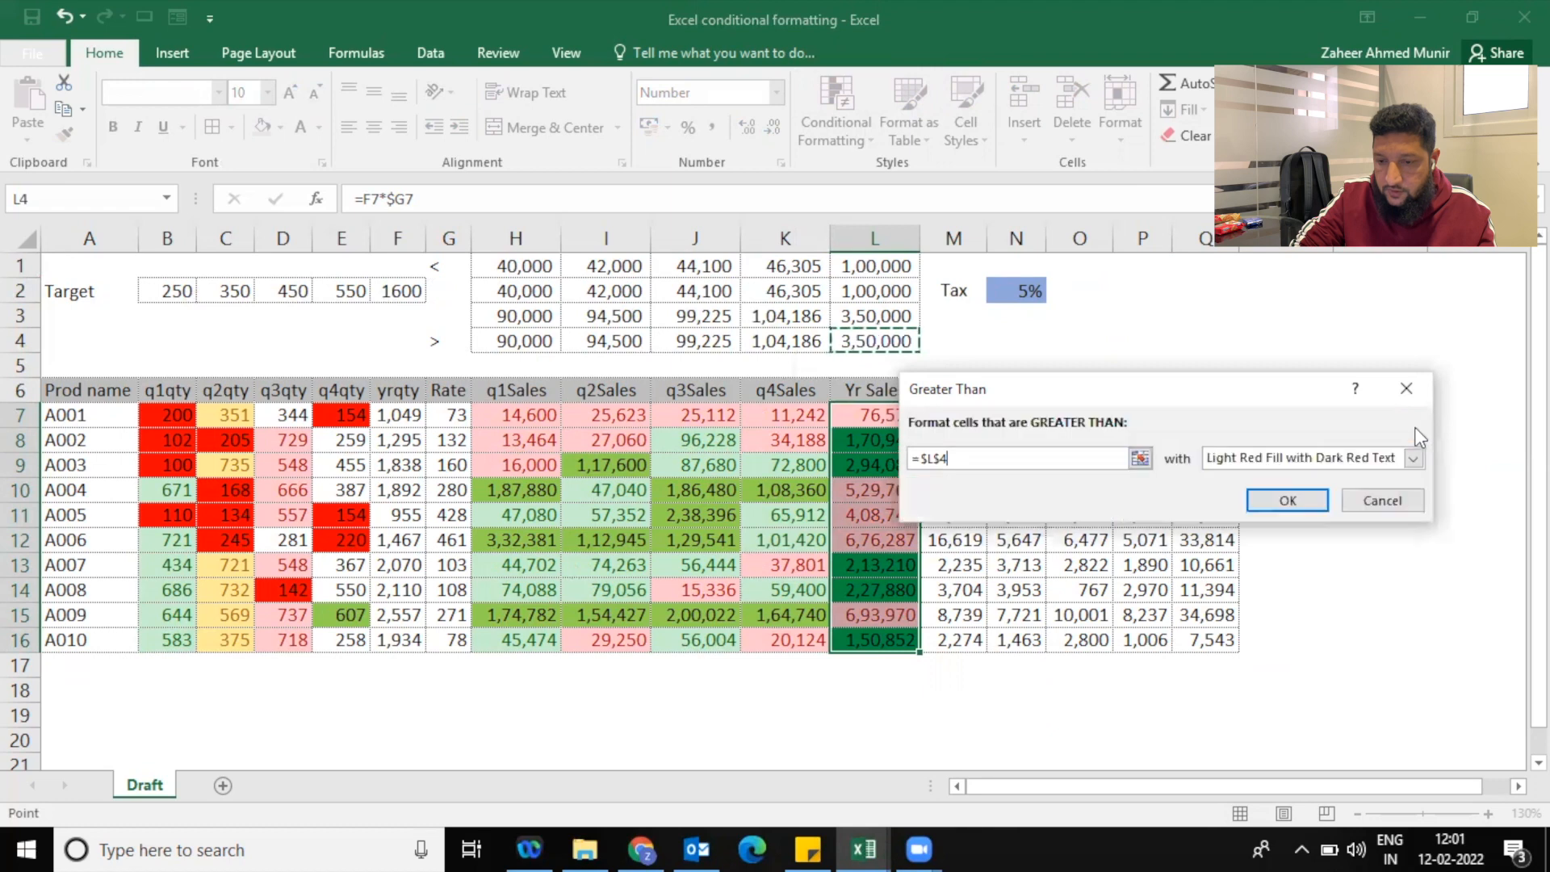
pyautogui.click(1413, 458)
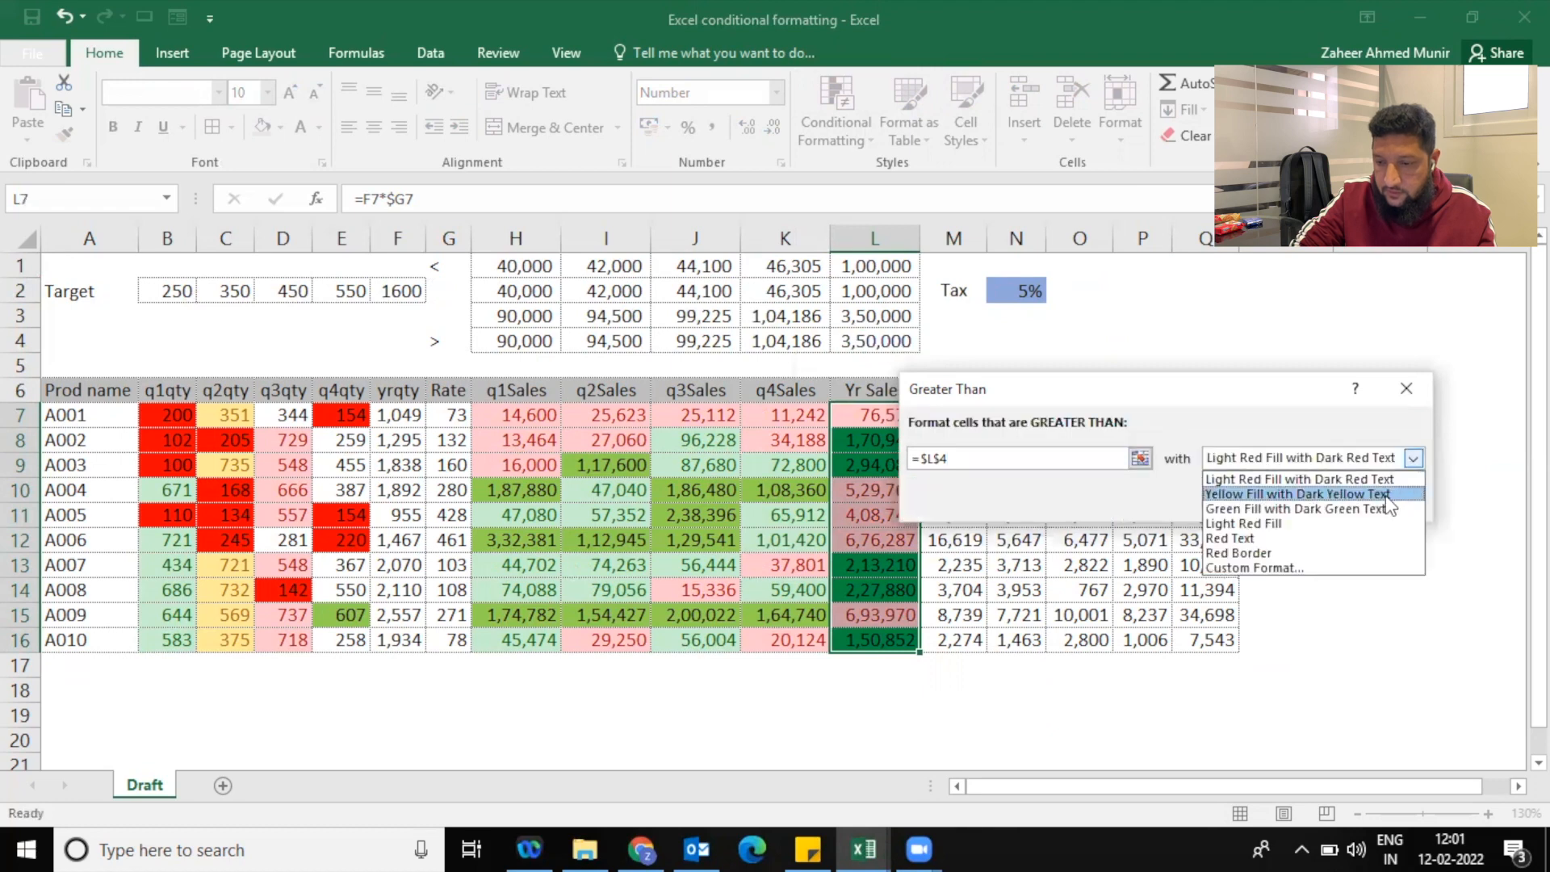
pyautogui.click(1325, 565)
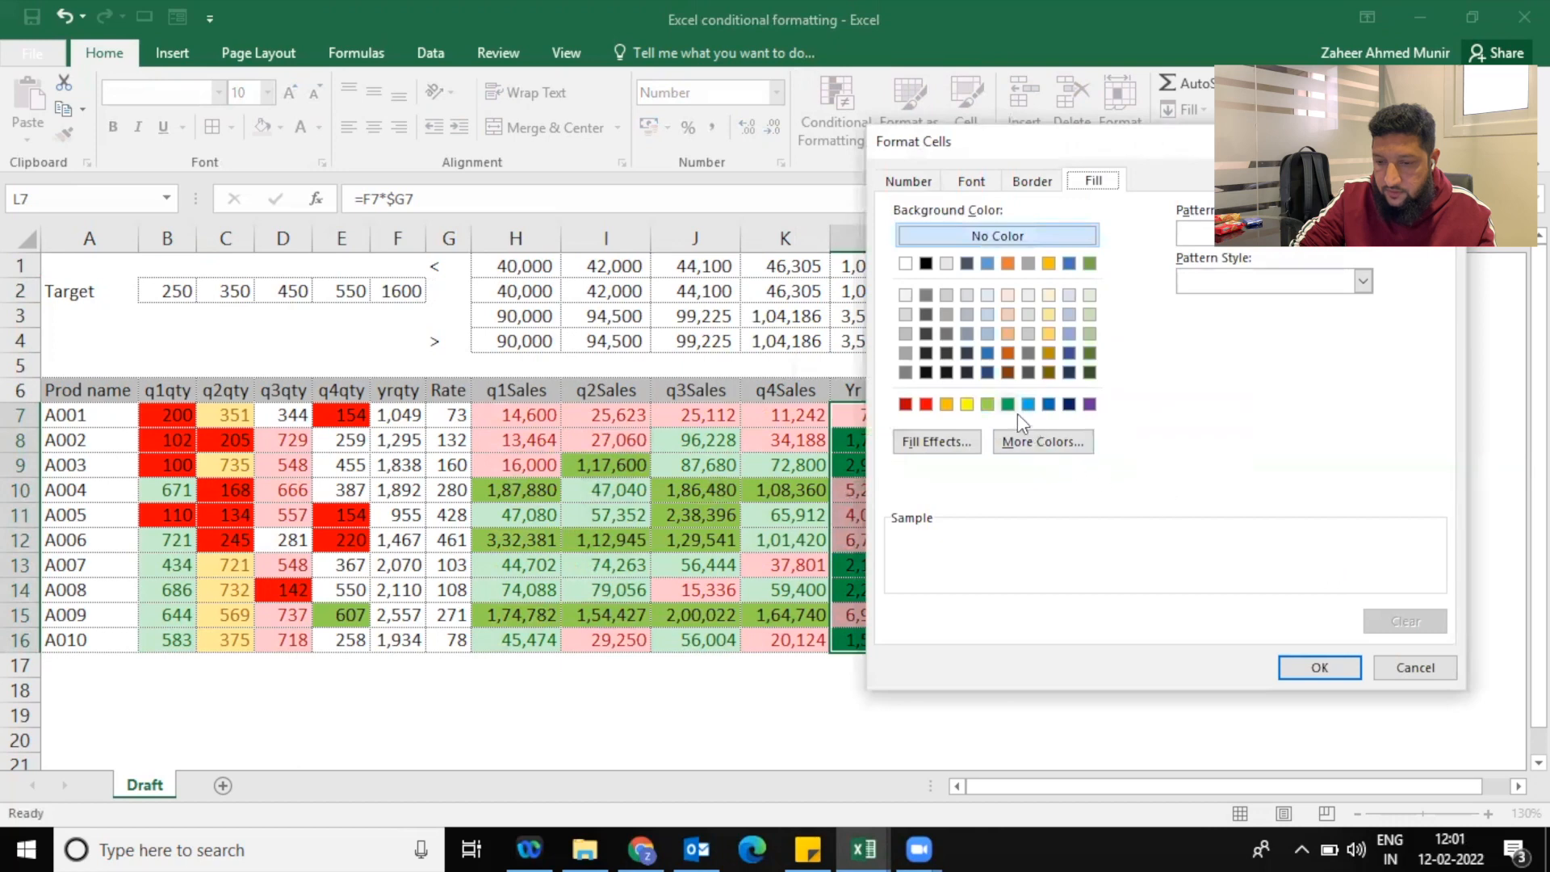
pyautogui.click(1028, 404)
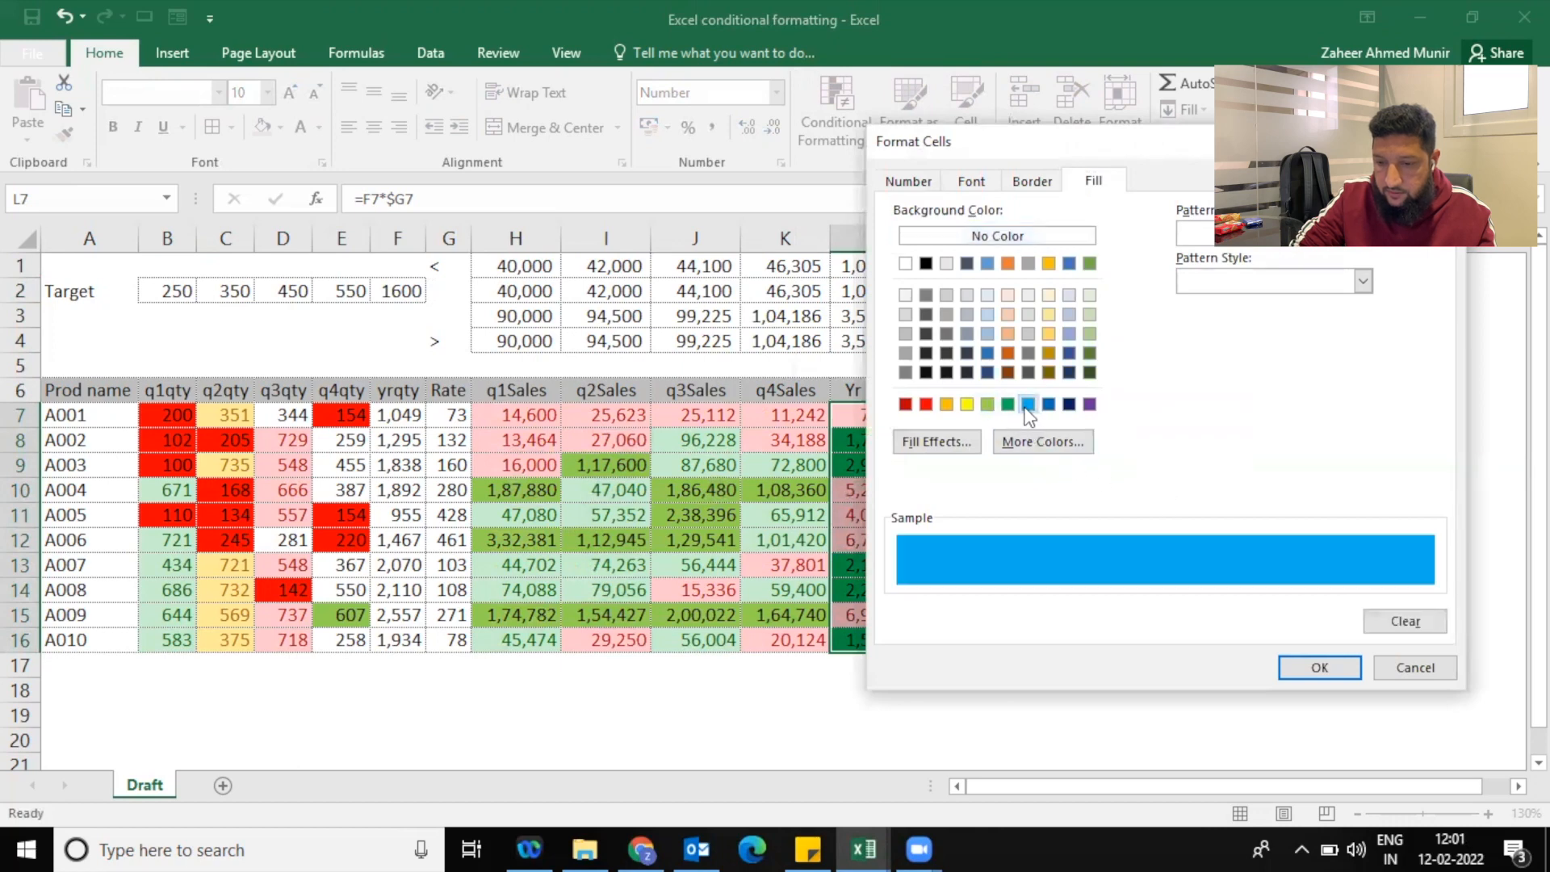
pyautogui.click(1292, 666)
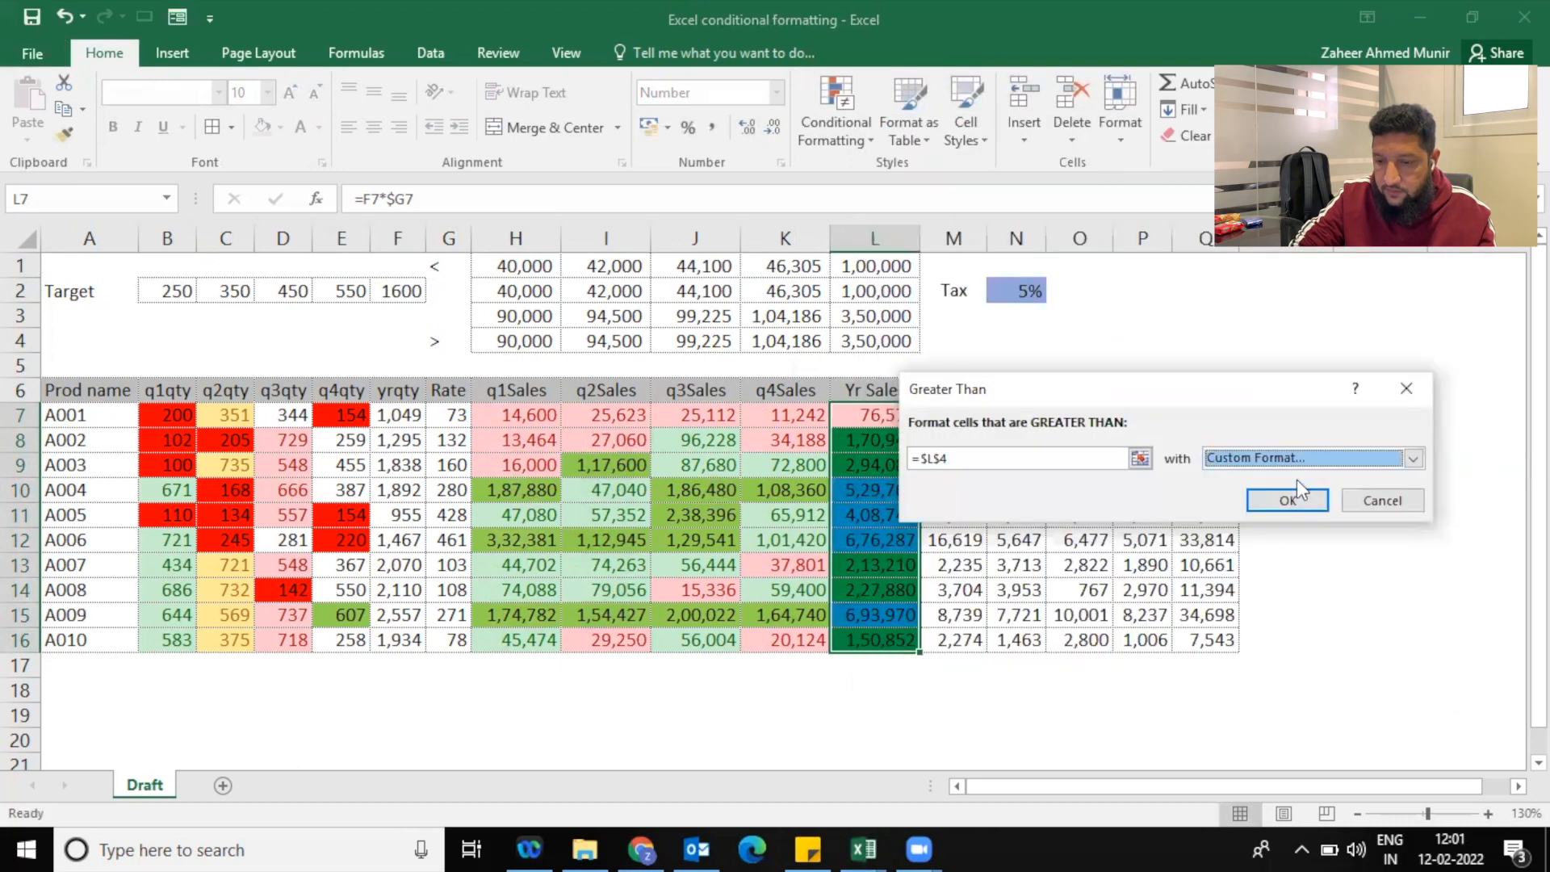
pyautogui.click(1287, 502)
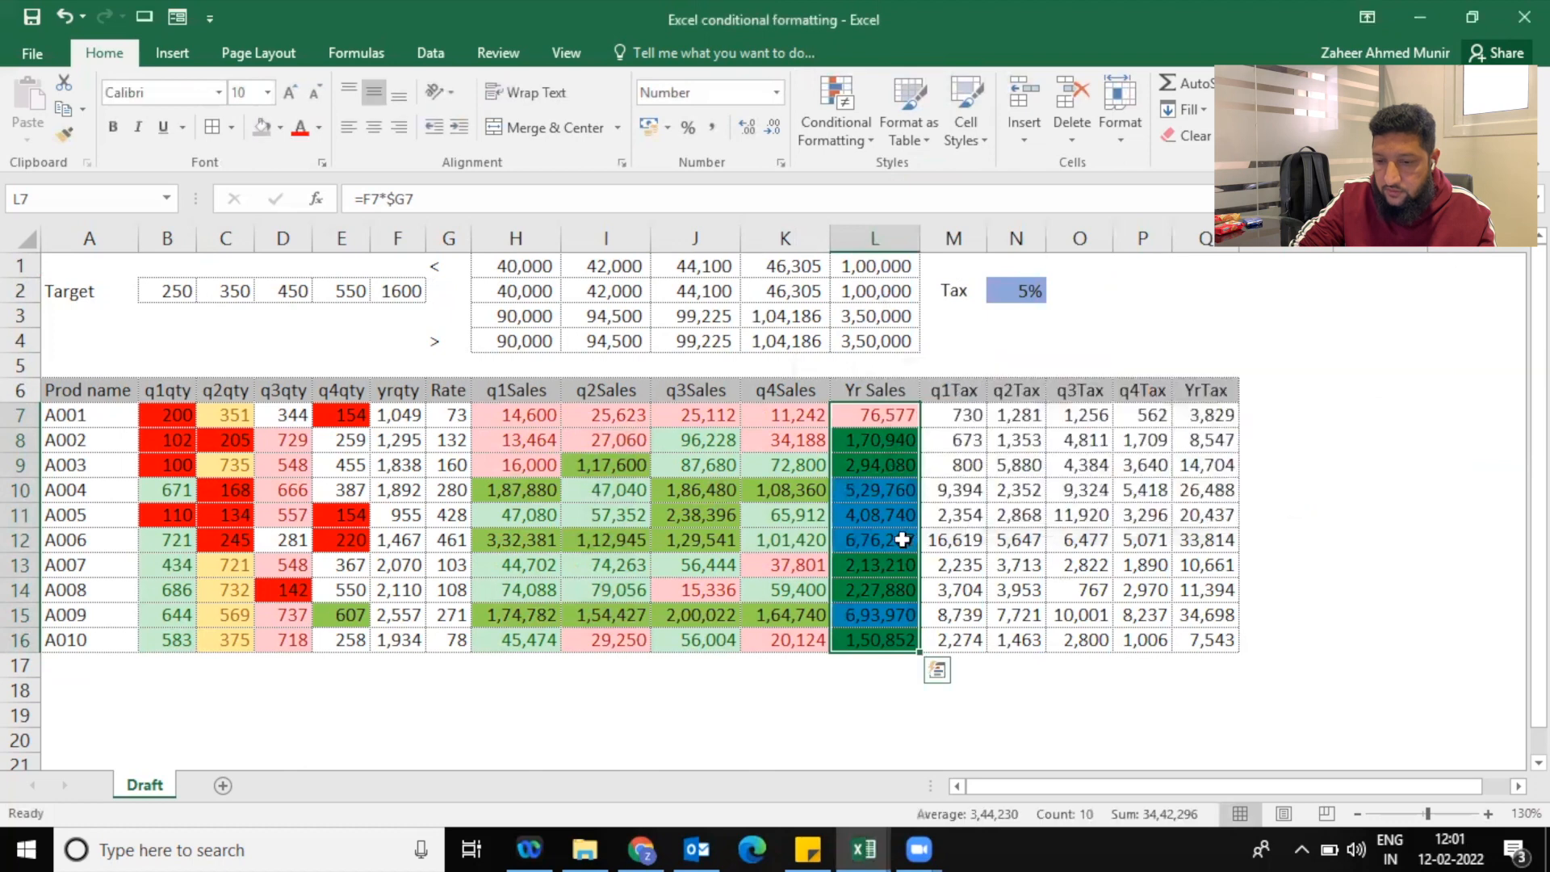
# Edit the Yr Sales rule for values between L2 and L3 so that it uses a light green fill
pyautogui.click(832, 144)
pyautogui.moveTo(878, 167)
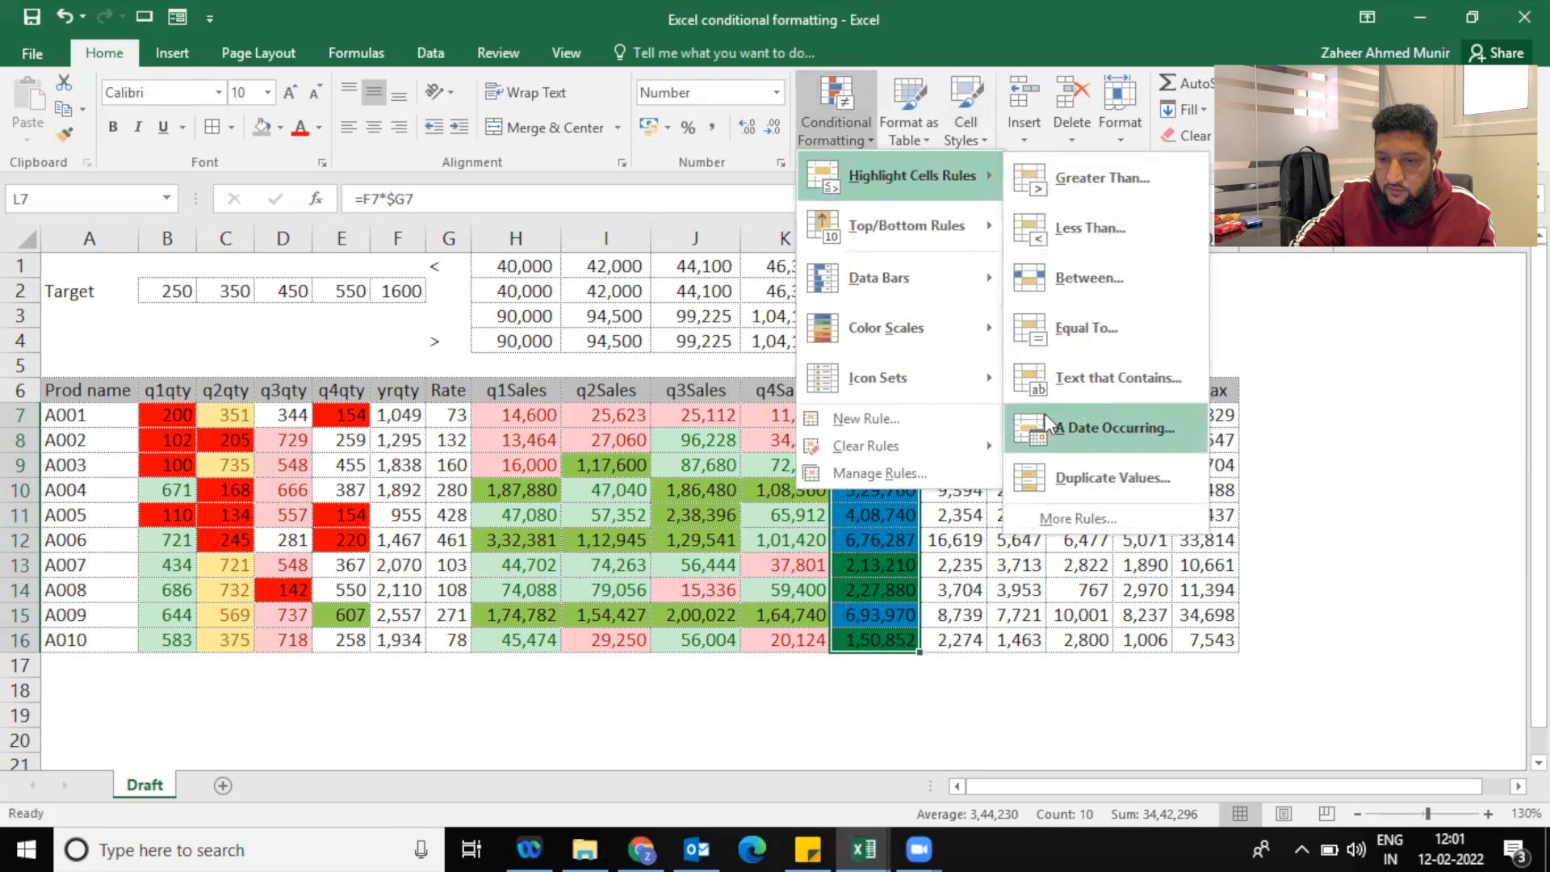
pyautogui.click(879, 473)
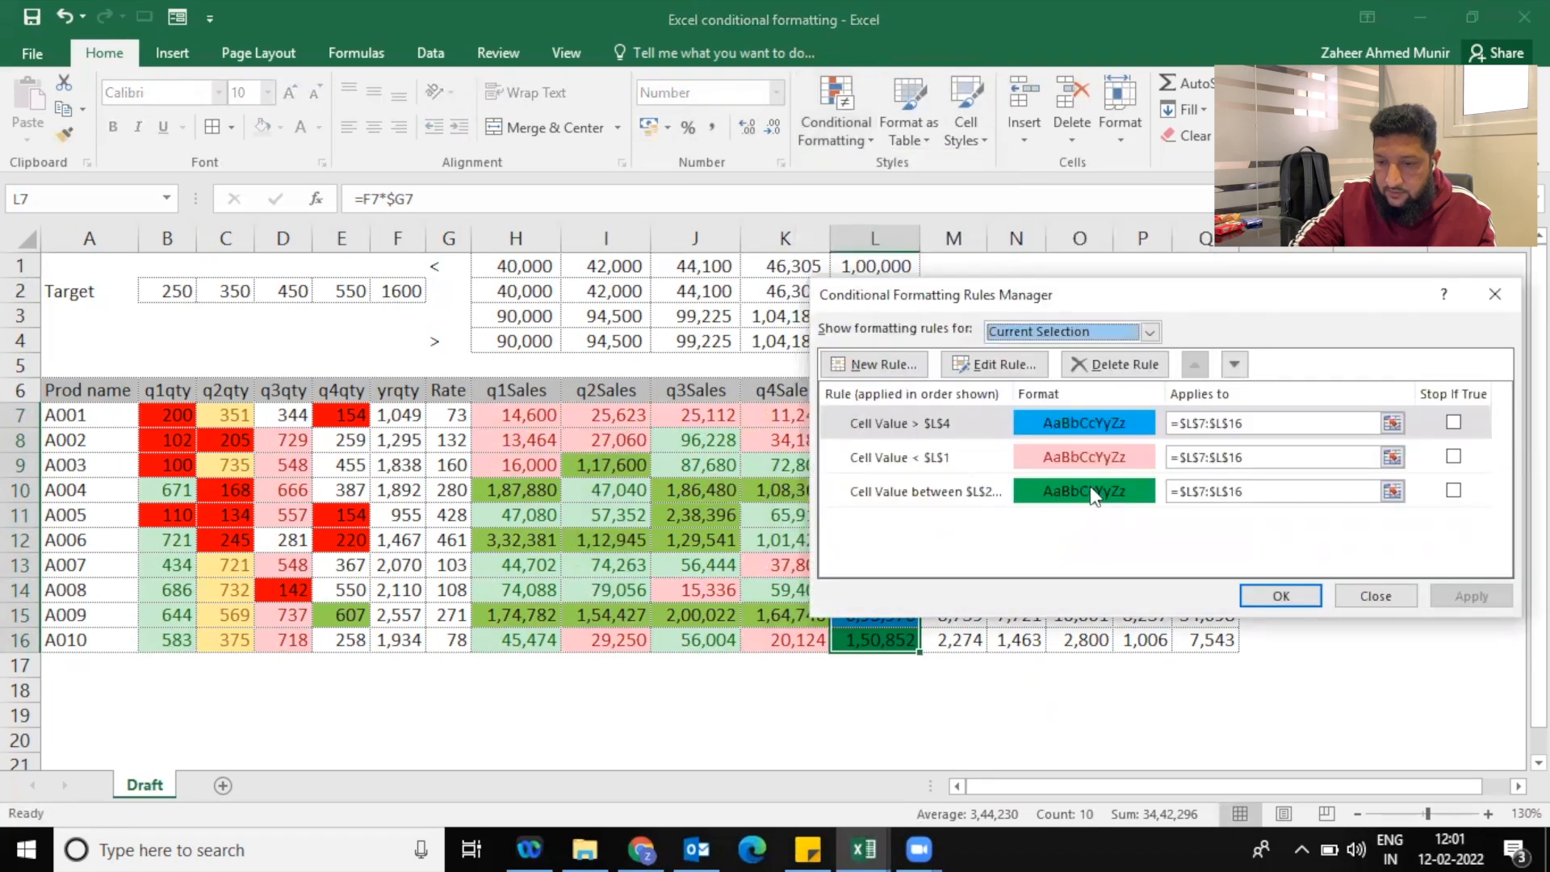
pyautogui.click(1089, 490)
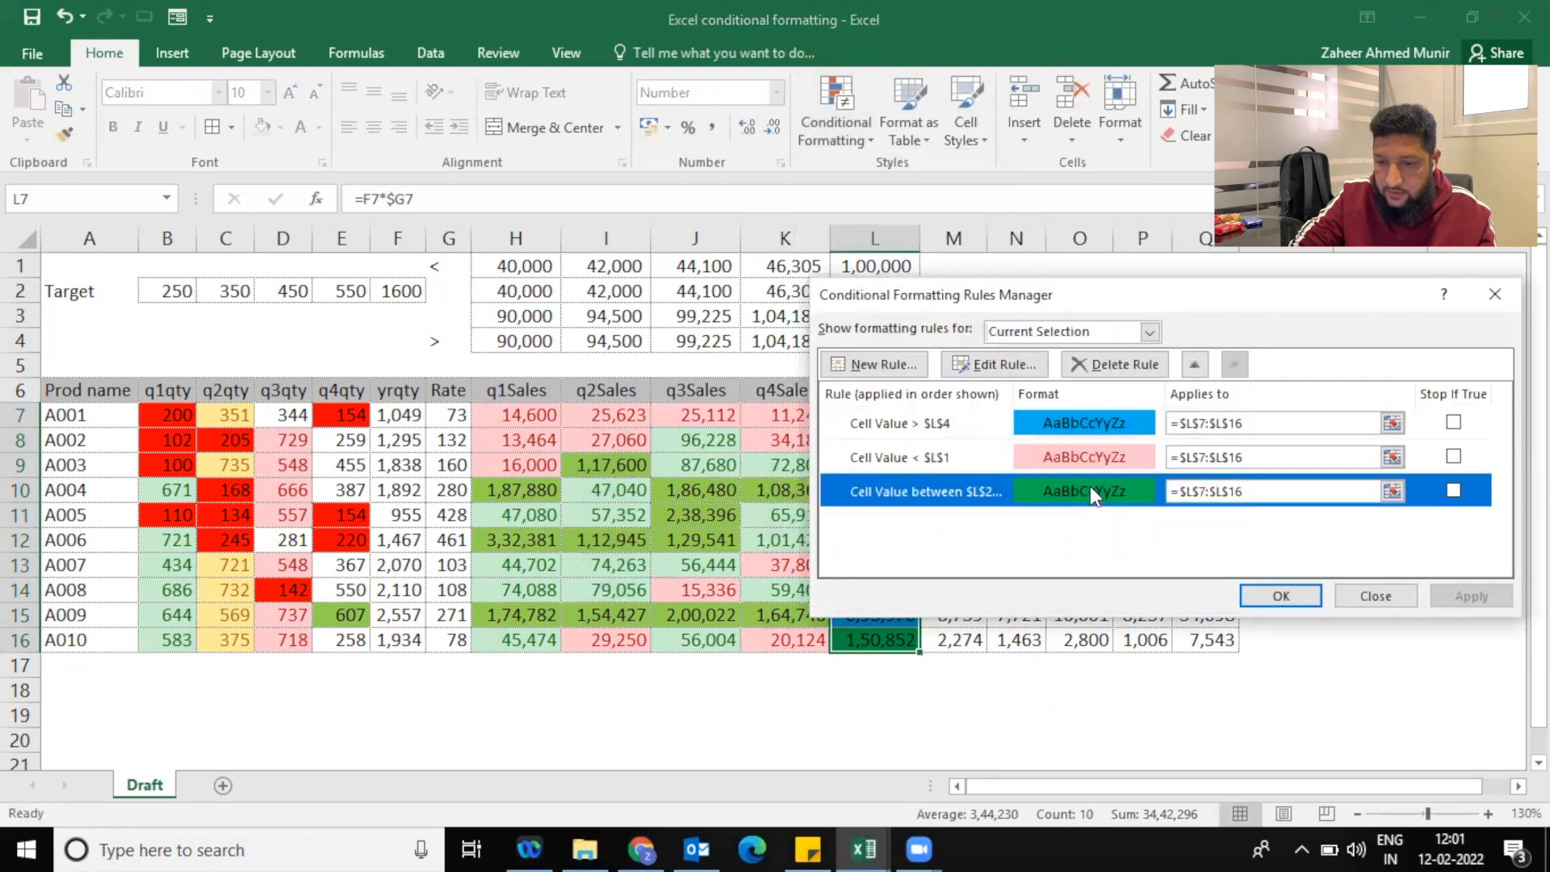
pyautogui.click(1018, 364)
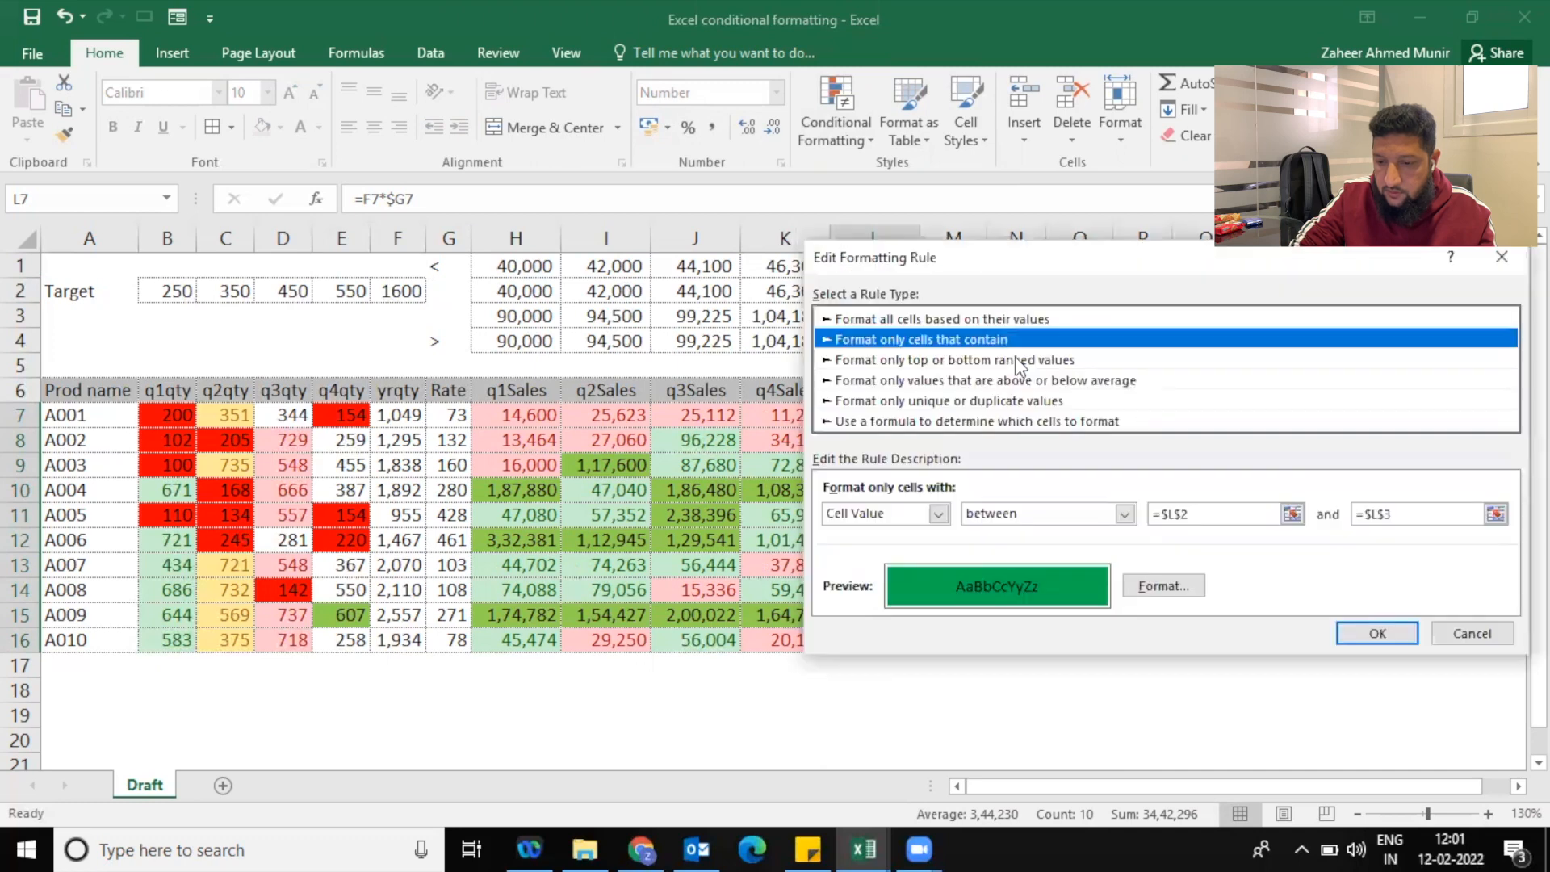
pyautogui.click(1160, 593)
pyautogui.click(987, 404)
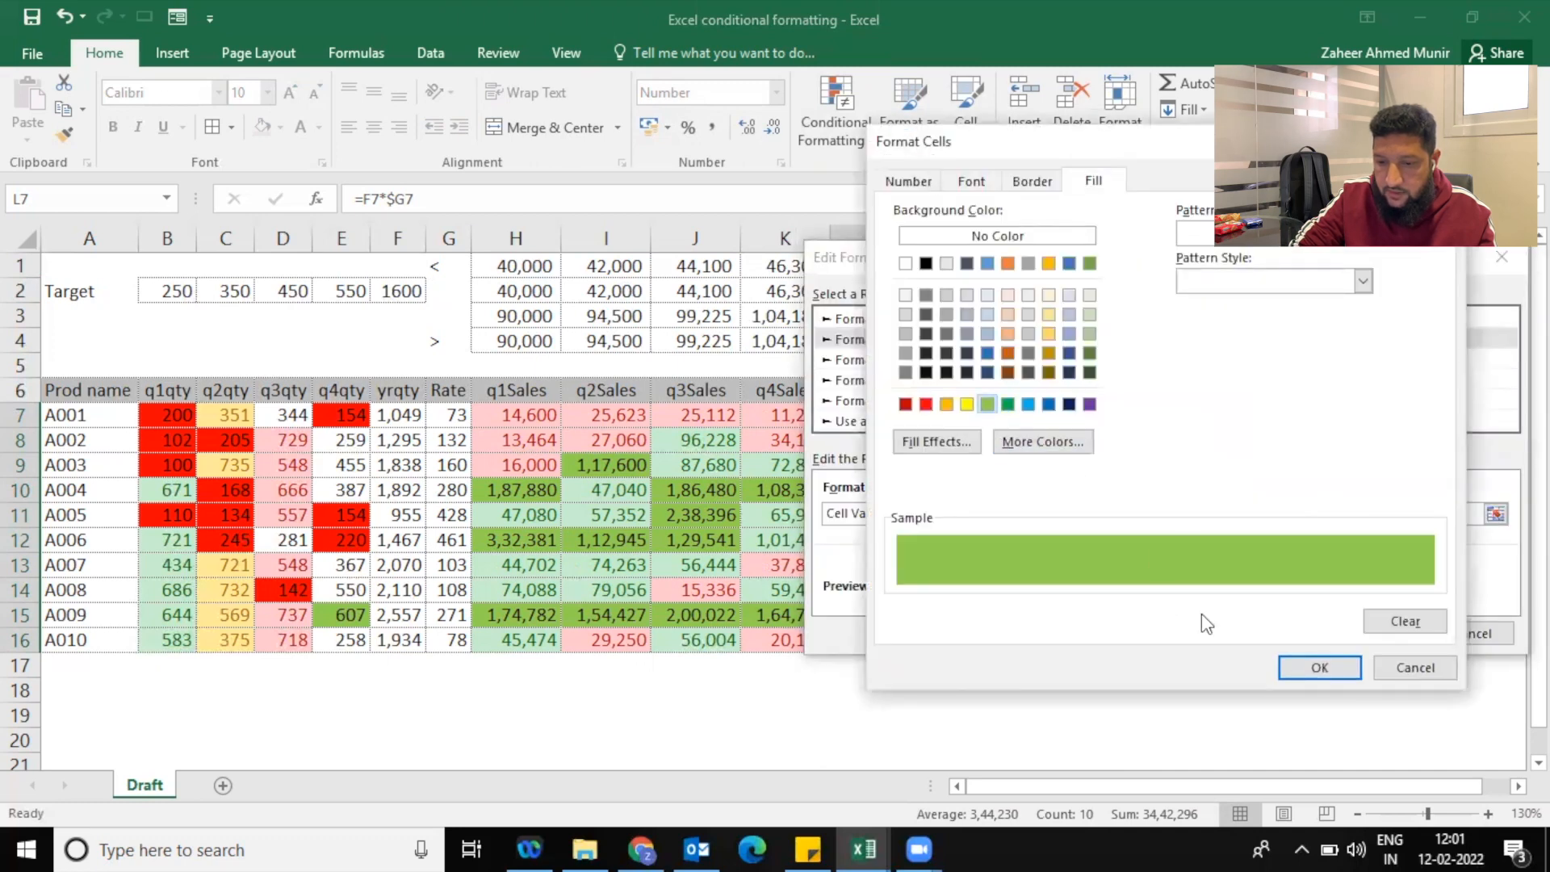
pyautogui.click(1291, 666)
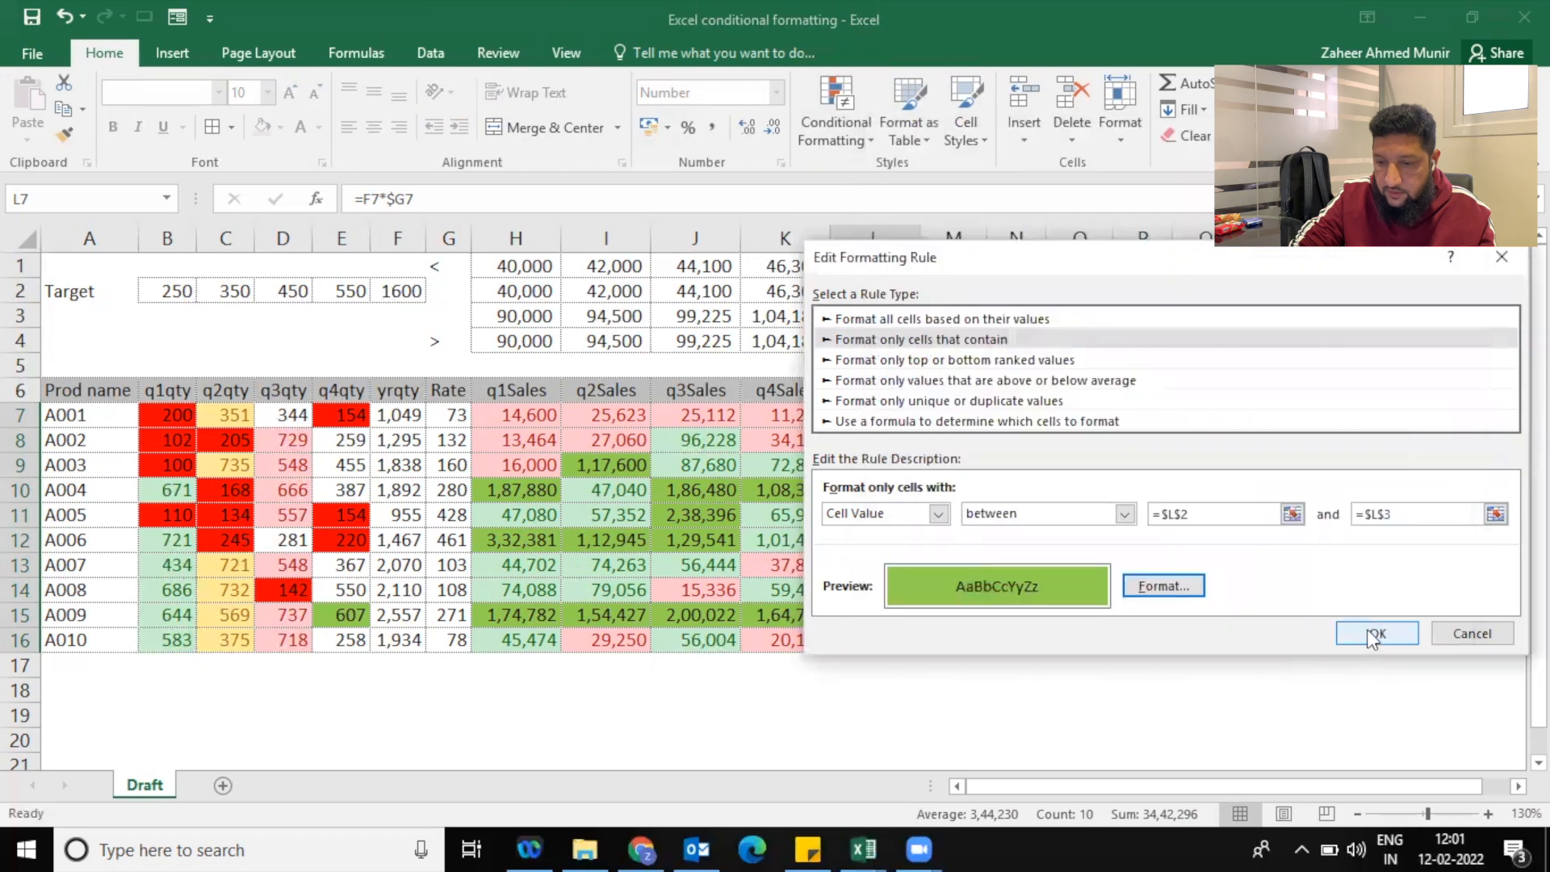
pyautogui.click(1378, 635)
# Change the Yr Sales greater-than-L4 rule to a dark green fill and apply the edited rules
pyautogui.click(1098, 423)
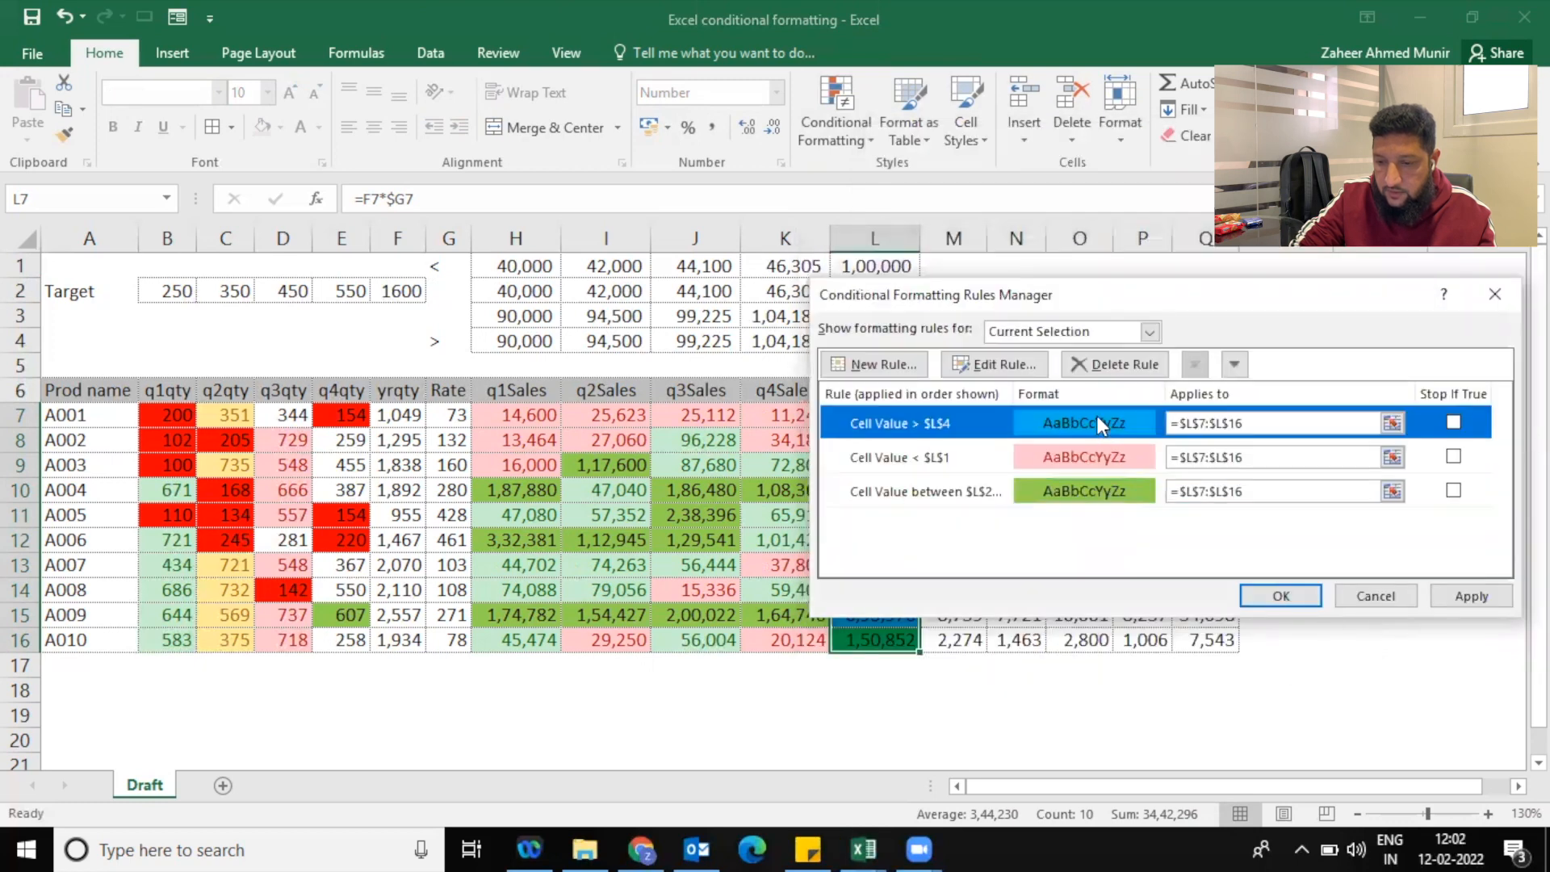
pyautogui.click(1015, 370)
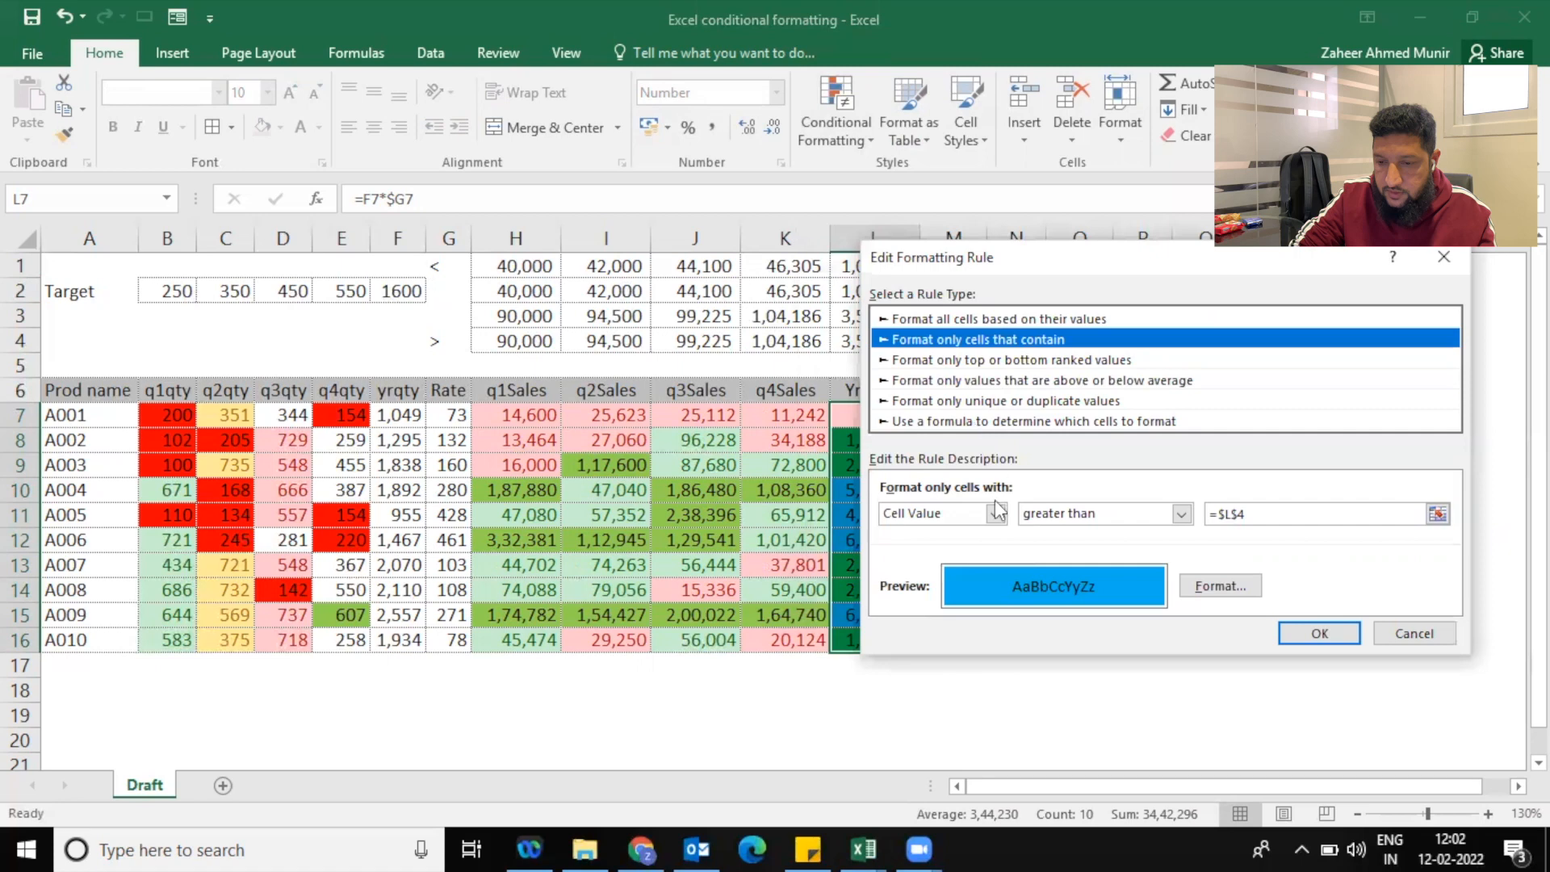
pyautogui.click(1217, 587)
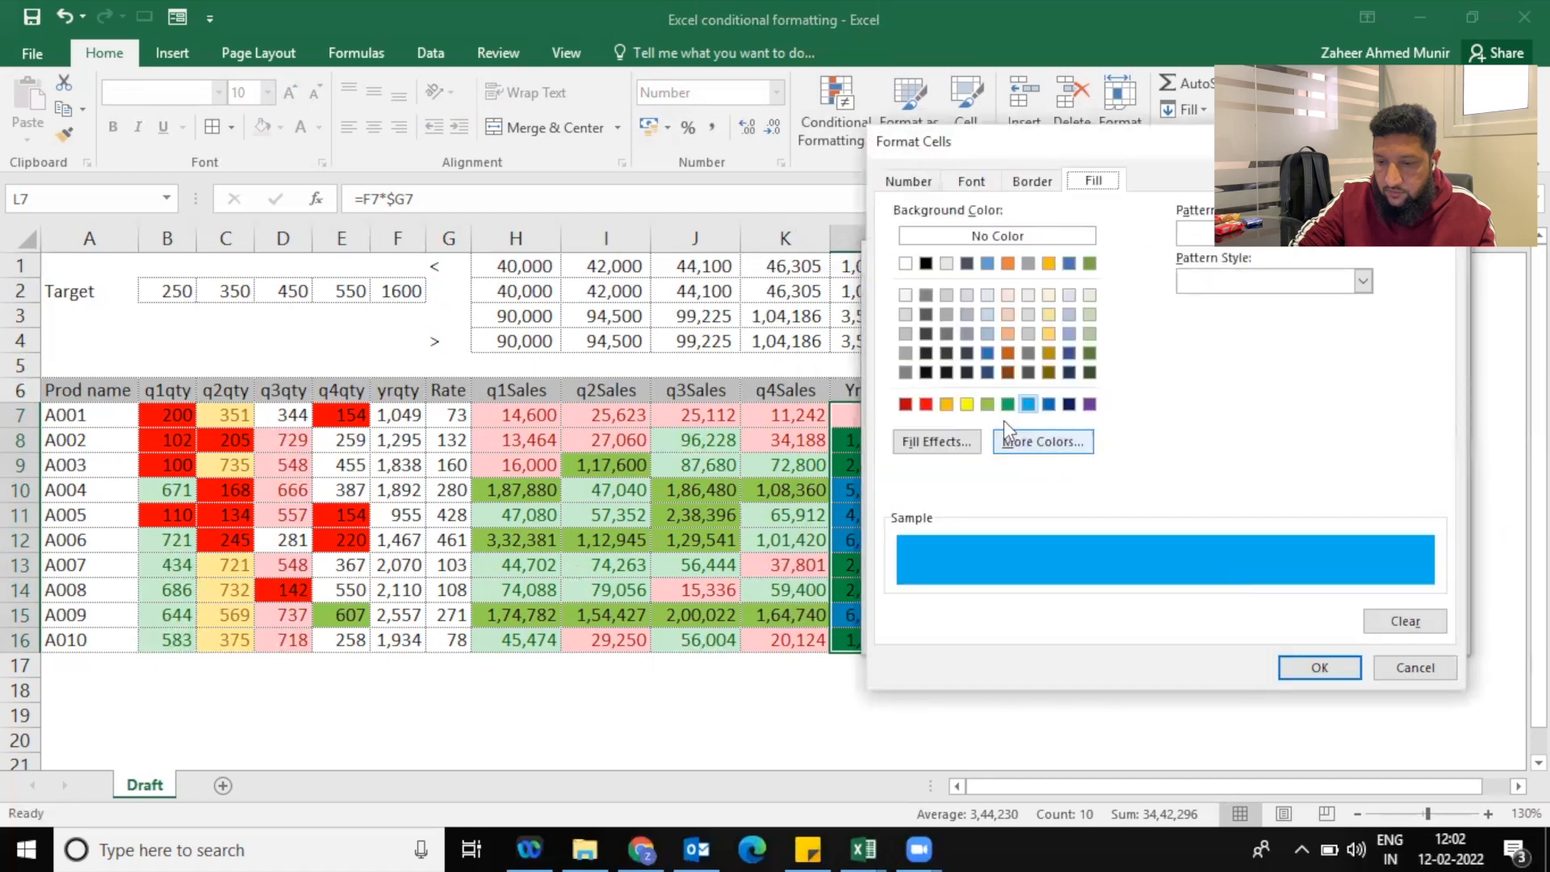
pyautogui.click(1008, 404)
pyautogui.click(1299, 665)
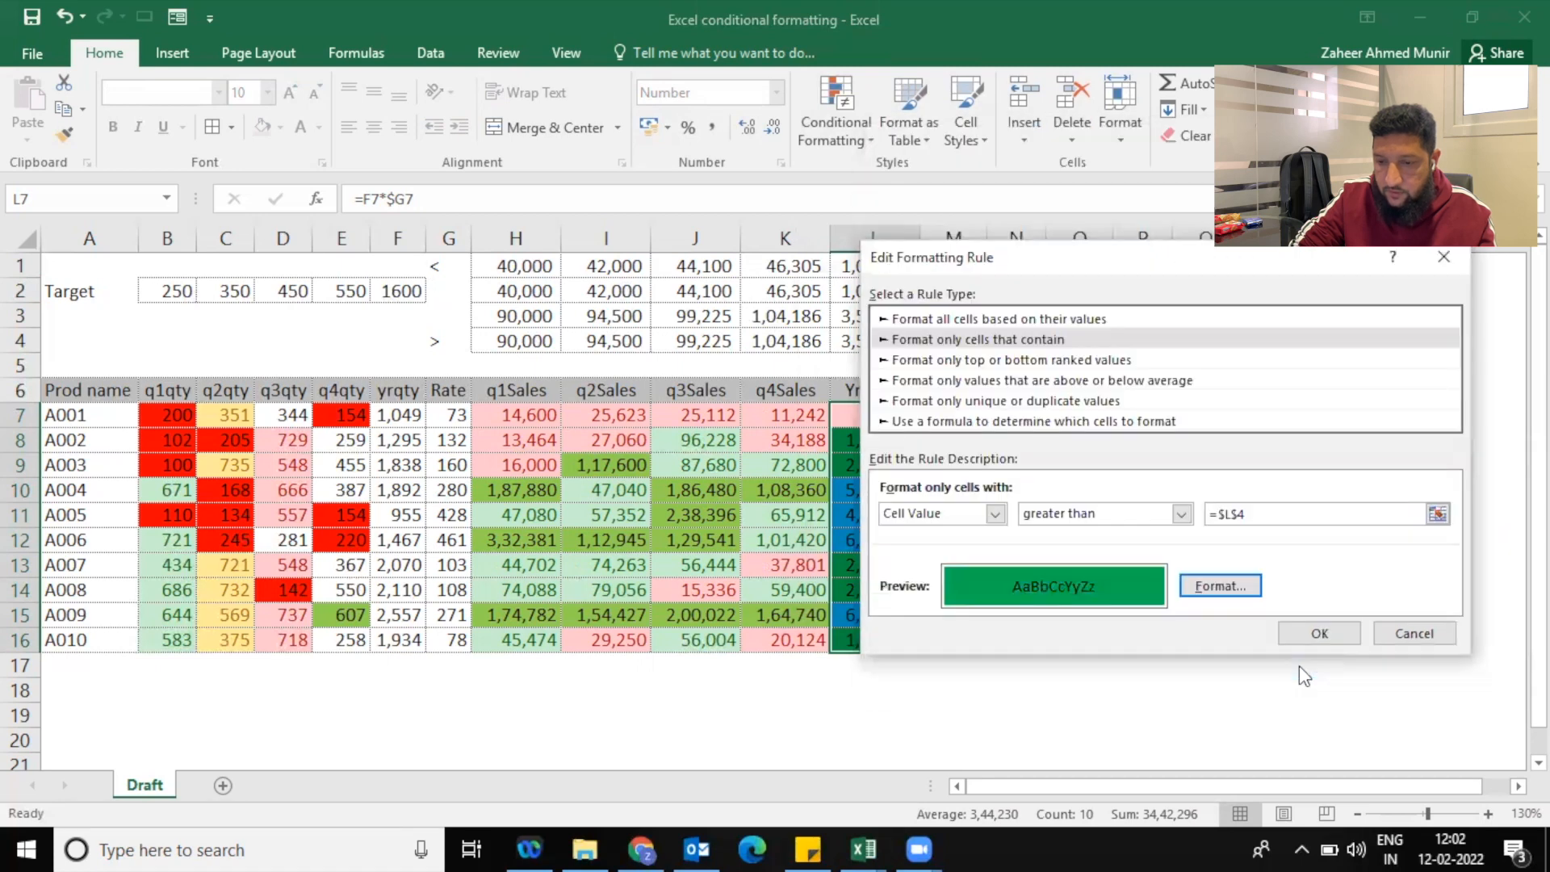
pyautogui.click(1328, 637)
pyautogui.click(1439, 598)
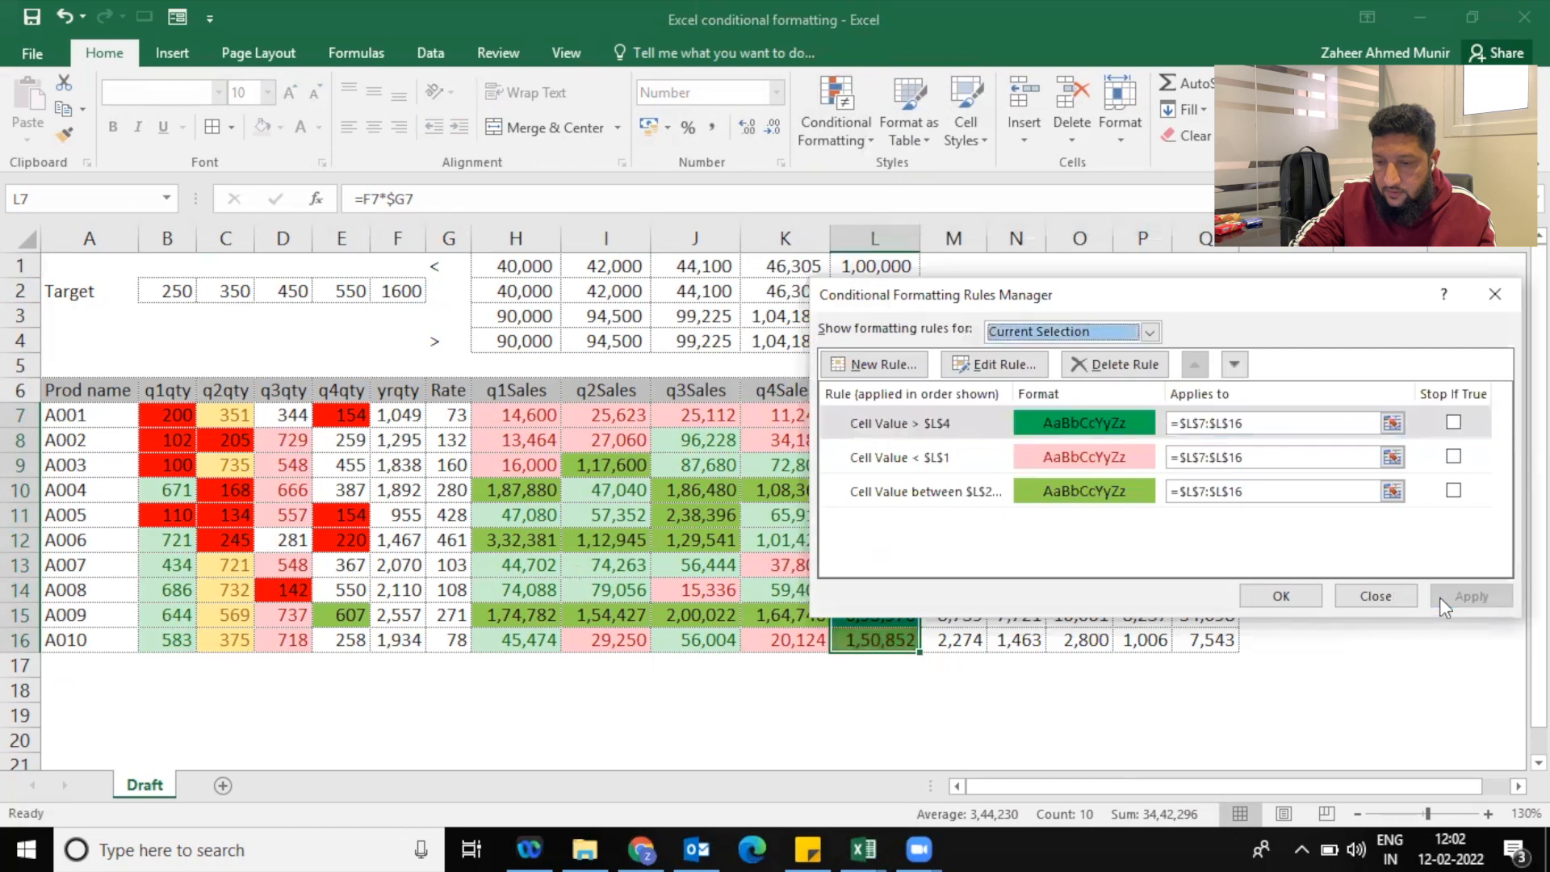
pyautogui.click(1316, 598)
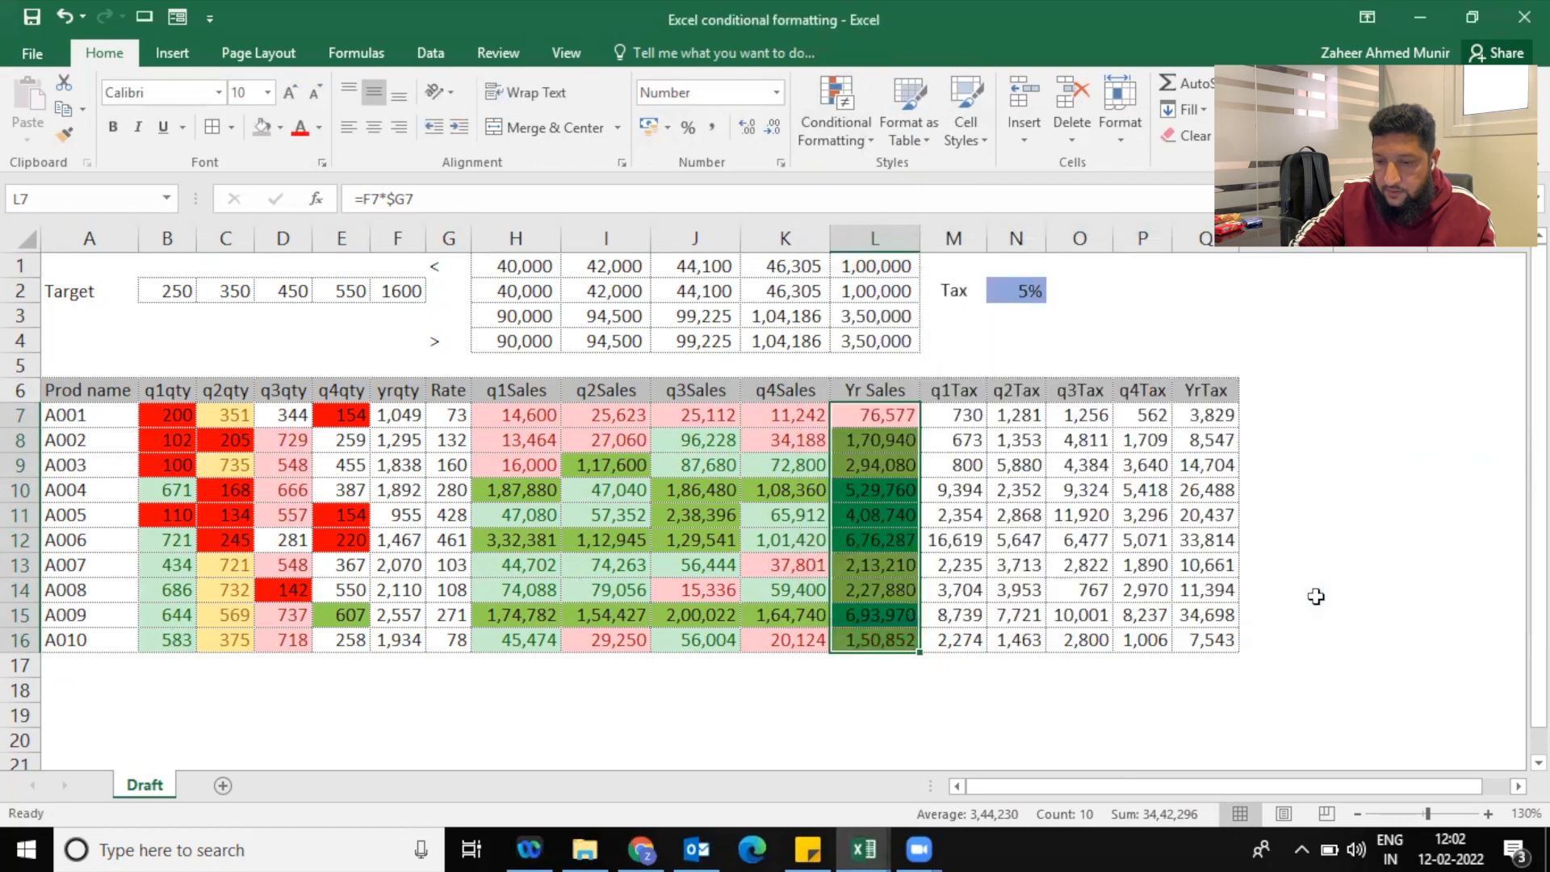
pyautogui.click(755, 532)
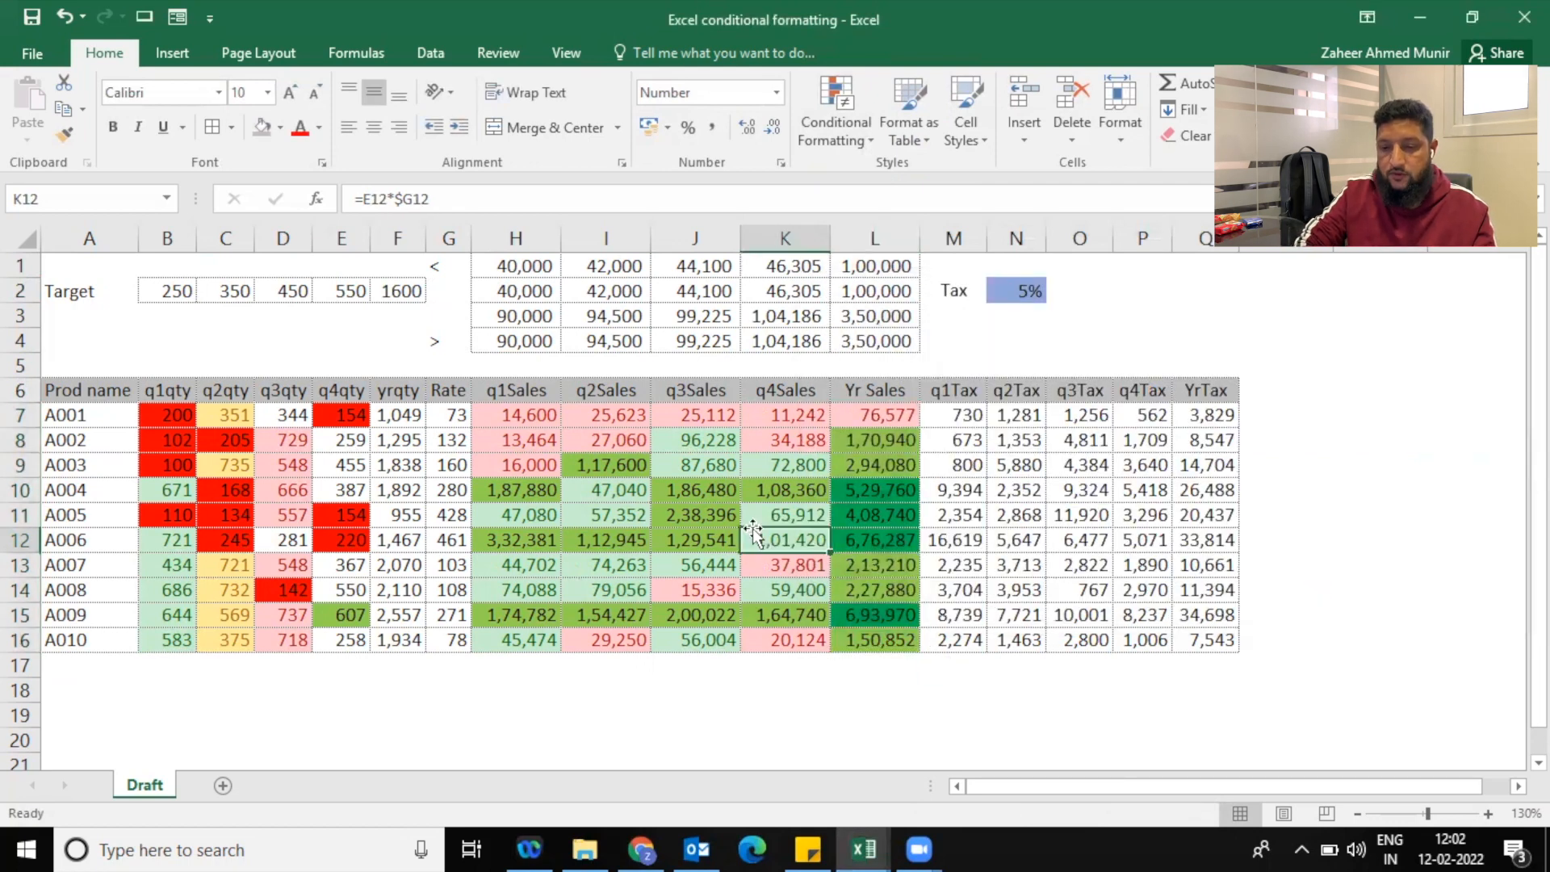
# Set the q1Sales lower limits in cells H1 and H2 to 30000
pyautogui.click(496, 266)
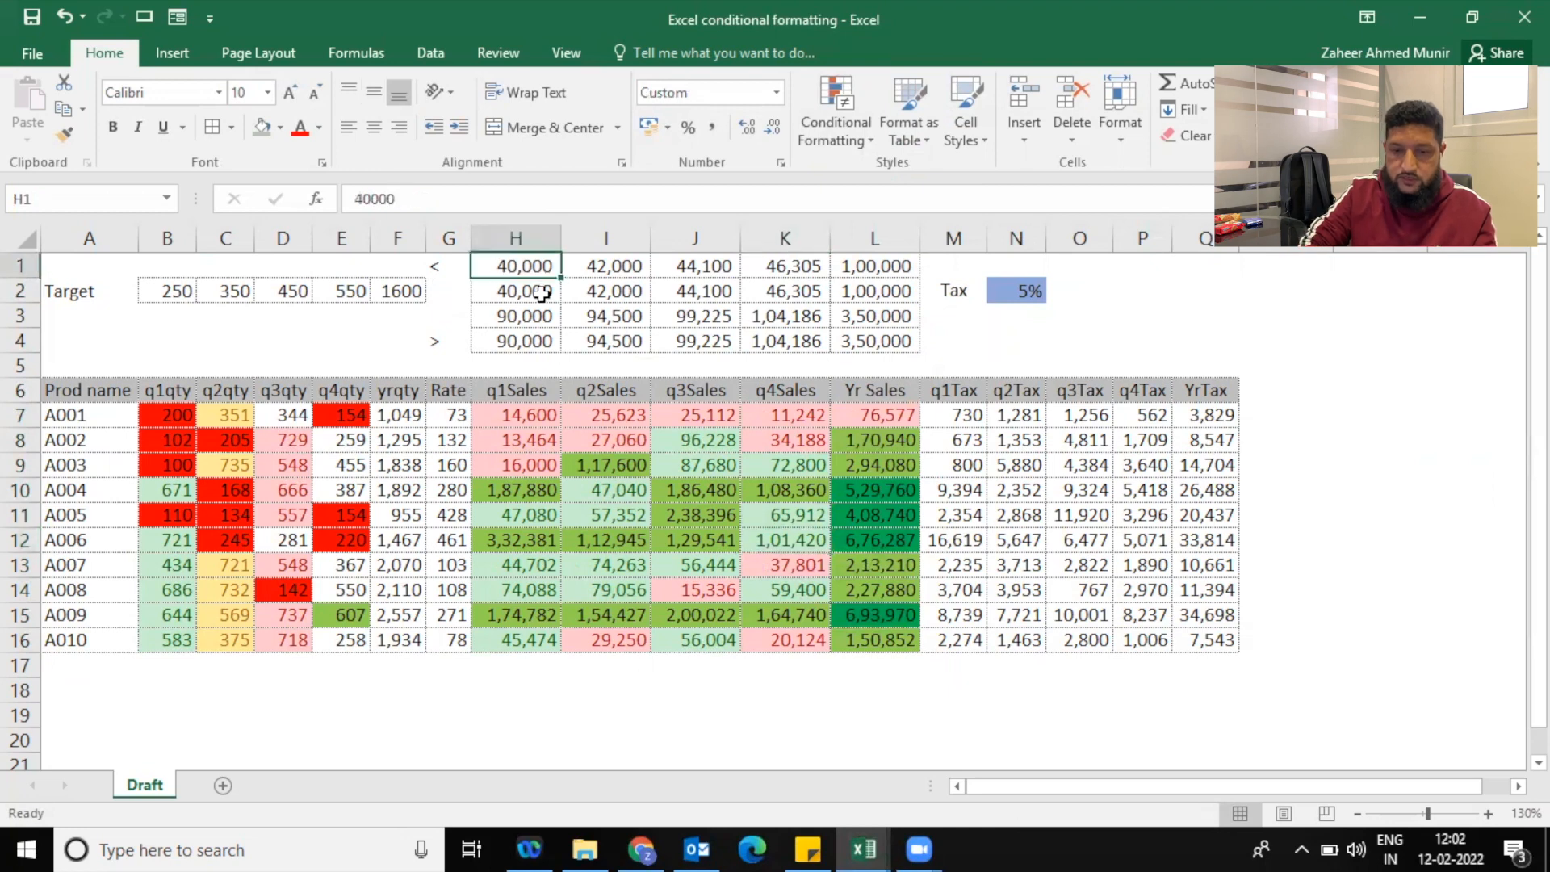
pyautogui.write('3000')
pyautogui.press('Tab')
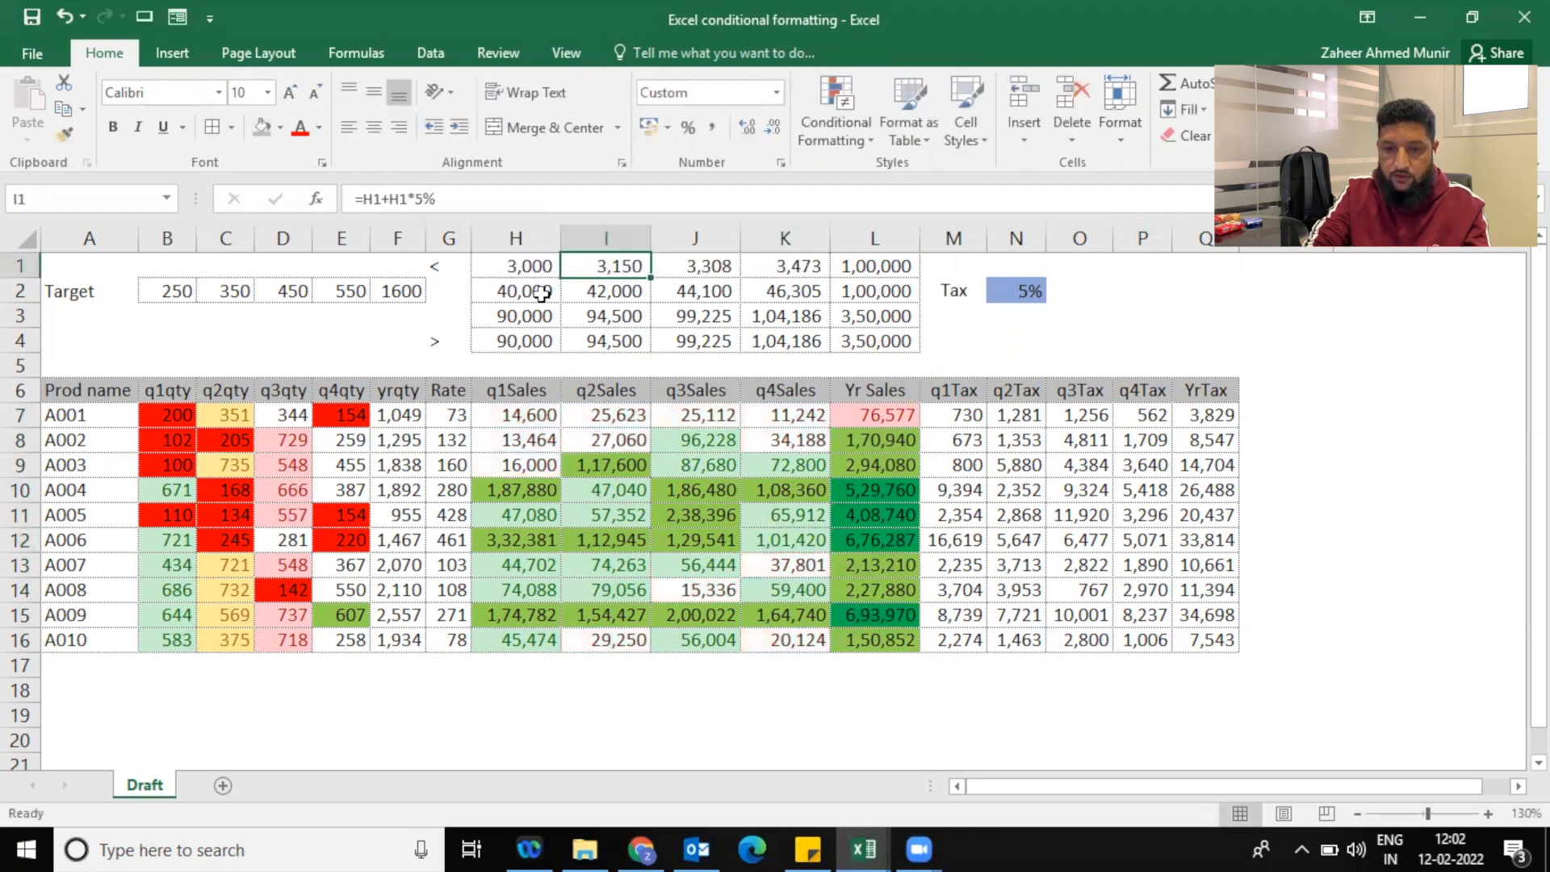
pyautogui.press('Left')
pyautogui.press('F2')
pyautogui.write('0')
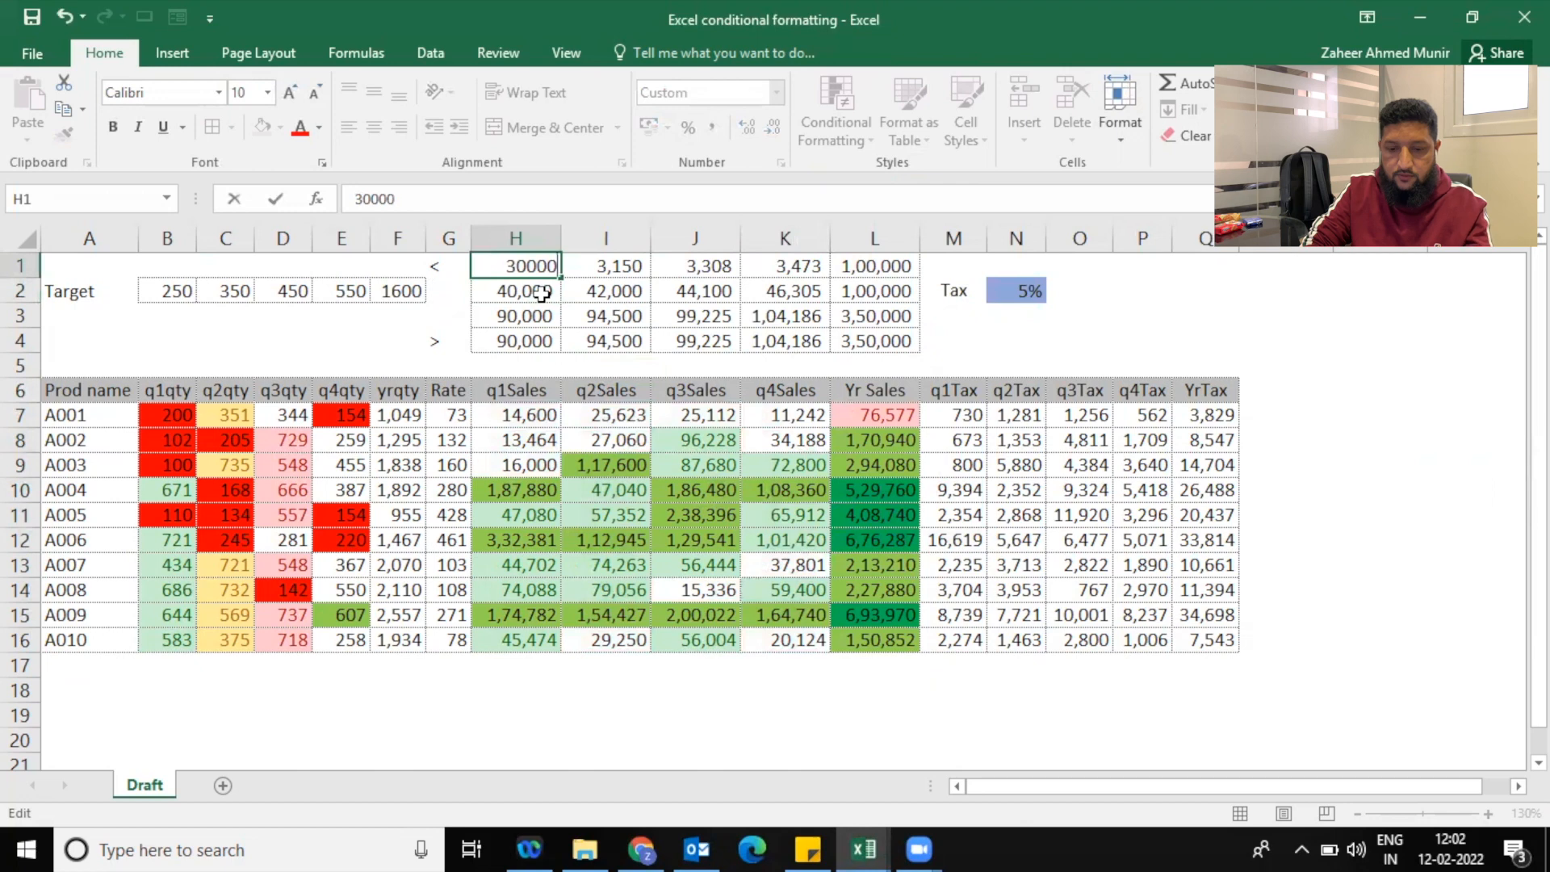
pyautogui.press('Return')
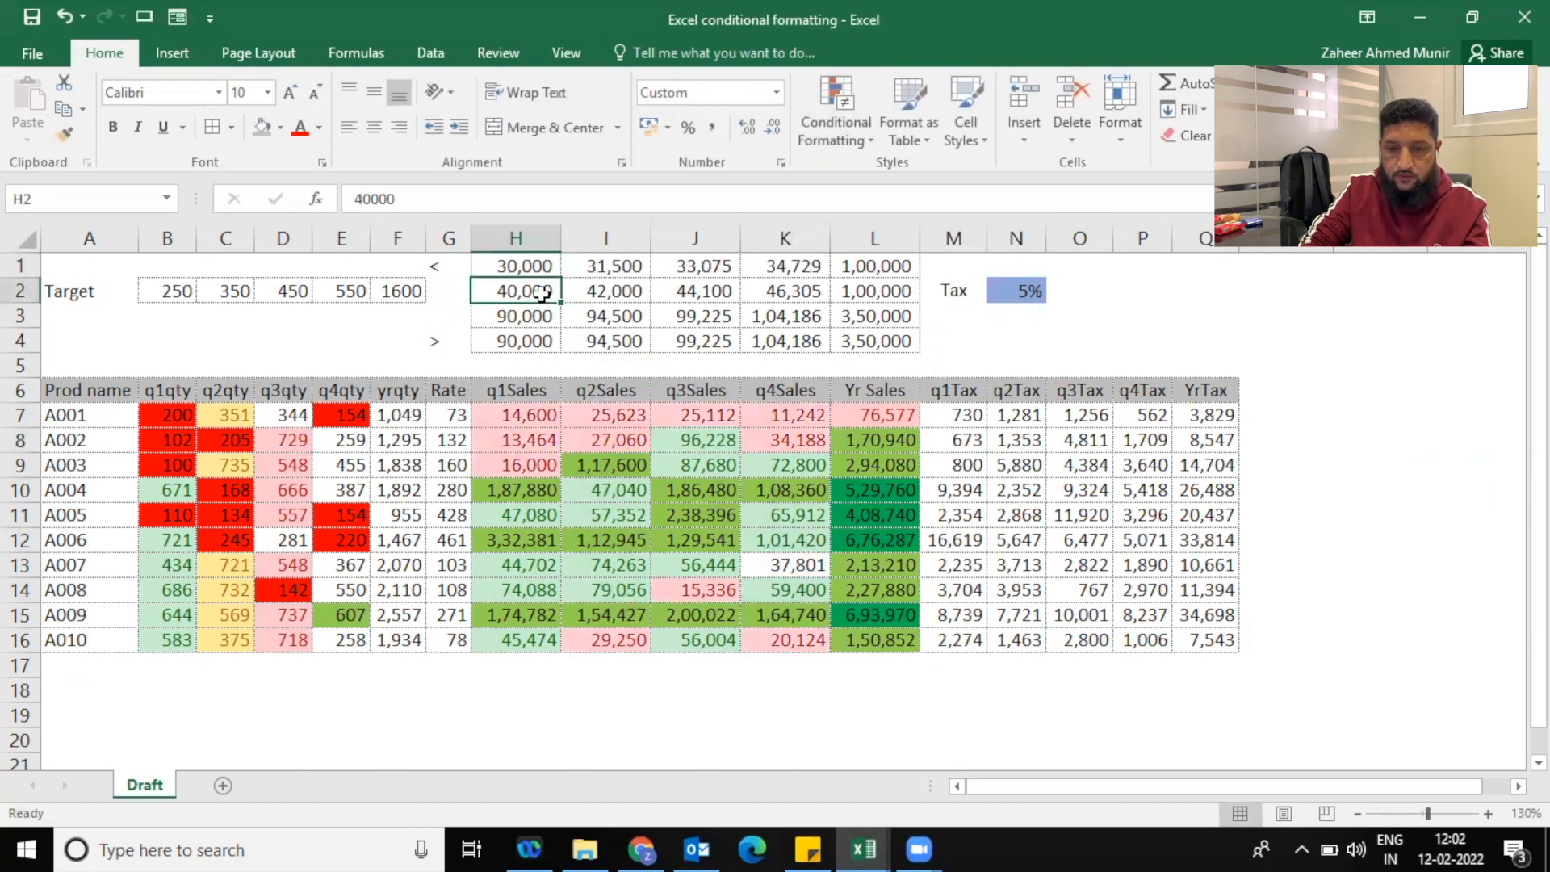
pyautogui.write('300')
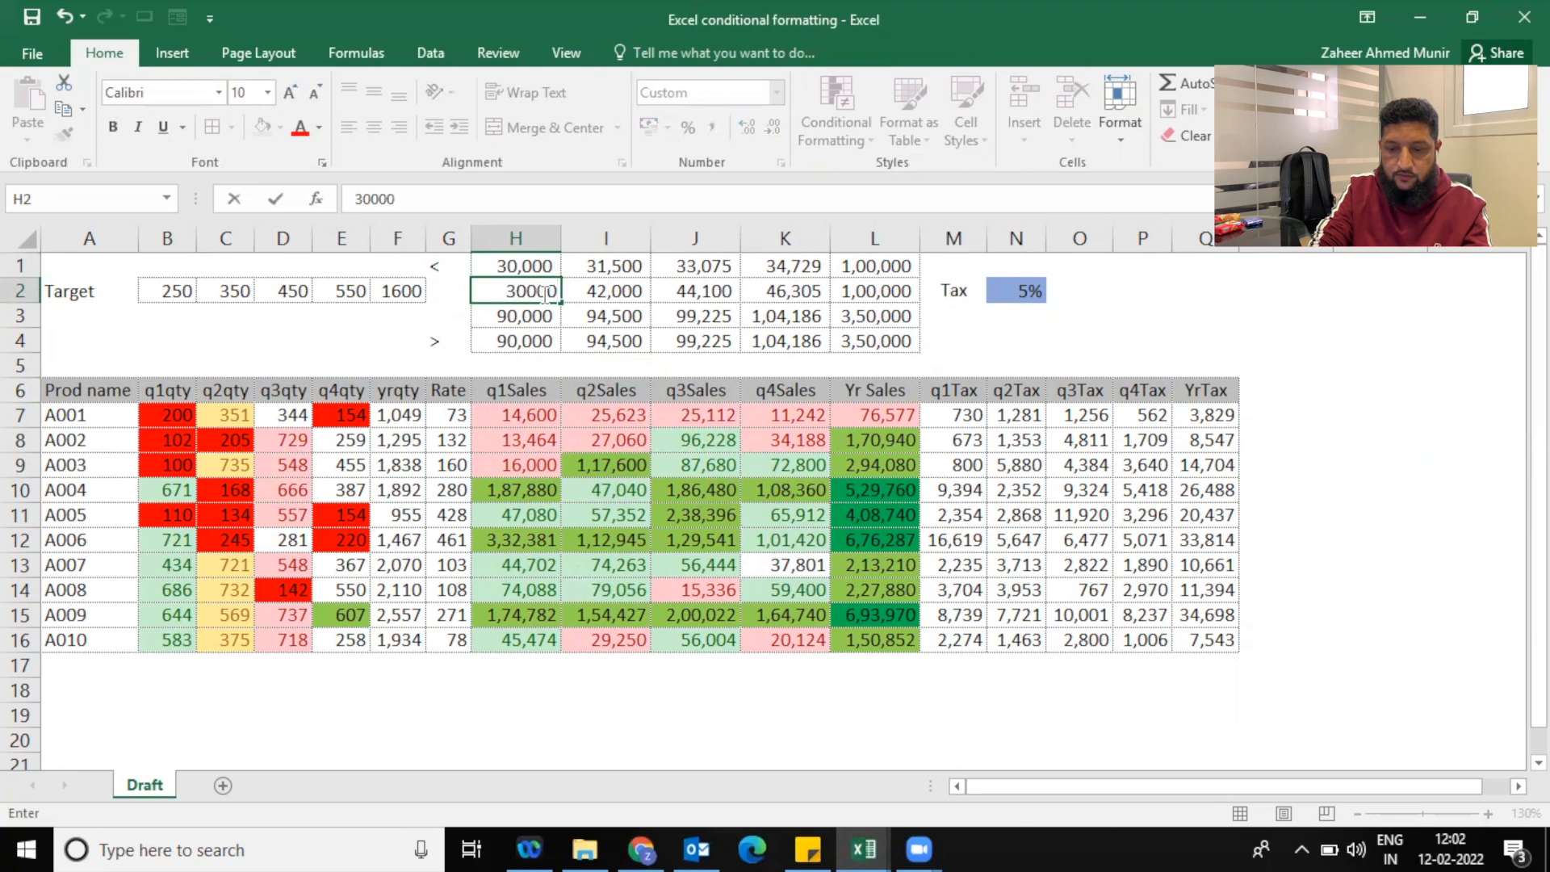
pyautogui.press('Return')
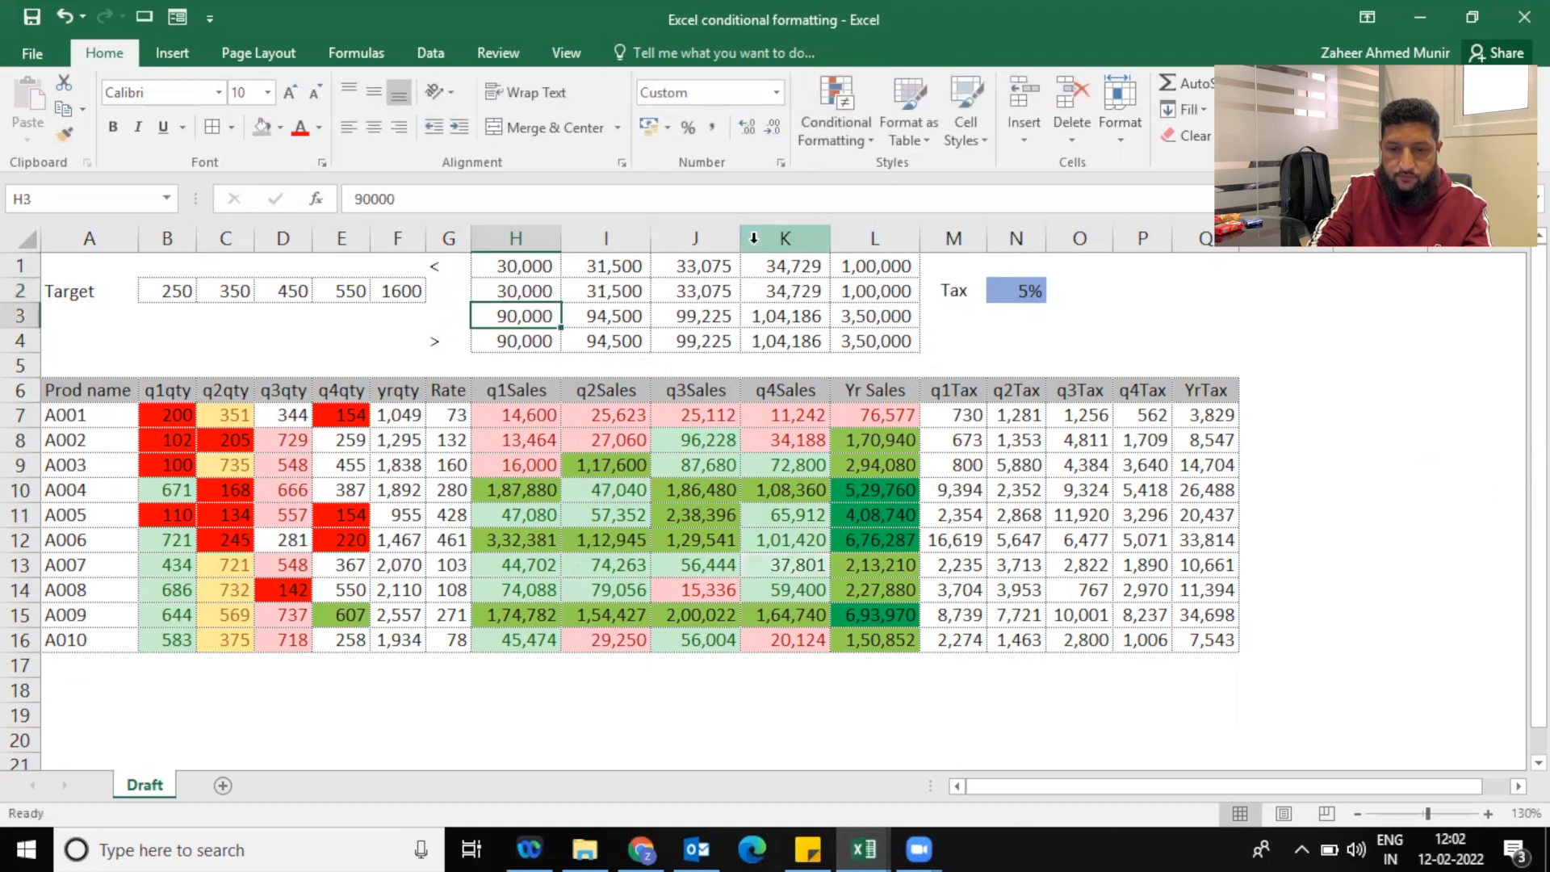
# Set the q1Sales upper limits in cells H3 and H4 to 75000
pyautogui.write('75,000')
pyautogui.press('Return')
pyautogui.write('750')
pyautogui.press('Return')
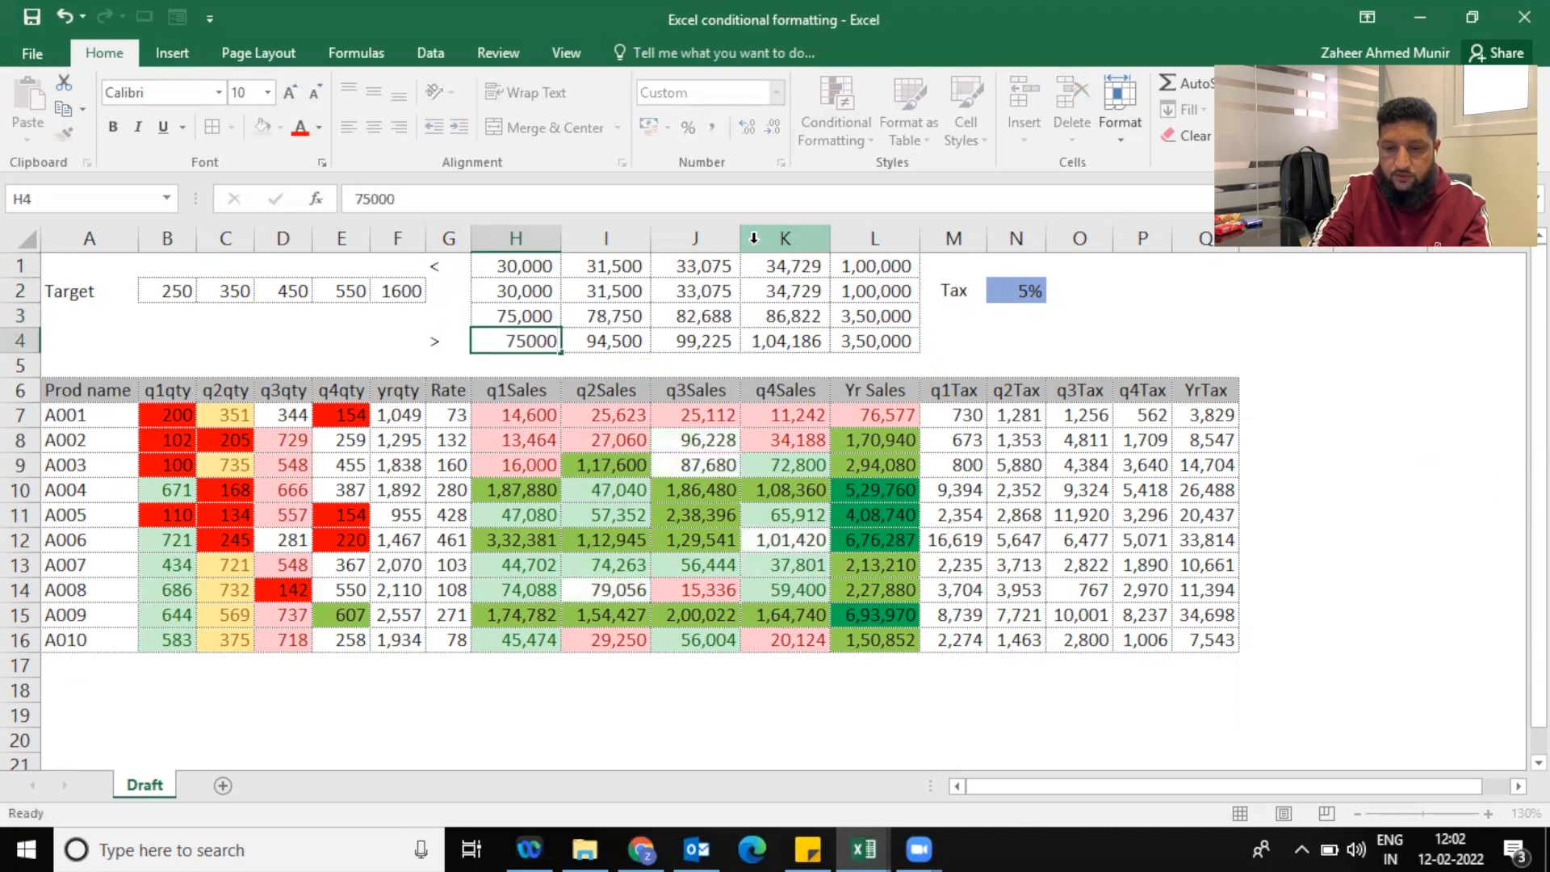